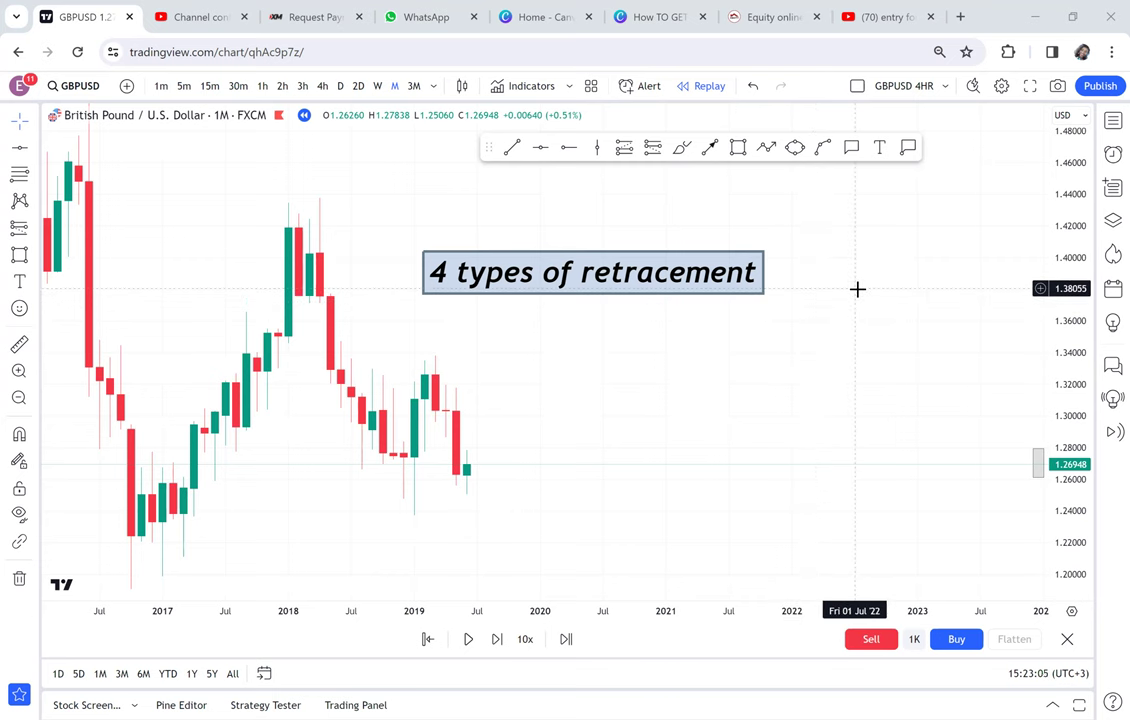
Add a text note below the title with the lines "1. deep retracement" and "2. 1 candle retracement".
{"action": "left_click", "coordinate": [879, 147]}
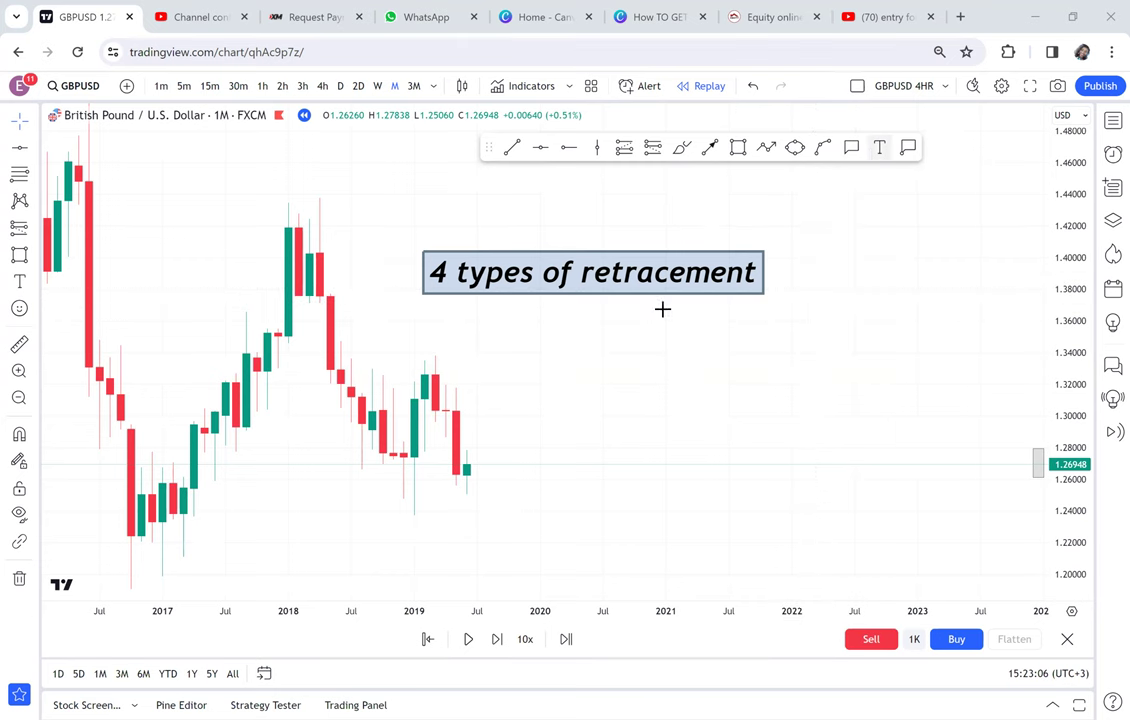
{"action": "left_click", "coordinate": [575, 333]}
{"action": "type", "text": "1."}
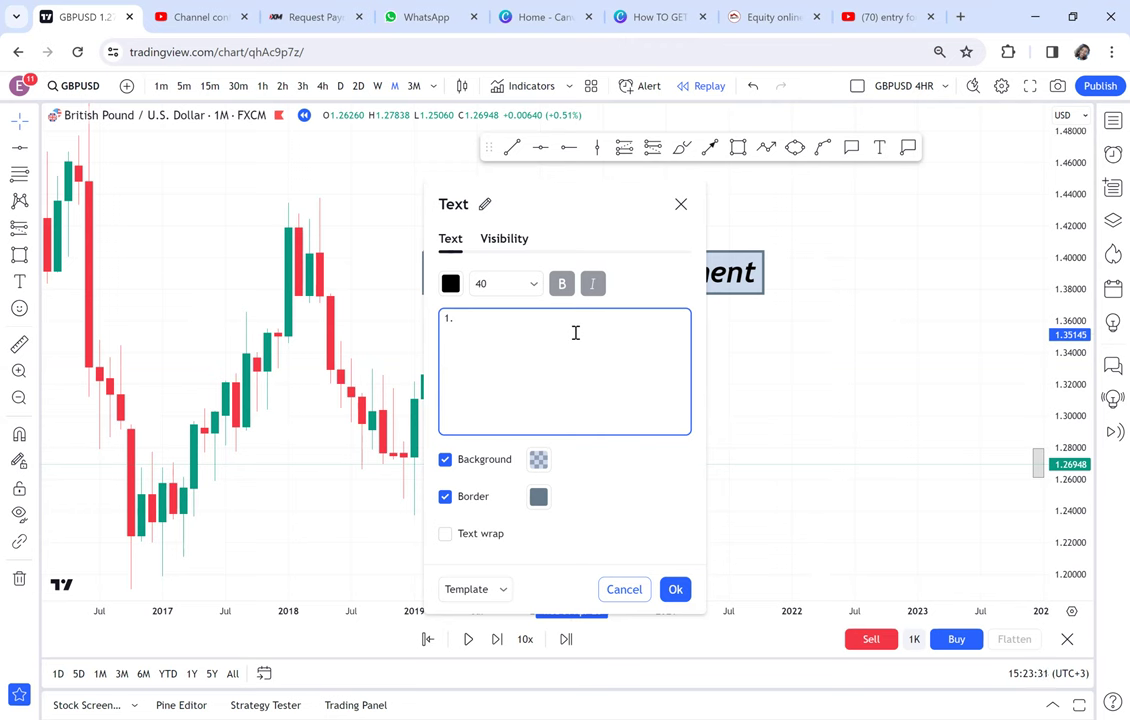
{"action": "type", "text": "dee"}
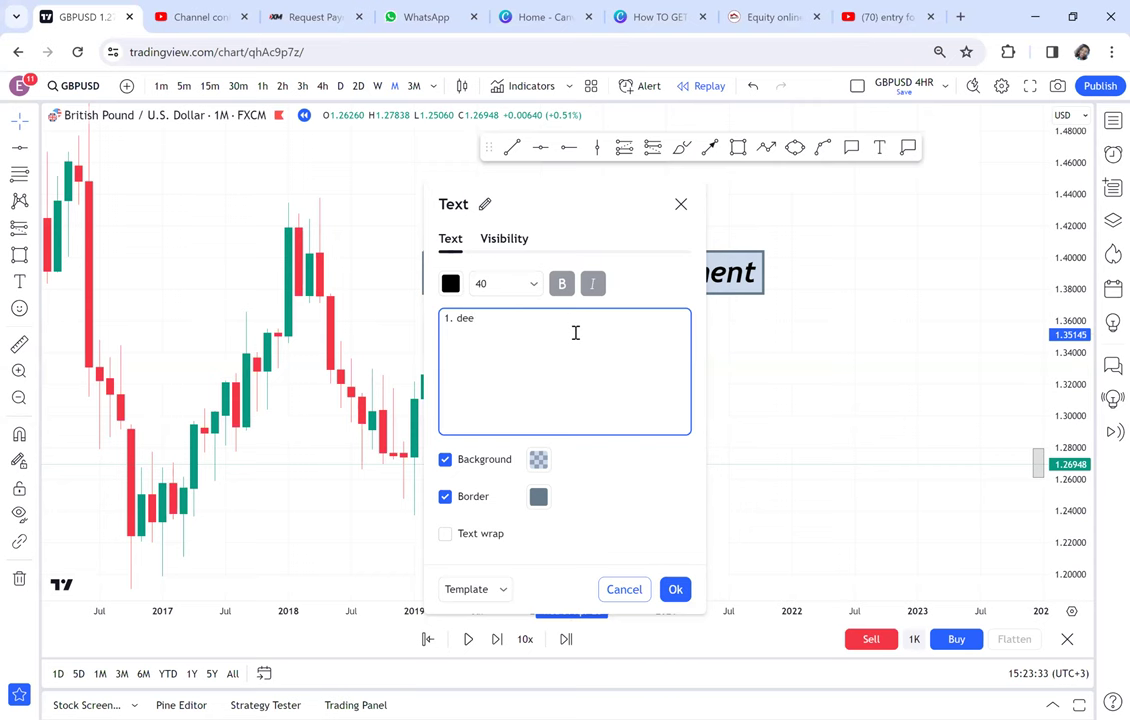
{"action": "type", "text": "p retr"}
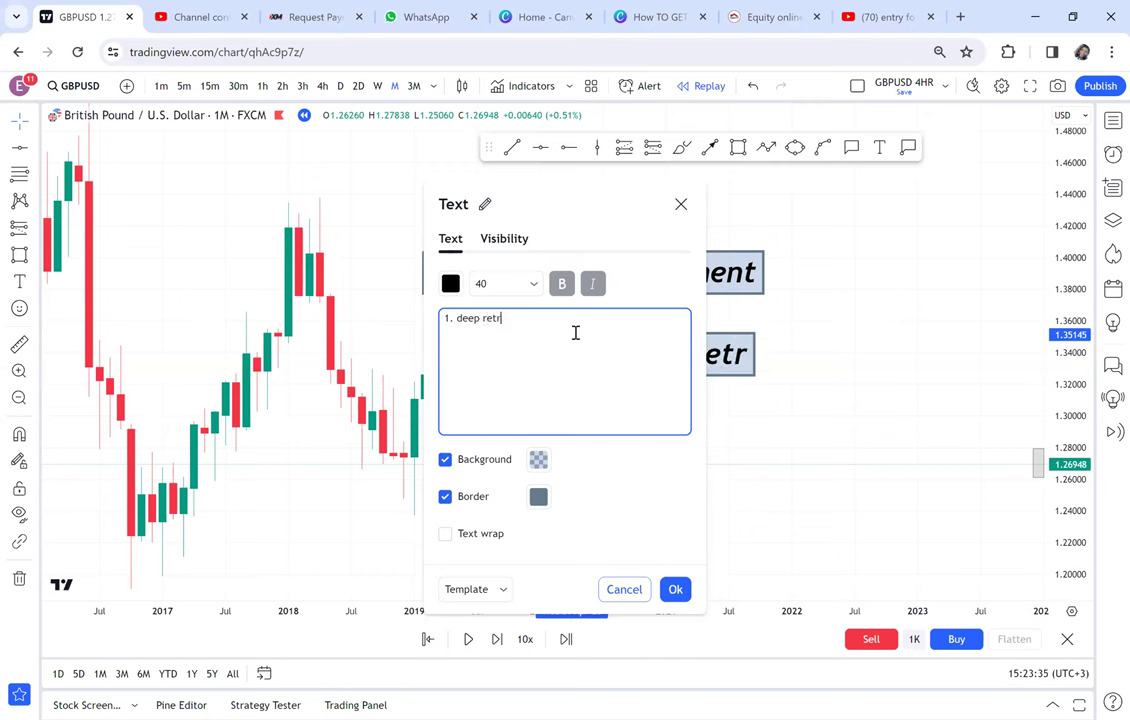
{"action": "type", "text": "acement"}
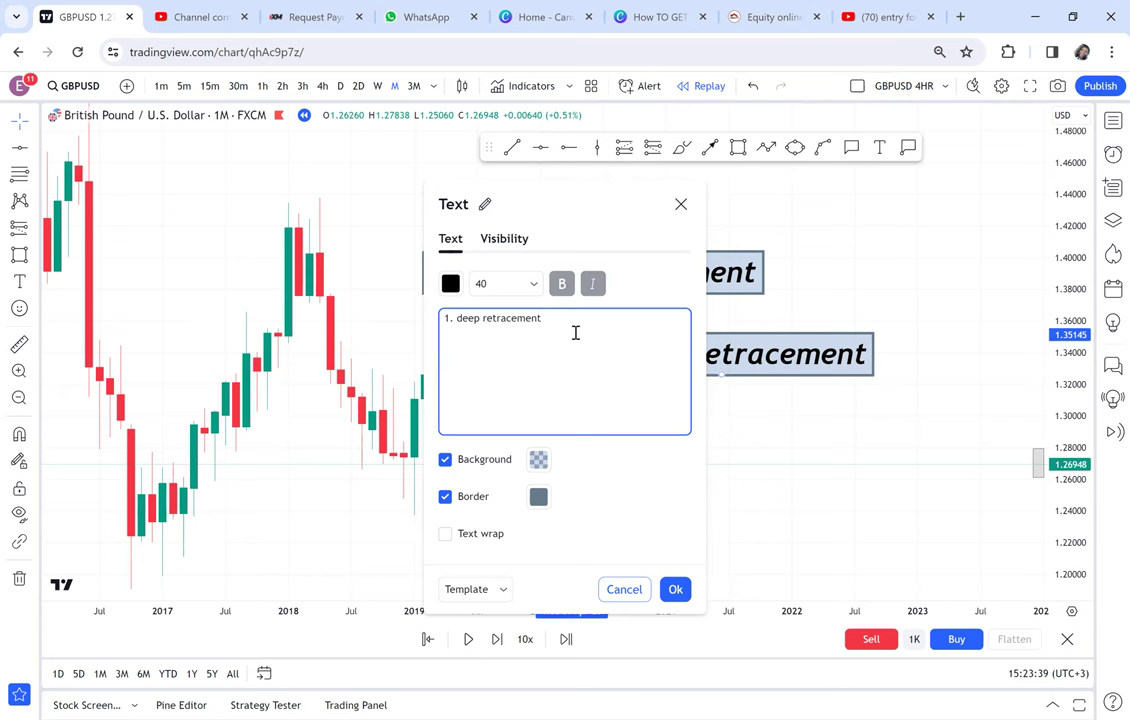
{"action": "key", "text": "Return"}
{"action": "type", "text": "2. "}
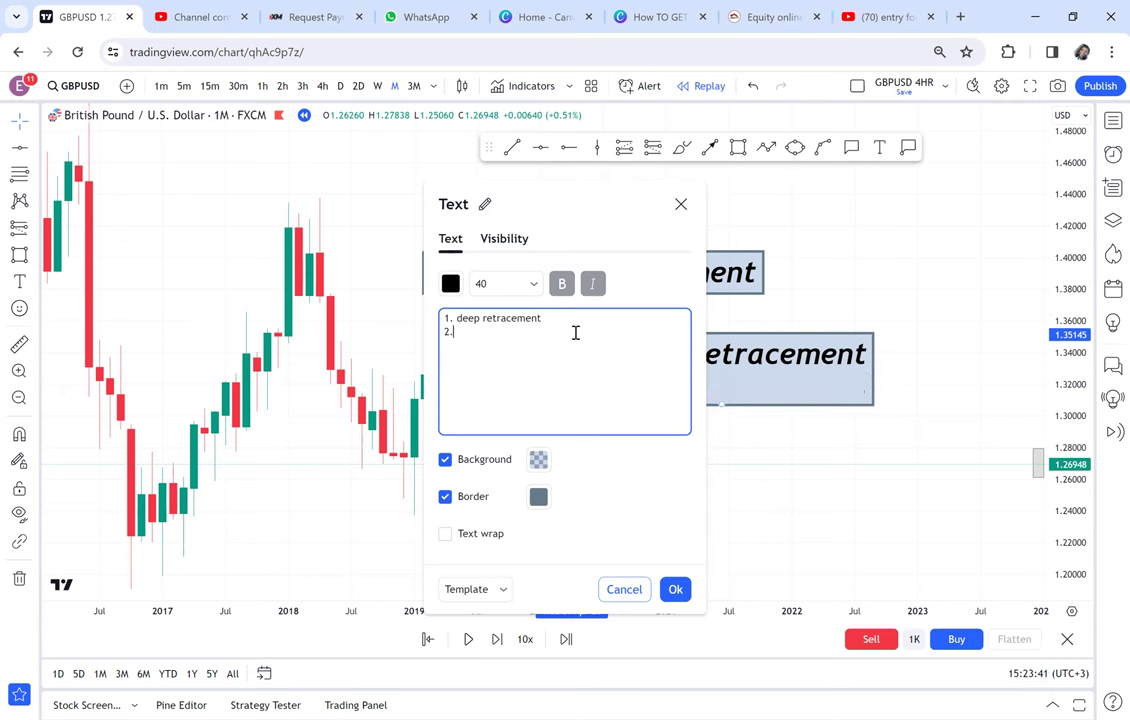
{"action": "type", "text": "1 candle retracement "}
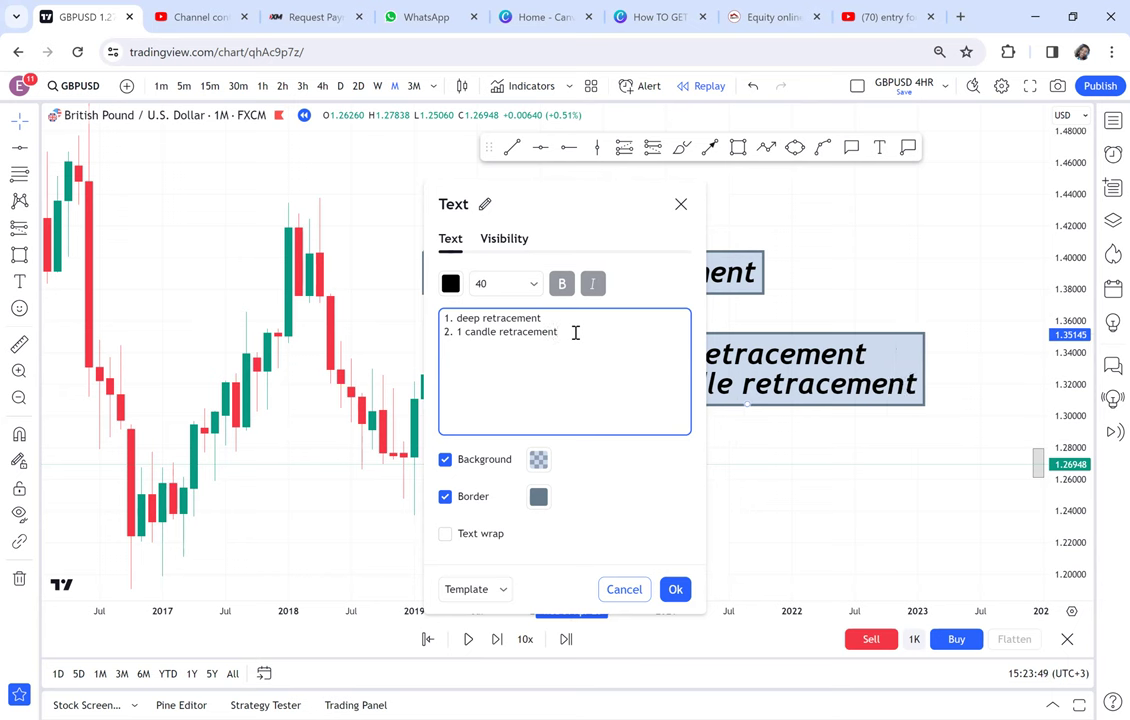
Finish the note with the lines "3. ranging retracement" and "4. no retracement", and place it on the chart.
{"action": "type", "text": "3. "}
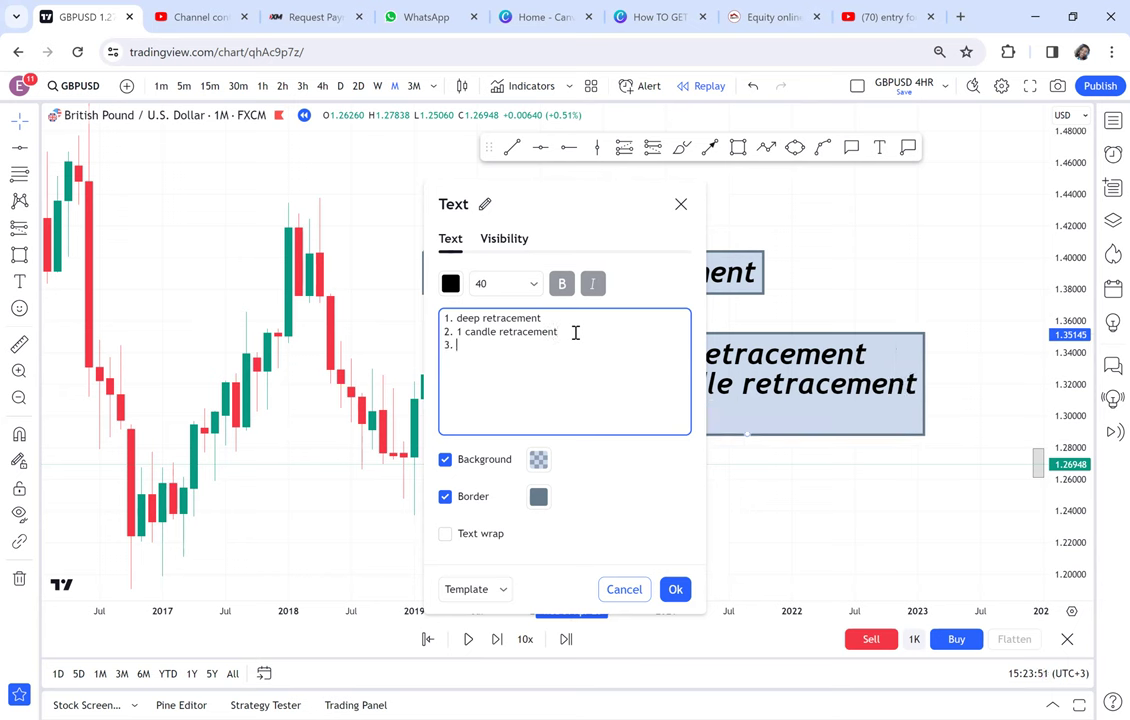
{"action": "type", "text": "ranging retrace"}
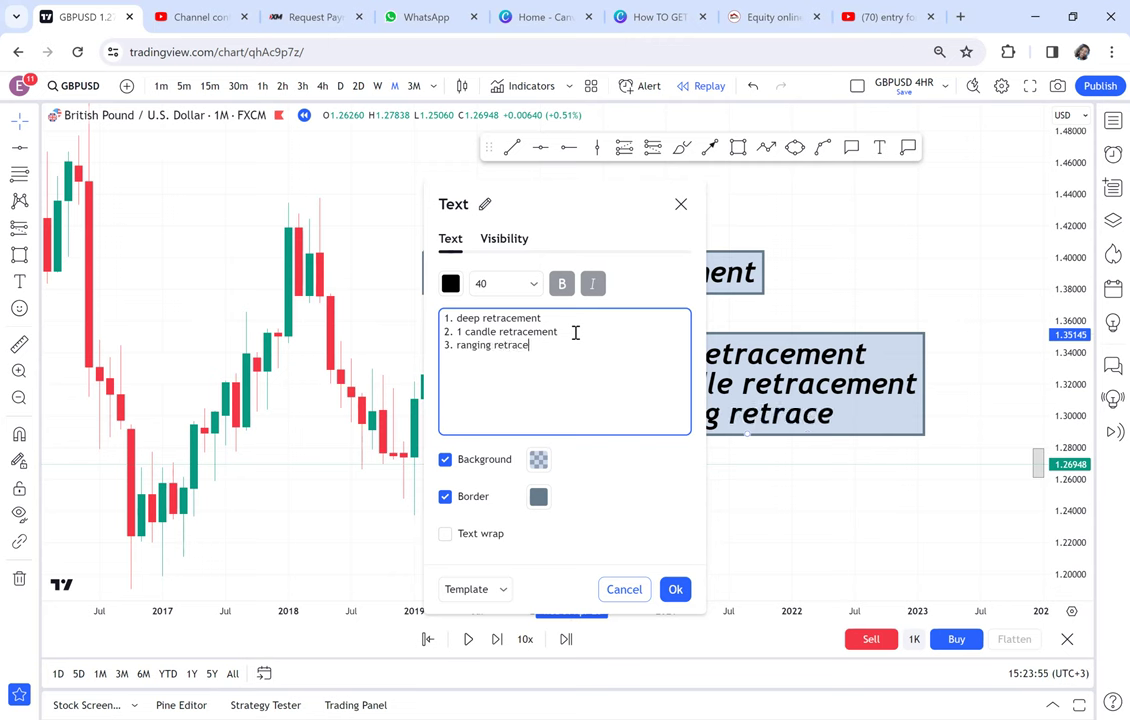
{"action": "type", "text": "ment"}
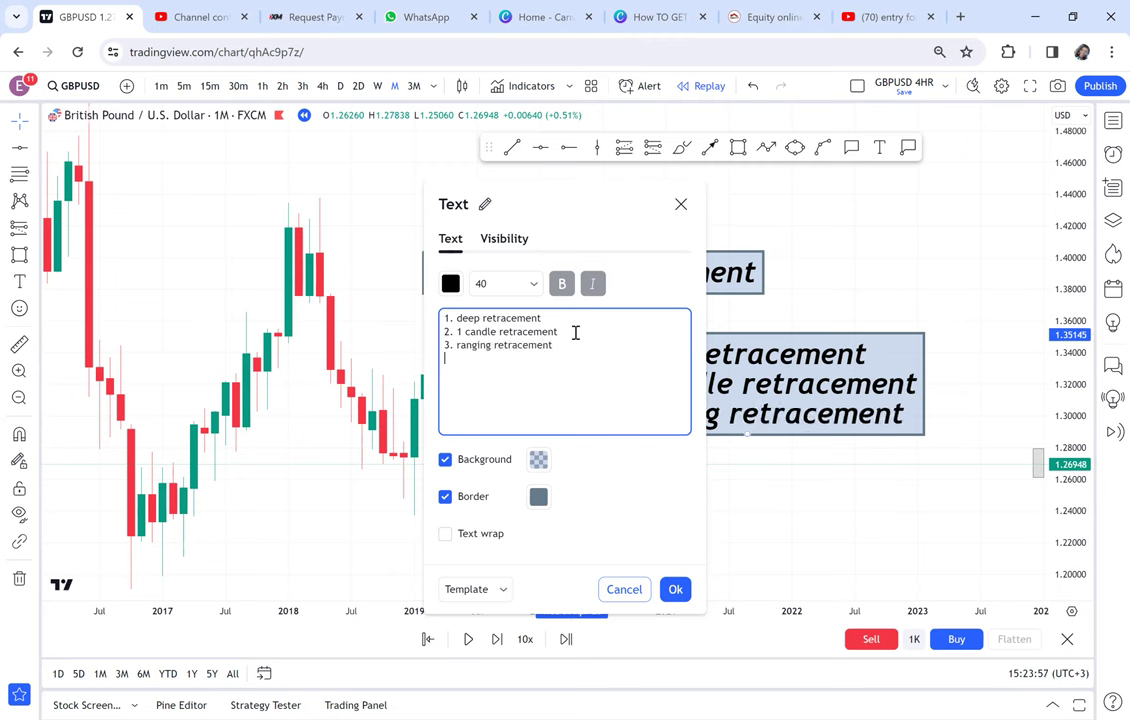
{"action": "key", "text": "Return"}
{"action": "type", "text": "4. n"}
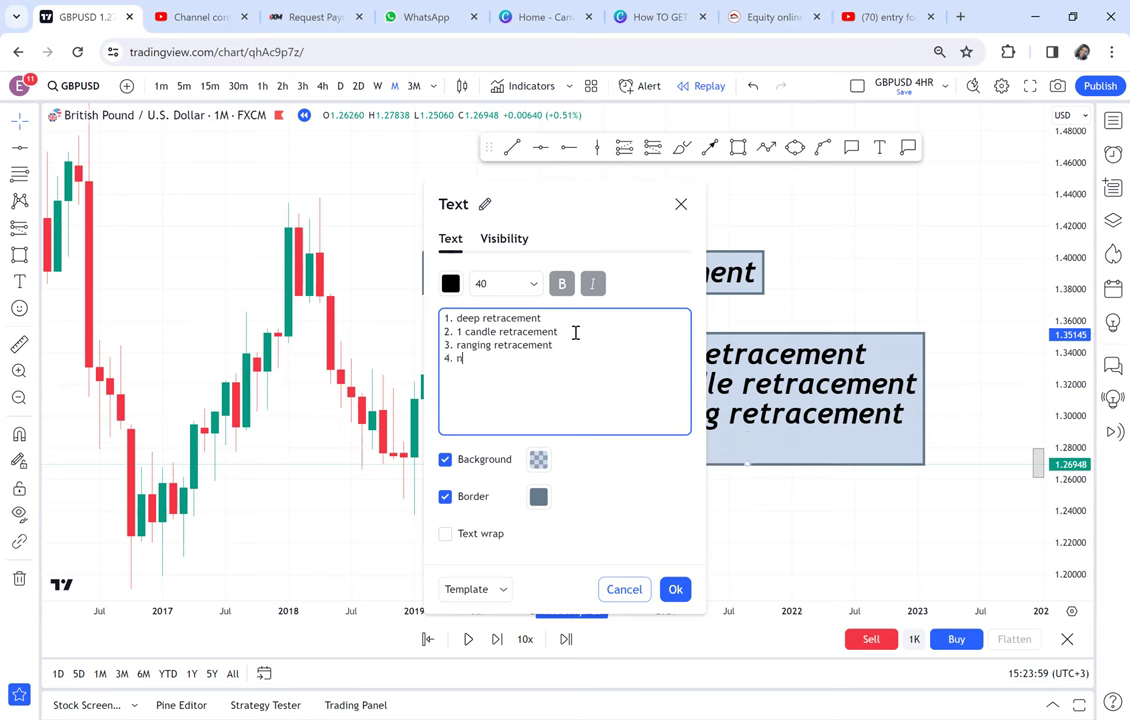
{"action": "type", "text": "o retrac"}
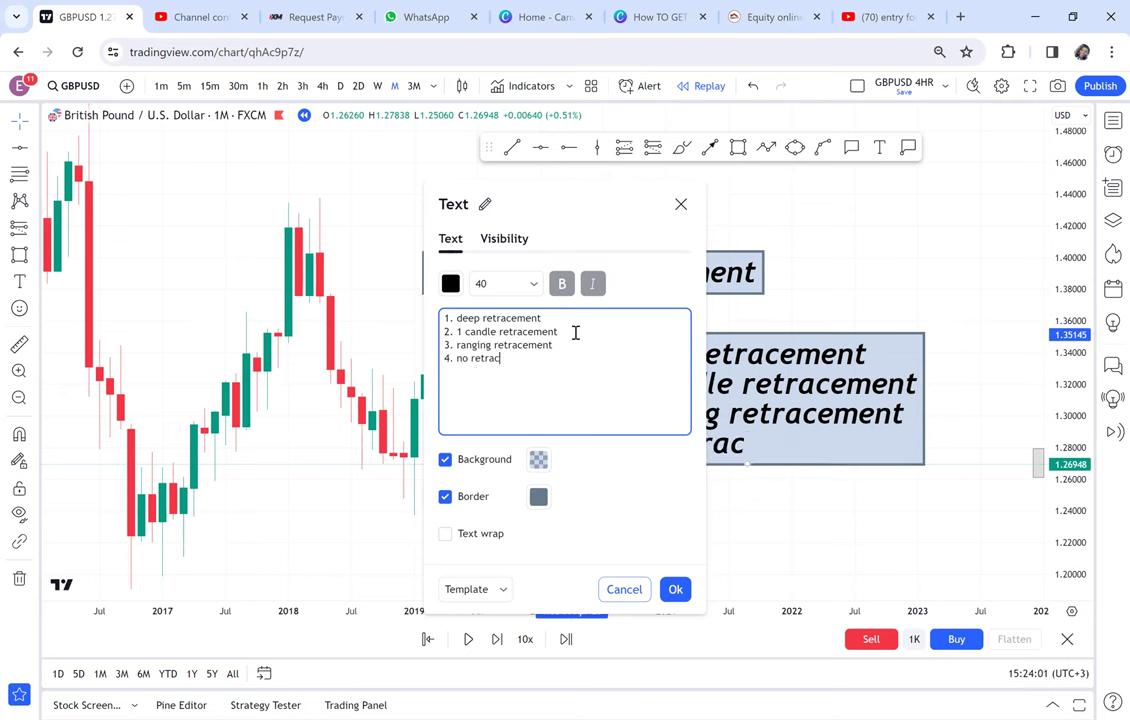
{"action": "type", "text": "ement"}
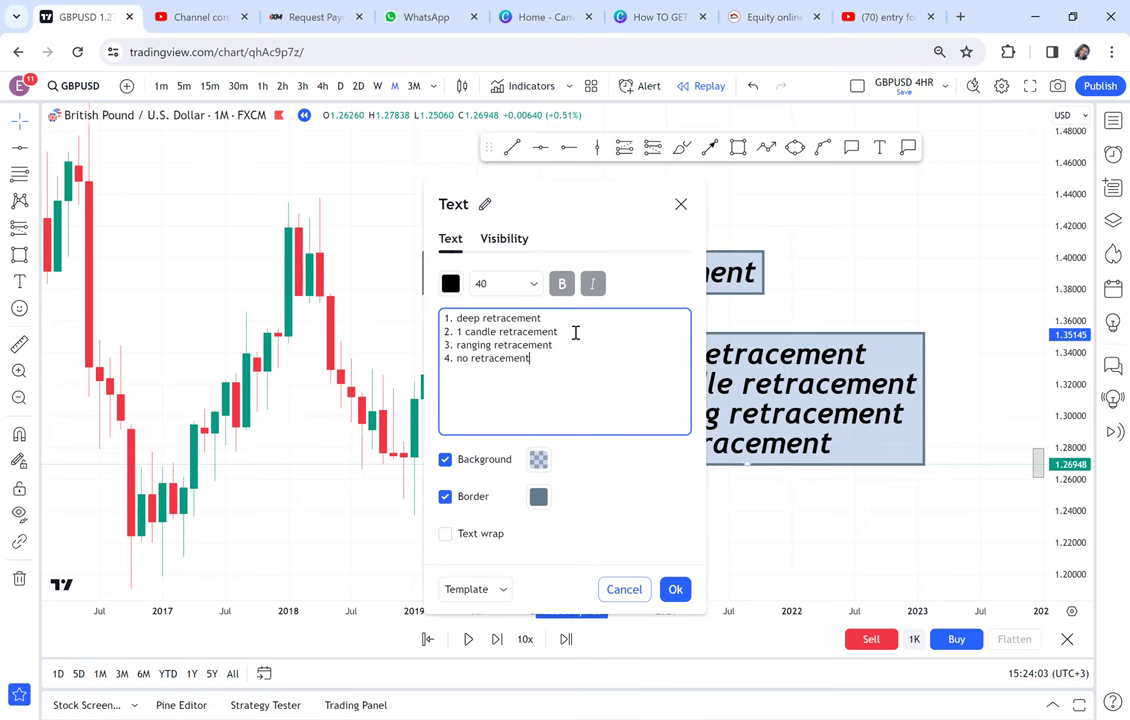
{"action": "left_click", "coordinate": [868, 267]}
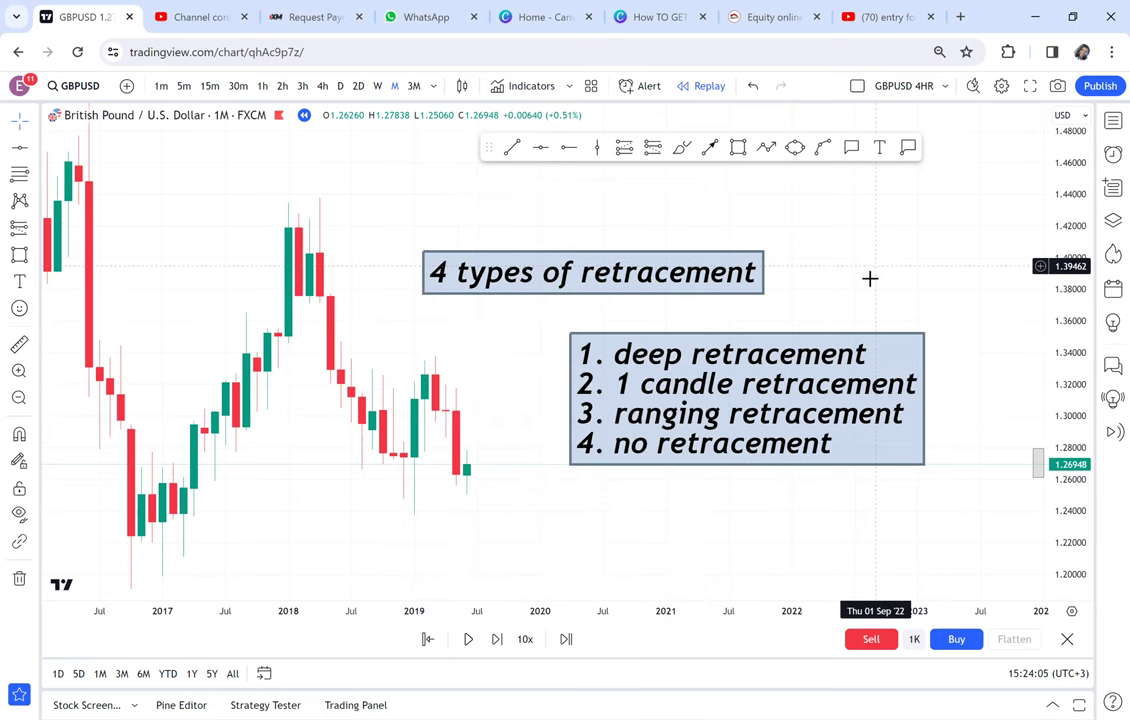
Reposition the "4 types of retracement" title and the numbered list so they sit together in the blank area beside the candles.
{"action": "left_click_drag", "start_coordinate": [822, 383], "coordinate": [771, 374]}
{"action": "left_click_drag", "start_coordinate": [731, 273], "coordinate": [857, 229]}
{"action": "left_click_drag", "start_coordinate": [782, 366], "coordinate": [794, 328]}
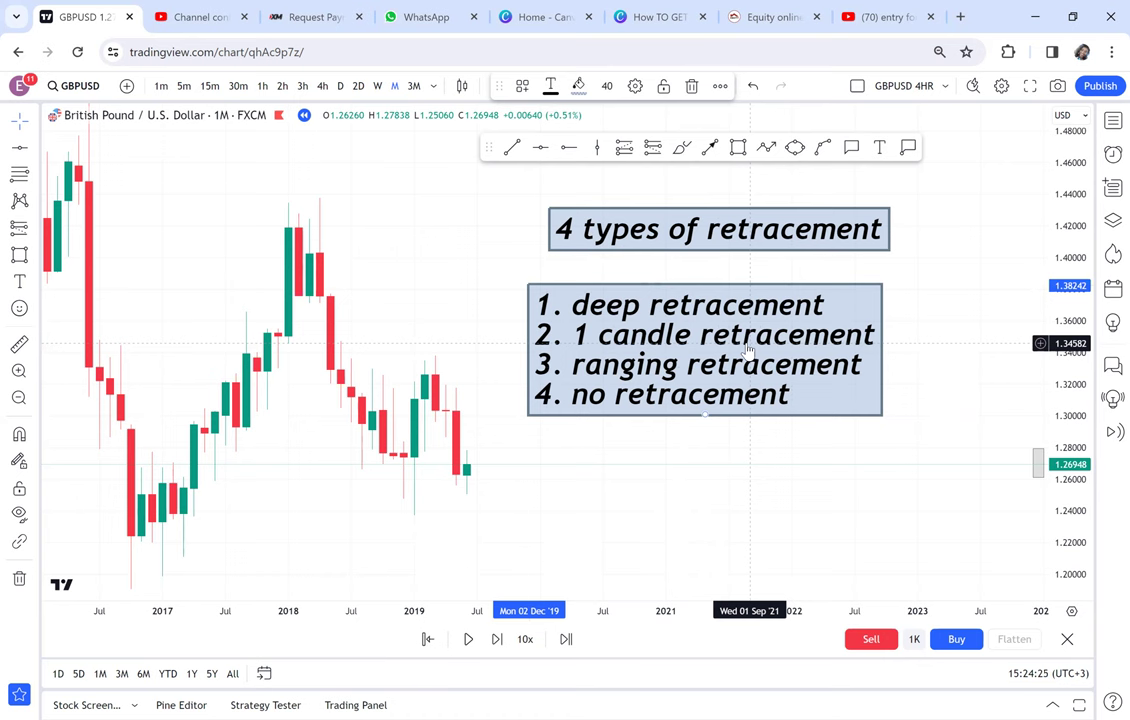
{"action": "left_click", "coordinate": [467, 211]}
Draw a rising zigzag path with two pullbacks in the blank area above the candles, and place a long position at its arrowhead.
{"action": "left_click_drag", "start_coordinate": [540, 321], "coordinate": [600, 386]}
{"action": "left_click_drag", "start_coordinate": [724, 207], "coordinate": [754, 262]}
{"action": "left_click_drag", "start_coordinate": [778, 188], "coordinate": [745, 288]}
{"action": "left_click", "coordinate": [766, 147]}
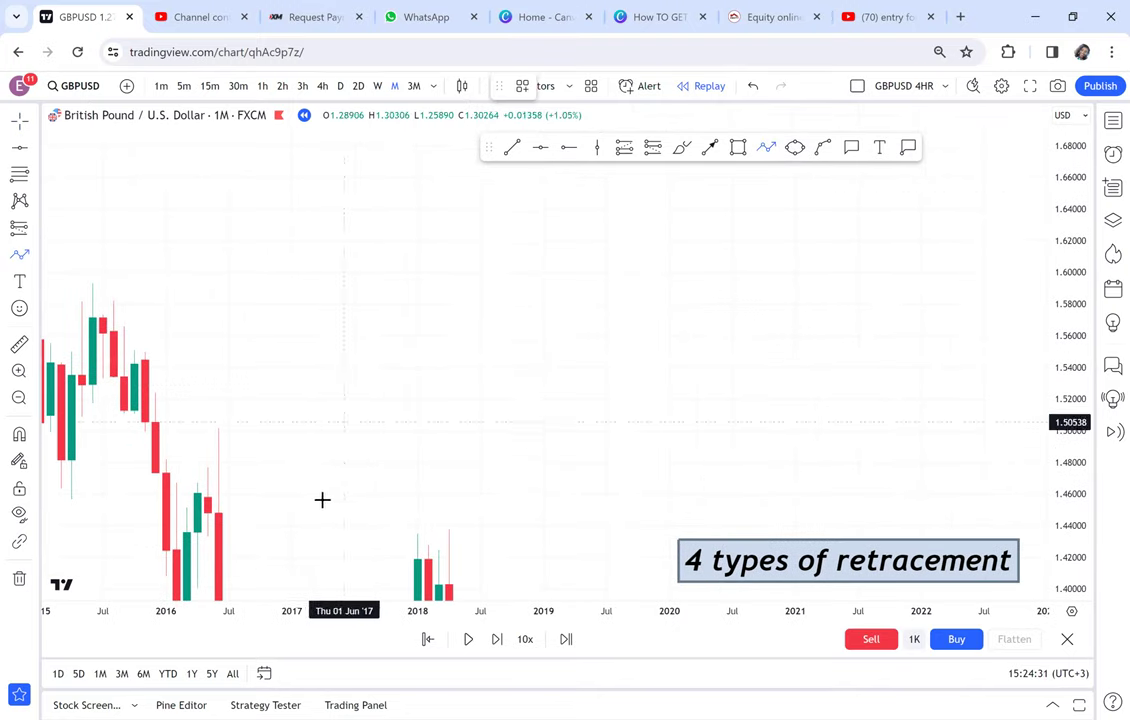
{"action": "left_click", "coordinate": [397, 397]}
{"action": "left_click", "coordinate": [449, 446]}
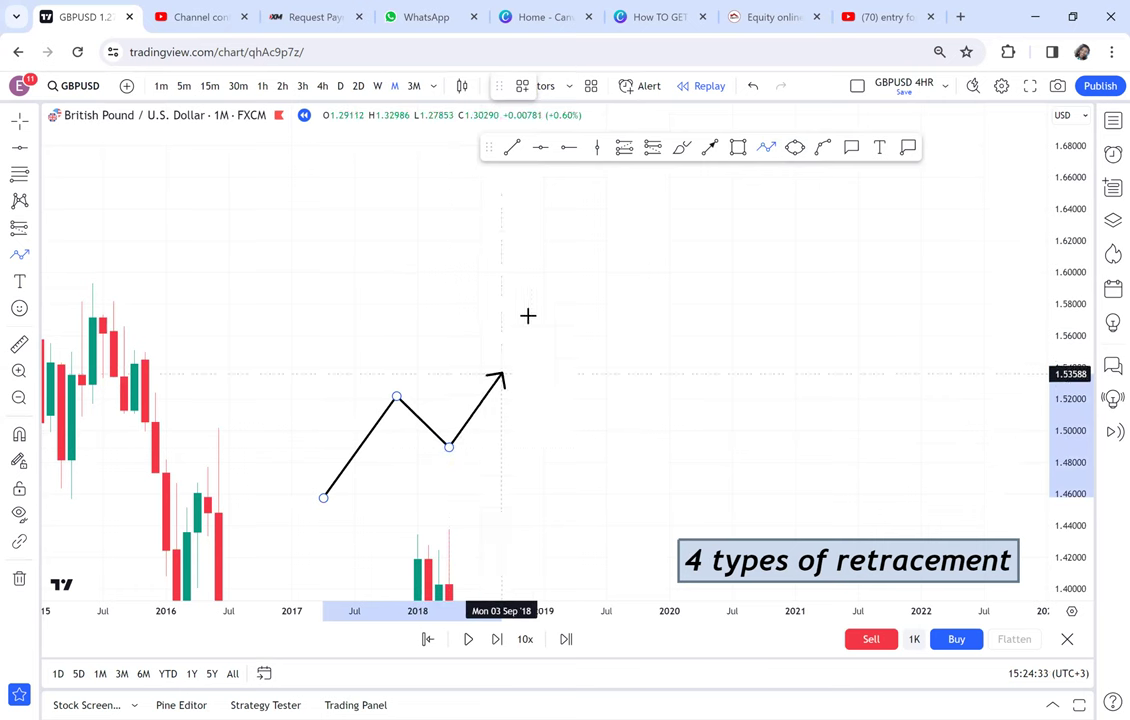
{"action": "left_click", "coordinate": [532, 306]}
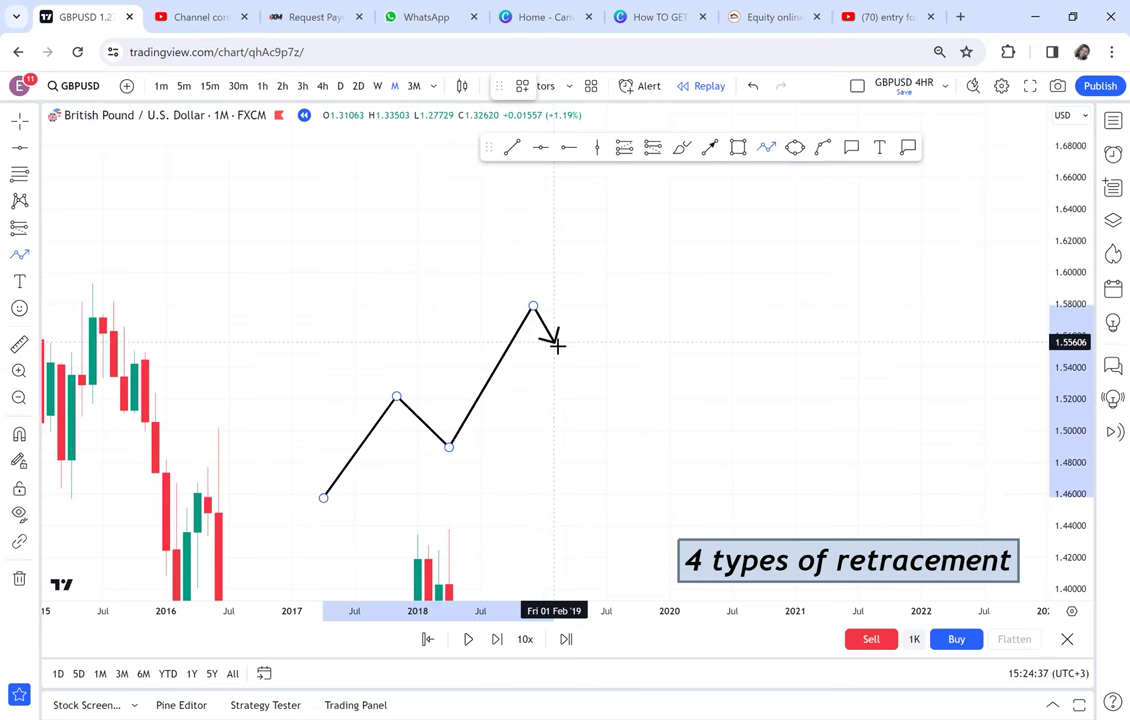
{"action": "left_click", "coordinate": [563, 349]}
{"action": "left_click", "coordinate": [578, 329]}
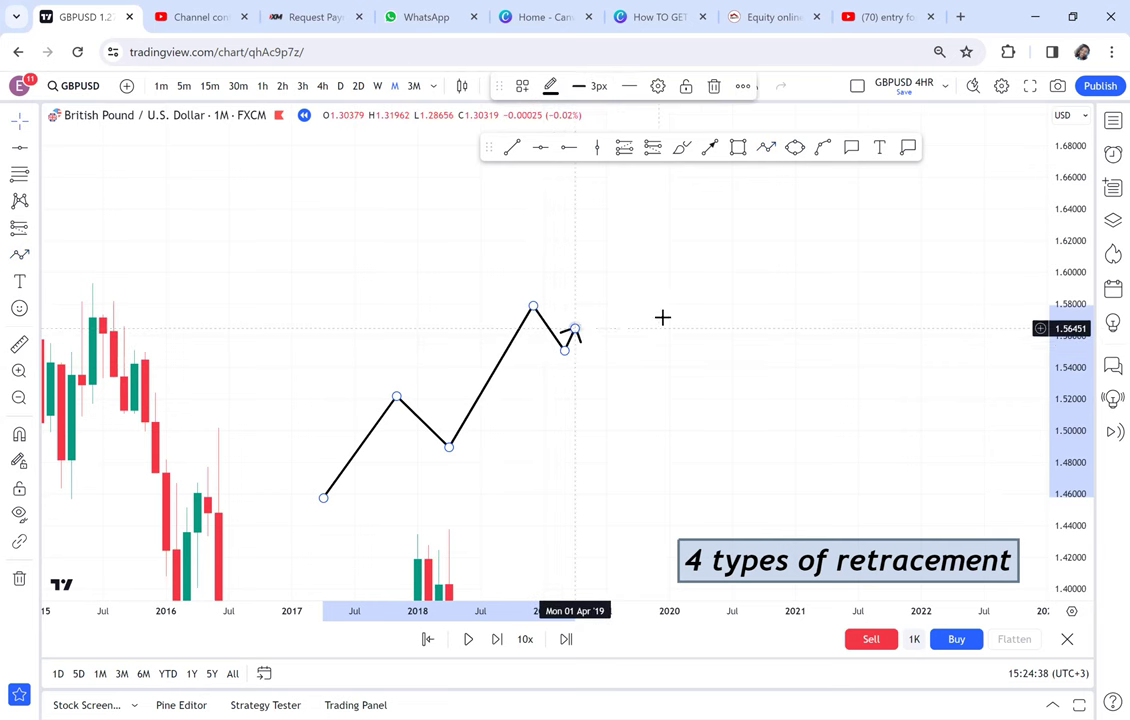
{"action": "left_click", "coordinate": [649, 312]}
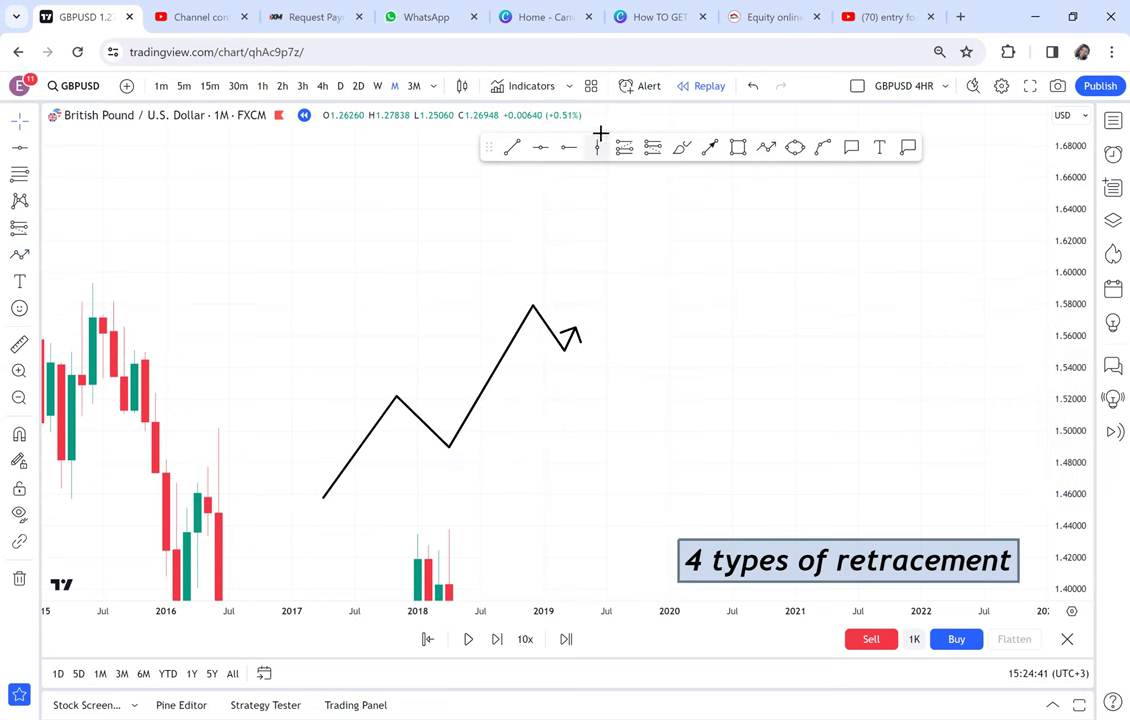
{"action": "left_click", "coordinate": [652, 150]}
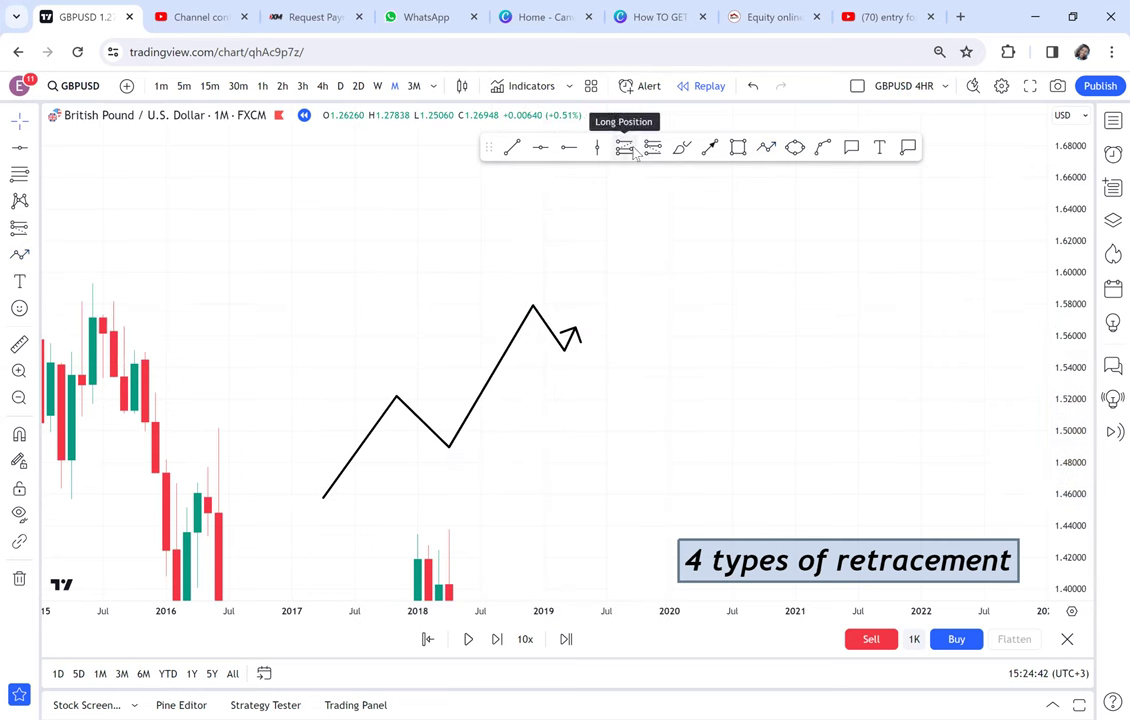
{"action": "left_click", "coordinate": [586, 327]}
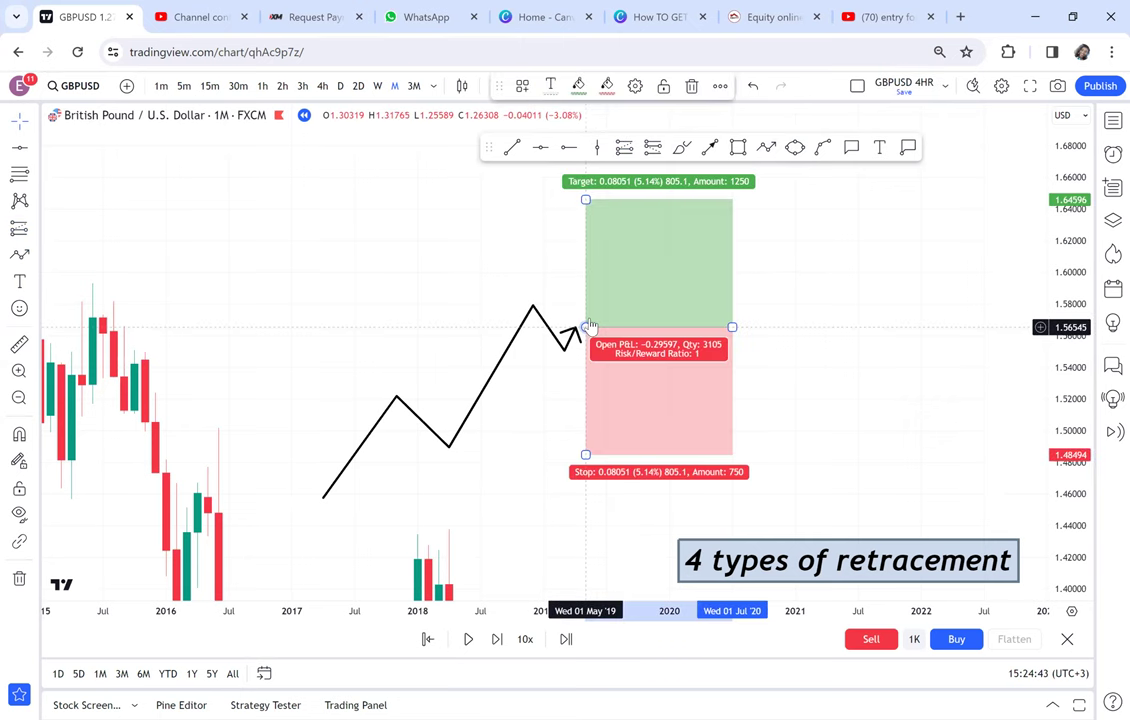
Draw a second path from the arrowhead down through the position's stop, and up in zigzags to beyond its target.
{"action": "left_click", "coordinate": [766, 148]}
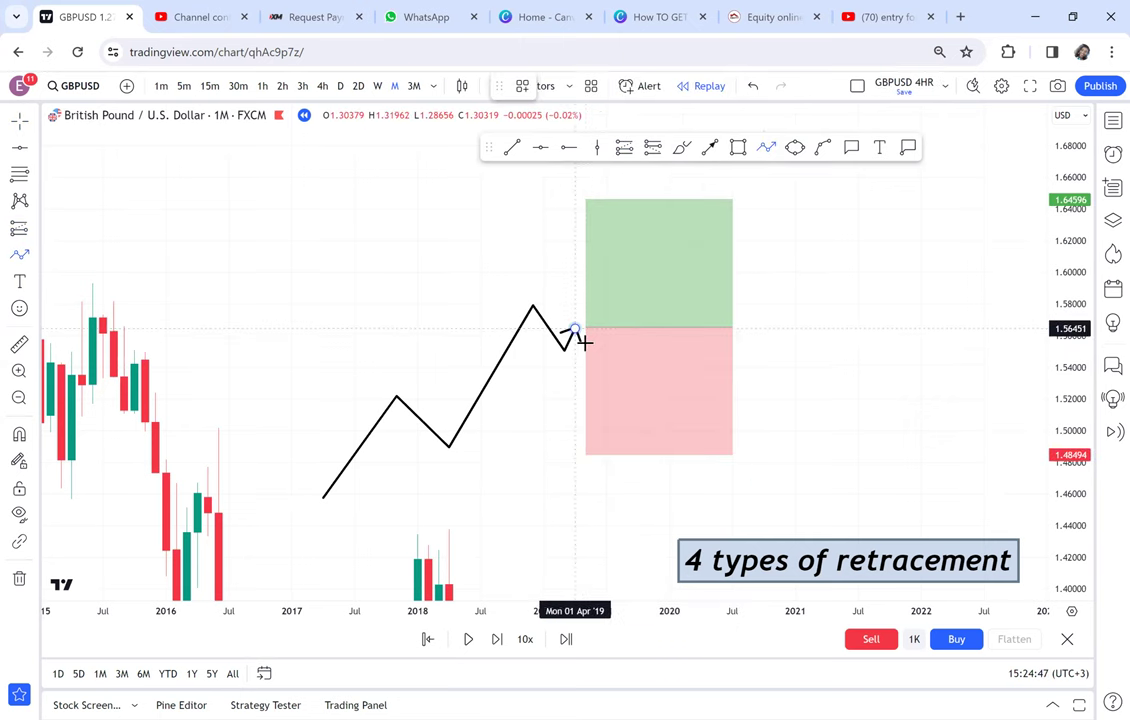
{"action": "left_click", "coordinate": [596, 382]}
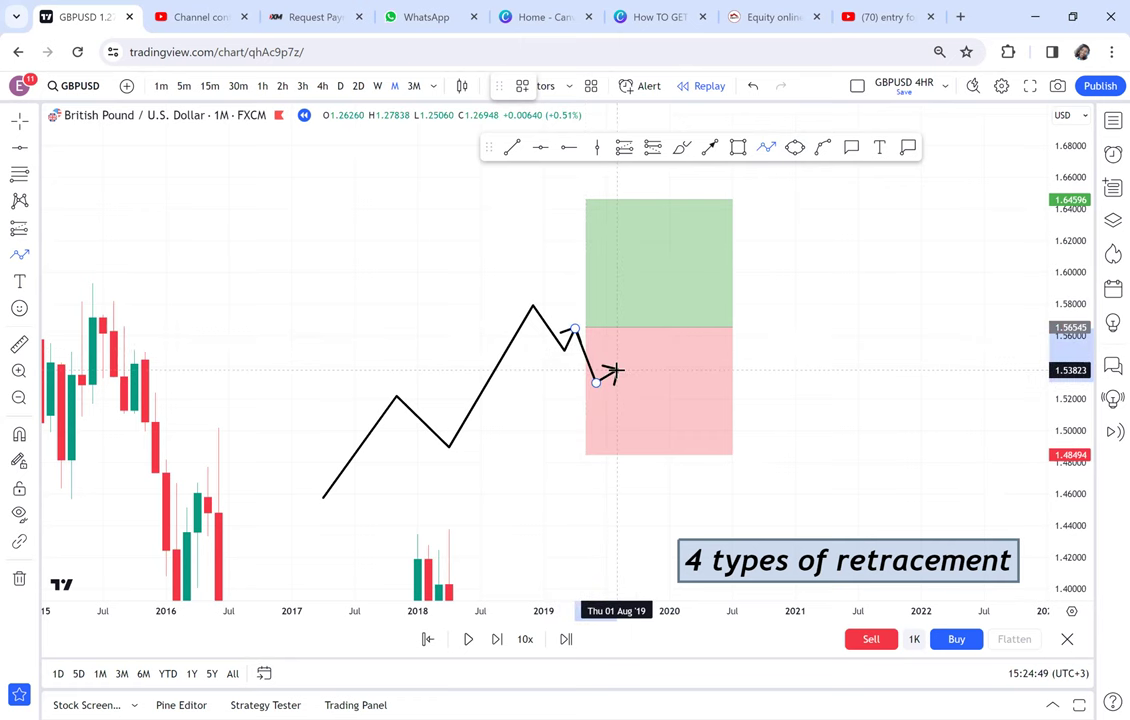
{"action": "left_click", "coordinate": [617, 371]}
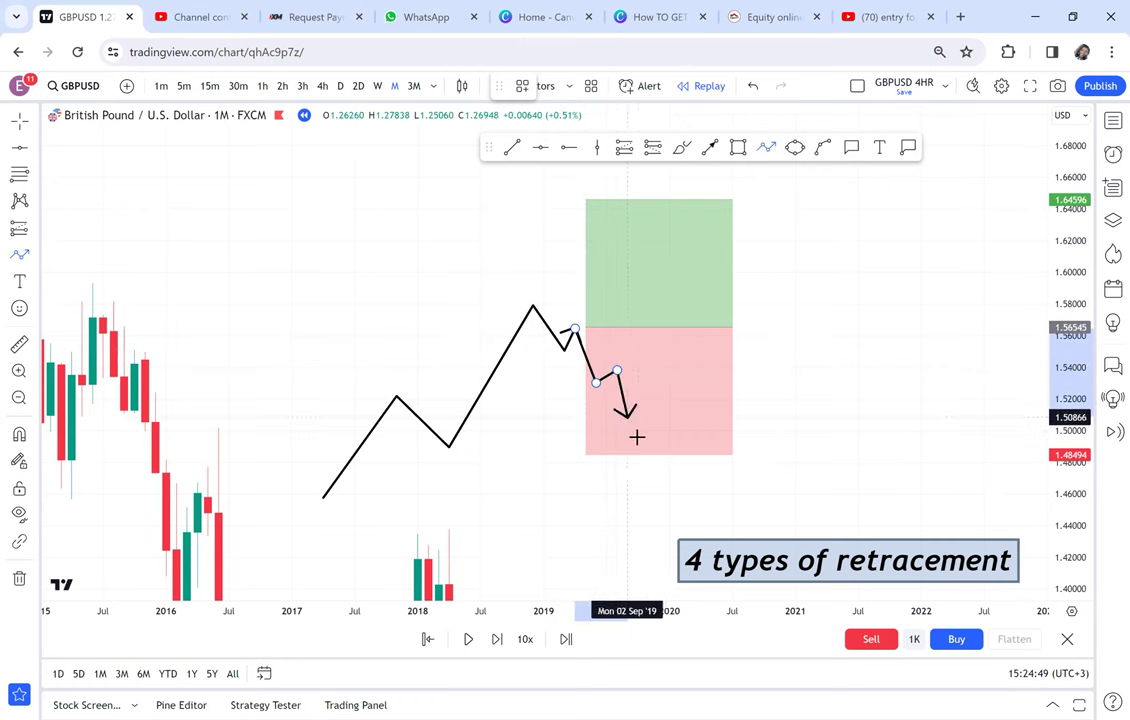
{"action": "left_click", "coordinate": [658, 483]}
{"action": "left_click", "coordinate": [701, 386]}
{"action": "left_click", "coordinate": [722, 401]}
{"action": "left_click", "coordinate": [743, 302]}
{"action": "left_click", "coordinate": [775, 313]}
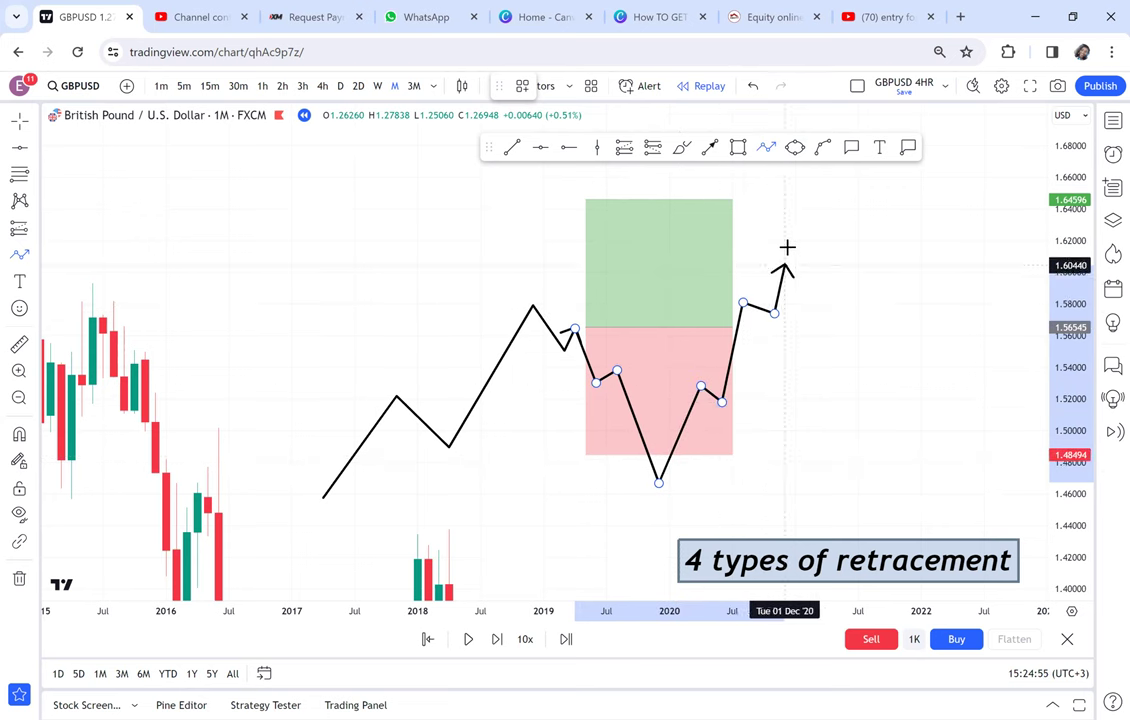
{"action": "left_click", "coordinate": [795, 219]}
{"action": "left_click", "coordinate": [816, 225]}
{"action": "double_click", "coordinate": [837, 184]}
Draw two trend lines under the first path, one at its latest small pullback low and one at the earlier swing low.
{"action": "left_click_drag", "start_coordinate": [857, 244], "coordinate": [832, 230]}
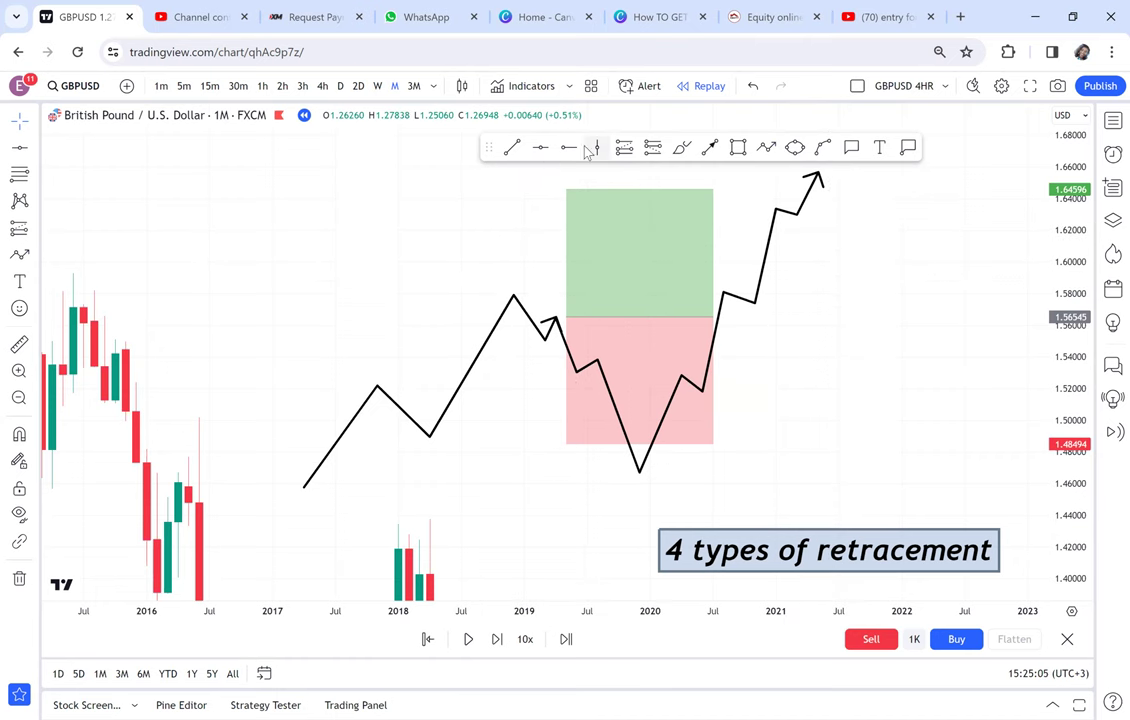
{"action": "left_click", "coordinate": [511, 147]}
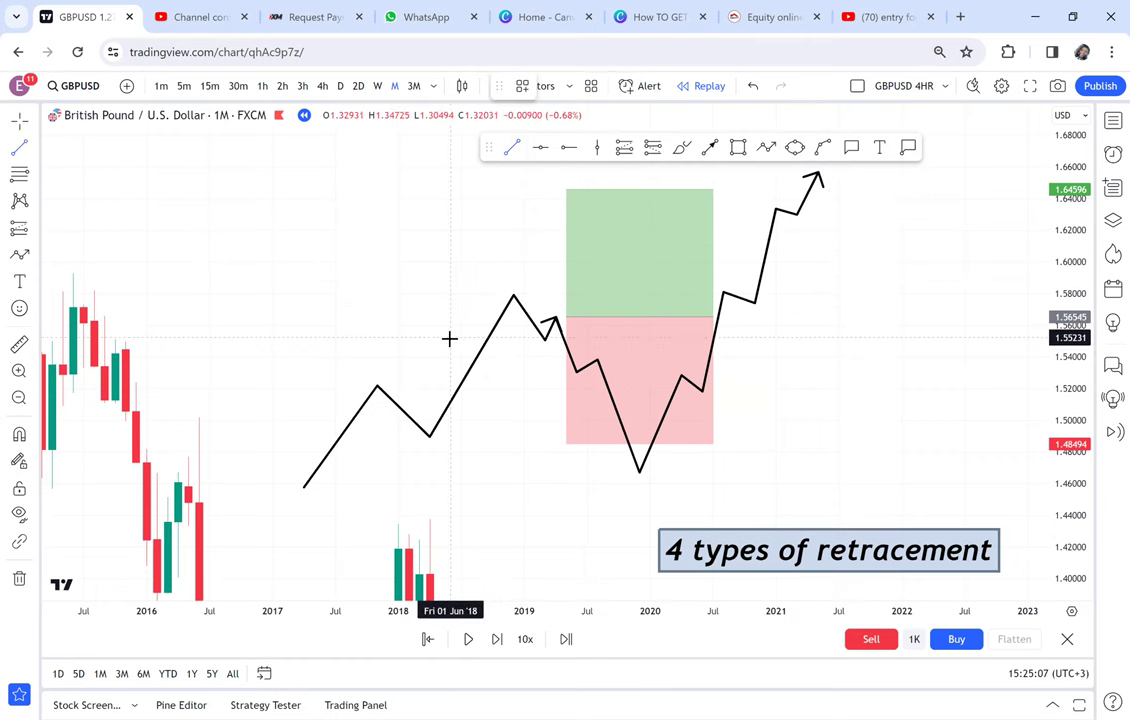
{"action": "left_click", "coordinate": [451, 339]}
{"action": "left_click", "coordinate": [596, 341]}
{"action": "left_click", "coordinate": [512, 147]}
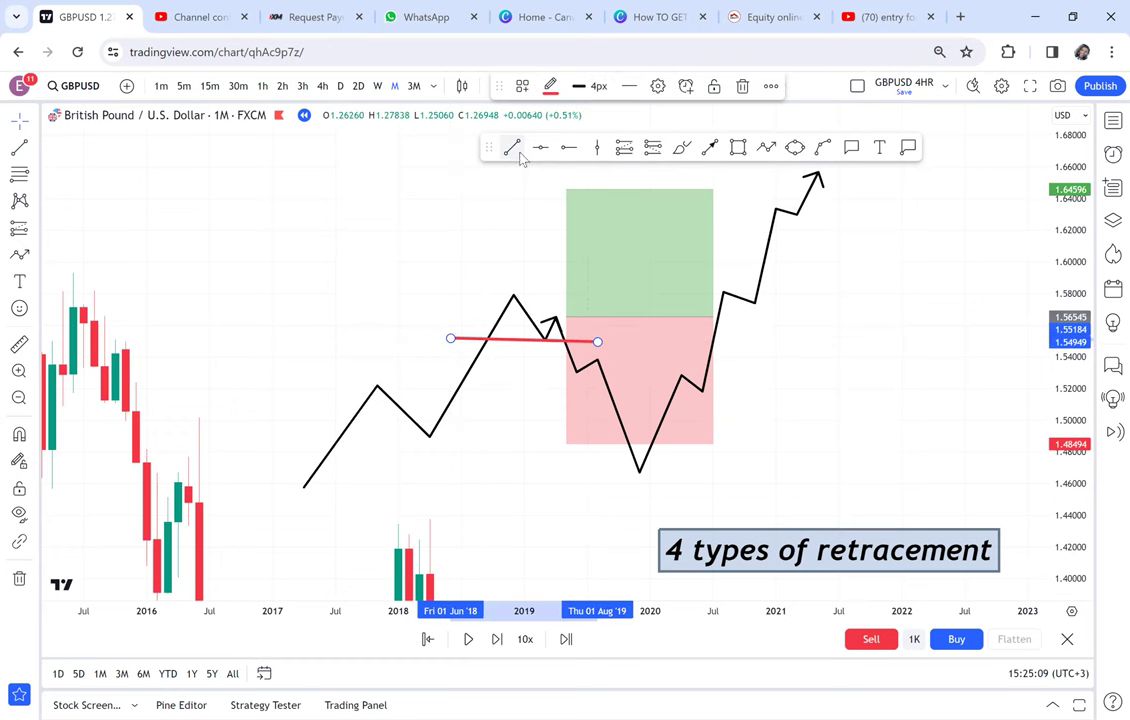
{"action": "left_click", "coordinate": [387, 437]}
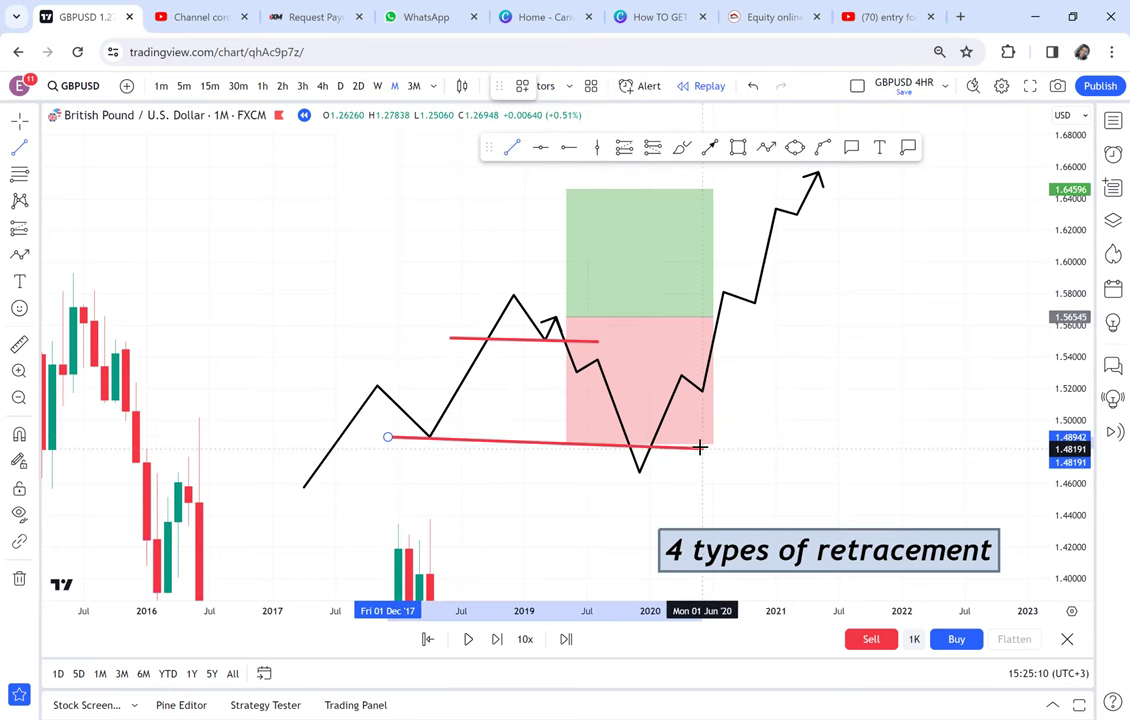
{"action": "left_click", "coordinate": [702, 447]}
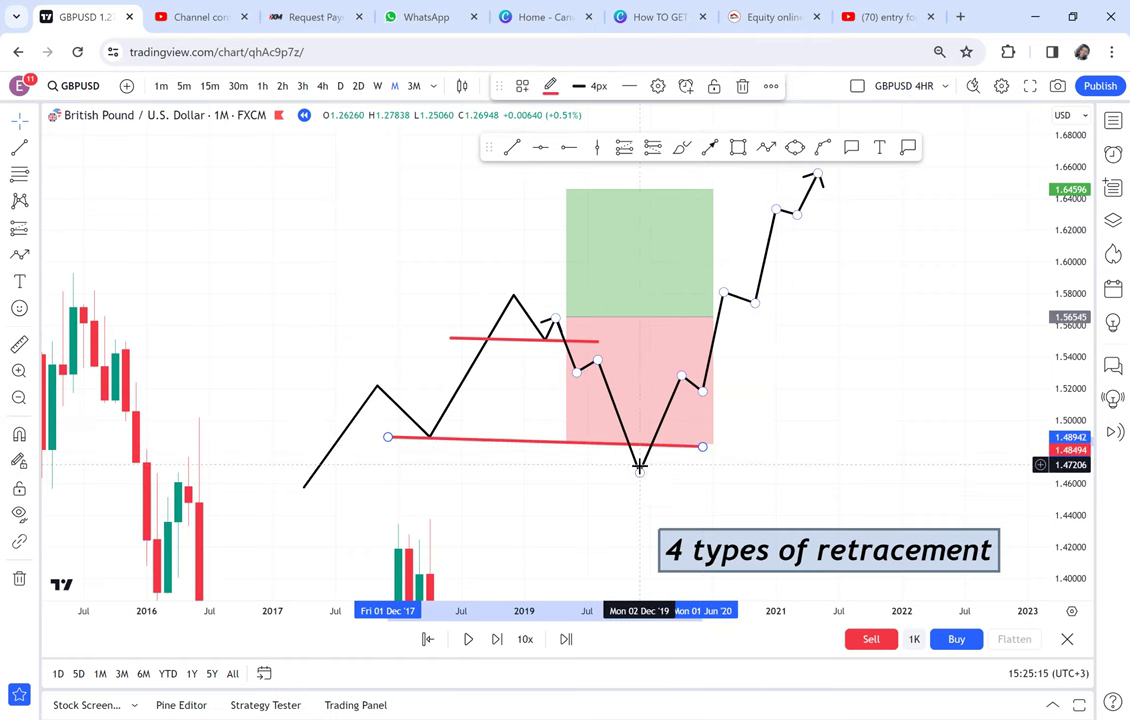
Draw another rising zigzag path with two pullbacks in the blank area beside the first example, from mid-2021 to early 2023.
{"action": "left_click_drag", "start_coordinate": [801, 380], "coordinate": [680, 272]}
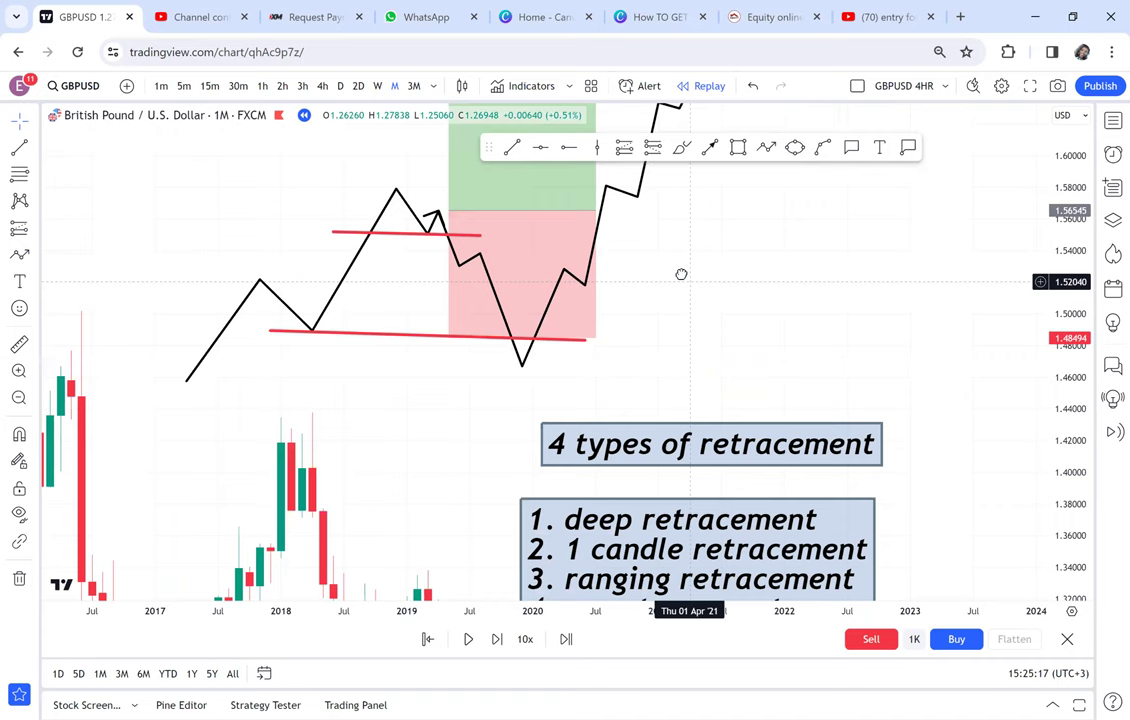
{"action": "left_click_drag", "start_coordinate": [587, 391], "coordinate": [575, 403]}
{"action": "left_click", "coordinate": [768, 150]}
{"action": "left_click", "coordinate": [594, 472]}
{"action": "left_click", "coordinate": [668, 363]}
{"action": "left_click", "coordinate": [700, 402]}
{"action": "left_click", "coordinate": [753, 290]}
{"action": "left_click", "coordinate": [785, 328]}
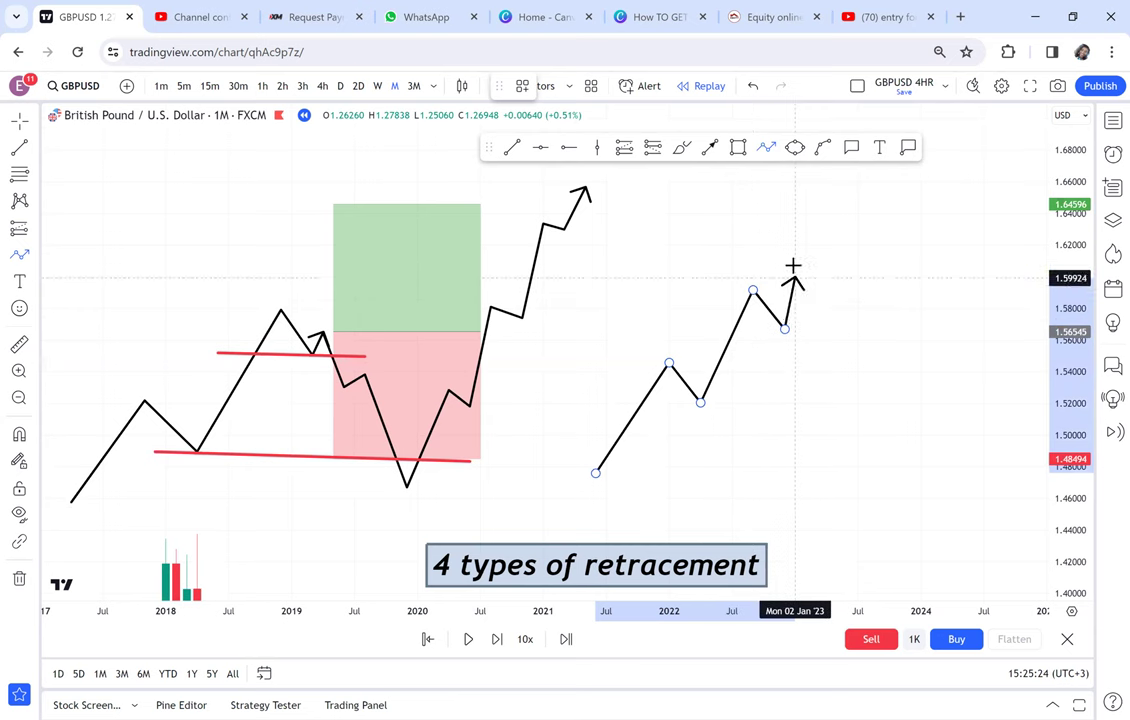
{"action": "double_click", "coordinate": [793, 265]}
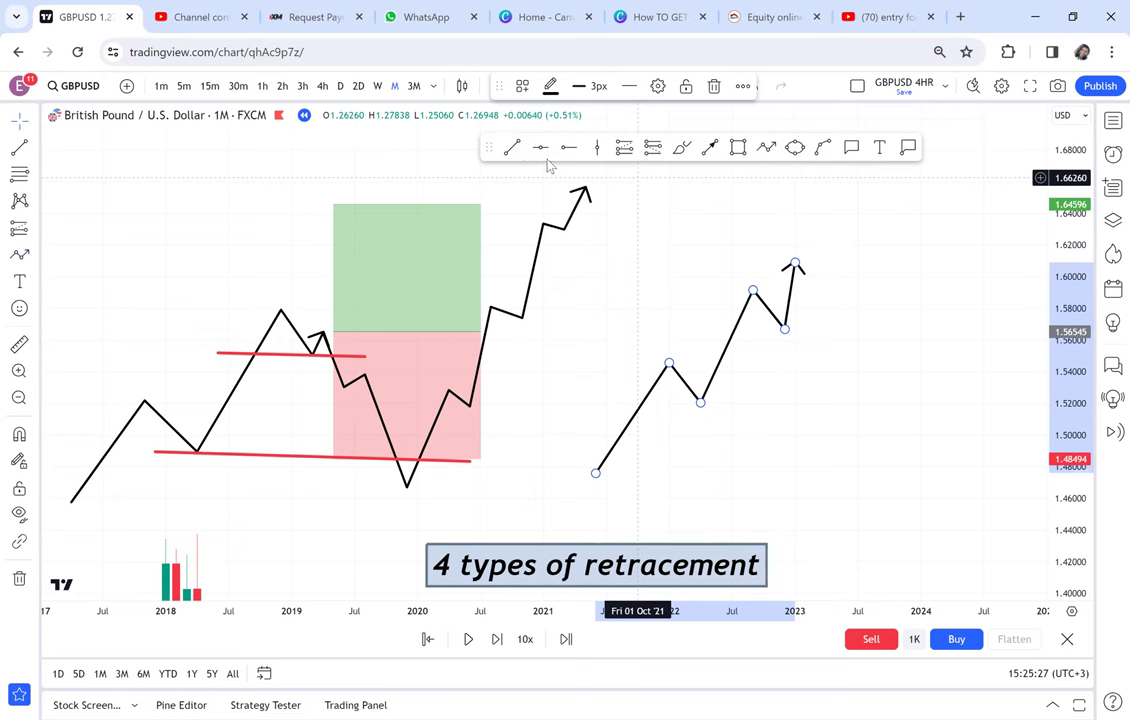
Draw a trend line across the second example's latest swing high, and an arrow rising steeply from beside its arrowhead.
{"action": "left_click", "coordinate": [511, 147]}
{"action": "left_click", "coordinate": [680, 290]}
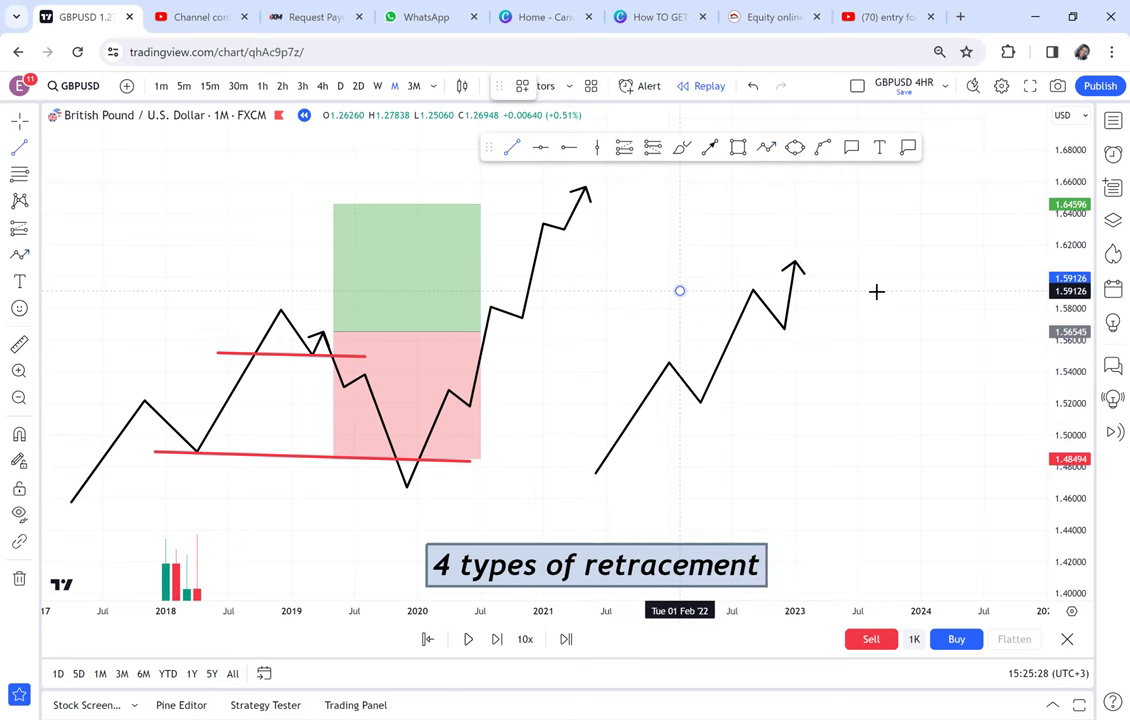
{"action": "left_click", "coordinate": [878, 290]}
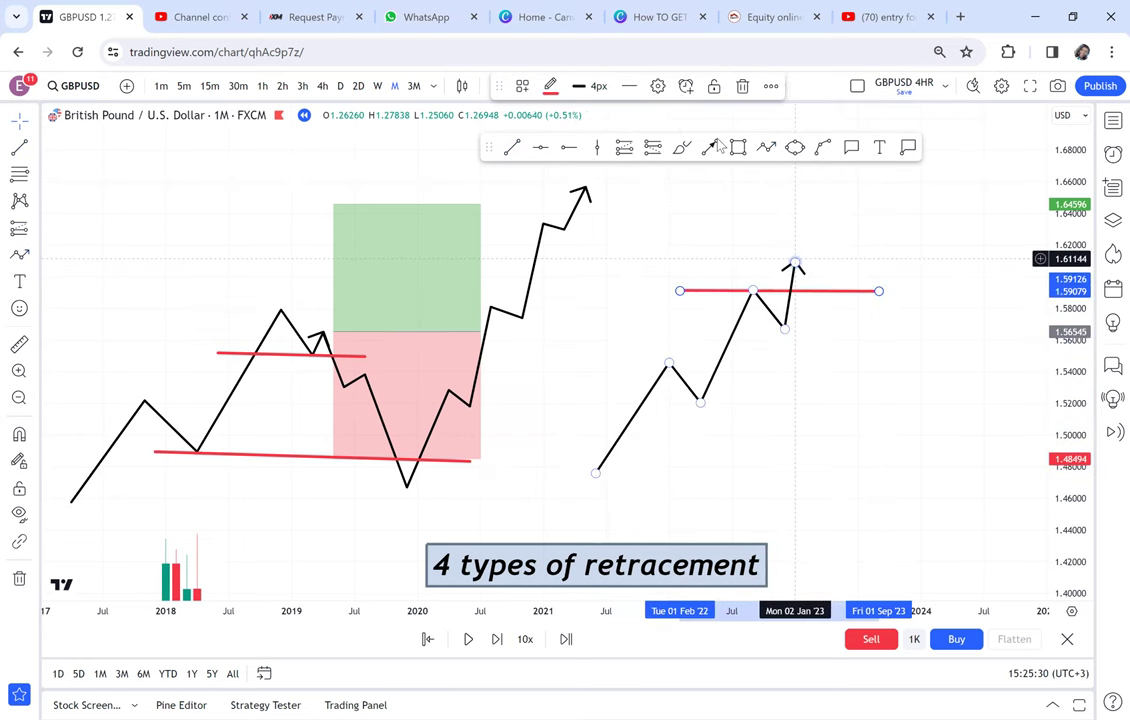
{"action": "left_click_drag", "start_coordinate": [812, 264], "coordinate": [767, 276]}
{"action": "left_click", "coordinate": [771, 273]}
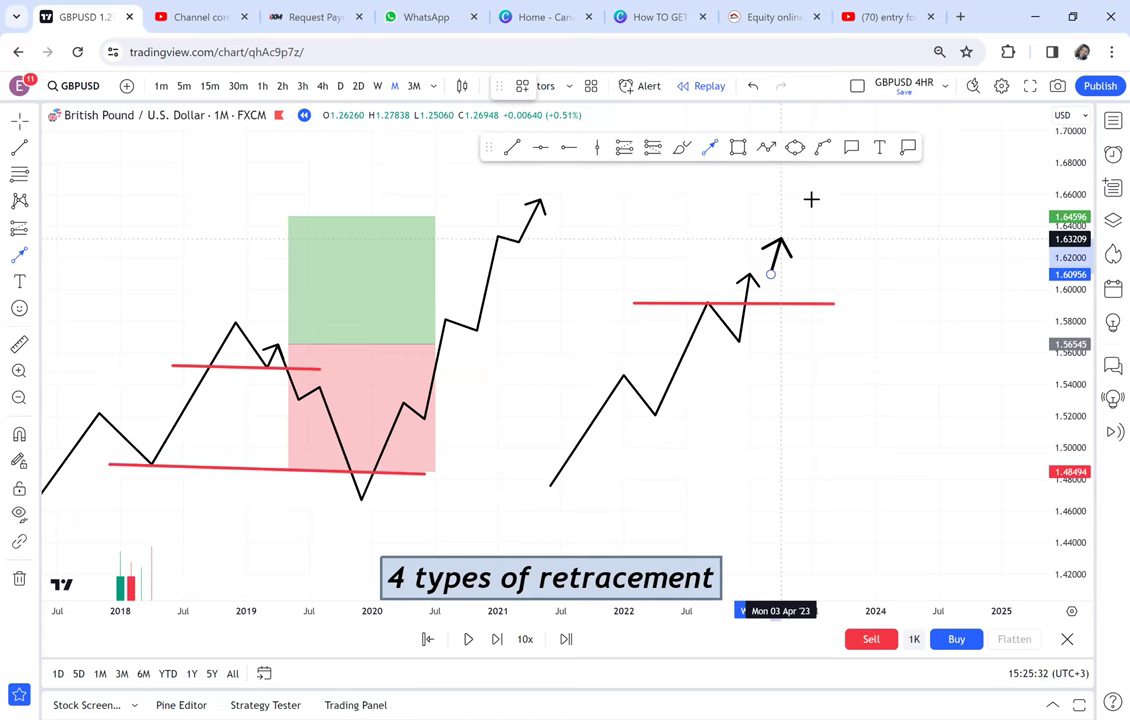
{"action": "double_click", "coordinate": [811, 199]}
Draw a narrow rectangle as a candle dropping from the second example's arrowhead through the trend line, and fill it red at 94% opacity.
{"action": "left_click", "coordinate": [738, 147]}
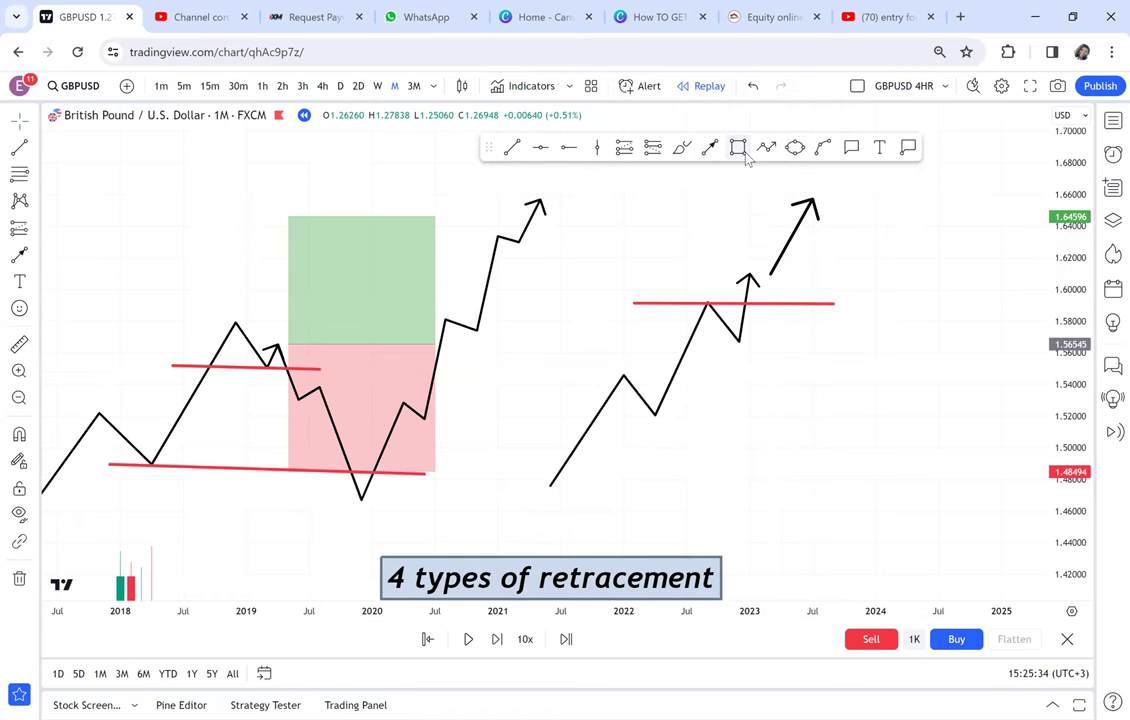
{"action": "left_click", "coordinate": [760, 273]}
{"action": "left_click", "coordinate": [780, 389]}
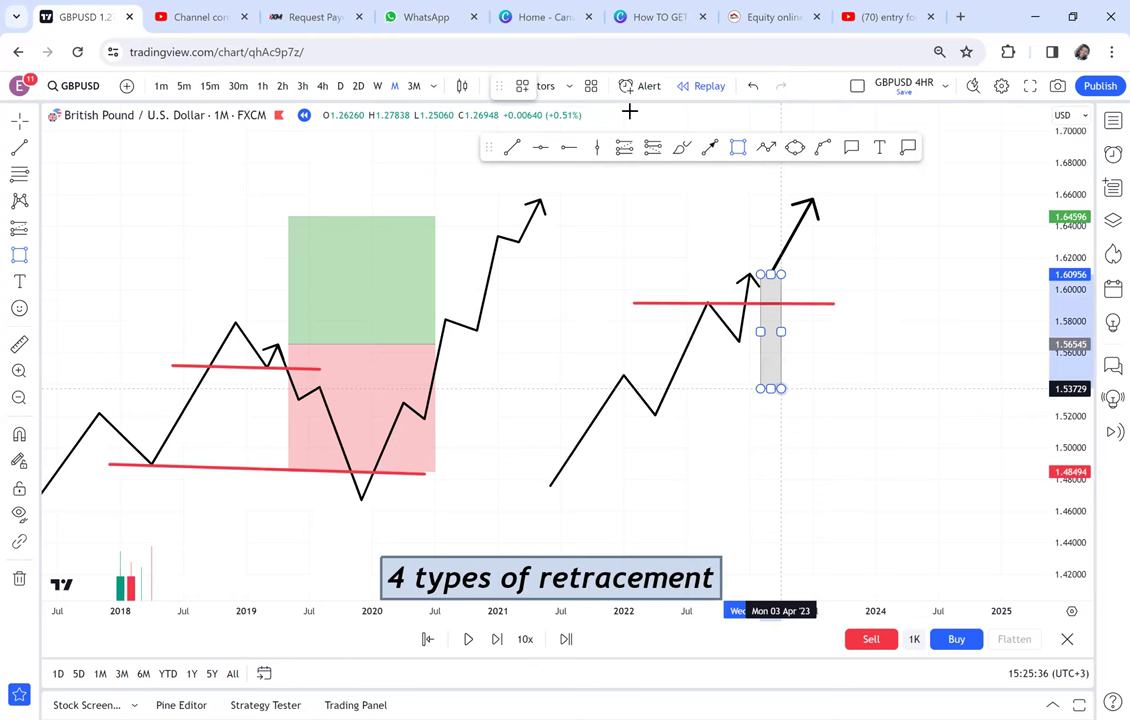
{"action": "left_click", "coordinate": [579, 86]}
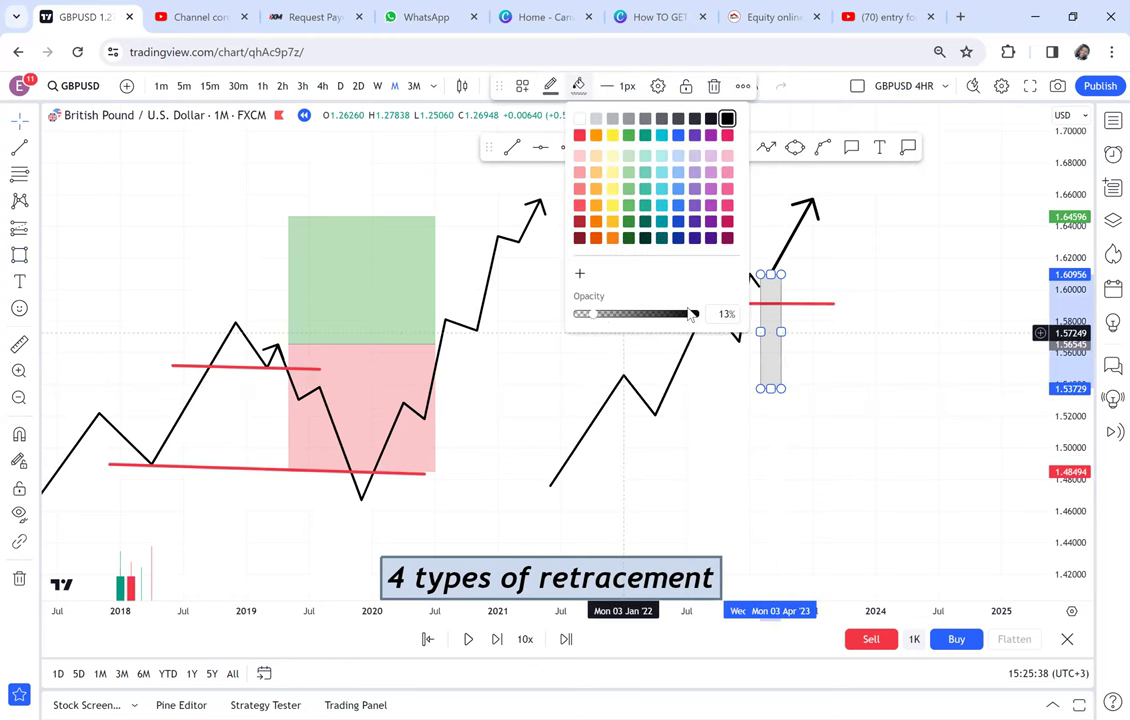
{"action": "left_click_drag", "start_coordinate": [692, 314], "coordinate": [695, 314]}
{"action": "left_click", "coordinate": [579, 135]}
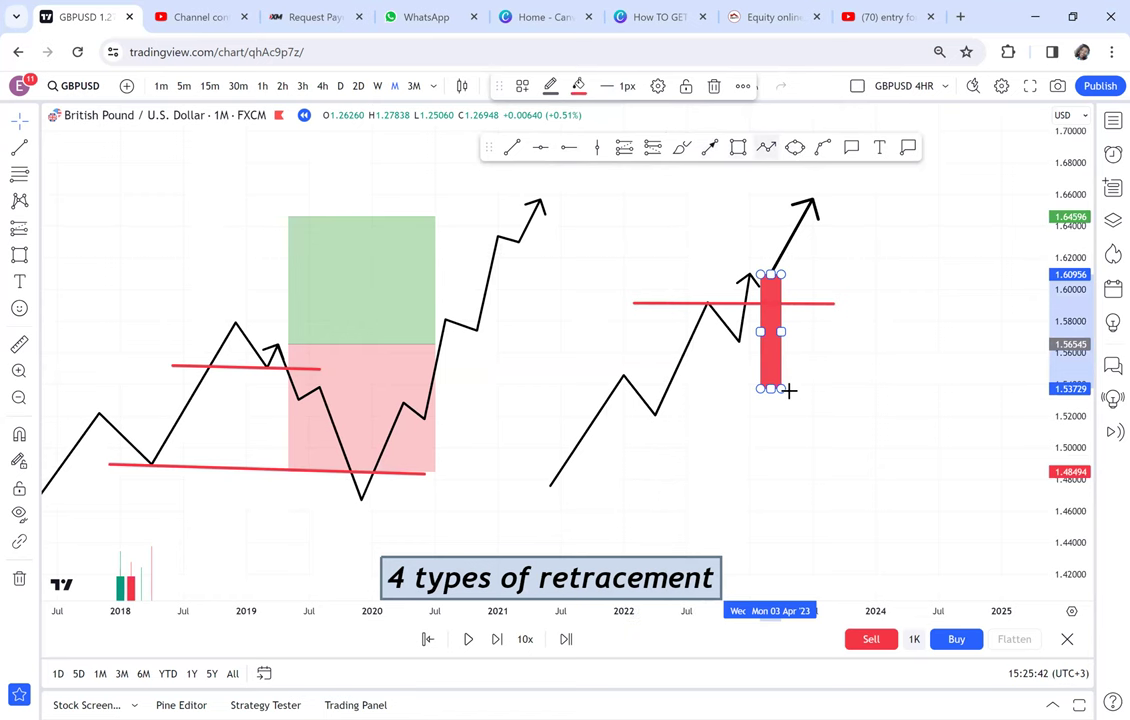
Draw a rising path with two small pullbacks from the foot of the red candle up to beyond the arrow's height.
{"action": "left_click", "coordinate": [791, 390]}
{"action": "left_click", "coordinate": [812, 331]}
{"action": "double_click", "coordinate": [831, 340]}
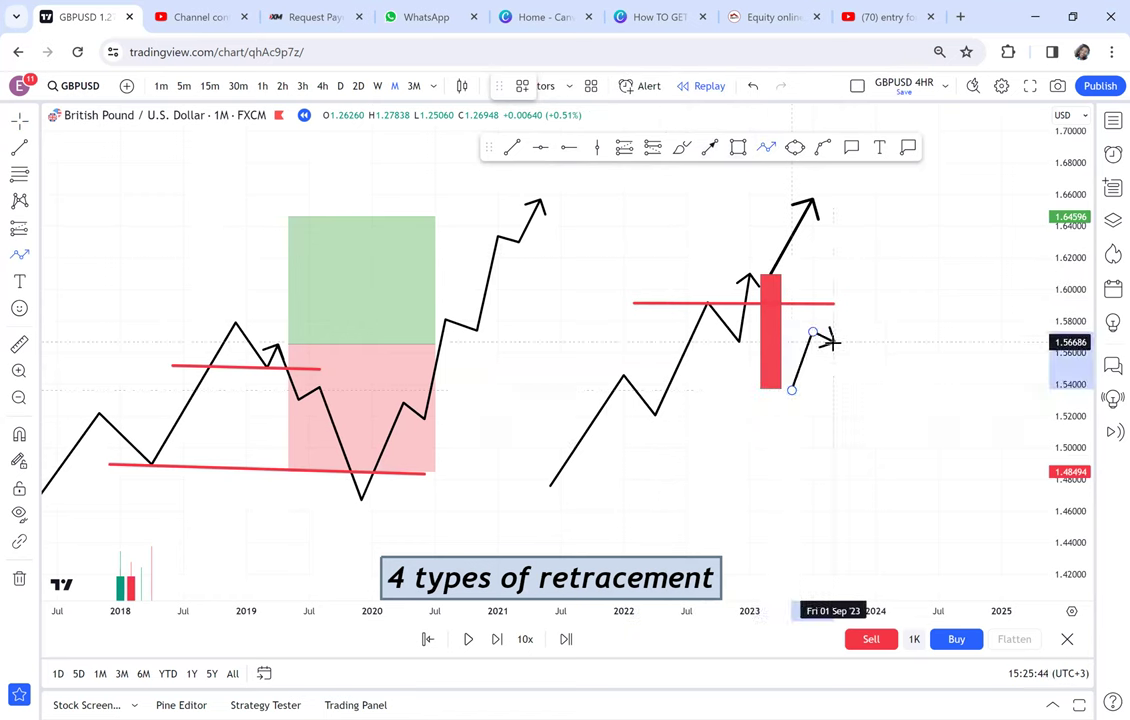
{"action": "left_click", "coordinate": [866, 248]}
{"action": "double_click", "coordinate": [908, 190]}
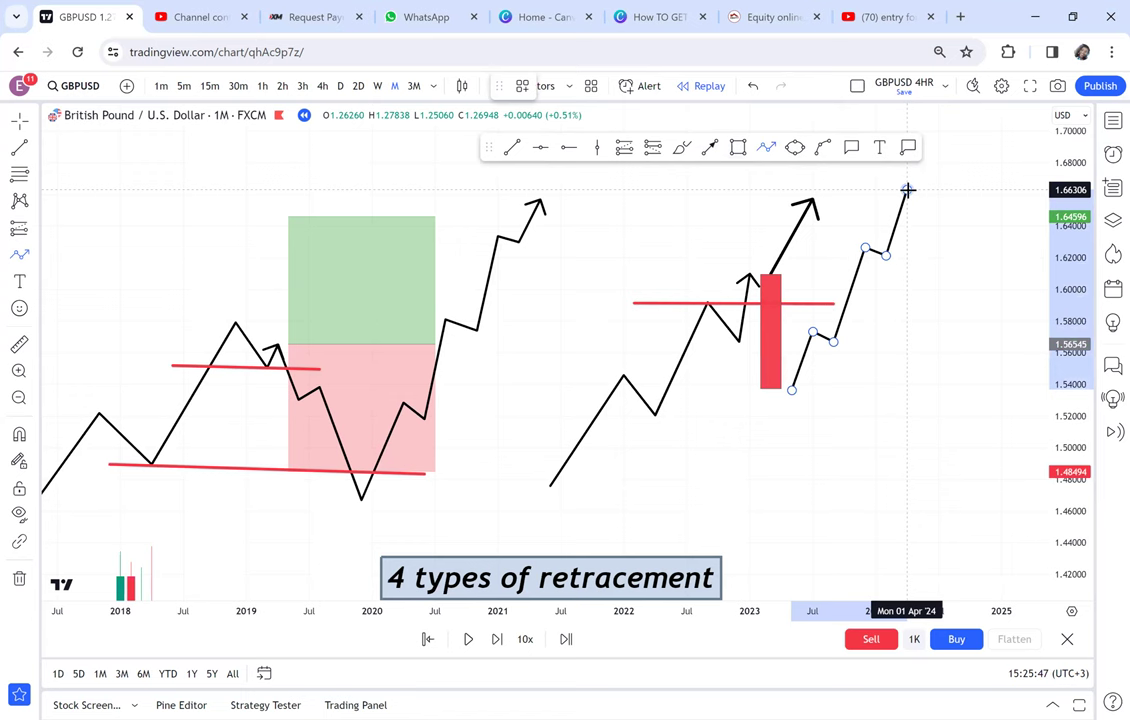
{"action": "left_click", "coordinate": [689, 386]}
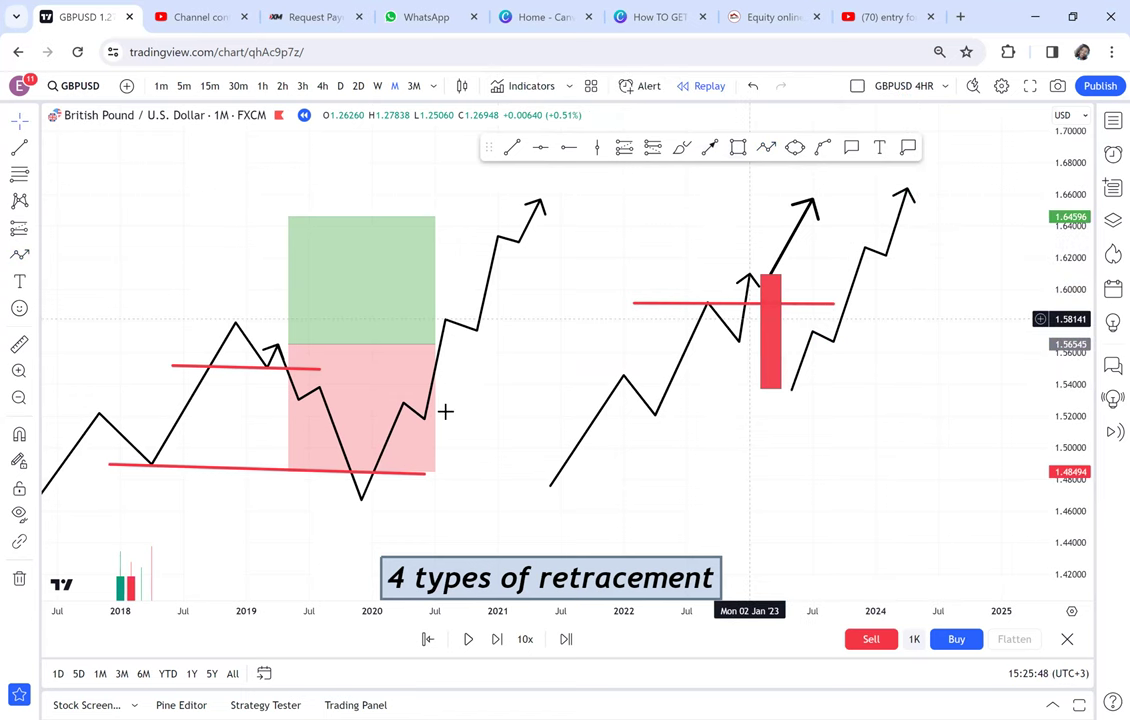
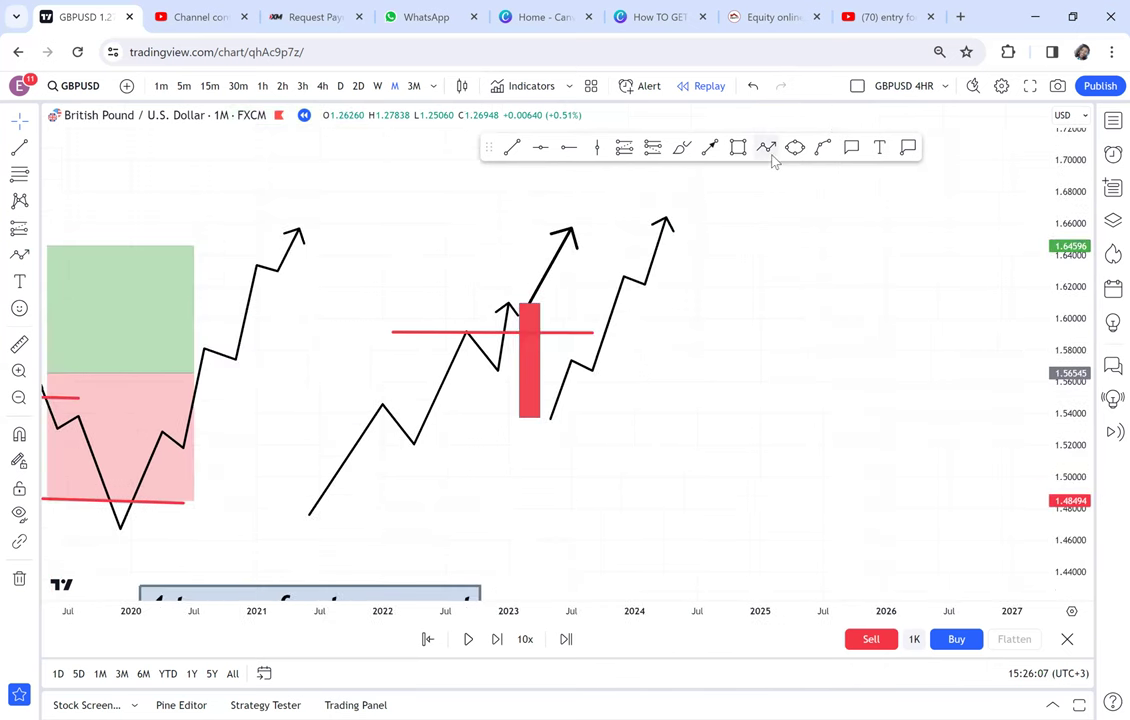
Start a third example path rising with two pullbacks from mid-2023 to a peak in late 2025.
{"action": "left_click", "coordinate": [634, 441]}
{"action": "left_click", "coordinate": [687, 486]}
{"action": "double_click", "coordinate": [700, 458]}
{"action": "left_click", "coordinate": [750, 352]}
{"action": "left_click", "coordinate": [791, 402]}
{"action": "double_click", "coordinate": [844, 267]}
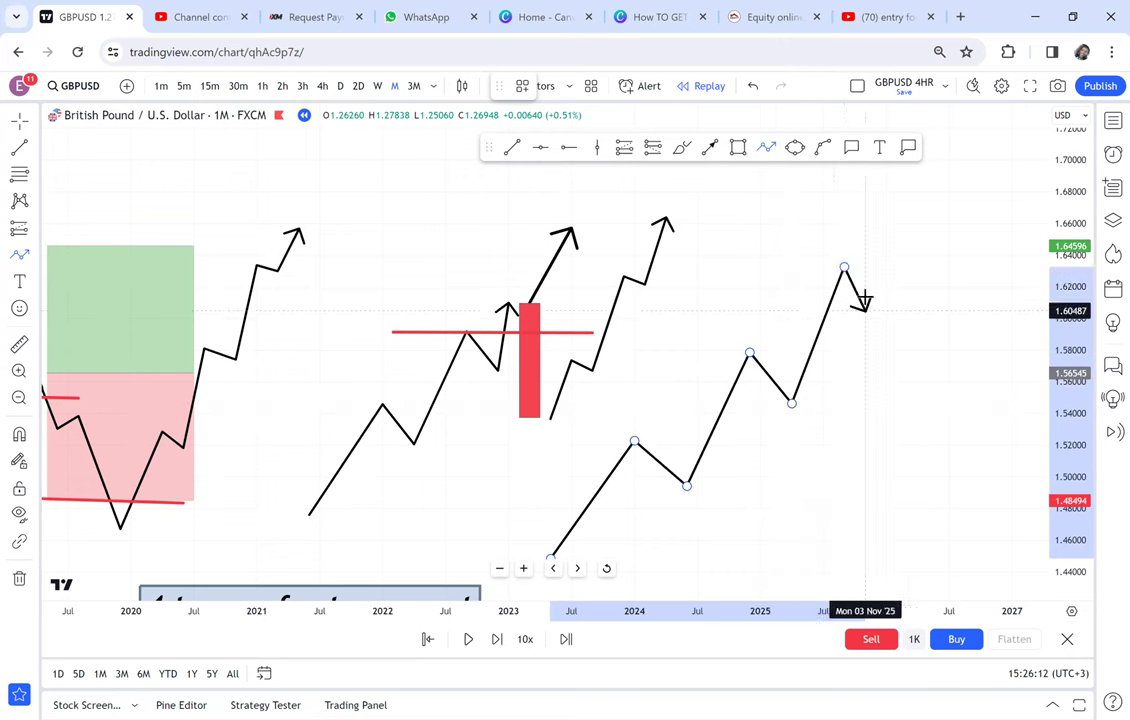
Extend the third path from its peak into a tight sideways zigzag between about 1.59 and 1.61, and finish it.
{"action": "left_click", "coordinate": [875, 333]}
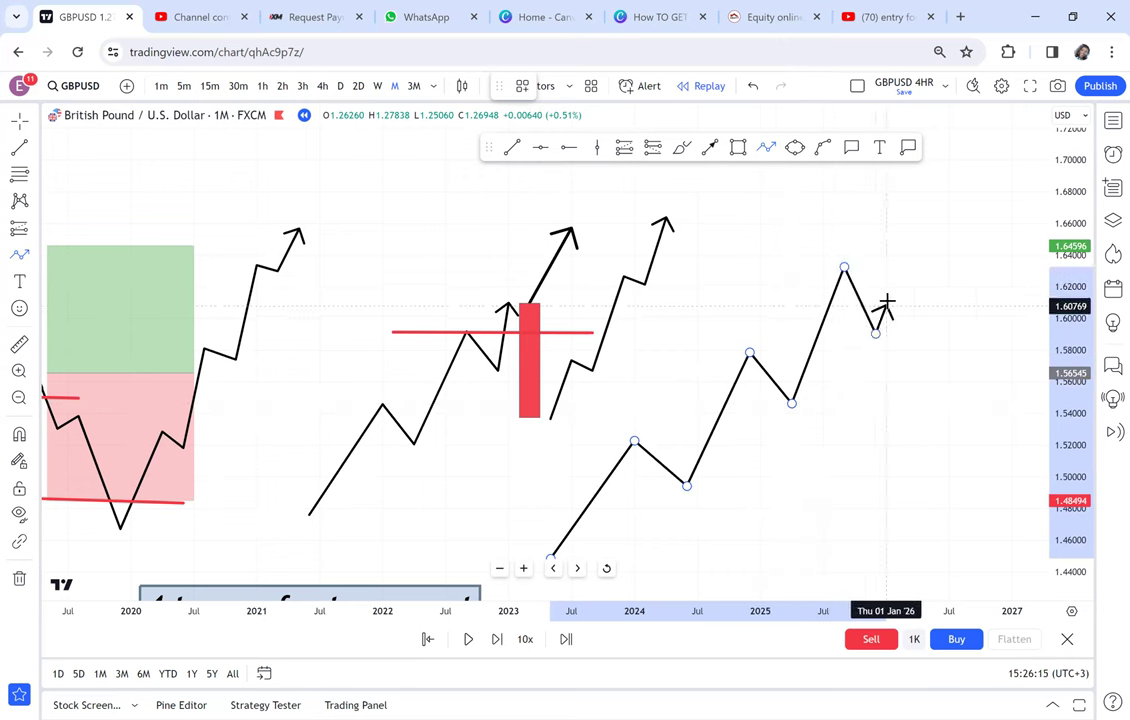
{"action": "left_click", "coordinate": [886, 300]}
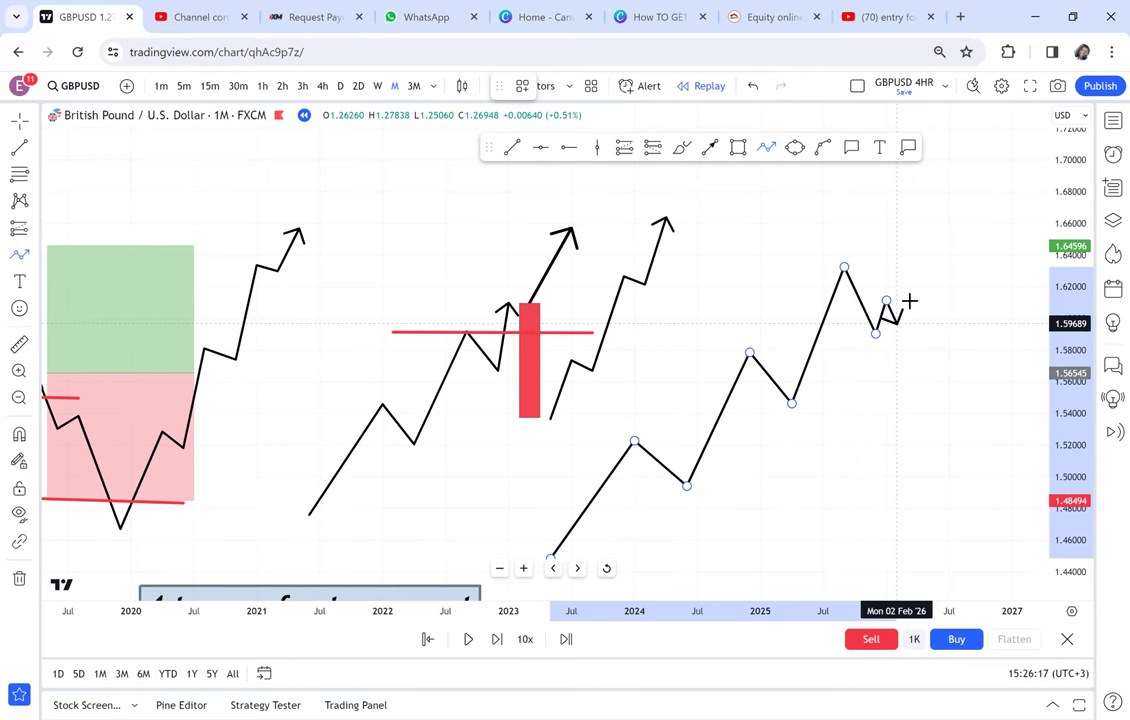
{"action": "left_click", "coordinate": [896, 333]}
{"action": "left_click", "coordinate": [907, 300]}
{"action": "left_click", "coordinate": [917, 333]}
{"action": "left_click", "coordinate": [928, 300]}
{"action": "left_click", "coordinate": [938, 333]}
{"action": "left_click", "coordinate": [959, 298]}
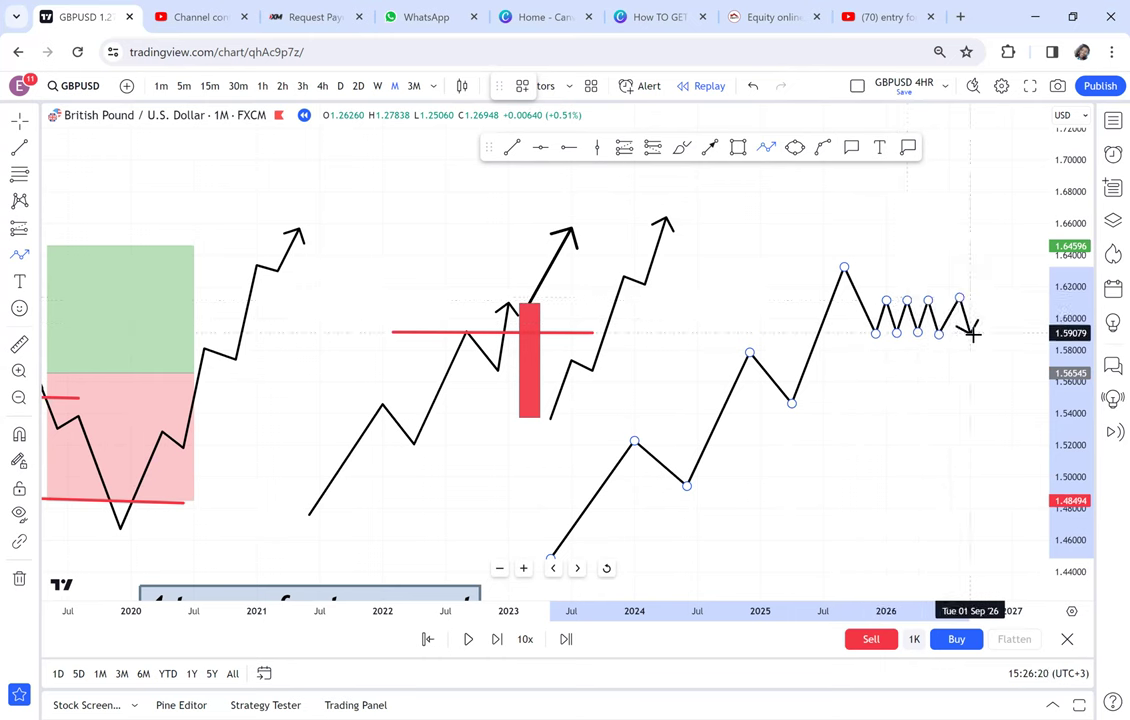
{"action": "left_click", "coordinate": [970, 335]}
{"action": "left_click", "coordinate": [991, 301]}
{"action": "left_click", "coordinate": [1002, 335]}
{"action": "left_click", "coordinate": [1012, 300]}
{"action": "left_click", "coordinate": [984, 401]}
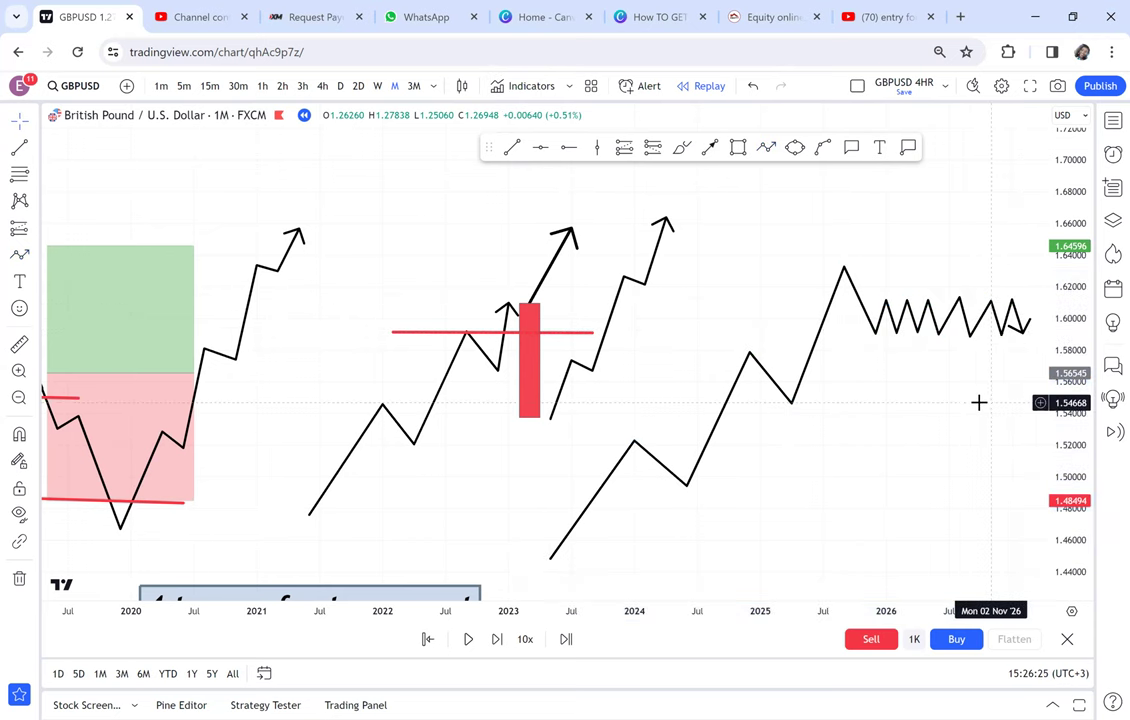
Draw a fourth rising zigzag path with two pullbacks in the blank area above the first example, from late 2017 to mid-2019.
{"action": "left_click_drag", "start_coordinate": [967, 282], "coordinate": [967, 241]}
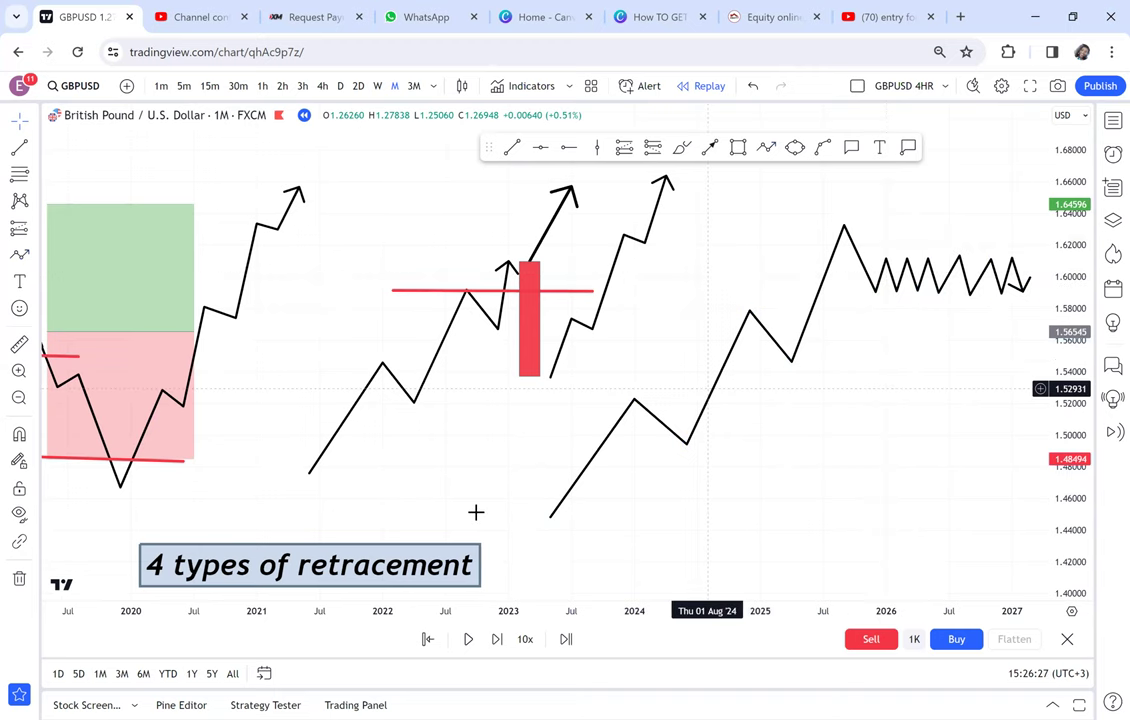
{"action": "left_click_drag", "start_coordinate": [424, 513], "coordinate": [852, 690]}
{"action": "left_click", "coordinate": [766, 147]}
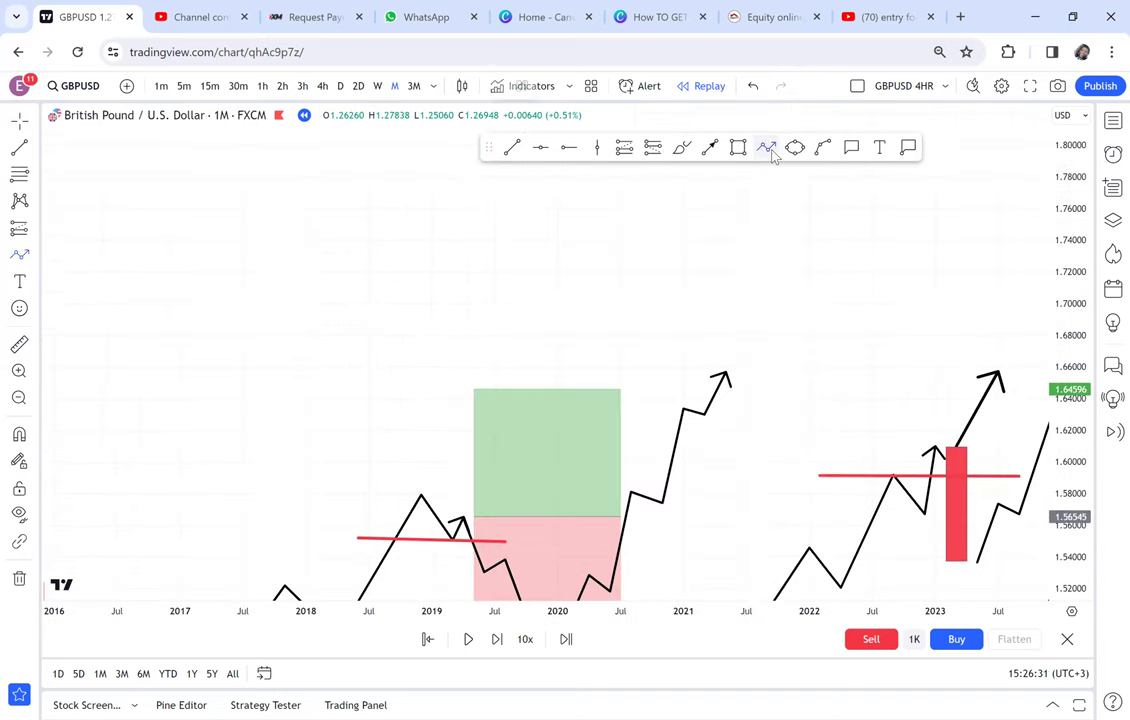
{"action": "left_click", "coordinate": [264, 509]}
{"action": "left_click", "coordinate": [316, 396]}
{"action": "left_click", "coordinate": [369, 439]}
{"action": "left_click", "coordinate": [421, 319]}
{"action": "left_click", "coordinate": [473, 353]}
{"action": "double_click", "coordinate": [505, 257]}
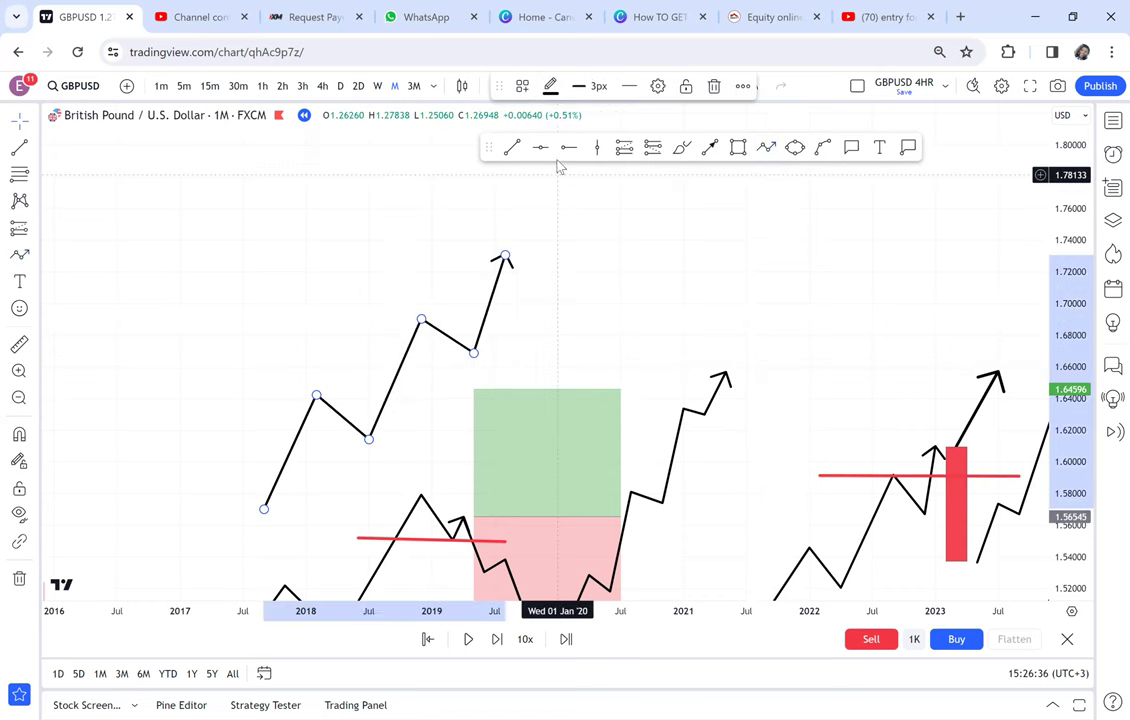
Draw a trend line across the fourth path's latest swing high, and an arrow falling from beside its arrowhead to that line.
{"action": "left_click", "coordinate": [514, 148]}
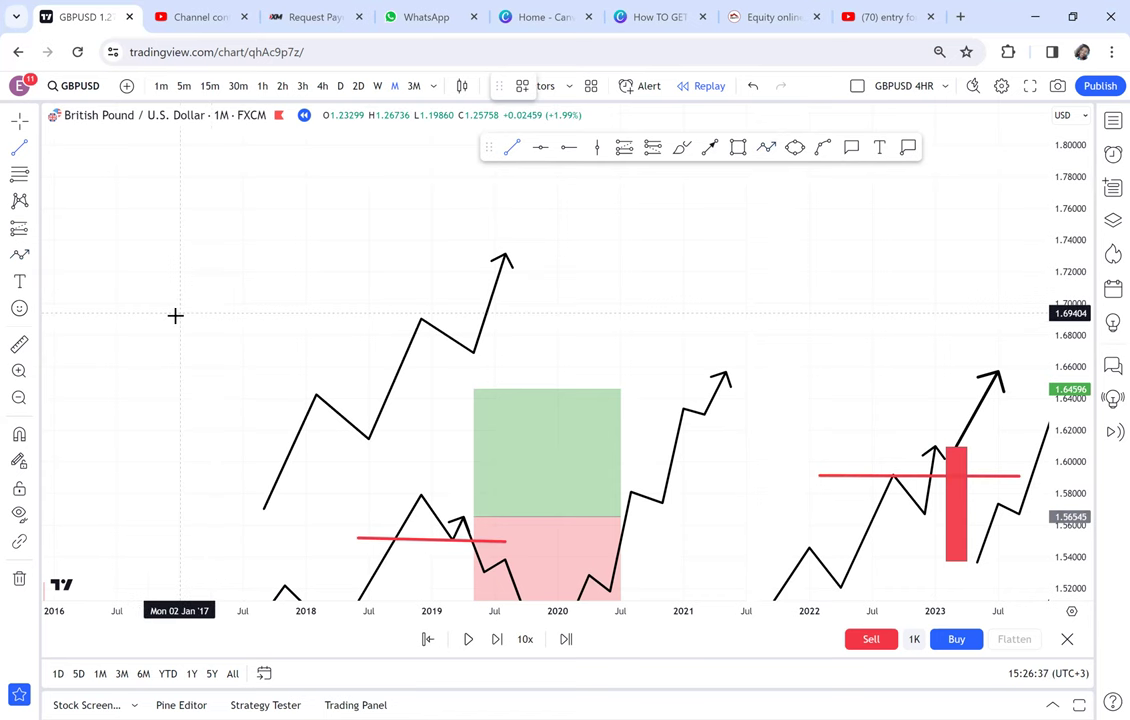
{"action": "left_click", "coordinate": [180, 314]}
{"action": "left_click", "coordinate": [641, 319]}
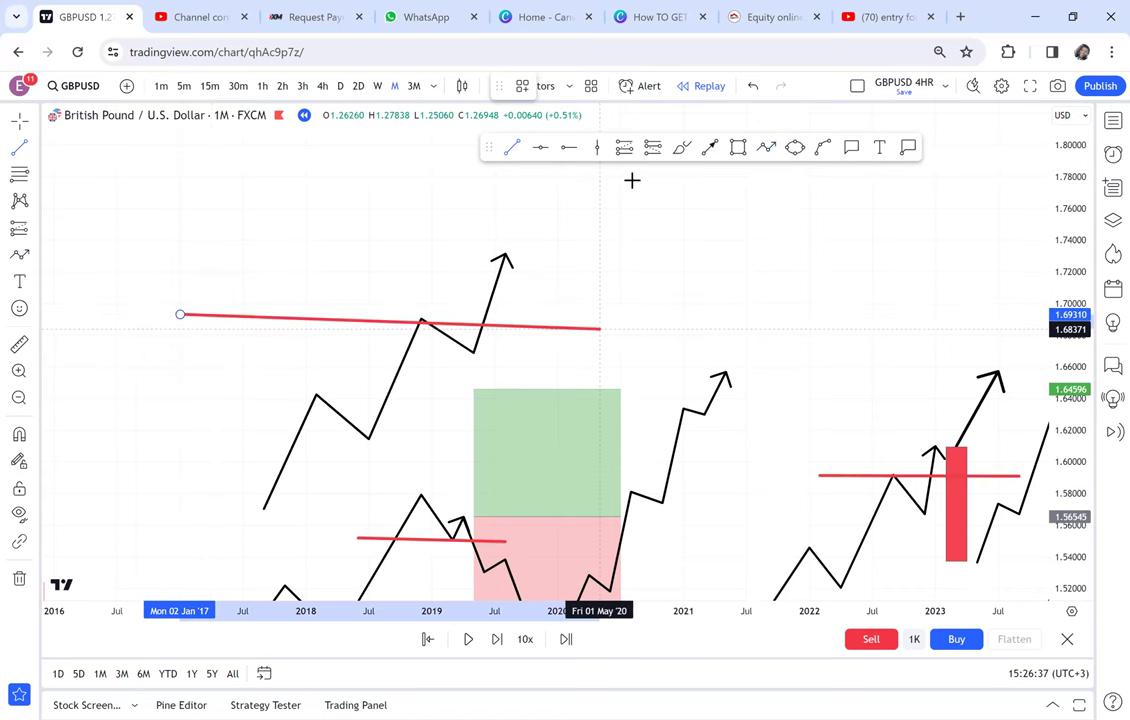
{"action": "left_click", "coordinate": [710, 148]}
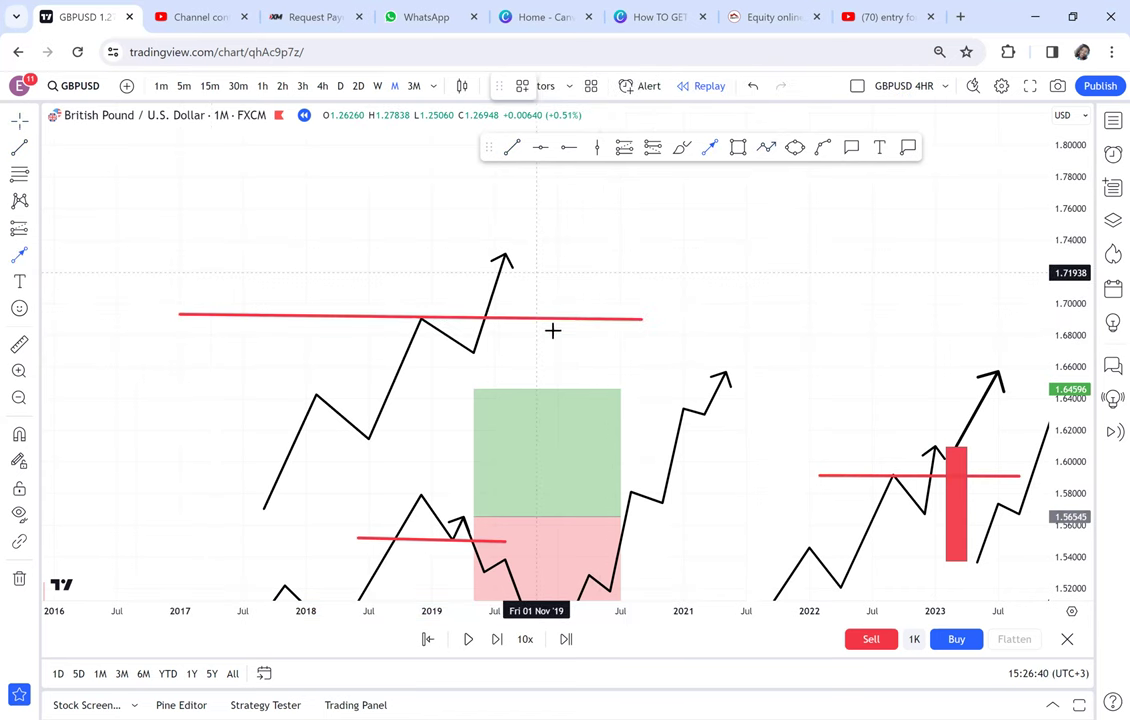
{"action": "left_click_drag", "start_coordinate": [525, 262], "coordinate": [565, 310]}
{"action": "left_click_drag", "start_coordinate": [649, 192], "coordinate": [648, 263]}
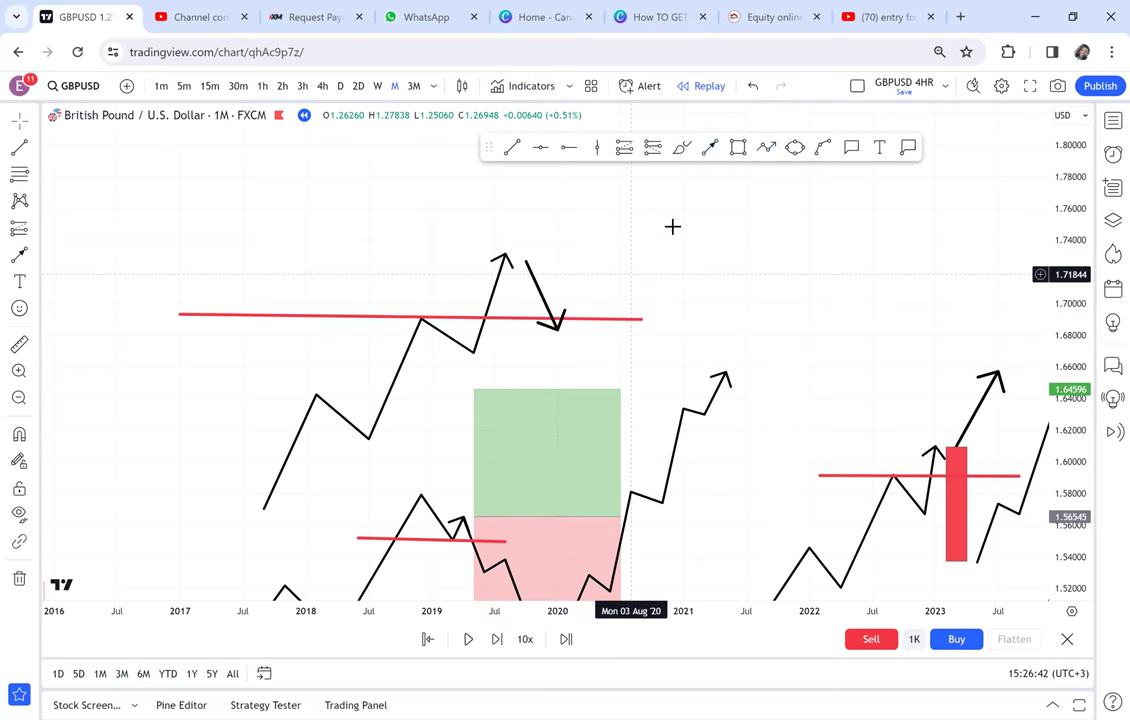
Draw a narrow rectangle as a candle rising from the start of the falling arrow, and fill it green.
{"action": "left_click", "coordinate": [738, 150]}
{"action": "left_click_drag", "start_coordinate": [514, 273], "coordinate": [537, 336]}
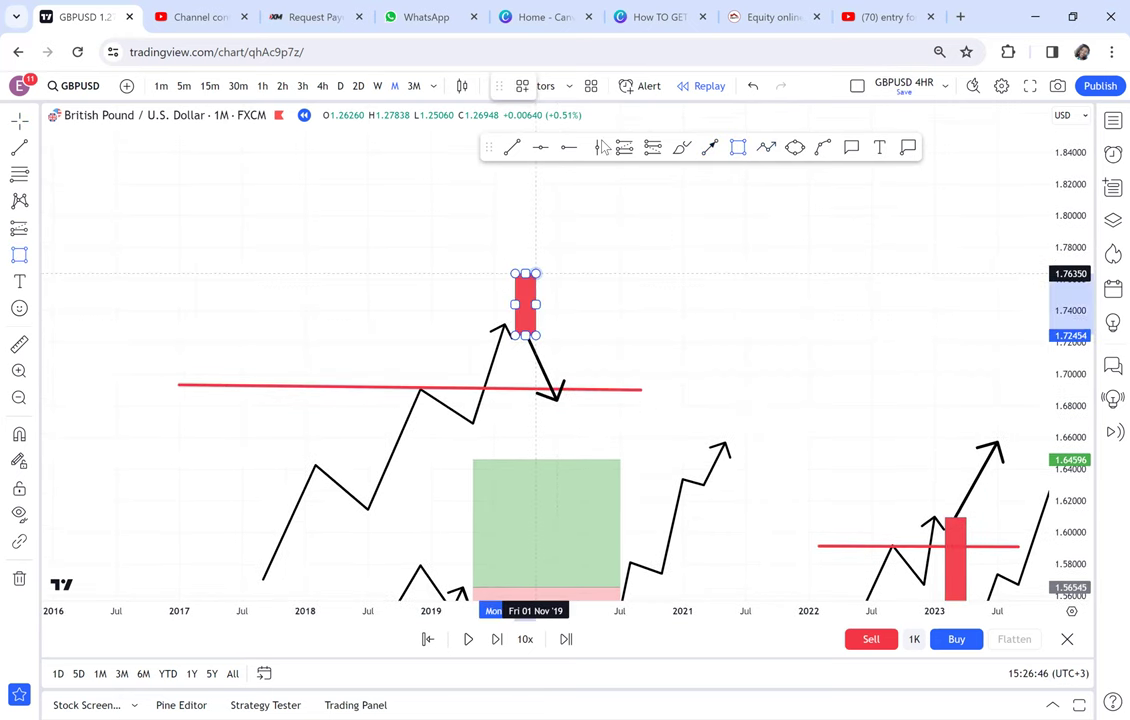
{"action": "left_click", "coordinate": [578, 85]}
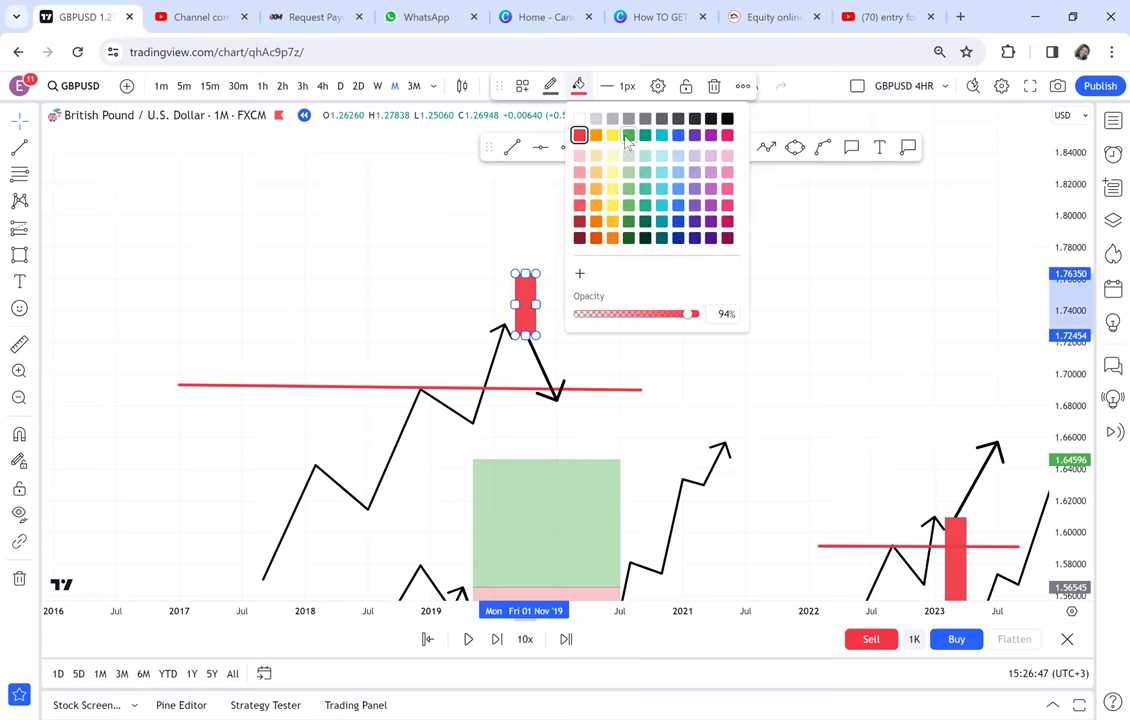
{"action": "left_click", "coordinate": [656, 145]}
Add two more green candle rectangles above the first one, each placed higher and further along in time.
{"action": "key", "text": "alt+shift+r"}
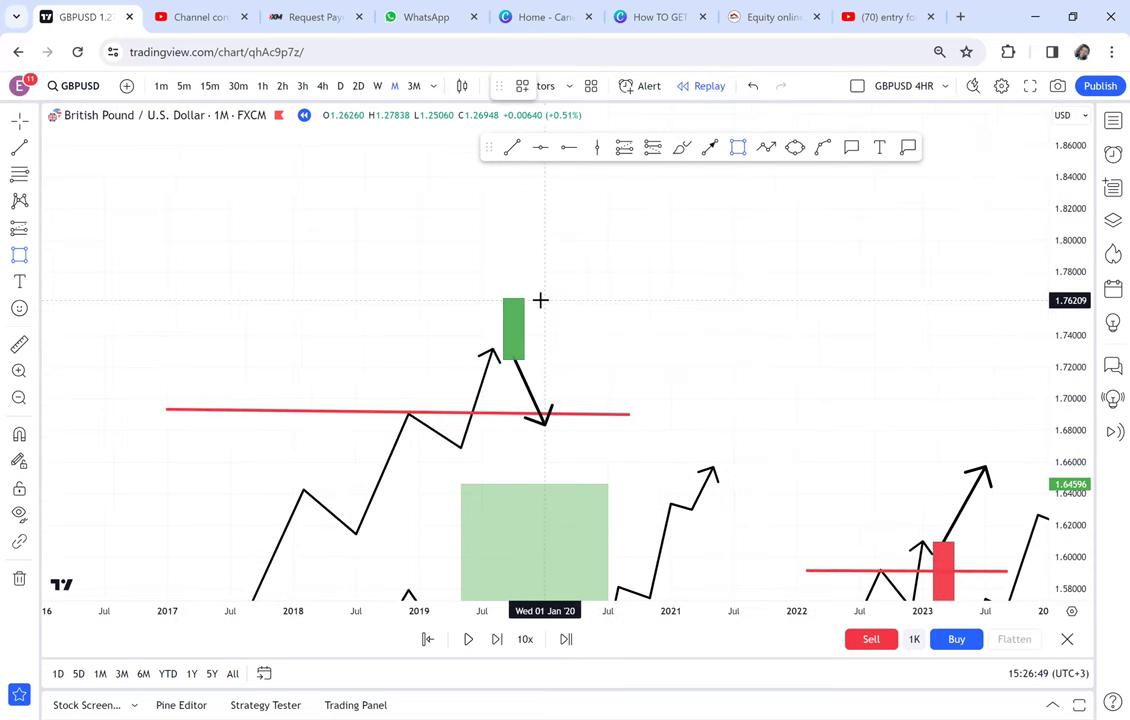
{"action": "mouse_move", "coordinate": [563, 232]}
{"action": "left_mouse_down"}
{"action": "mouse_move", "coordinate": [545, 297]}
{"action": "mouse_move", "coordinate": [600, 237]}
{"action": "mouse_move", "coordinate": [614, 196]}
{"action": "left_mouse_up"}
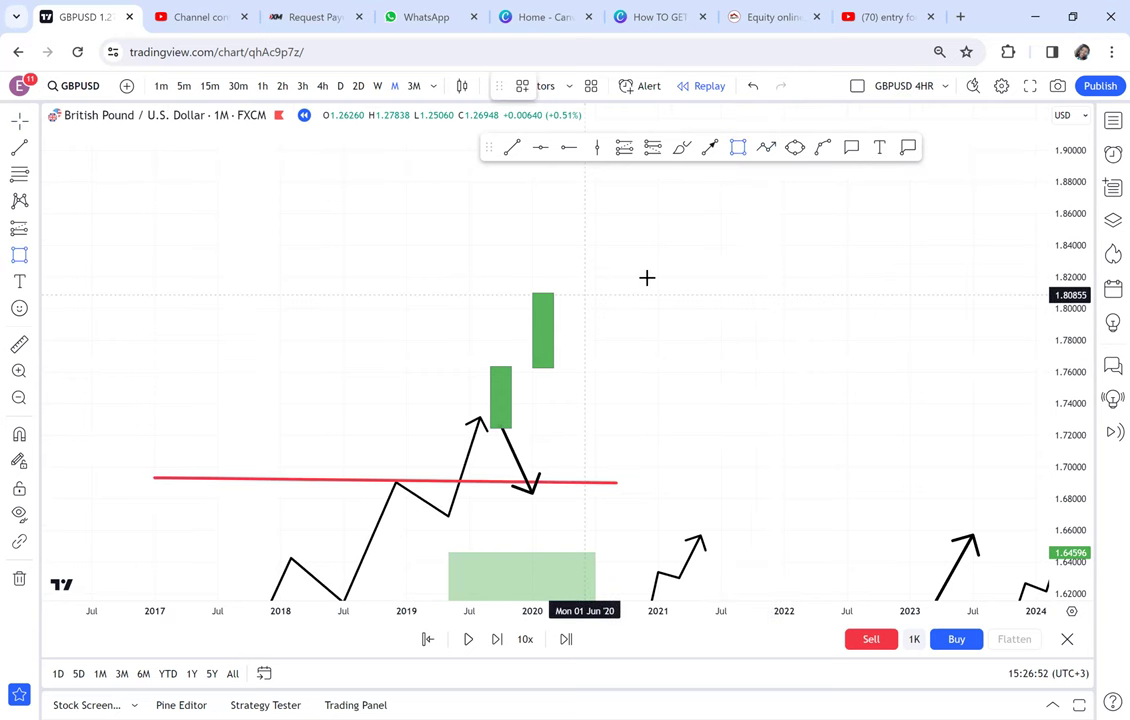
{"action": "left_click_drag", "start_coordinate": [665, 344], "coordinate": [714, 218]}
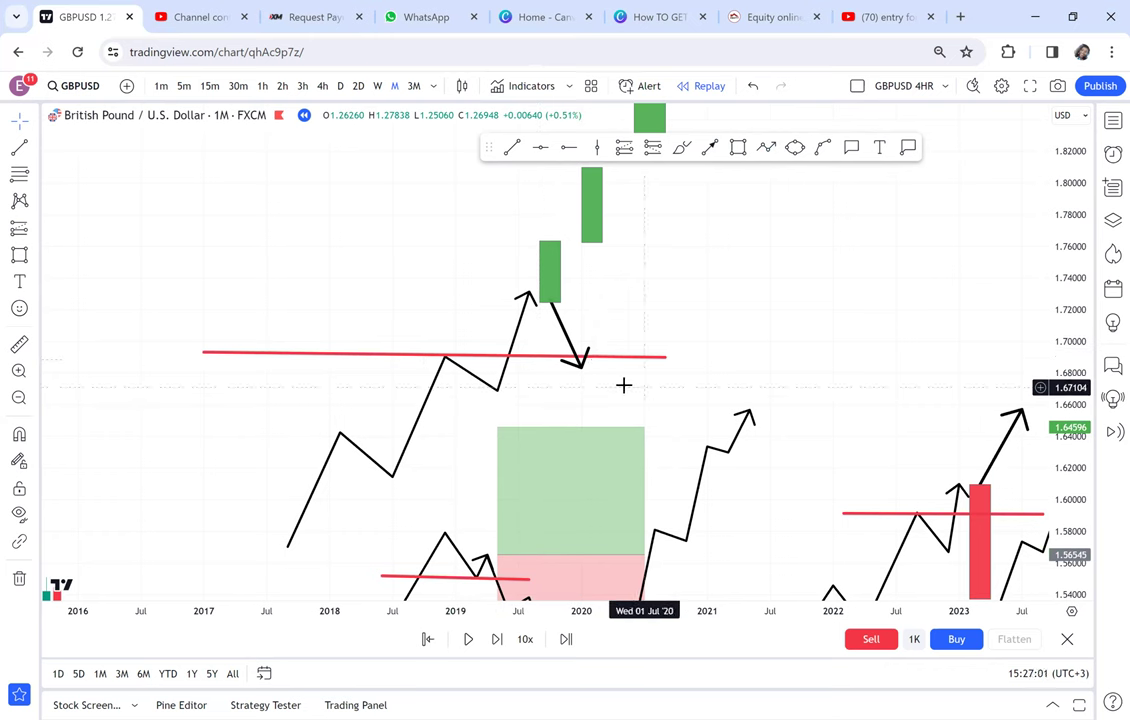
Review the drawn retracement examples, the list of the four retracement types, and the older candles on the chart.
{"action": "left_click", "coordinate": [551, 440]}
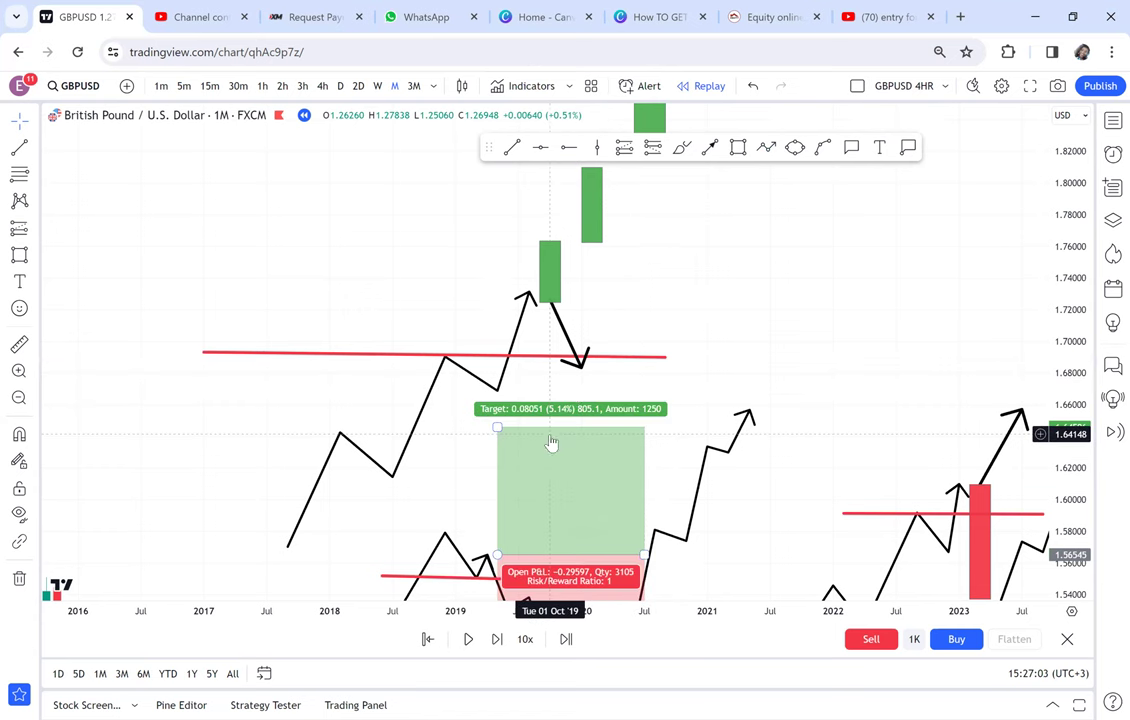
{"action": "left_click", "coordinate": [613, 262]}
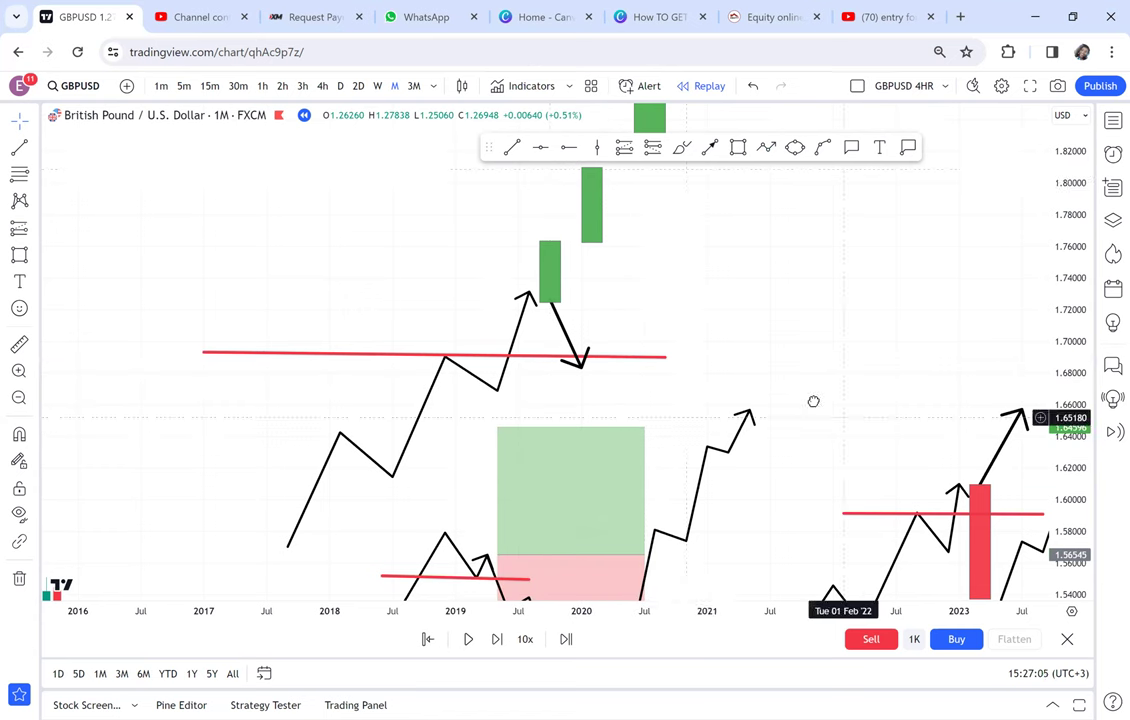
{"action": "left_click_drag", "start_coordinate": [469, 264], "coordinate": [544, 259]}
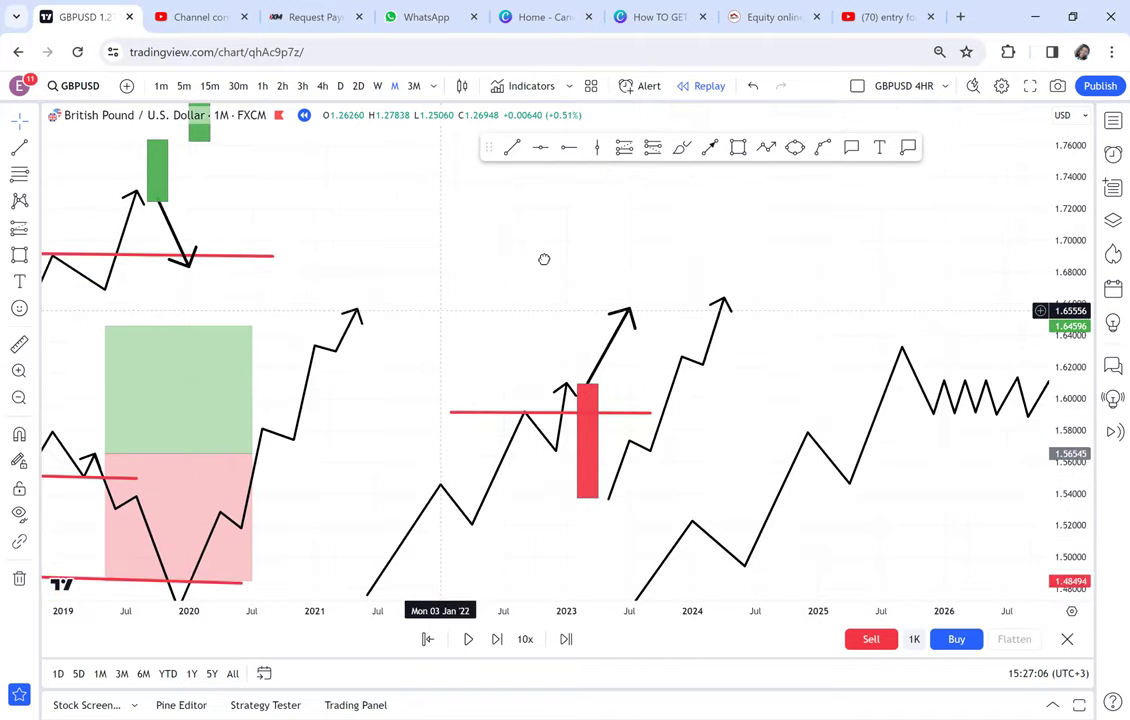
{"action": "scroll", "coordinate": [544, 259], "scroll_direction": "left", "scroll_amount": 3}
{"action": "left_click_drag", "start_coordinate": [873, 243], "coordinate": [861, 195]}
{"action": "left_click_drag", "start_coordinate": [927, 357], "coordinate": [817, 301]}
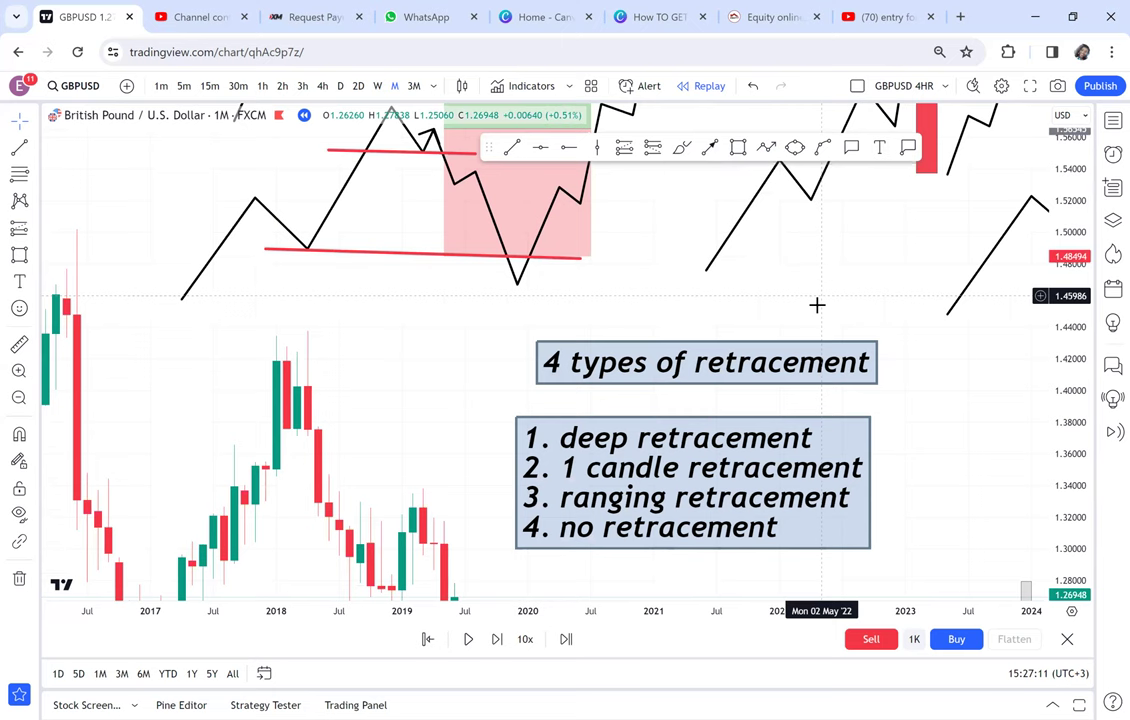
{"action": "scroll", "coordinate": [819, 311], "scroll_direction": "right", "scroll_amount": 1}
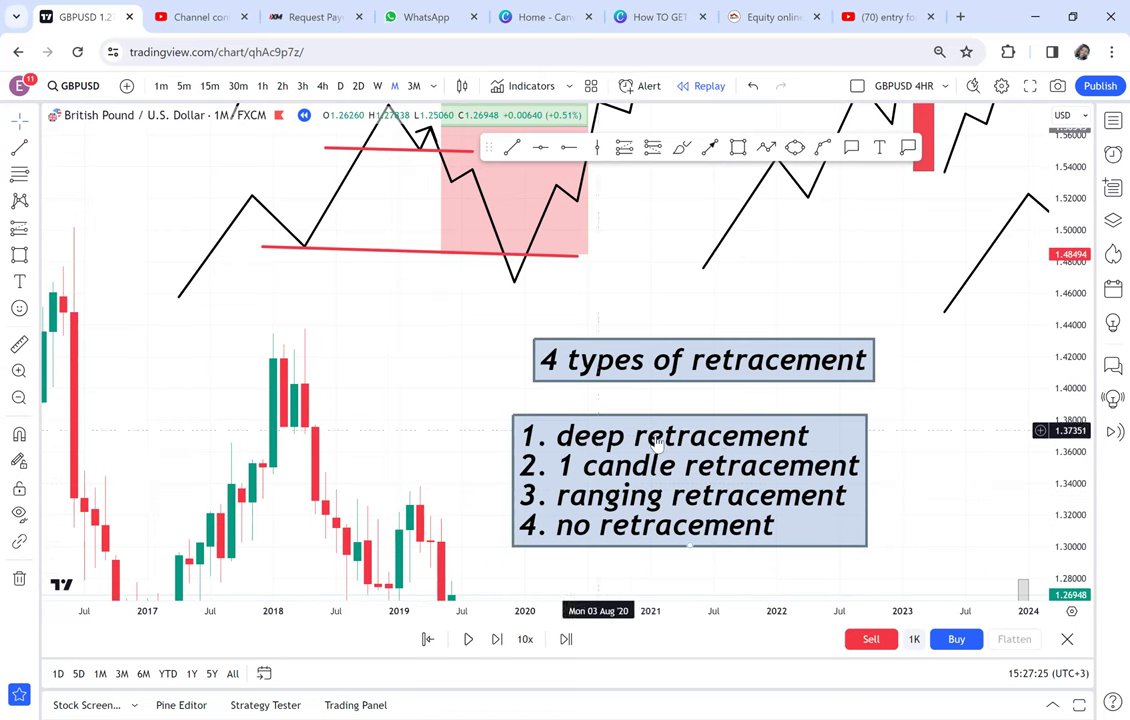
{"action": "left_click_drag", "start_coordinate": [427, 459], "coordinate": [422, 429]}
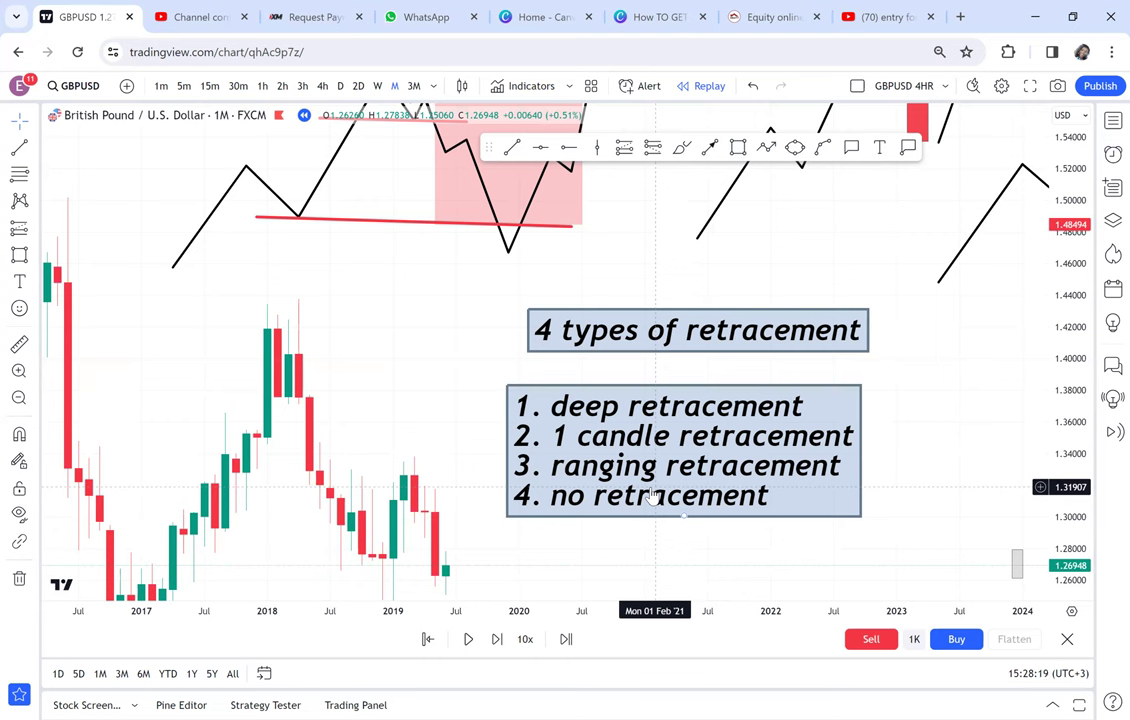
{"action": "left_click_drag", "start_coordinate": [390, 321], "coordinate": [1104, 524]}
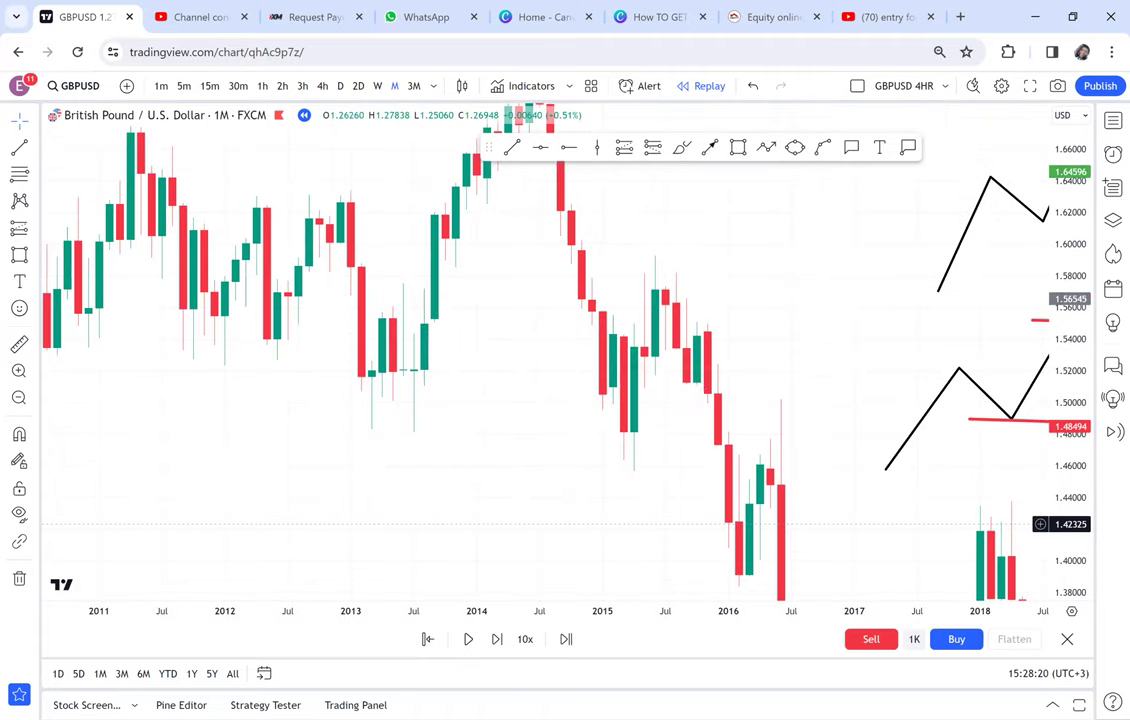
Draw a nearly horizontal red trend line in the empty area above the candles, from February 2010 to mid-2014 near 1.886.
{"action": "left_click_drag", "start_coordinate": [695, 362], "coordinate": [695, 579]}
{"action": "left_click_drag", "start_coordinate": [696, 338], "coordinate": [825, 591]}
{"action": "left_click", "coordinate": [512, 150]}
{"action": "left_click", "coordinate": [113, 262]}
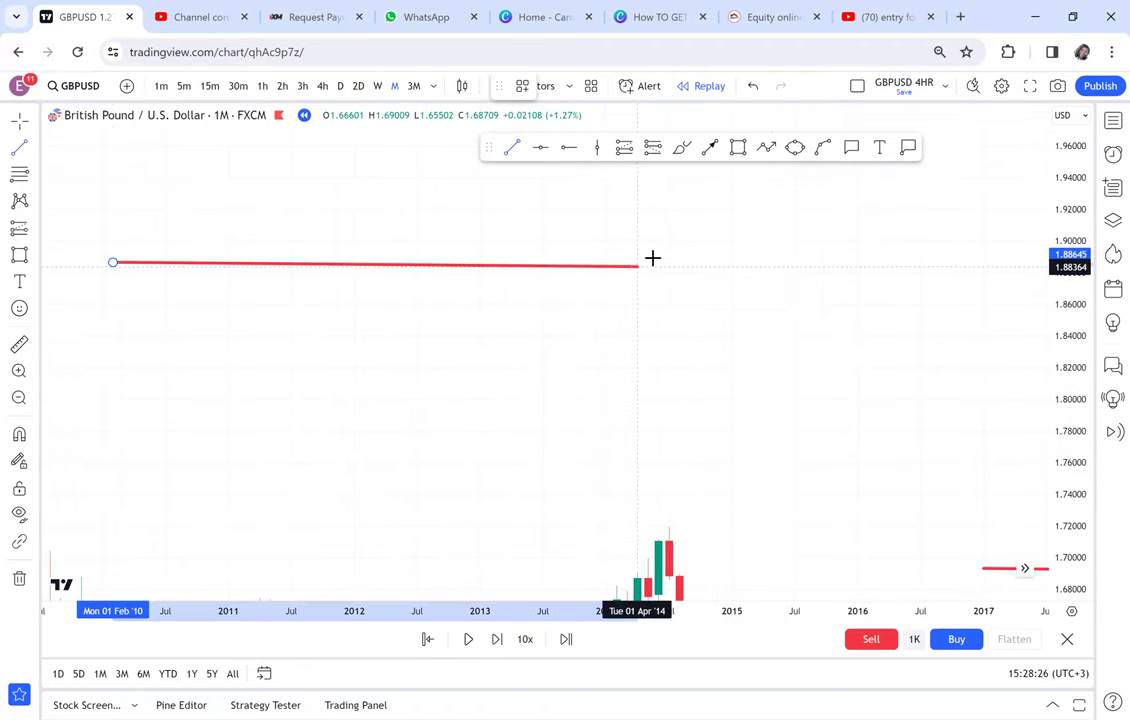
{"action": "left_click", "coordinate": [655, 256]}
Draw a tall green candle rectangle crossing the red line, from September 2010 to February 2011 and about 1.811 to 1.960.
{"action": "left_click", "coordinate": [738, 147]}
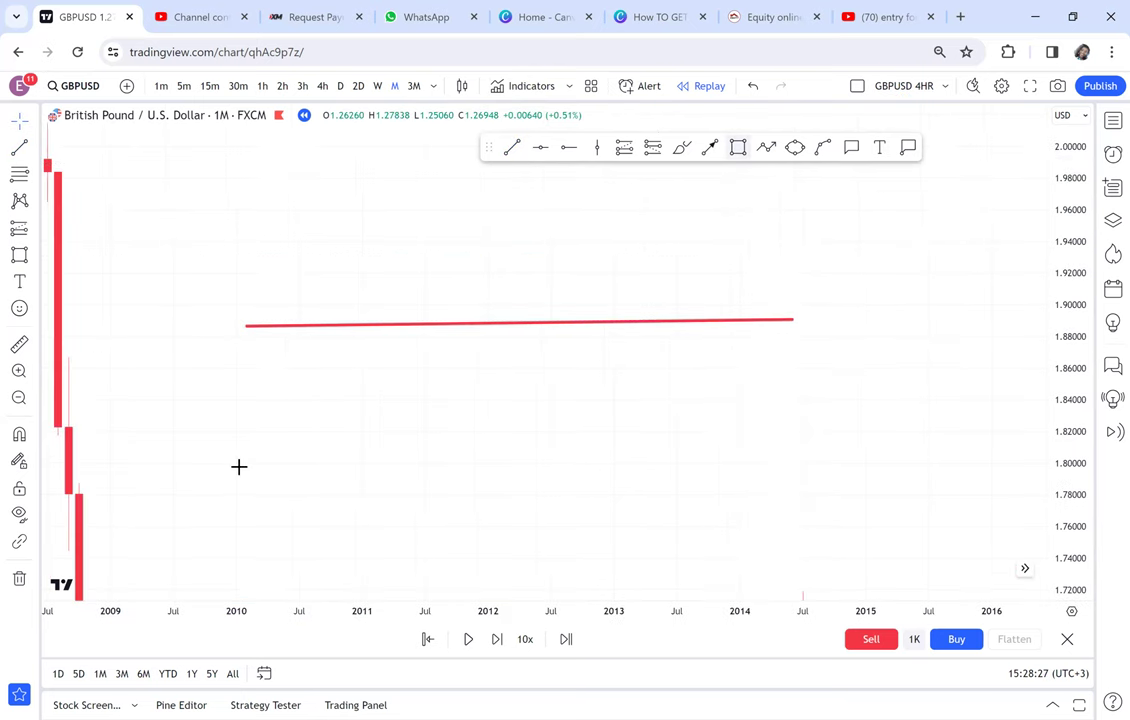
{"action": "left_click", "coordinate": [320, 443]}
{"action": "left_click", "coordinate": [375, 210]}
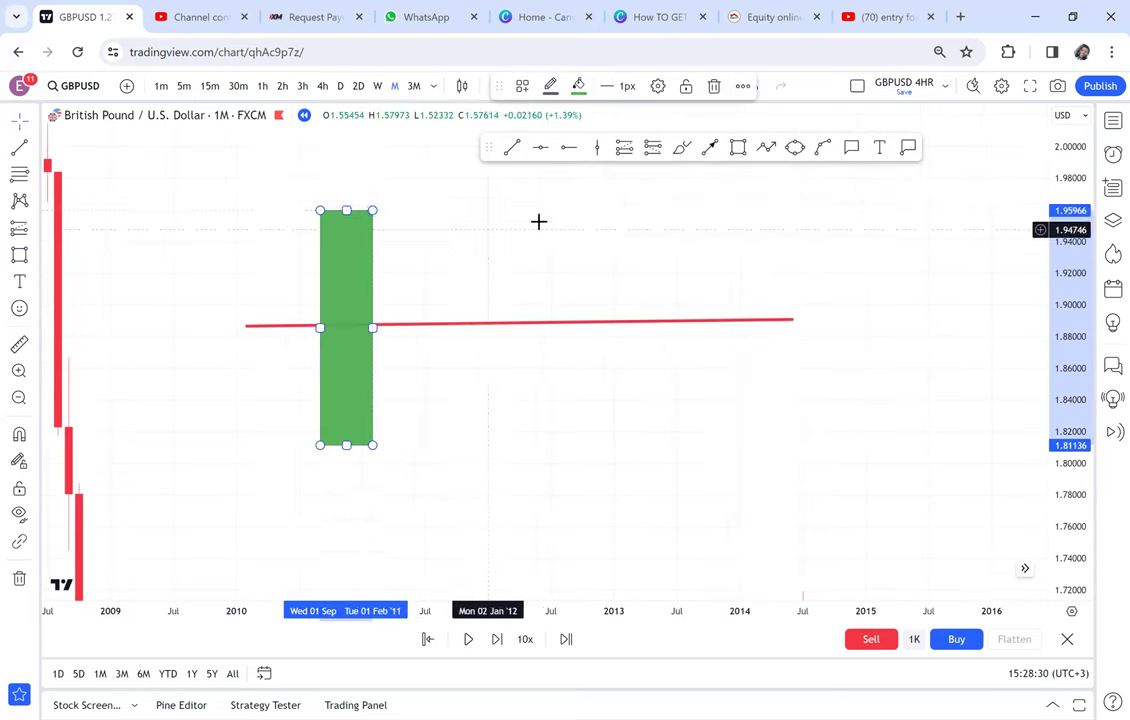
{"action": "left_click_drag", "start_coordinate": [546, 231], "coordinate": [556, 258]}
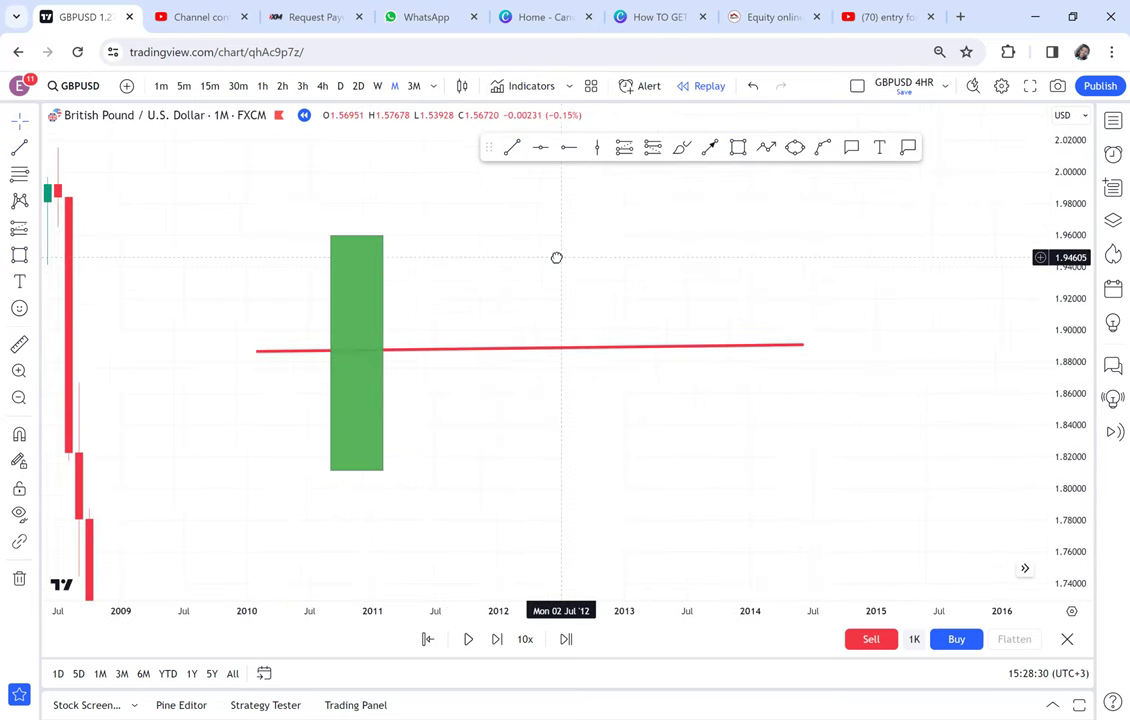
Draw a vertical wick line through the green candle, extending from about 1.970 to 1.788, and colour it green.
{"action": "left_click", "coordinate": [512, 148]}
{"action": "left_click", "coordinate": [362, 220]}
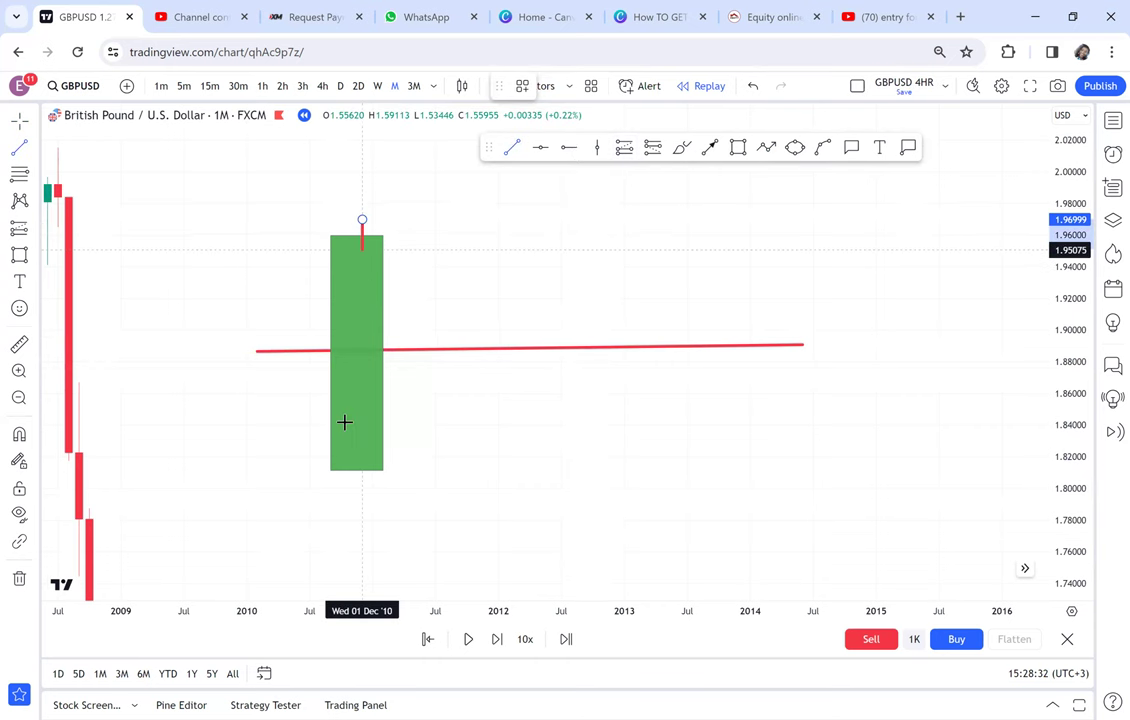
{"action": "left_click", "coordinate": [362, 507]}
{"action": "left_click", "coordinate": [550, 86]}
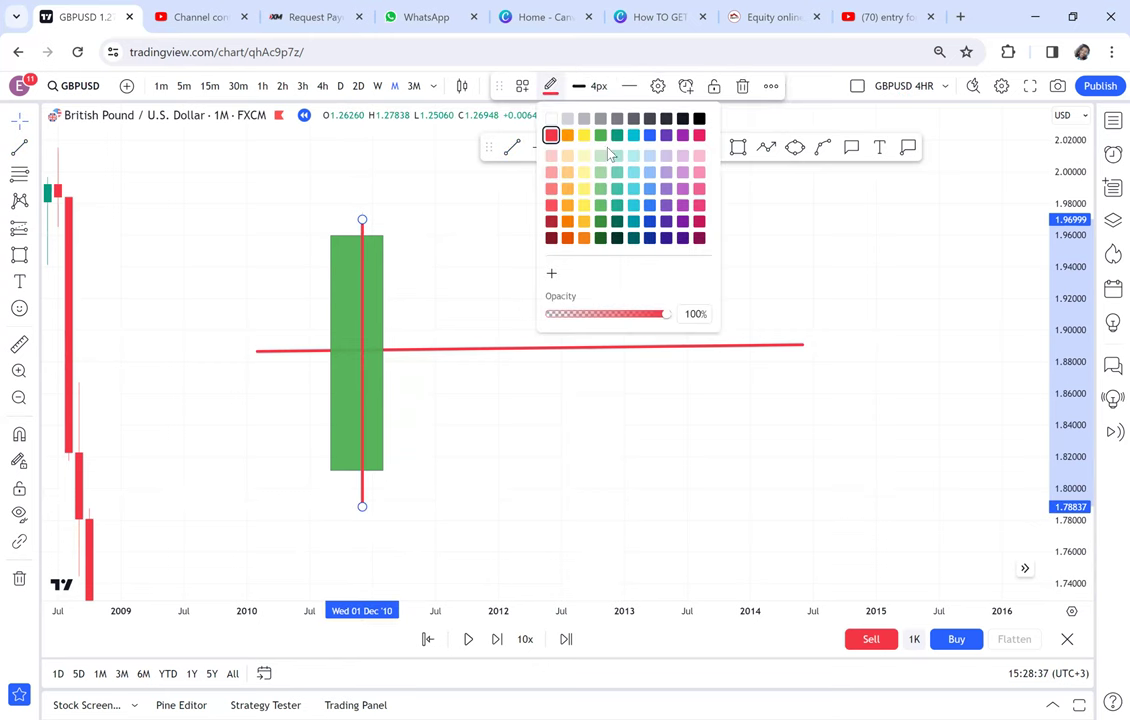
{"action": "left_click", "coordinate": [599, 137]}
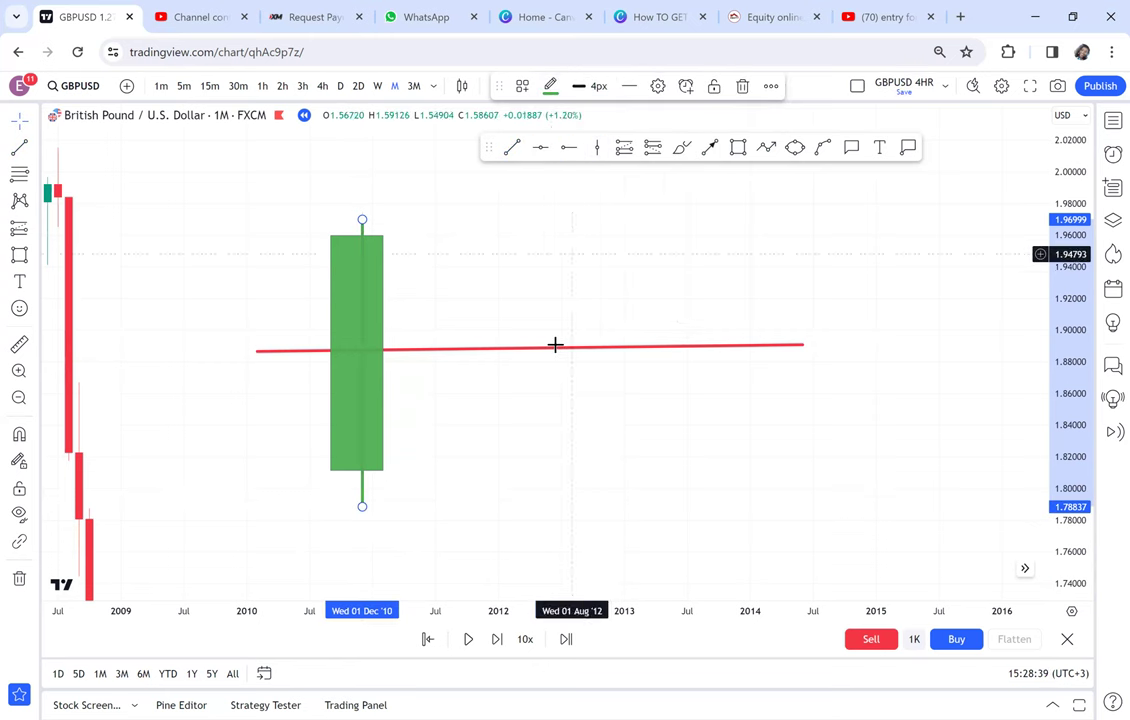
Draw an arrow falling from beside the green candle's top to the red line.
{"action": "left_click", "coordinate": [710, 147]}
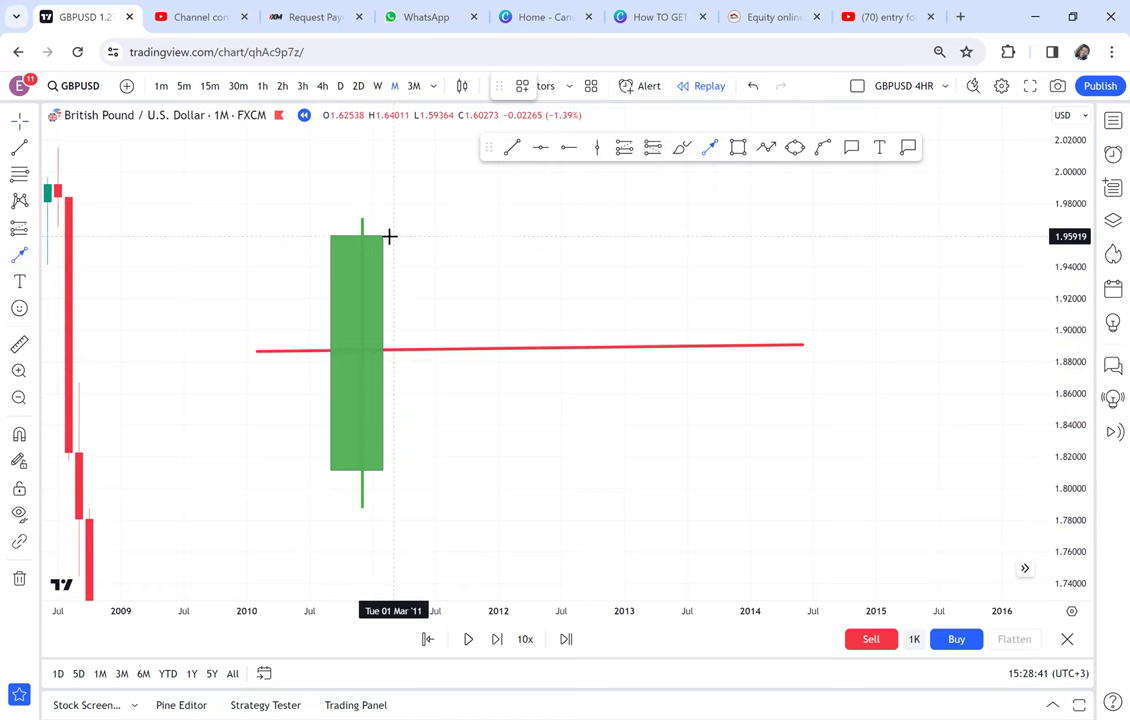
{"action": "left_click", "coordinate": [390, 234]}
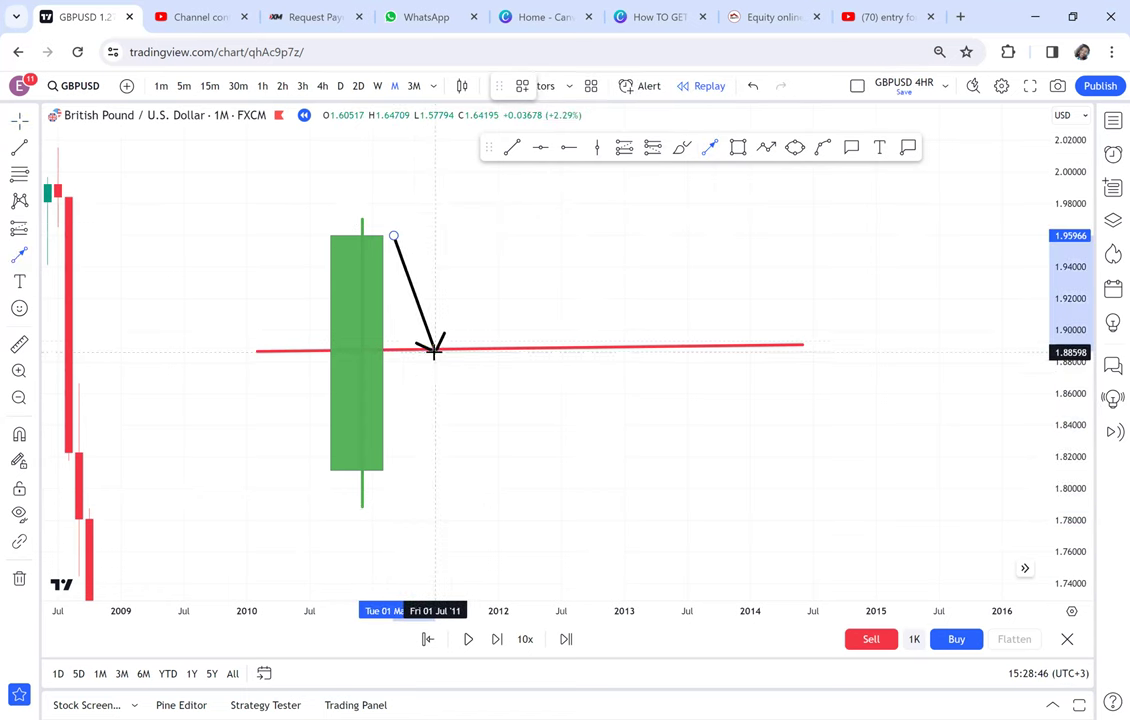
{"action": "left_click", "coordinate": [435, 349]}
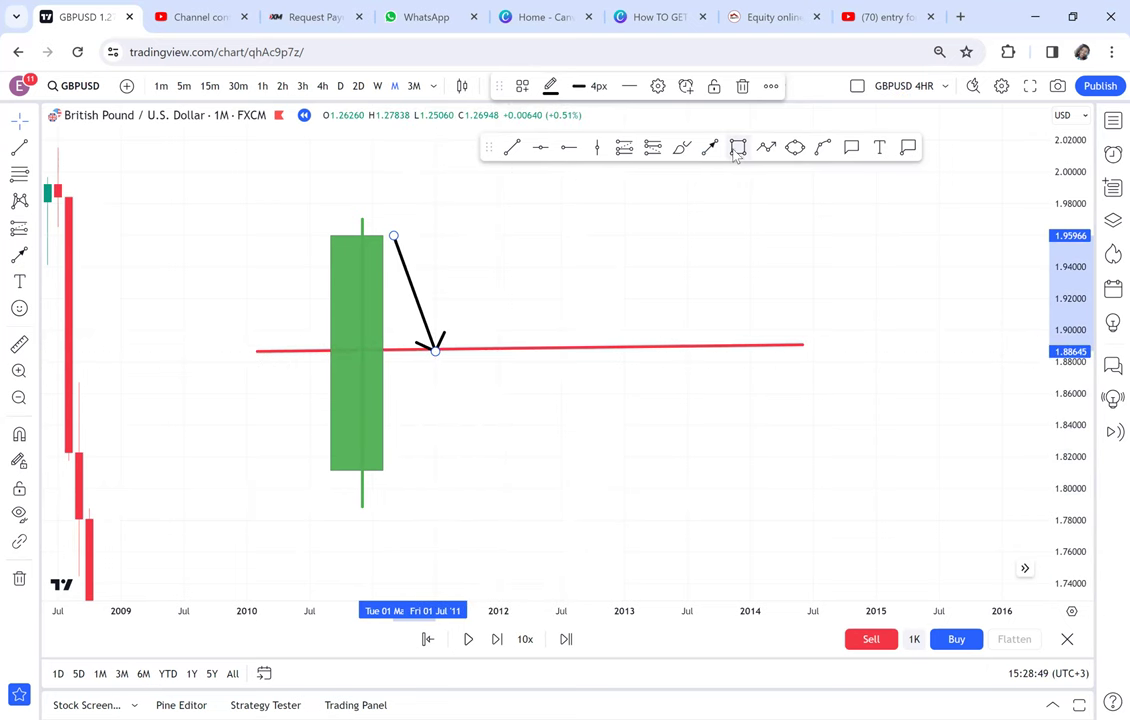
Draw a wide zone rectangle across the green candle's lower wick, from April 2010 to April 2014, and extend the arrow's head down into it.
{"action": "left_click", "coordinate": [277, 477]}
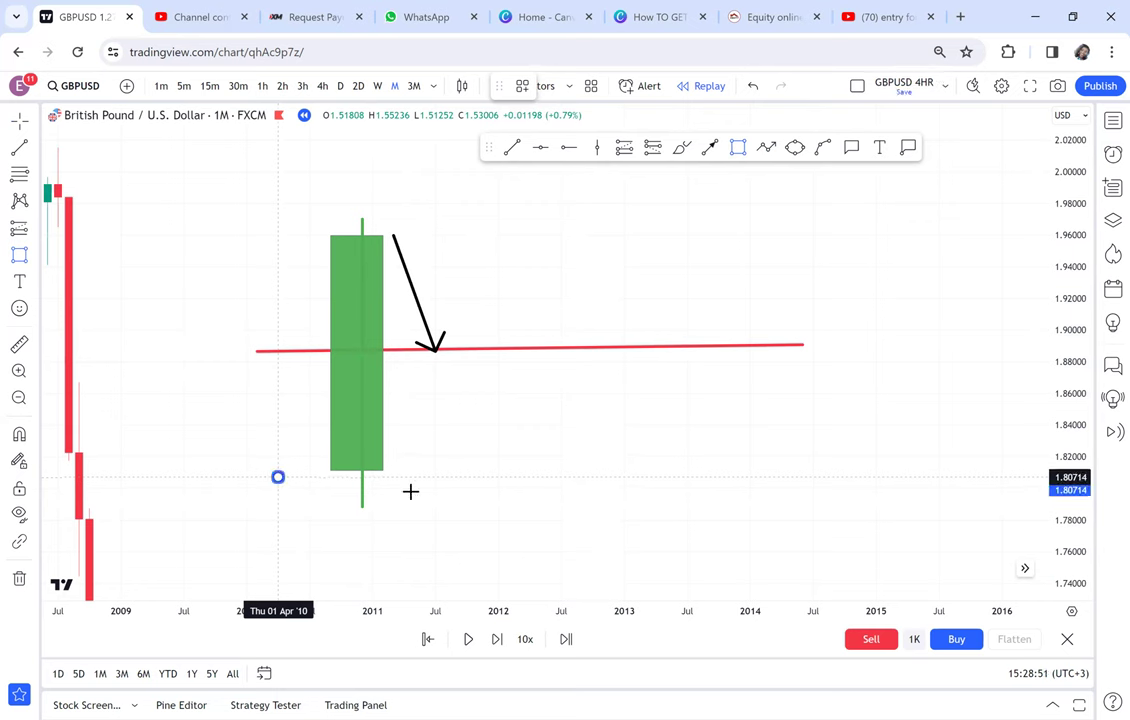
{"action": "left_click", "coordinate": [404, 489]}
{"action": "left_click", "coordinate": [783, 504]}
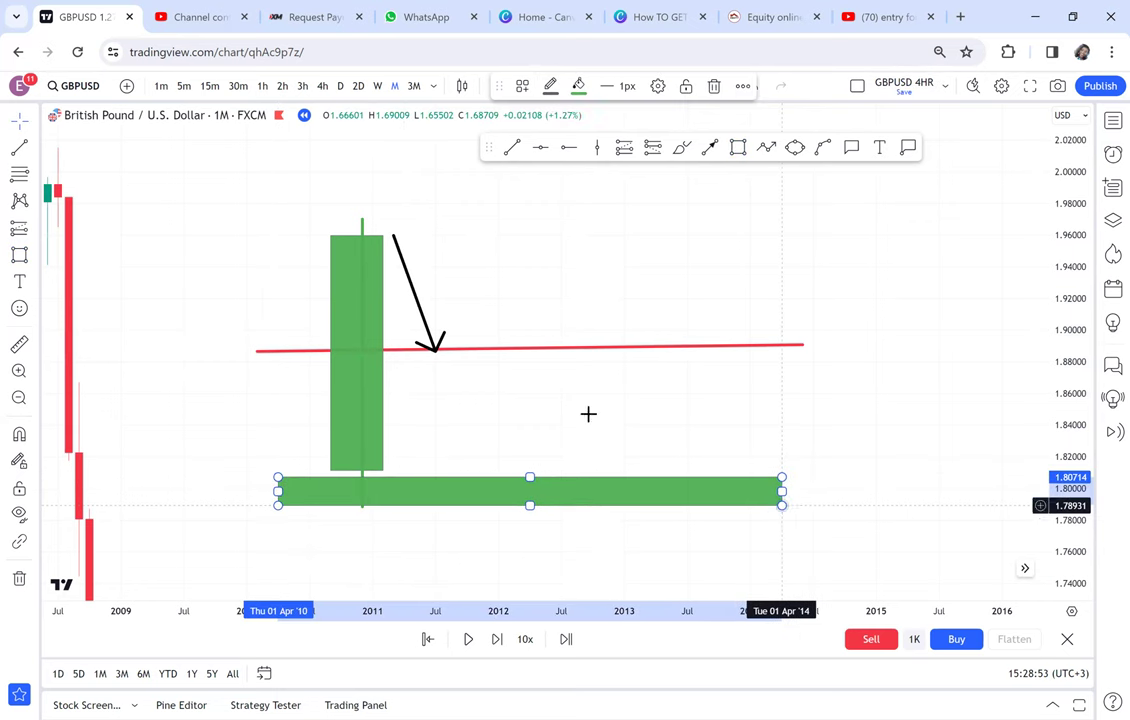
{"action": "left_click_drag", "start_coordinate": [436, 352], "coordinate": [461, 492]}
Fill the lower wick zone black at 8% opacity, and resize it to start in July 2010 with its upper edge at the candle's base.
{"action": "left_click", "coordinate": [507, 486]}
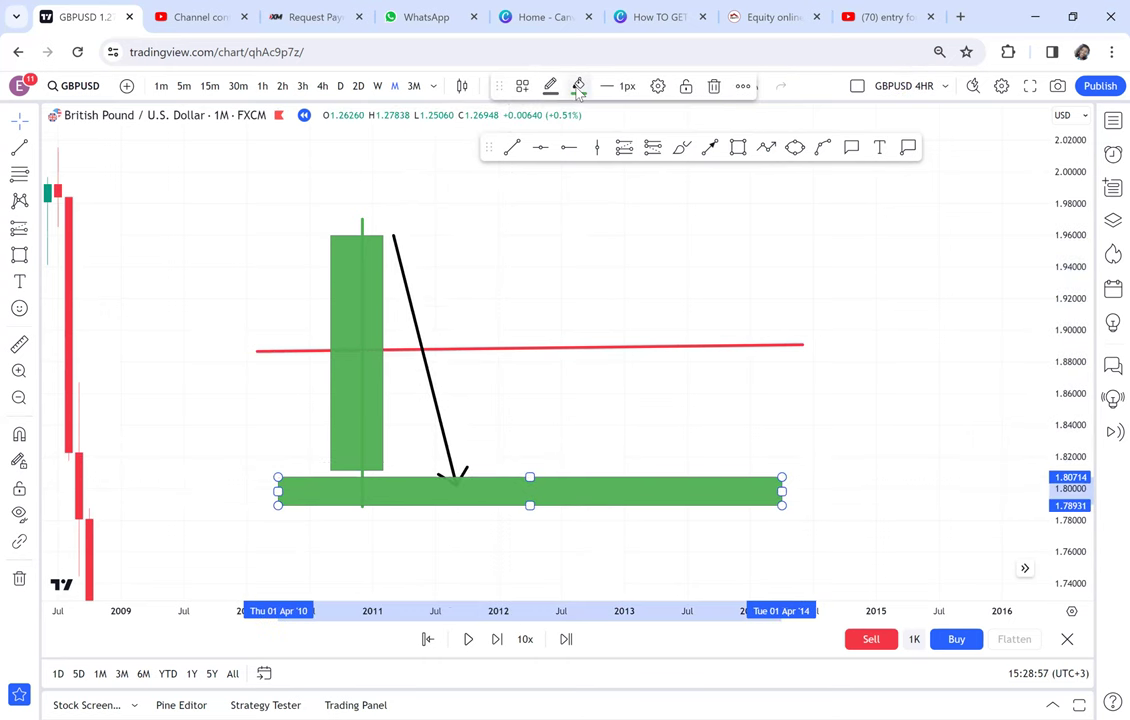
{"action": "left_click", "coordinate": [578, 86]}
{"action": "left_click_drag", "start_coordinate": [620, 318], "coordinate": [583, 316]}
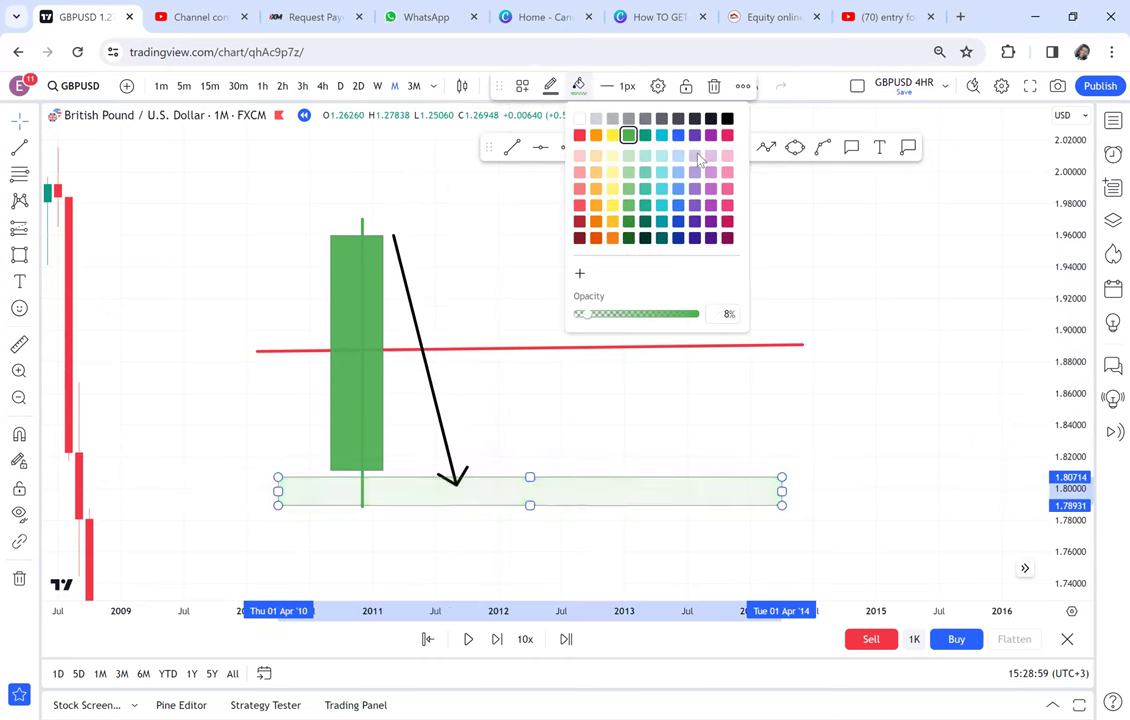
{"action": "left_click", "coordinate": [727, 119]}
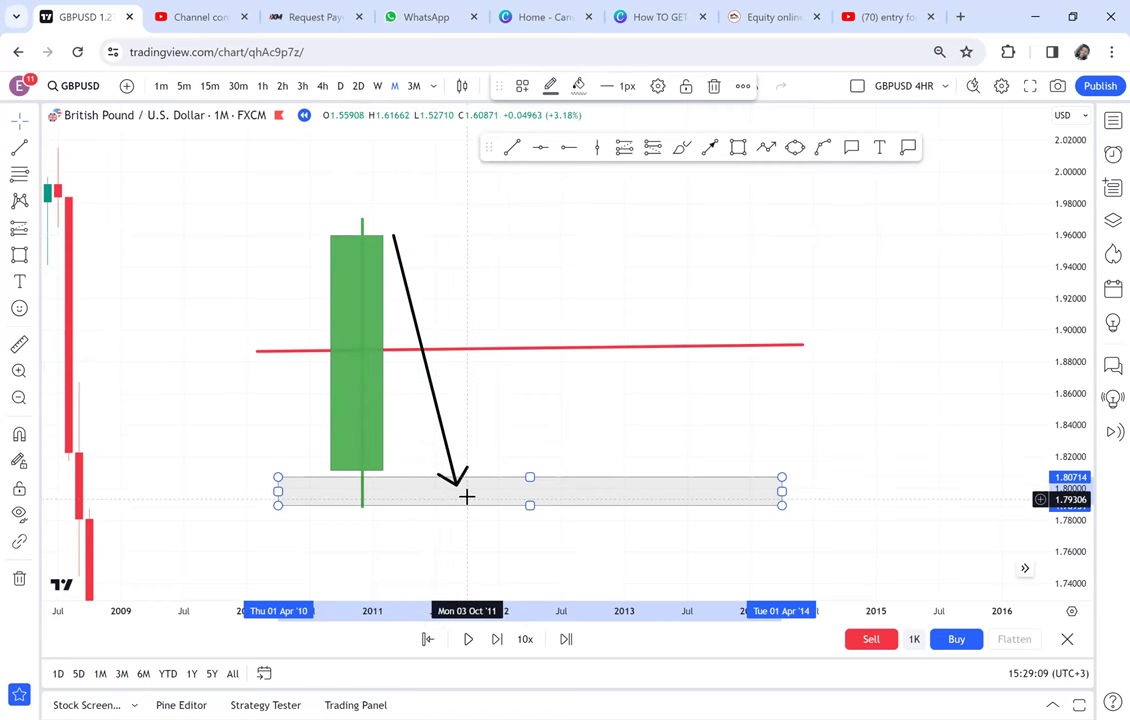
{"action": "left_click_drag", "start_coordinate": [584, 411], "coordinate": [570, 410]}
{"action": "left_click", "coordinate": [282, 476]}
{"action": "left_click_drag", "start_coordinate": [266, 476], "coordinate": [297, 503]}
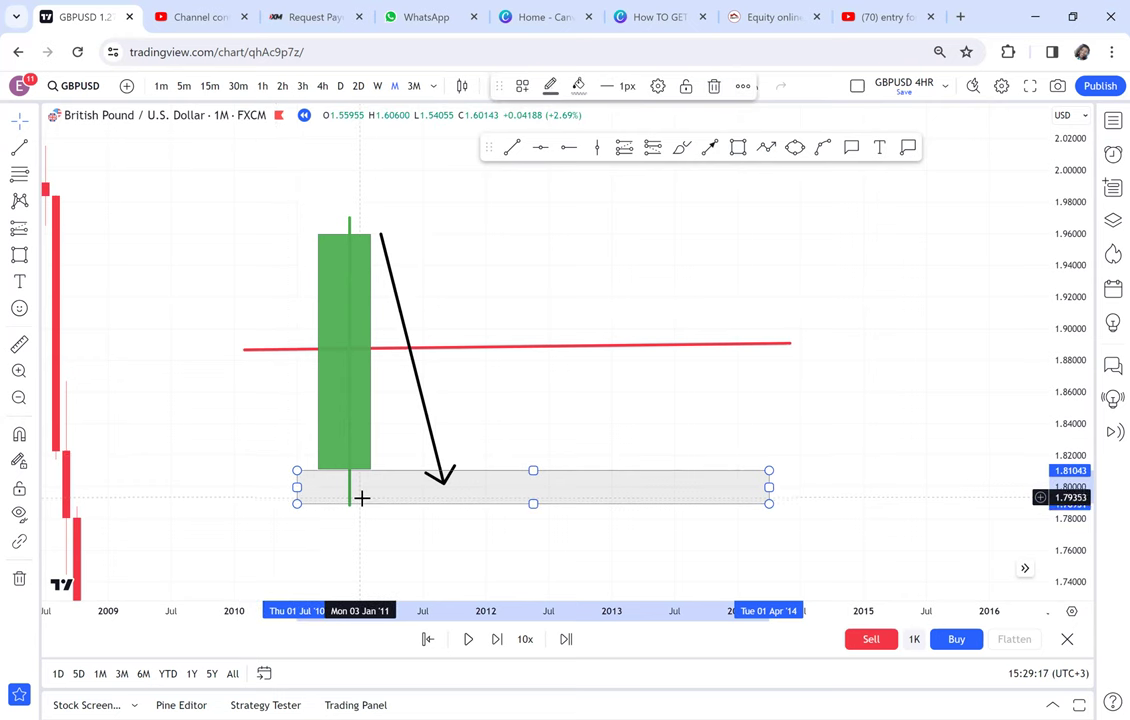
Draw a second candle rectangle across the red line, from March to September 2013 and about 1.964 to 1.852, and fill it solid red.
{"action": "left_click_drag", "start_coordinate": [689, 388], "coordinate": [551, 380]}
{"action": "left_click", "coordinate": [738, 148]}
{"action": "left_click", "coordinate": [495, 219]}
{"action": "left_click", "coordinate": [558, 397]}
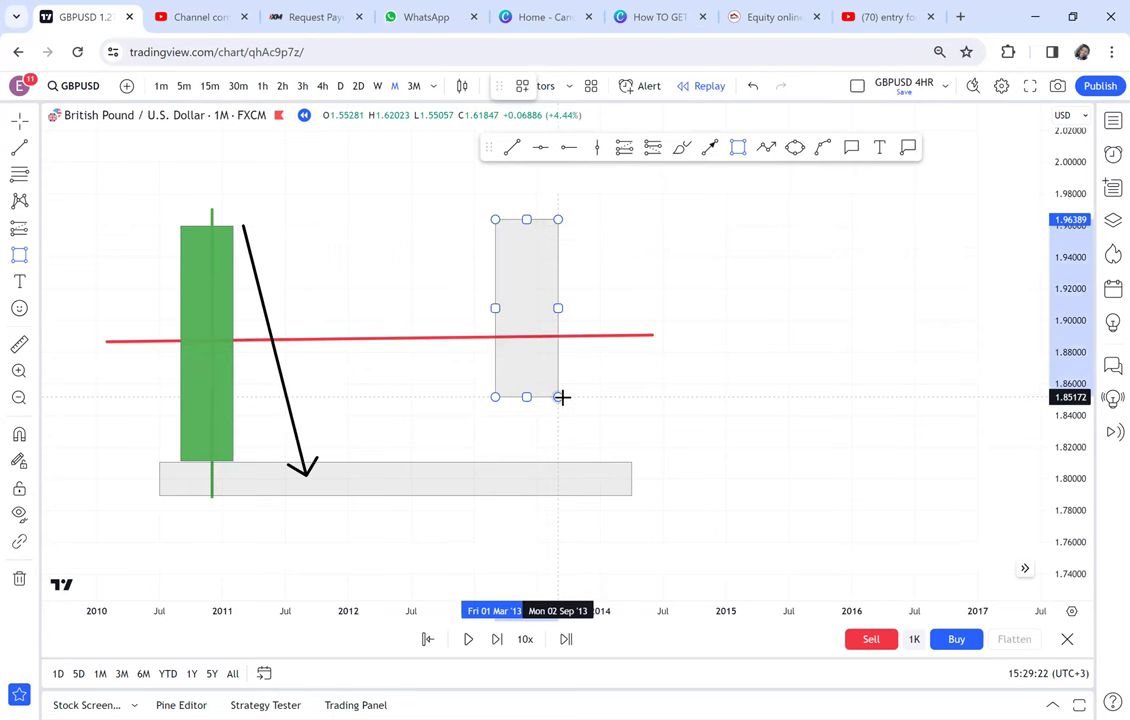
{"action": "left_click", "coordinate": [579, 85]}
{"action": "left_click_drag", "start_coordinate": [688, 318], "coordinate": [694, 316]}
{"action": "left_click", "coordinate": [579, 136]}
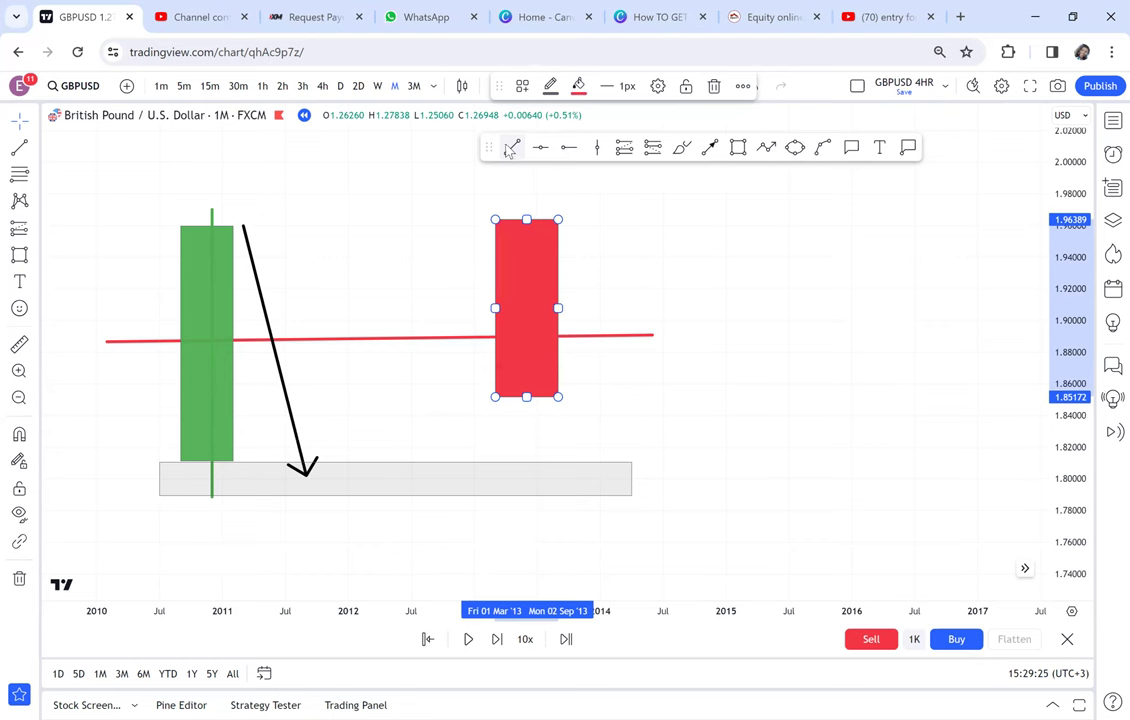
Add a vertical wick line through the red candle in May 2013, widen the candle back to February 2013, and colour the wick red.
{"action": "left_click", "coordinate": [529, 178]}
{"action": "left_click_drag", "start_coordinate": [511, 396], "coordinate": [513, 423]}
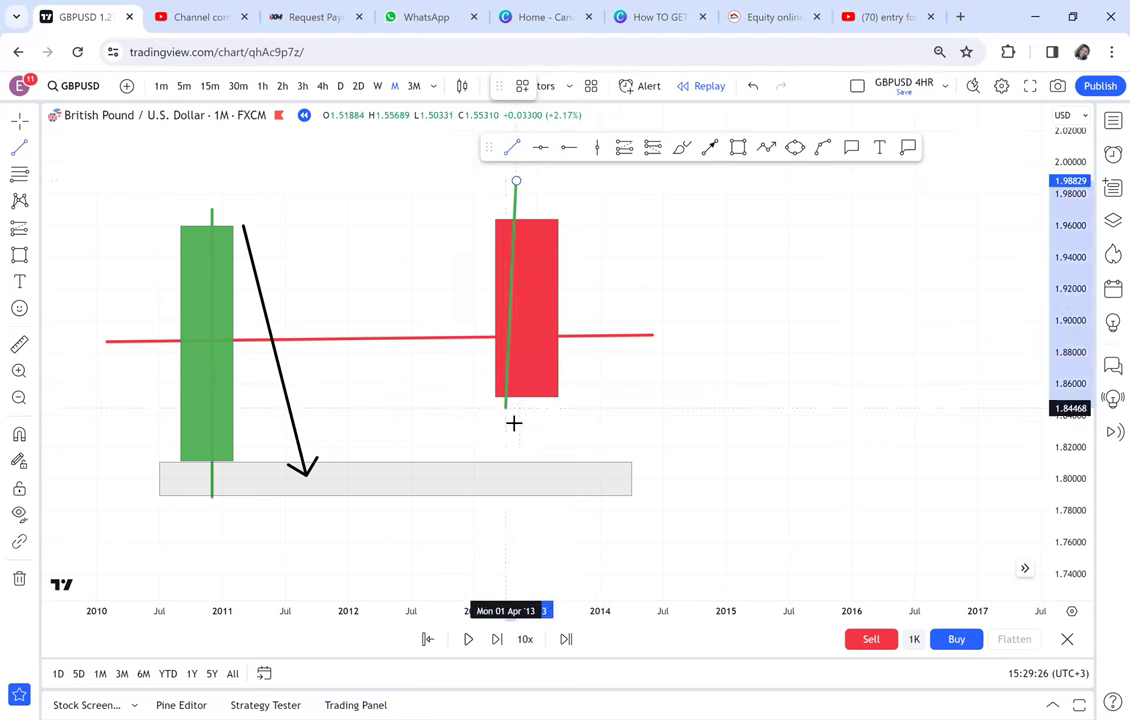
{"action": "left_click", "coordinate": [516, 424]}
{"action": "left_click", "coordinate": [492, 218]}
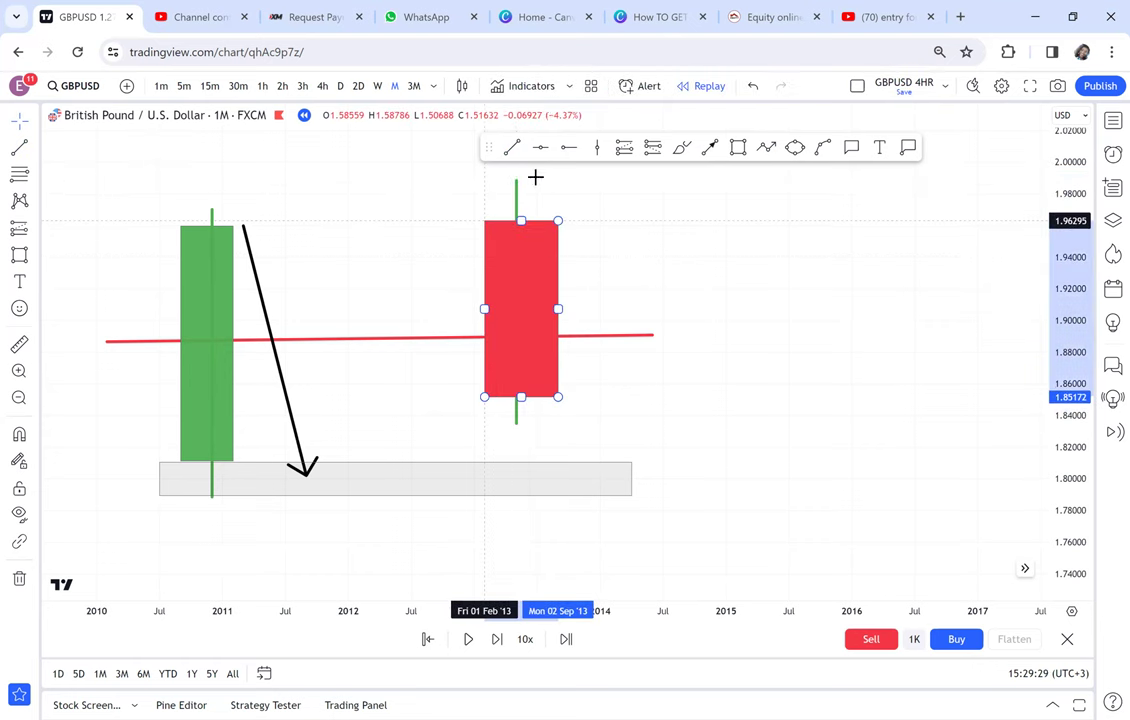
{"action": "left_click", "coordinate": [517, 202]}
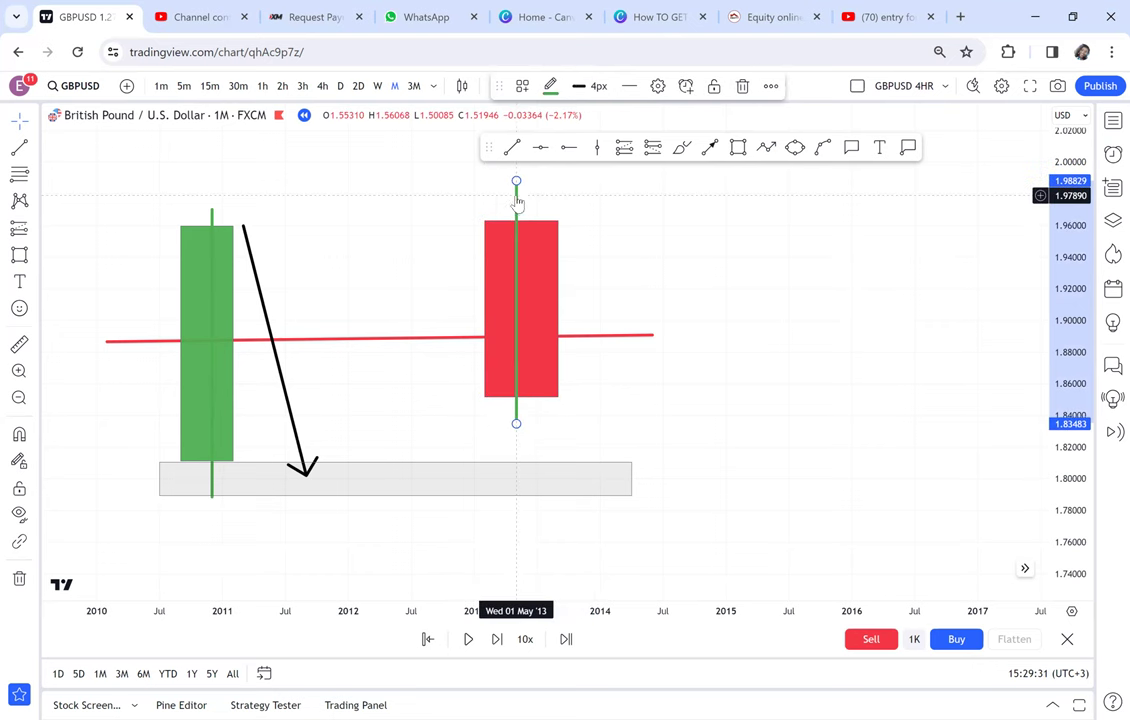
{"action": "left_click", "coordinate": [550, 86]}
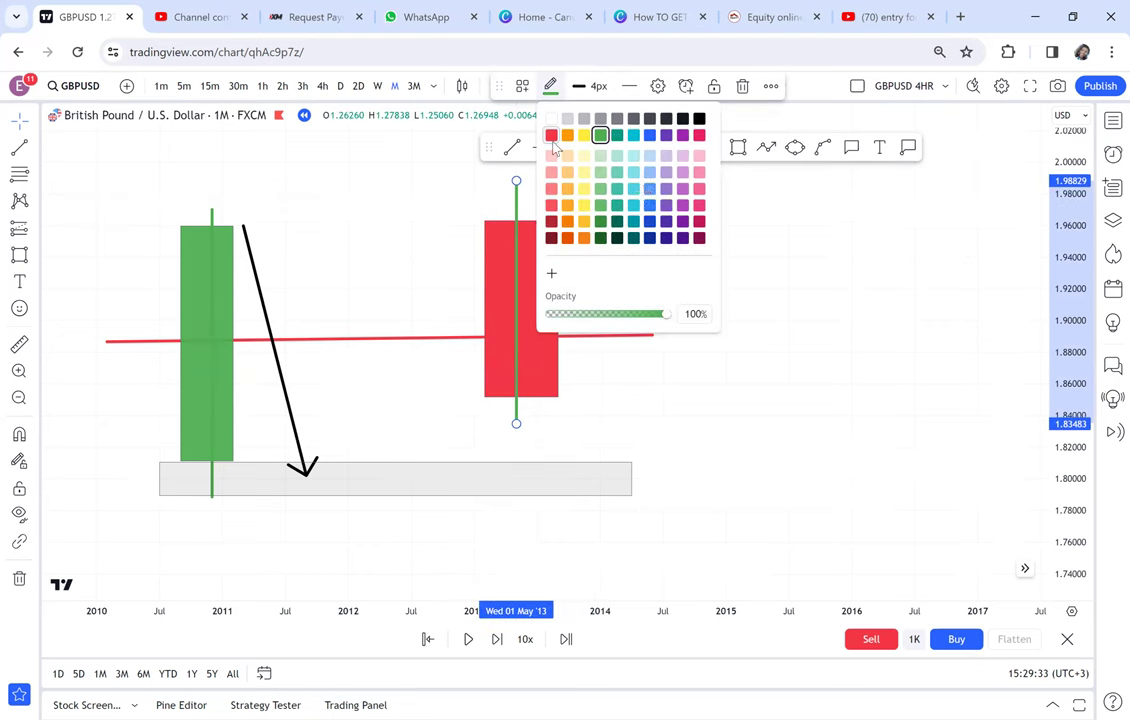
{"action": "left_click", "coordinate": [545, 137]}
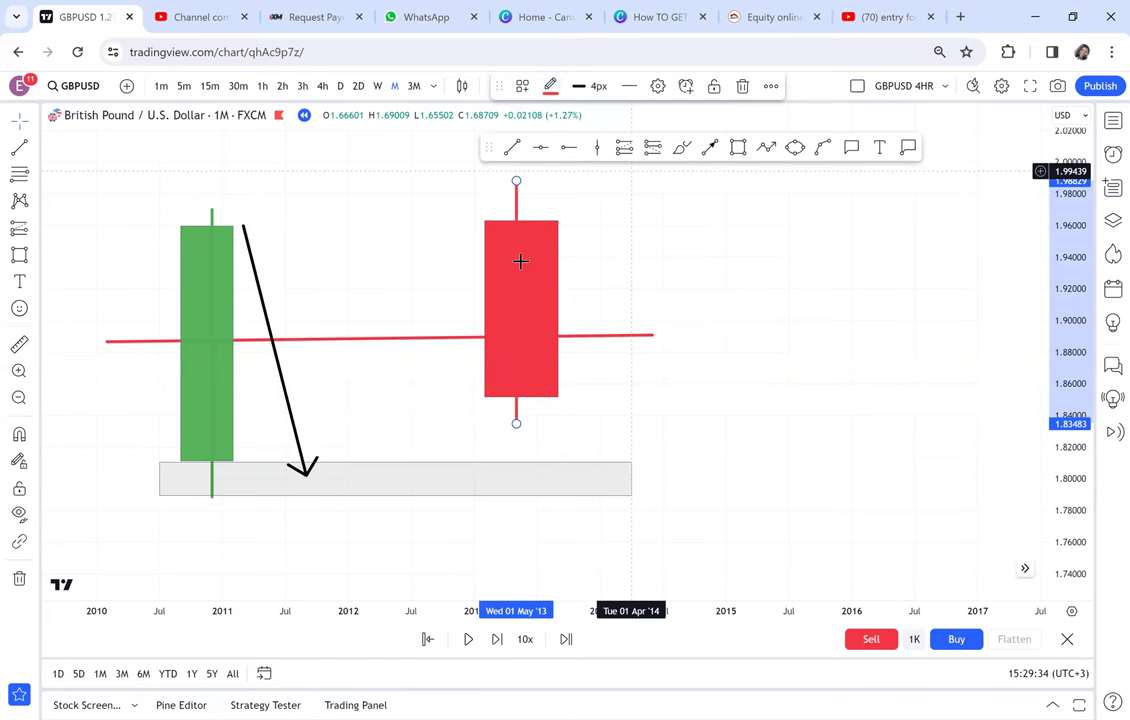
{"action": "key", "text": "Escape"}
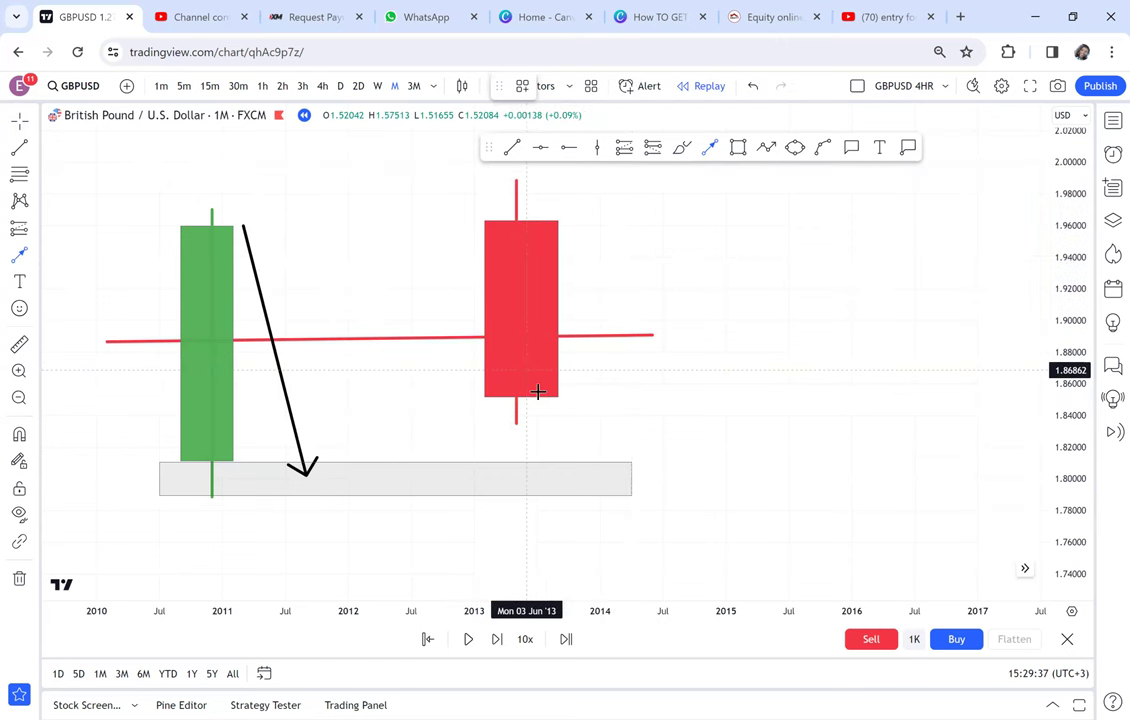
Draw an arrow rising from beside the red candle's base to above its top.
{"action": "left_click", "coordinate": [580, 408]}
{"action": "left_click", "coordinate": [630, 206]}
{"action": "left_click_drag", "start_coordinate": [675, 217], "coordinate": [665, 295]}
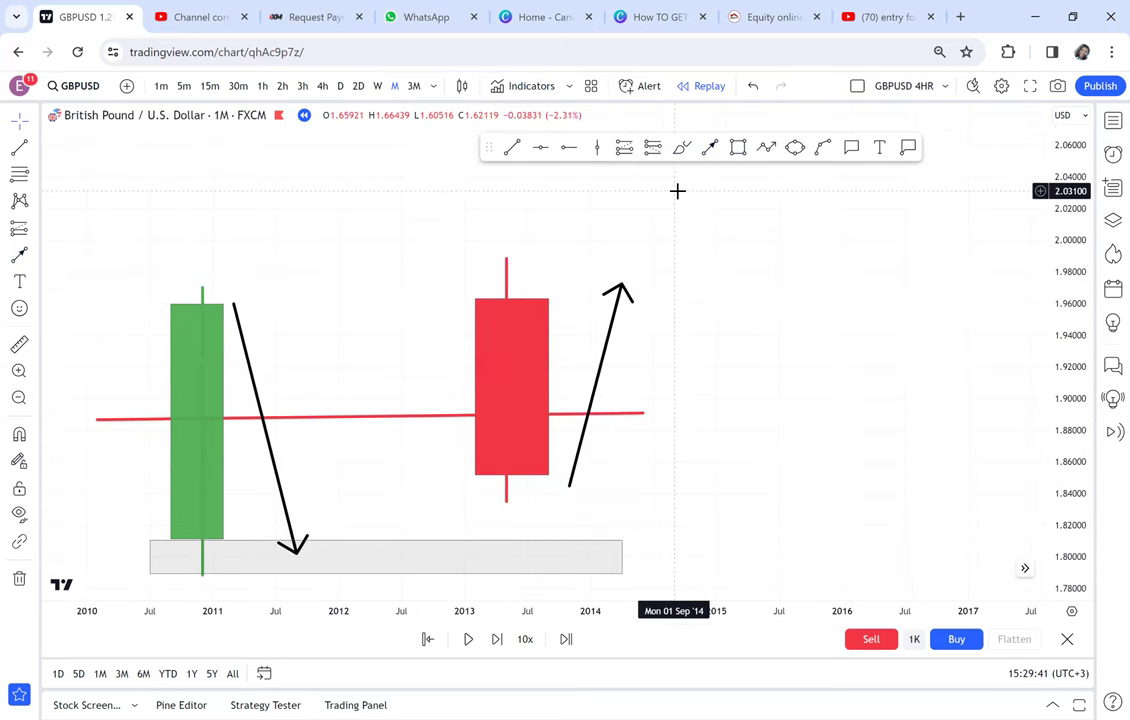
Draw a zone rectangle over the red candle's upper wick, from December 2012 to August 2016, and fill it black at low opacity.
{"action": "left_click", "coordinate": [740, 150]}
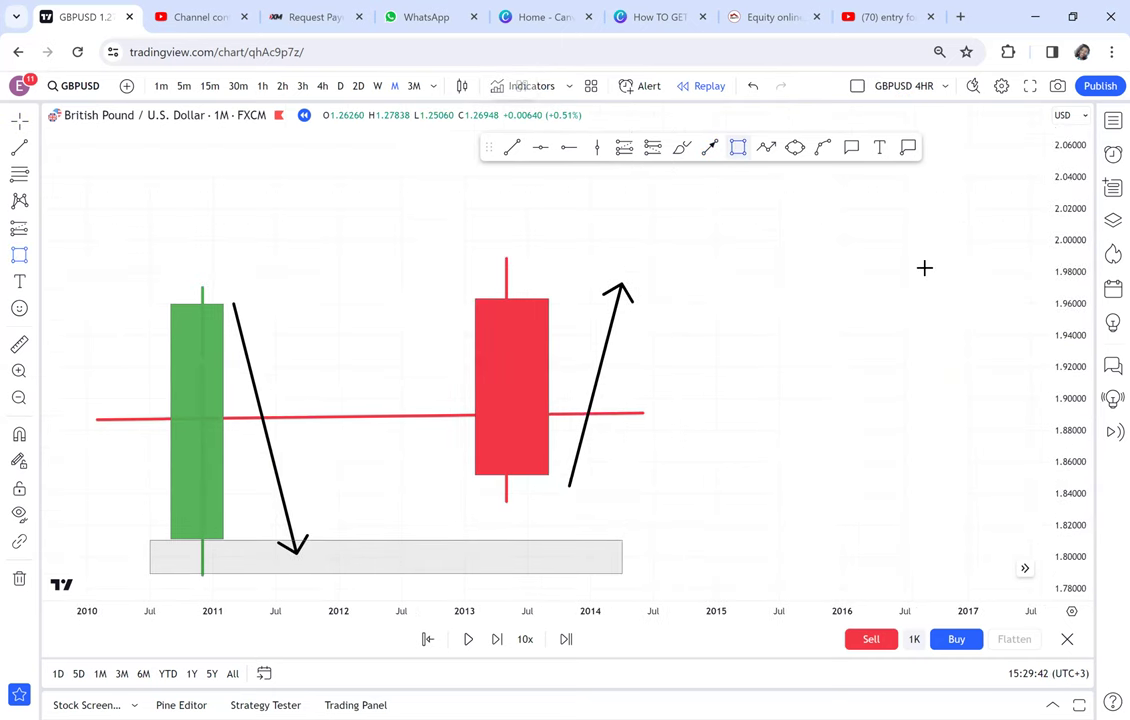
{"action": "left_click", "coordinate": [454, 257]}
{"action": "left_click", "coordinate": [916, 295]}
{"action": "left_click", "coordinate": [579, 87]}
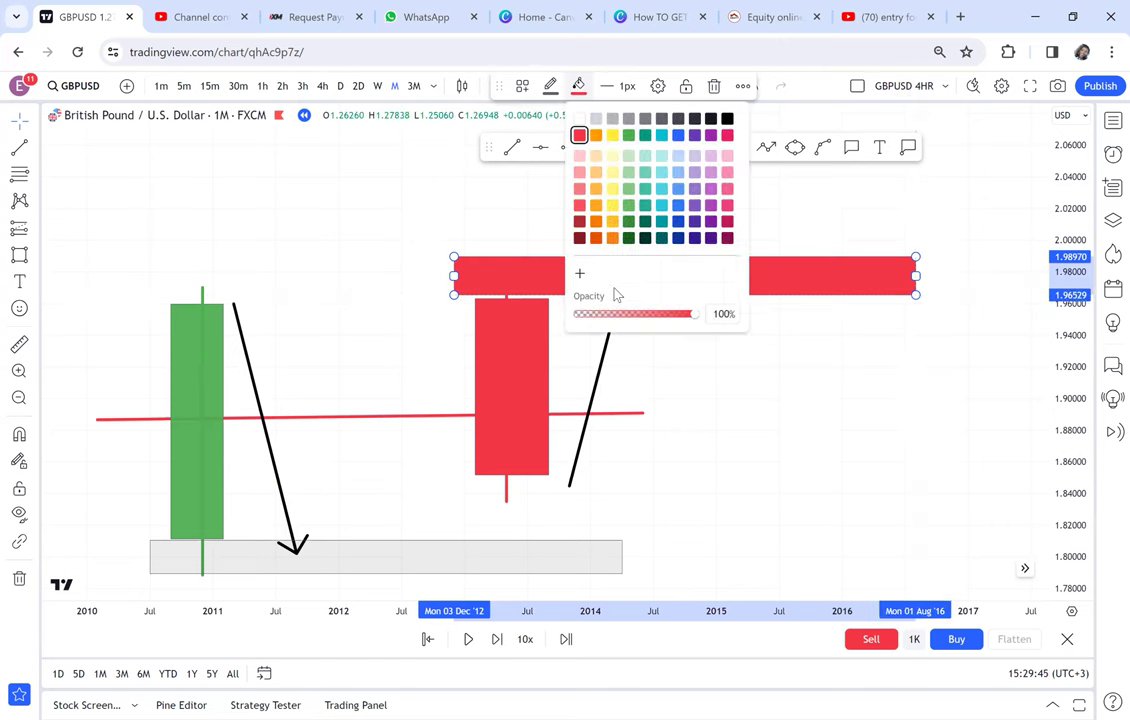
{"action": "left_click_drag", "start_coordinate": [603, 316], "coordinate": [588, 316]}
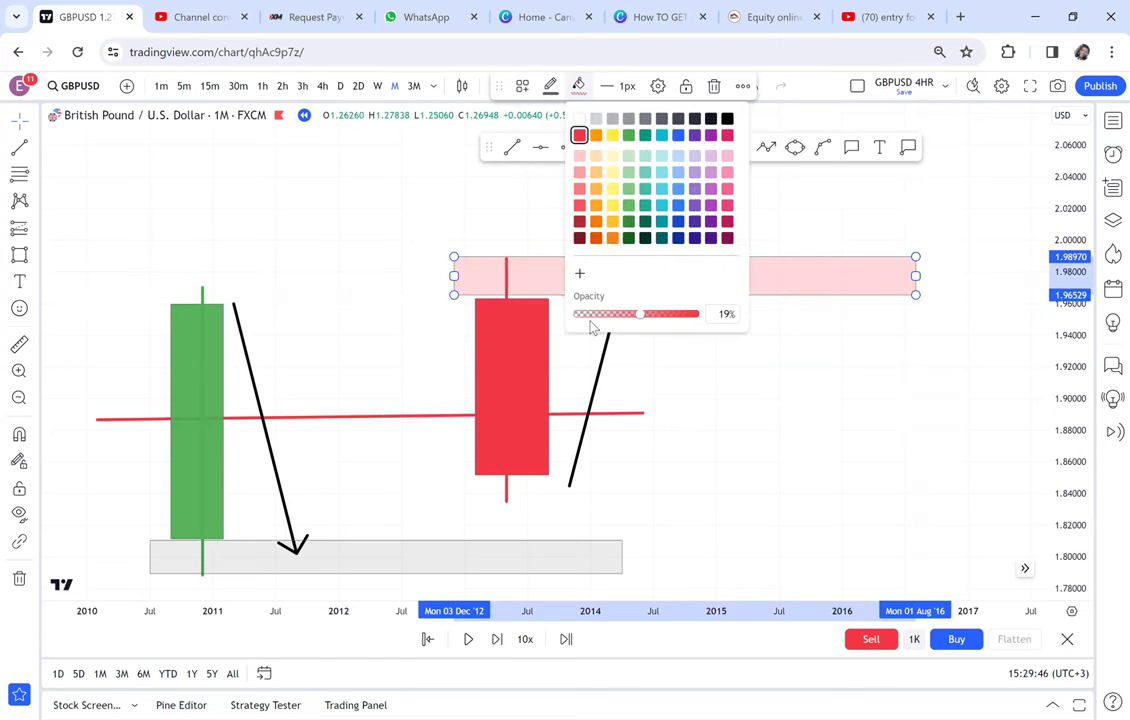
{"action": "left_click", "coordinate": [727, 119]}
Draw a horizontal ray on the real candles from July 2010 at 1.64101.
{"action": "left_click_drag", "start_coordinate": [690, 449], "coordinate": [981, 119]}
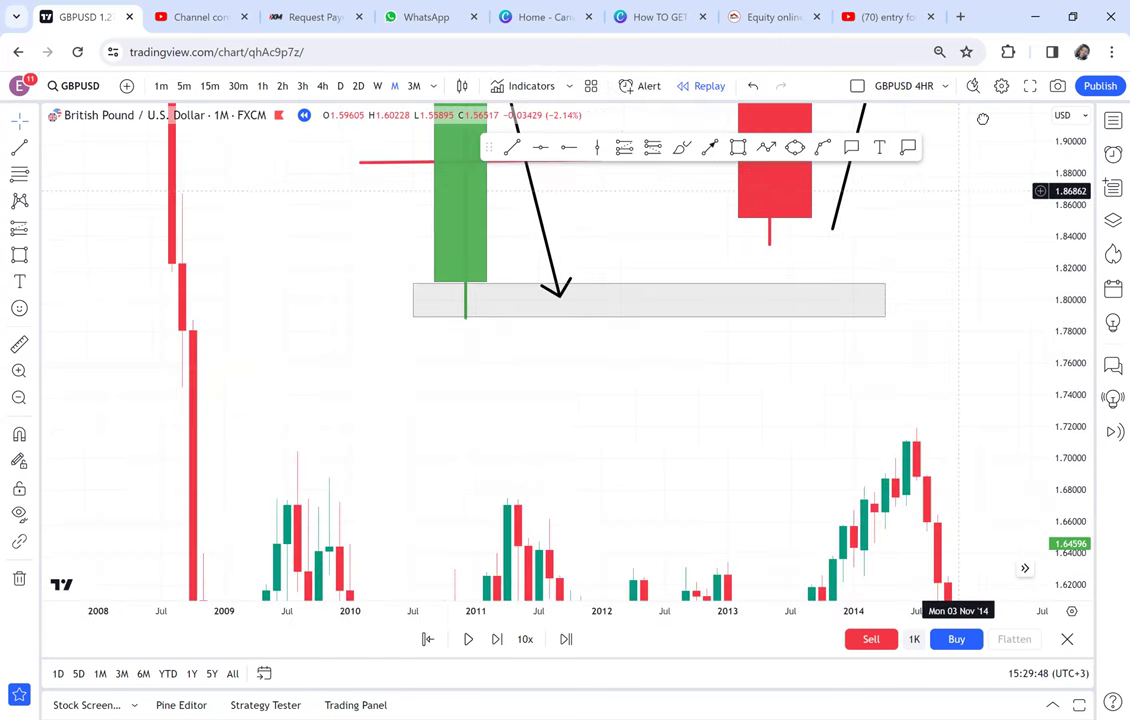
{"action": "left_click_drag", "start_coordinate": [766, 318], "coordinate": [720, 248]}
{"action": "scroll", "coordinate": [567, 317], "scroll_direction": "up", "scroll_amount": 1}
{"action": "left_click_drag", "start_coordinate": [588, 308], "coordinate": [671, 274]}
{"action": "left_click_drag", "start_coordinate": [649, 330], "coordinate": [672, 242]}
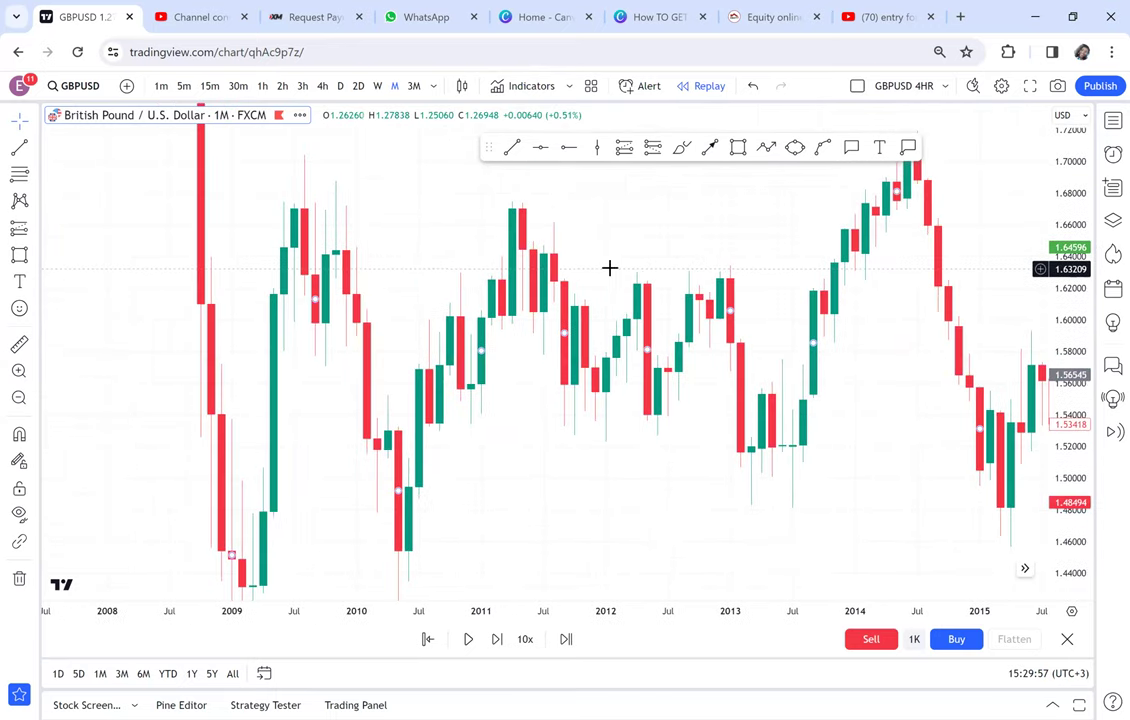
{"action": "scroll", "coordinate": [581, 277], "scroll_direction": "up", "scroll_amount": 1}
{"action": "scroll", "coordinate": [581, 277], "scroll_direction": "up", "scroll_amount": 1}
{"action": "left_click", "coordinate": [568, 147]}
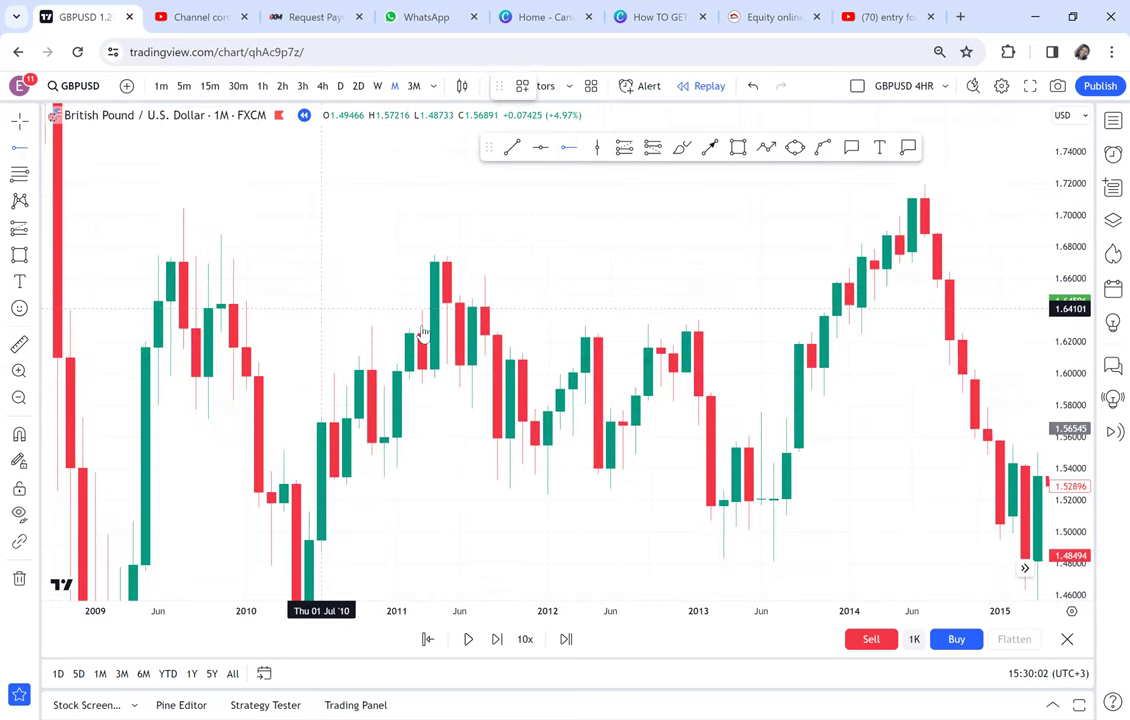
{"action": "left_click", "coordinate": [321, 308]}
Draw a shallow zone rectangle over the candles' lower wicks just below 1.60253, from February to about November 2011, and select it.
{"action": "left_click", "coordinate": [738, 147]}
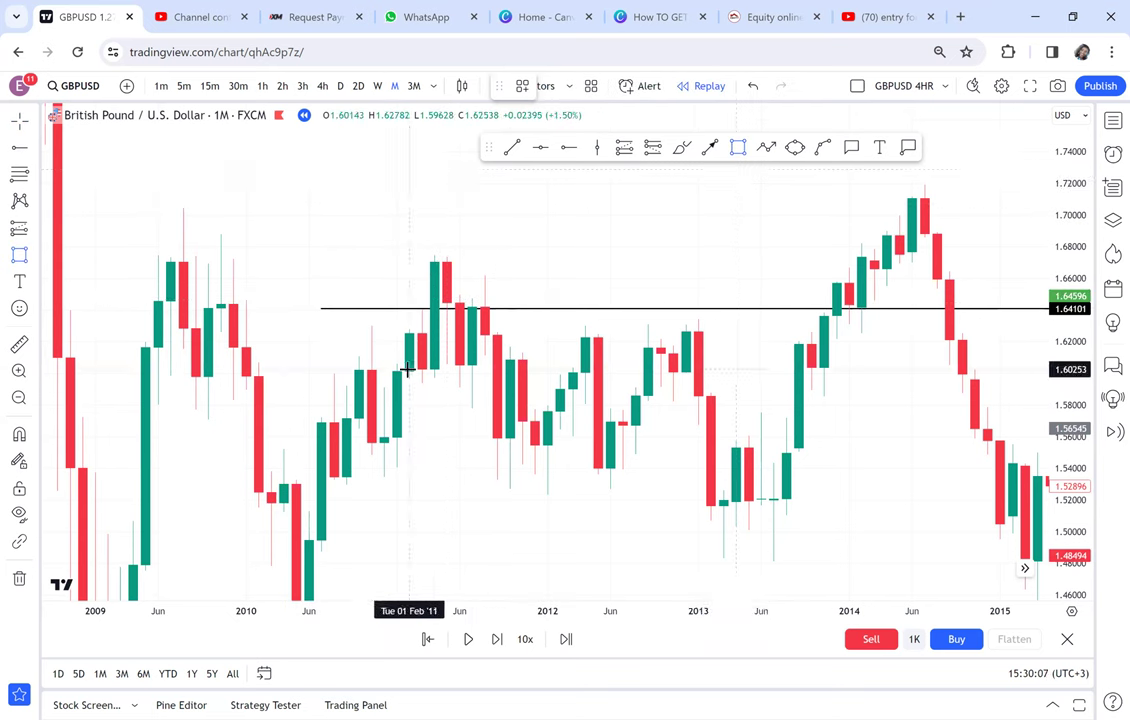
{"action": "left_click", "coordinate": [522, 381]}
{"action": "left_click", "coordinate": [487, 267]}
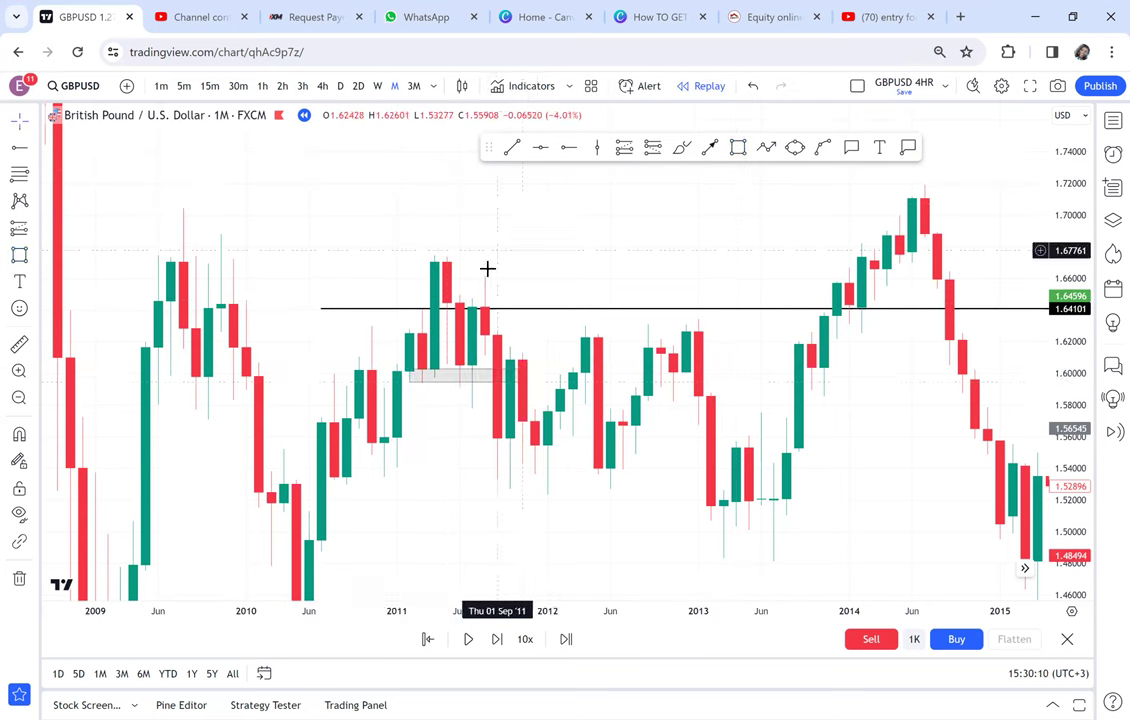
{"action": "left_click", "coordinate": [465, 374]}
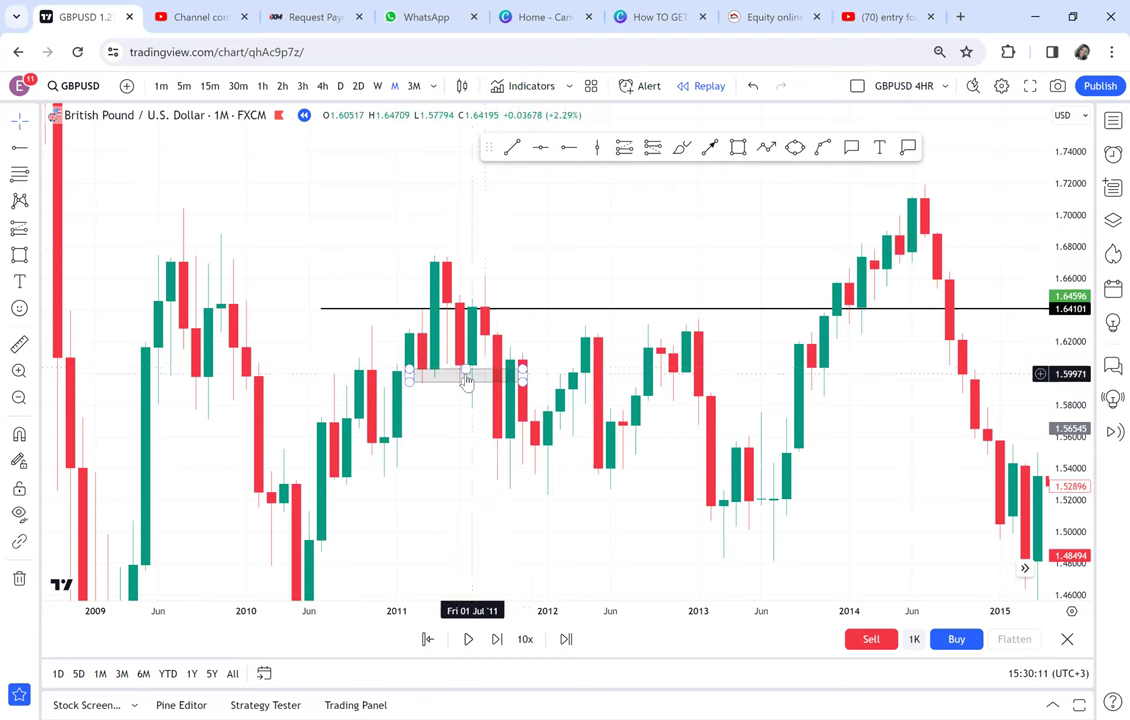
{"action": "left_click", "coordinate": [475, 374], "text": "shift"}
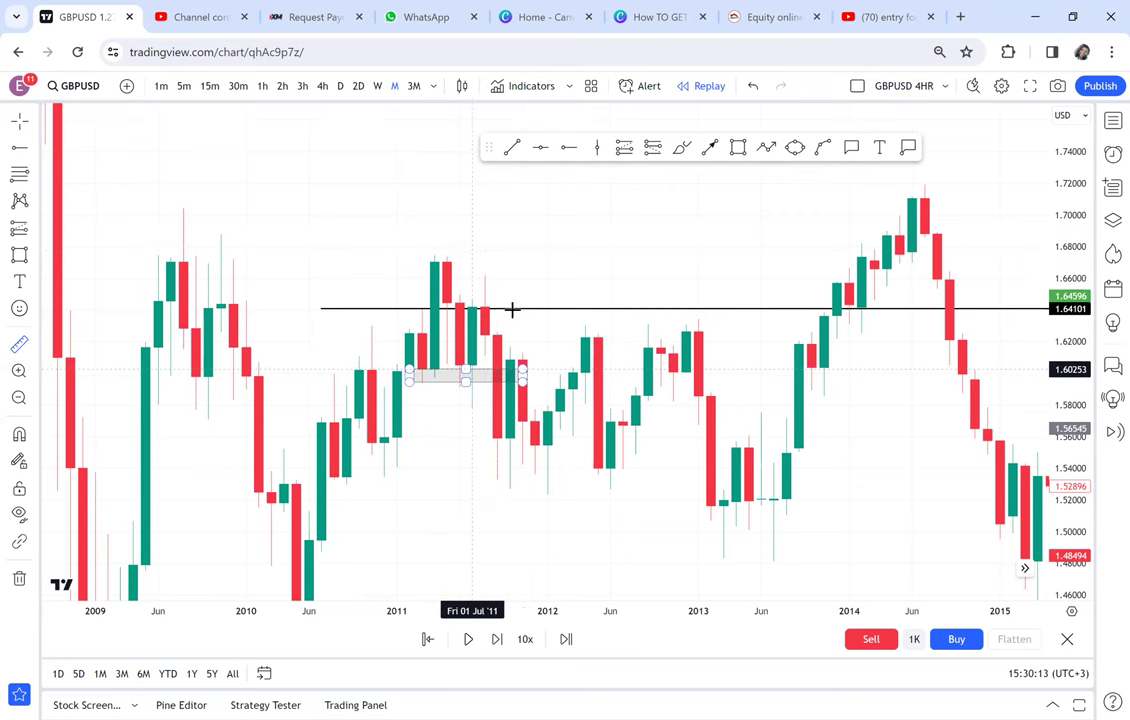
Measure the move from the shallow zone's upper edge in July 2011 to above the ray in December 2011, and clear the measurement.
{"action": "left_click", "coordinate": [531, 297]}
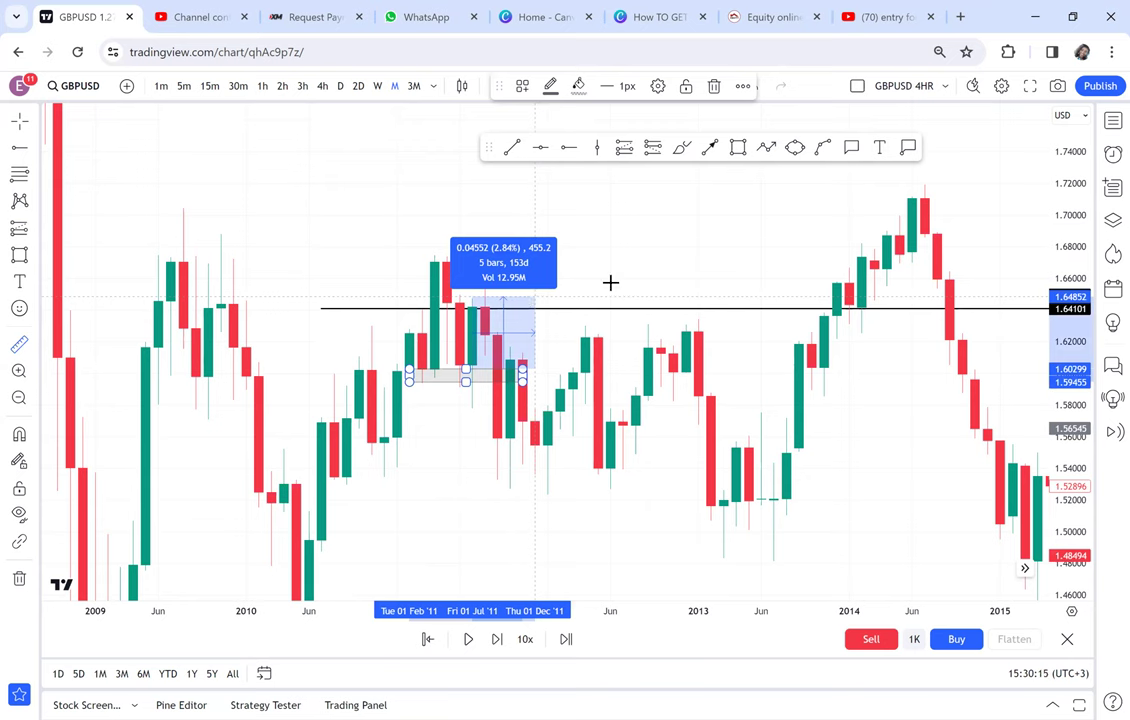
{"action": "left_click", "coordinate": [602, 294]}
{"action": "scroll", "coordinate": [602, 294], "scroll_direction": "up", "scroll_amount": 2}
{"action": "left_click_drag", "start_coordinate": [560, 262], "coordinate": [709, 271]}
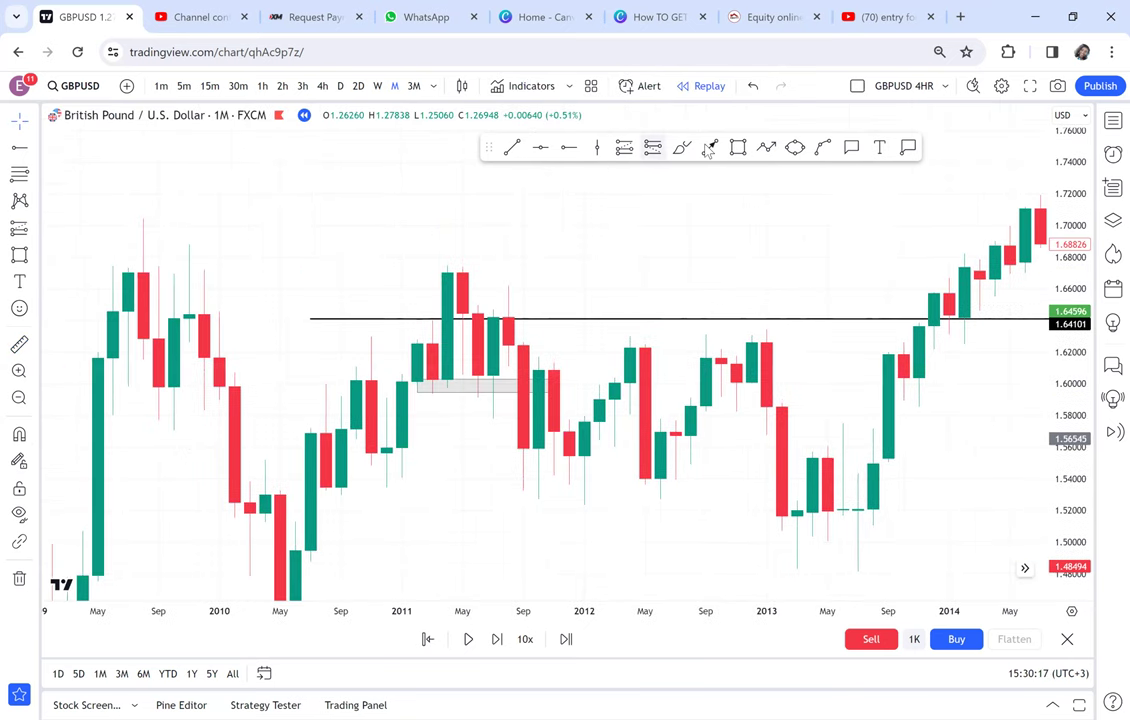
With the brush, circle the 2011 peak, the lower wicks and their retest in the shallow zone, and draw a stroke rising from the retest through the ray.
{"action": "left_click", "coordinate": [684, 147]}
{"action": "left_click_drag", "start_coordinate": [443, 282], "coordinate": [436, 255]}
{"action": "mouse_move", "coordinate": [455, 386]}
{"action": "left_mouse_down"}
{"action": "mouse_move", "coordinate": [461, 371]}
{"action": "mouse_move", "coordinate": [403, 369]}
{"action": "mouse_move", "coordinate": [454, 389]}
{"action": "mouse_move", "coordinate": [460, 372]}
{"action": "left_mouse_up"}
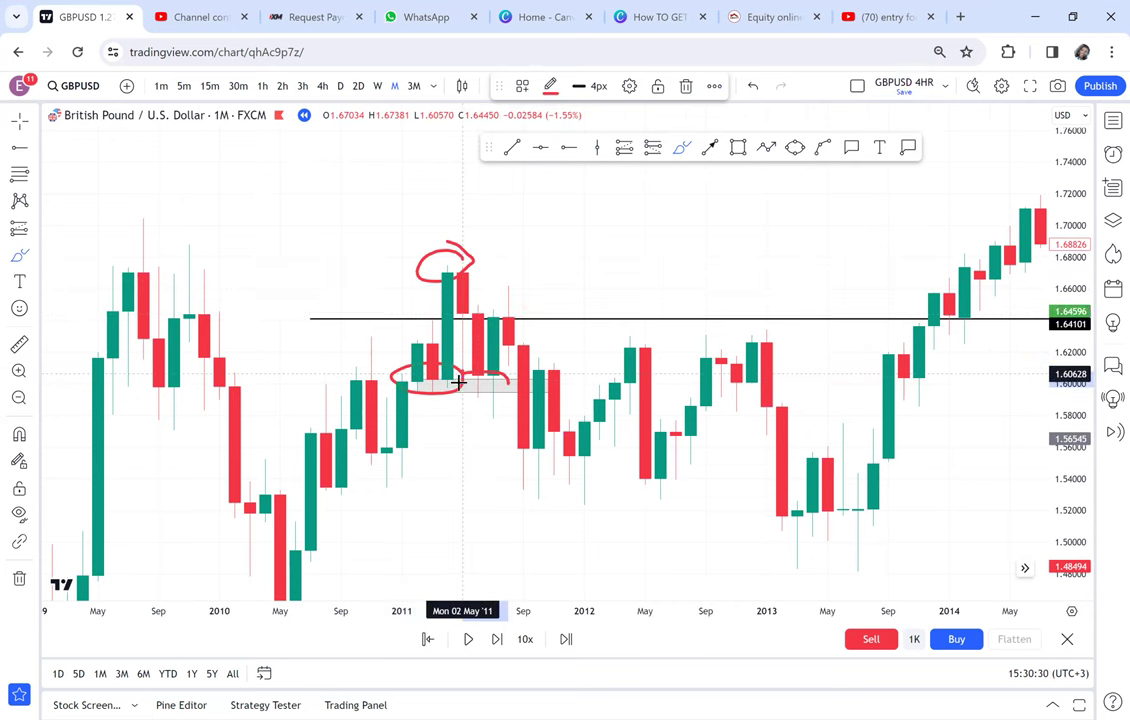
{"action": "left_click_drag", "start_coordinate": [504, 373], "coordinate": [496, 382]}
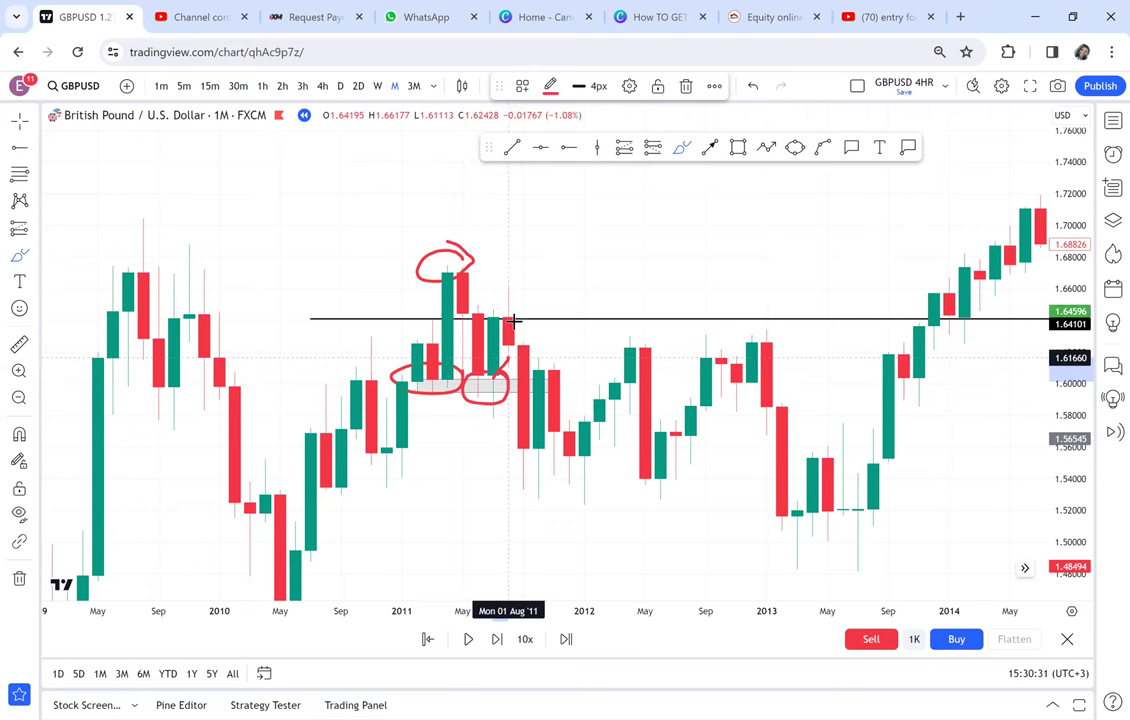
{"action": "left_click_drag", "start_coordinate": [519, 294], "coordinate": [521, 290]}
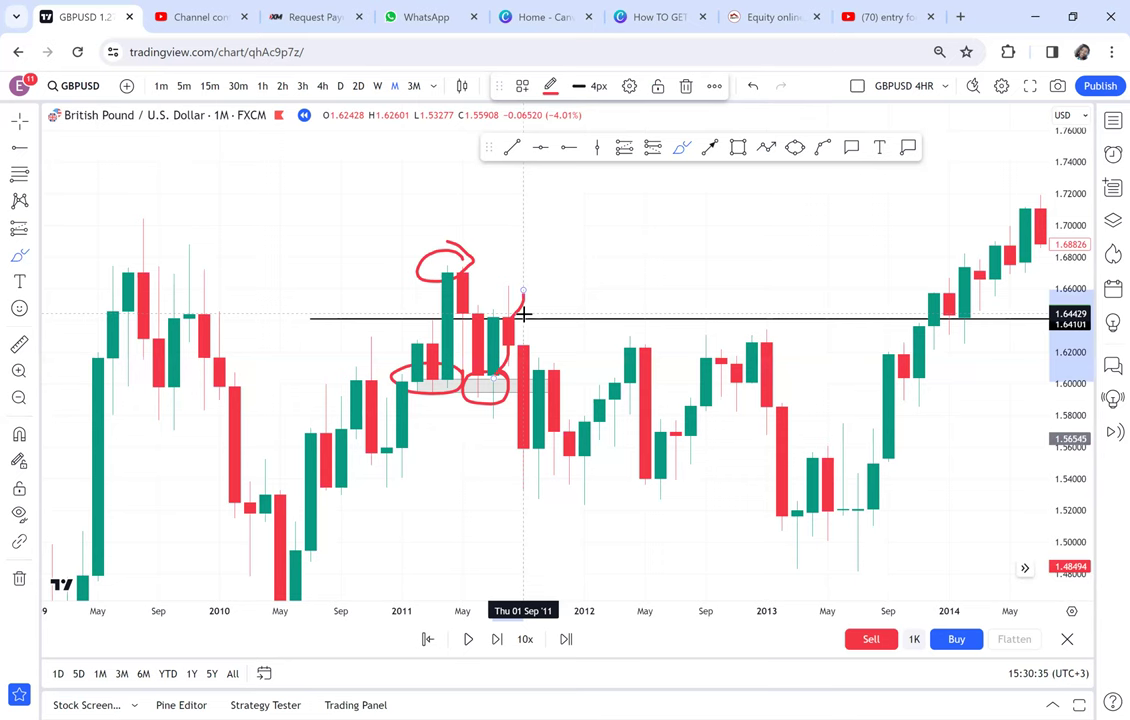
{"action": "scroll", "coordinate": [638, 300], "scroll_direction": "down", "scroll_amount": 1}
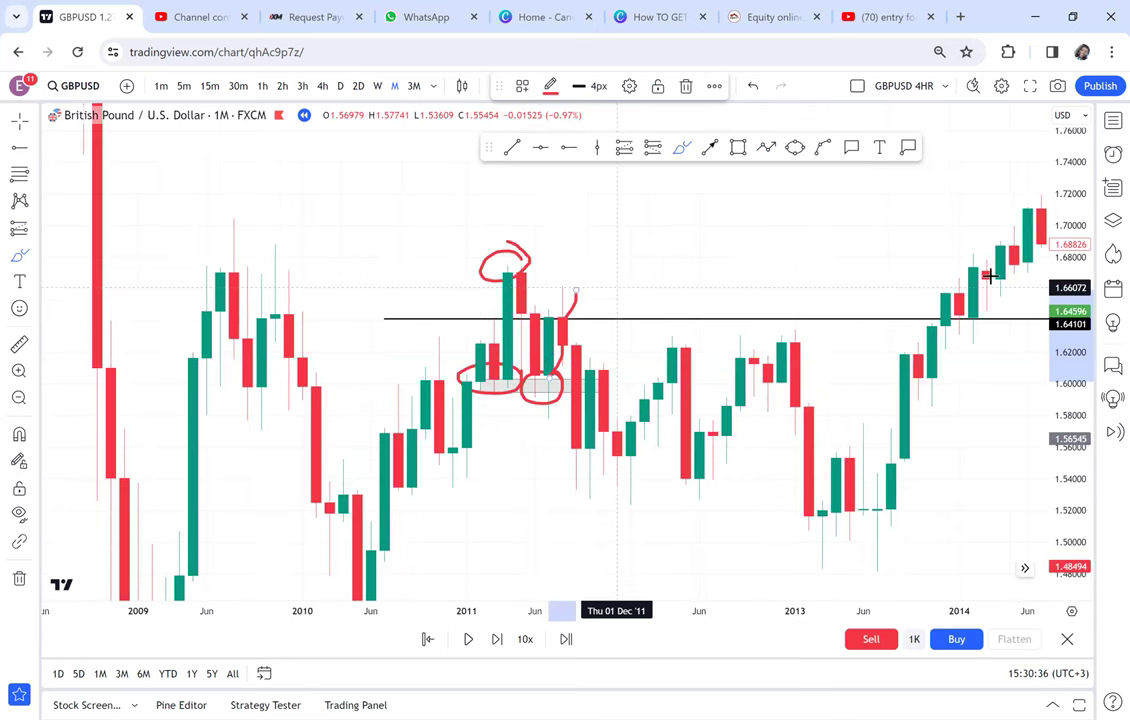
{"action": "scroll", "coordinate": [990, 276], "scroll_direction": "down", "scroll_amount": 2}
{"action": "left_click_drag", "start_coordinate": [1061, 218], "coordinate": [1040, 377]}
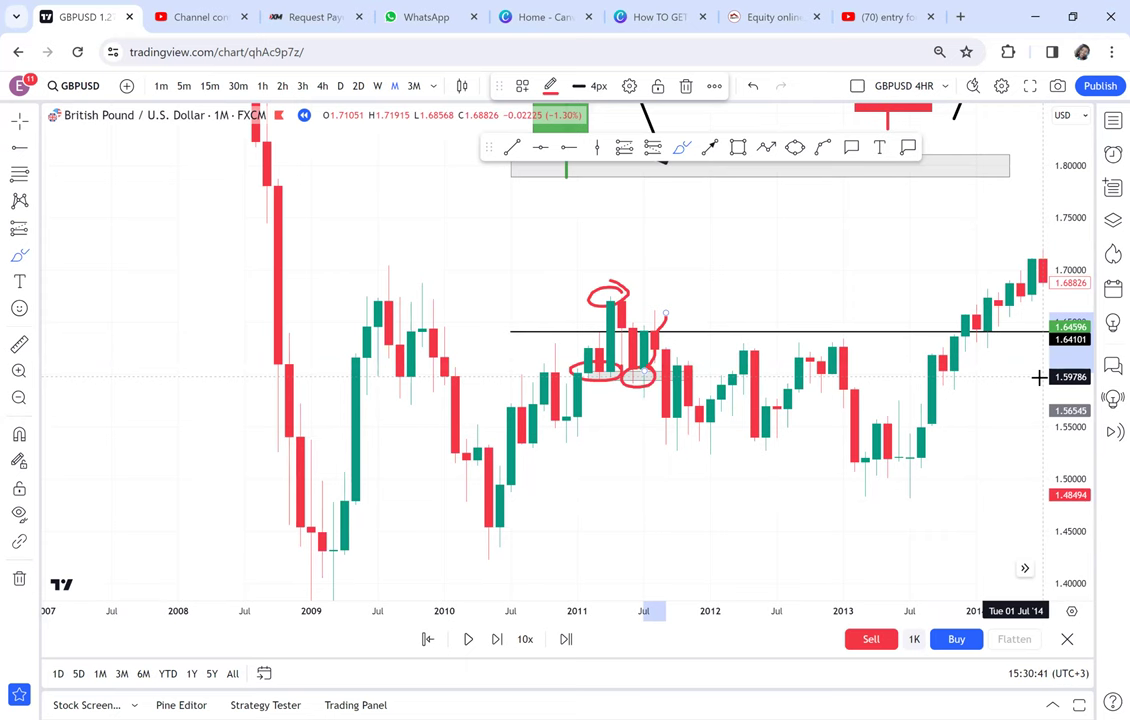
{"action": "left_click_drag", "start_coordinate": [1031, 355], "coordinate": [1029, 354]}
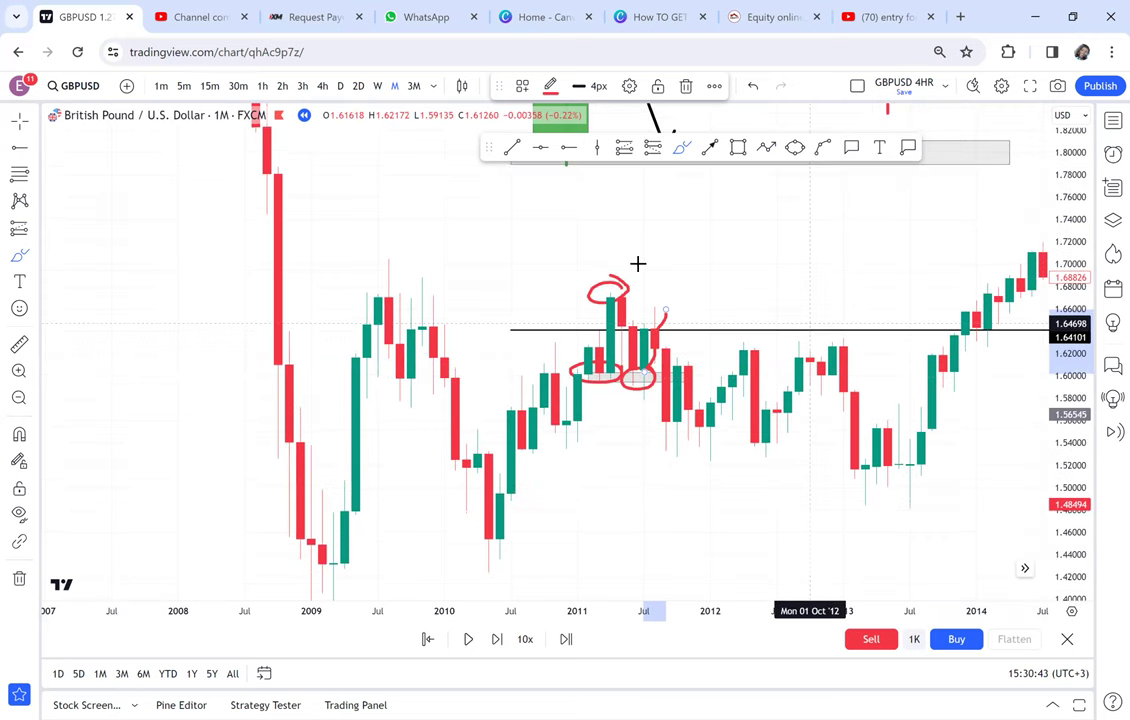
{"action": "left_click", "coordinate": [568, 147]}
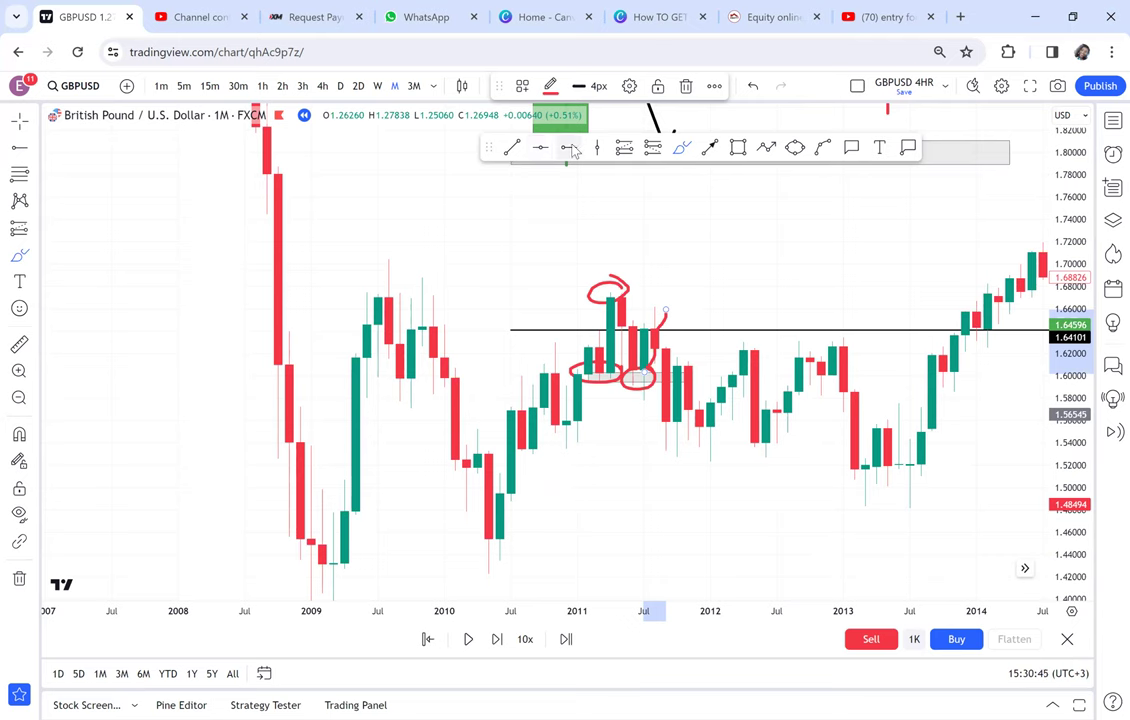
{"action": "left_click", "coordinate": [466, 269]}
{"action": "left_click", "coordinate": [744, 86]}
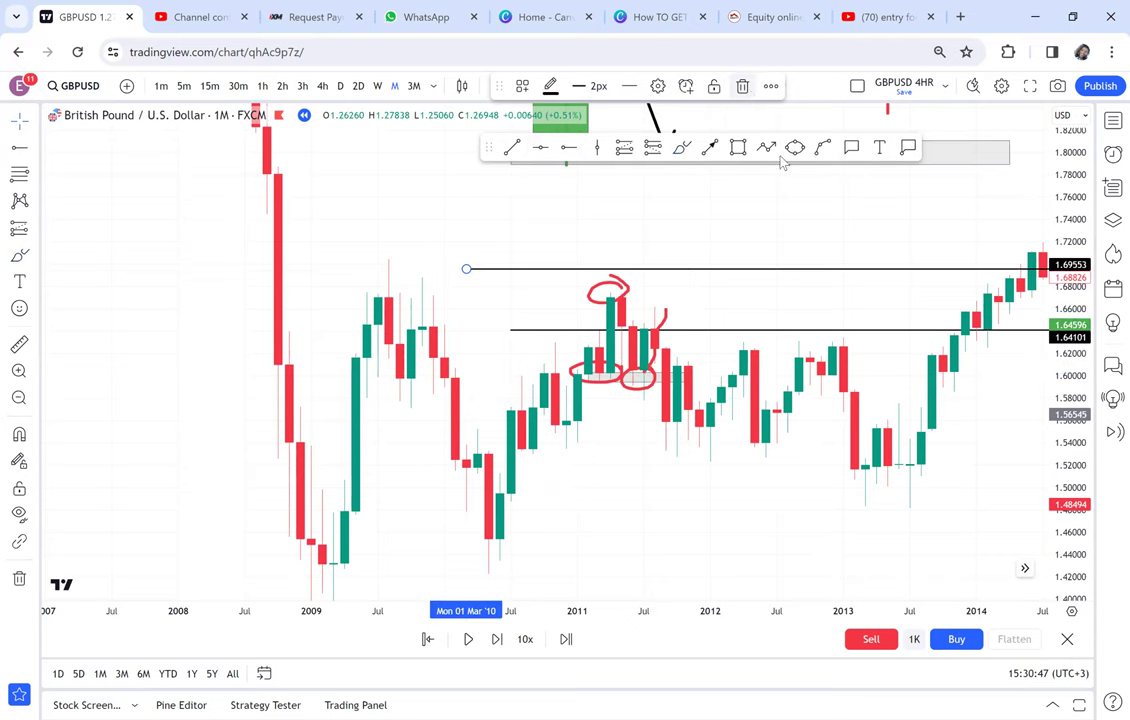
Add a text label reading "daily" and place it just left of the drawn green candle.
{"action": "left_click_drag", "start_coordinate": [762, 278], "coordinate": [648, 496]}
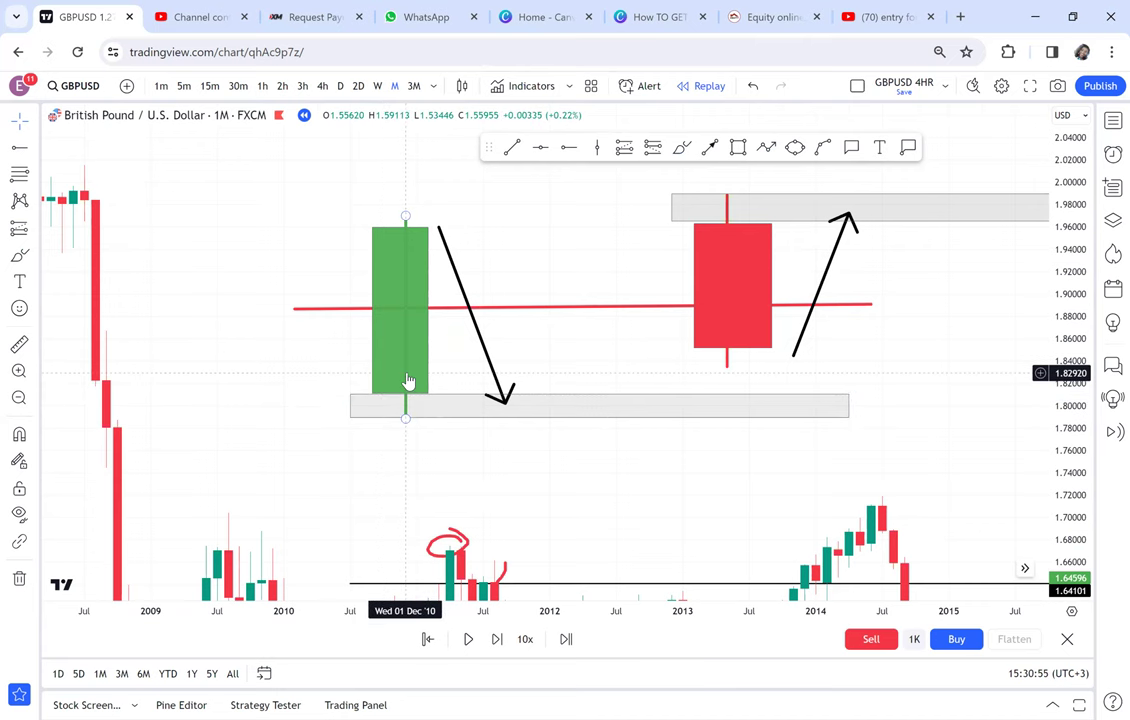
{"action": "left_click_drag", "start_coordinate": [925, 281], "coordinate": [870, 308]}
{"action": "left_click", "coordinate": [703, 240]}
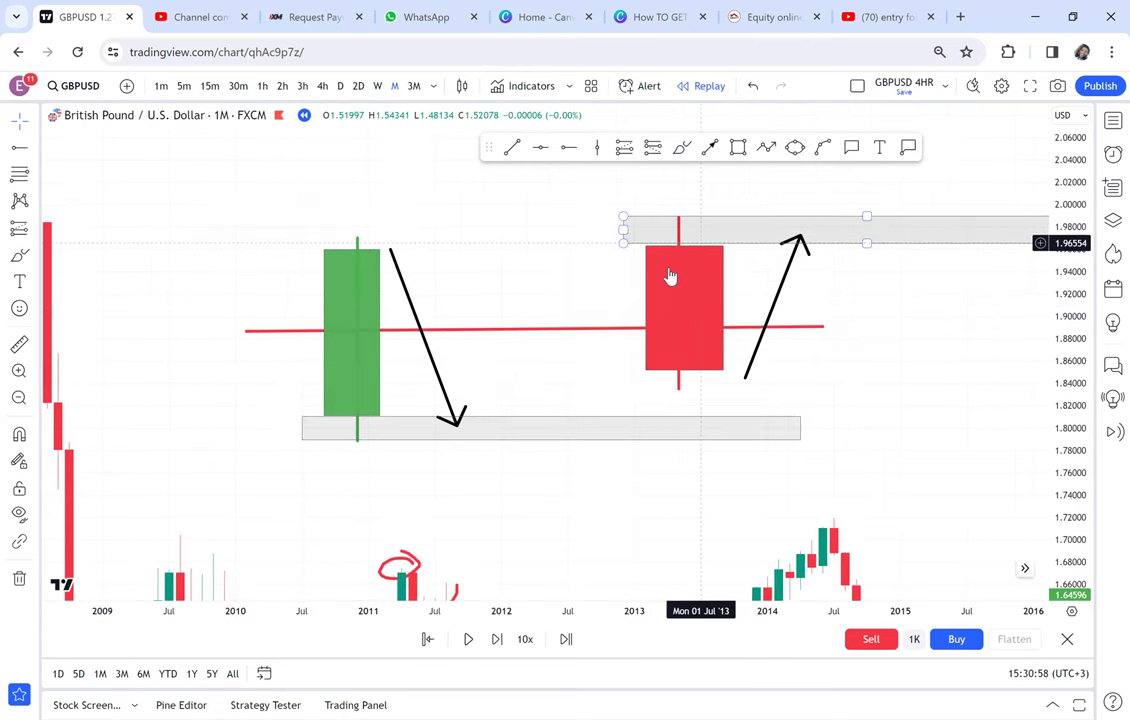
{"action": "left_click", "coordinate": [683, 251]}
{"action": "left_click_drag", "start_coordinate": [902, 303], "coordinate": [868, 315]}
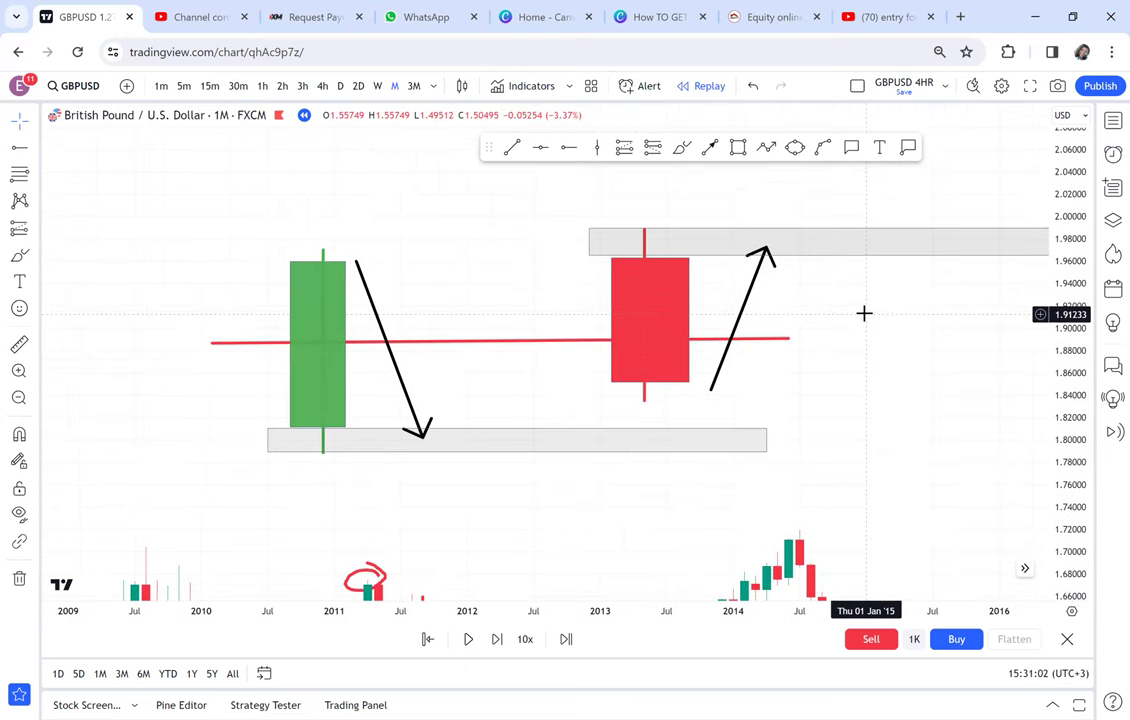
{"action": "left_click_drag", "start_coordinate": [466, 262], "coordinate": [475, 295]}
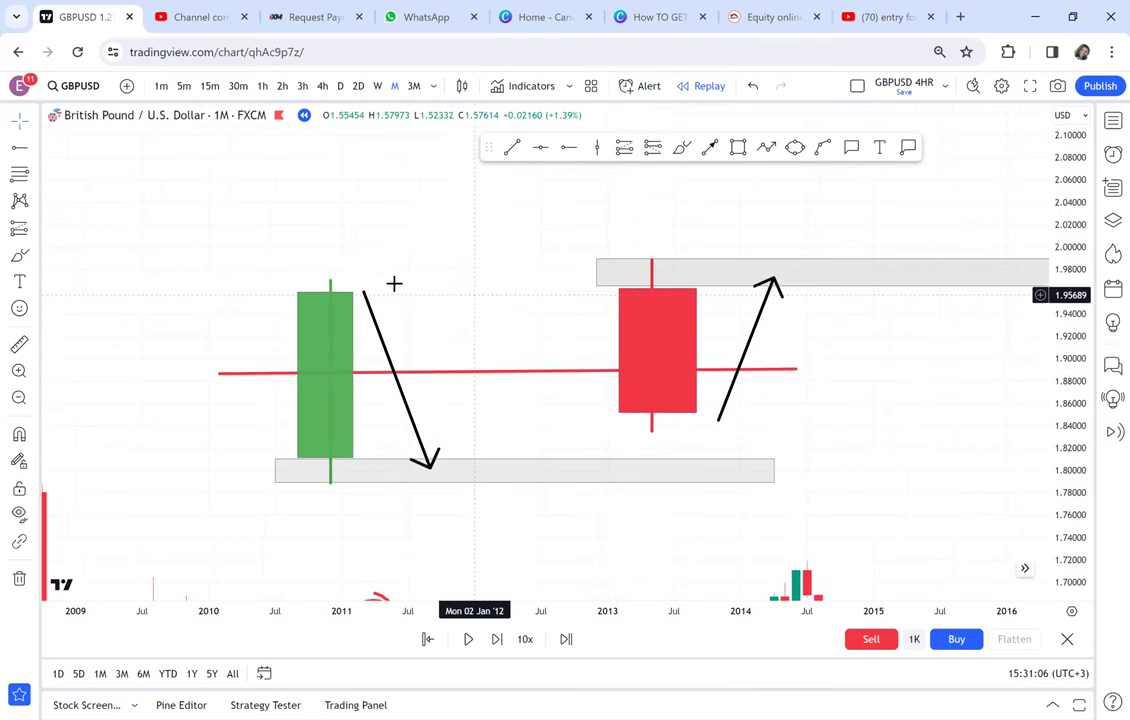
{"action": "left_click_drag", "start_coordinate": [441, 337], "coordinate": [652, 368]}
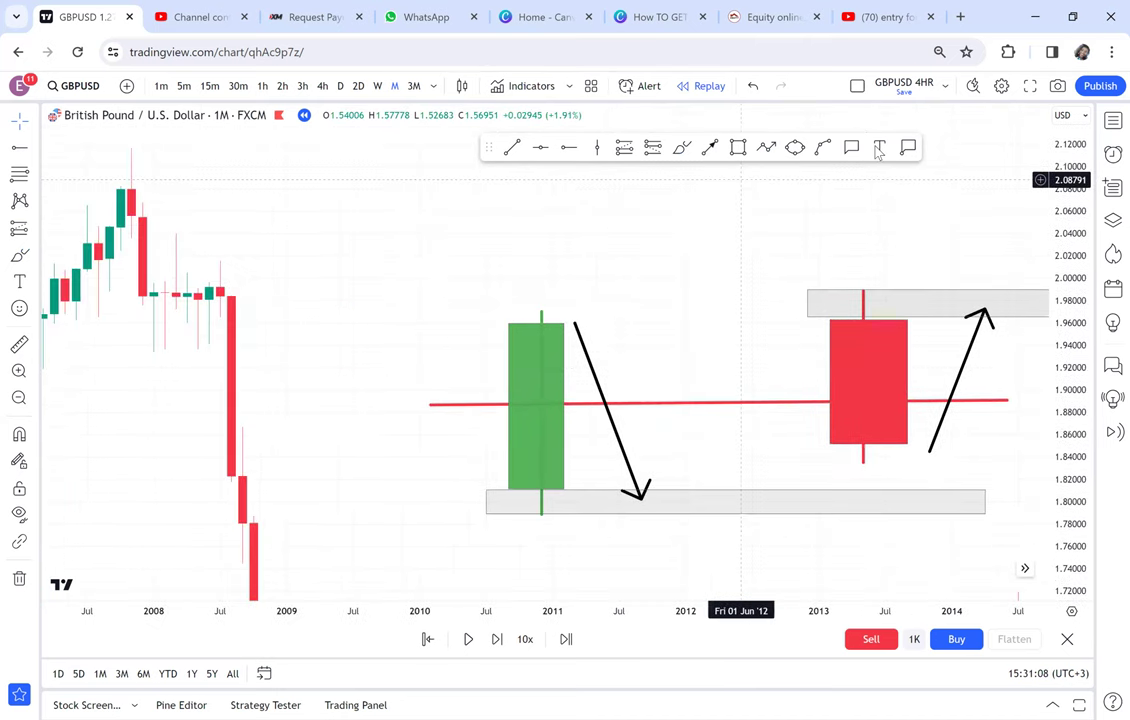
{"action": "left_click", "coordinate": [495, 269]}
{"action": "type", "text": "daily"}
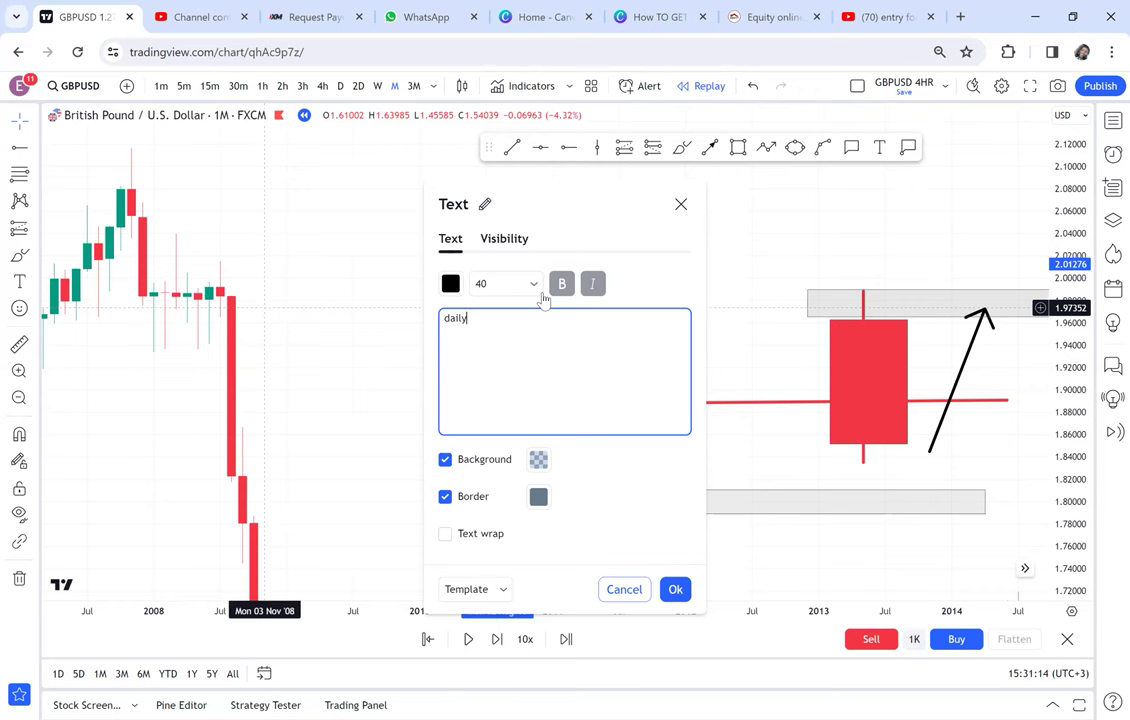
{"action": "key", "text": "Escape"}
{"action": "left_click_drag", "start_coordinate": [541, 293], "coordinate": [394, 364]}
{"action": "left_click_drag", "start_coordinate": [541, 295], "coordinate": [398, 365]}
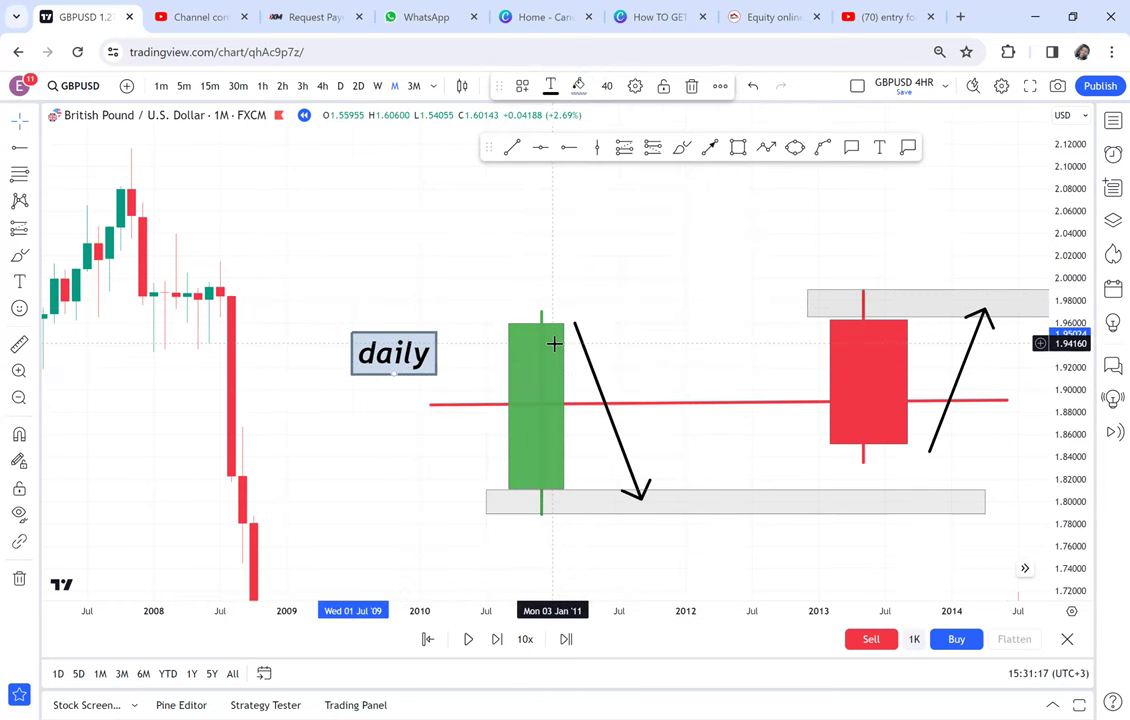
Examine the drawn green and red candles with their retracement arrows and wick zones.
{"action": "left_click_drag", "start_coordinate": [543, 309], "coordinate": [500, 287]}
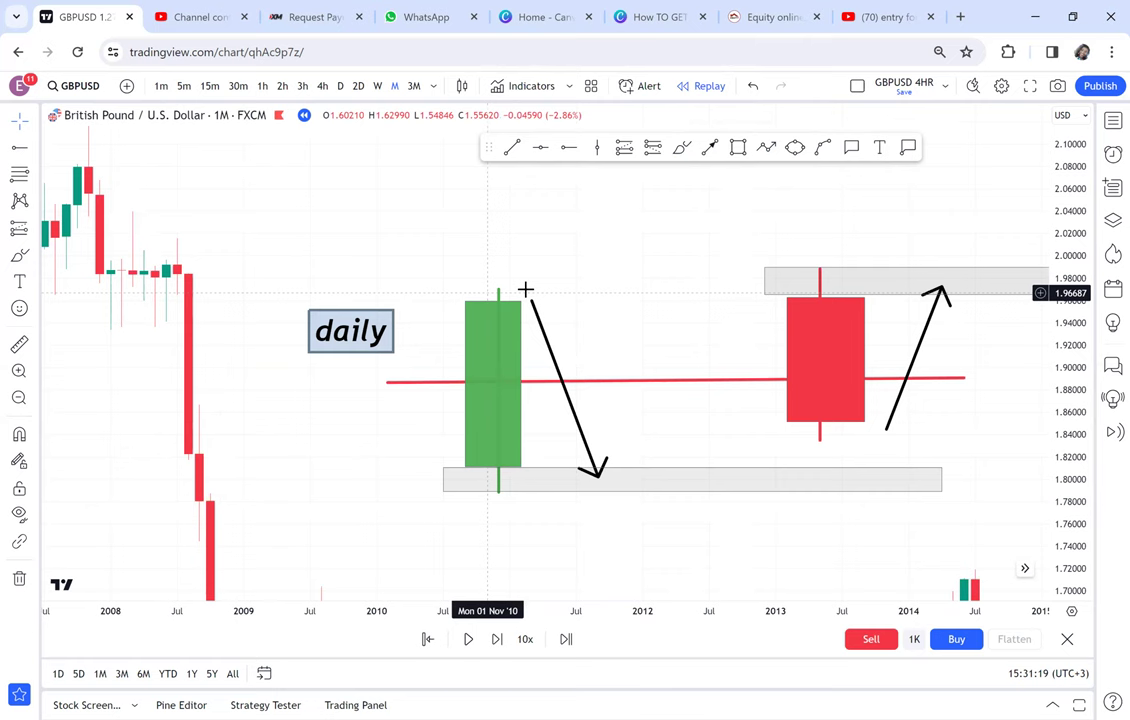
{"action": "left_click", "coordinate": [485, 300]}
{"action": "left_click", "coordinate": [588, 308]}
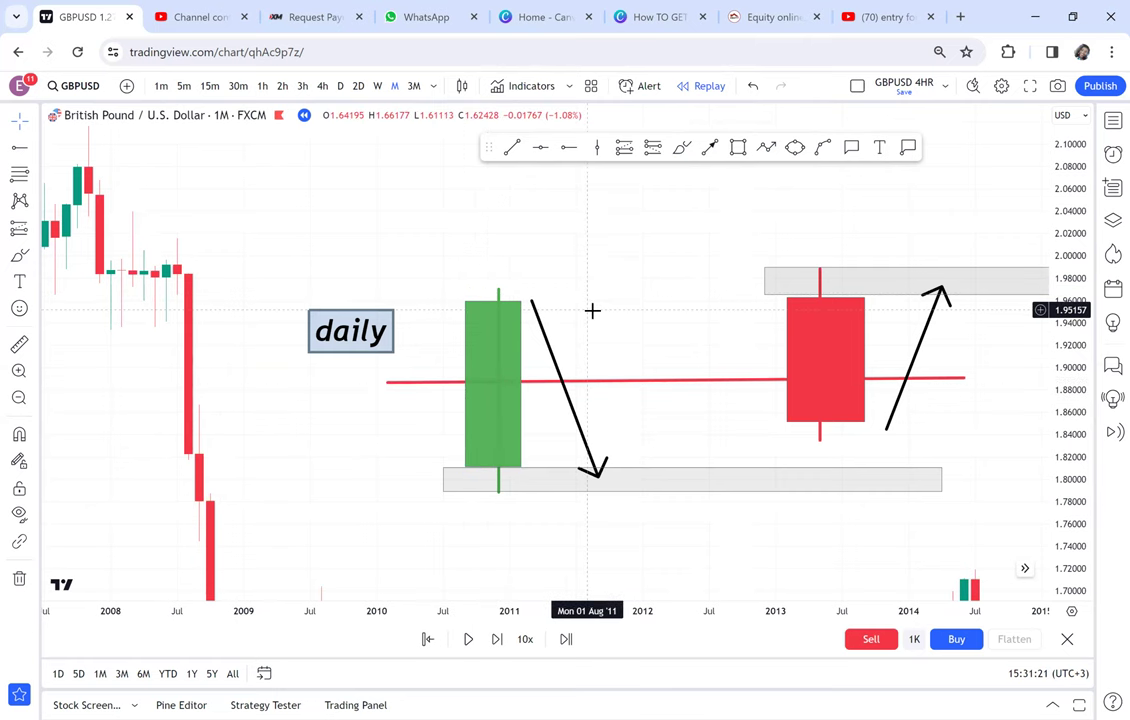
{"action": "left_click_drag", "start_coordinate": [668, 315], "coordinate": [610, 285]}
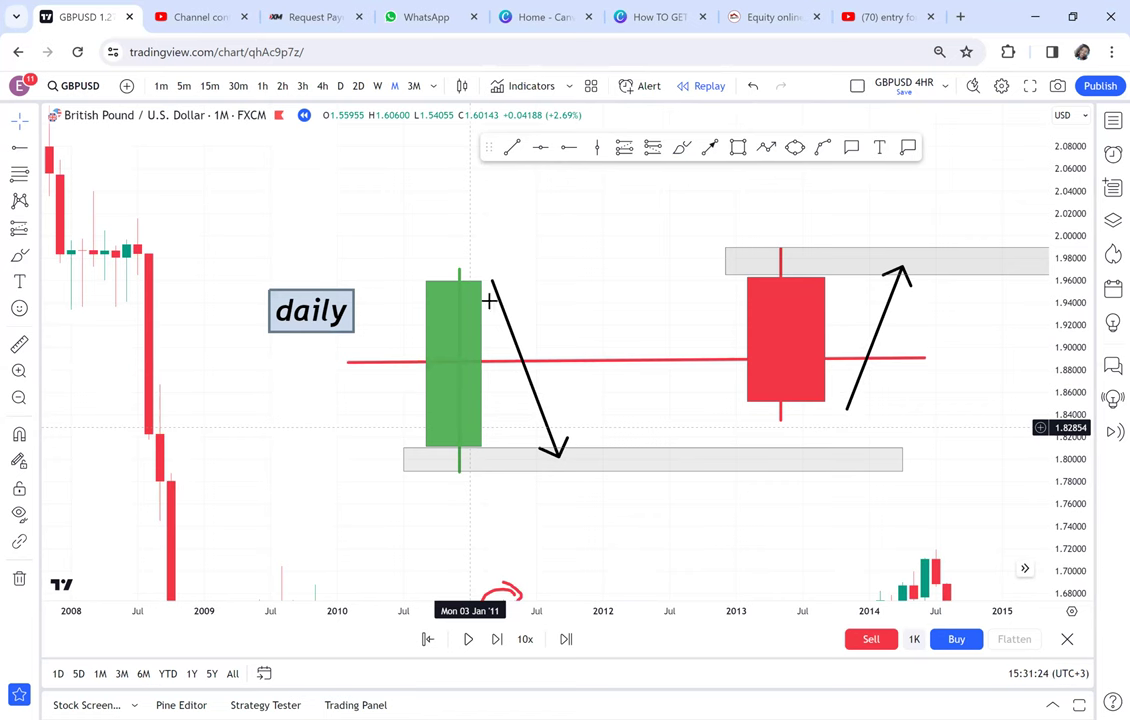
{"action": "left_click", "coordinate": [538, 285]}
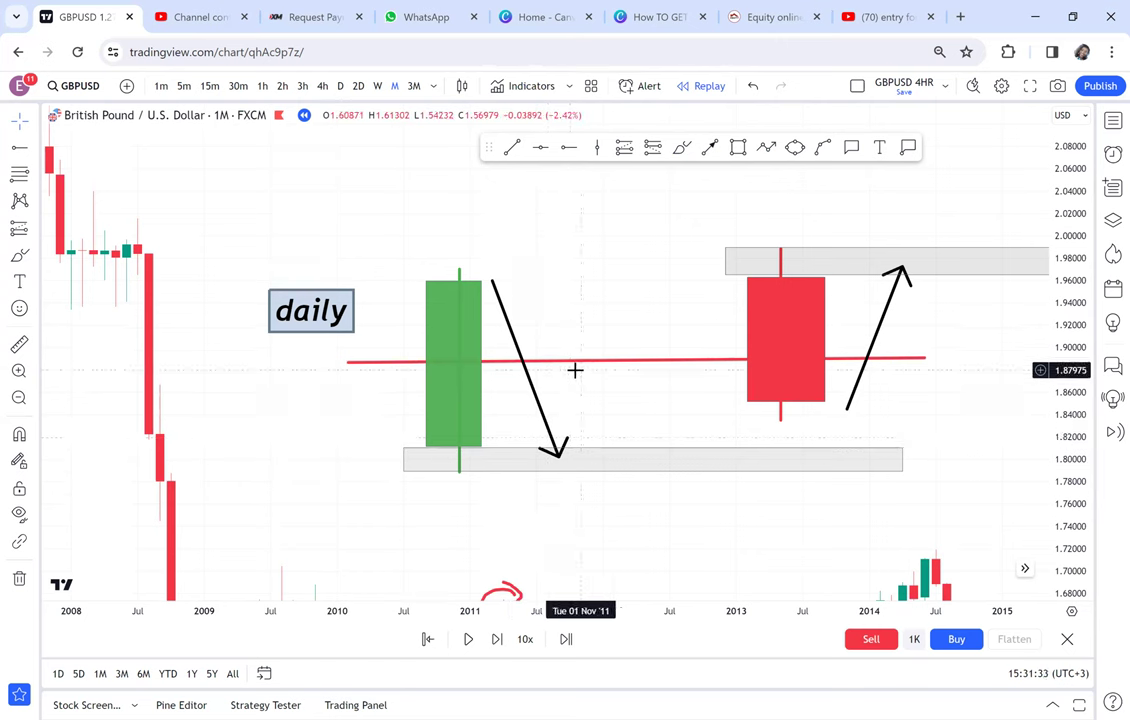
{"action": "left_click", "coordinate": [472, 466]}
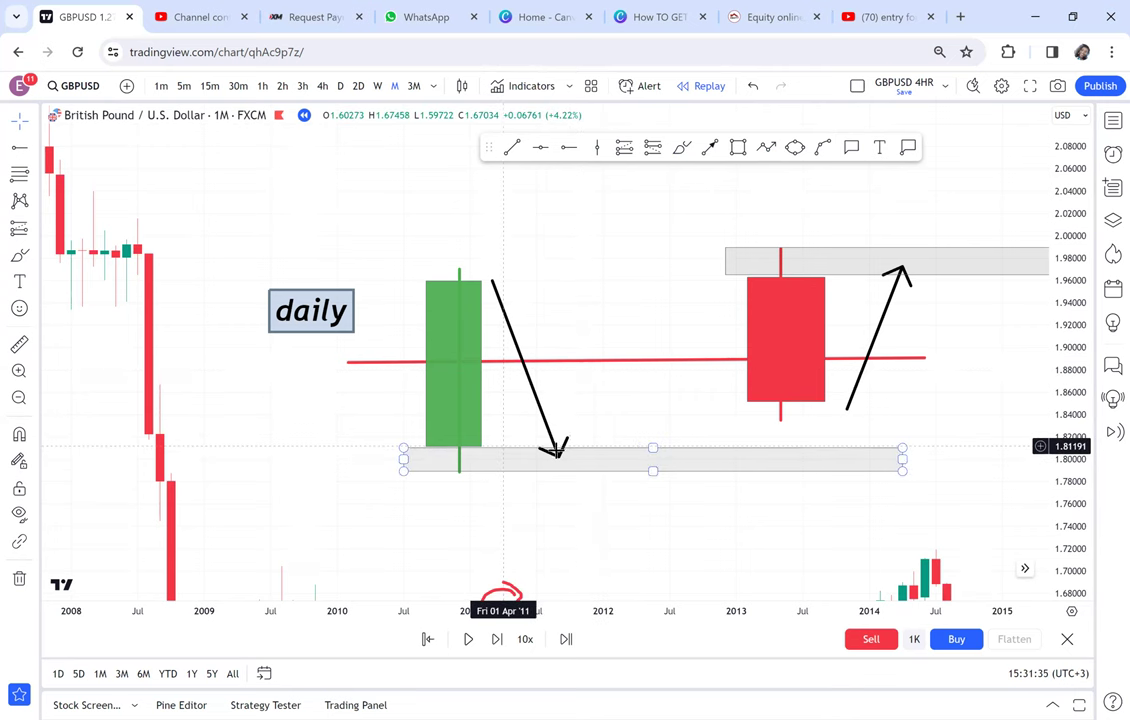
{"action": "left_click_drag", "start_coordinate": [605, 417], "coordinate": [515, 417]}
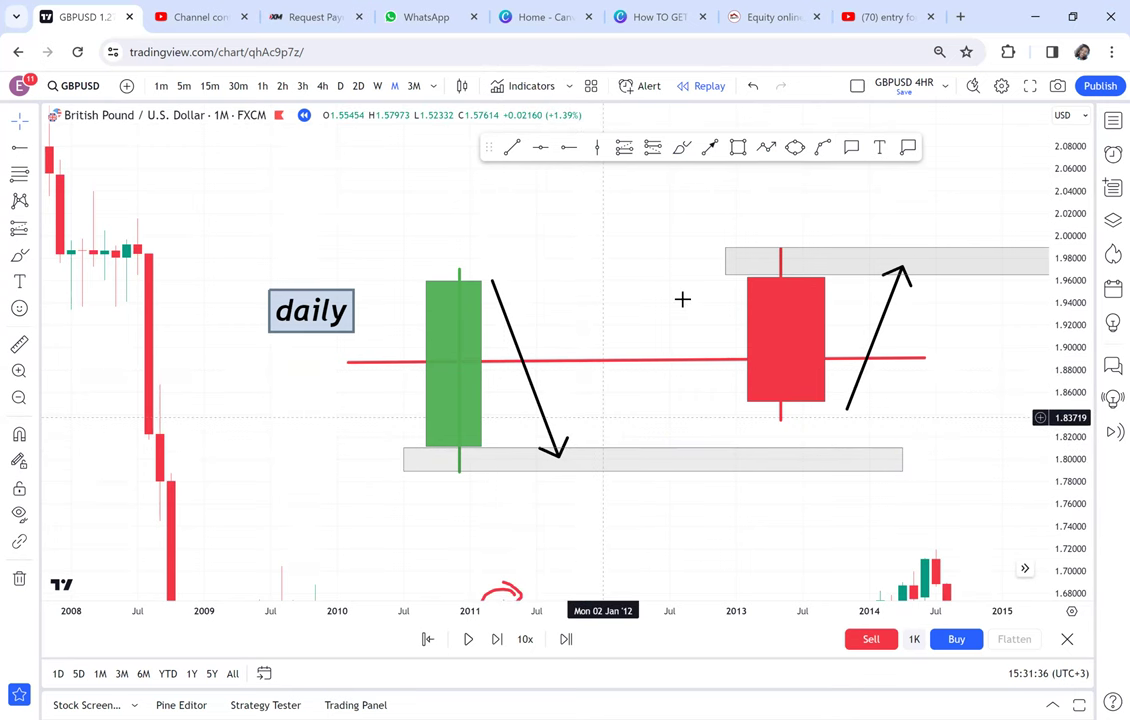
Draw an arrow falling from the red candle's upper-wick zone at about 1.985 in August 2014 to about 1.735 in early 2015.
{"action": "left_click", "coordinate": [786, 256]}
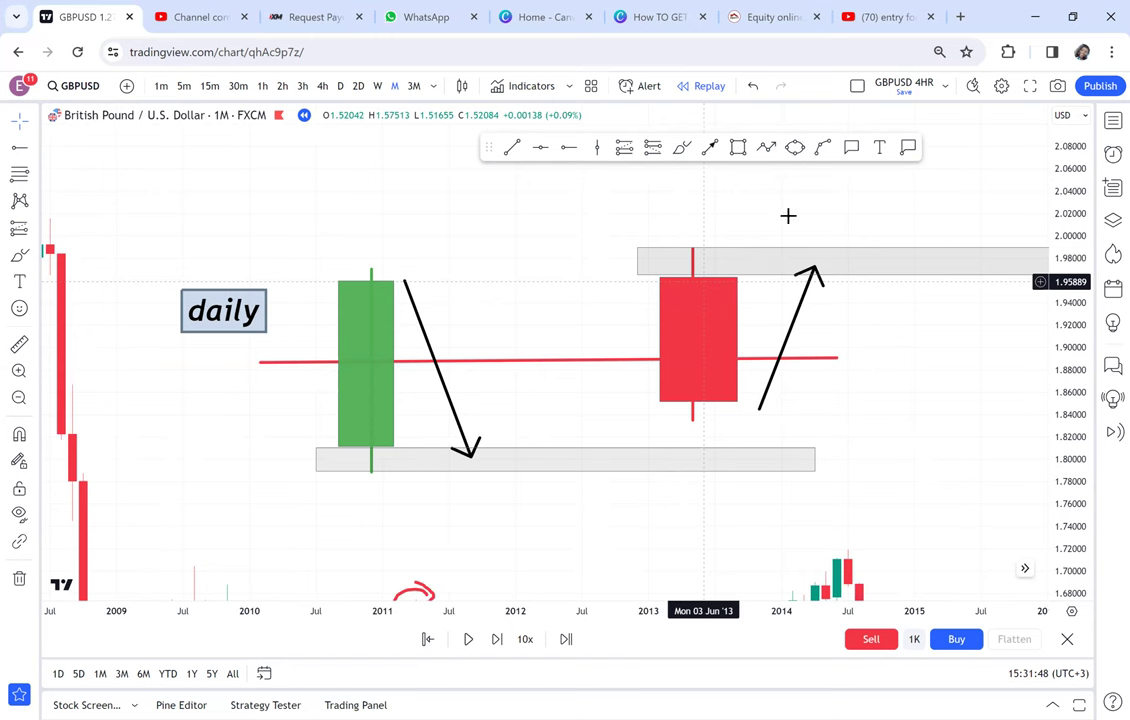
{"action": "left_click", "coordinate": [709, 147]}
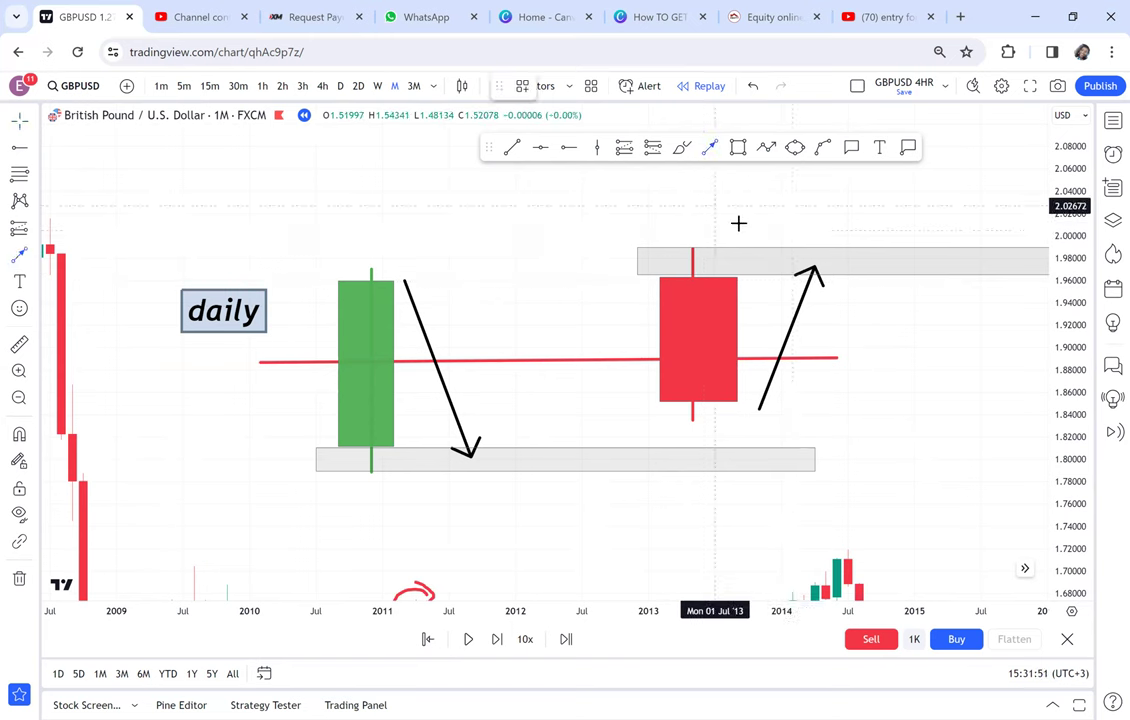
{"action": "left_click", "coordinate": [925, 530]}
Review the marked 2011 candles and the earlier retracement sketches across the monthly chart.
{"action": "left_click_drag", "start_coordinate": [513, 188], "coordinate": [640, 412]}
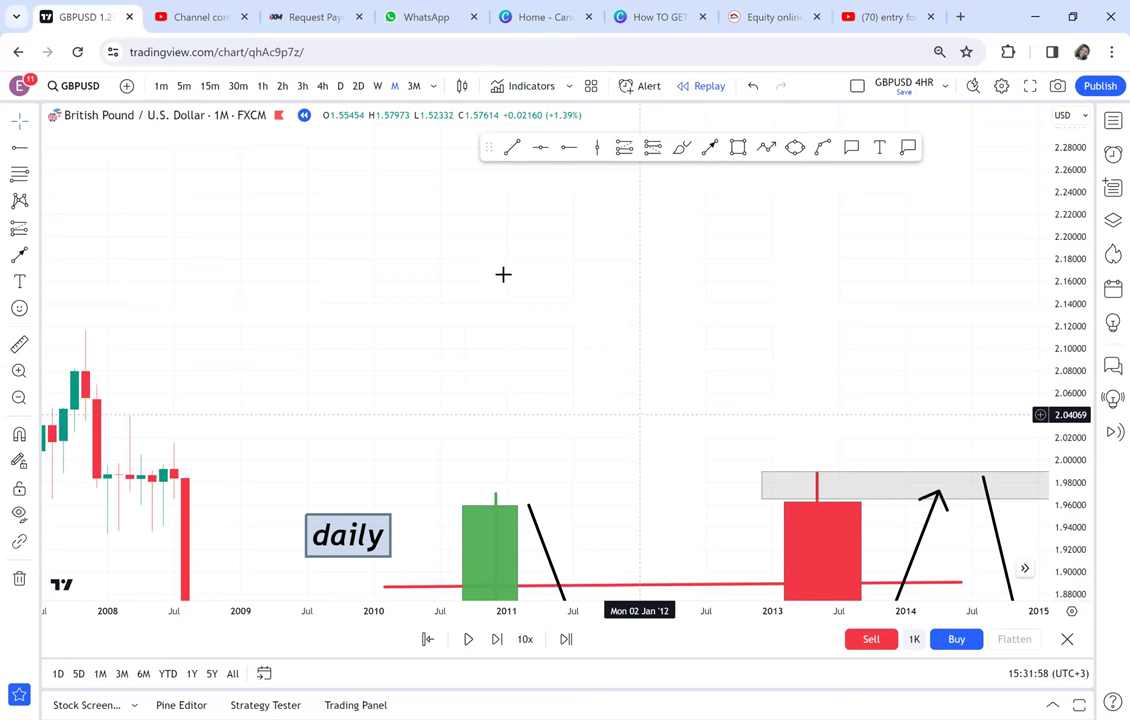
{"action": "left_click_drag", "start_coordinate": [885, 351], "coordinate": [569, 294]}
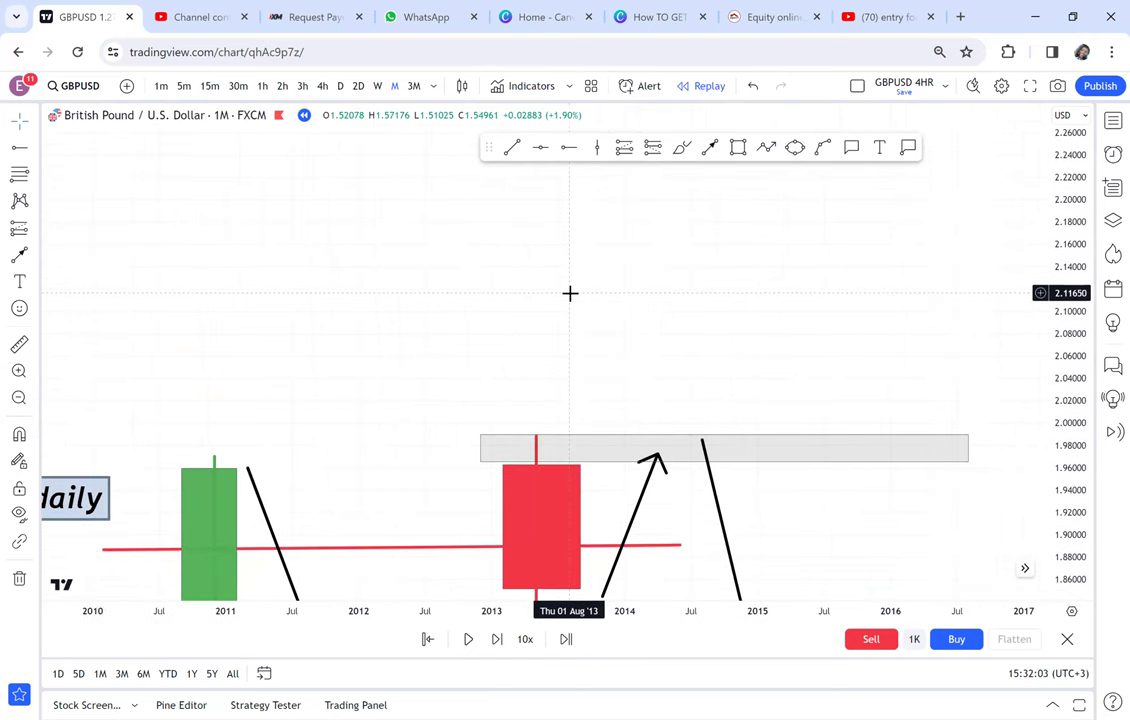
{"action": "left_click_drag", "start_coordinate": [423, 396], "coordinate": [647, 101]}
{"action": "scroll", "coordinate": [728, 398], "scroll_direction": "down", "scroll_amount": 3}
{"action": "left_click_drag", "start_coordinate": [728, 398], "coordinate": [583, 199]}
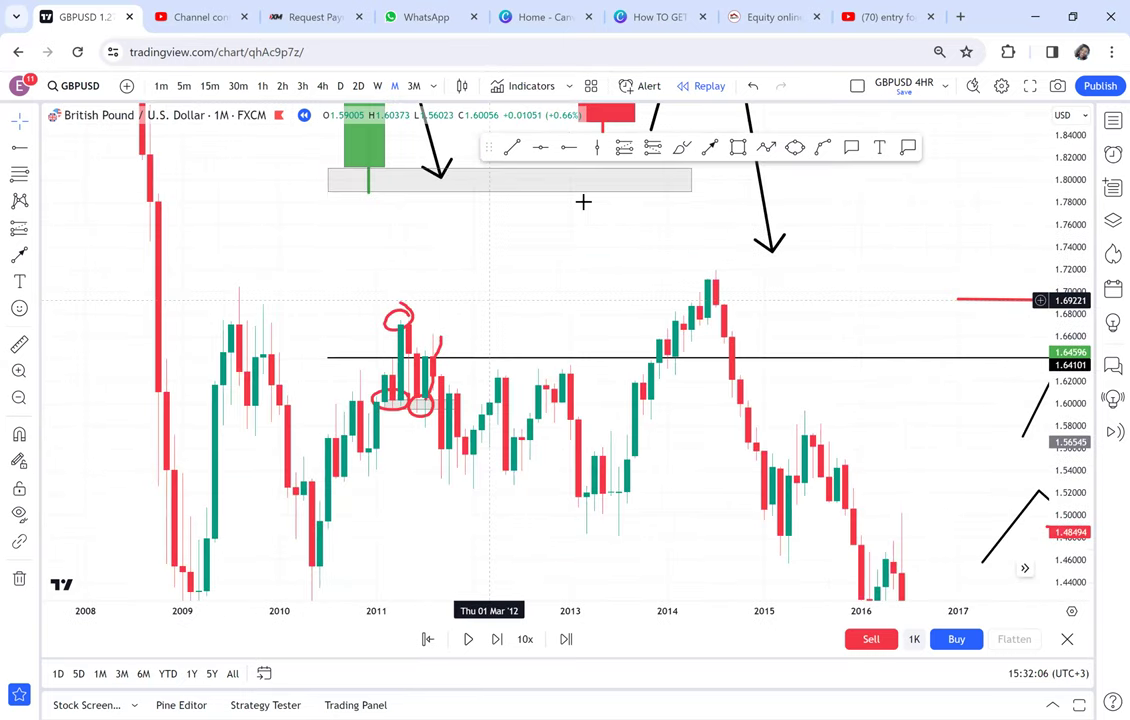
{"action": "scroll", "coordinate": [652, 345], "scroll_direction": "down", "scroll_amount": 2}
{"action": "left_click_drag", "start_coordinate": [652, 407], "coordinate": [714, 419]}
{"action": "left_click_drag", "start_coordinate": [709, 354], "coordinate": [736, 416]}
{"action": "left_click_drag", "start_coordinate": [779, 250], "coordinate": [228, 318]}
{"action": "left_click_drag", "start_coordinate": [709, 480], "coordinate": [747, 367]}
{"action": "left_click_drag", "start_coordinate": [506, 398], "coordinate": [475, 510]}
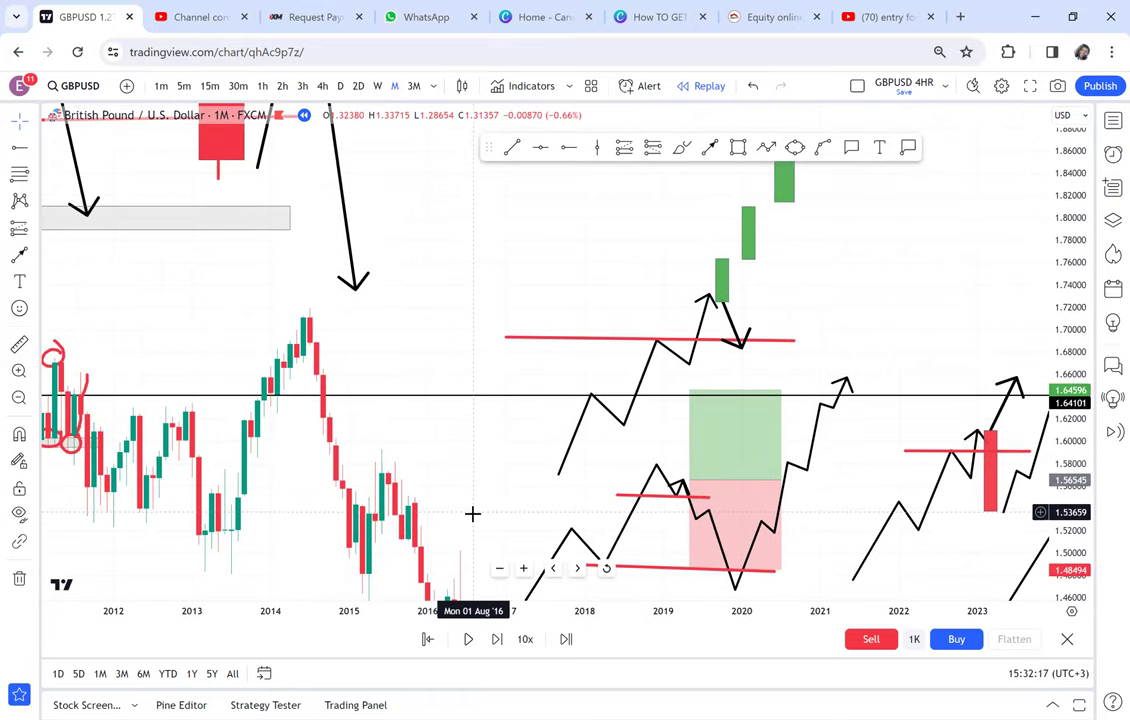
Switch the GBPUSD chart to the 4-hour timeframe and bring the May and June 2019 candles into view.
{"action": "left_click", "coordinate": [323, 88]}
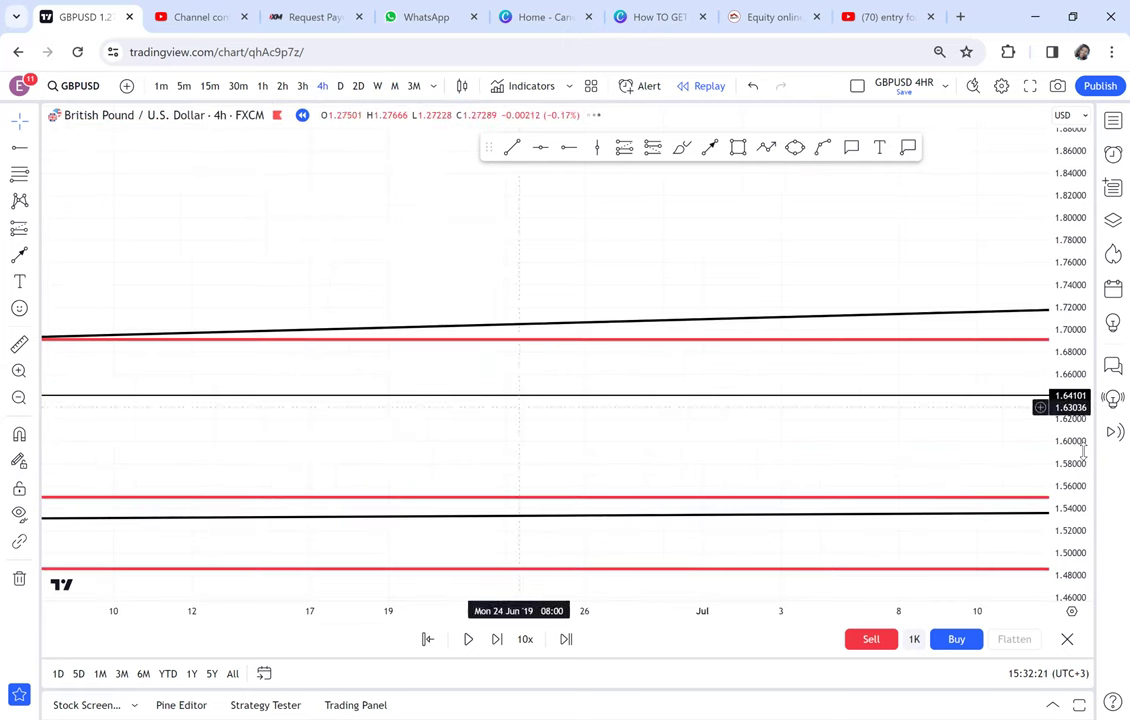
{"action": "scroll", "coordinate": [820, 381], "scroll_direction": "down", "scroll_amount": 3}
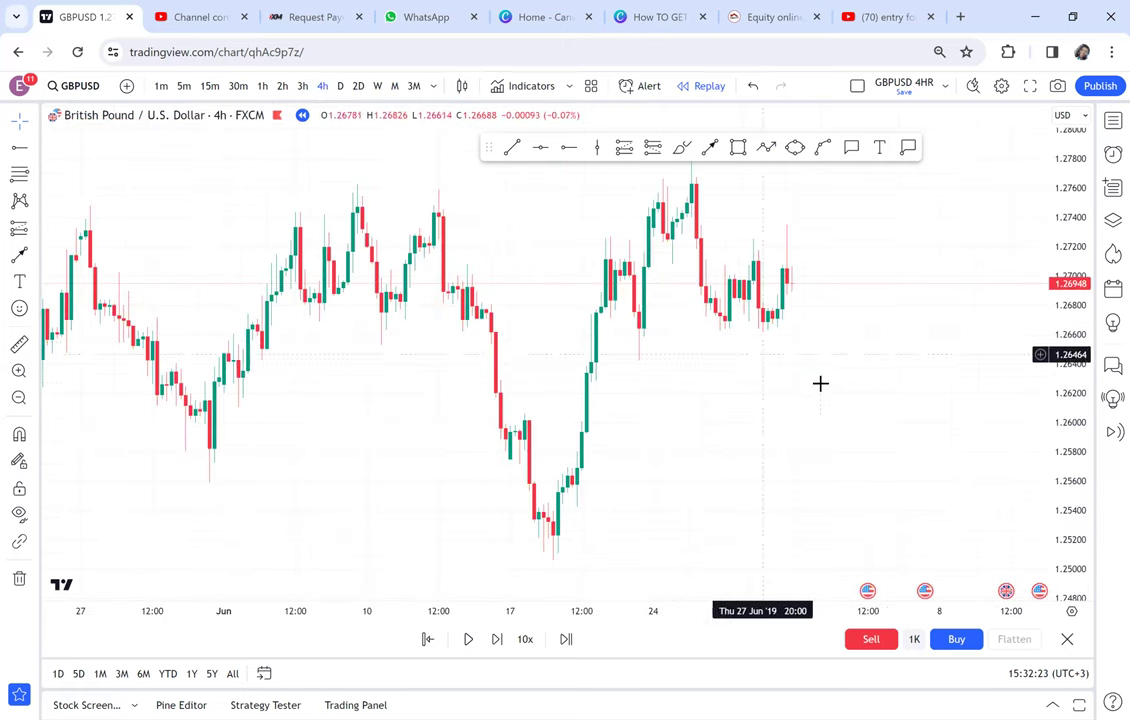
{"action": "left_click_drag", "start_coordinate": [1055, 527], "coordinate": [1060, 378]}
{"action": "scroll", "coordinate": [624, 388], "scroll_direction": "down", "scroll_amount": 2}
{"action": "left_click_drag", "start_coordinate": [620, 398], "coordinate": [626, 338]}
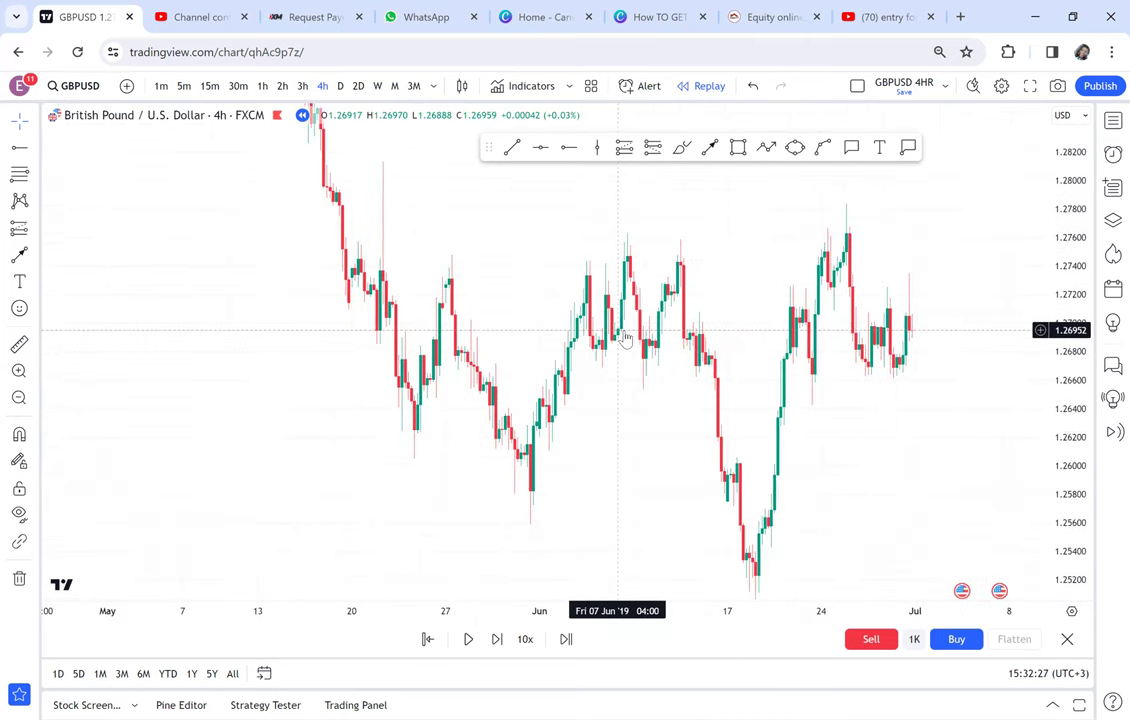
Draw a horizontal ray at 1.31049 from about 30 April 2019, along the early-May highs on the 4-hour chart.
{"action": "scroll", "coordinate": [624, 337], "scroll_direction": "up", "scroll_amount": 2}
{"action": "left_click_drag", "start_coordinate": [488, 434], "coordinate": [600, 475]}
{"action": "scroll", "coordinate": [636, 407], "scroll_direction": "up", "scroll_amount": 1}
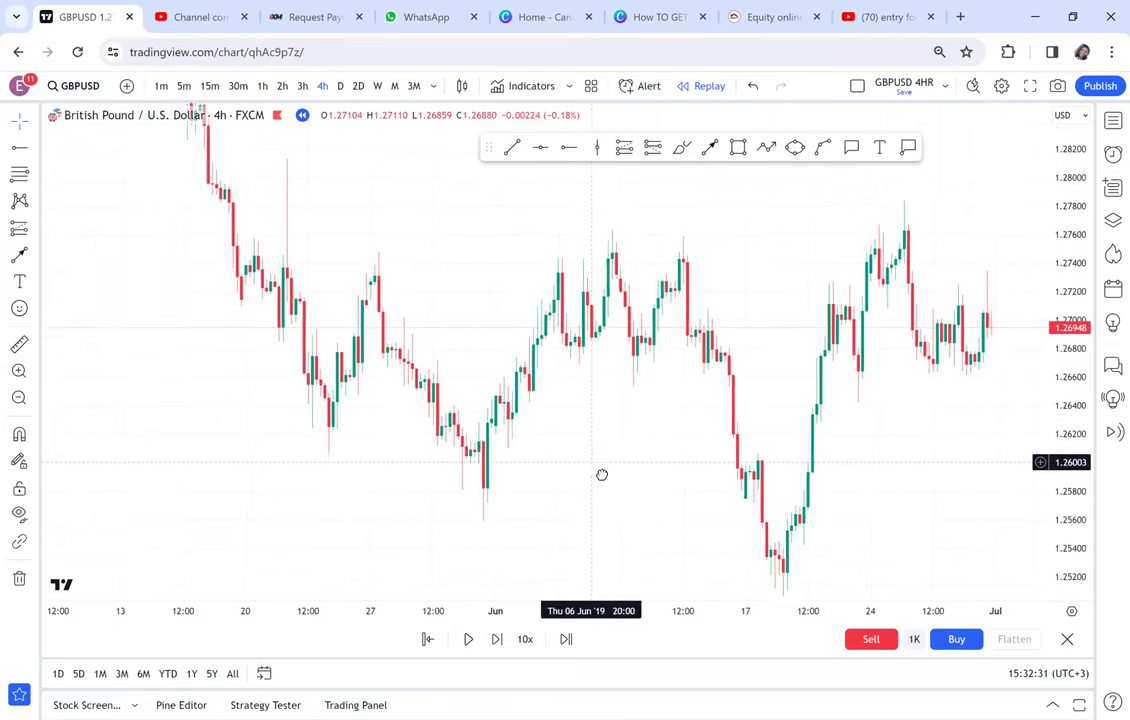
{"action": "left_click_drag", "start_coordinate": [561, 357], "coordinate": [865, 566]}
{"action": "left_click_drag", "start_coordinate": [918, 426], "coordinate": [855, 557]}
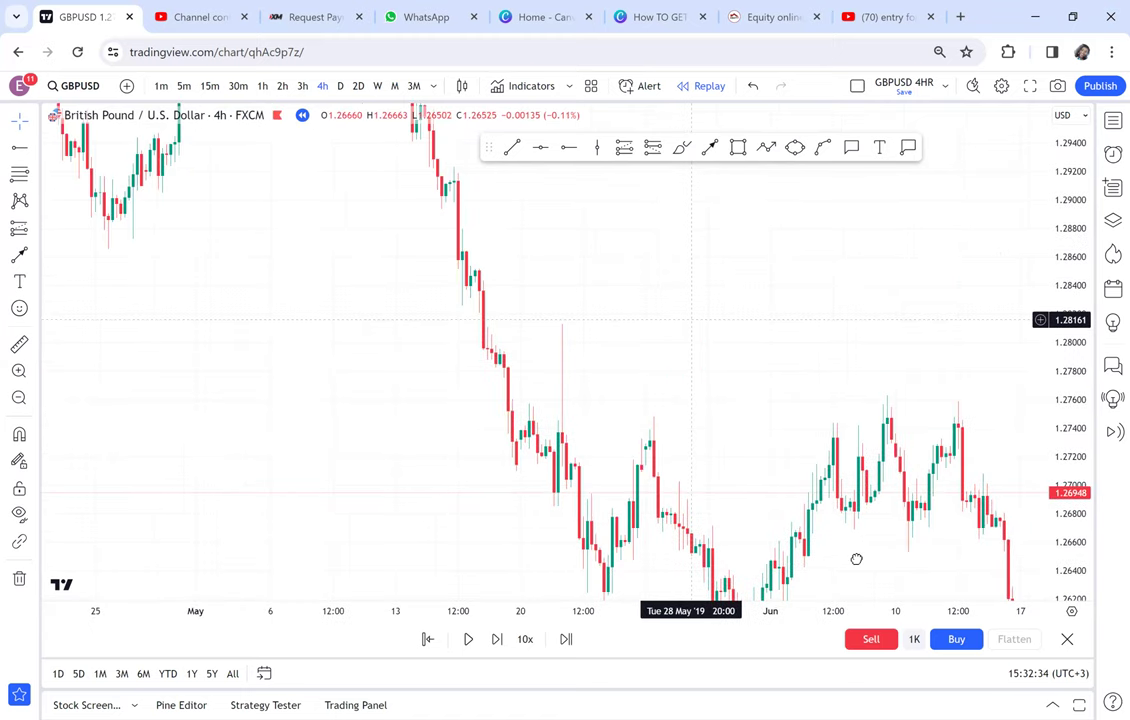
{"action": "scroll", "coordinate": [757, 412], "scroll_direction": "up", "scroll_amount": 2}
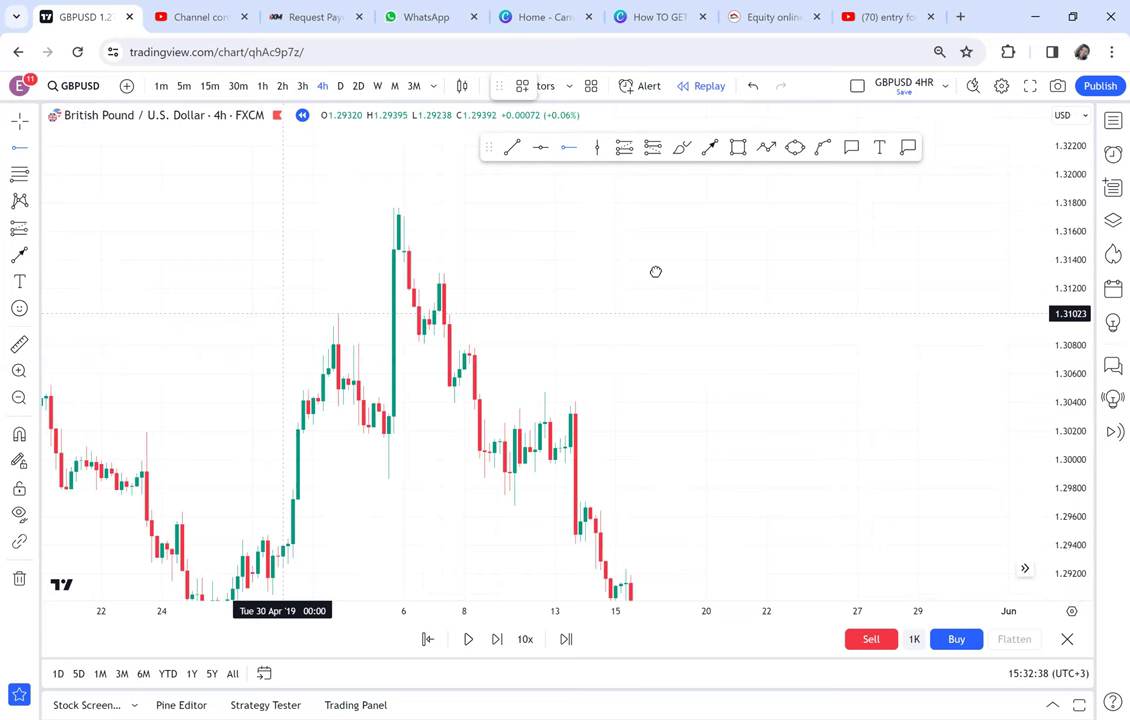
{"action": "left_click", "coordinate": [287, 310]}
Draw an arrow pointing at the long green candle crossing the 1.31049 line around 6 May 2019 and circle its top in red.
{"action": "left_click", "coordinate": [709, 147]}
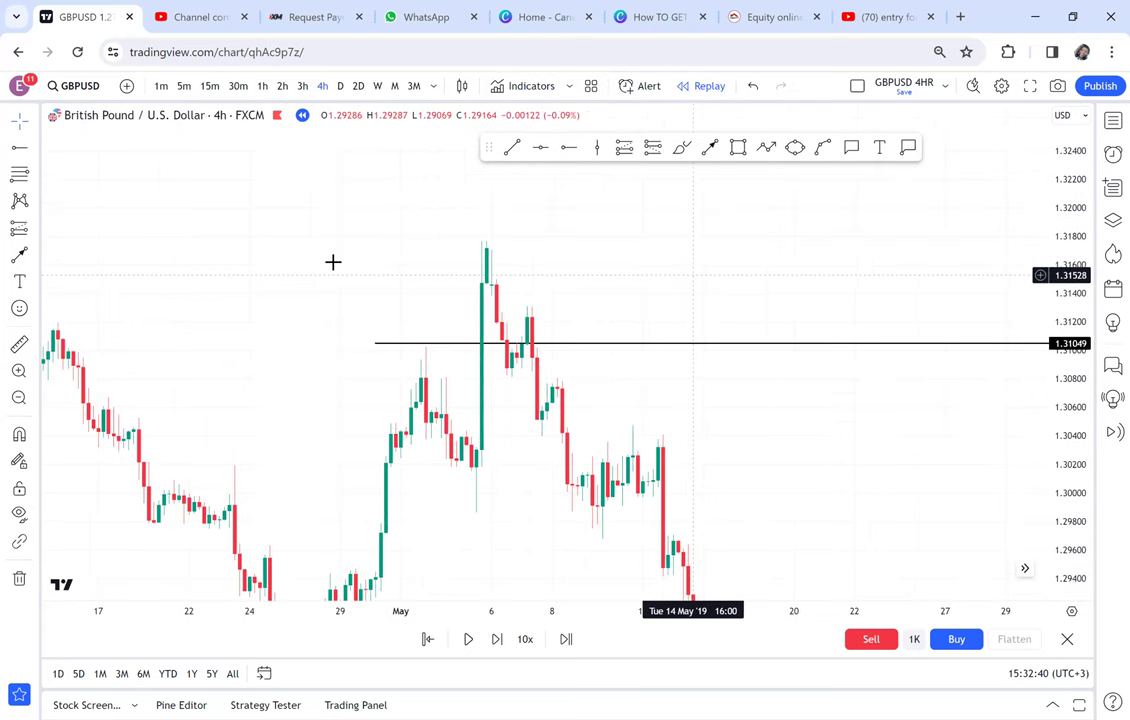
{"action": "left_click_drag", "start_coordinate": [295, 217], "coordinate": [342, 280]}
{"action": "left_click_drag", "start_coordinate": [508, 306], "coordinate": [586, 359]}
{"action": "left_click", "coordinate": [678, 149]}
{"action": "mouse_move", "coordinate": [474, 277]}
{"action": "left_mouse_down"}
{"action": "mouse_move", "coordinate": [485, 302]}
{"action": "mouse_move", "coordinate": [470, 249]}
{"action": "left_mouse_up"}
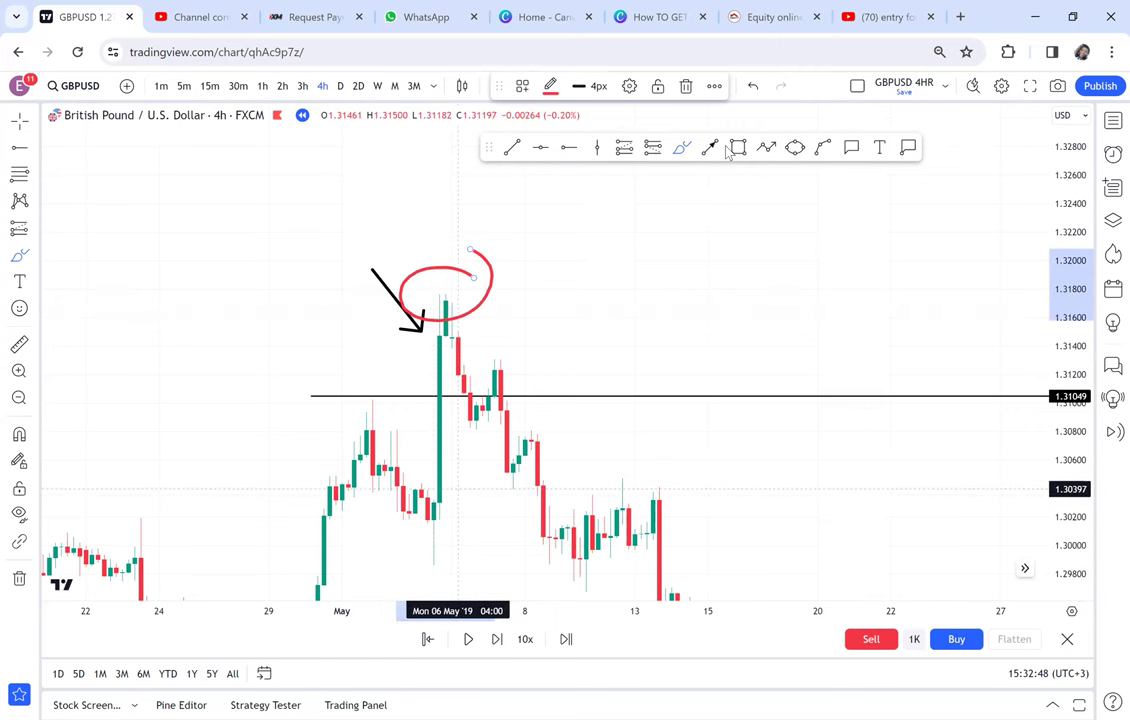
Draw a grey rectangle over the lower wick of the long green candle, from 1.30168 to 1.29865, spanning 30 April to about 15 May 2019.
{"action": "left_click_drag", "start_coordinate": [429, 503], "coordinate": [683, 521]}
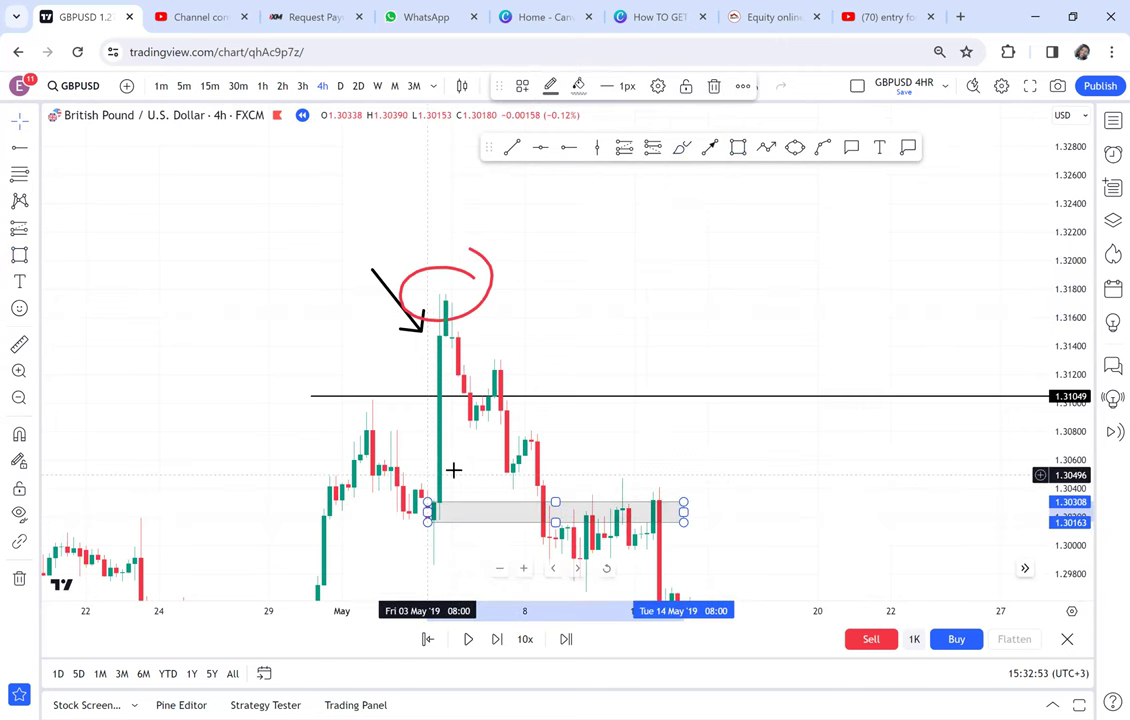
{"action": "left_click_drag", "start_coordinate": [563, 343], "coordinate": [585, 265]}
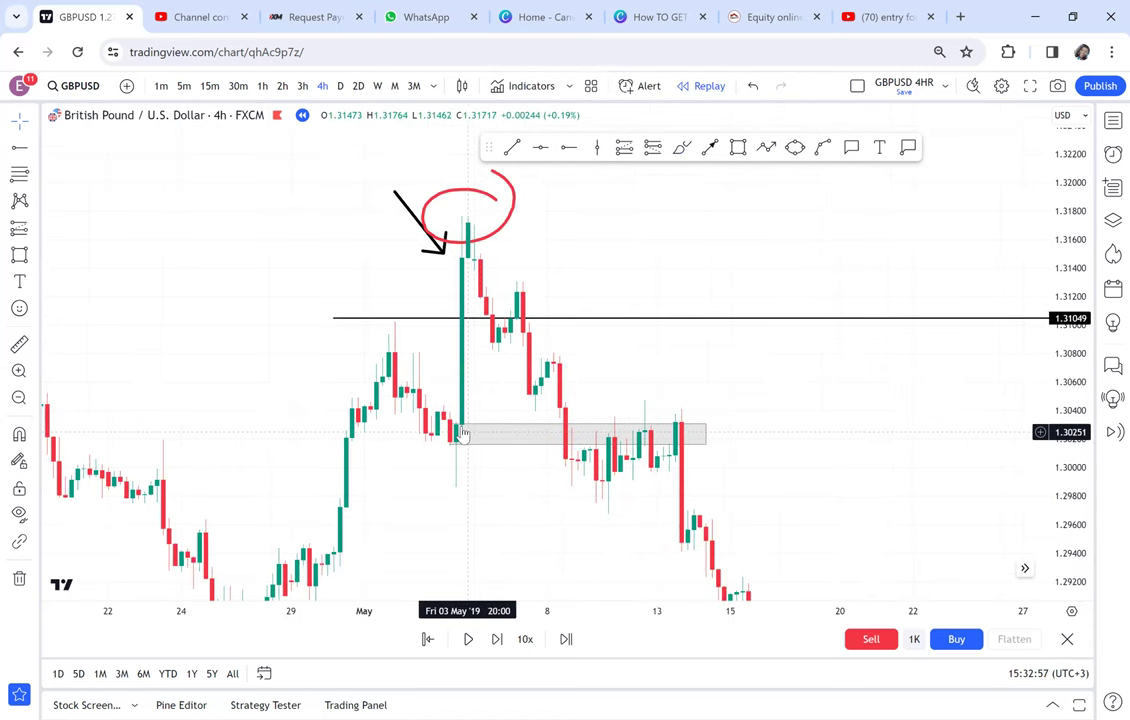
{"action": "left_click", "coordinate": [532, 431]}
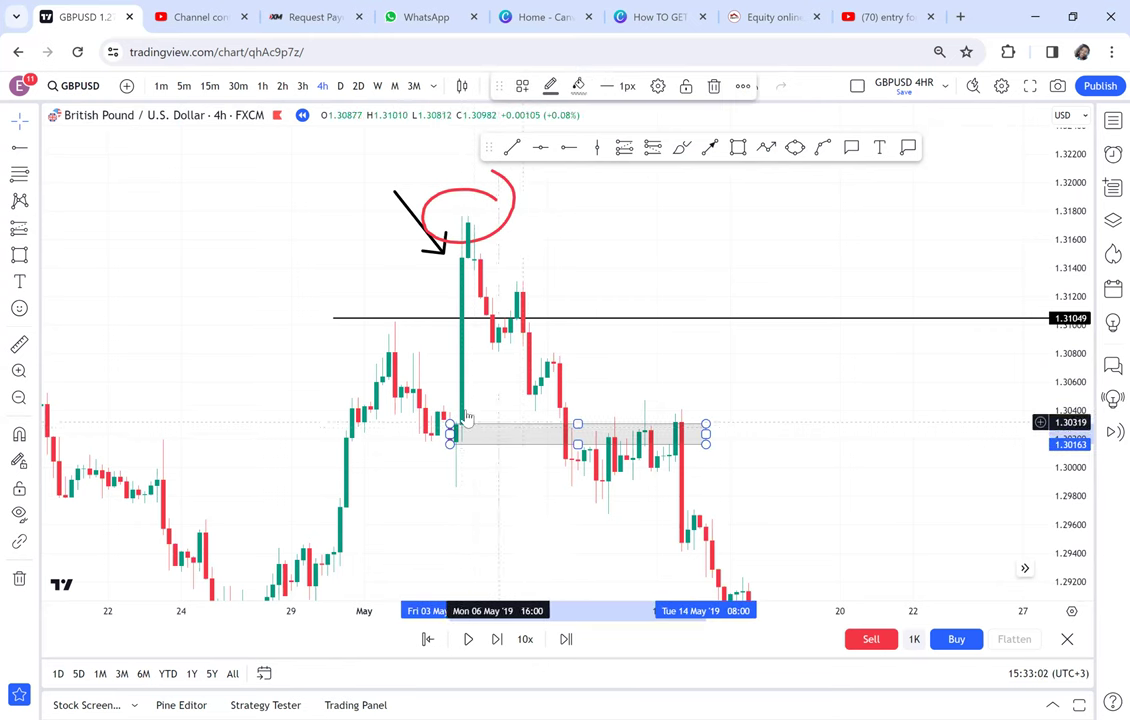
{"action": "left_click_drag", "start_coordinate": [486, 432], "coordinate": [362, 441]}
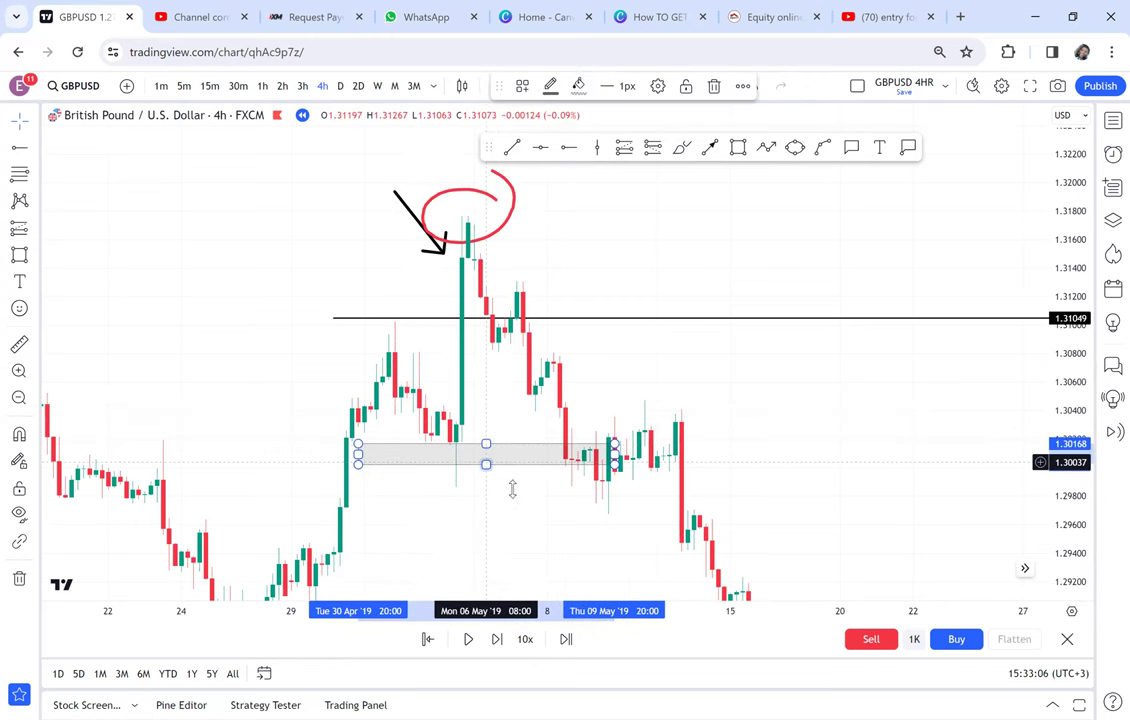
{"action": "left_click_drag", "start_coordinate": [512, 489], "coordinate": [513, 487]}
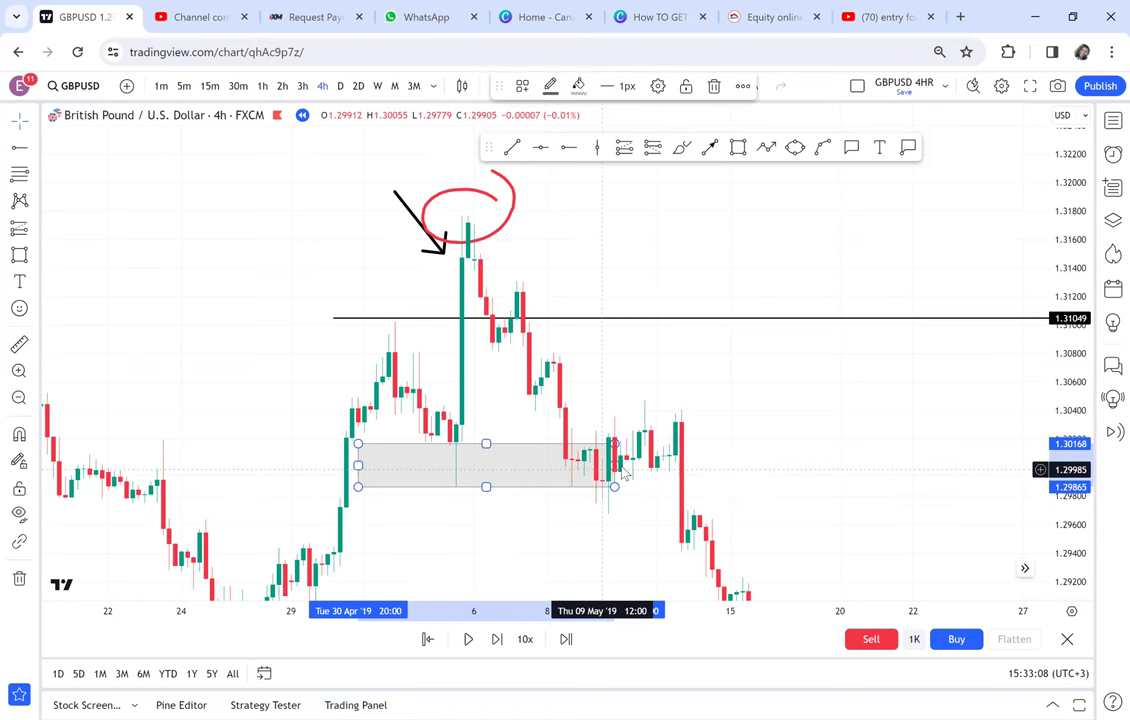
{"action": "left_click", "coordinate": [621, 468]}
{"action": "left_click_drag", "start_coordinate": [743, 473], "coordinate": [825, 421]}
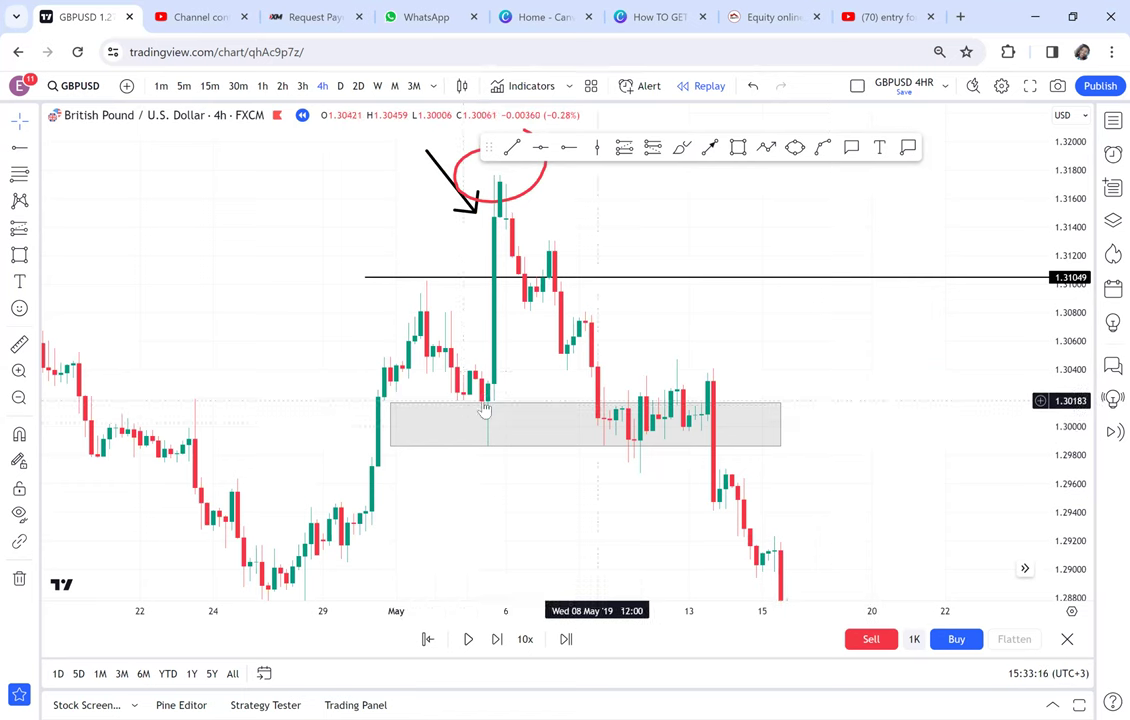
{"action": "left_click", "coordinate": [584, 404]}
{"action": "left_click", "coordinate": [441, 455]}
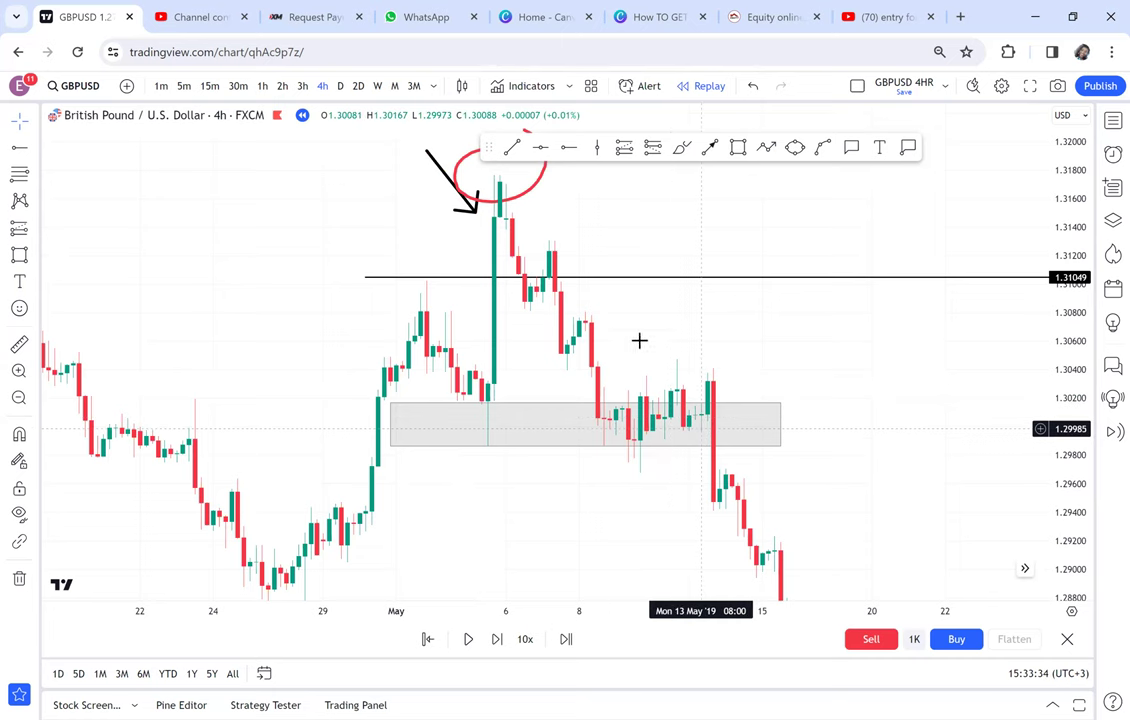
Draw a horizontal ray at 1.31528 from 27 March 2019 through the falling candles on the 4-hour chart.
{"action": "left_click_drag", "start_coordinate": [673, 332], "coordinate": [1073, 278]}
{"action": "scroll", "coordinate": [762, 343], "scroll_direction": "down", "scroll_amount": 4}
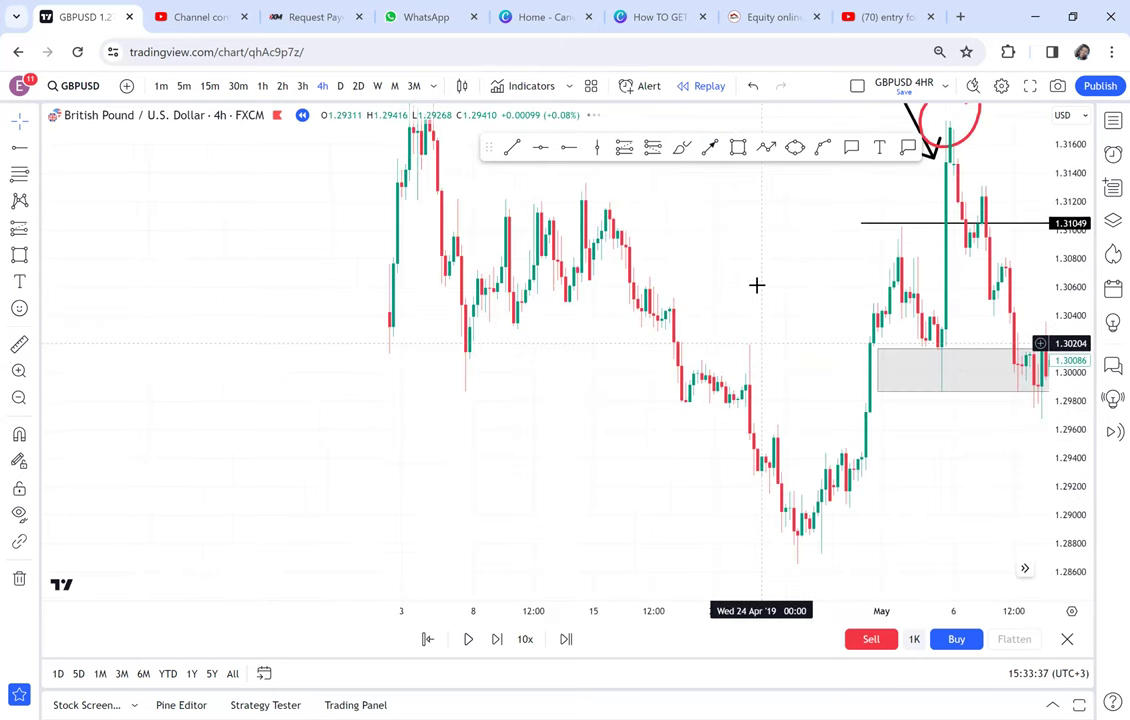
{"action": "scroll", "coordinate": [831, 396], "scroll_direction": "left", "scroll_amount": 2}
{"action": "scroll", "coordinate": [733, 390], "scroll_direction": "left", "scroll_amount": 2}
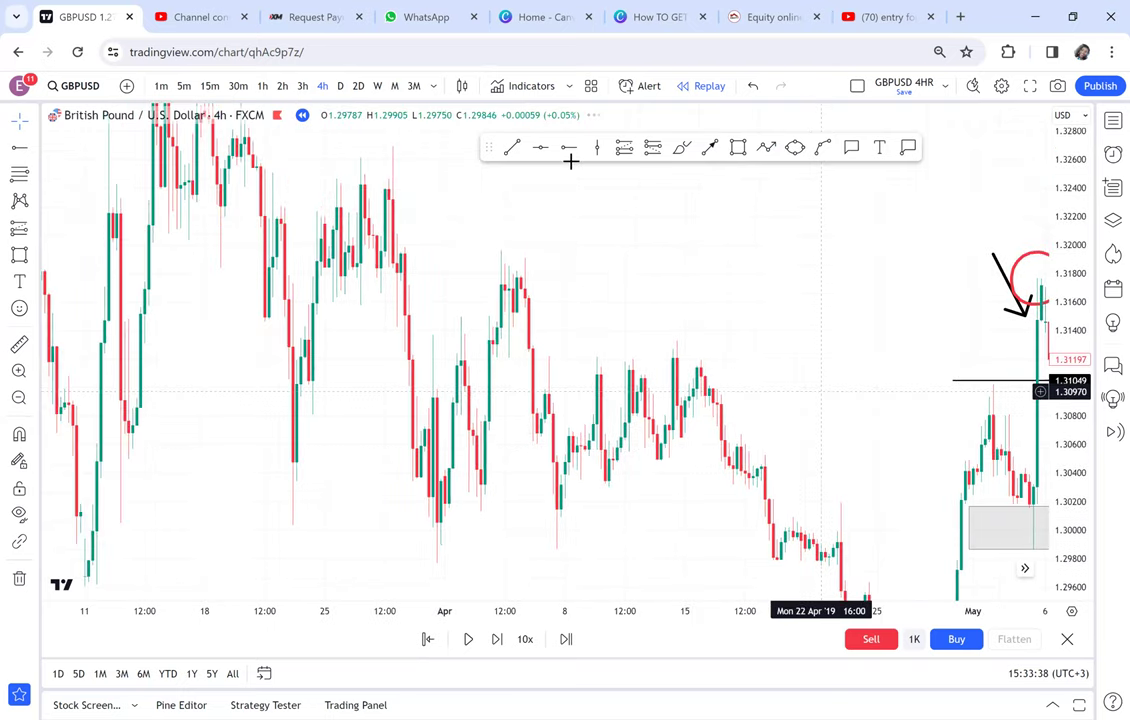
{"action": "scroll", "coordinate": [571, 158], "scroll_direction": "up", "scroll_amount": 2}
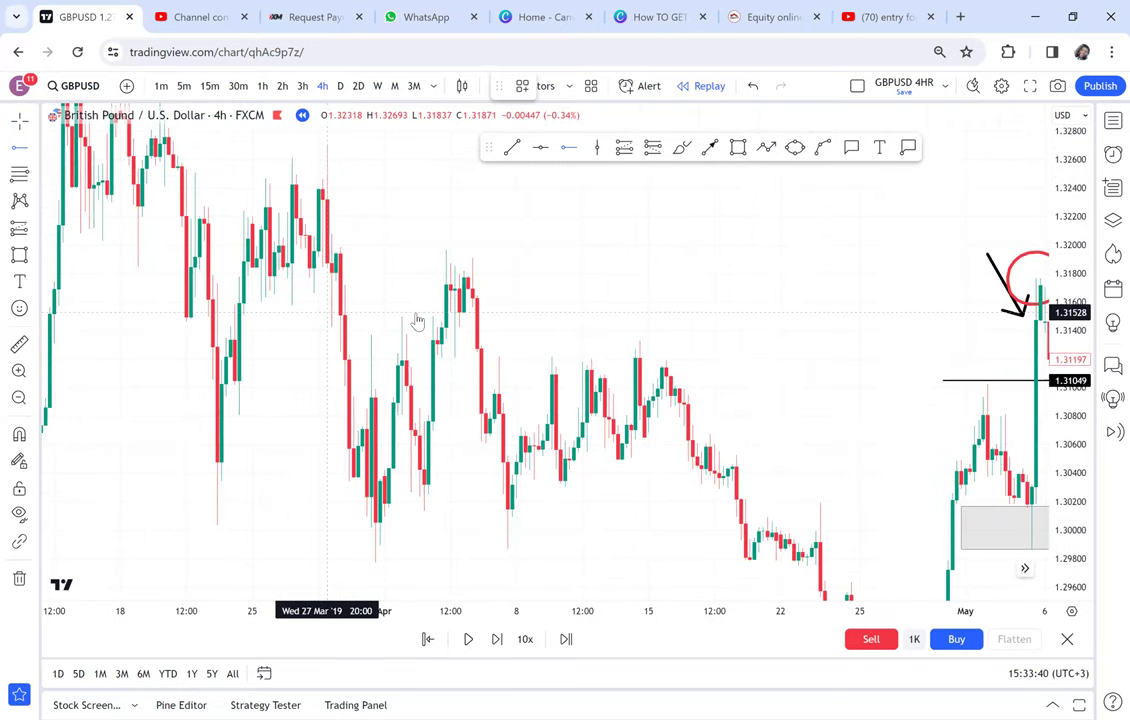
{"action": "left_click", "coordinate": [327, 312]}
Outline in red the early-April candle tops above the 1.31528 line, the area just beneath it and the lows at about 1.300.
{"action": "left_click", "coordinate": [682, 148]}
{"action": "mouse_move", "coordinate": [489, 255]}
{"action": "left_mouse_down"}
{"action": "mouse_move", "coordinate": [441, 293]}
{"action": "mouse_move", "coordinate": [499, 278]}
{"action": "mouse_move", "coordinate": [486, 233]}
{"action": "left_mouse_up"}
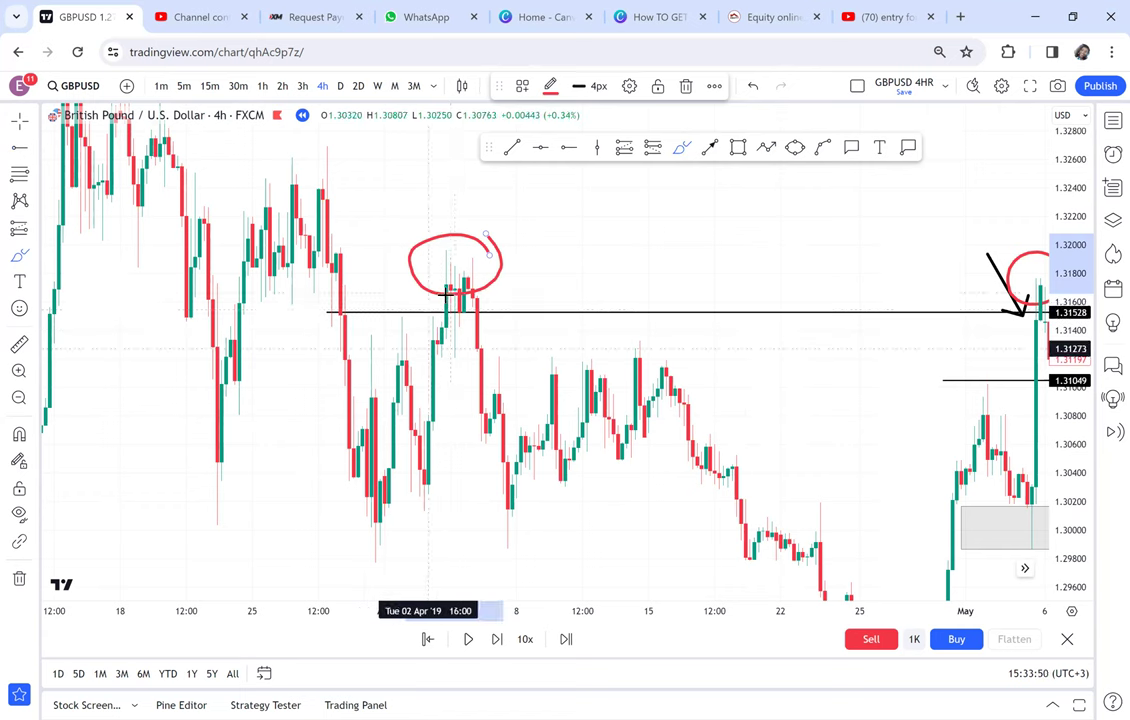
{"action": "mouse_move", "coordinate": [424, 328]}
{"action": "left_mouse_down"}
{"action": "mouse_move", "coordinate": [497, 310]}
{"action": "mouse_move", "coordinate": [537, 330]}
{"action": "left_mouse_up"}
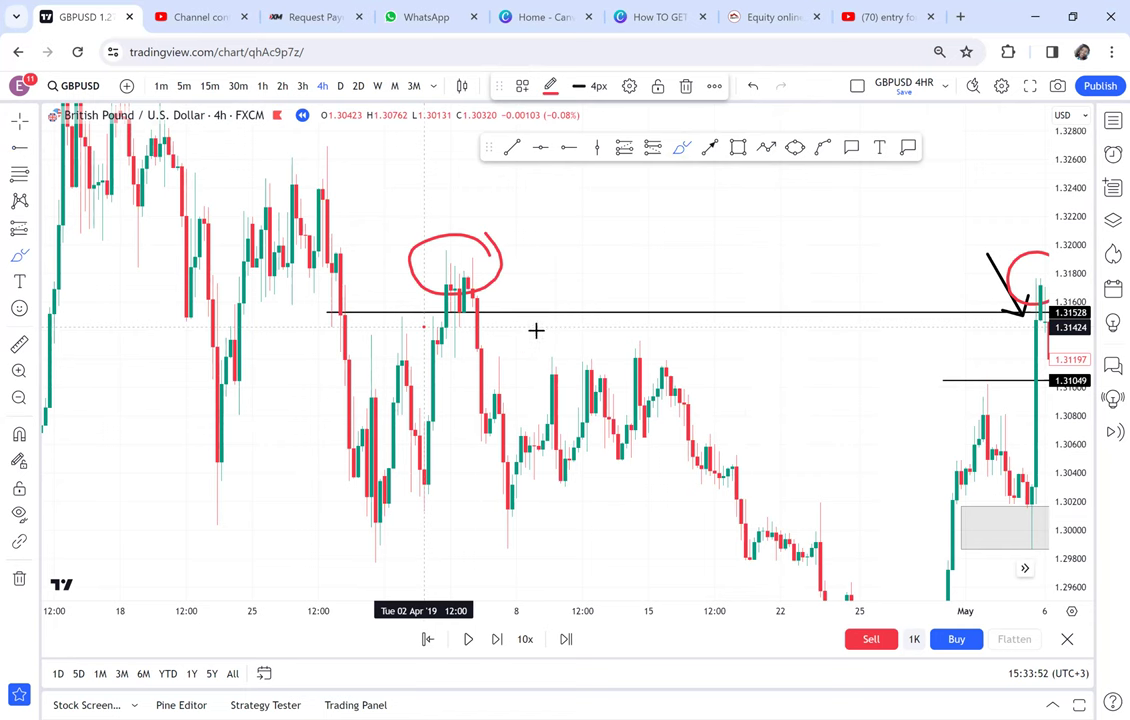
{"action": "left_click_drag", "start_coordinate": [448, 345], "coordinate": [424, 341]}
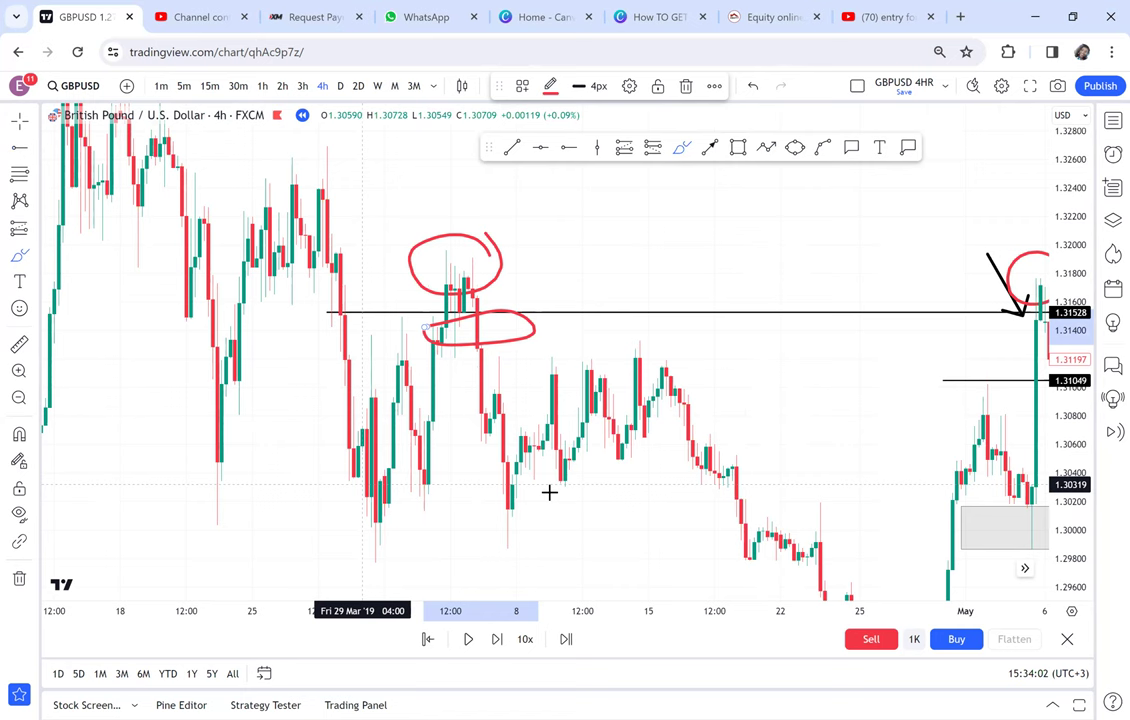
{"action": "mouse_move", "coordinate": [311, 518]}
{"action": "left_mouse_down"}
{"action": "mouse_move", "coordinate": [456, 518]}
{"action": "mouse_move", "coordinate": [600, 545]}
{"action": "left_mouse_up"}
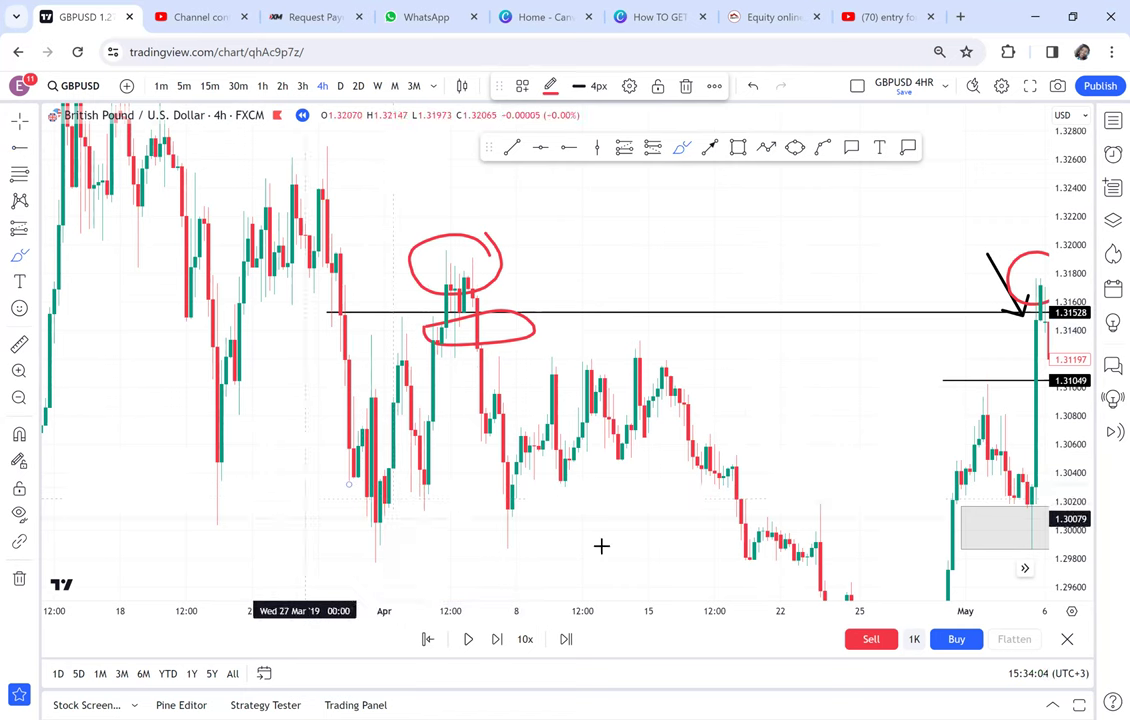
{"action": "mouse_move", "coordinate": [456, 573]}
{"action": "left_mouse_down"}
{"action": "mouse_move", "coordinate": [335, 552]}
{"action": "mouse_move", "coordinate": [336, 518]}
{"action": "left_mouse_up"}
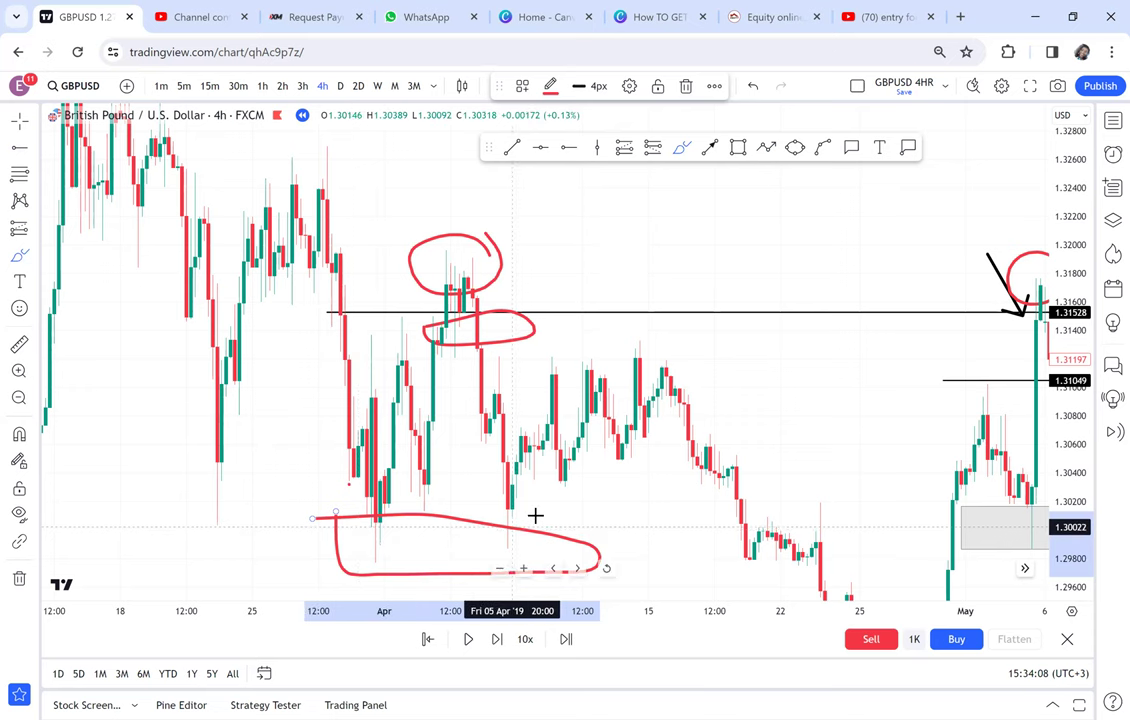
Switch the chart to the monthly timeframe and examine the drawn daily candles with their arrows and wick zones.
{"action": "left_click", "coordinate": [396, 86]}
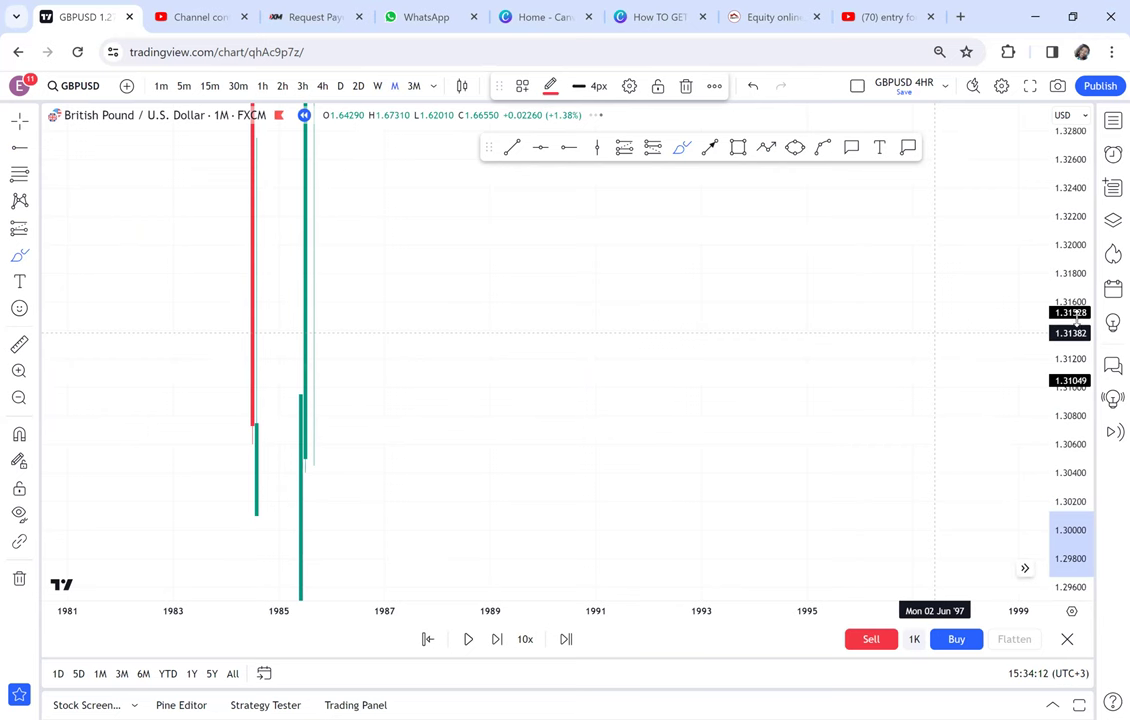
{"action": "left_click", "coordinate": [567, 148]}
{"action": "left_click", "coordinate": [754, 291]}
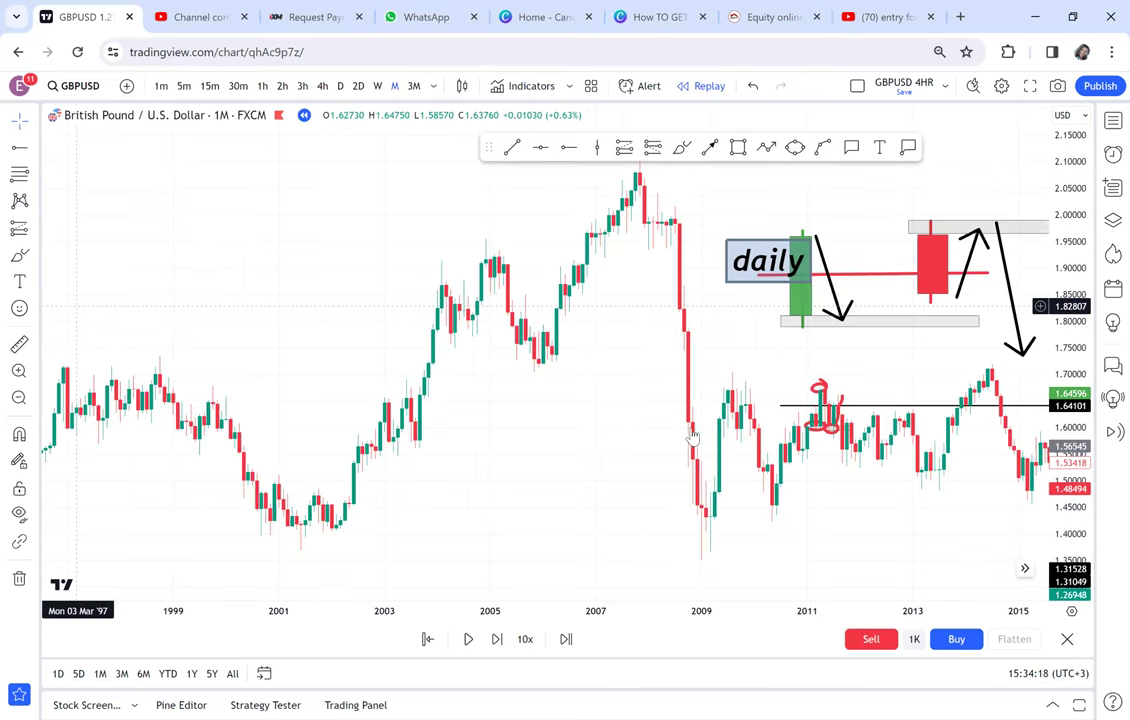
{"action": "left_click_drag", "start_coordinate": [692, 437], "coordinate": [406, 417]}
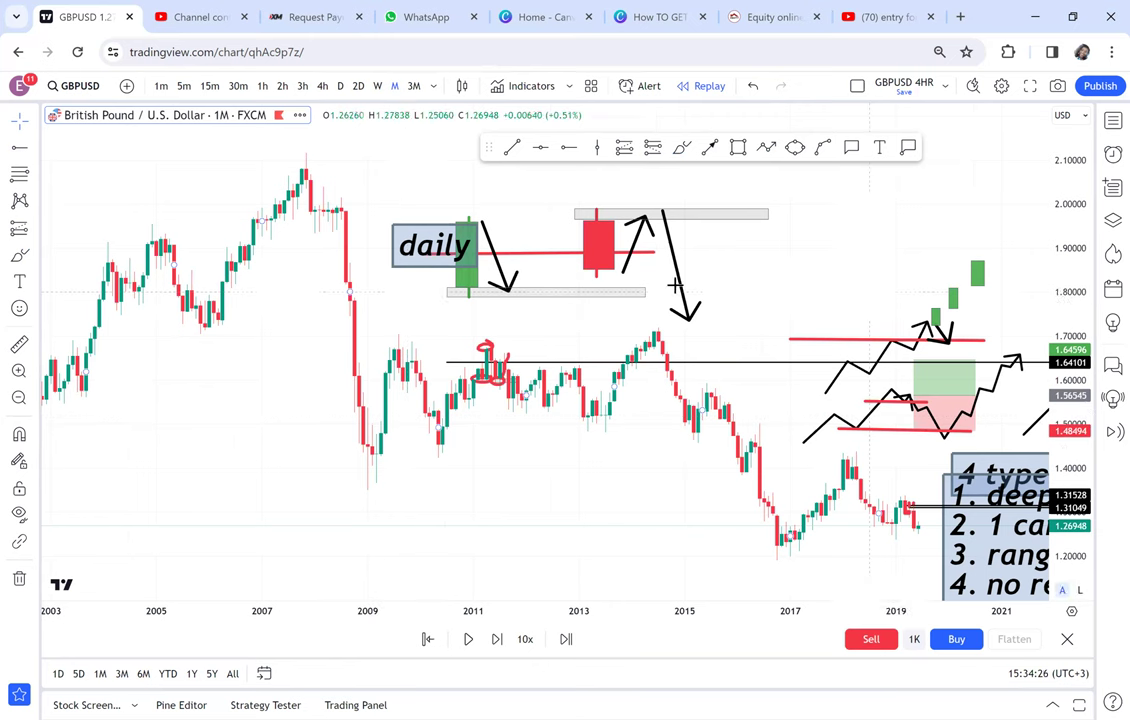
{"action": "scroll", "coordinate": [802, 242], "scroll_direction": "up", "scroll_amount": 3}
{"action": "left_click_drag", "start_coordinate": [793, 243], "coordinate": [888, 399]}
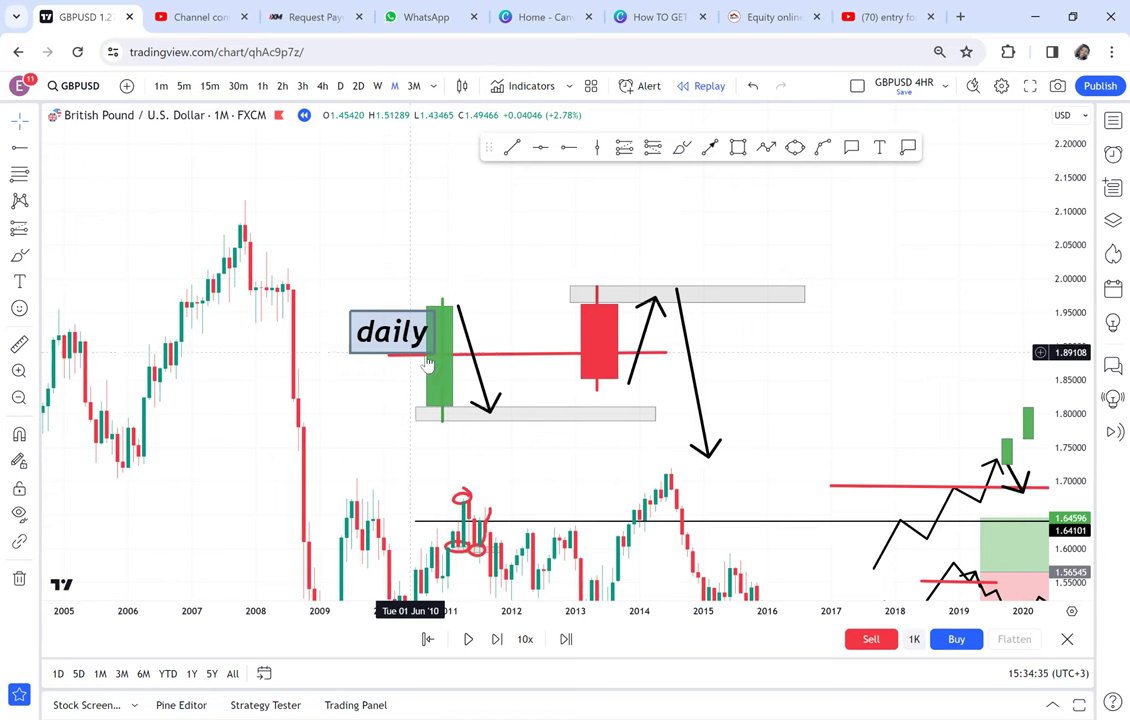
Switch the chart to the daily timeframe and draw a horizontal ray at 1.39702 from 29 March 2018, beneath the early-April lows.
{"action": "left_click", "coordinate": [340, 86]}
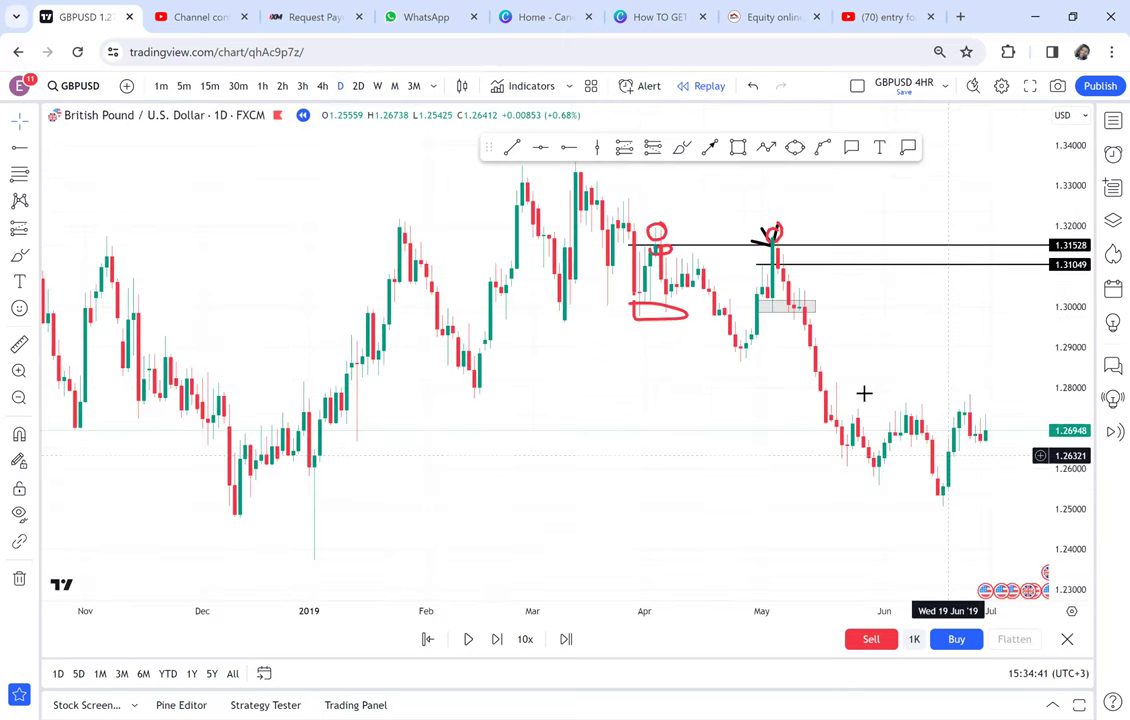
{"action": "scroll", "coordinate": [863, 444], "scroll_direction": "down", "scroll_amount": 3}
{"action": "left_click_drag", "start_coordinate": [503, 399], "coordinate": [619, 335]}
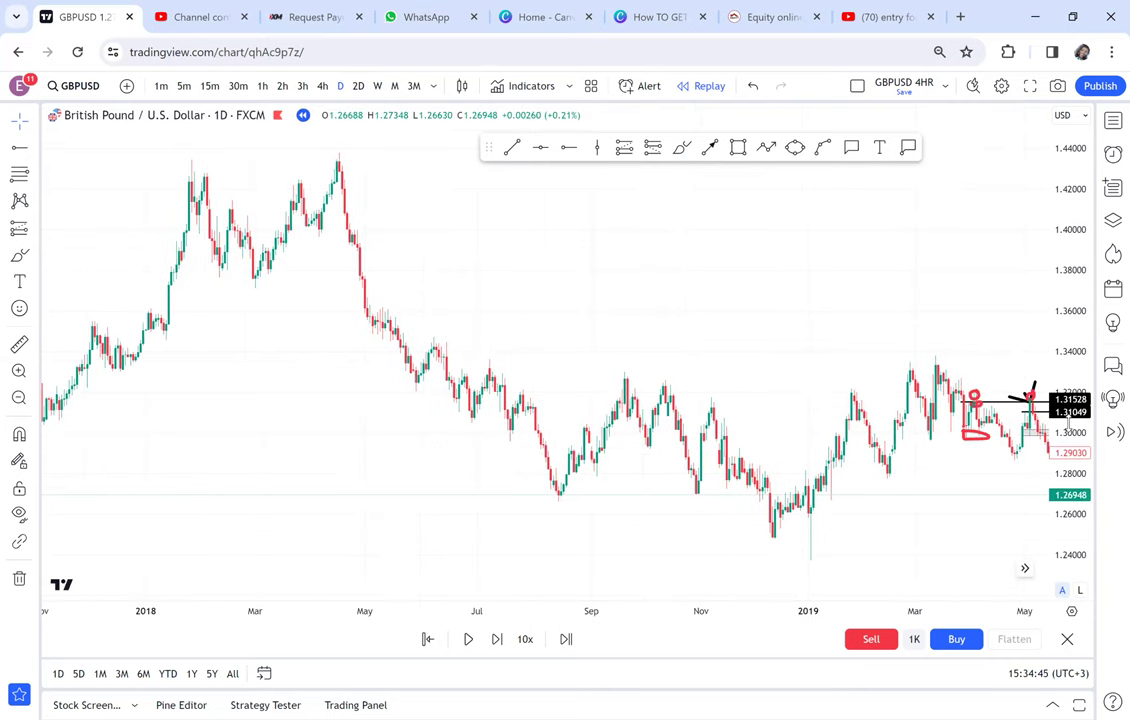
{"action": "scroll", "coordinate": [651, 479], "scroll_direction": "up", "scroll_amount": 3}
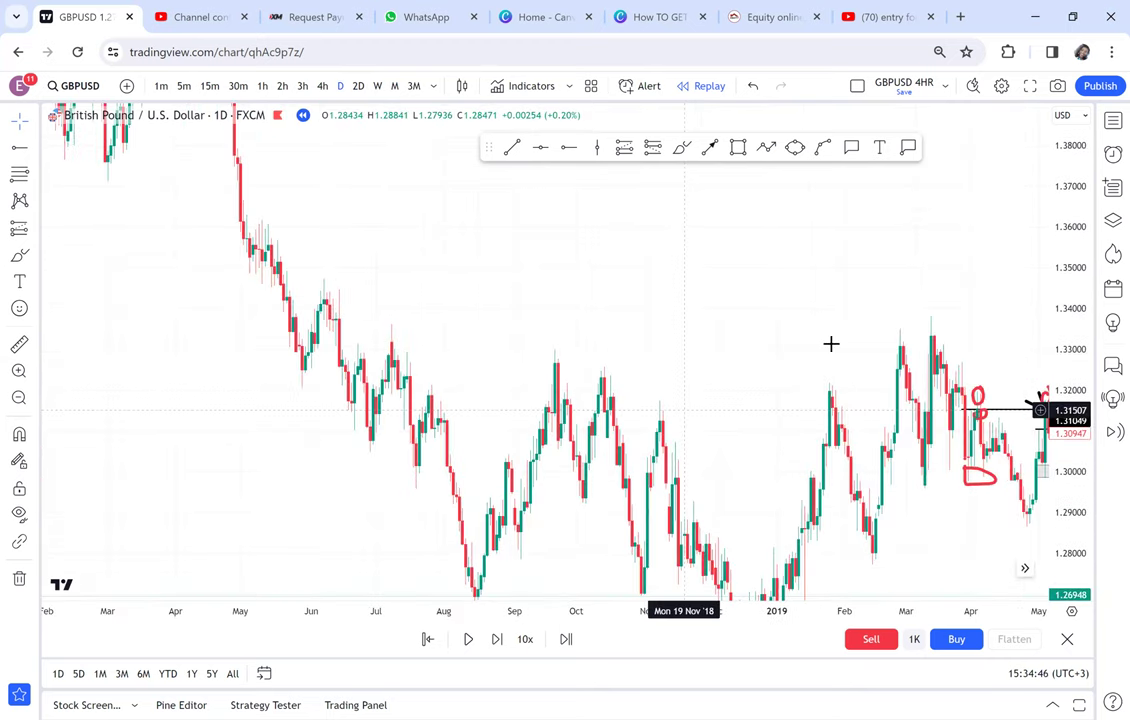
{"action": "scroll", "coordinate": [838, 347], "scroll_direction": "up", "scroll_amount": 1}
{"action": "scroll", "coordinate": [699, 268], "scroll_direction": "up", "scroll_amount": 2}
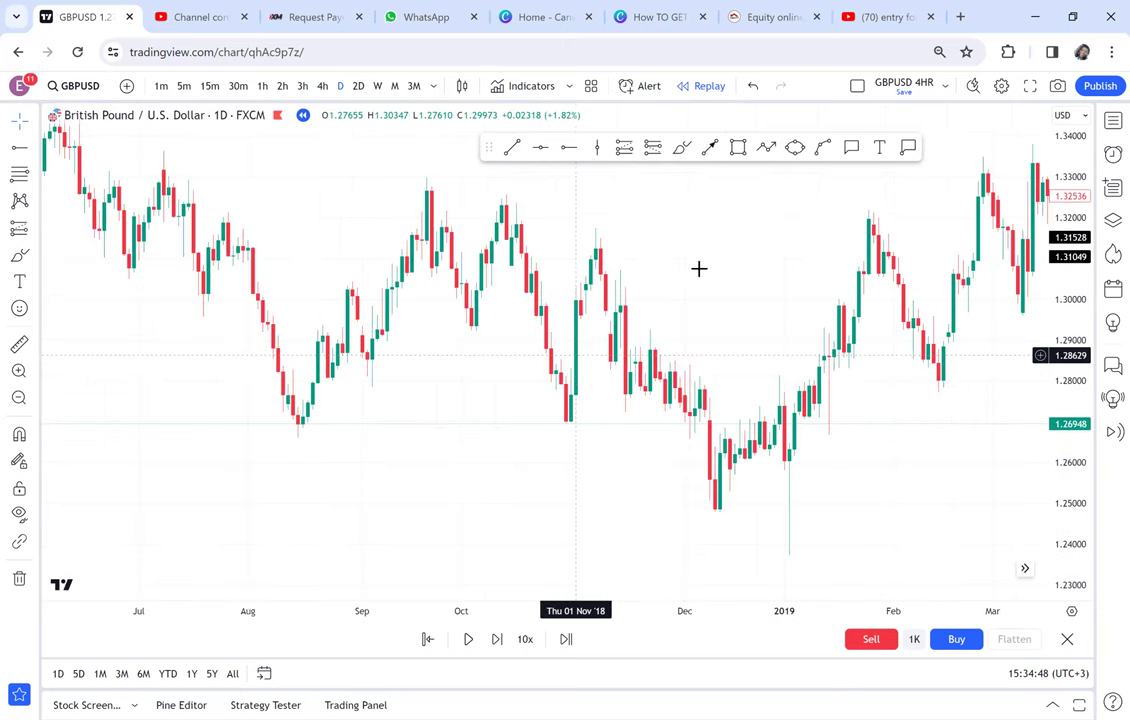
{"action": "left_click_drag", "start_coordinate": [699, 268], "coordinate": [926, 527]}
{"action": "scroll", "coordinate": [833, 385], "scroll_direction": "up", "scroll_amount": 3}
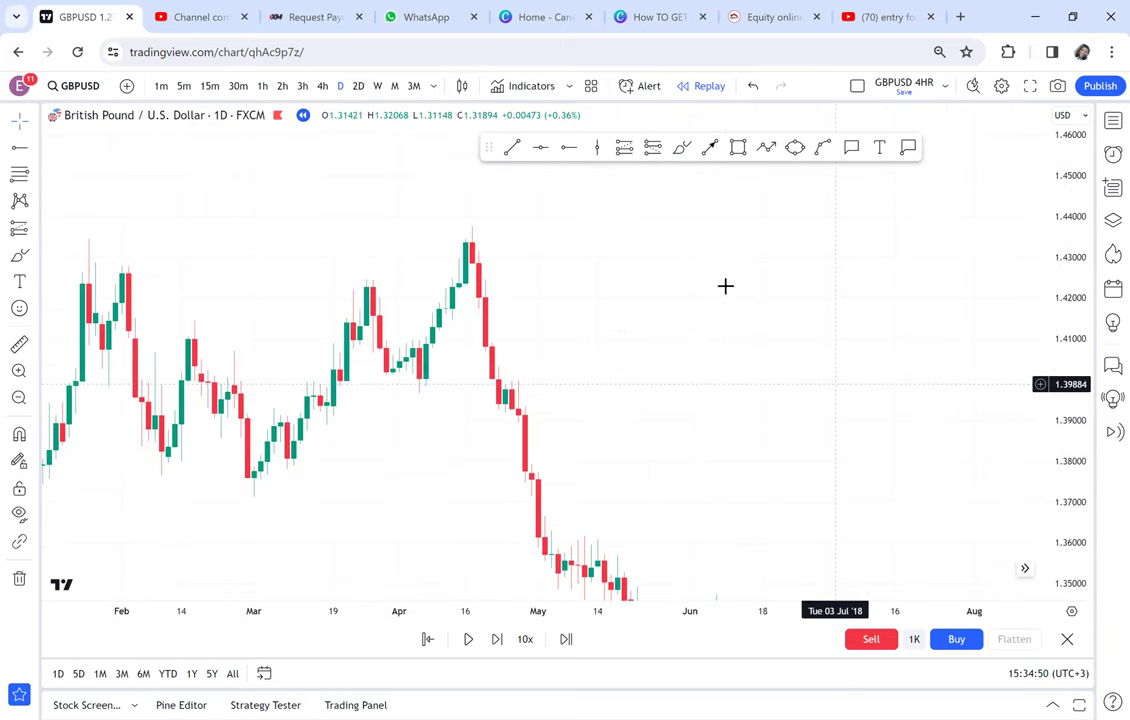
{"action": "left_click_drag", "start_coordinate": [725, 286], "coordinate": [799, 303]}
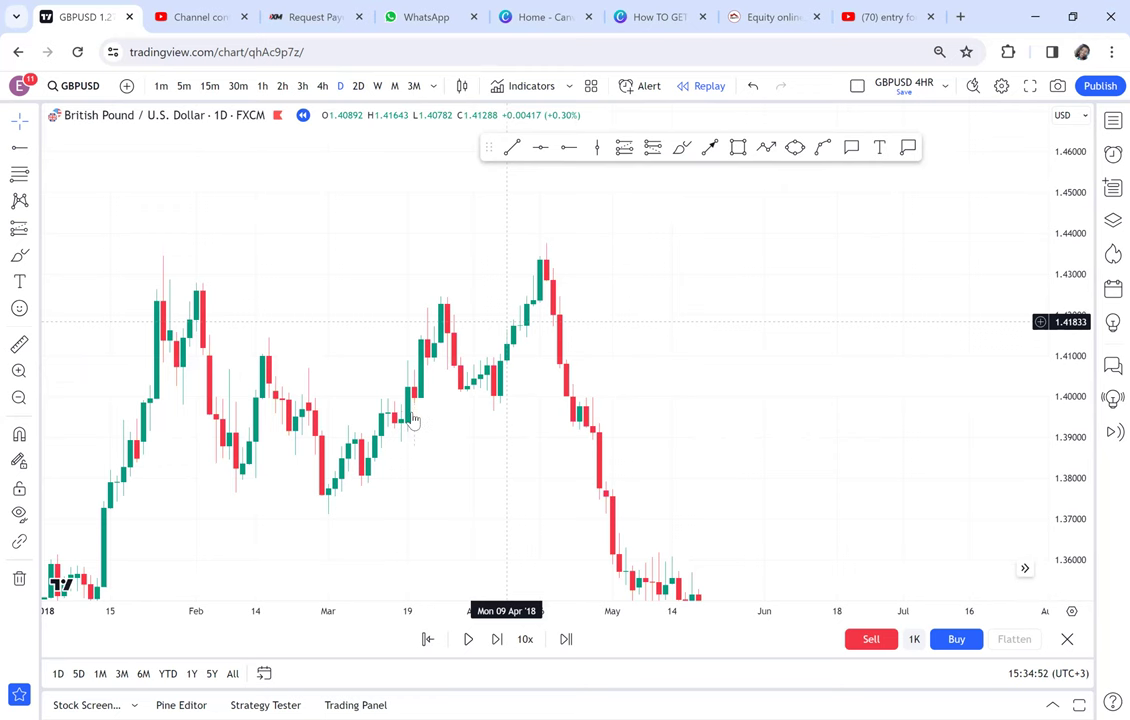
{"action": "left_click", "coordinate": [568, 148]}
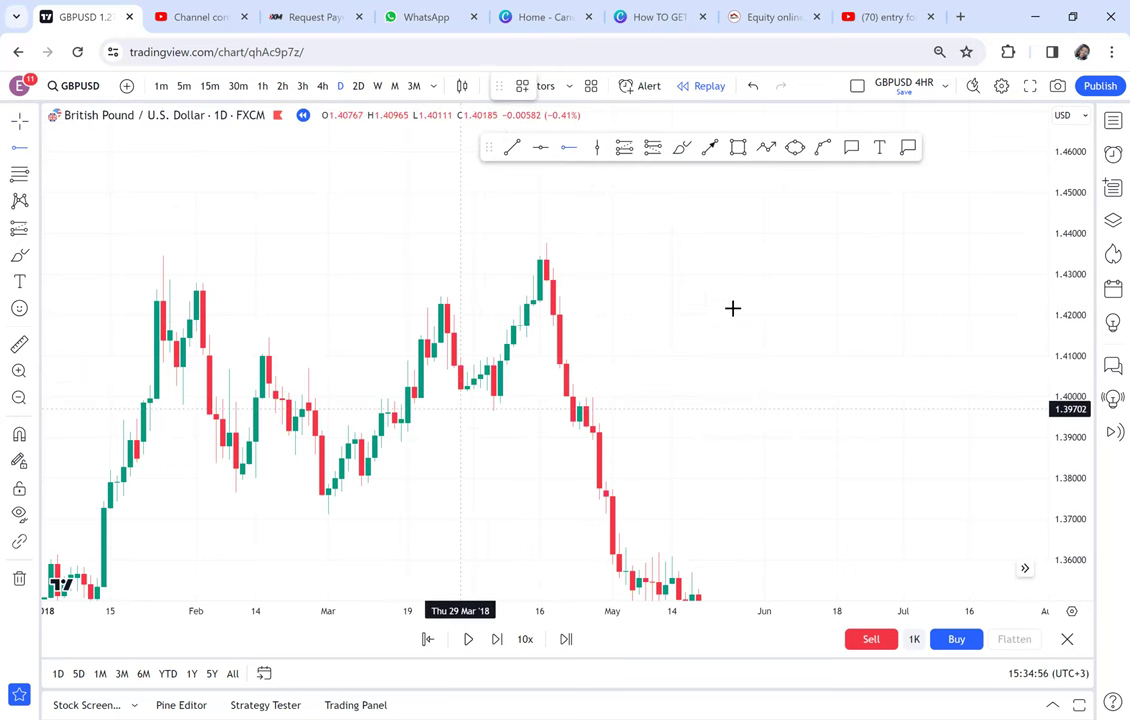
{"action": "left_click", "coordinate": [460, 409]}
Circle in red the small late-April 2018 candles sitting on the 1.39702 line.
{"action": "scroll", "coordinate": [733, 308], "scroll_direction": "up", "scroll_amount": 2}
{"action": "left_click_drag", "start_coordinate": [680, 312], "coordinate": [772, 283]}
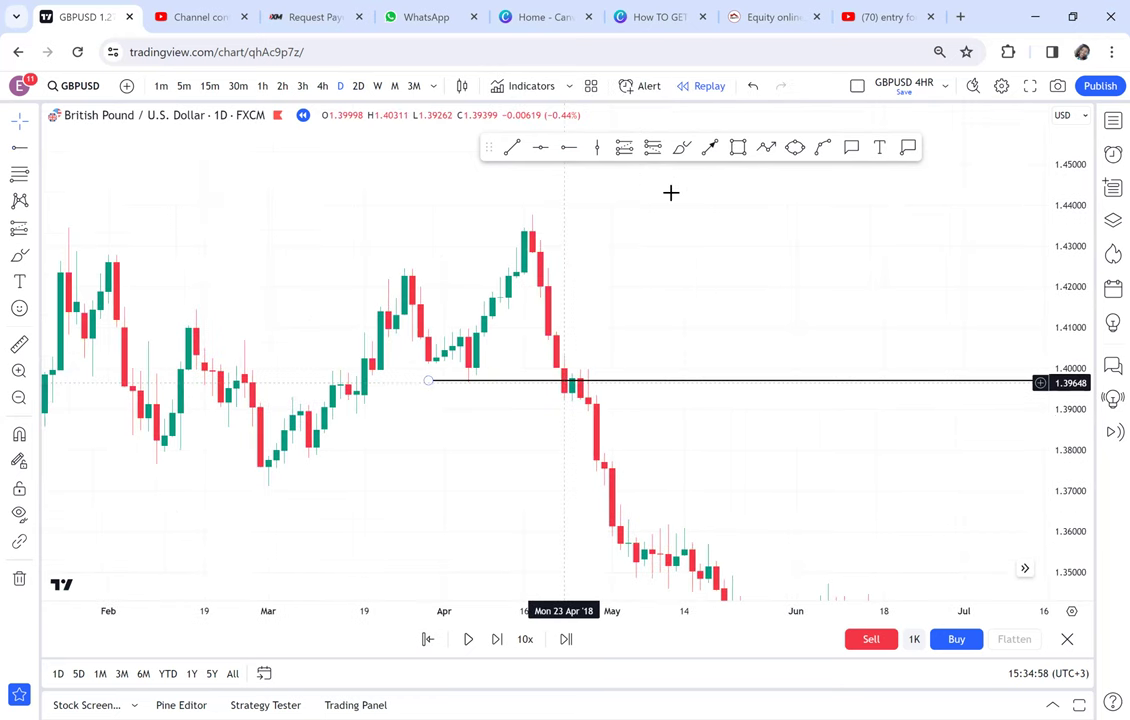
{"action": "left_click", "coordinate": [681, 147]}
{"action": "mouse_move", "coordinate": [540, 376]}
{"action": "left_mouse_down"}
{"action": "mouse_move", "coordinate": [580, 378]}
{"action": "mouse_move", "coordinate": [600, 361]}
{"action": "mouse_move", "coordinate": [588, 347]}
{"action": "left_mouse_up"}
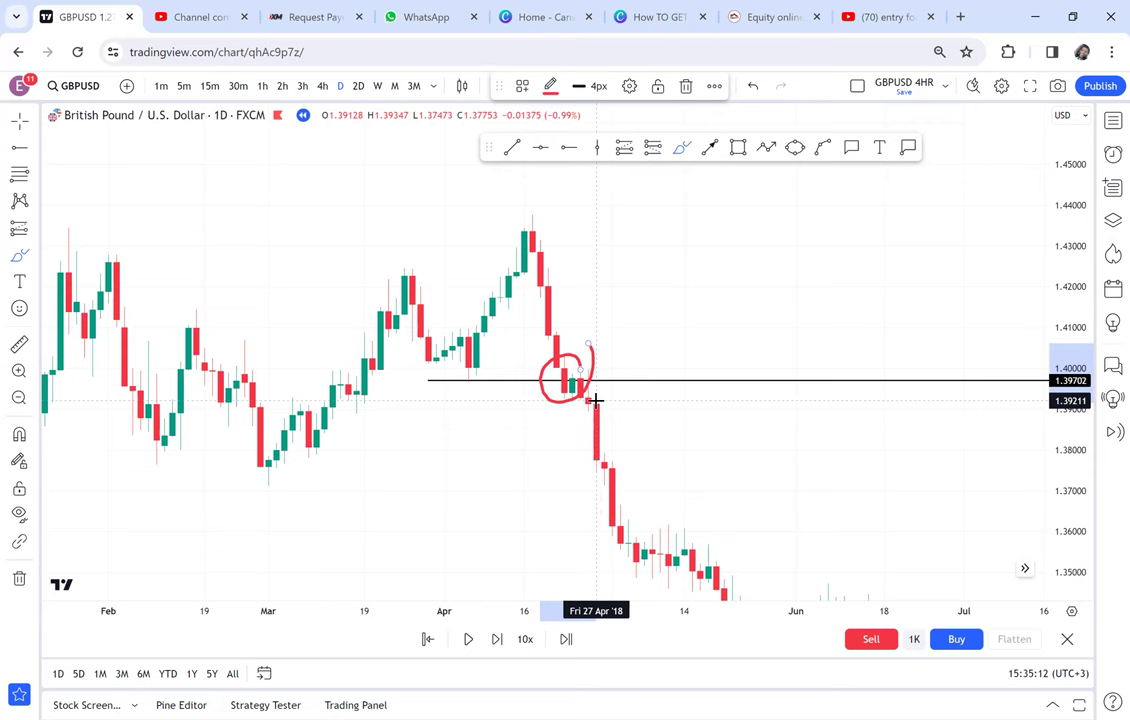
Switch the chart to the monthly timeframe and remove all drawings from it.
{"action": "left_click", "coordinate": [395, 86]}
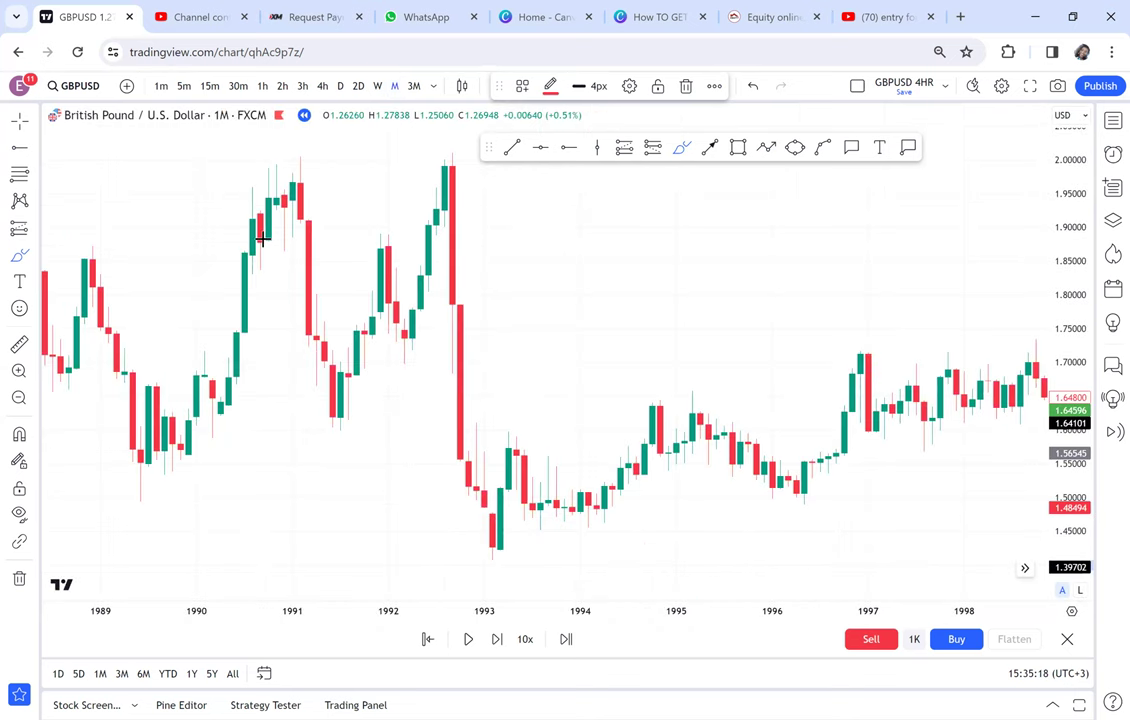
{"action": "left_click", "coordinate": [568, 149]}
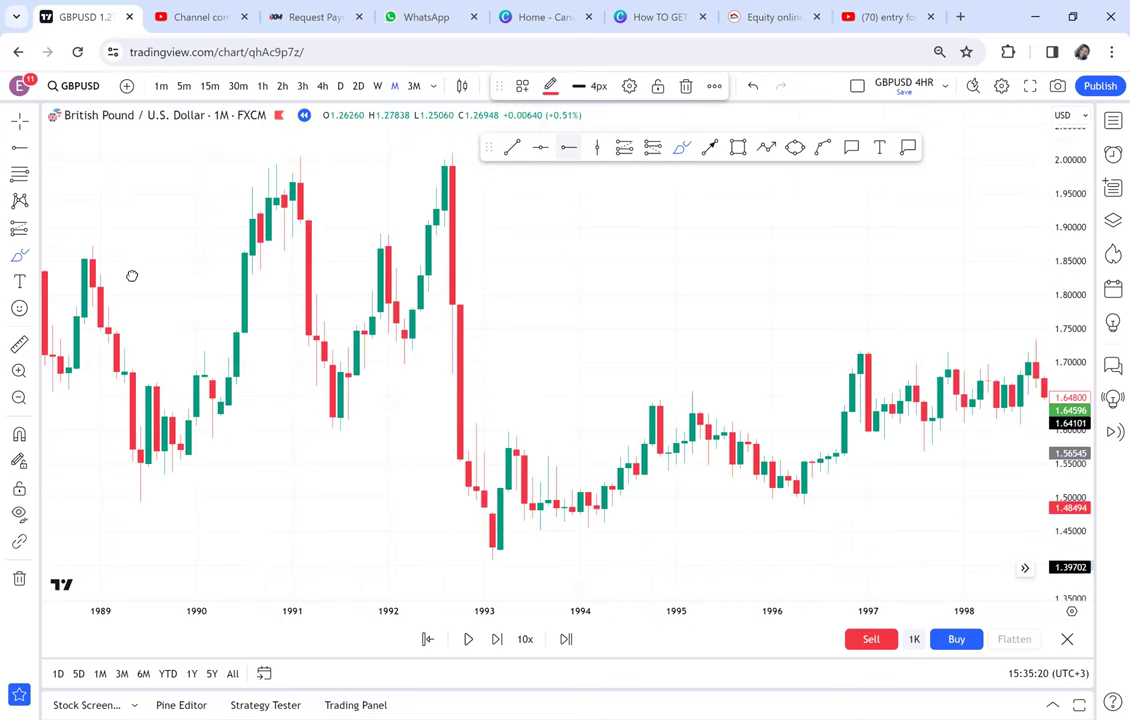
{"action": "left_click_drag", "start_coordinate": [911, 411], "coordinate": [5, 401]}
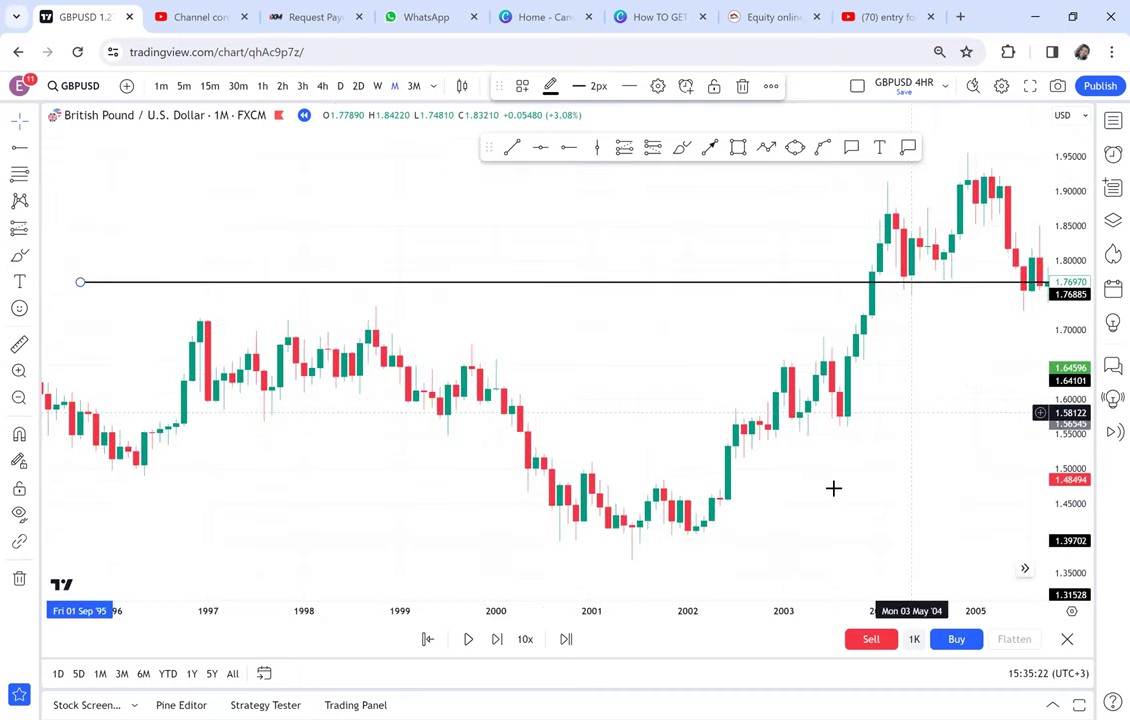
{"action": "scroll", "coordinate": [833, 488], "scroll_direction": "right", "scroll_amount": 8}
{"action": "scroll", "coordinate": [831, 395], "scroll_direction": "right", "scroll_amount": 5}
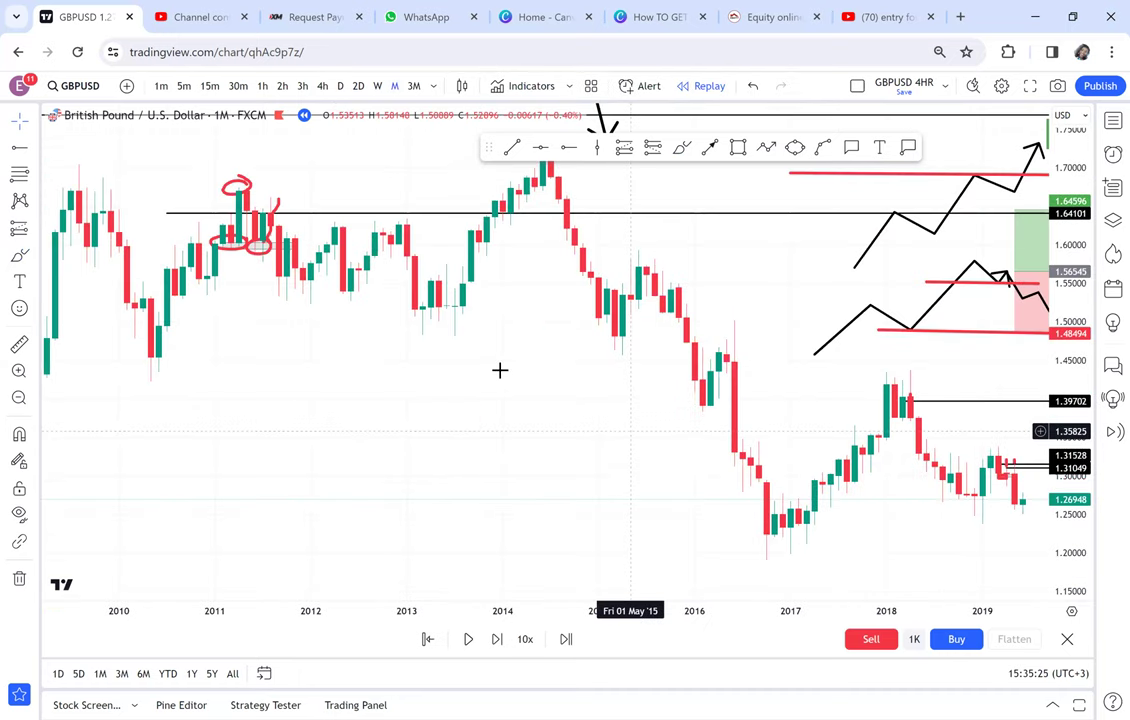
{"action": "scroll", "coordinate": [500, 370], "scroll_direction": "right", "scroll_amount": 3}
{"action": "left_click_drag", "start_coordinate": [1080, 516], "coordinate": [1038, 374]}
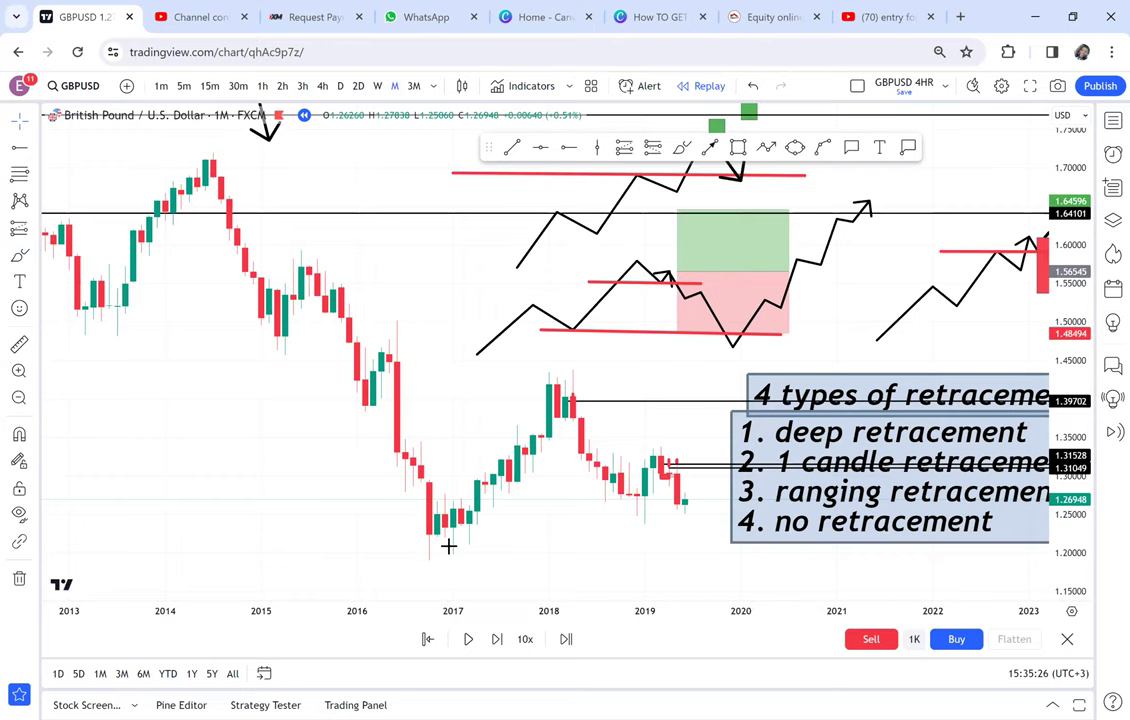
{"action": "left_click", "coordinate": [17, 580]}
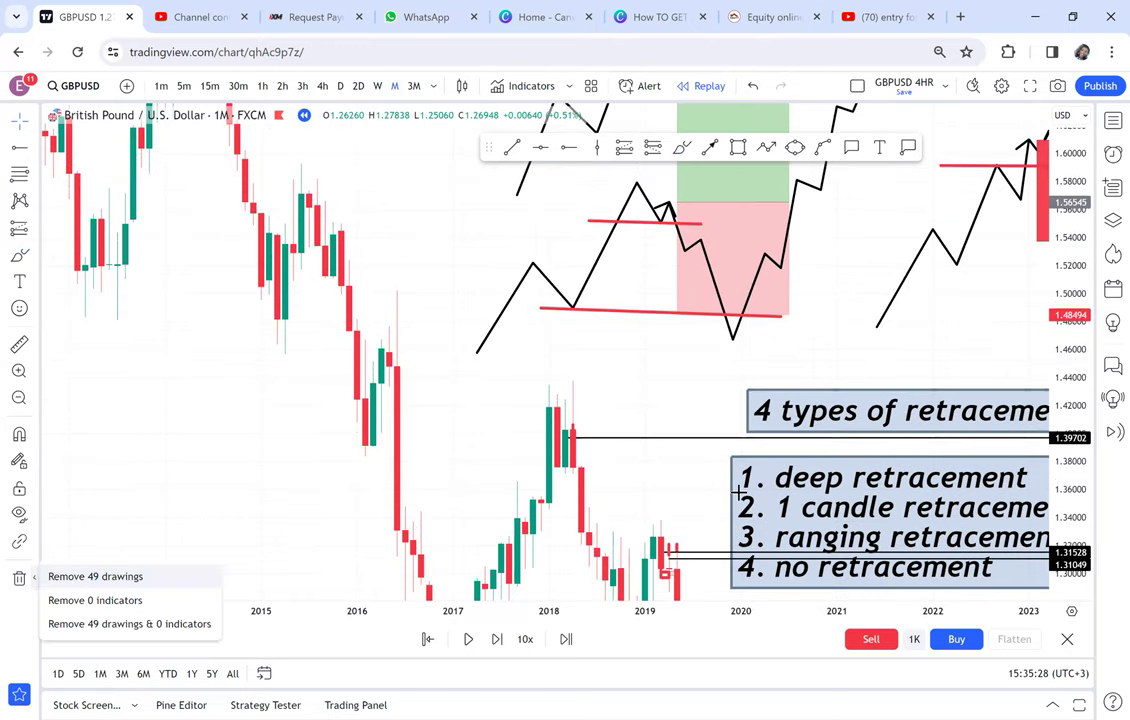
Draw a grey rectangle from November 2018 to November 2019 covering the lower wicks, from 1.26266 down to about 1.237.
{"action": "left_click_drag", "start_coordinate": [742, 580], "coordinate": [885, 345]}
{"action": "scroll", "coordinate": [877, 339], "scroll_direction": "up", "scroll_amount": 3}
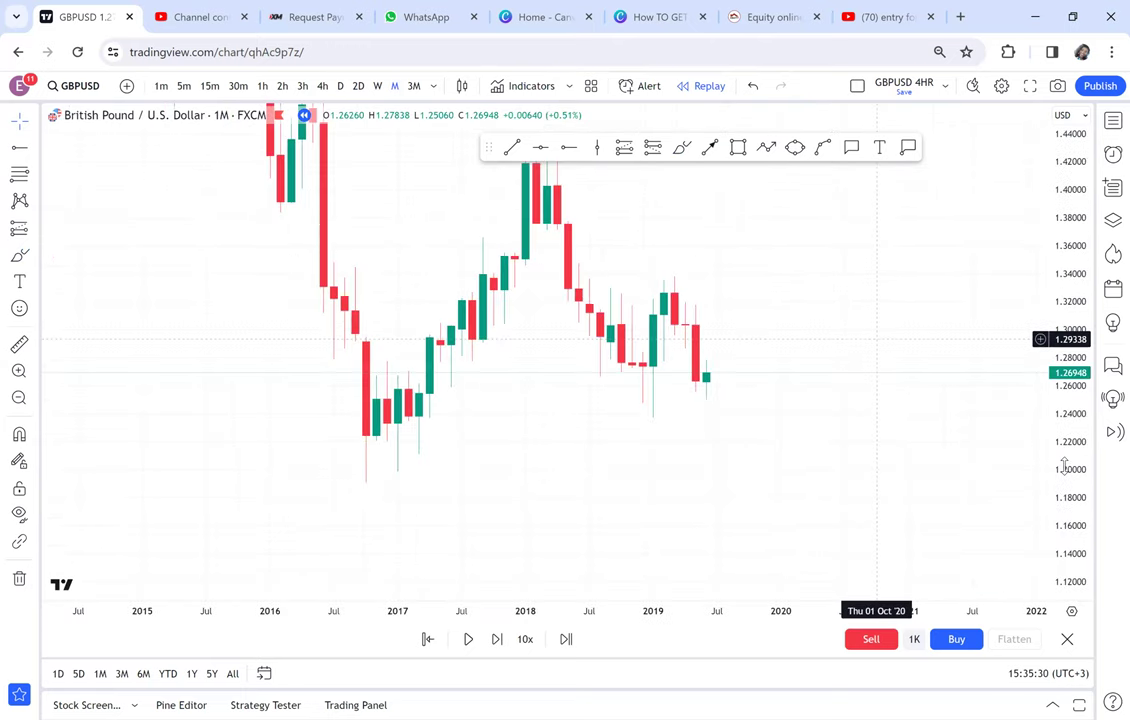
{"action": "left_click_drag", "start_coordinate": [1064, 482], "coordinate": [1046, 321]}
{"action": "left_click_drag", "start_coordinate": [748, 291], "coordinate": [768, 338]}
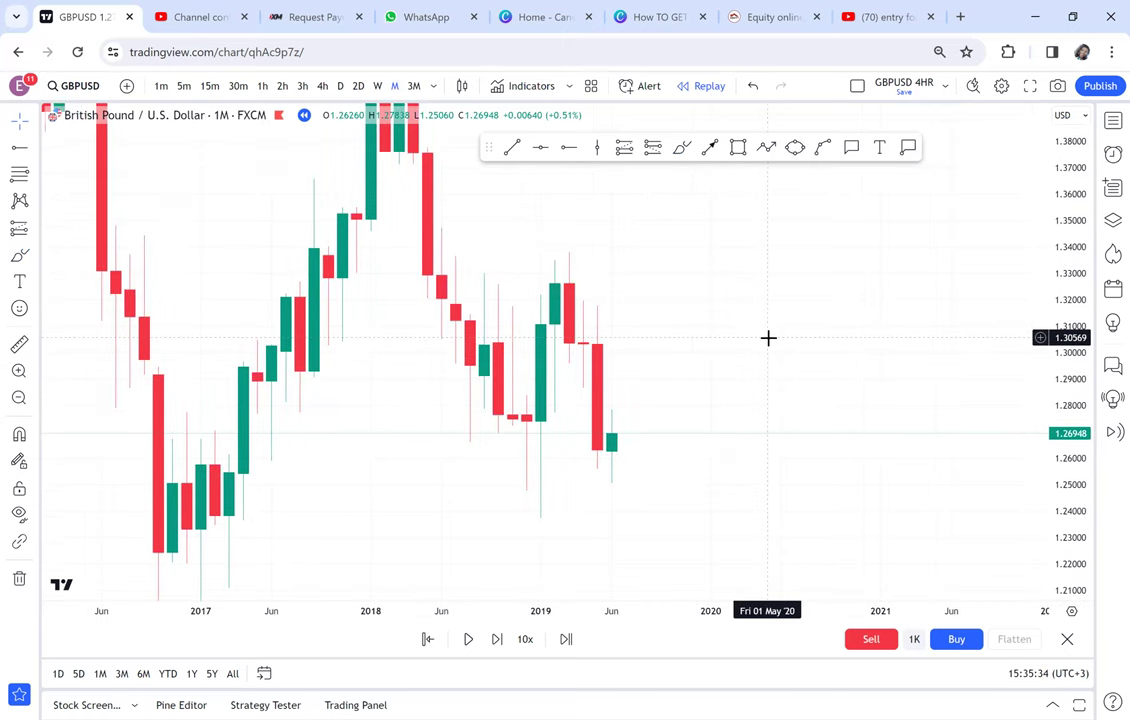
{"action": "scroll", "coordinate": [743, 345], "scroll_direction": "up", "scroll_amount": 1}
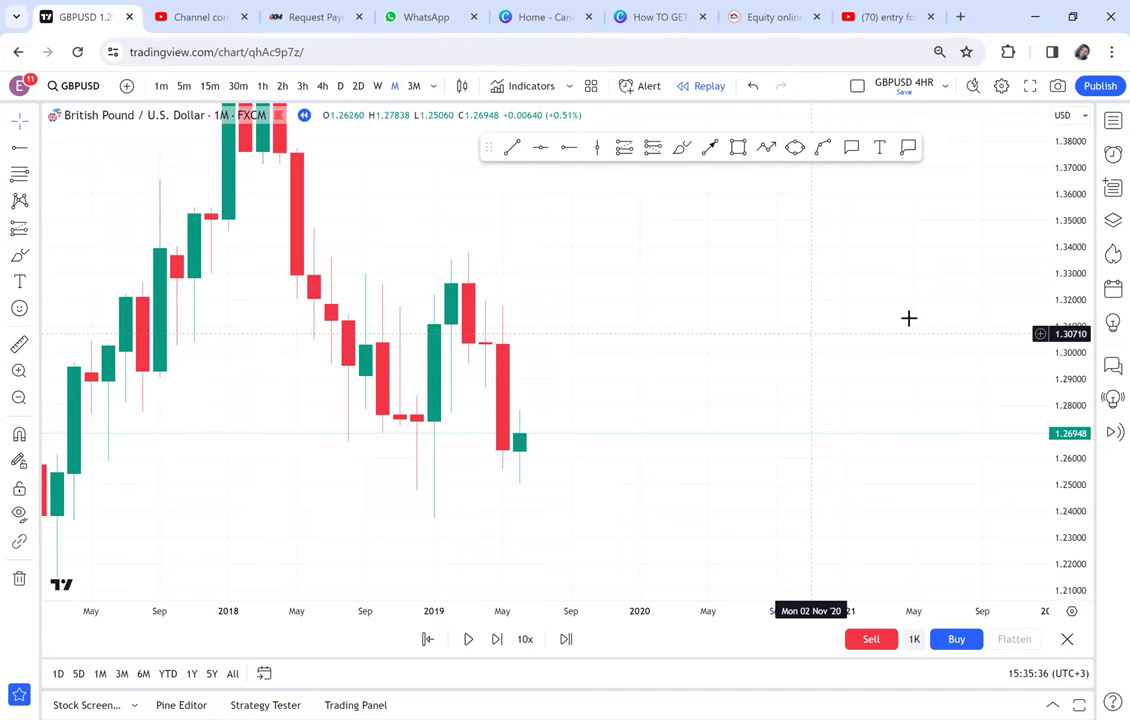
{"action": "scroll", "coordinate": [908, 318], "scroll_direction": "left", "scroll_amount": 3}
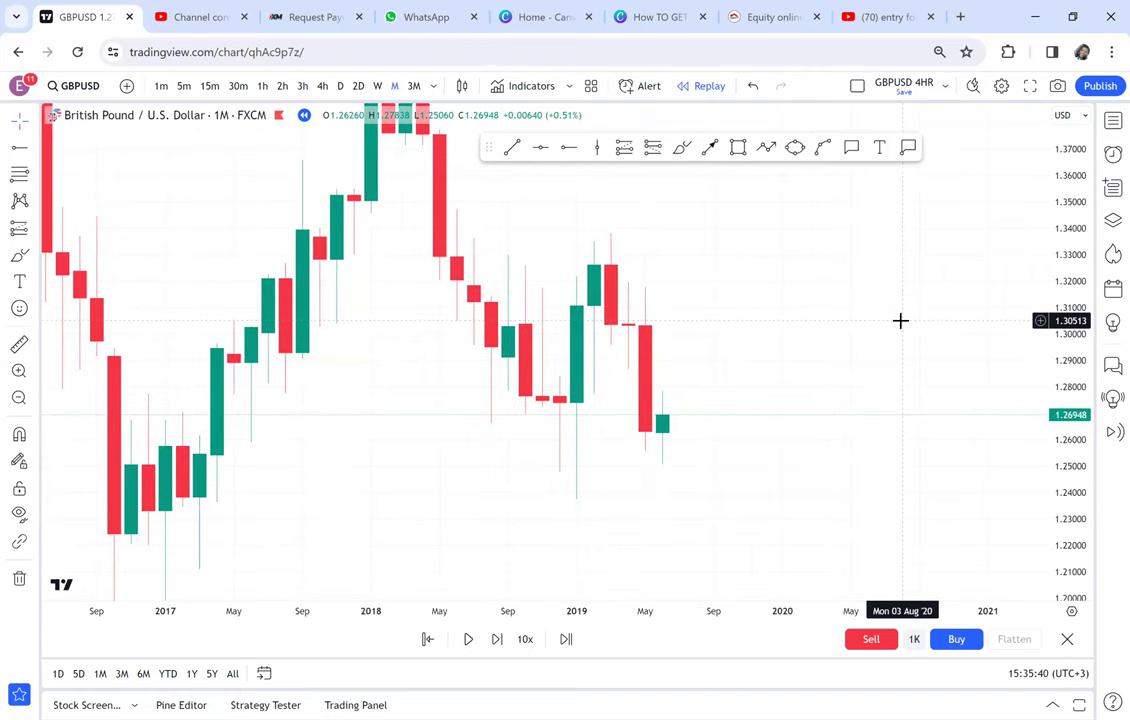
{"action": "left_click", "coordinate": [739, 151]}
{"action": "left_click", "coordinate": [540, 432]}
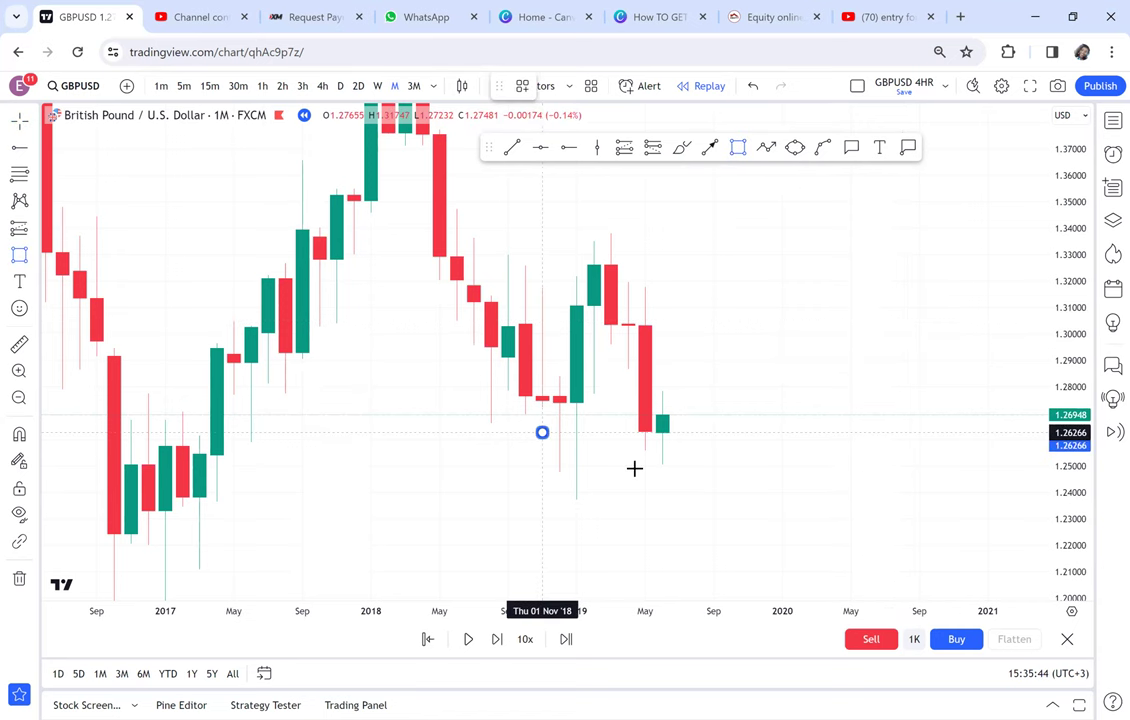
{"action": "left_click", "coordinate": [748, 500]}
Draw a grey rectangle over the early-2019 upper wicks between 1.33831 and 1.32594, from August 2018 to December 2019.
{"action": "left_click_drag", "start_coordinate": [826, 370], "coordinate": [842, 407]}
{"action": "left_click", "coordinate": [738, 149]}
{"action": "left_click", "coordinate": [507, 269]}
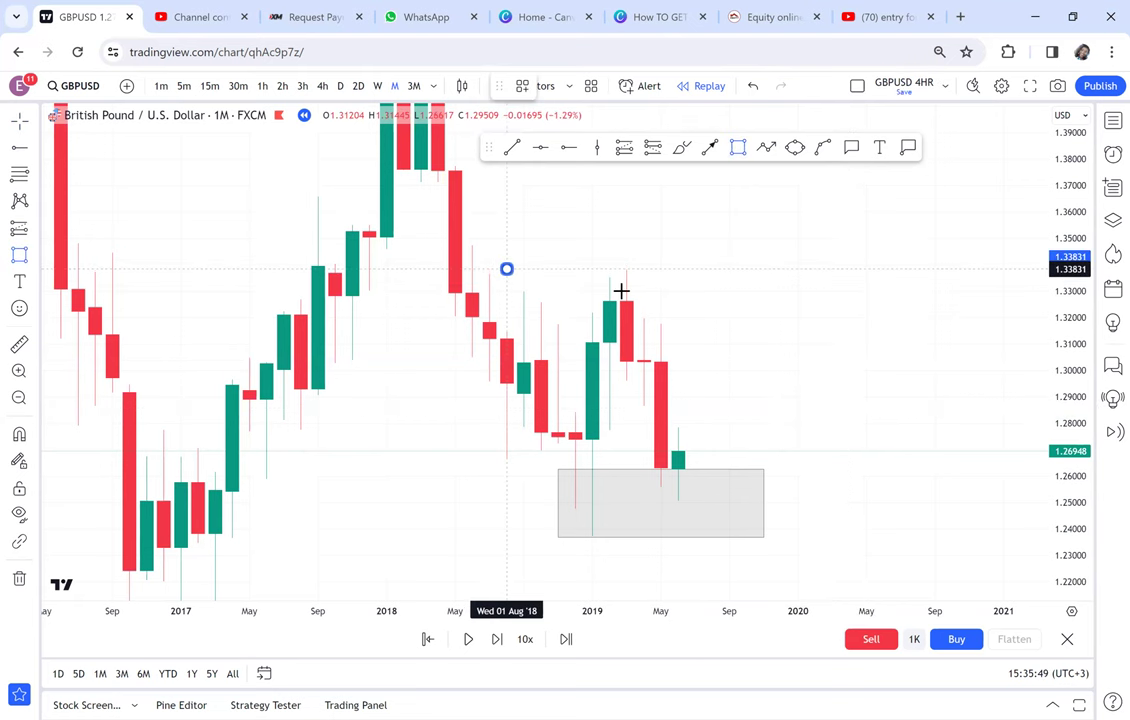
{"action": "left_click", "coordinate": [713, 301]}
{"action": "left_click_drag", "start_coordinate": [718, 305], "coordinate": [786, 304]}
Delete the grey rectangle covering the early-2019 upper wicks.
{"action": "left_click_drag", "start_coordinate": [884, 452], "coordinate": [854, 392]}
{"action": "left_click_drag", "start_coordinate": [820, 444], "coordinate": [888, 435]}
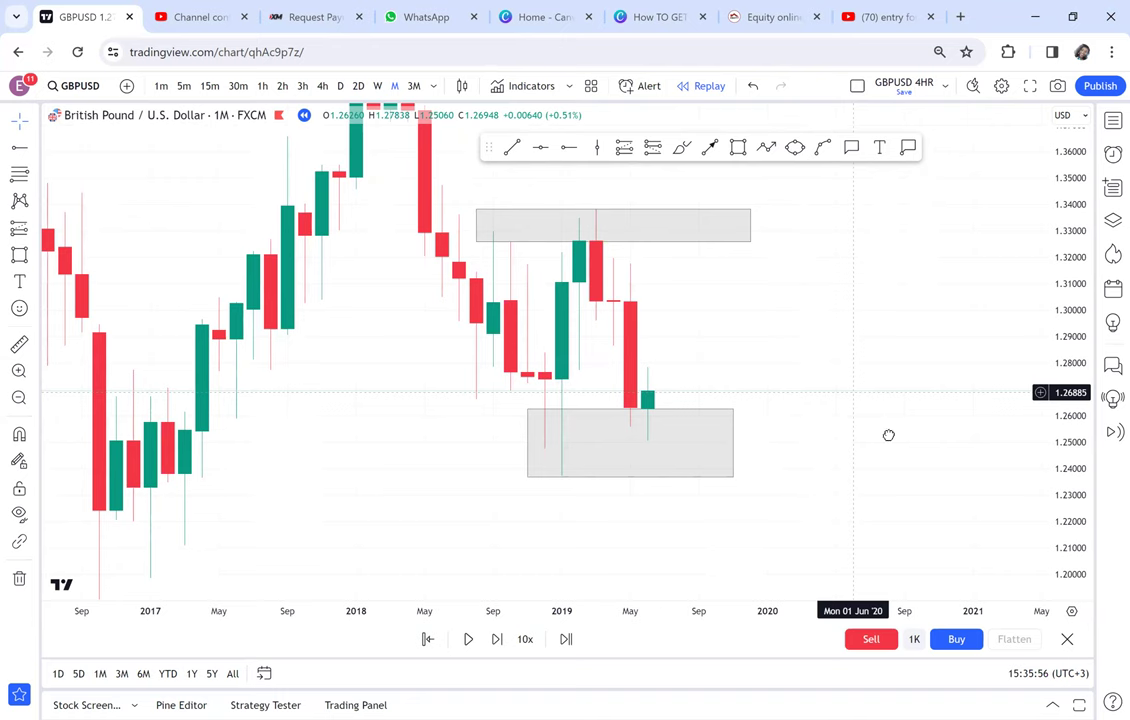
{"action": "scroll", "coordinate": [888, 435], "scroll_direction": "up", "scroll_amount": 2}
{"action": "left_click_drag", "start_coordinate": [653, 347], "coordinate": [700, 373]}
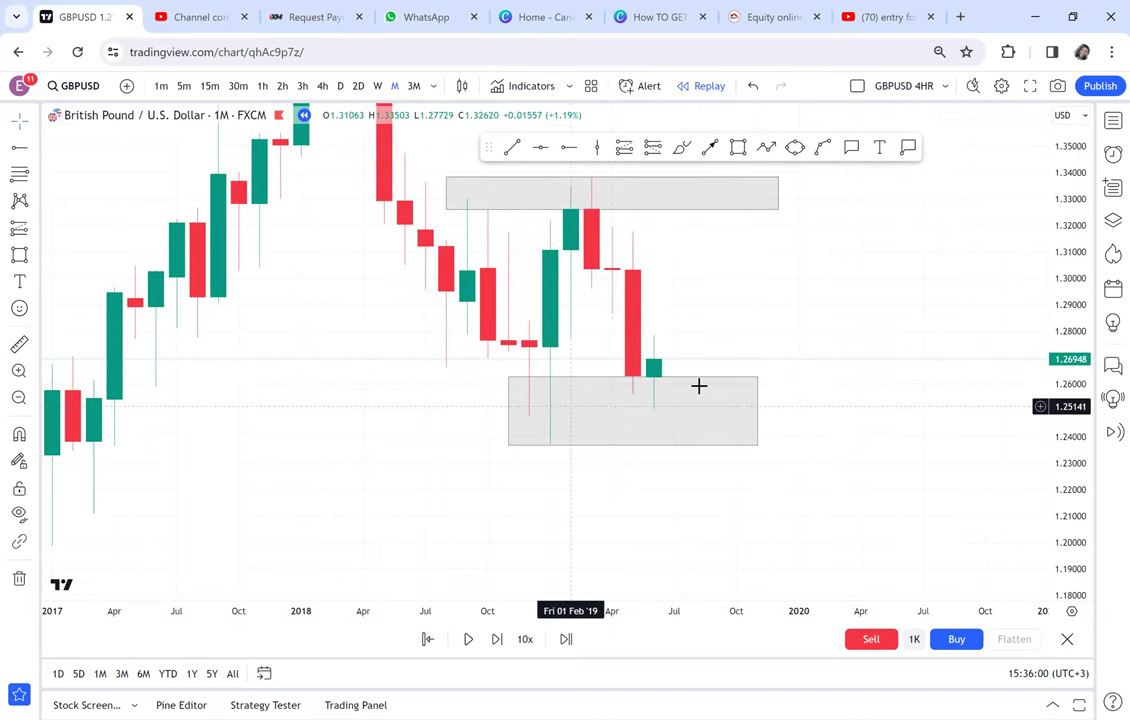
{"action": "left_click", "coordinate": [660, 387]}
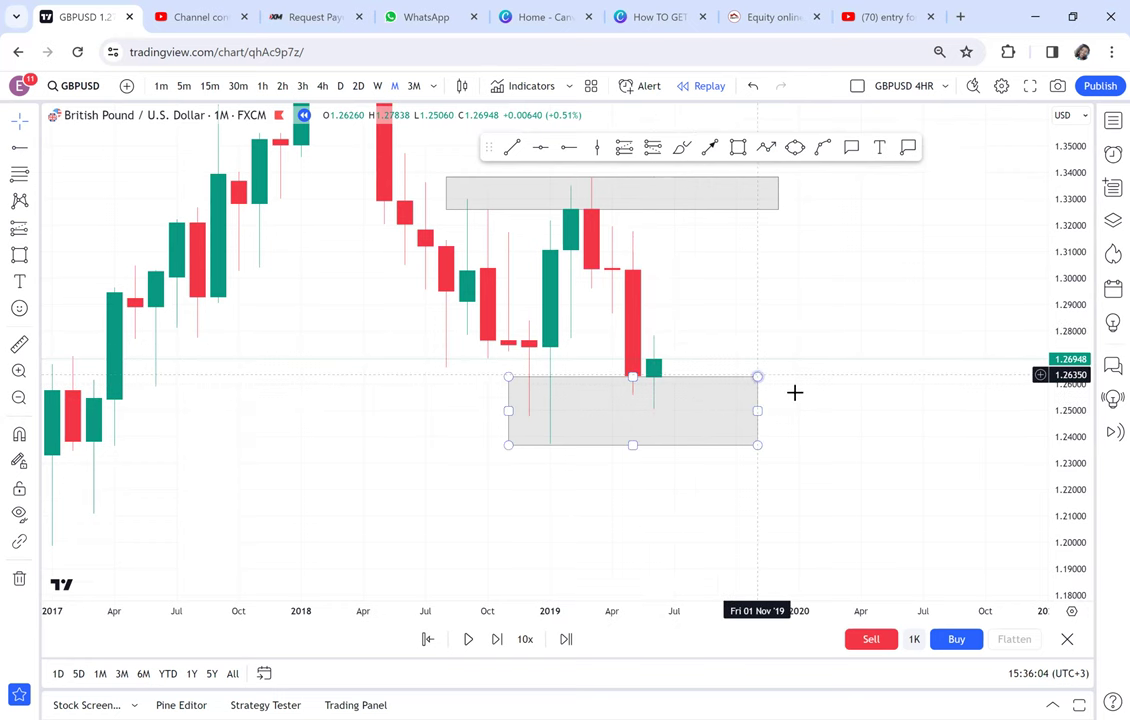
{"action": "left_click_drag", "start_coordinate": [795, 392], "coordinate": [722, 284]}
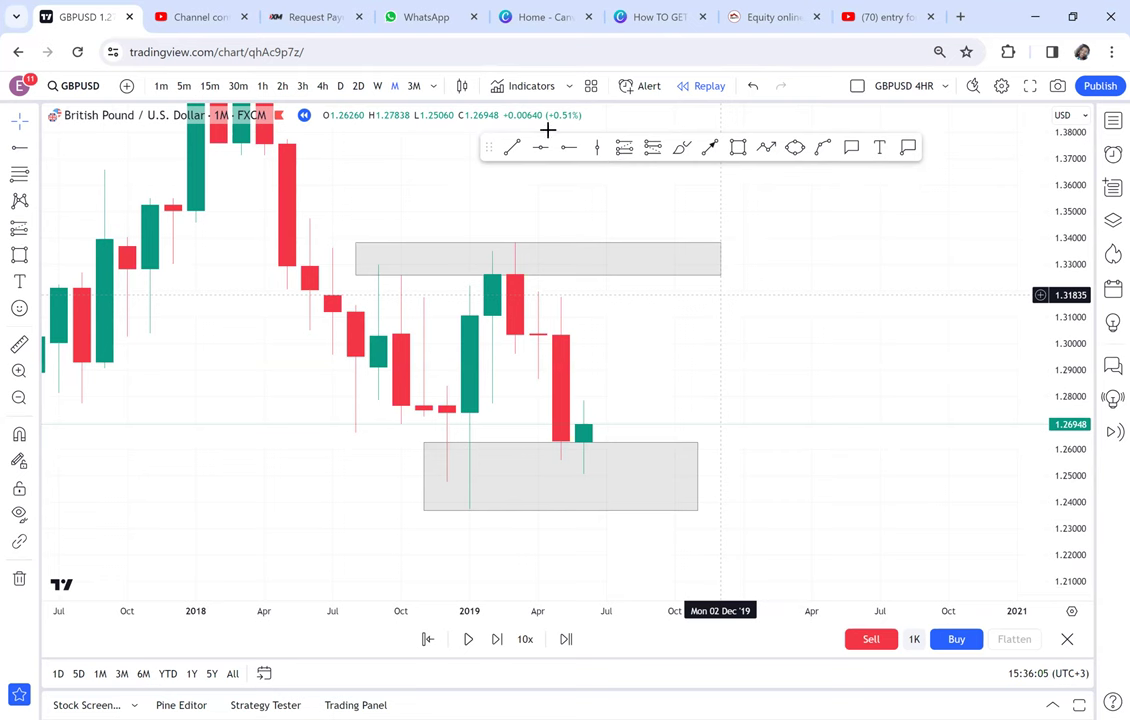
{"action": "left_click", "coordinate": [561, 258]}
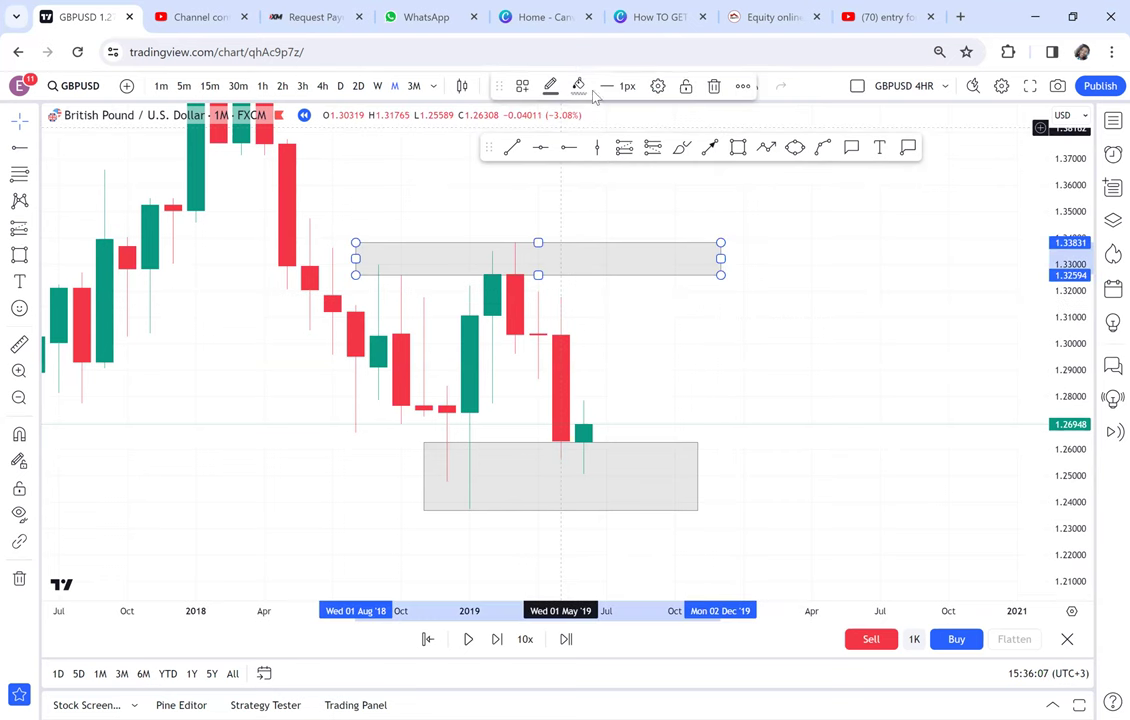
{"action": "key", "text": "Delete"}
Place a horizontal line at 1.33888 above the March 2019 high and measure the range up to it from 1.23594.
{"action": "left_click", "coordinate": [541, 148]}
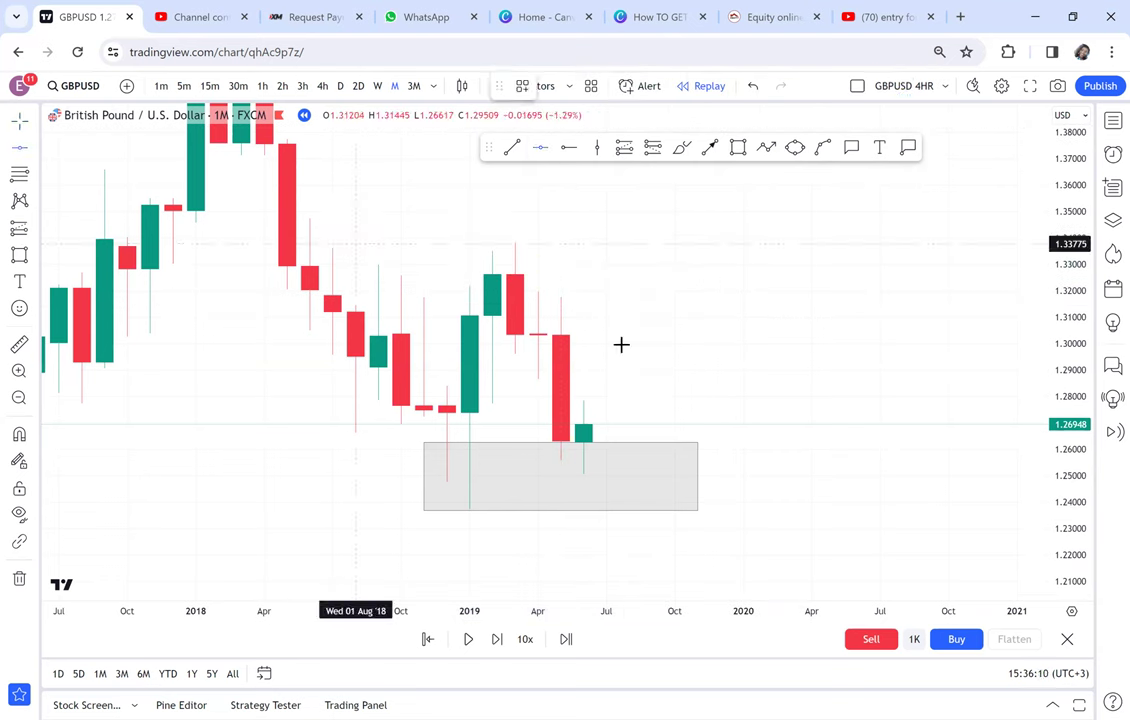
{"action": "left_click", "coordinate": [545, 241]}
{"action": "left_click", "coordinate": [18, 344]}
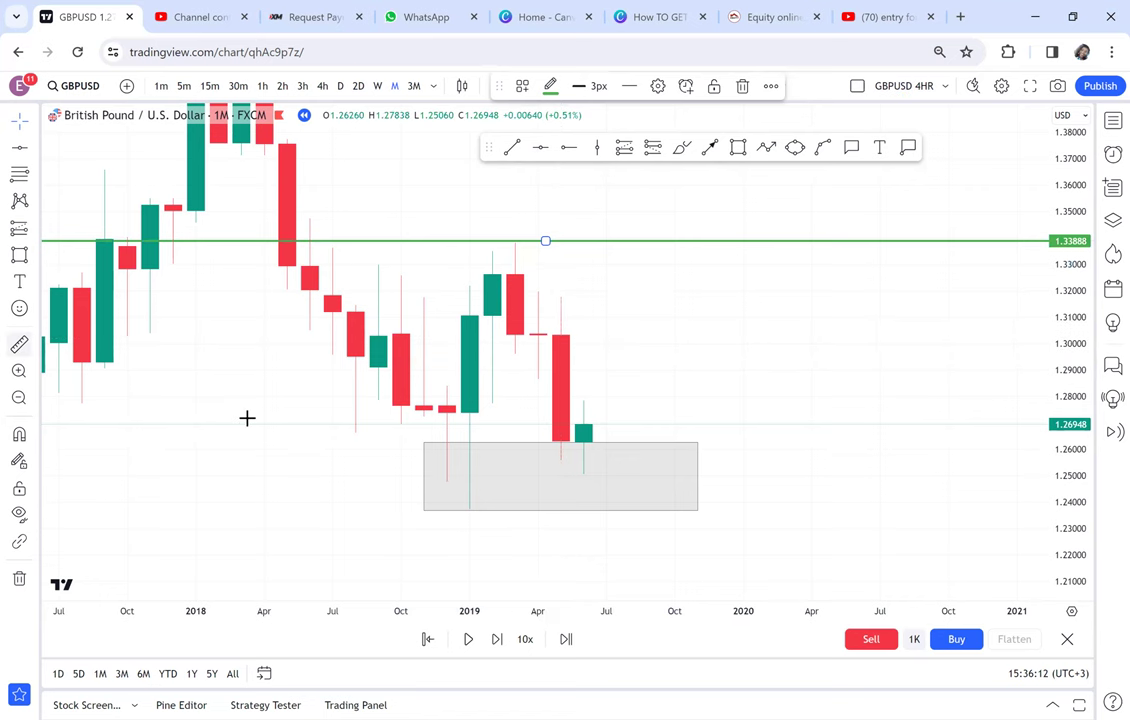
{"action": "left_click", "coordinate": [401, 513]}
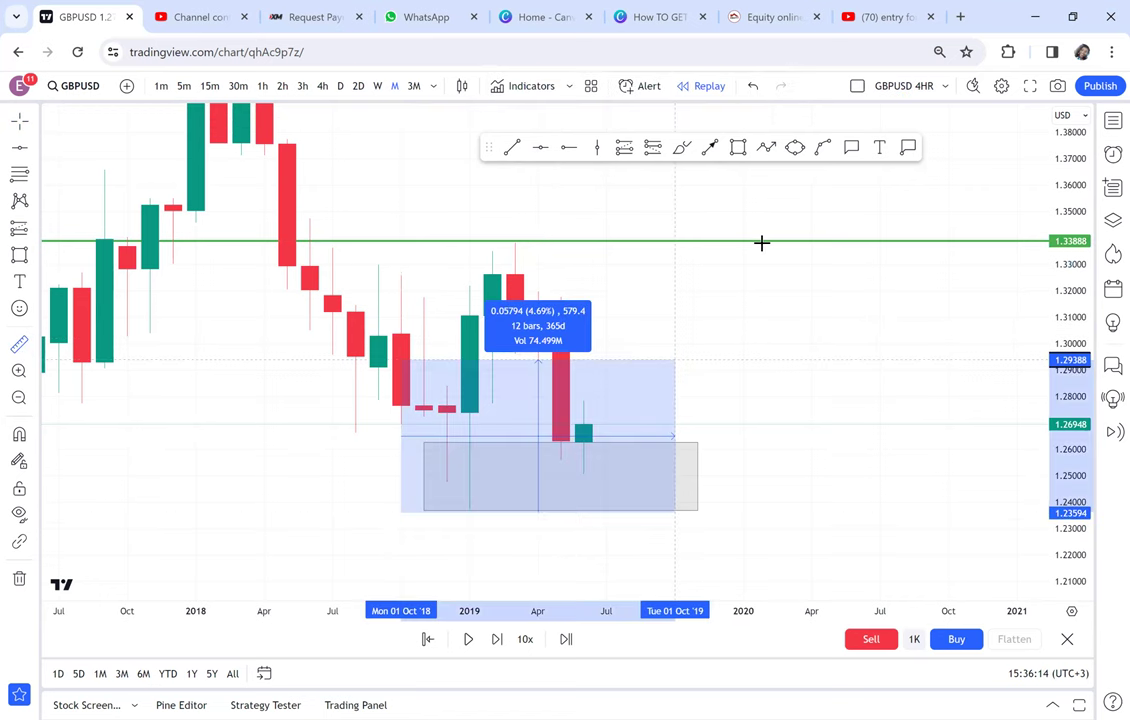
{"action": "left_click", "coordinate": [763, 242]}
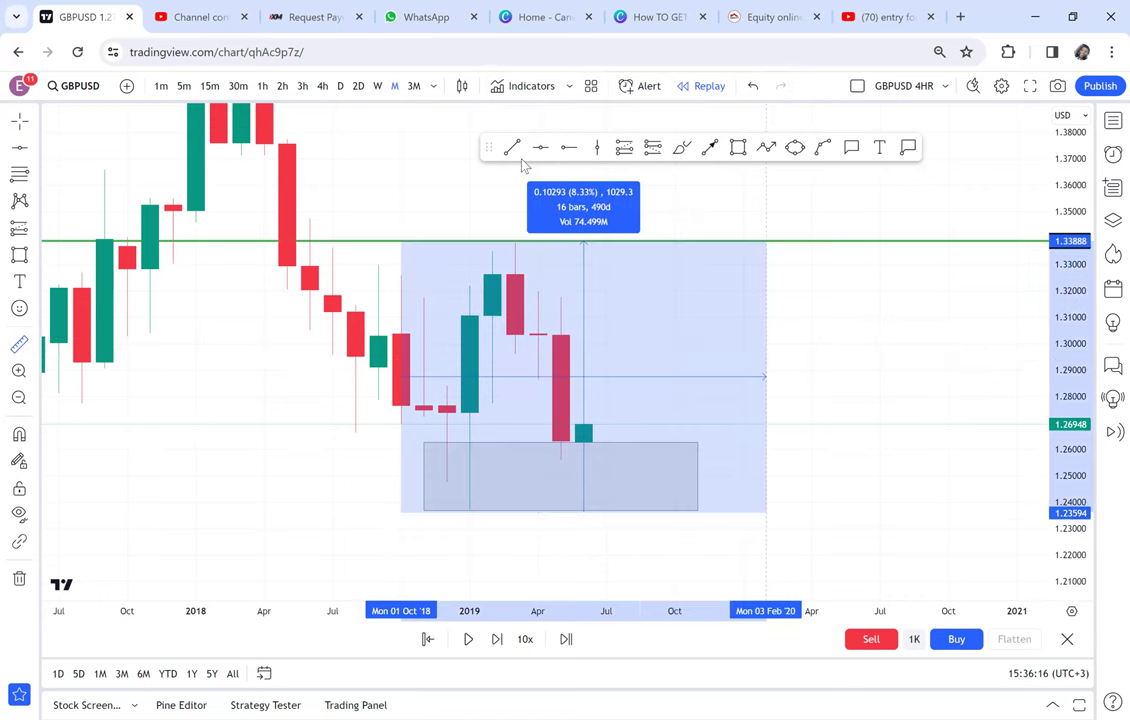
Place a second horizontal line at 1.28825, mid-range, and colour the 1.33888 line red.
{"action": "left_click", "coordinate": [573, 375]}
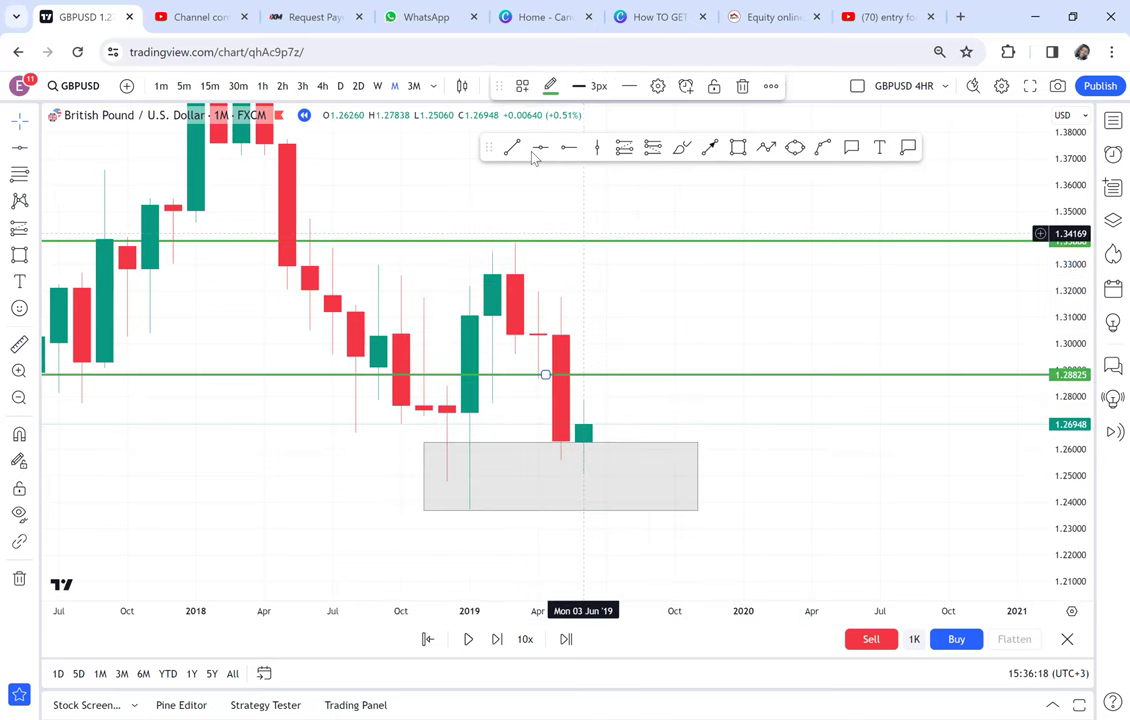
{"action": "left_click", "coordinate": [553, 92]}
{"action": "left_click", "coordinate": [551, 136]}
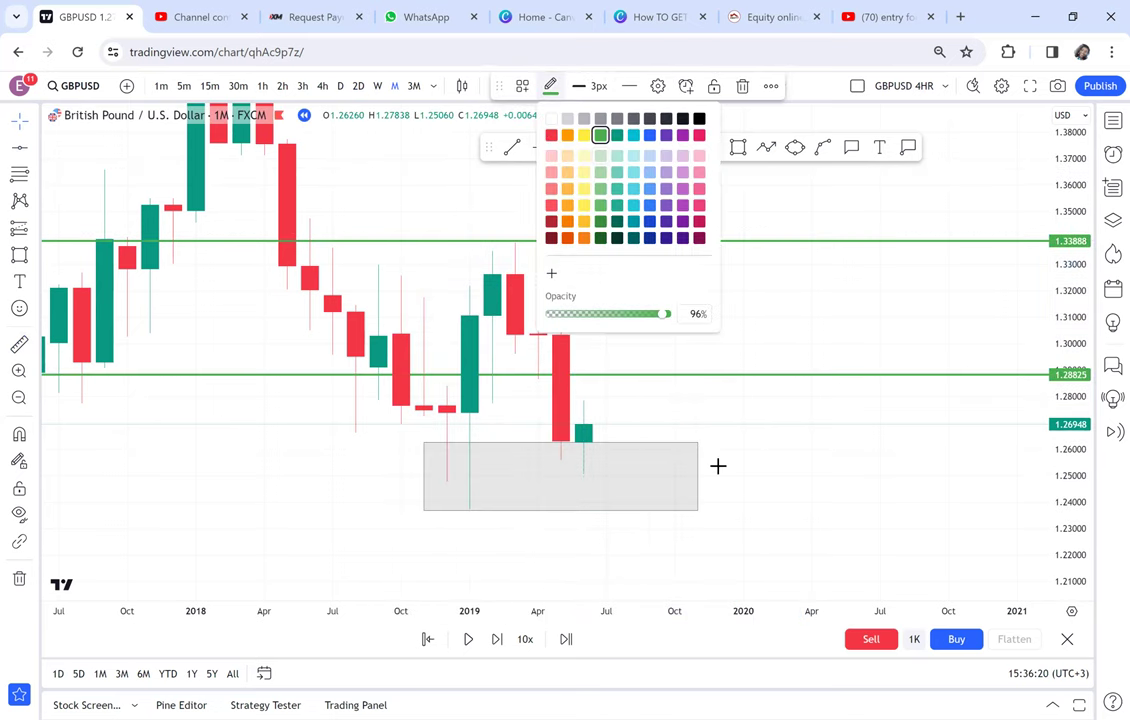
Draw a yellow-filled rectangle around the June 2019 candle, from May to November 2019 between 1.27953 and 1.25057.
{"action": "left_click_drag", "start_coordinate": [881, 436], "coordinate": [827, 398]}
{"action": "scroll", "coordinate": [827, 398], "scroll_direction": "down", "scroll_amount": 2}
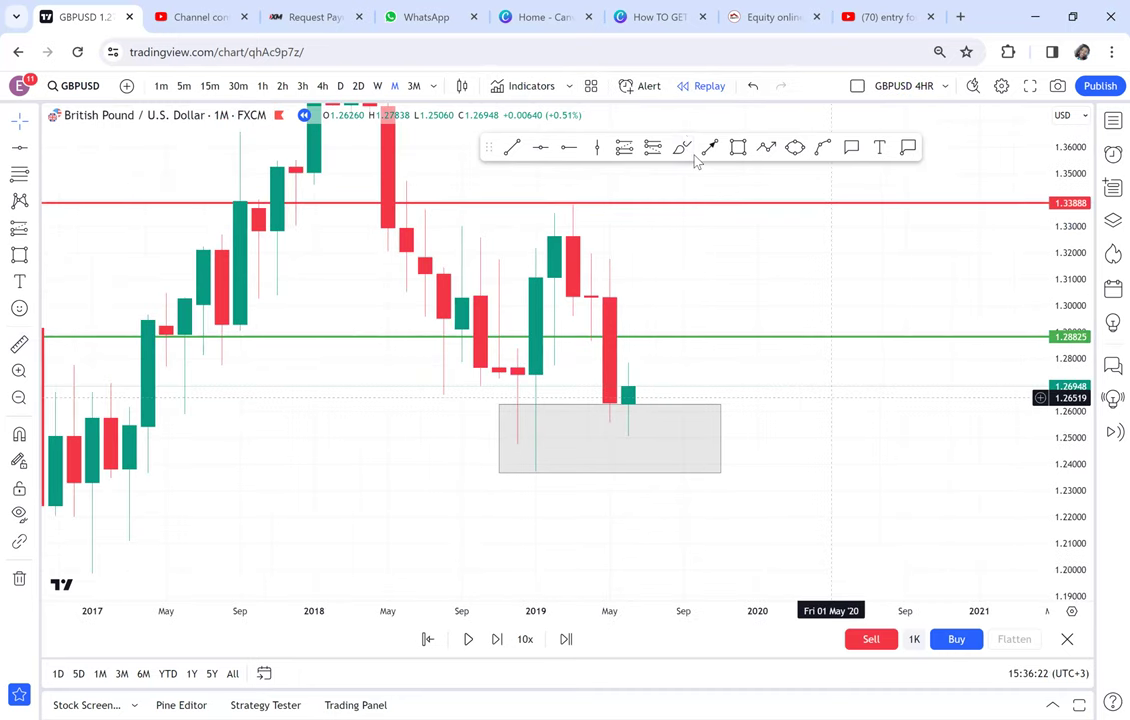
{"action": "key", "text": "alt+shift+r"}
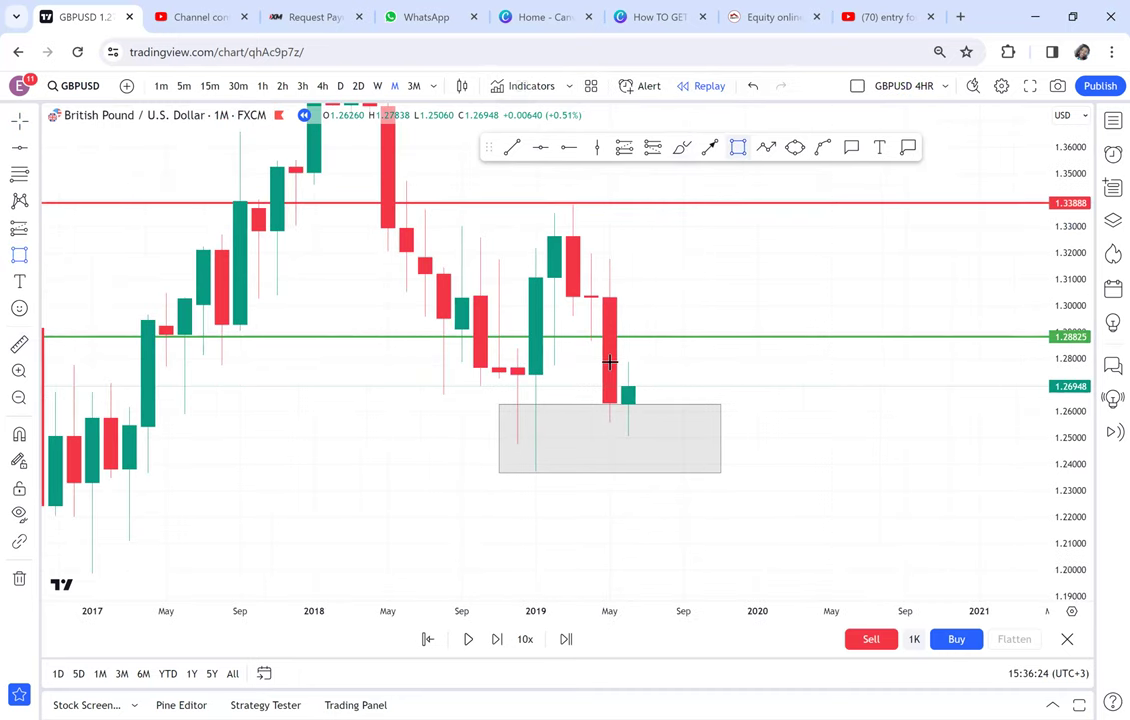
{"action": "left_click", "coordinate": [609, 360]}
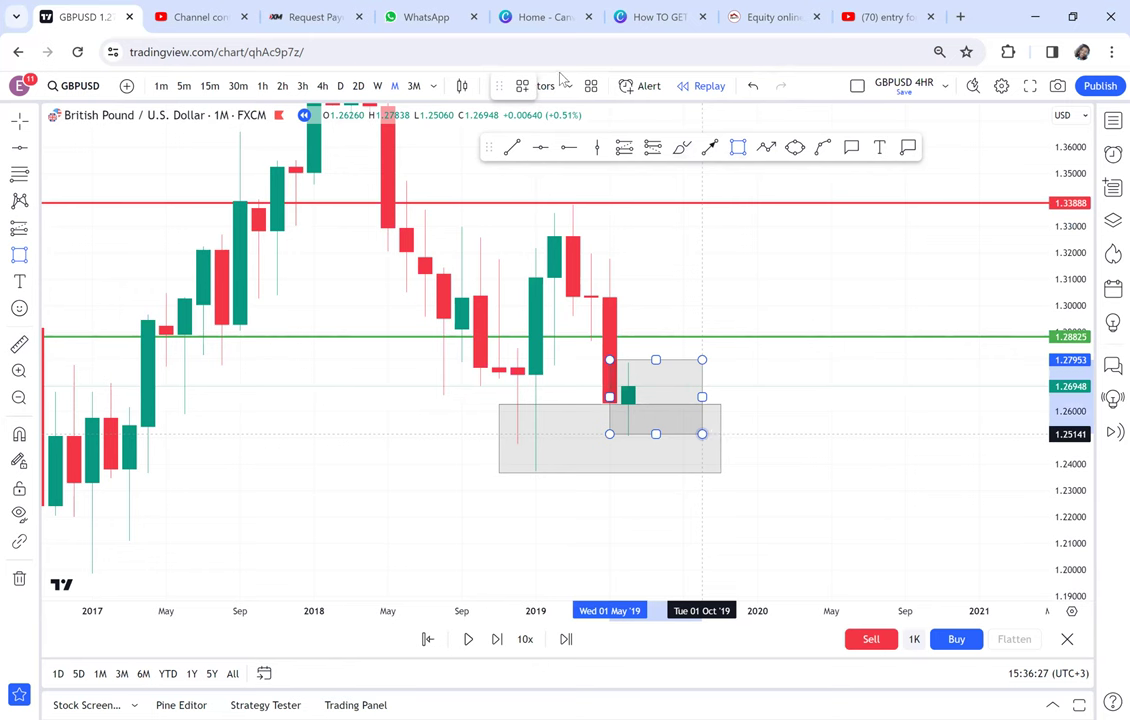
{"action": "left_click", "coordinate": [720, 436]}
{"action": "left_click", "coordinate": [578, 85]}
{"action": "left_click", "coordinate": [608, 134]}
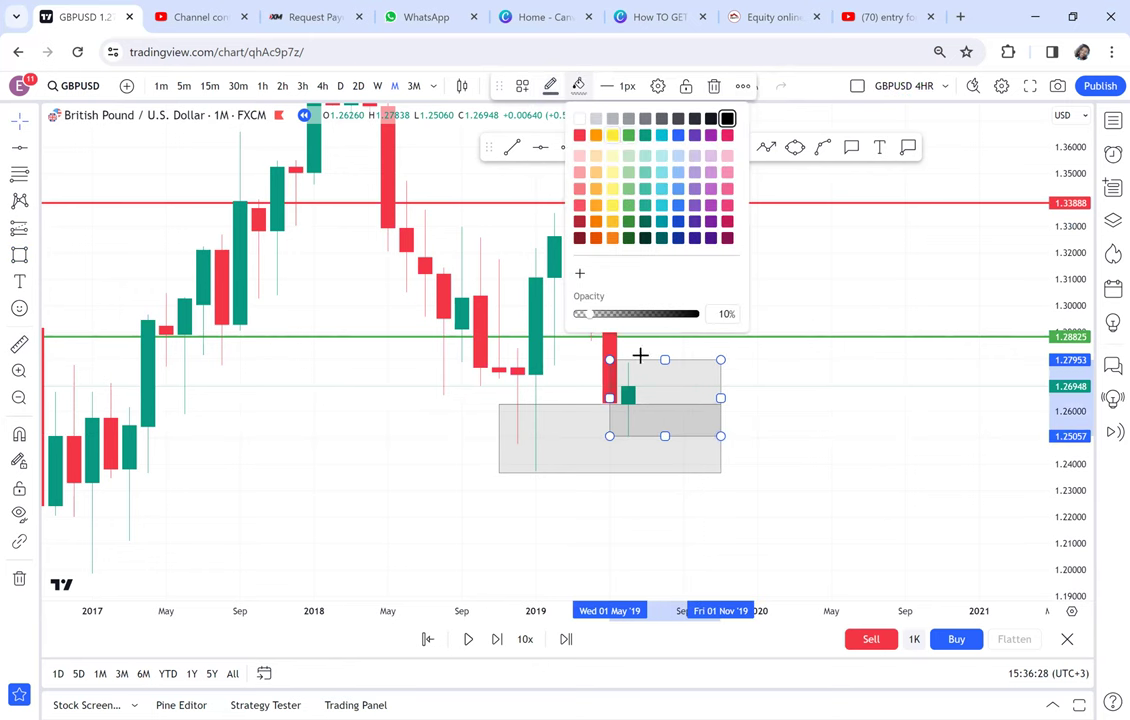
{"action": "left_click", "coordinate": [642, 354]}
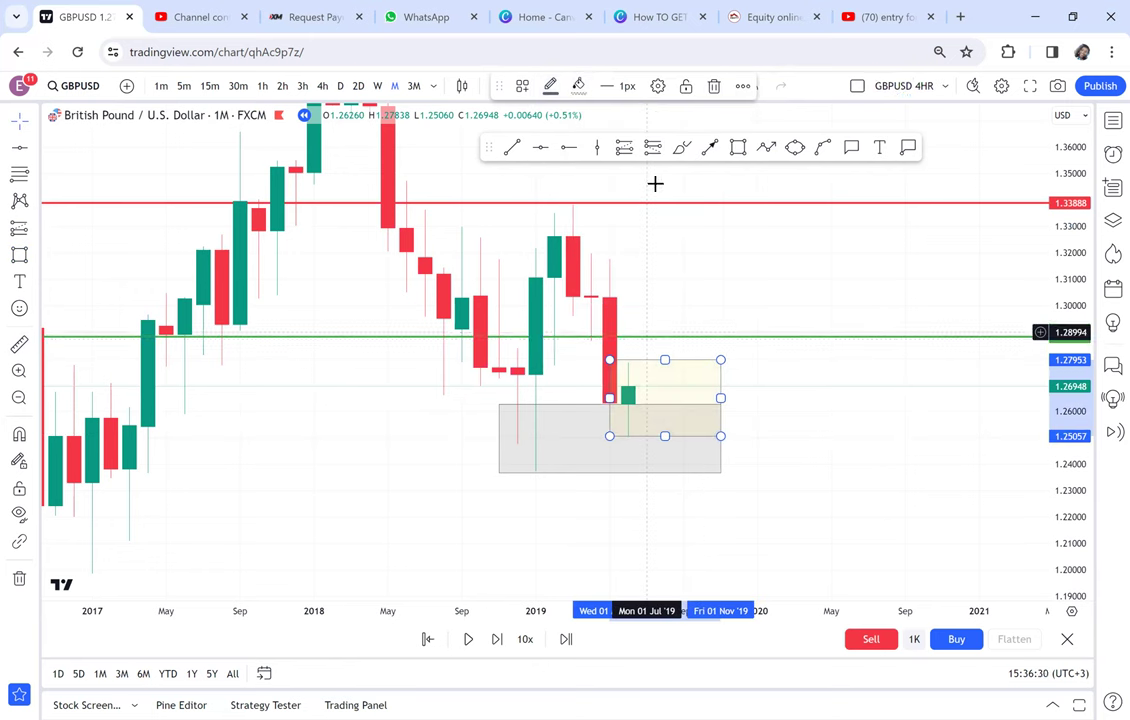
{"action": "left_click", "coordinate": [936, 367]}
Draw a yellow rectangle from the January 2019 low at 1.23791 up to the red 1.33888 line, ending about September 2019.
{"action": "scroll", "coordinate": [880, 372], "scroll_direction": "down", "scroll_amount": 2}
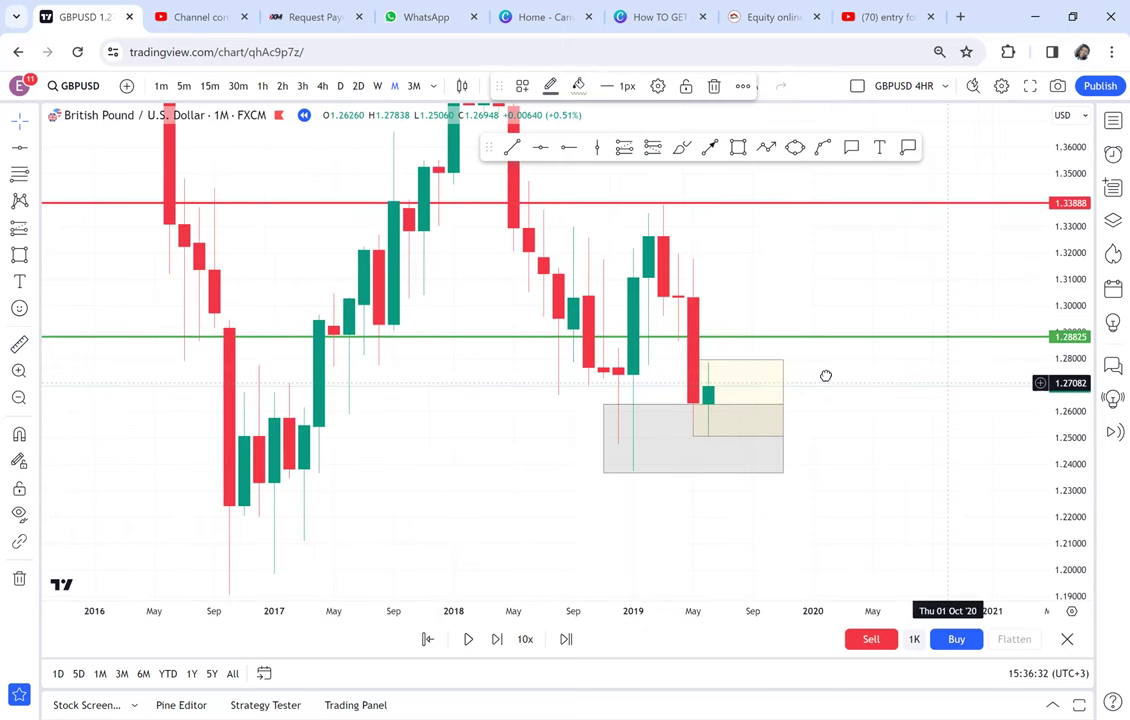
{"action": "left_click_drag", "start_coordinate": [941, 374], "coordinate": [826, 376]}
{"action": "scroll", "coordinate": [809, 358], "scroll_direction": "up", "scroll_amount": 1}
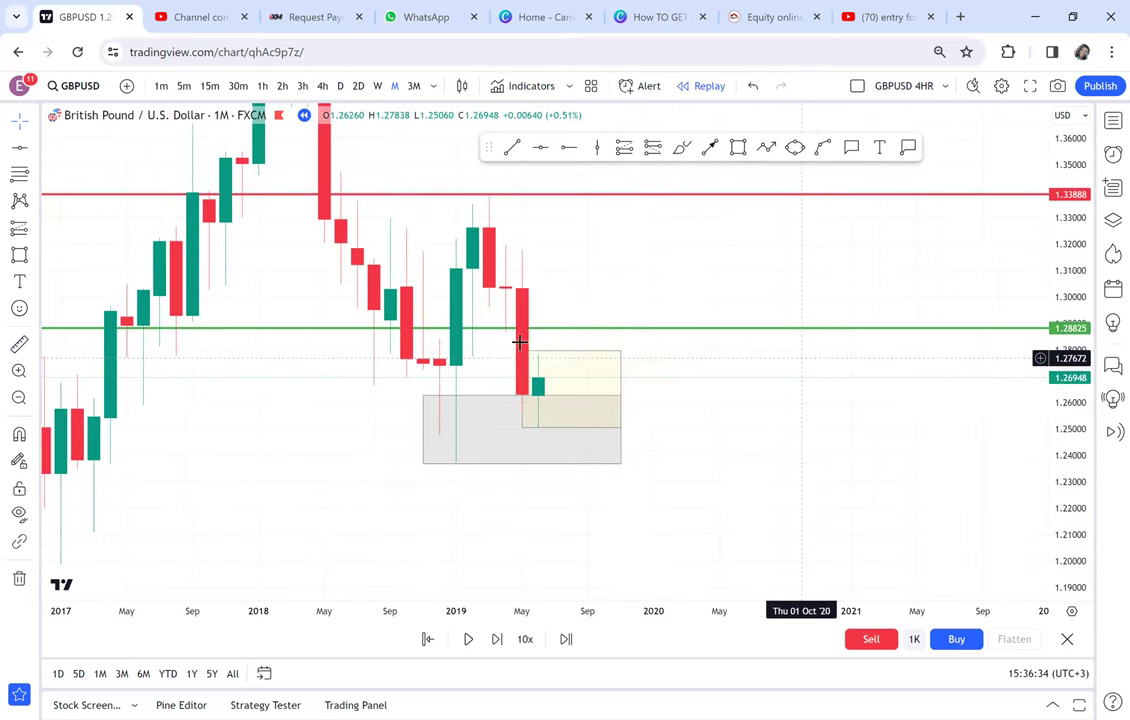
{"action": "left_click", "coordinate": [739, 148]}
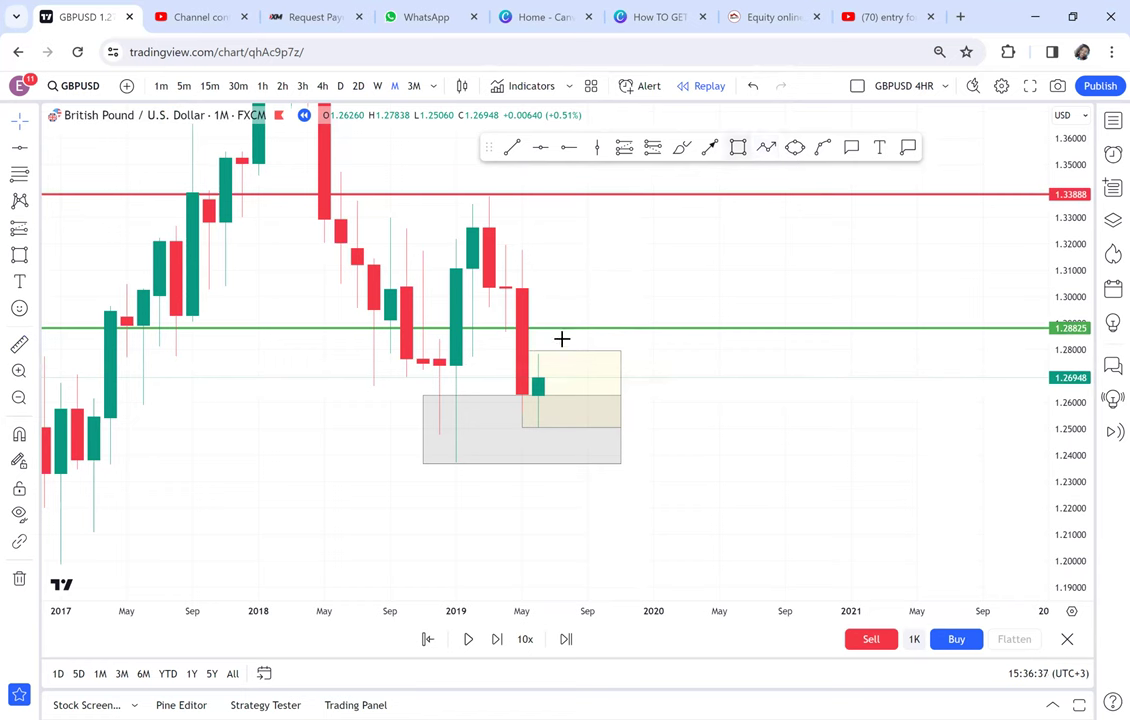
{"action": "left_click", "coordinate": [456, 461]}
{"action": "left_click", "coordinate": [555, 373]}
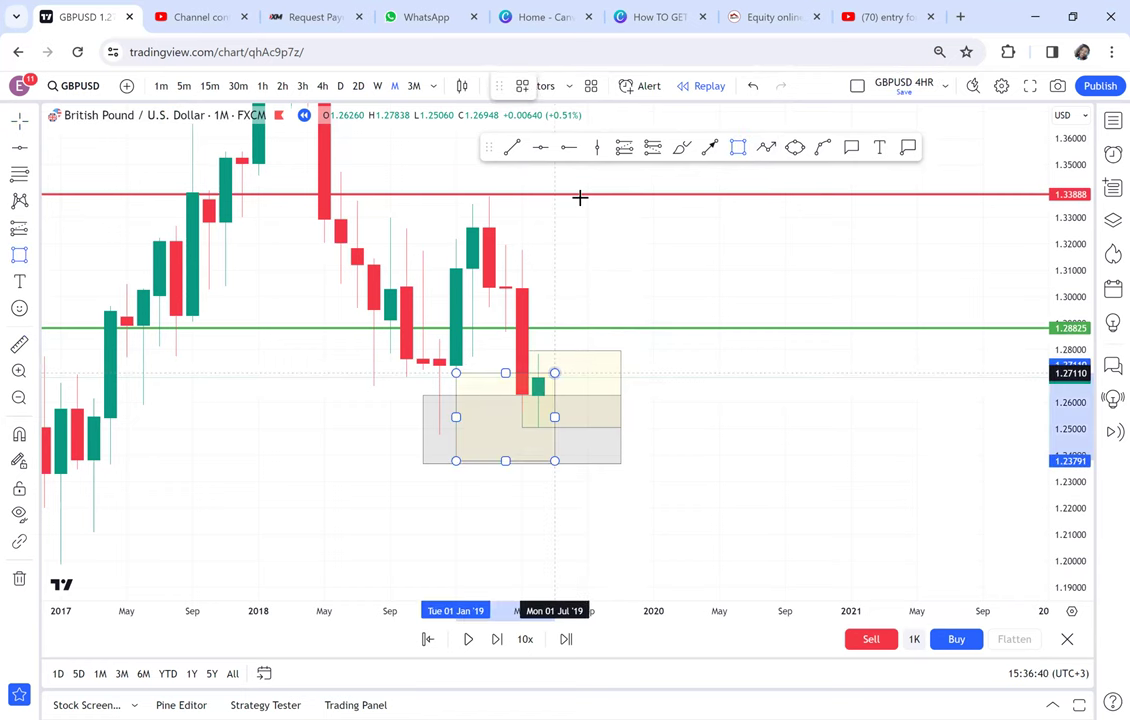
{"action": "left_click", "coordinate": [588, 197]}
Move the tall yellow rectangle beneath the grey zone with its upper edge at 1.23735 and narrow it to one month from March 2019.
{"action": "left_click_drag", "start_coordinate": [744, 299], "coordinate": [746, 212]}
{"action": "left_click_drag", "start_coordinate": [589, 199], "coordinate": [574, 449]}
{"action": "left_click", "coordinate": [588, 438]}
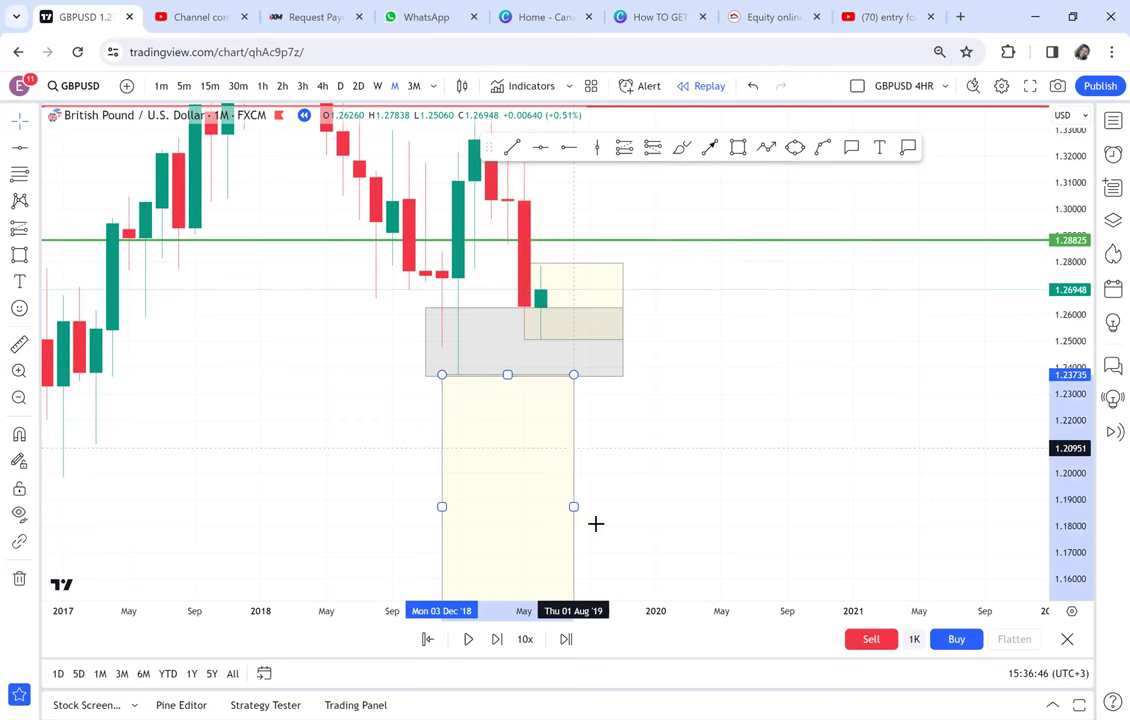
{"action": "left_click_drag", "start_coordinate": [573, 506], "coordinate": [488, 507]}
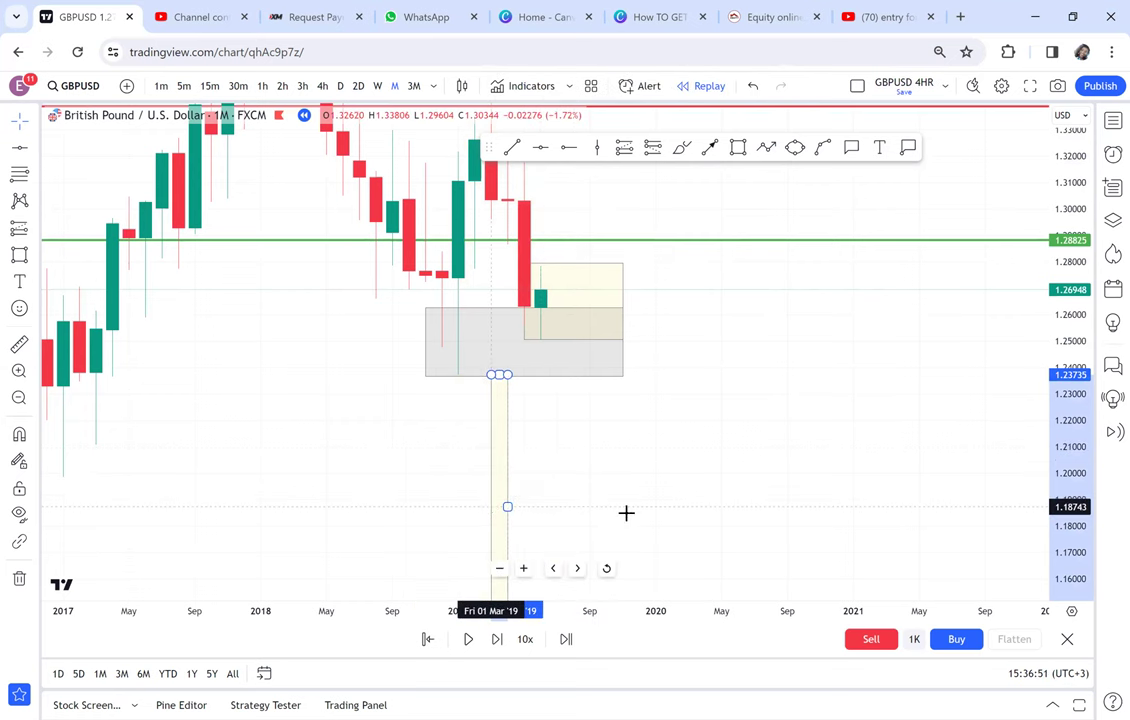
{"action": "left_click_drag", "start_coordinate": [641, 470], "coordinate": [646, 413]}
{"action": "left_click_drag", "start_coordinate": [1071, 275], "coordinate": [1064, 432]}
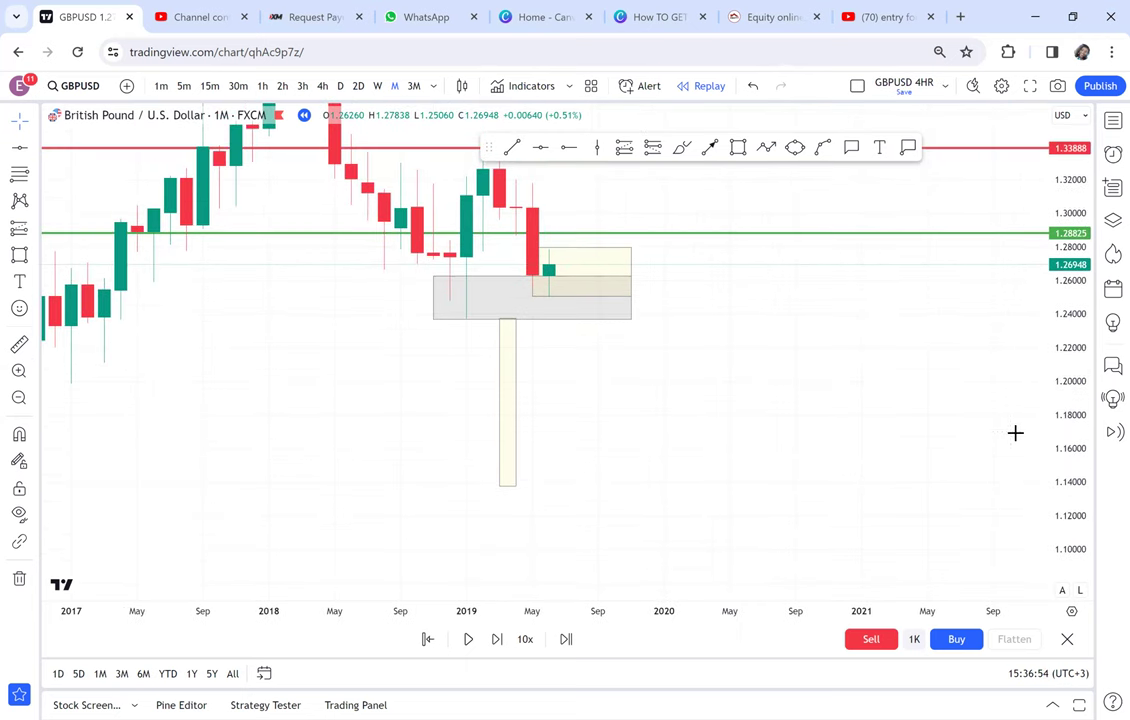
Place a red horizontal line at 1.13671 under the tall yellow rectangle and measure from the grey zone's lower edge down to it.
{"action": "left_click", "coordinate": [540, 148]}
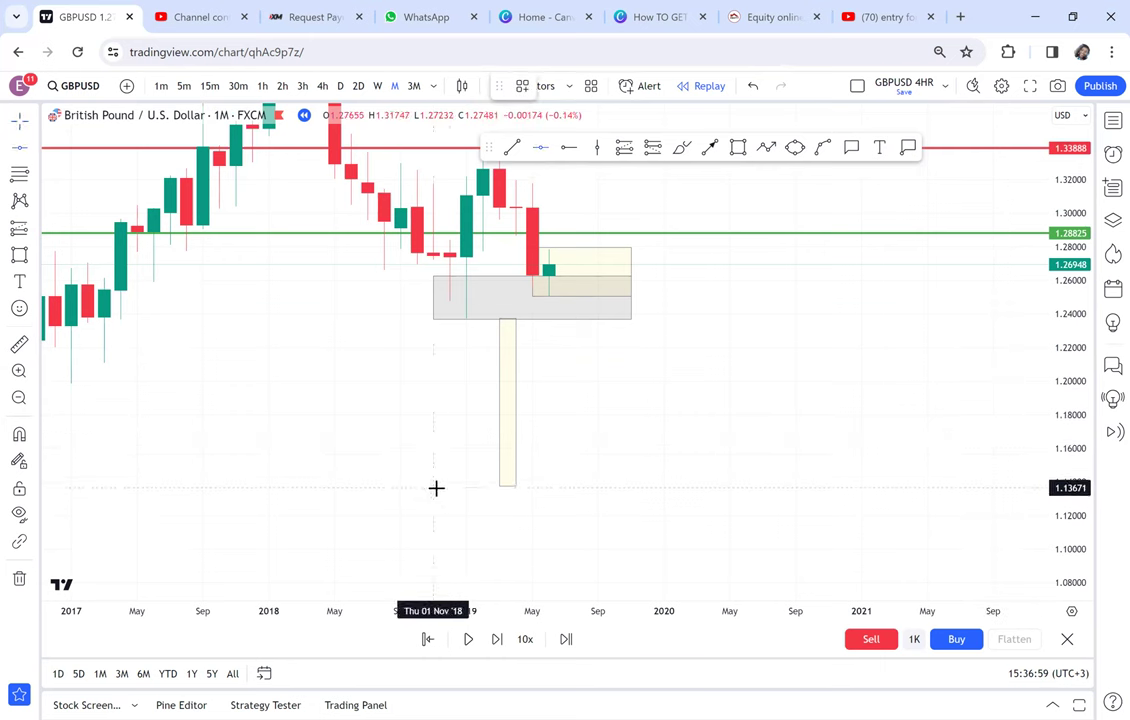
{"action": "left_click", "coordinate": [436, 488]}
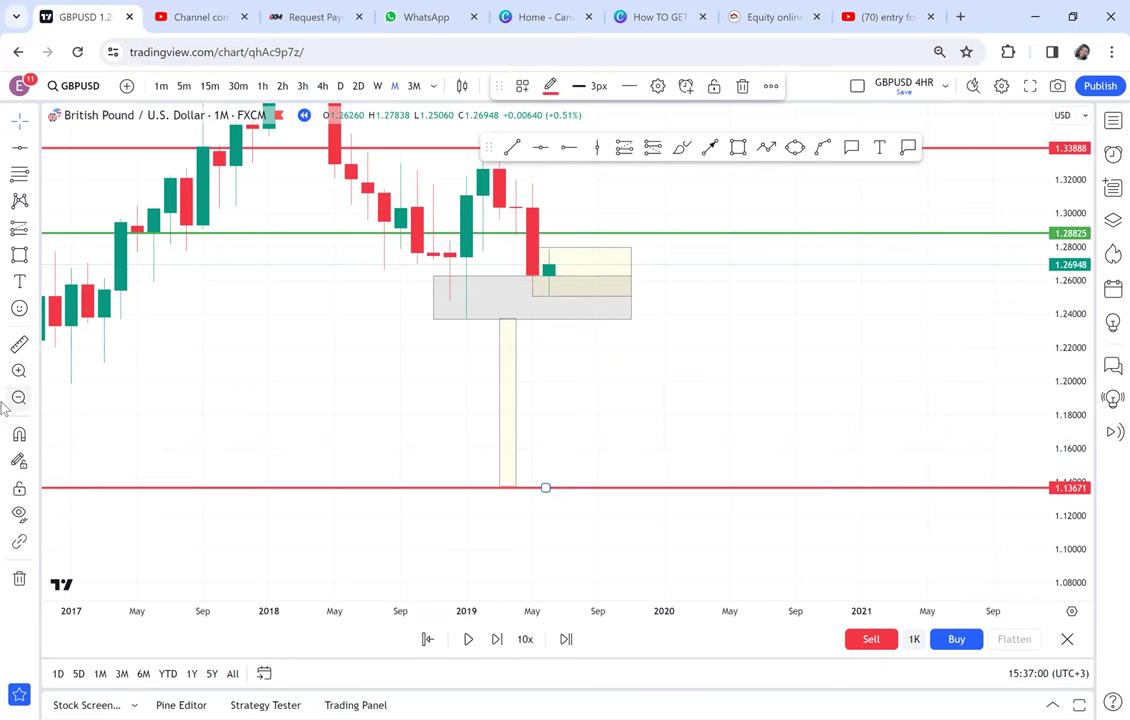
{"action": "left_click", "coordinate": [437, 312]}
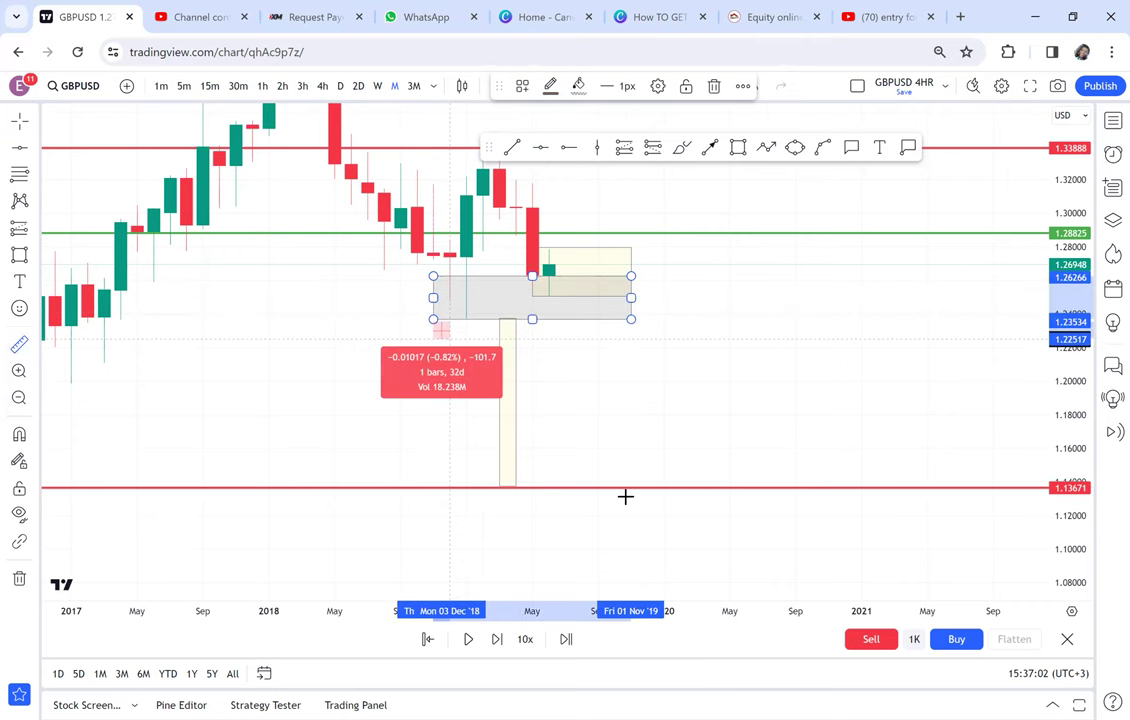
{"action": "left_click", "coordinate": [716, 484]}
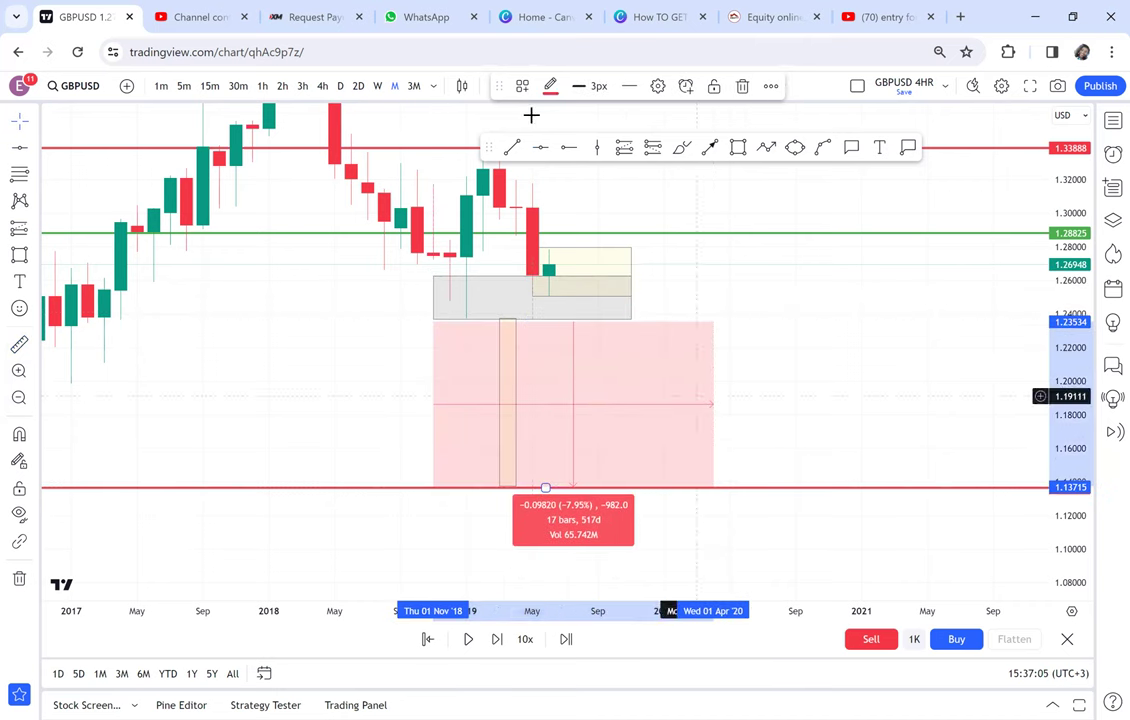
Place a horizontal line at 1.18625, halfway down the projected range, and colour it green.
{"action": "left_click", "coordinate": [540, 147]}
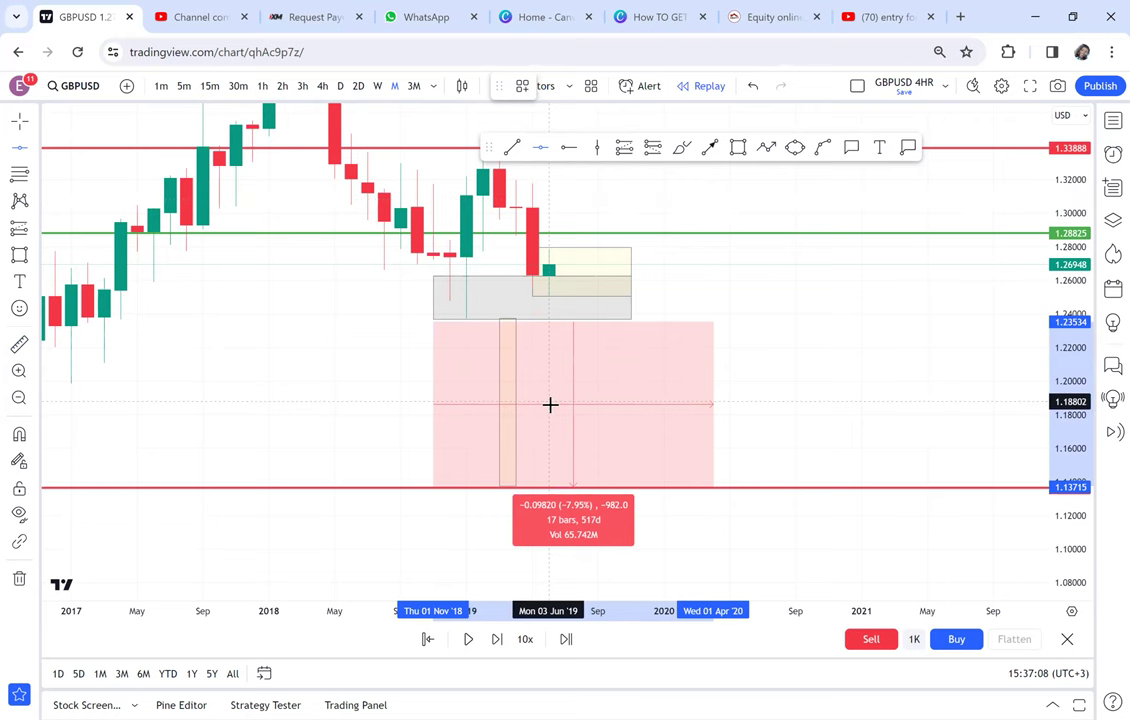
{"action": "left_click", "coordinate": [548, 404]}
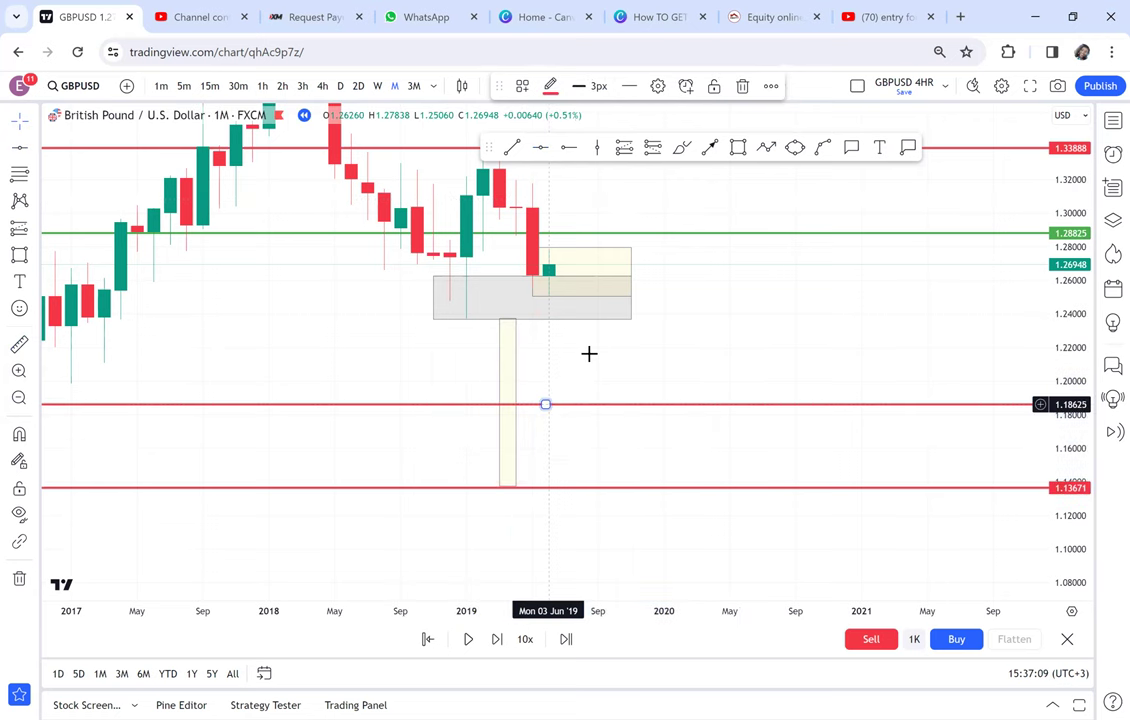
{"action": "left_click", "coordinate": [549, 86]}
{"action": "left_click", "coordinate": [535, 128]}
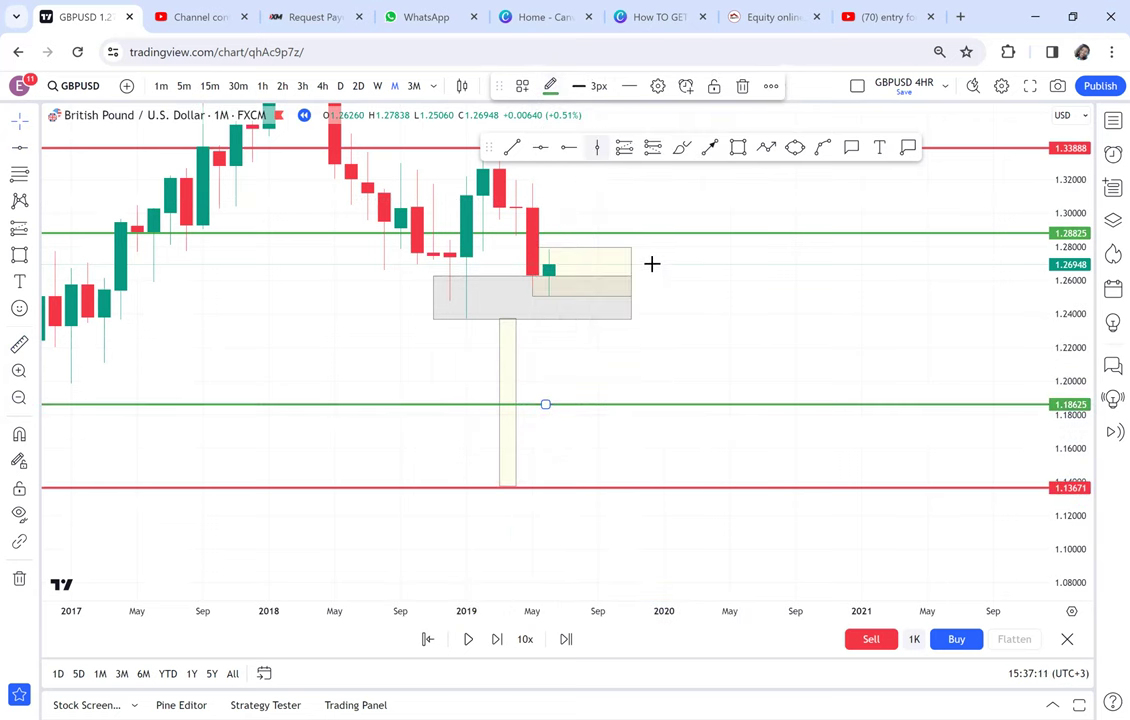
Delete the yellow rectangle around the June 2019 candle, leaving the grey wick zone in place.
{"action": "left_click_drag", "start_coordinate": [847, 313], "coordinate": [979, 333]}
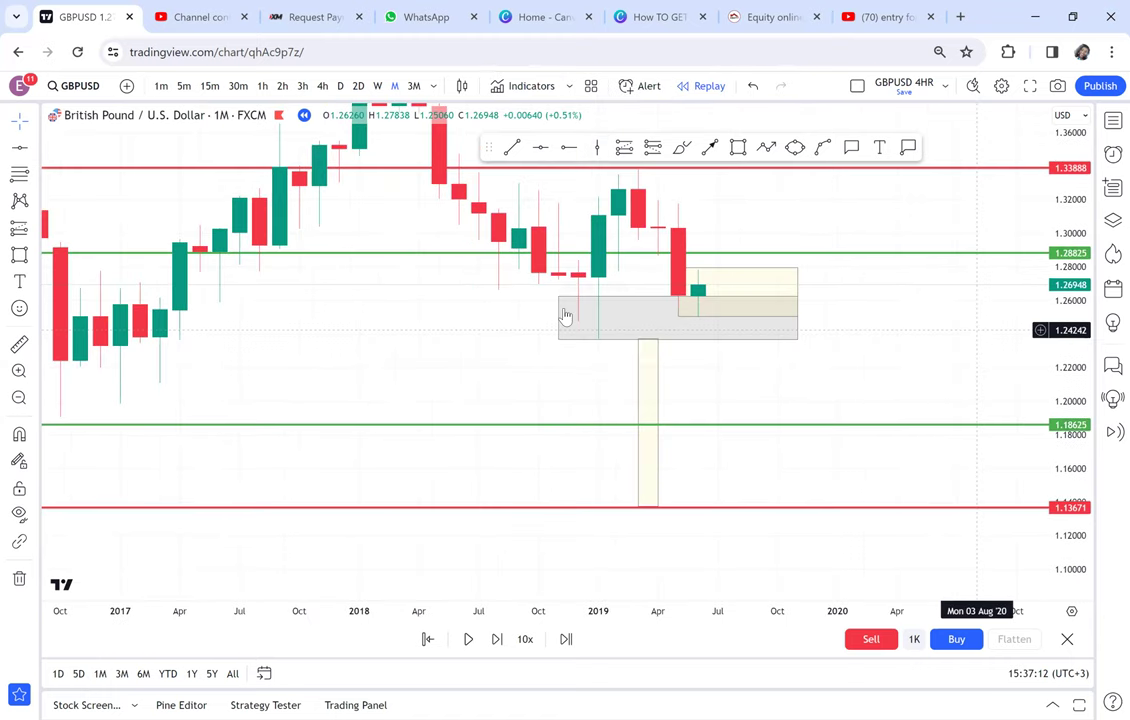
{"action": "left_click", "coordinate": [565, 316]}
{"action": "left_click", "coordinate": [800, 304]}
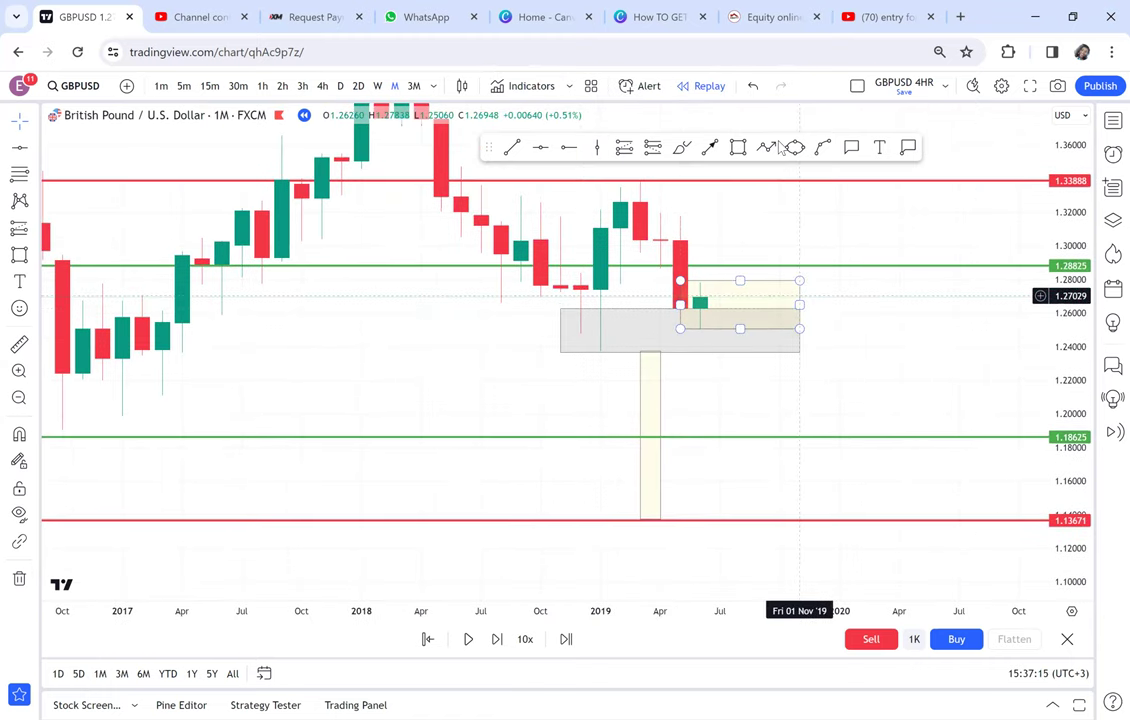
{"action": "key", "text": "Delete"}
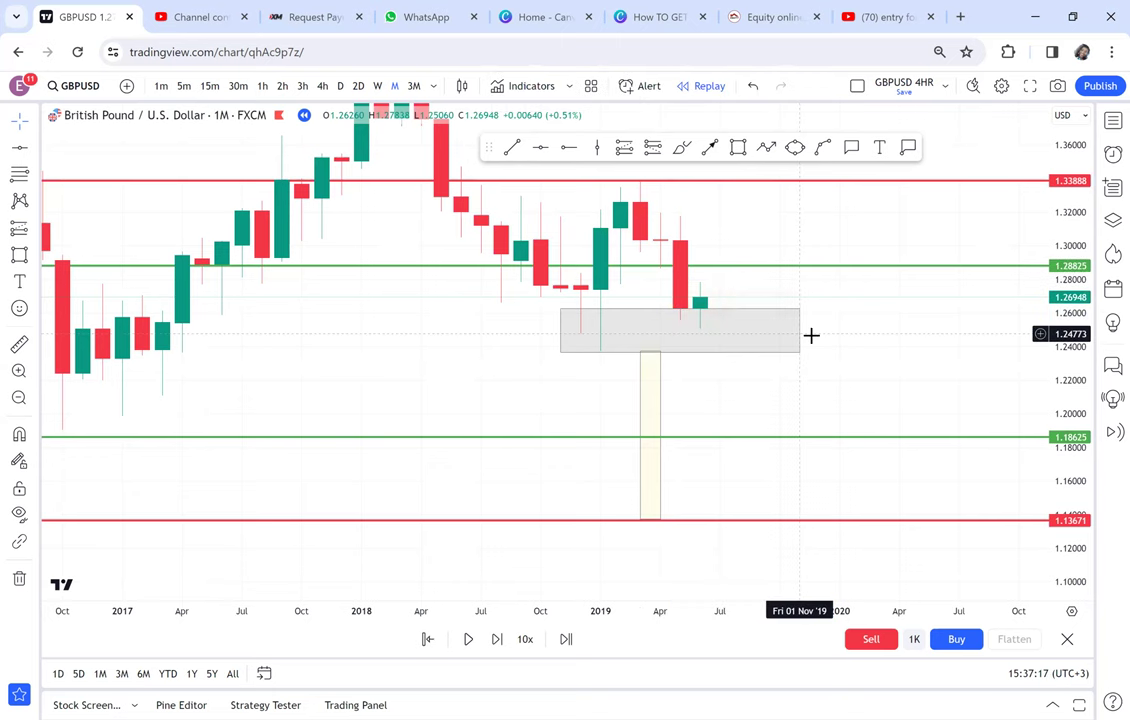
Draw a yellow rectangle above the grey zone from July to September 2019, between 1.26277 and 1.29815, and delete it.
{"action": "scroll", "coordinate": [809, 328], "scroll_direction": "down", "scroll_amount": 1}
{"action": "scroll", "coordinate": [827, 310], "scroll_direction": "down", "scroll_amount": 1}
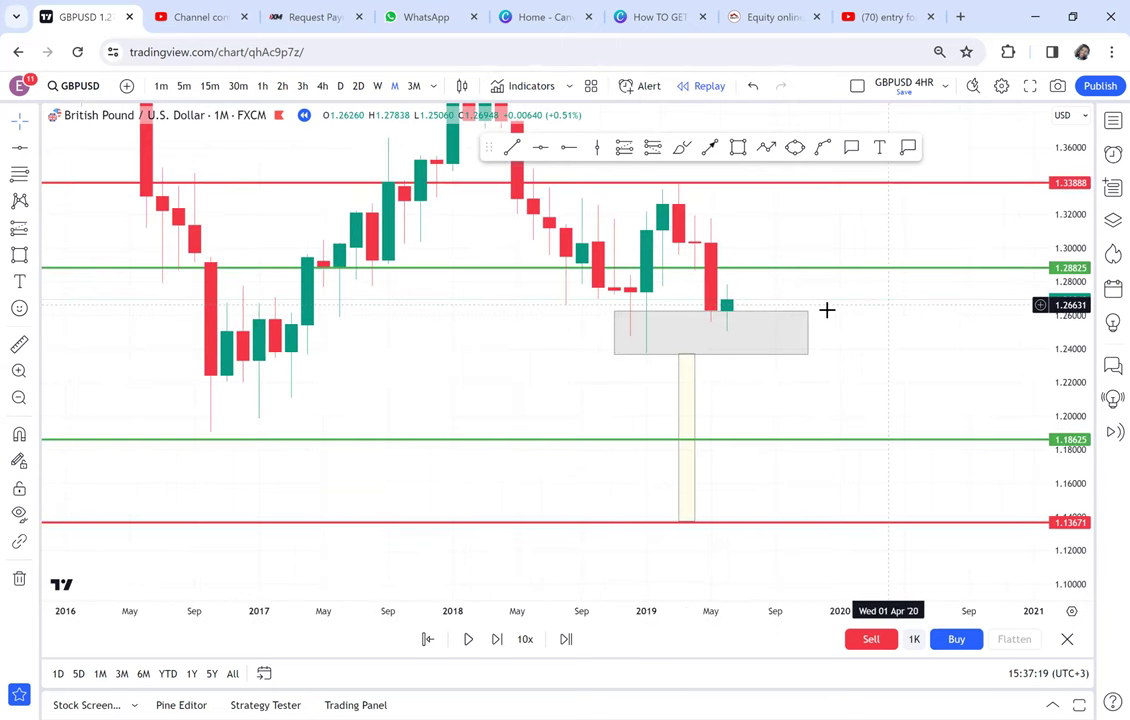
{"action": "scroll", "coordinate": [827, 310], "scroll_direction": "right", "scroll_amount": 2}
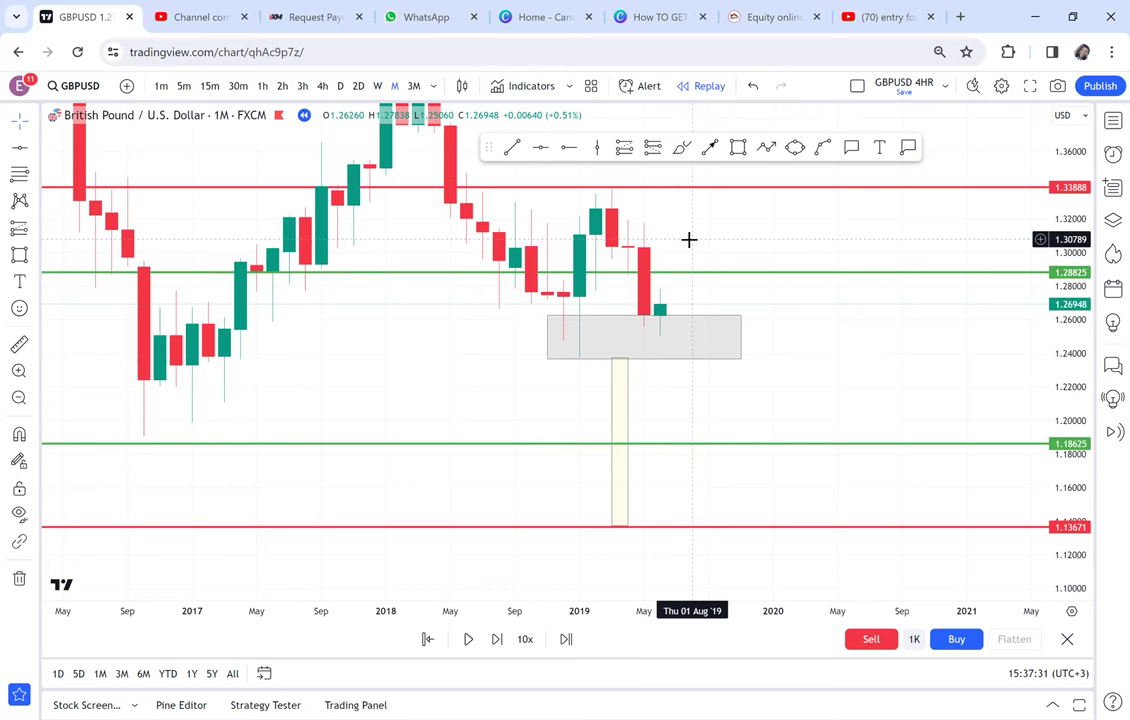
{"action": "left_click", "coordinate": [738, 148]}
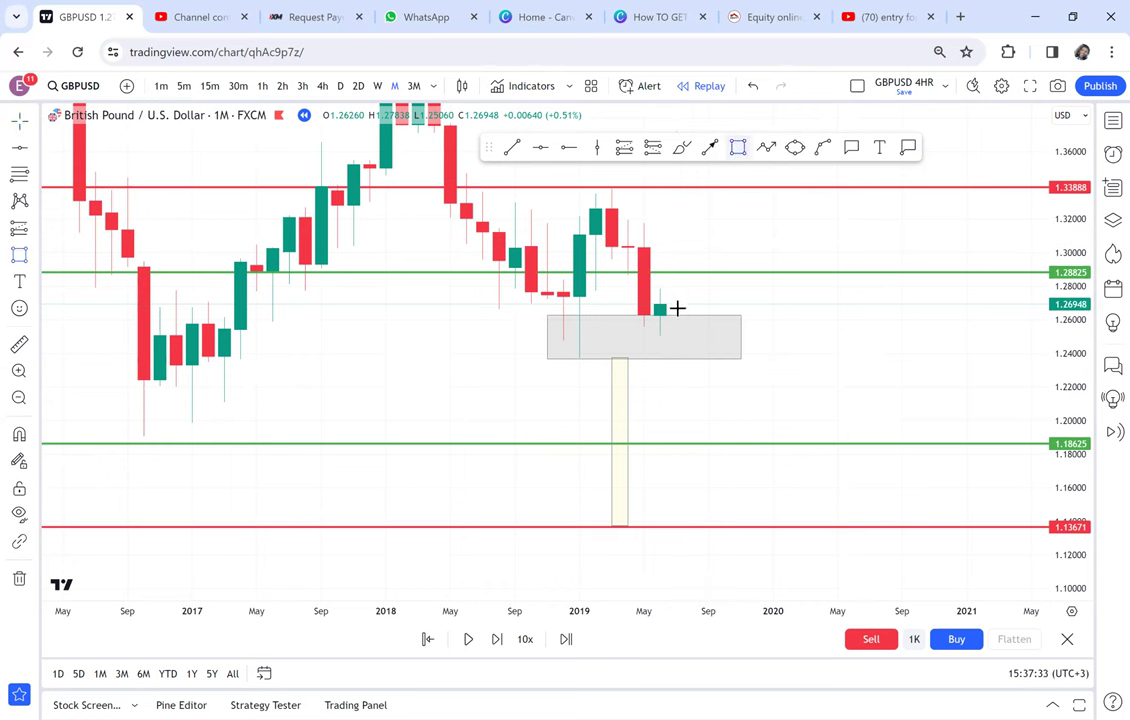
{"action": "left_click", "coordinate": [676, 315]}
{"action": "left_click", "coordinate": [709, 256]}
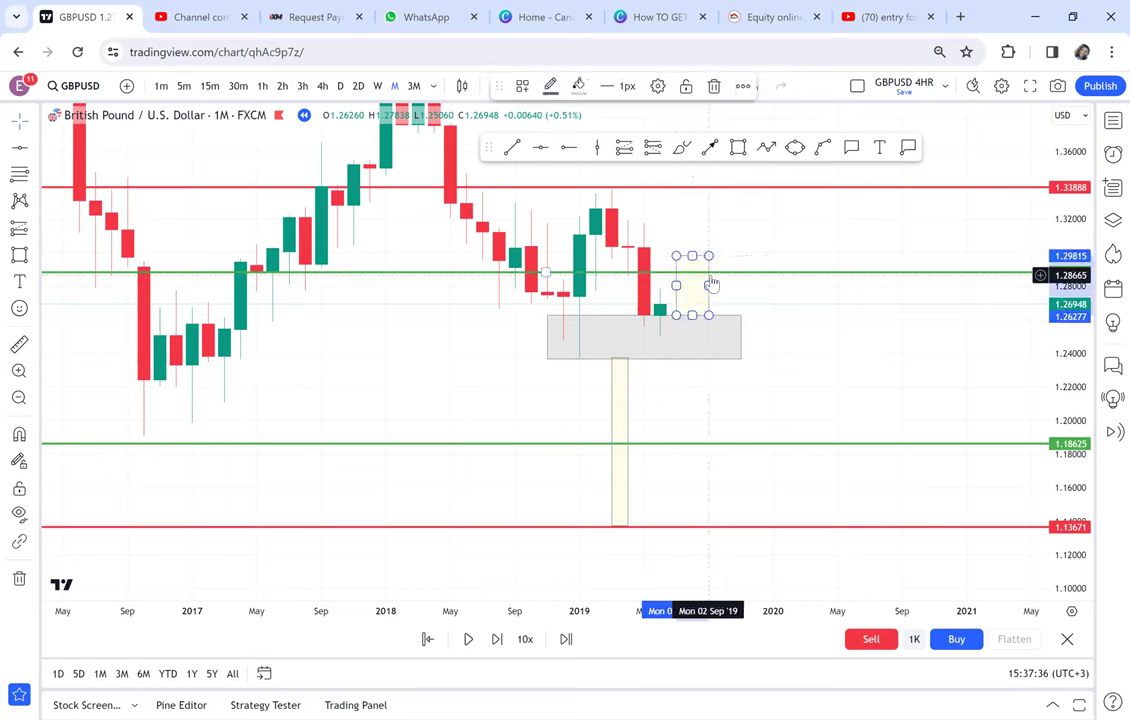
{"action": "key", "text": "Delete"}
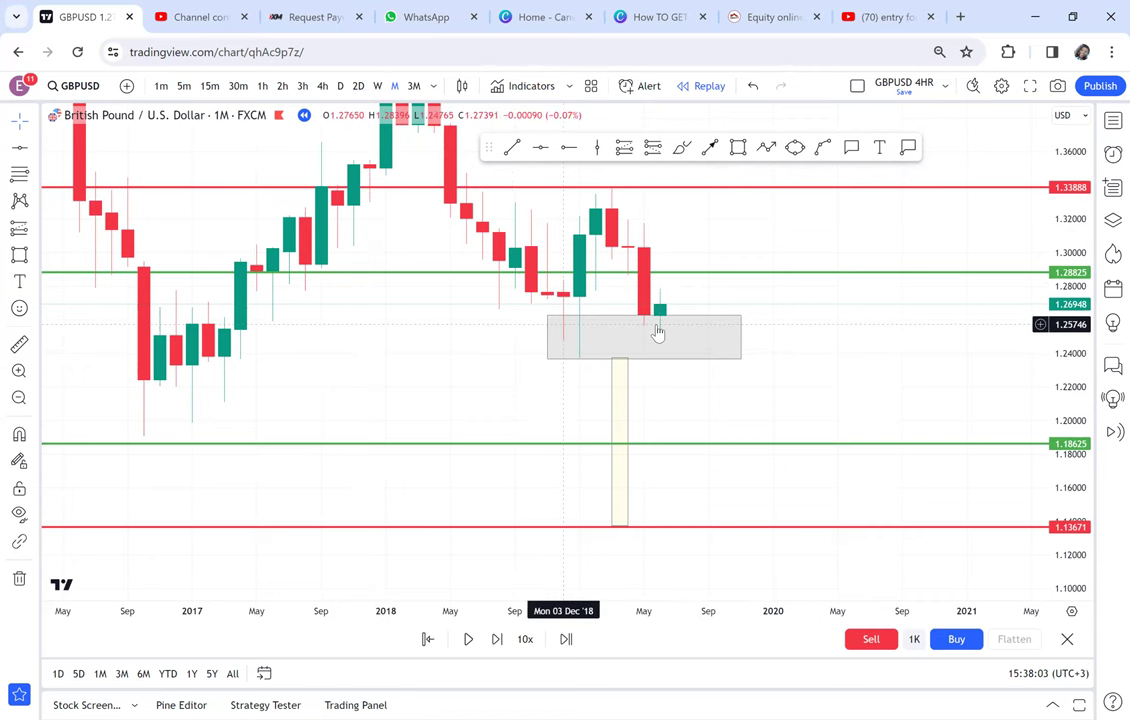
Switch the chart to the weekly timeframe and bring the latest candles over the grey zone into view.
{"action": "left_click", "coordinate": [379, 86]}
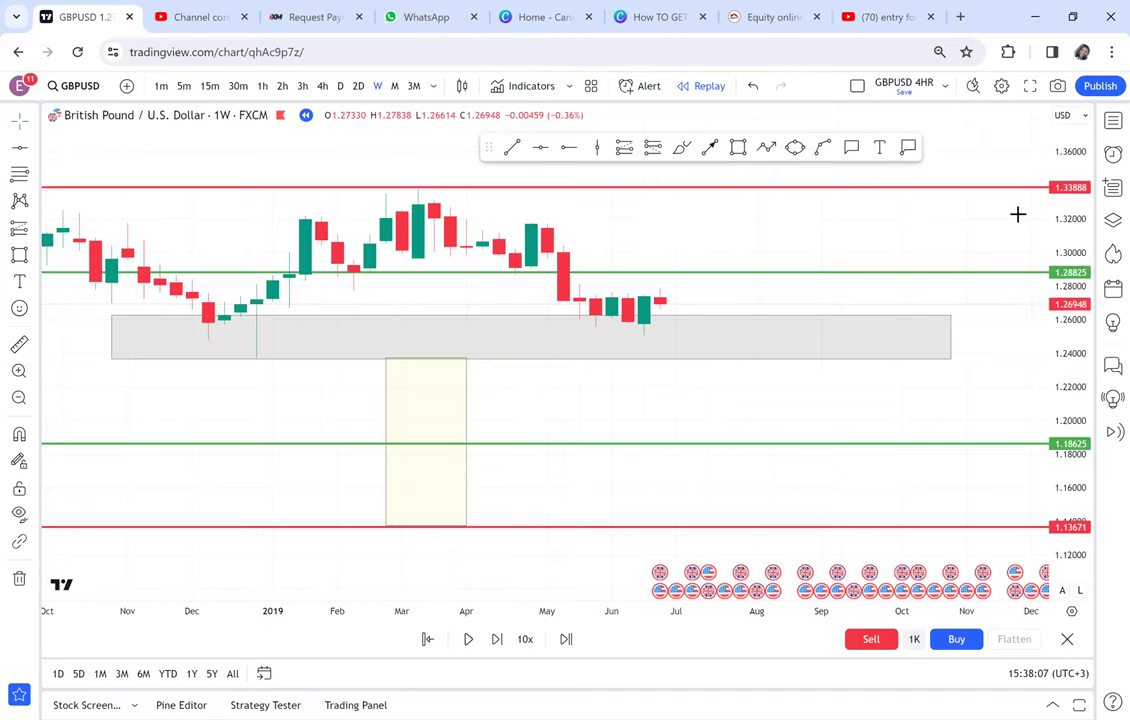
{"action": "scroll", "coordinate": [875, 255], "scroll_direction": "down", "scroll_amount": 3}
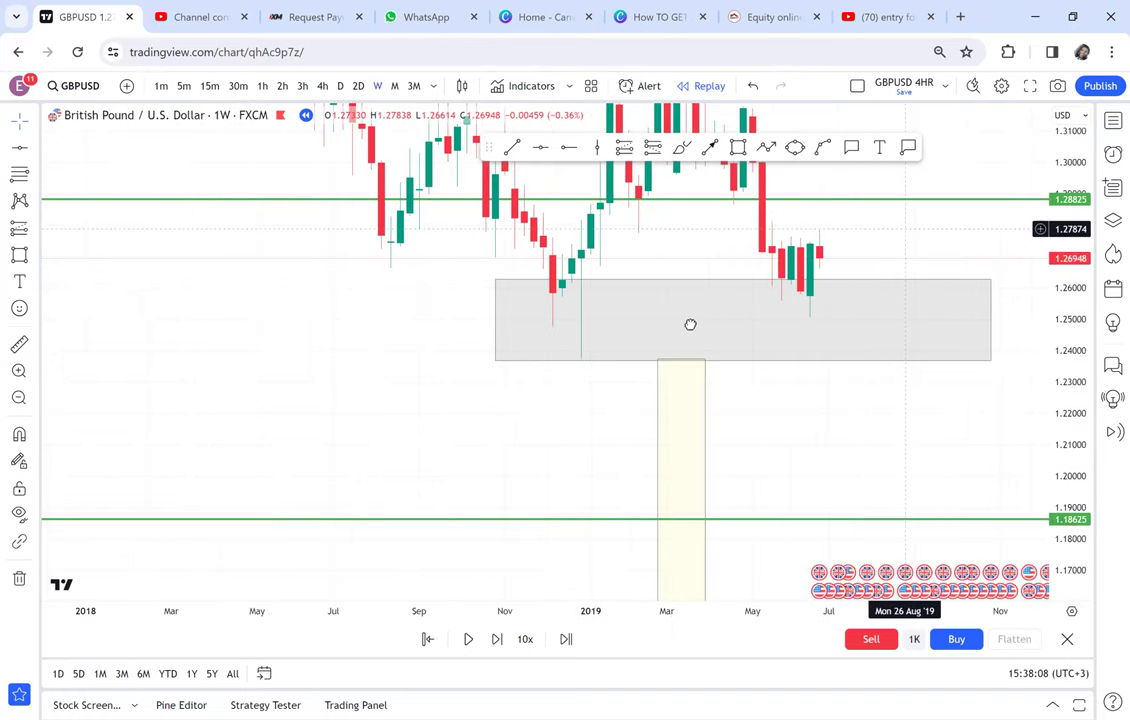
{"action": "left_click_drag", "start_coordinate": [878, 236], "coordinate": [690, 324]}
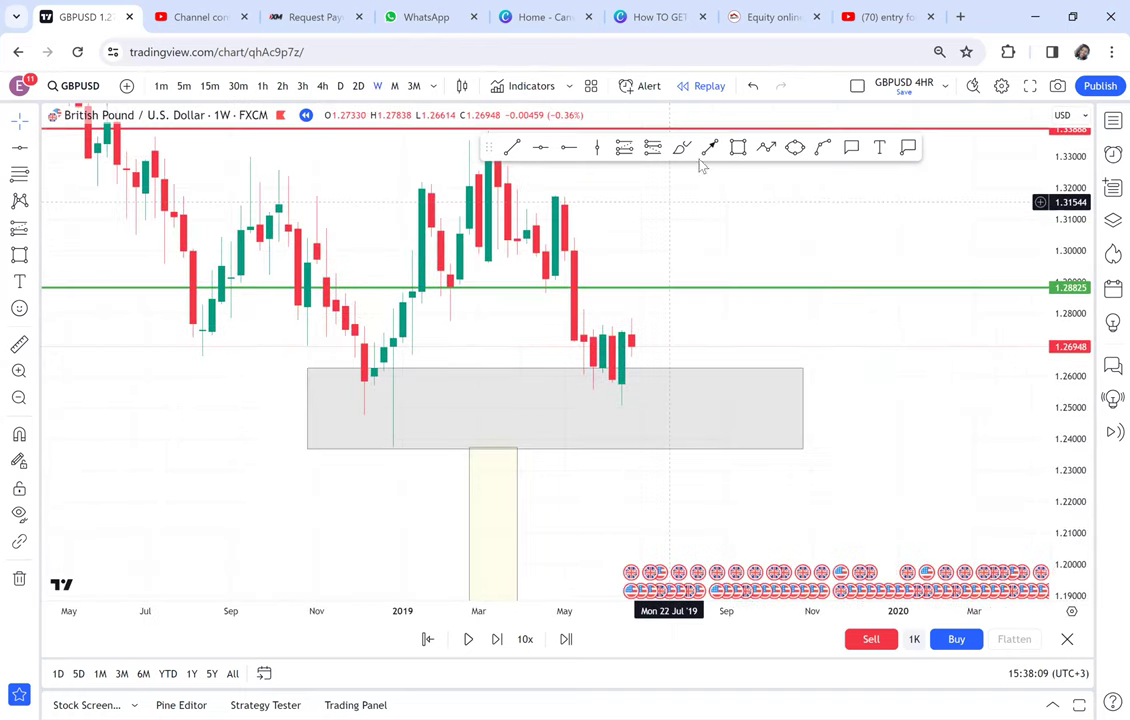
Attach a callout reading "3cb strategy" beside the latest weekly candle, reposition its label, and delete the callout.
{"action": "left_click", "coordinate": [851, 148]}
{"action": "left_click", "coordinate": [742, 334]}
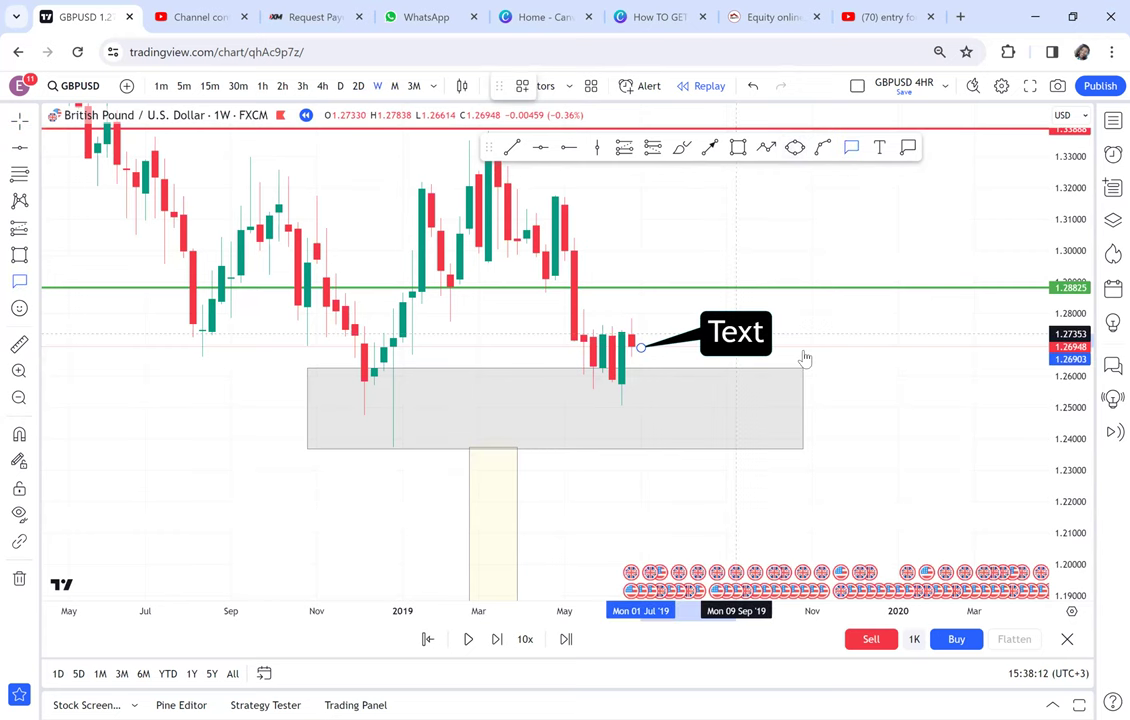
{"action": "type", "text": "3"}
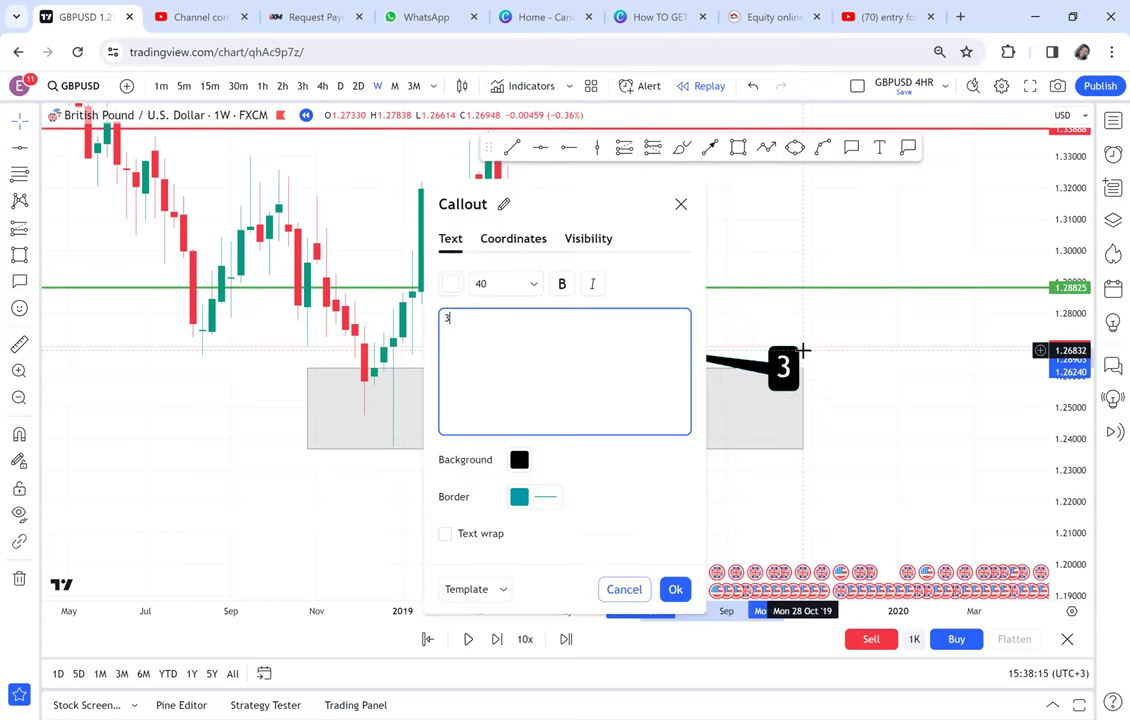
{"action": "type", "text": "cb st"}
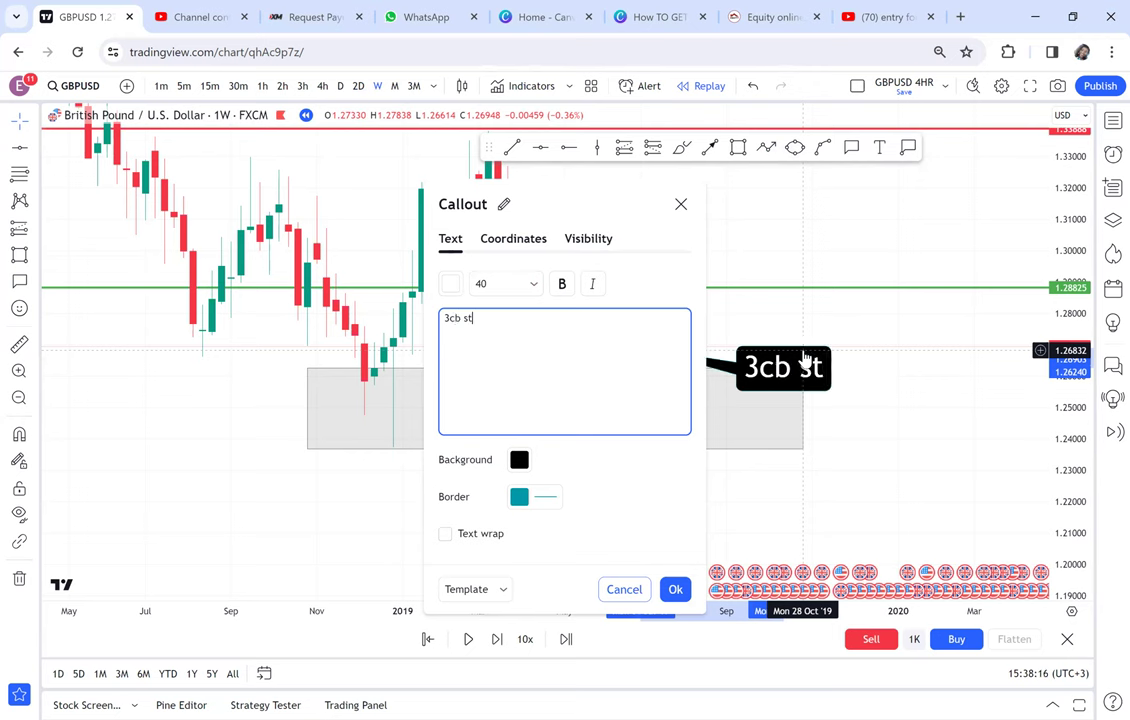
{"action": "type", "text": "rategy"}
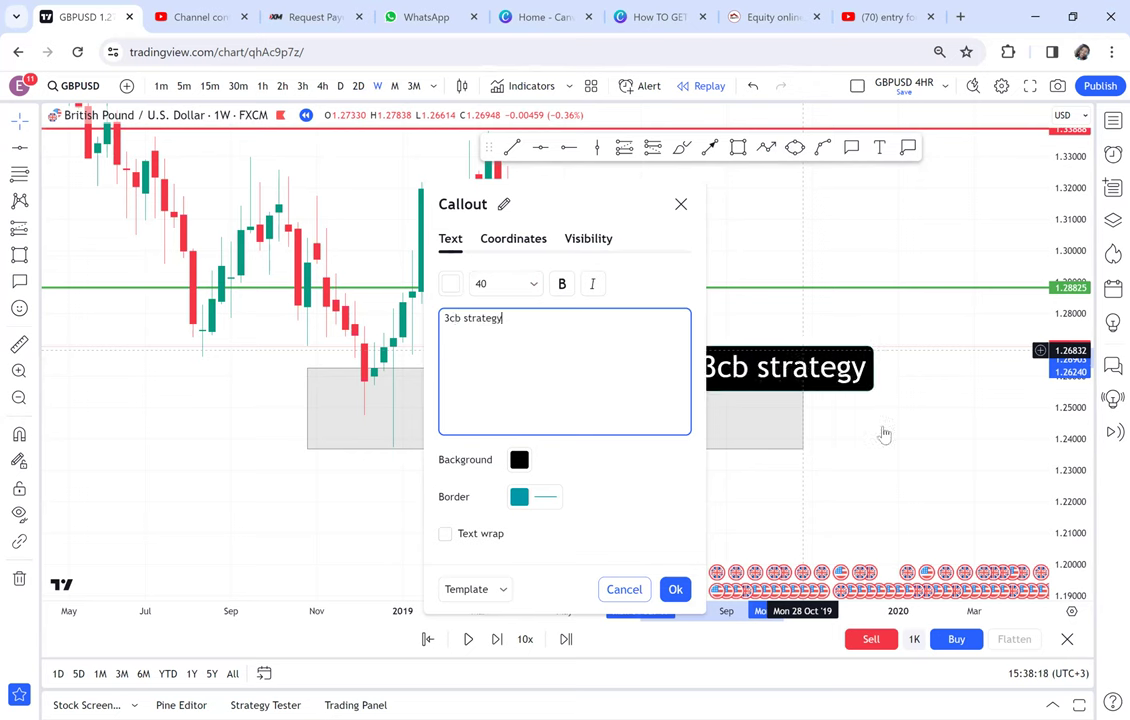
{"action": "left_click_drag", "start_coordinate": [811, 375], "coordinate": [813, 333]}
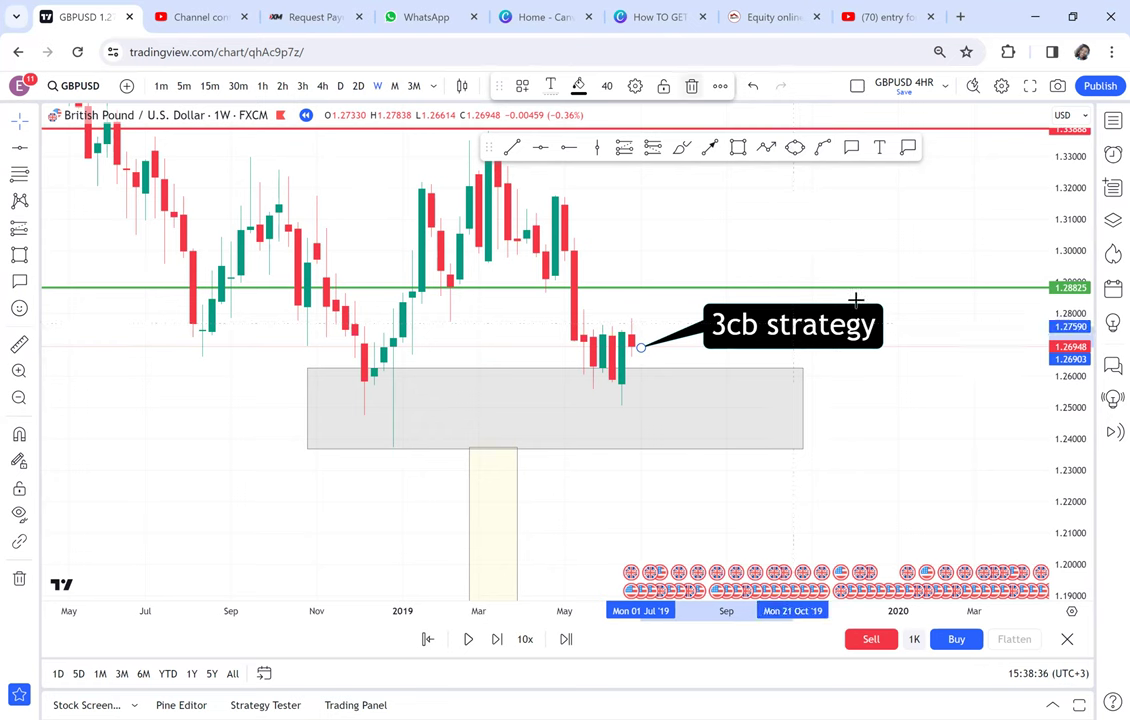
{"action": "key", "text": "Delete"}
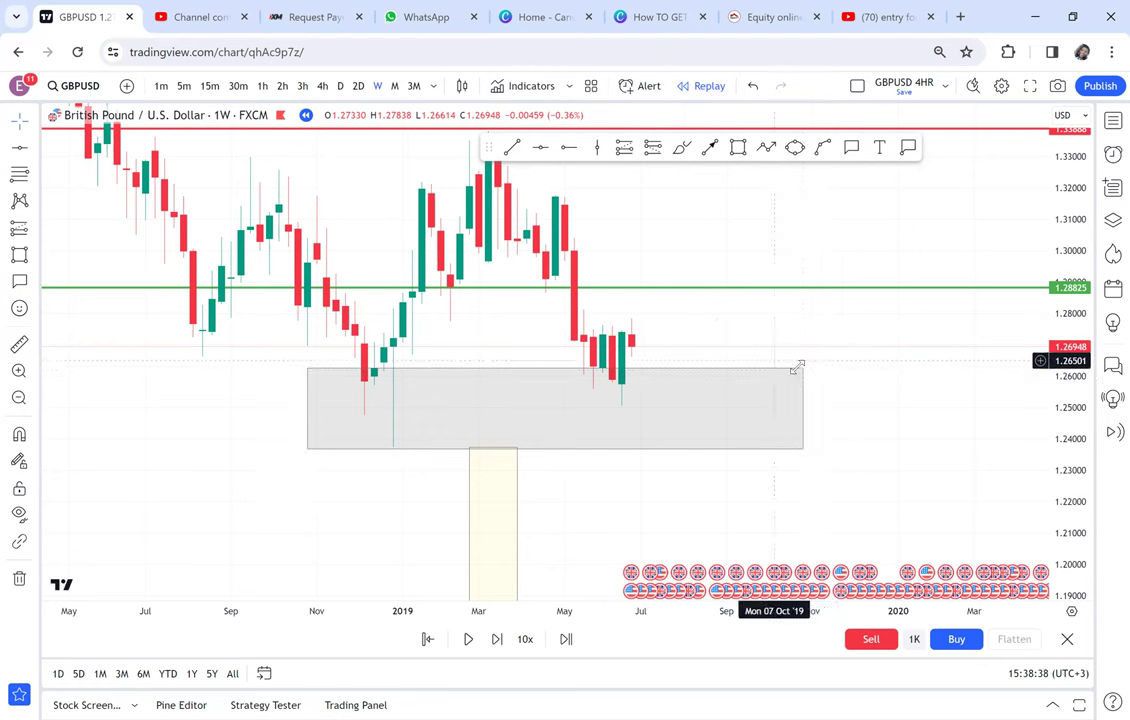
Replace the grey zone with a yellow rectangle around the weekly consolidation, from 13 May to about October 2019 between 1.27921 and about 1.2508.
{"action": "left_click", "coordinate": [795, 368]}
{"action": "key", "text": "Delete"}
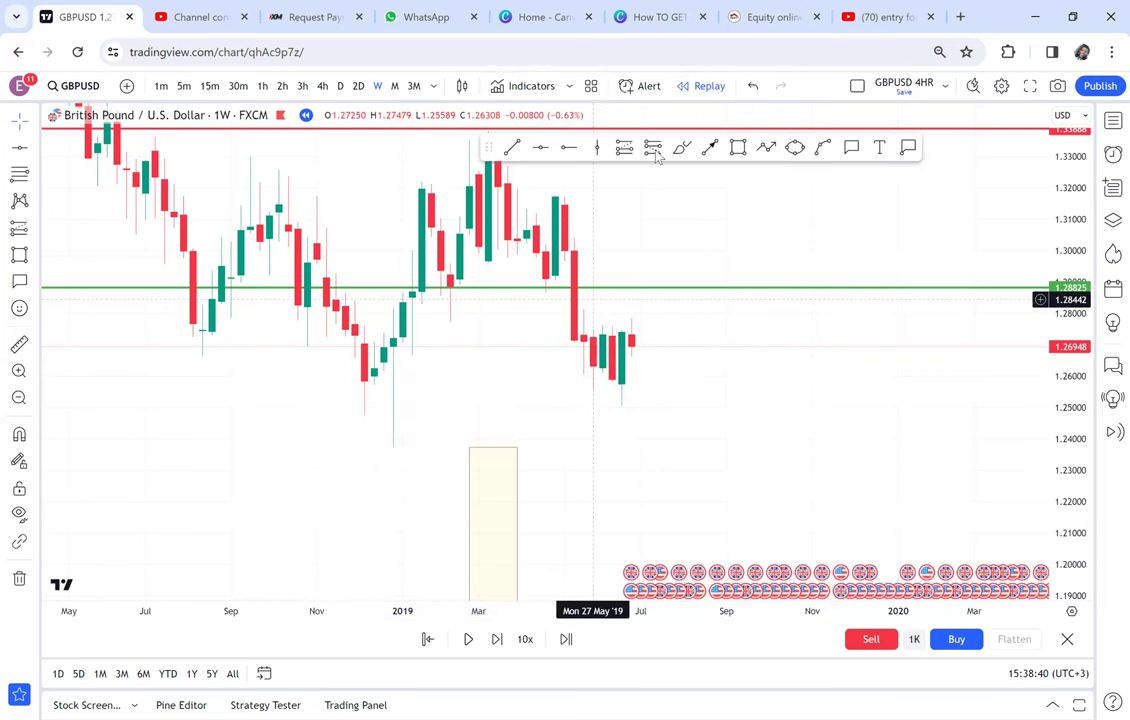
{"action": "left_click", "coordinate": [737, 147]}
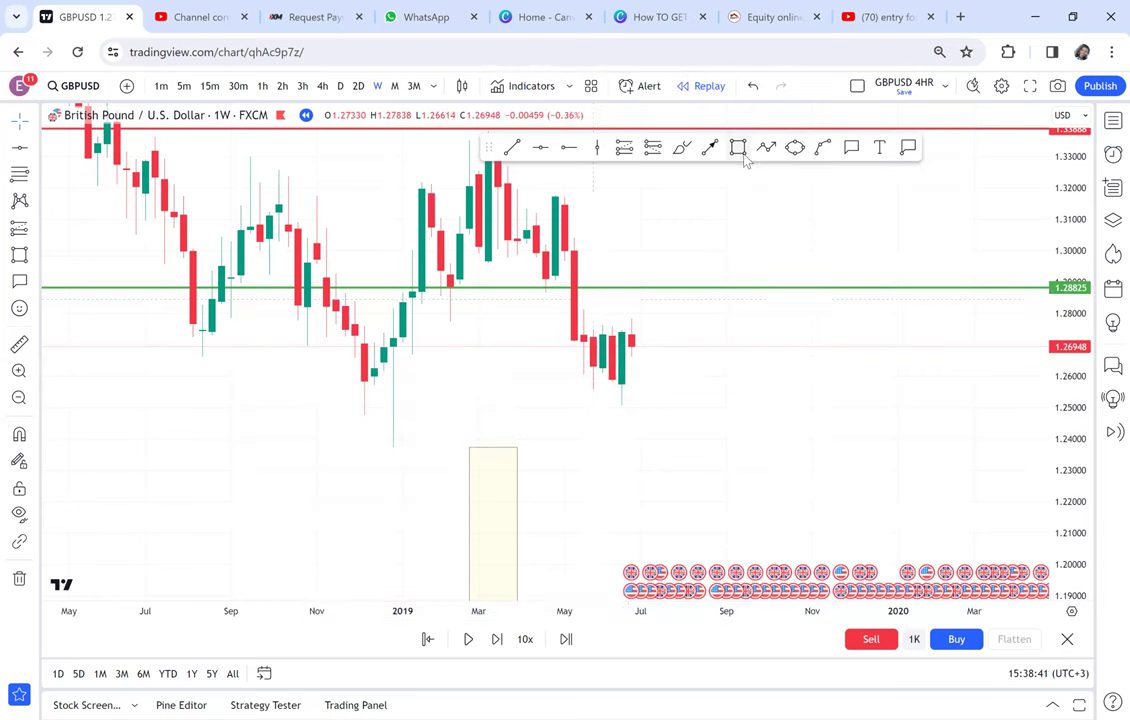
{"action": "left_click", "coordinate": [572, 316]}
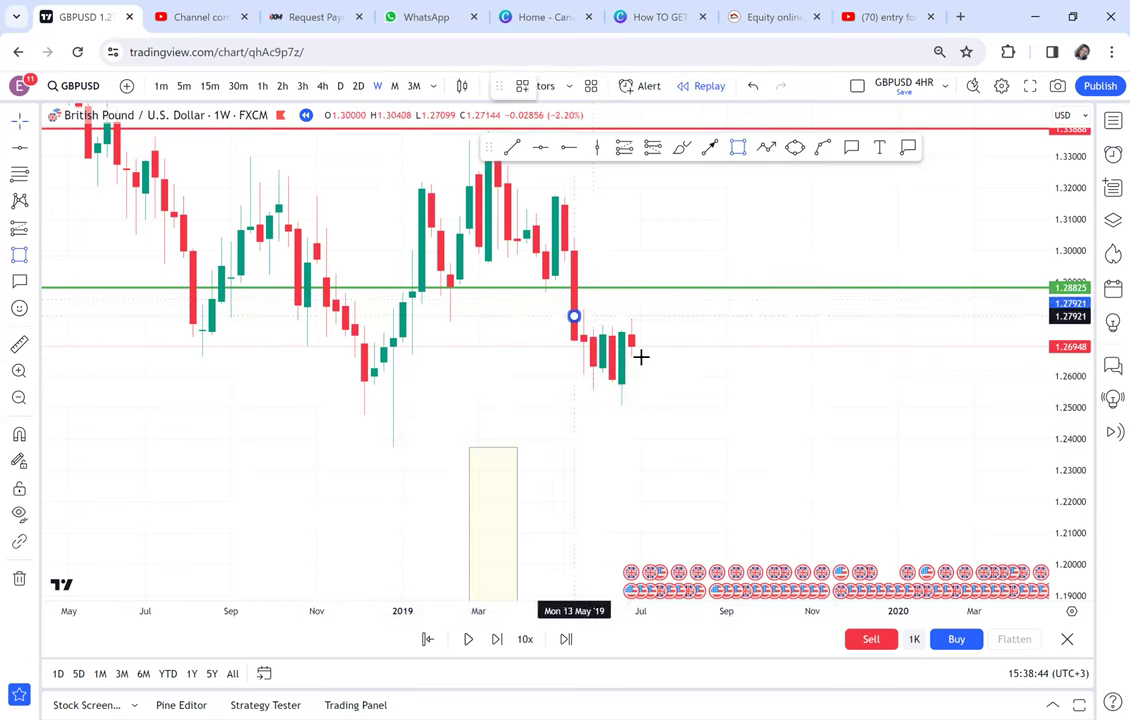
{"action": "left_click", "coordinate": [764, 405]}
{"action": "left_click", "coordinate": [852, 405]}
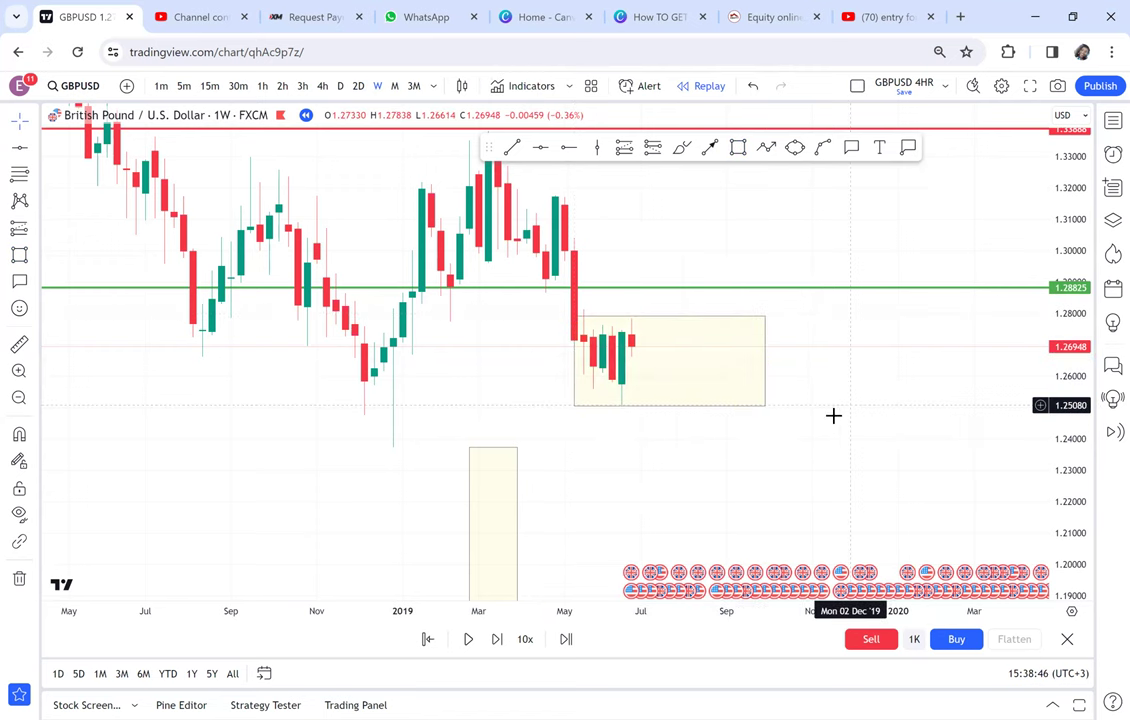
Delete the green horizontal line at 1.28825 above the consolidation rectangle.
{"action": "scroll", "coordinate": [750, 340], "scroll_direction": "up", "scroll_amount": 1}
{"action": "left_click", "coordinate": [705, 288]}
{"action": "left_click", "coordinate": [742, 86]}
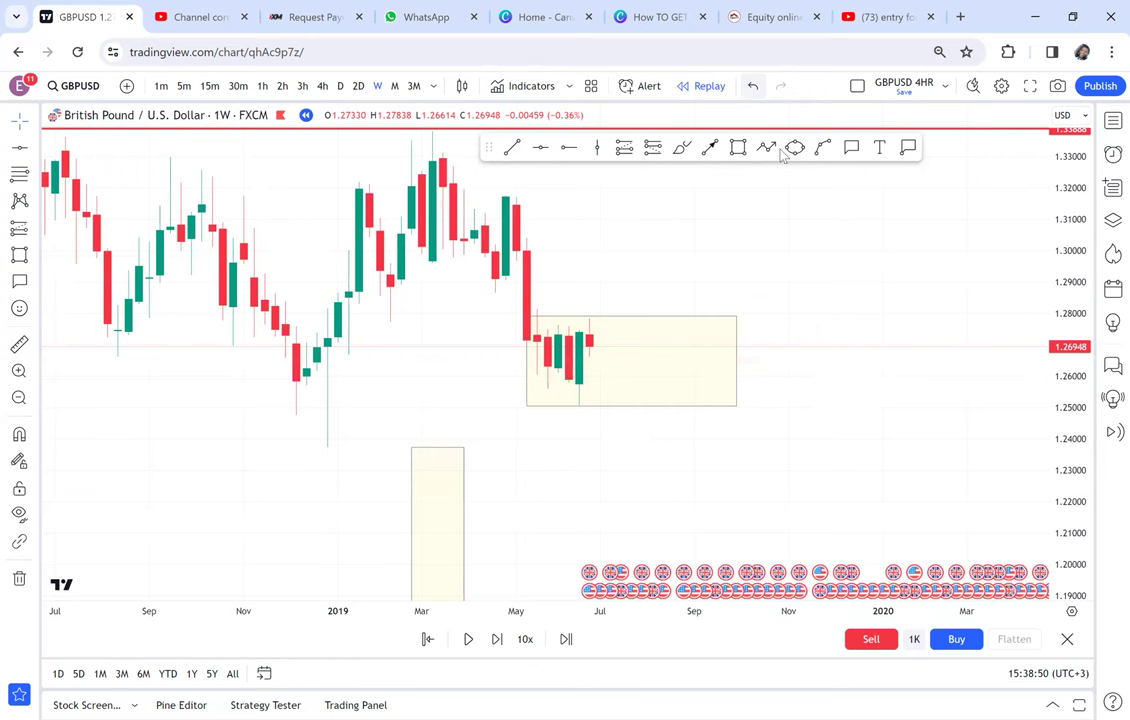
Sketch a breakout-and-retest path starting at the yellow rectangle's upper edge on 22 July 2019 and returning to it in late August.
{"action": "left_click", "coordinate": [631, 316]}
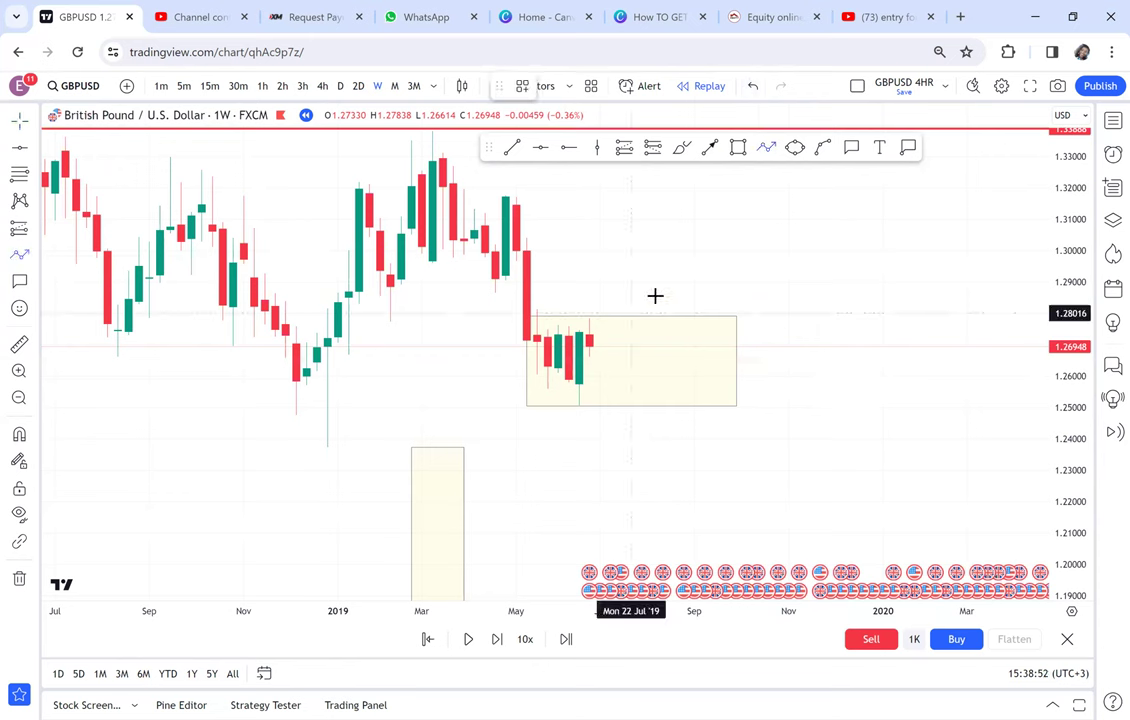
{"action": "left_click", "coordinate": [683, 316]}
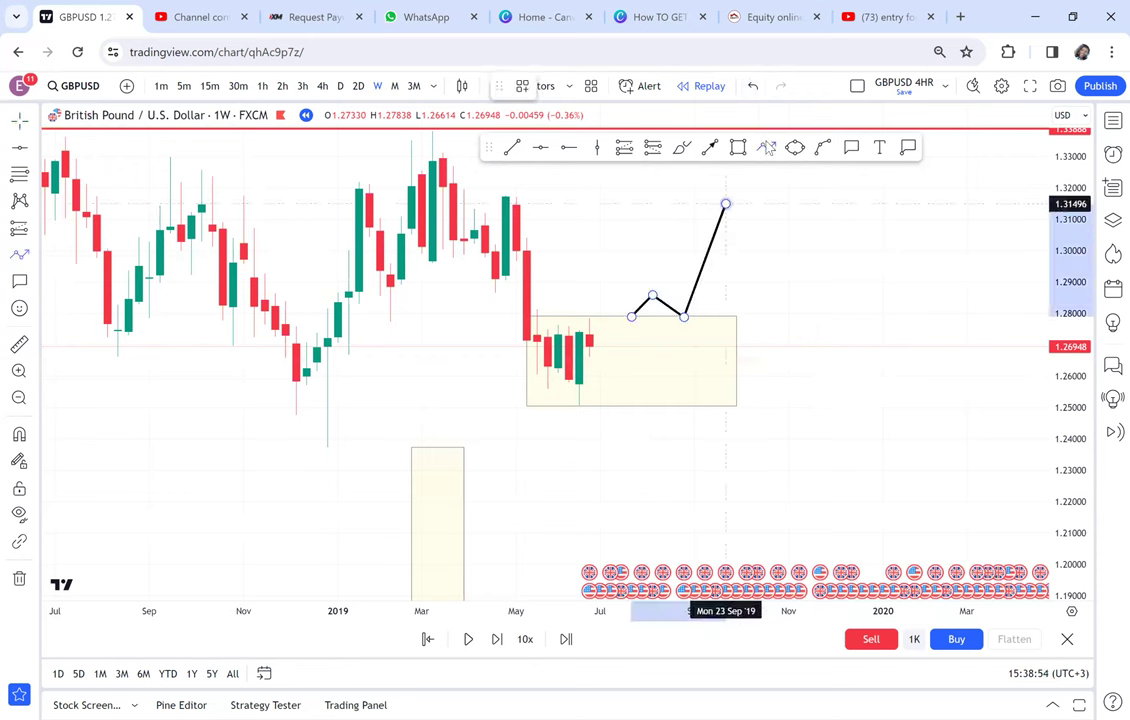
Finish the upward breakout path above the range rectangle and draw a zigzag breakout path heading downward from its lower edge.
{"action": "double_click", "coordinate": [726, 203]}
{"action": "left_click", "coordinate": [642, 439]}
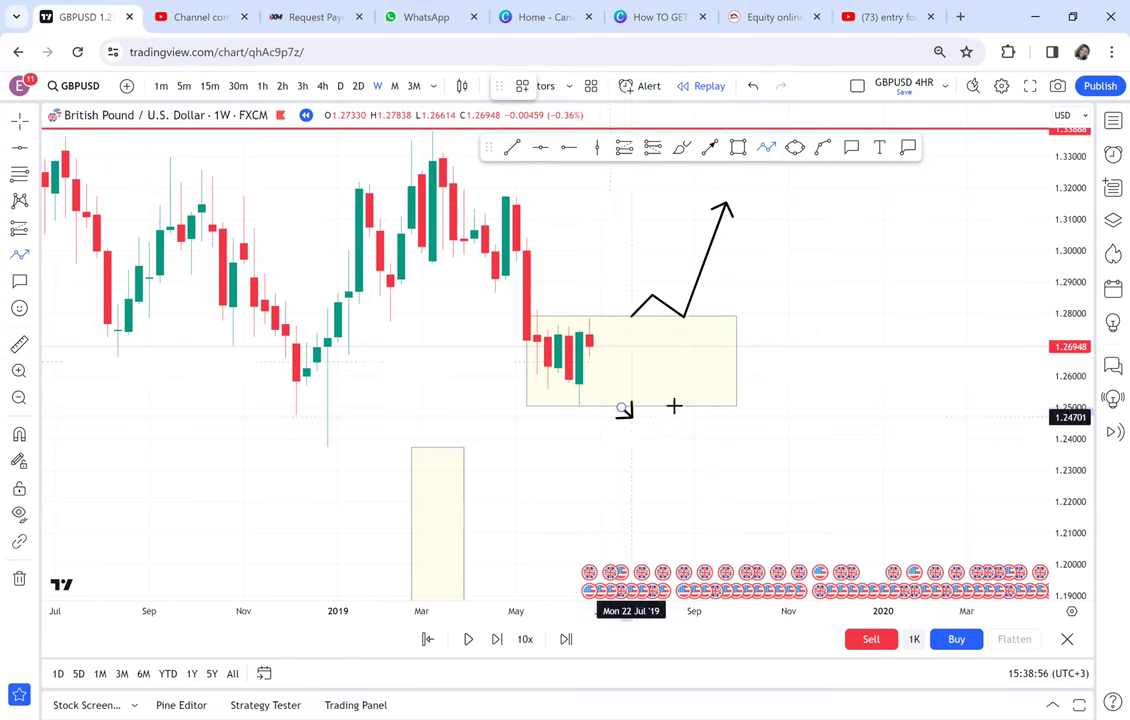
{"action": "double_click", "coordinate": [674, 408]}
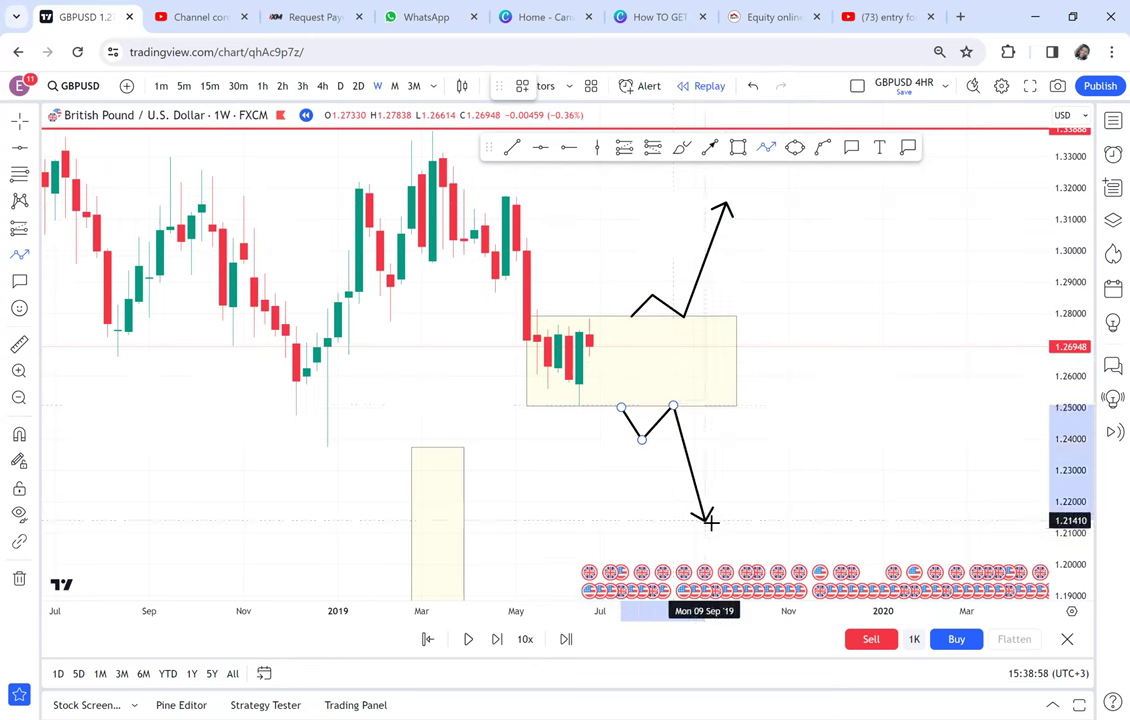
{"action": "double_click", "coordinate": [714, 519]}
{"action": "left_click_drag", "start_coordinate": [787, 457], "coordinate": [857, 443]}
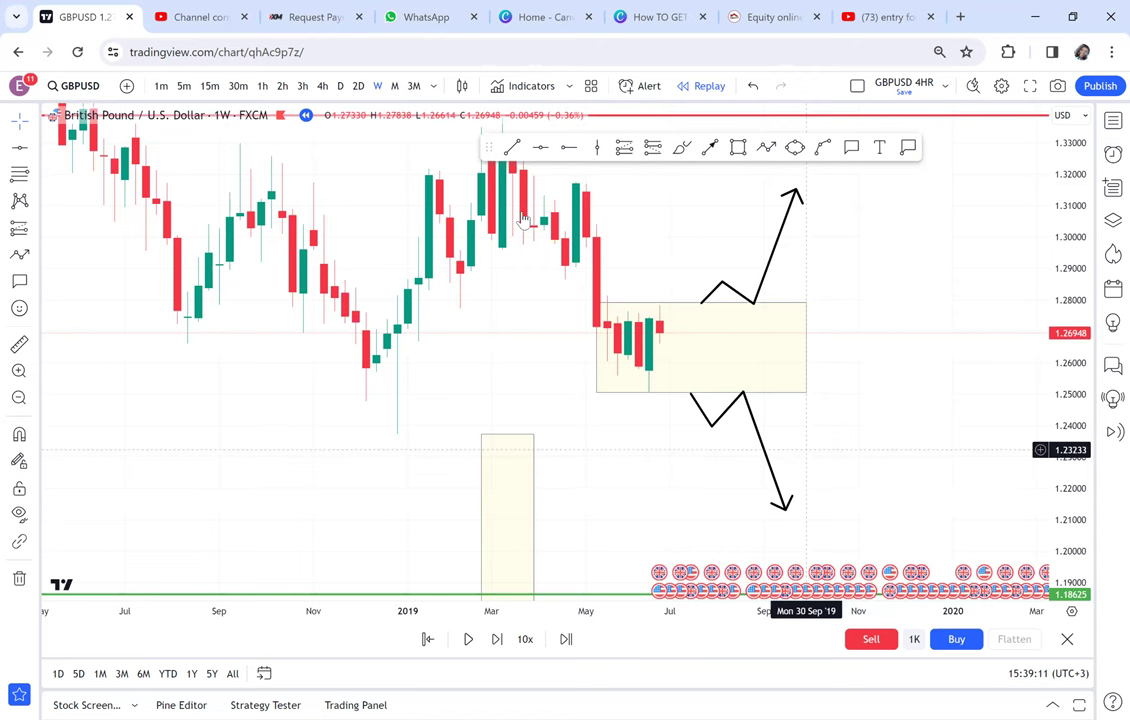
Draw a rectangle as tall as the range and place it directly beneath the range, from about 1.25056 to 1.22263.
{"action": "left_click", "coordinate": [738, 147]}
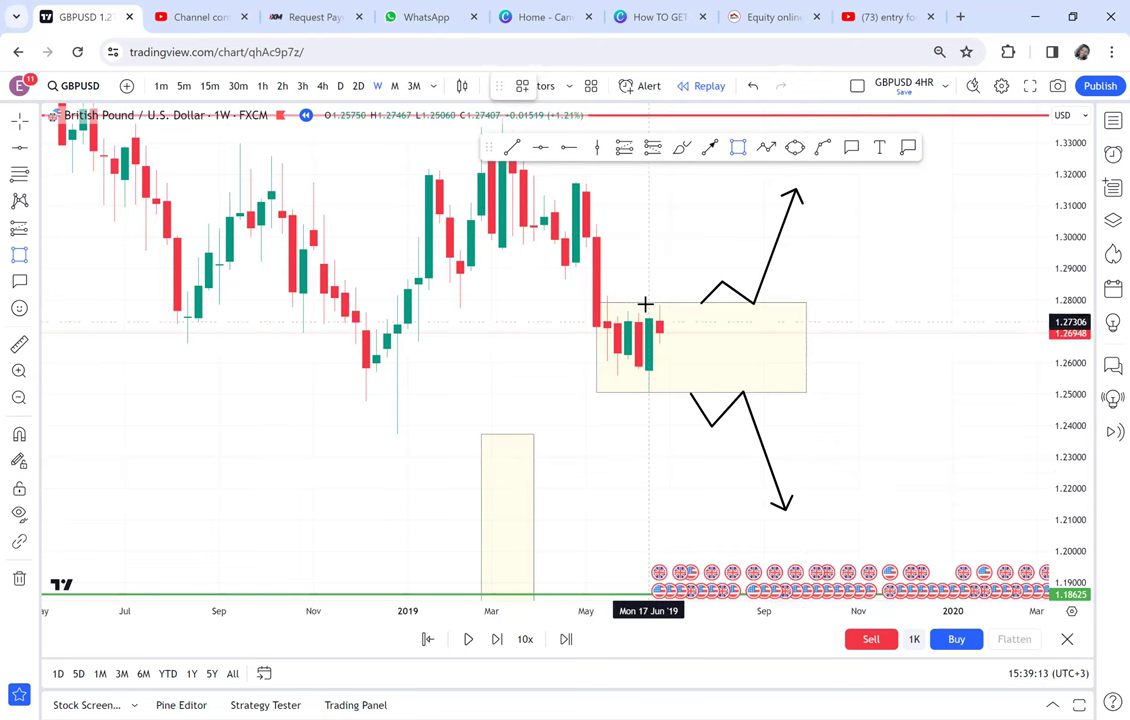
{"action": "left_click", "coordinate": [691, 391]}
{"action": "left_click_drag", "start_coordinate": [690, 375], "coordinate": [680, 461]}
{"action": "left_click_drag", "start_coordinate": [690, 404], "coordinate": [669, 463]}
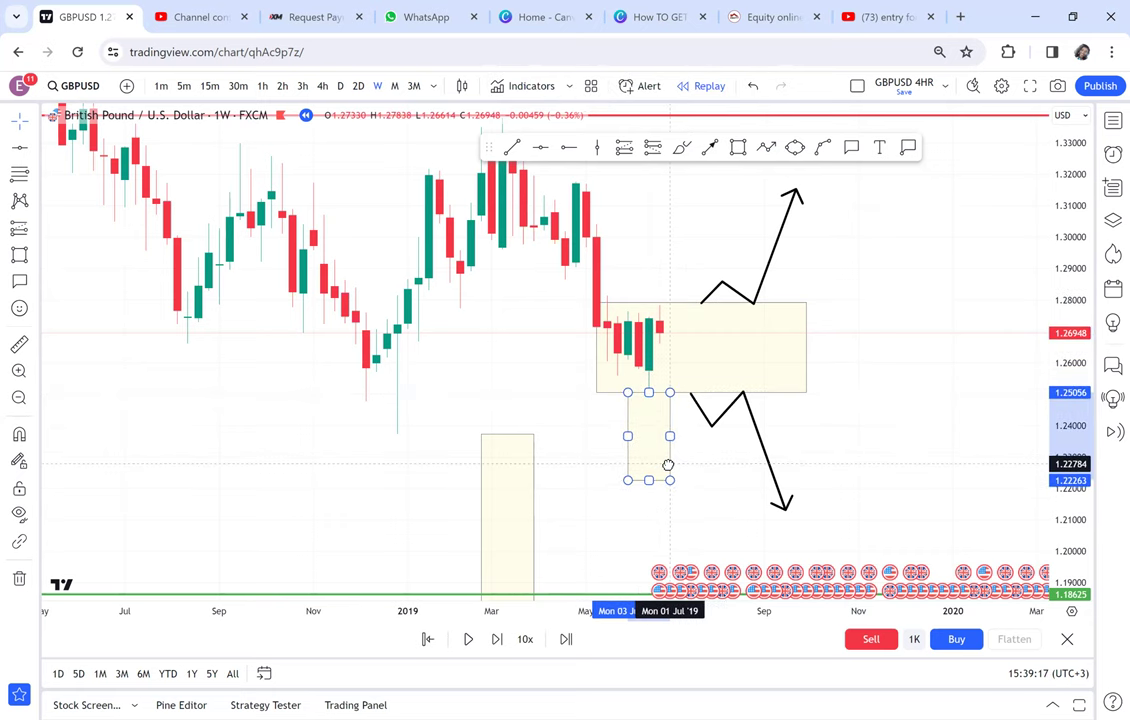
{"action": "left_click_drag", "start_coordinate": [724, 497], "coordinate": [721, 428]}
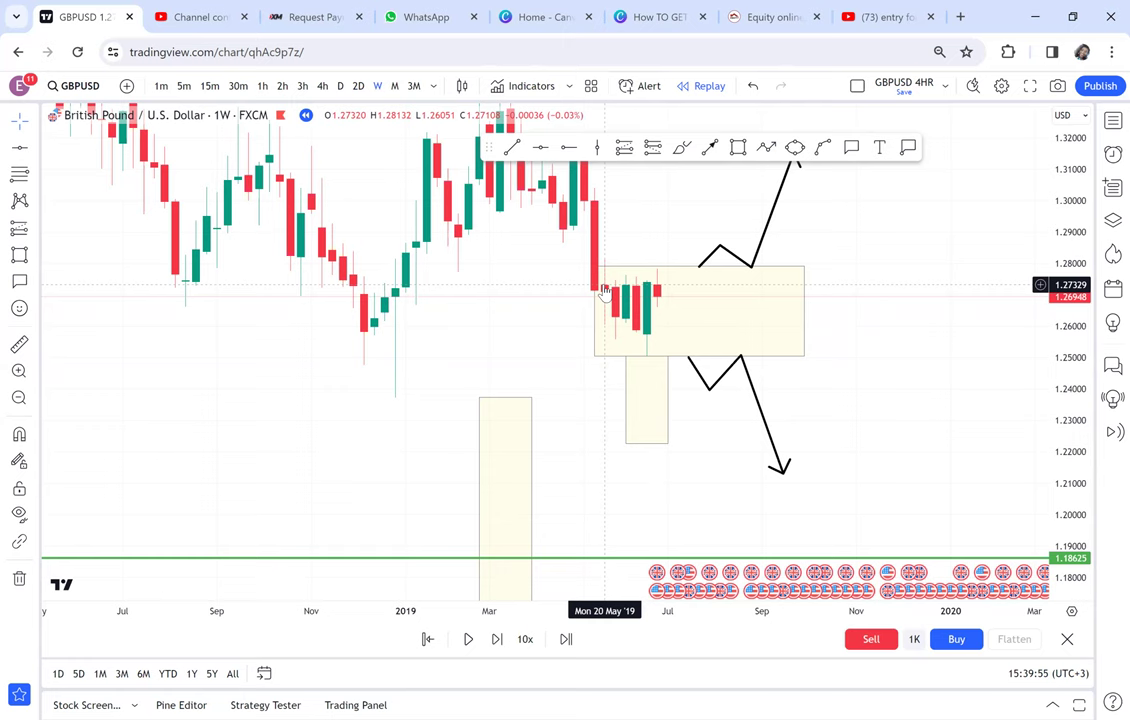
Switch the GBPUSD chart to the daily timeframe and remove all drawings from it.
{"action": "left_click", "coordinate": [340, 86]}
{"action": "scroll", "coordinate": [869, 309], "scroll_direction": "down", "scroll_amount": 5}
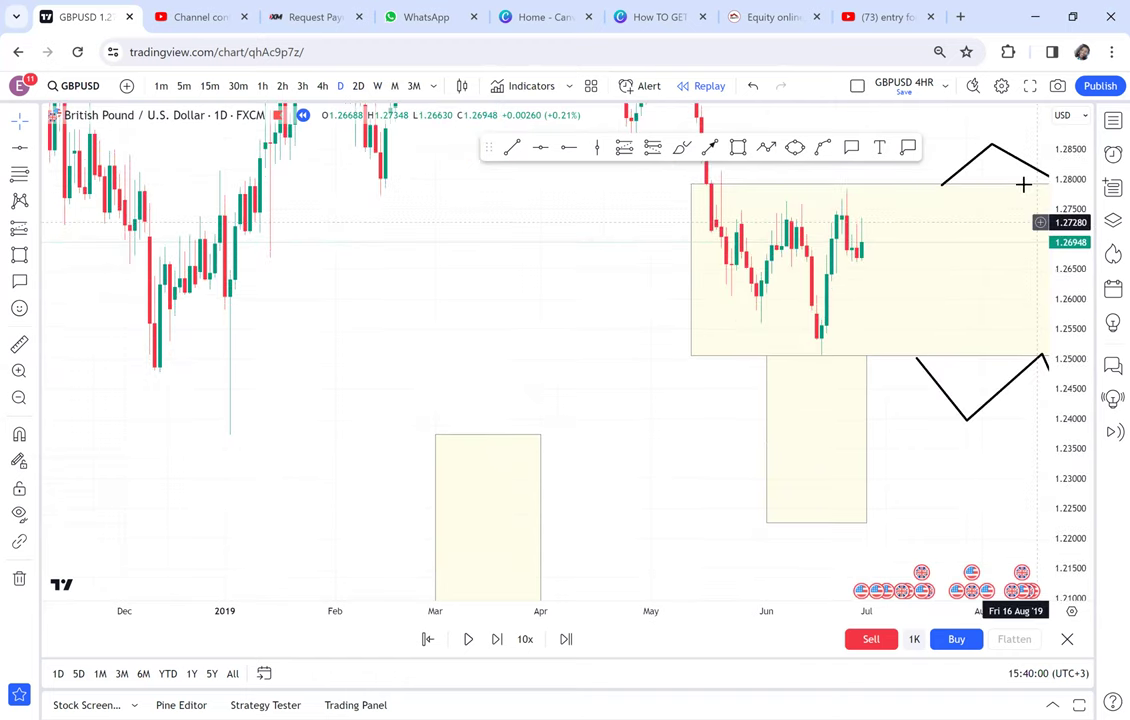
{"action": "scroll", "coordinate": [930, 247], "scroll_direction": "up", "scroll_amount": 2}
{"action": "left_click_drag", "start_coordinate": [912, 259], "coordinate": [715, 305]}
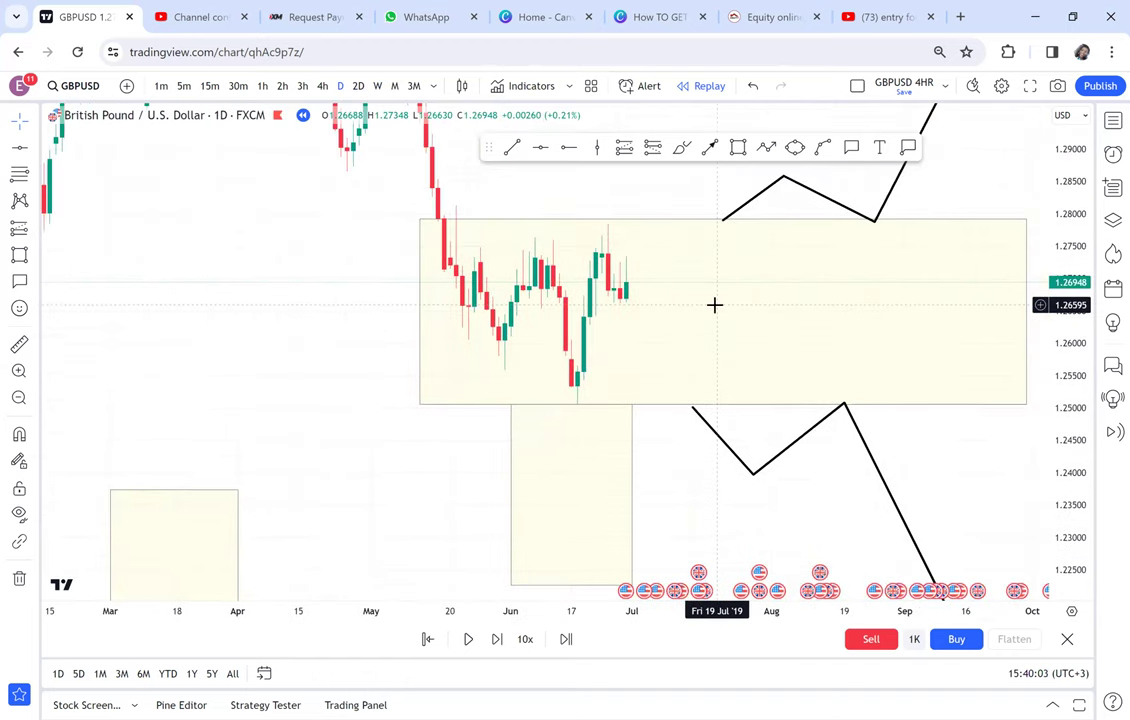
{"action": "scroll", "coordinate": [721, 315], "scroll_direction": "down", "scroll_amount": 2}
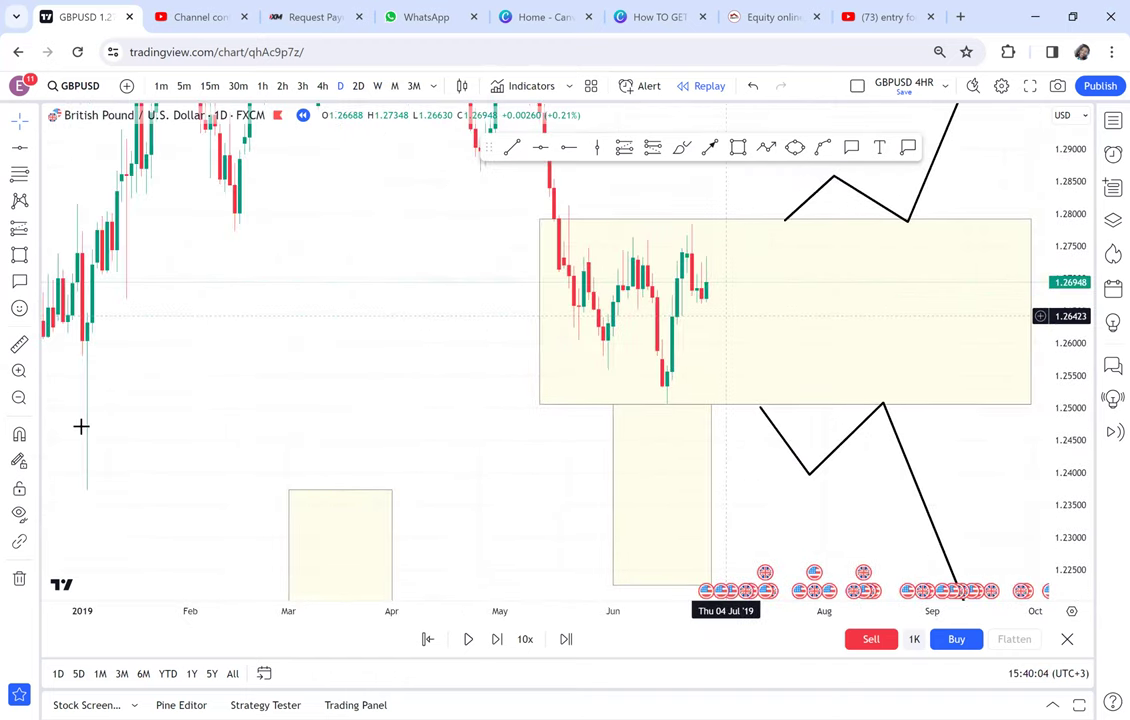
{"action": "left_click", "coordinate": [19, 578]}
{"action": "left_click", "coordinate": [88, 573]}
{"action": "left_click_drag", "start_coordinate": [801, 381], "coordinate": [733, 387]}
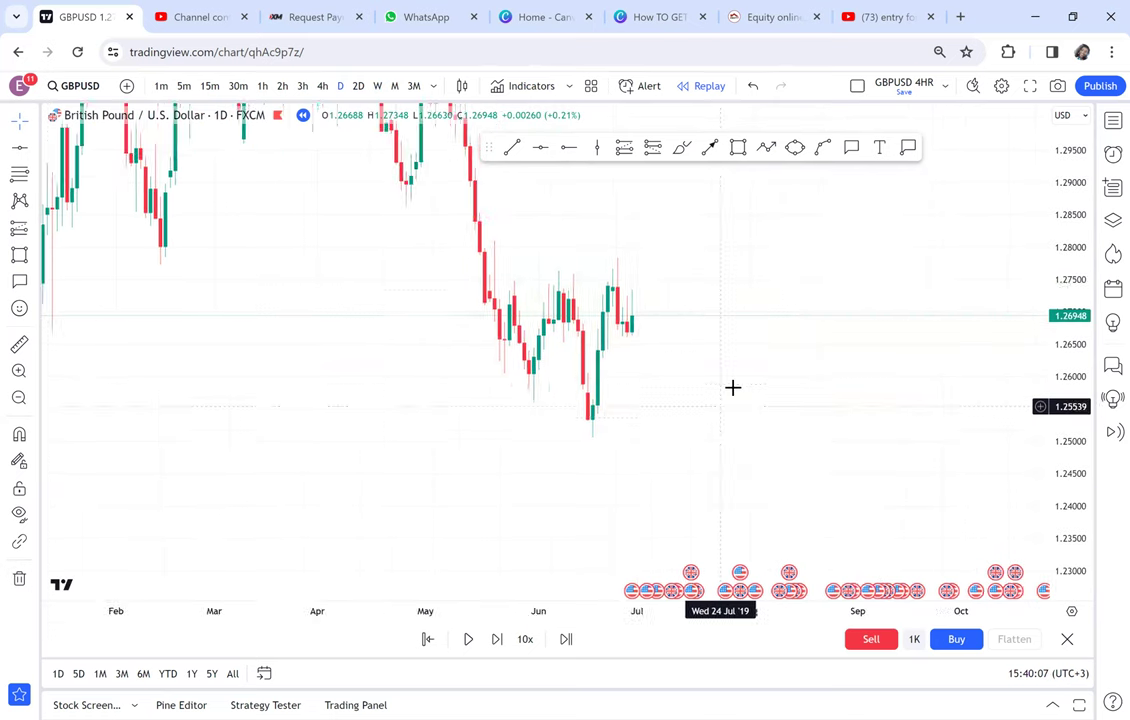
Draw a resistance zone rectangle over the June highs, from about 1.27801 to 1.27319, extending from 30 May to 17 July 2019.
{"action": "scroll", "coordinate": [690, 270], "scroll_direction": "up", "scroll_amount": 1}
{"action": "left_click", "coordinate": [738, 147]}
{"action": "left_click", "coordinate": [420, 261]}
{"action": "left_click", "coordinate": [621, 291]}
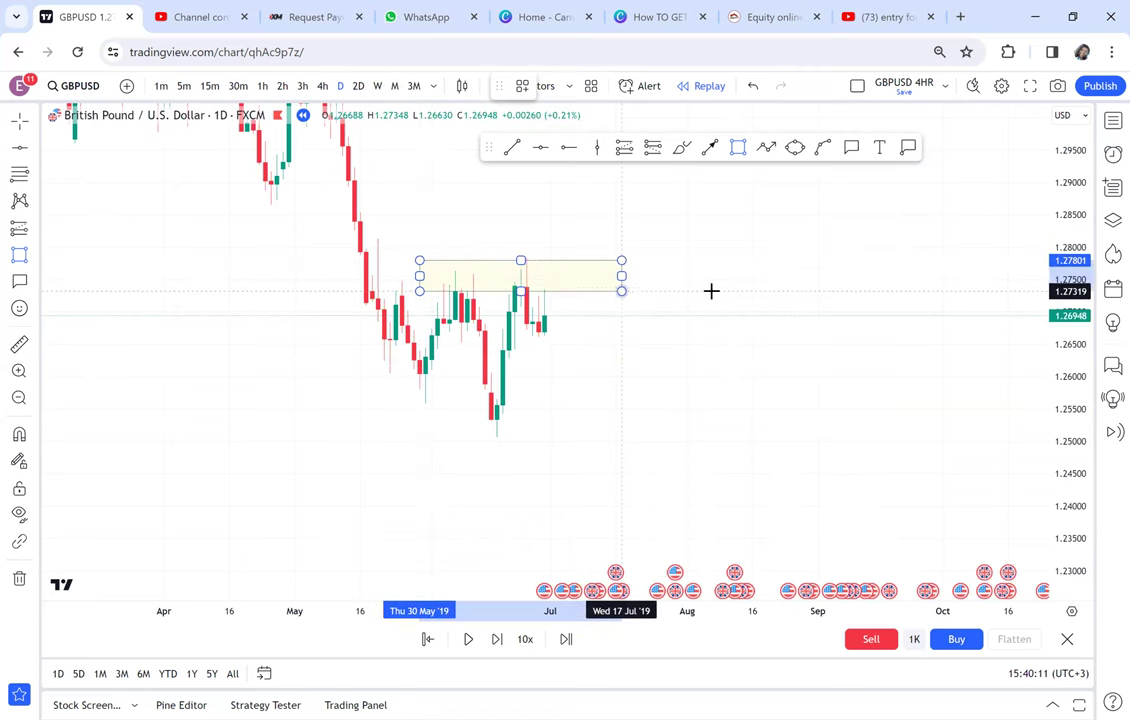
{"action": "left_click_drag", "start_coordinate": [695, 288], "coordinate": [754, 308]}
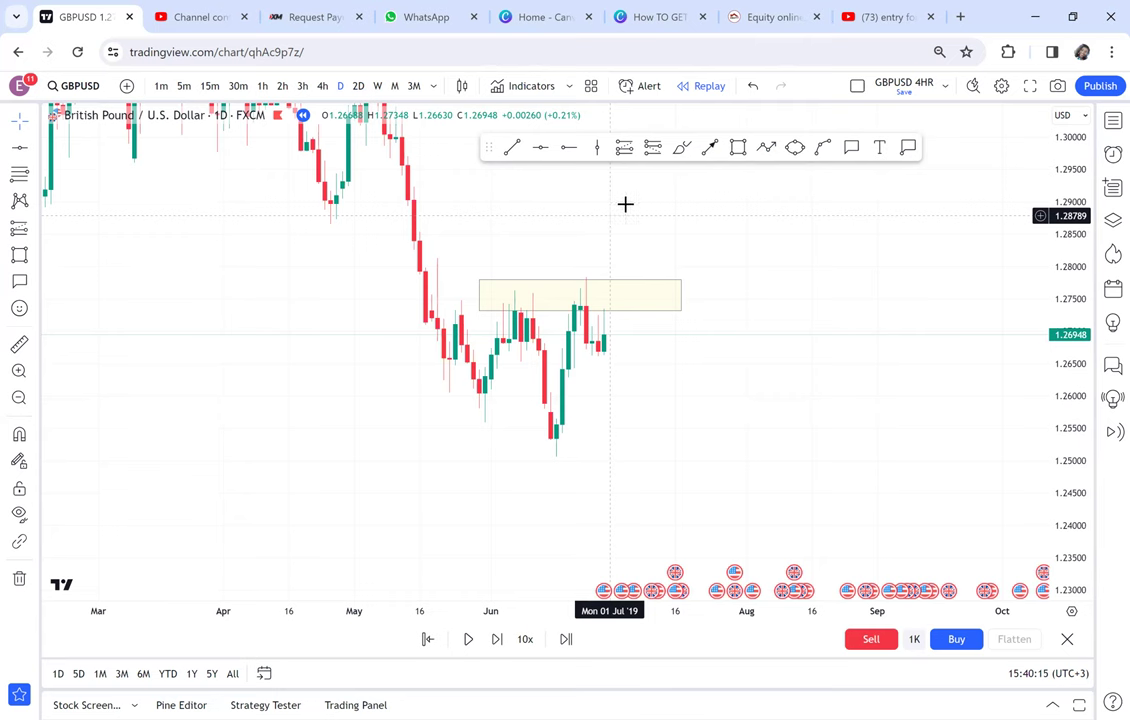
Change the resistance rectangle's fill color to black.
{"action": "left_click", "coordinate": [646, 290]}
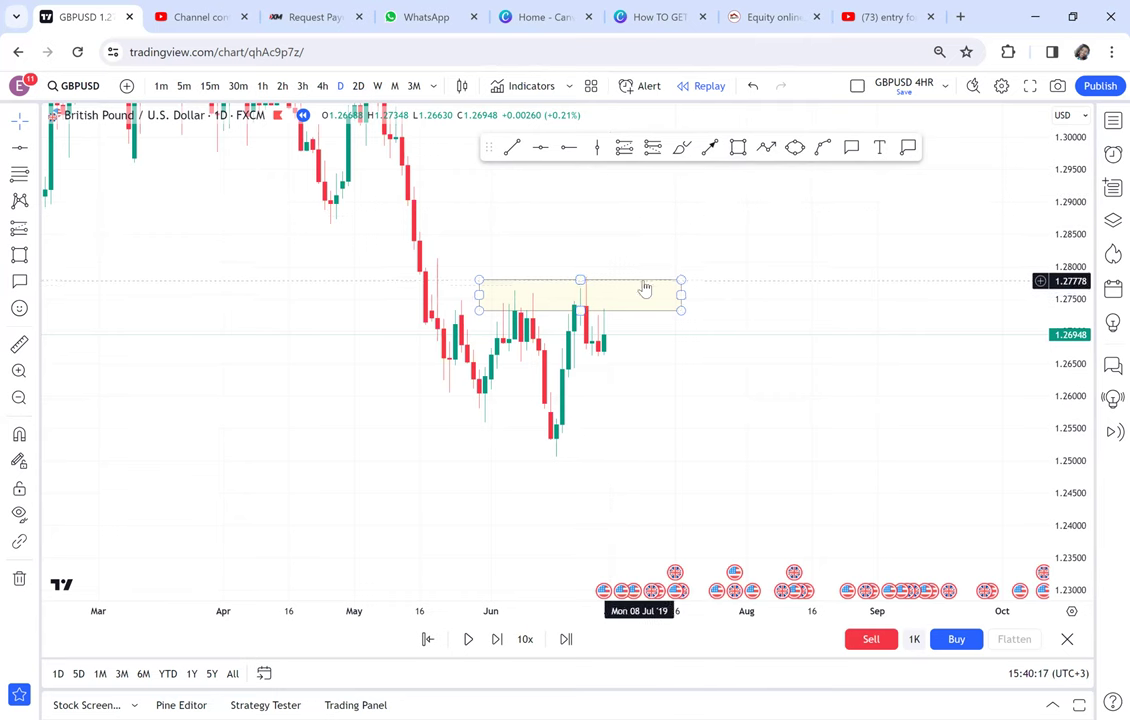
{"action": "left_click", "coordinate": [578, 85]}
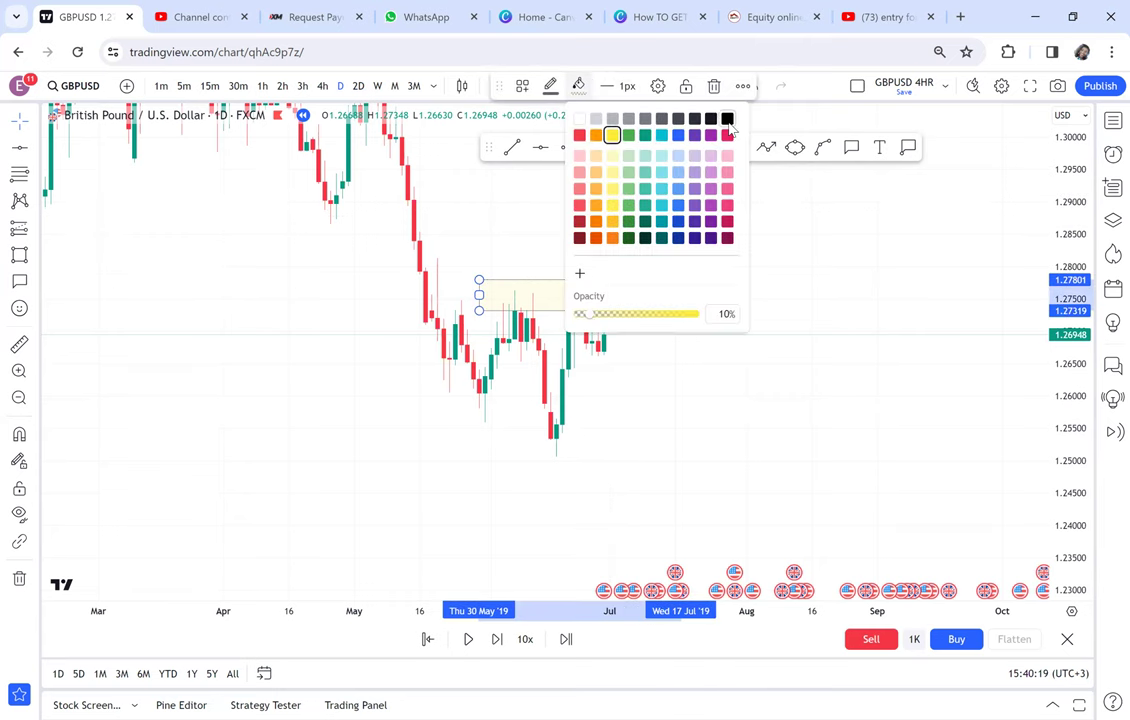
{"action": "left_click", "coordinate": [728, 119]}
{"action": "left_click", "coordinate": [845, 280]}
{"action": "left_click_drag", "start_coordinate": [845, 280], "coordinate": [858, 249]}
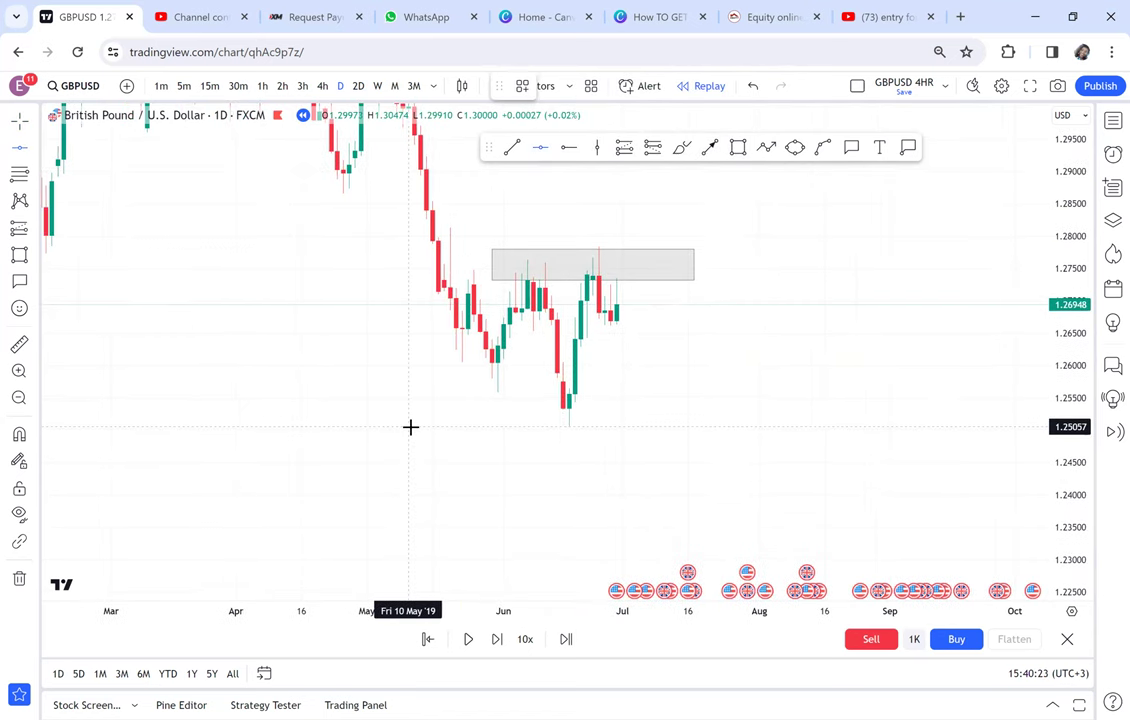
Place a horizontal line on the June low at 1.25057 and another at the measured midpoint of the range, 1.26366.
{"action": "key", "text": "alt+h"}
{"action": "left_click", "coordinate": [22, 342]}
{"action": "left_click", "coordinate": [390, 258]}
{"action": "left_click", "coordinate": [730, 425]}
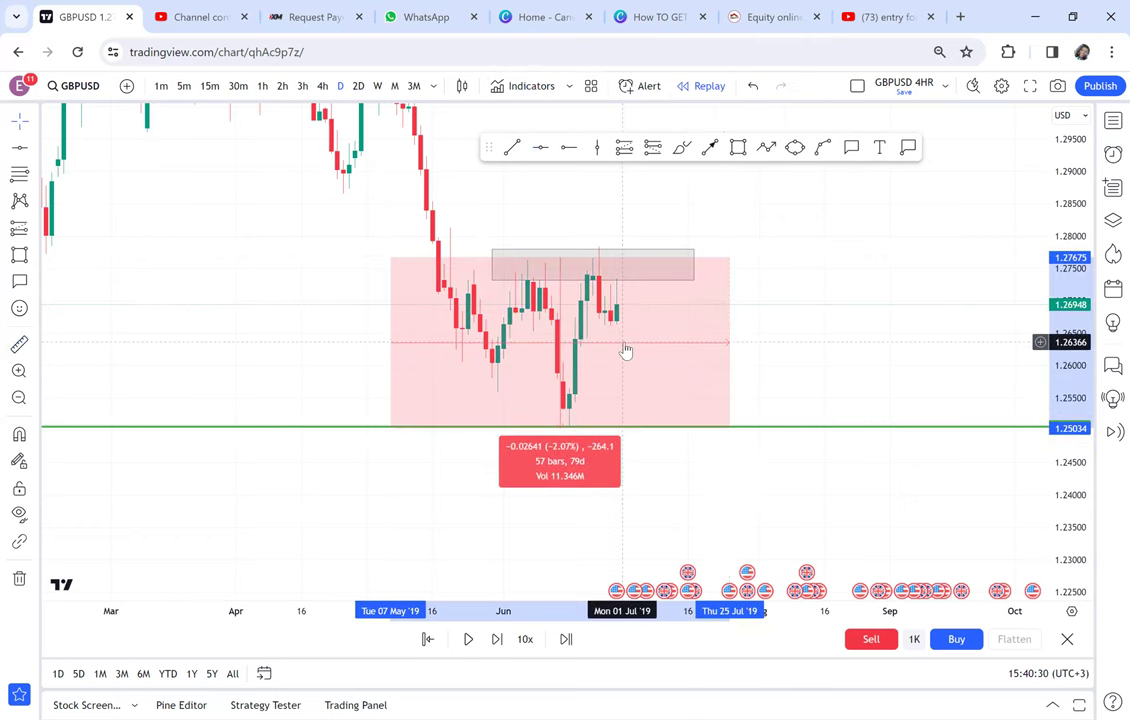
{"action": "left_click", "coordinate": [540, 148]}
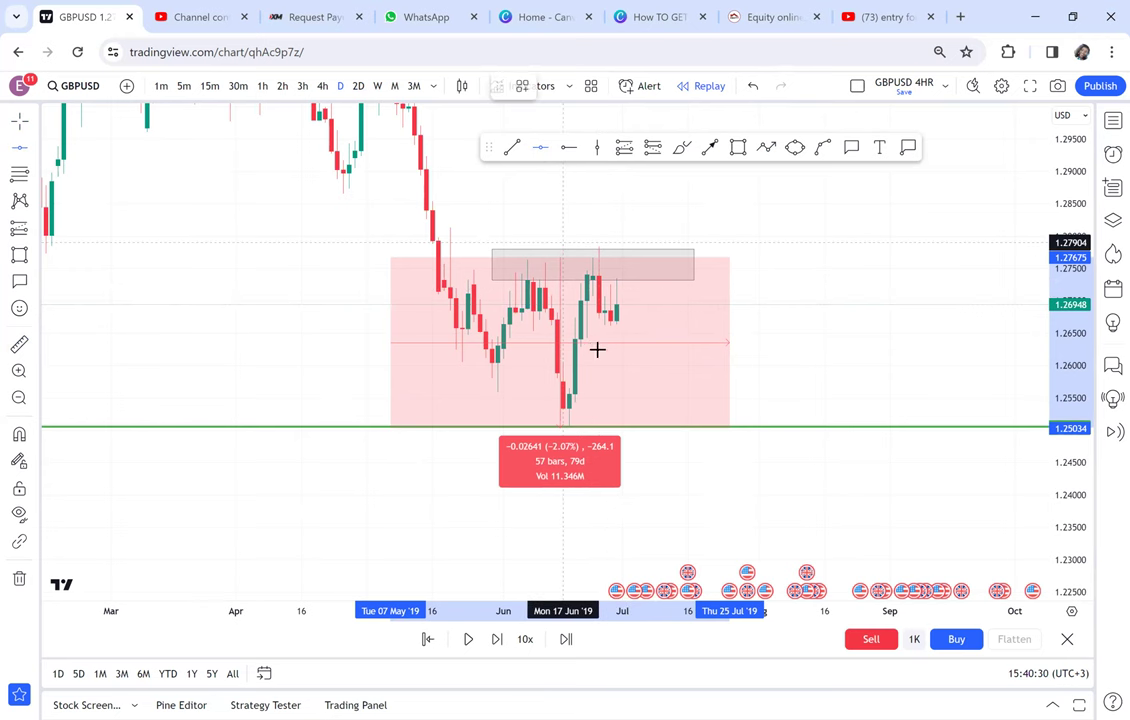
{"action": "left_click", "coordinate": [600, 345]}
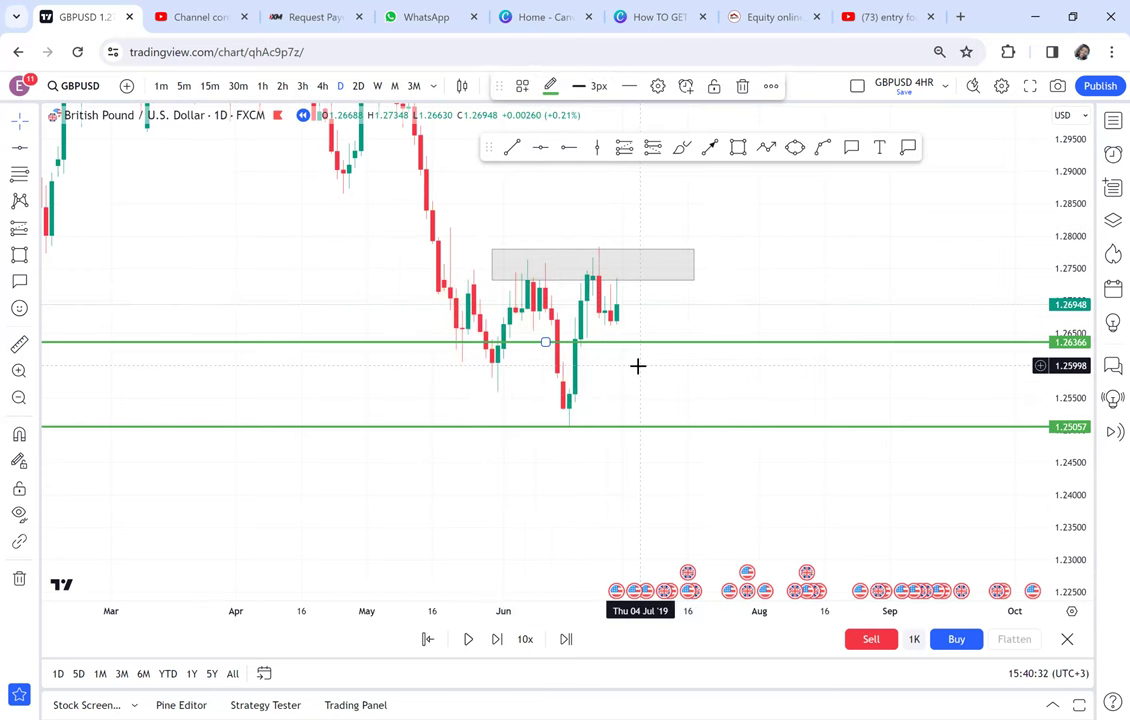
Recolor the lower horizontal line at 1.25057 red.
{"action": "left_click", "coordinate": [615, 428]}
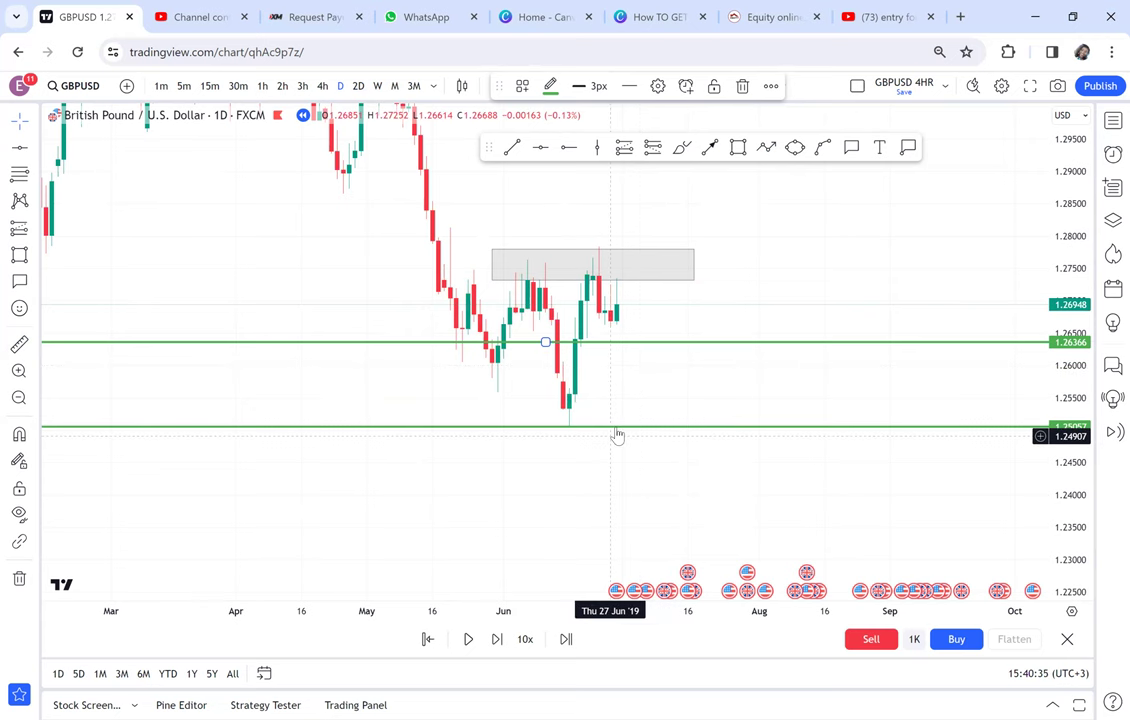
{"action": "left_click", "coordinate": [550, 86]}
{"action": "left_click", "coordinate": [556, 137]}
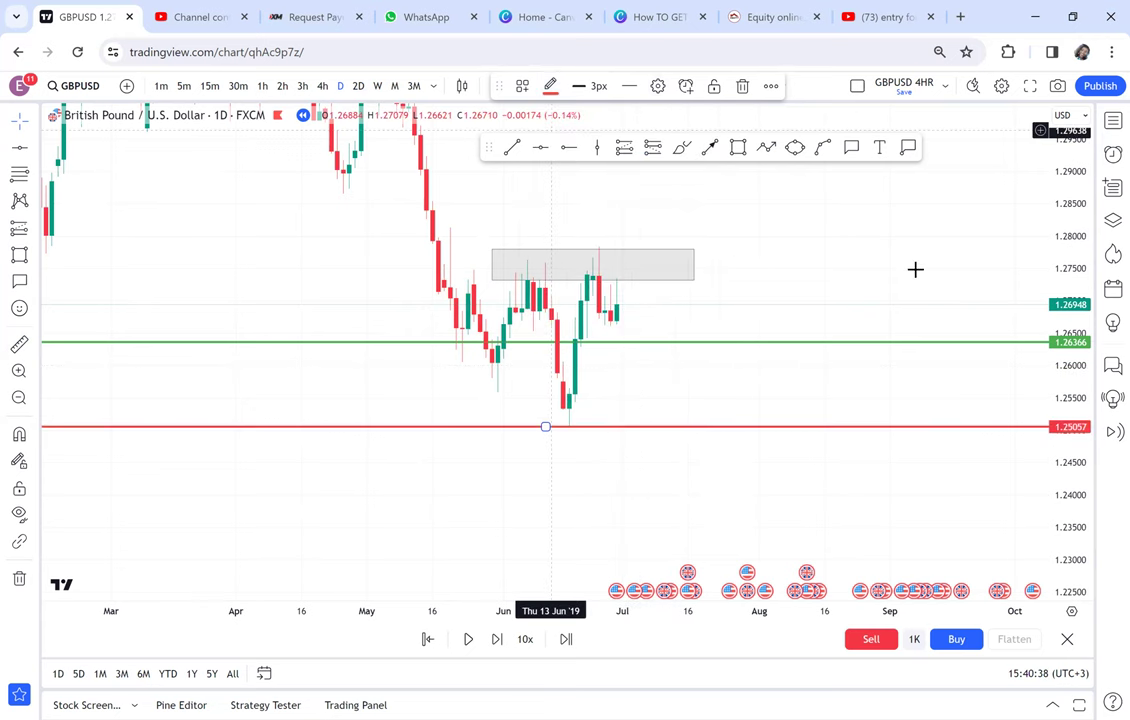
{"action": "scroll", "coordinate": [913, 267], "scroll_direction": "down", "scroll_amount": 2}
{"action": "left_click_drag", "start_coordinate": [916, 277], "coordinate": [905, 268]}
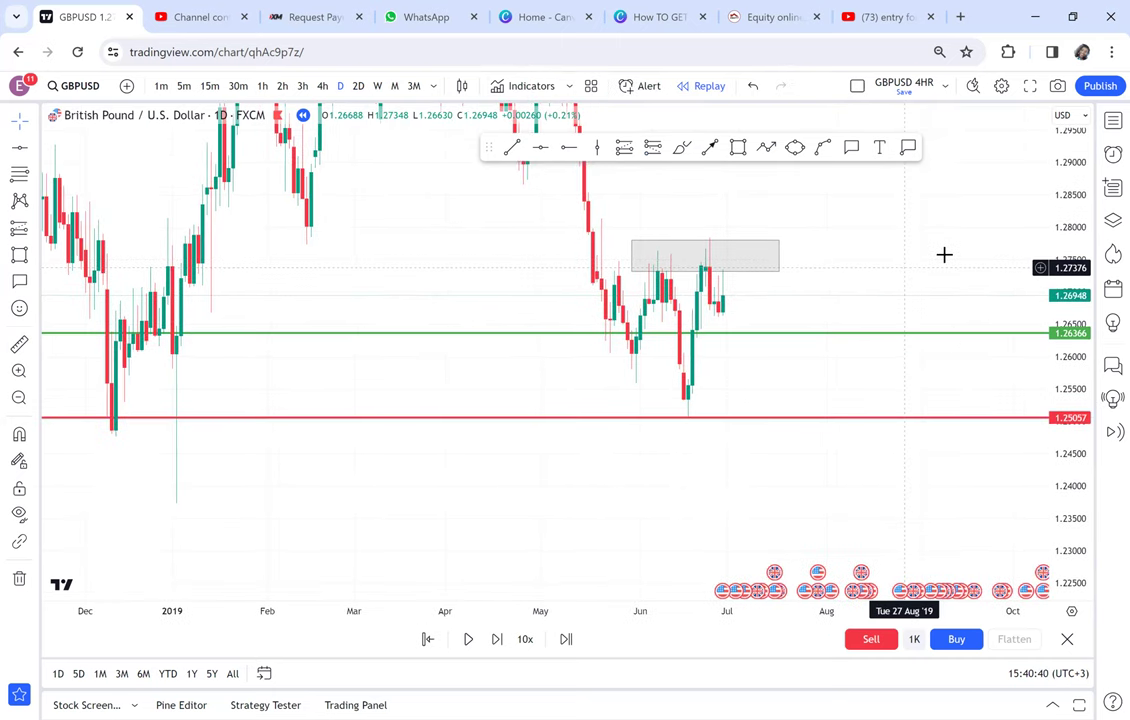
{"action": "scroll", "coordinate": [944, 255], "scroll_direction": "up", "scroll_amount": 1}
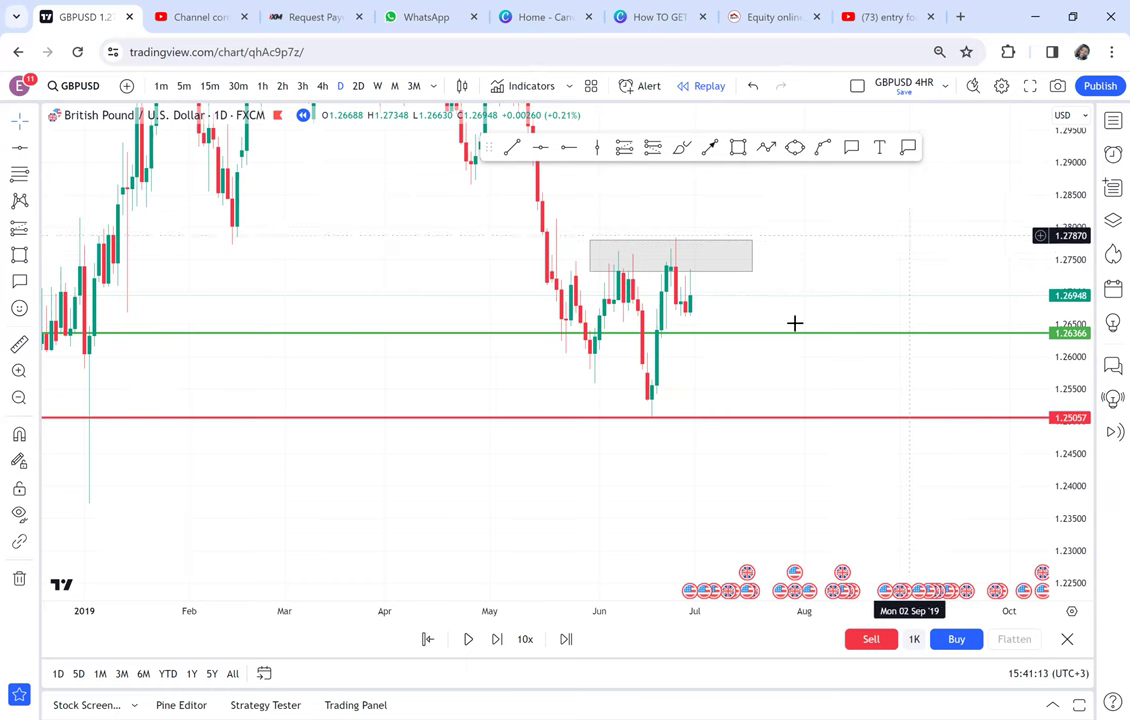
Draw a rectangle spanning the range from the resistance zone to the red line and move it directly below that line.
{"action": "scroll", "coordinate": [857, 345], "scroll_direction": "up", "scroll_amount": 3}
{"action": "left_click_drag", "start_coordinate": [658, 366], "coordinate": [773, 355]}
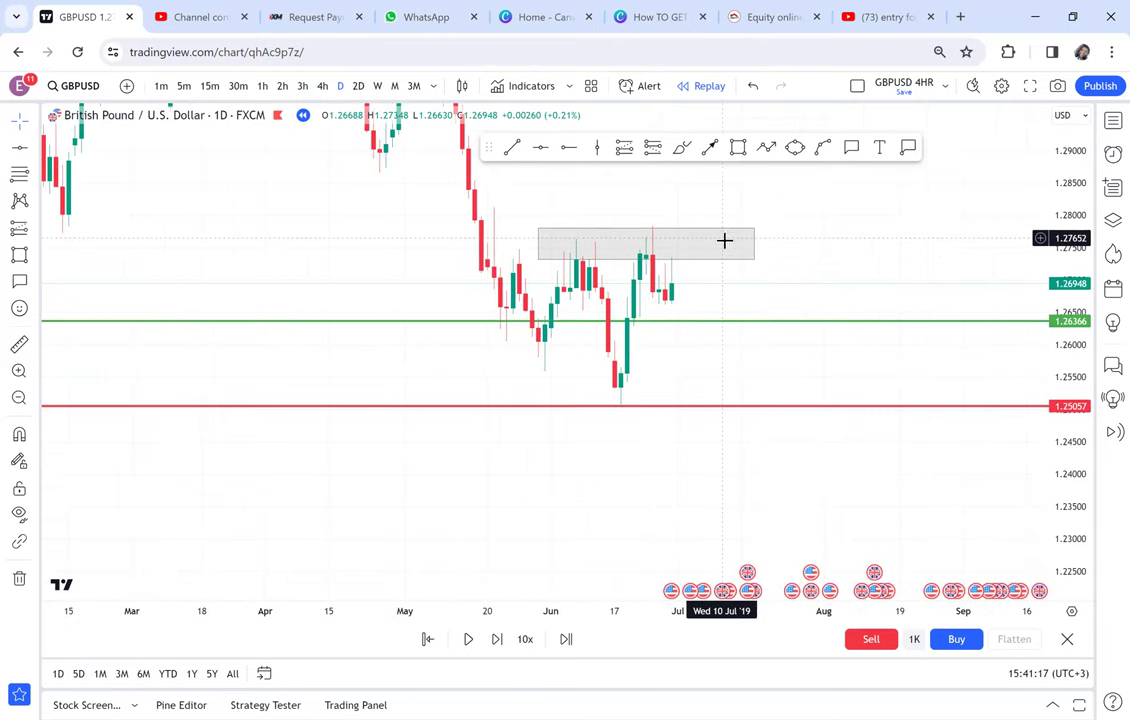
{"action": "left_click", "coordinate": [737, 147]}
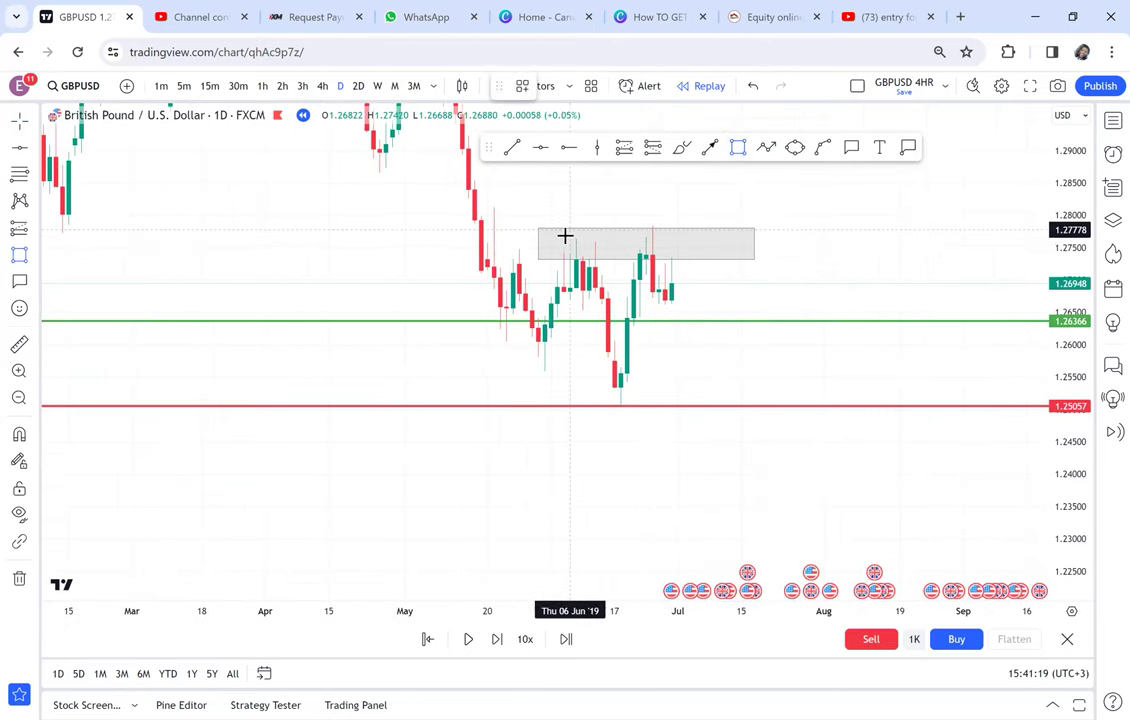
{"action": "left_click_drag", "start_coordinate": [557, 238], "coordinate": [652, 277]}
{"action": "mouse_move", "coordinate": [709, 369]}
{"action": "left_mouse_down"}
{"action": "mouse_move", "coordinate": [728, 405]}
{"action": "mouse_move", "coordinate": [734, 527]}
{"action": "left_mouse_up"}
{"action": "left_click_drag", "start_coordinate": [861, 490], "coordinate": [797, 434]}
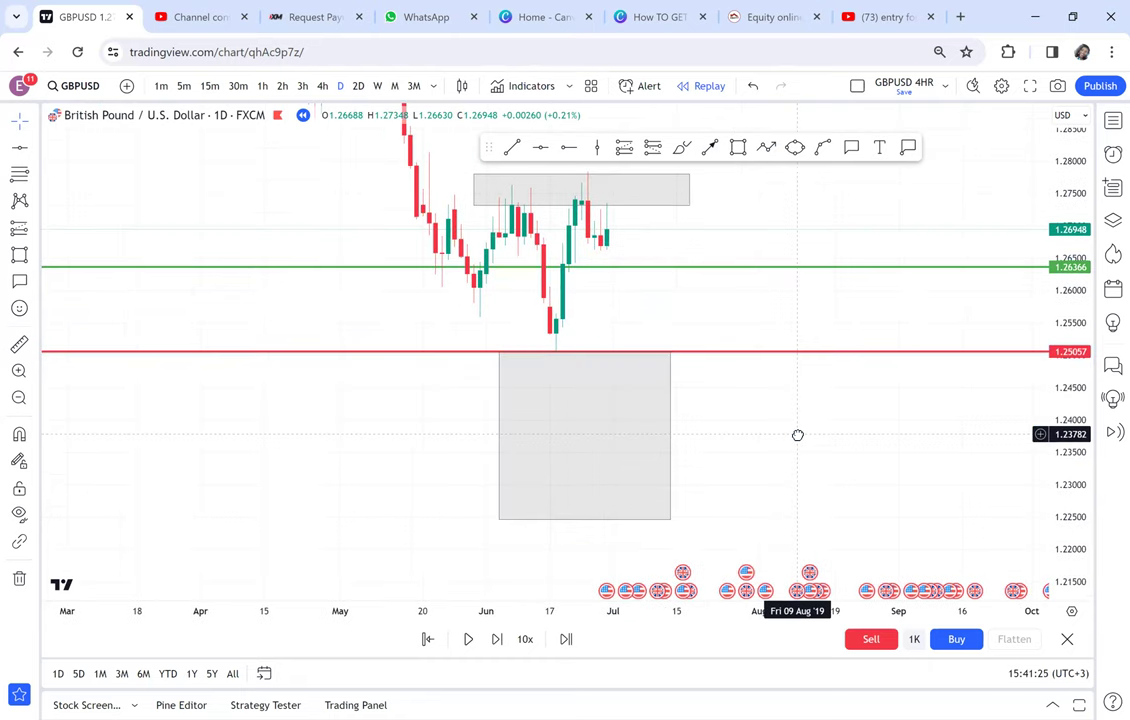
Draw a second range-height rectangle from 7 to 25 June 2019 and move it up onto the resistance zone, topping out at about 1.30144.
{"action": "left_click_drag", "start_coordinate": [789, 214], "coordinate": [797, 308]}
{"action": "left_click", "coordinate": [738, 148]}
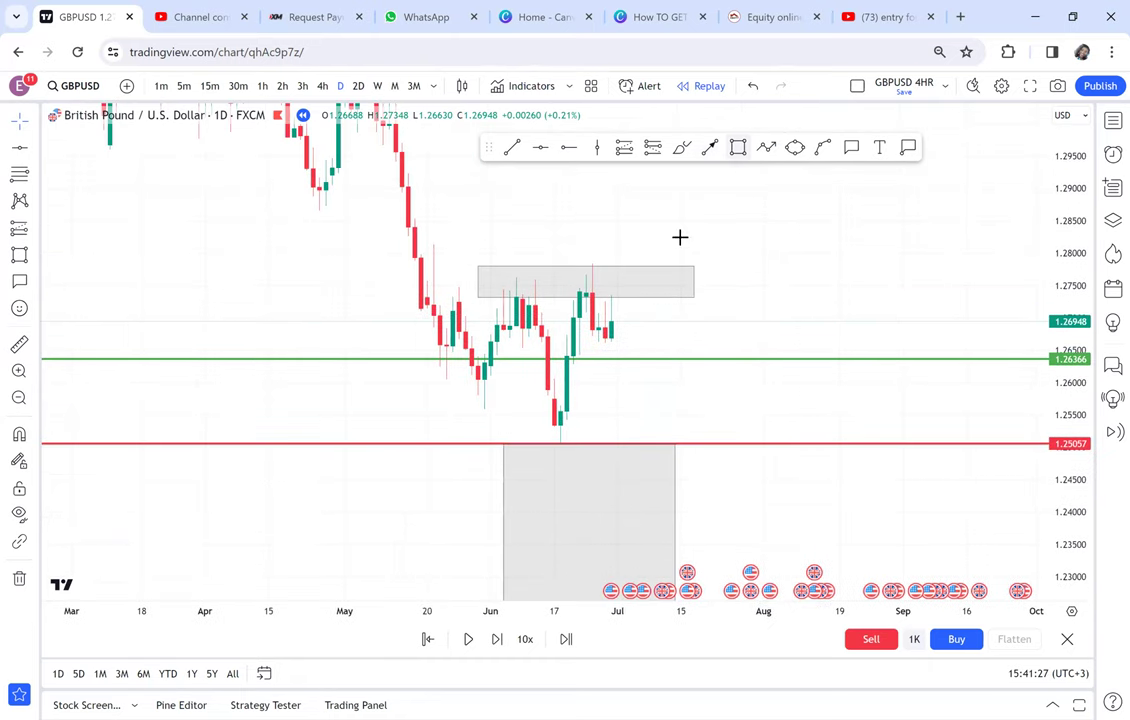
{"action": "left_click_drag", "start_coordinate": [516, 443], "coordinate": [593, 280]}
{"action": "left_click", "coordinate": [593, 278]}
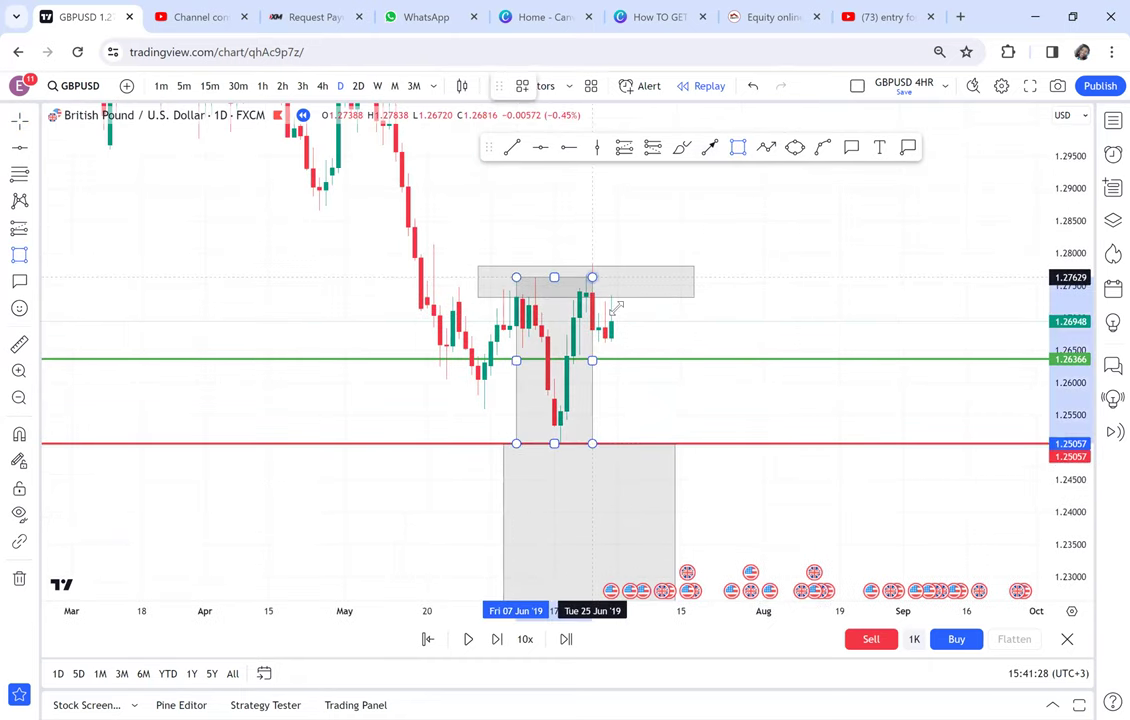
{"action": "left_click_drag", "start_coordinate": [762, 332], "coordinate": [763, 388]}
{"action": "left_click_drag", "start_coordinate": [594, 453], "coordinate": [593, 283]}
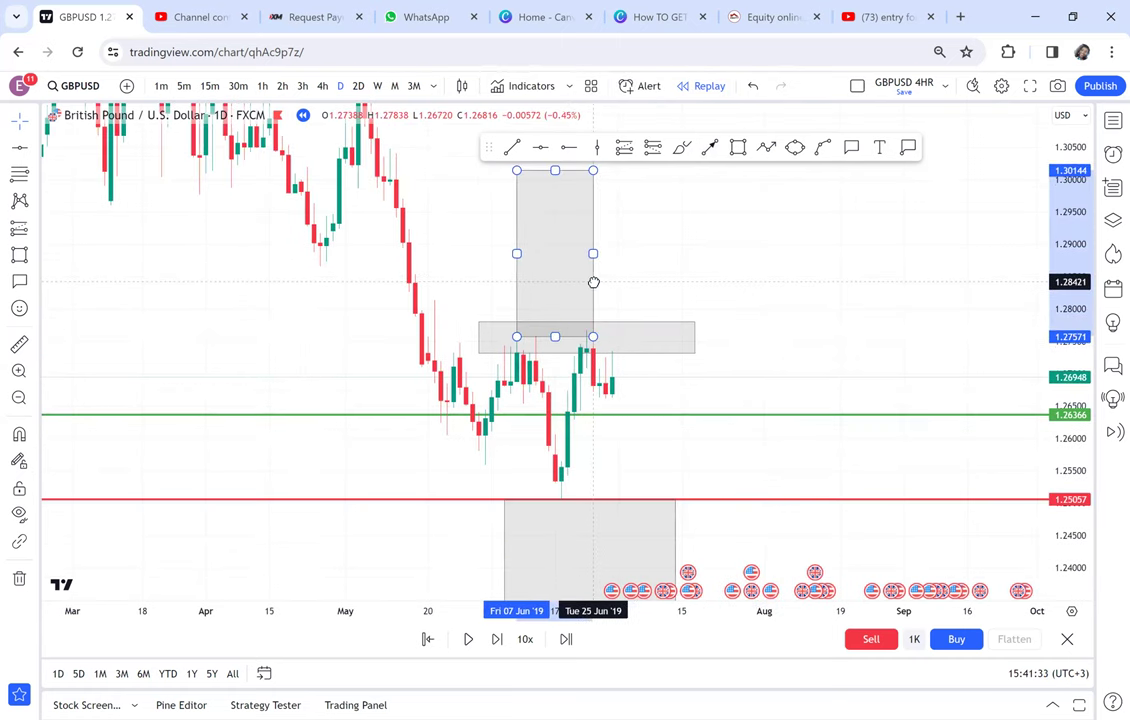
Lower the resistance zone's upper edge to about 1.27663 and shift the upper projection rectangle so it rests on that edge.
{"action": "left_click", "coordinate": [480, 323]}
{"action": "left_click_drag", "start_coordinate": [480, 323], "coordinate": [480, 333]}
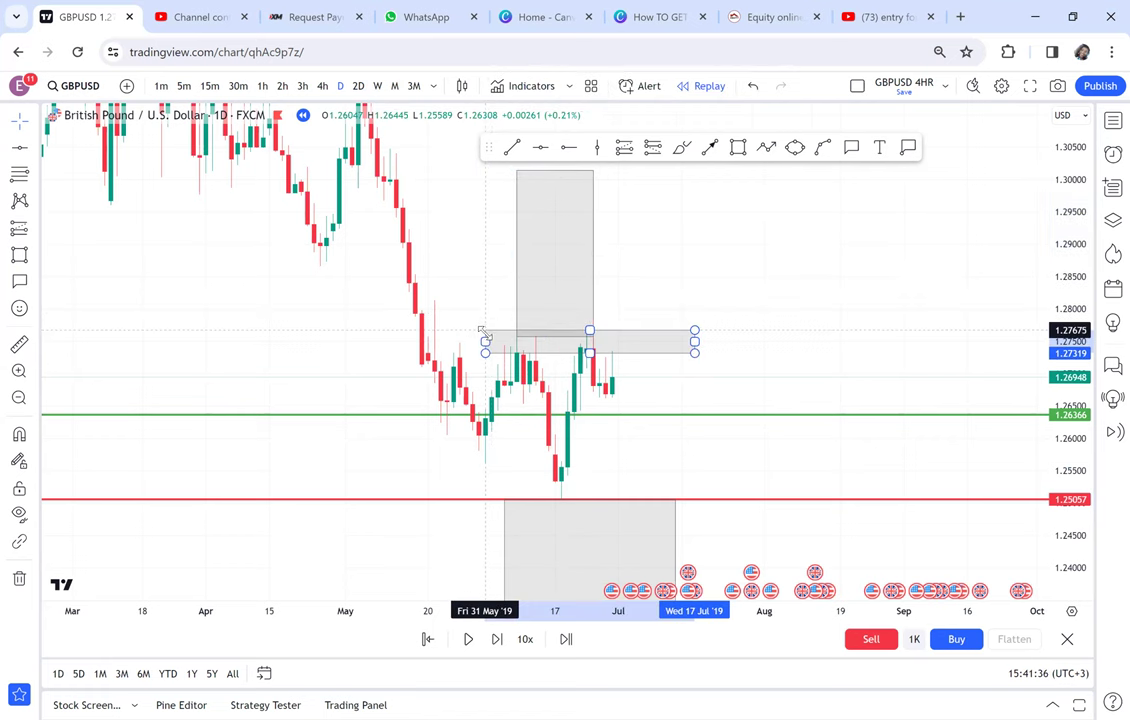
{"action": "left_click", "coordinate": [594, 287]}
{"action": "left_click_drag", "start_coordinate": [593, 291], "coordinate": [606, 277]}
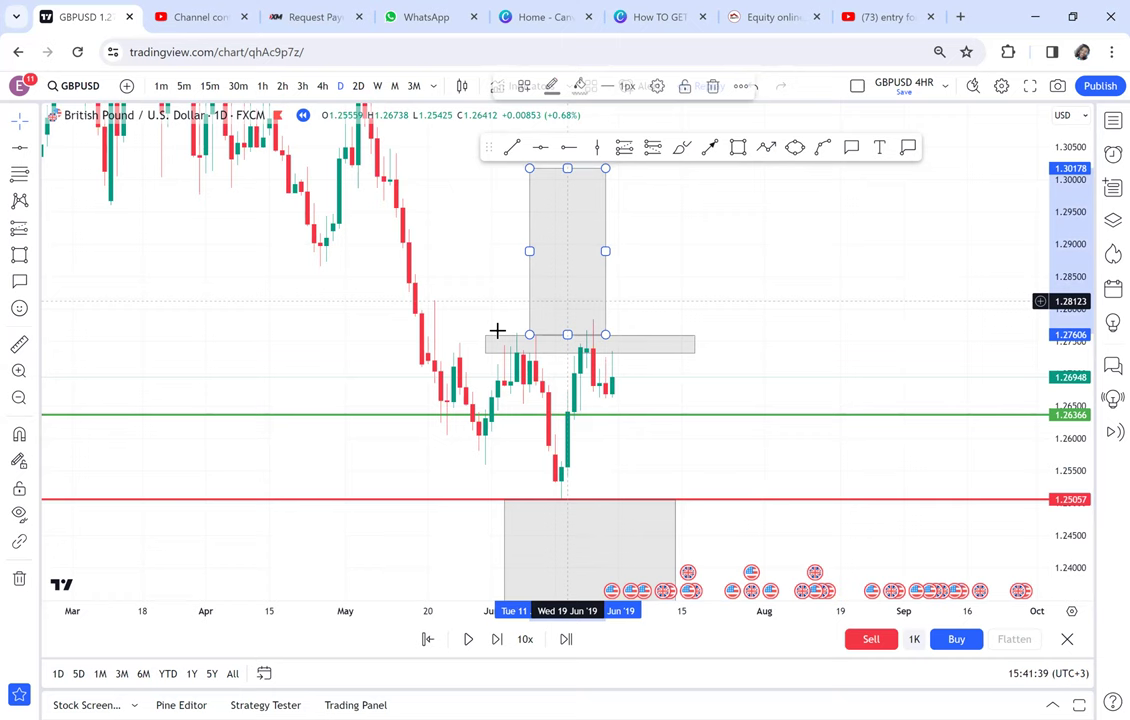
{"action": "left_click_drag", "start_coordinate": [486, 336], "coordinate": [479, 331]}
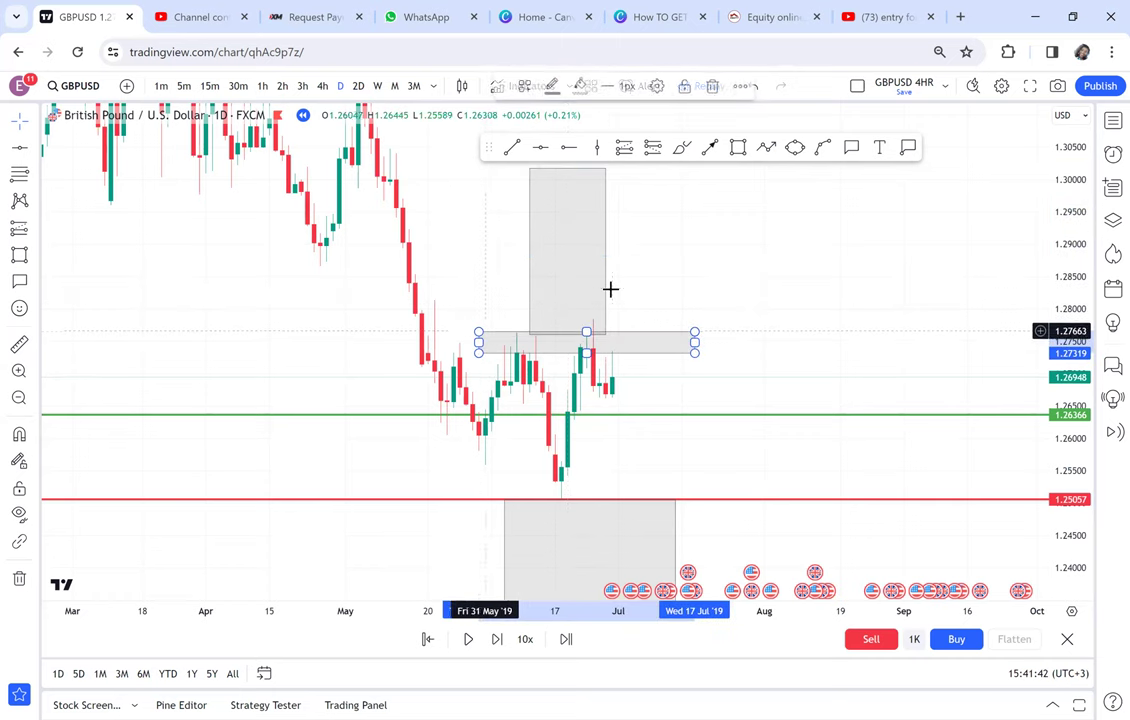
{"action": "left_click_drag", "start_coordinate": [604, 293], "coordinate": [601, 288]}
Place a horizontal line at the upper projection rectangle's top edge, at 1.30258.
{"action": "mouse_move", "coordinate": [713, 251]}
{"action": "left_mouse_down"}
{"action": "mouse_move", "coordinate": [789, 245]}
{"action": "mouse_move", "coordinate": [820, 325]}
{"action": "left_mouse_up"}
{"action": "left_click", "coordinate": [547, 151]}
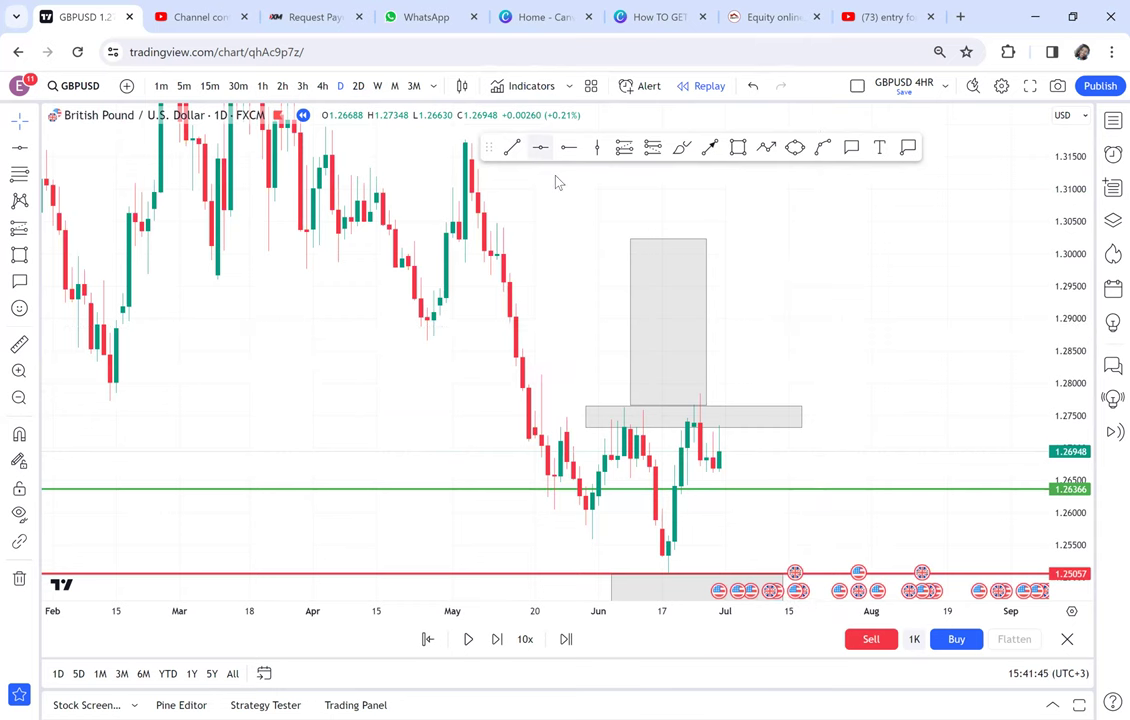
{"action": "left_click", "coordinate": [545, 237]}
Narrow the projection rectangles above the resistance zone and below the lower red line.
{"action": "left_click_drag", "start_coordinate": [856, 365], "coordinate": [807, 262]}
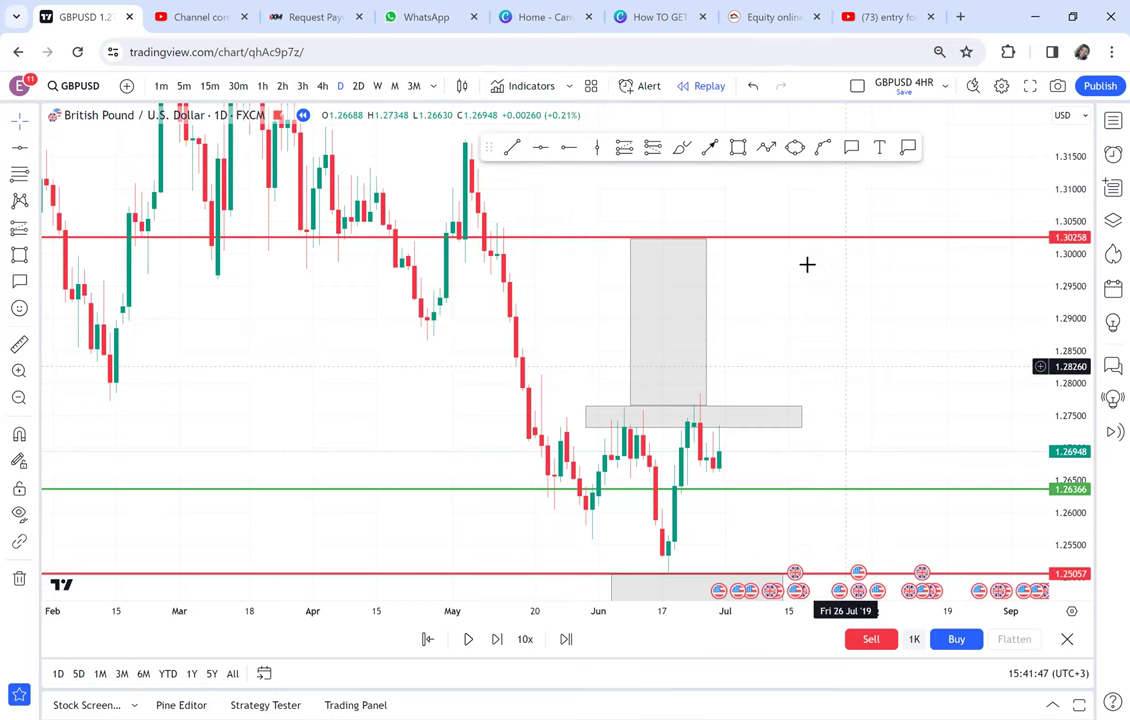
{"action": "scroll", "coordinate": [903, 293], "scroll_direction": "down", "scroll_amount": 2}
{"action": "left_click_drag", "start_coordinate": [1076, 192], "coordinate": [1062, 357]}
{"action": "left_click_drag", "start_coordinate": [887, 486], "coordinate": [797, 430]}
{"action": "left_click_drag", "start_coordinate": [700, 435], "coordinate": [580, 412]}
{"action": "left_click_drag", "start_coordinate": [638, 207], "coordinate": [592, 208]}
{"action": "left_click_drag", "start_coordinate": [760, 260], "coordinate": [723, 300]}
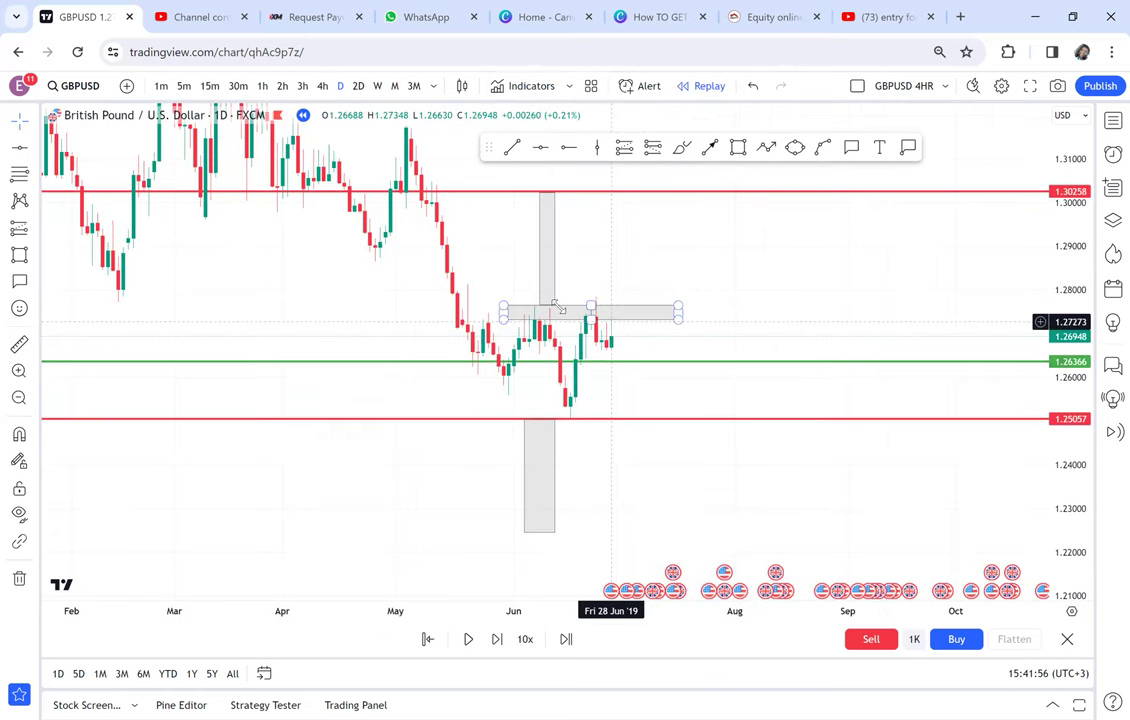
{"action": "left_click", "coordinate": [537, 285]}
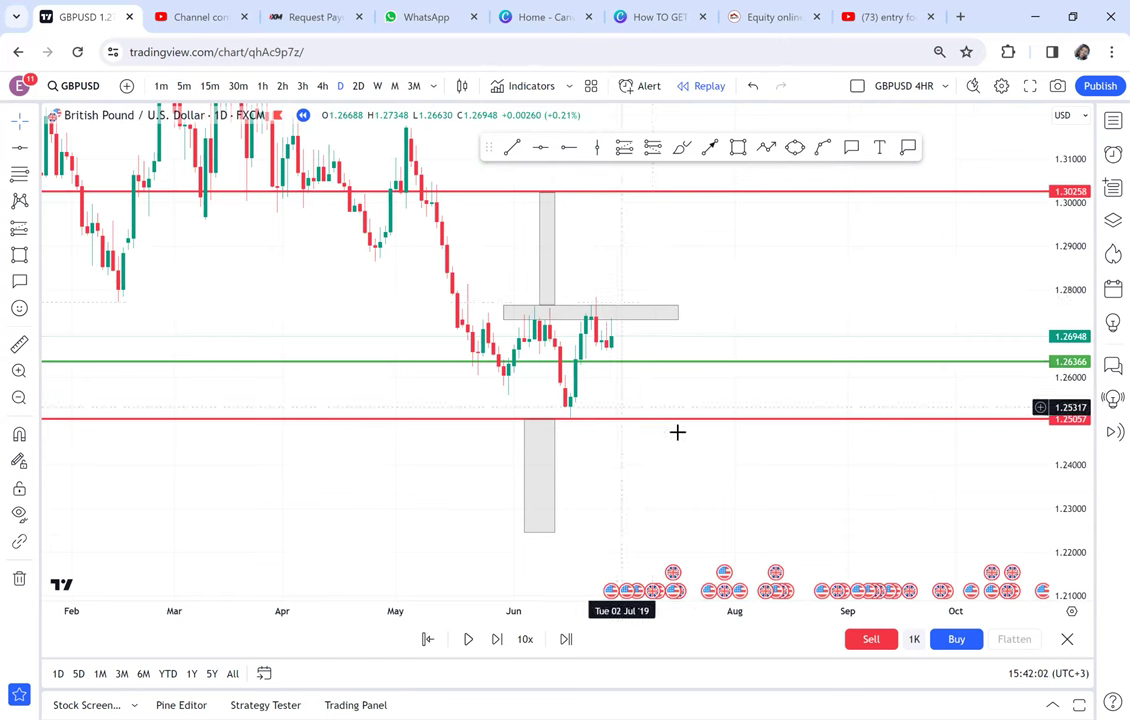
Advance the daily replay candle by candle until price breaks clearly below the green midpoint line.
{"action": "scroll", "coordinate": [823, 402], "scroll_direction": "up", "scroll_amount": 1}
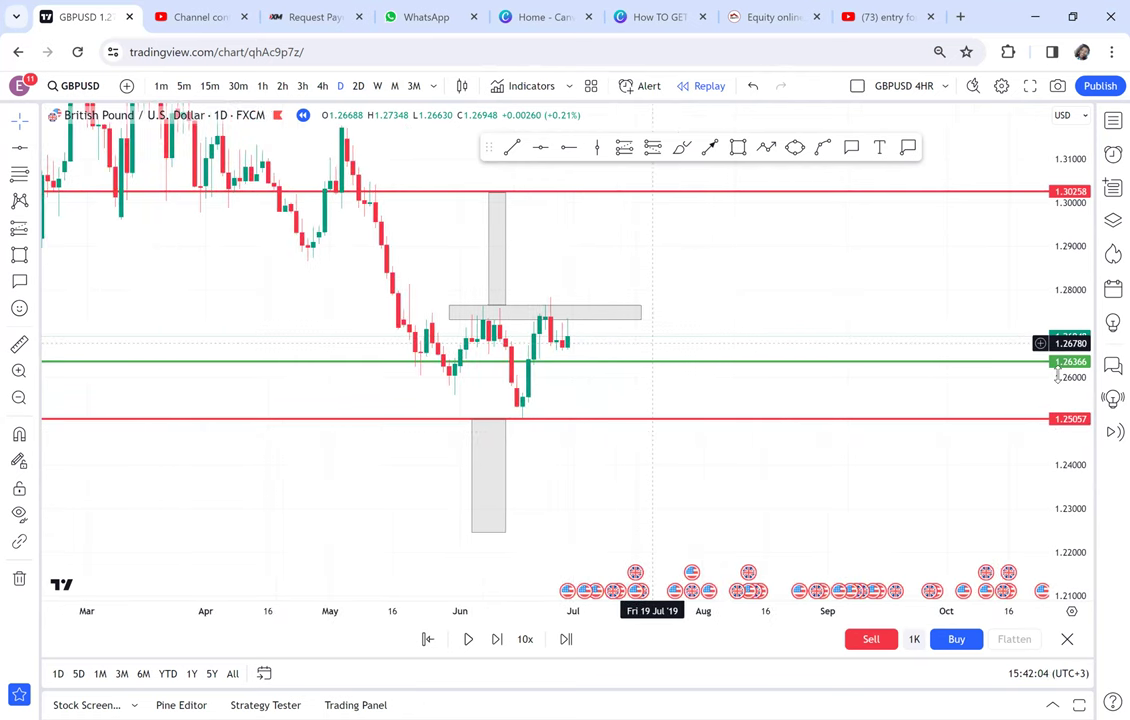
{"action": "left_click", "coordinate": [499, 640]}
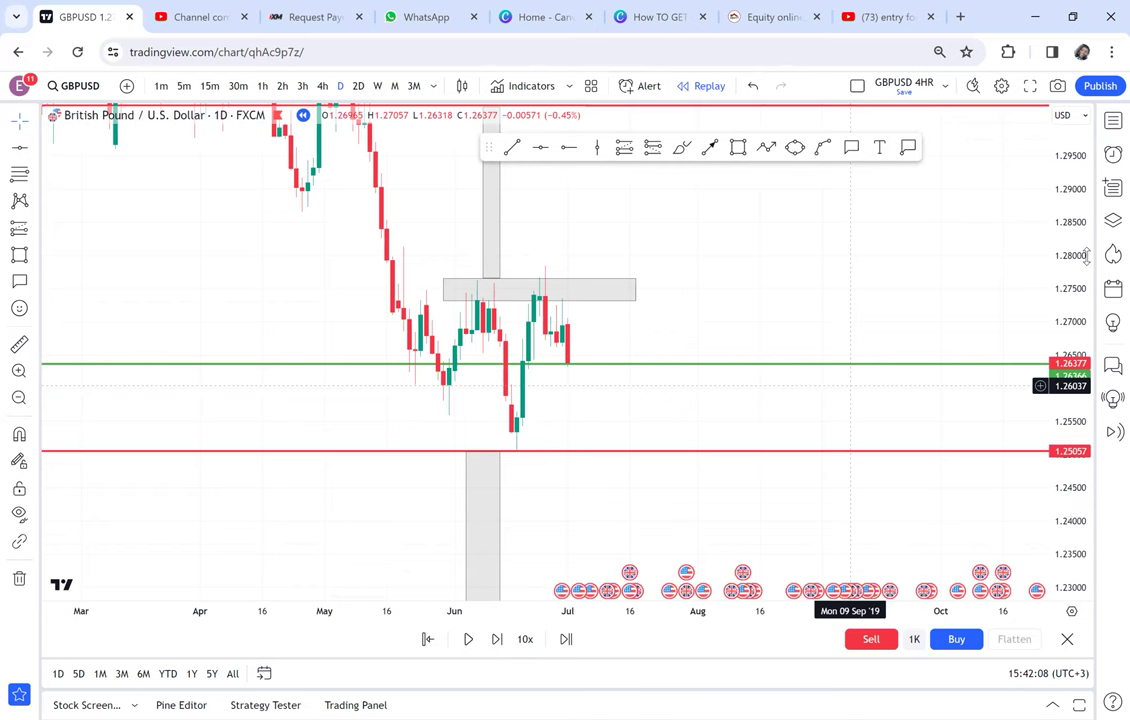
{"action": "left_click_drag", "start_coordinate": [1087, 255], "coordinate": [1087, 235]}
{"action": "left_click_drag", "start_coordinate": [1086, 503], "coordinate": [1062, 230]}
{"action": "left_click_drag", "start_coordinate": [1053, 310], "coordinate": [1036, 571]}
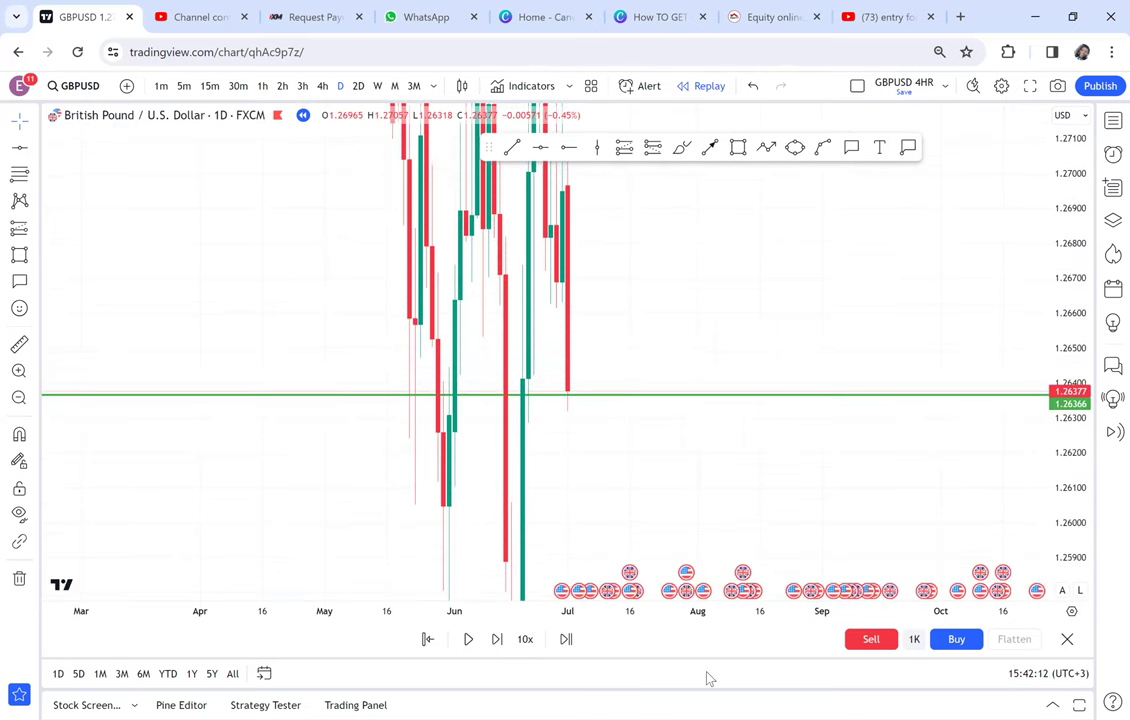
{"action": "left_click", "coordinate": [498, 640]}
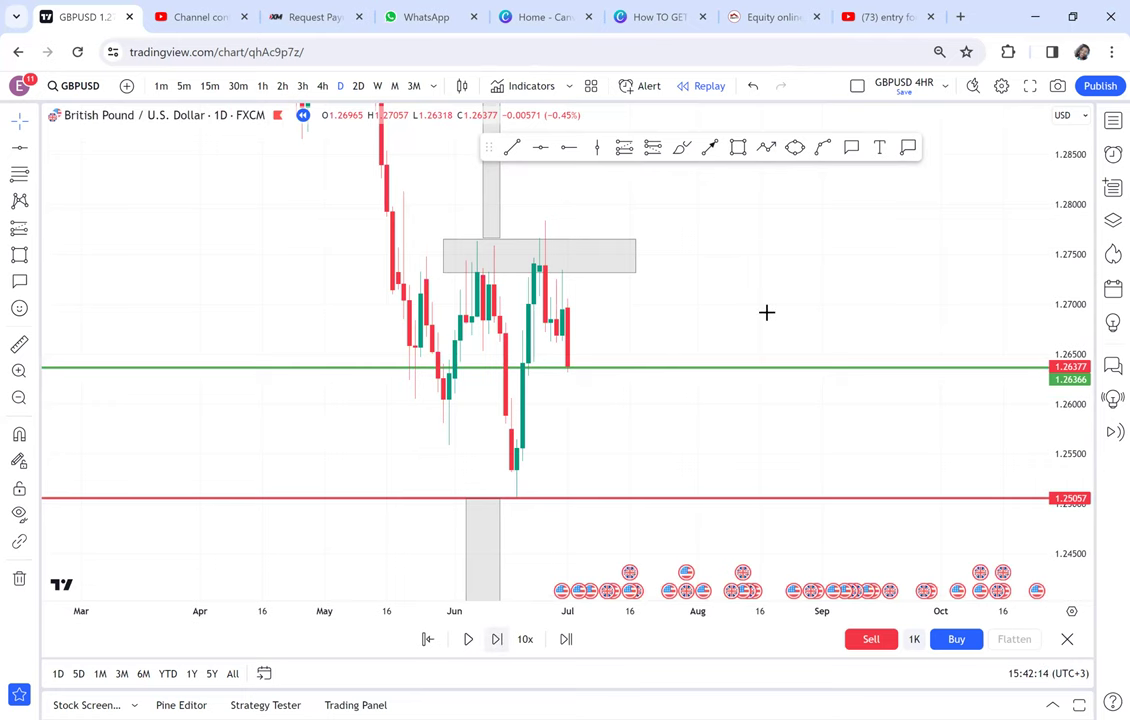
{"action": "scroll", "coordinate": [767, 313], "scroll_direction": "up", "scroll_amount": 2}
{"action": "left_click_drag", "start_coordinate": [718, 304], "coordinate": [880, 267]}
{"action": "scroll", "coordinate": [886, 282], "scroll_direction": "up", "scroll_amount": 2}
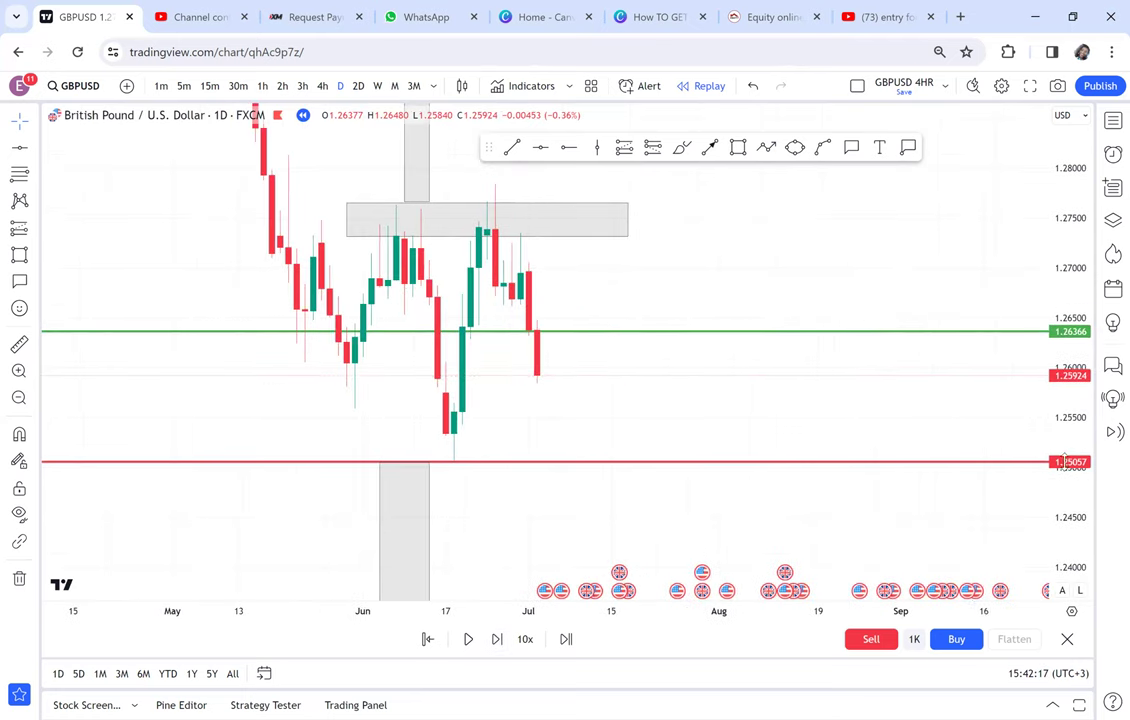
{"action": "left_click_drag", "start_coordinate": [1070, 446], "coordinate": [1074, 351]}
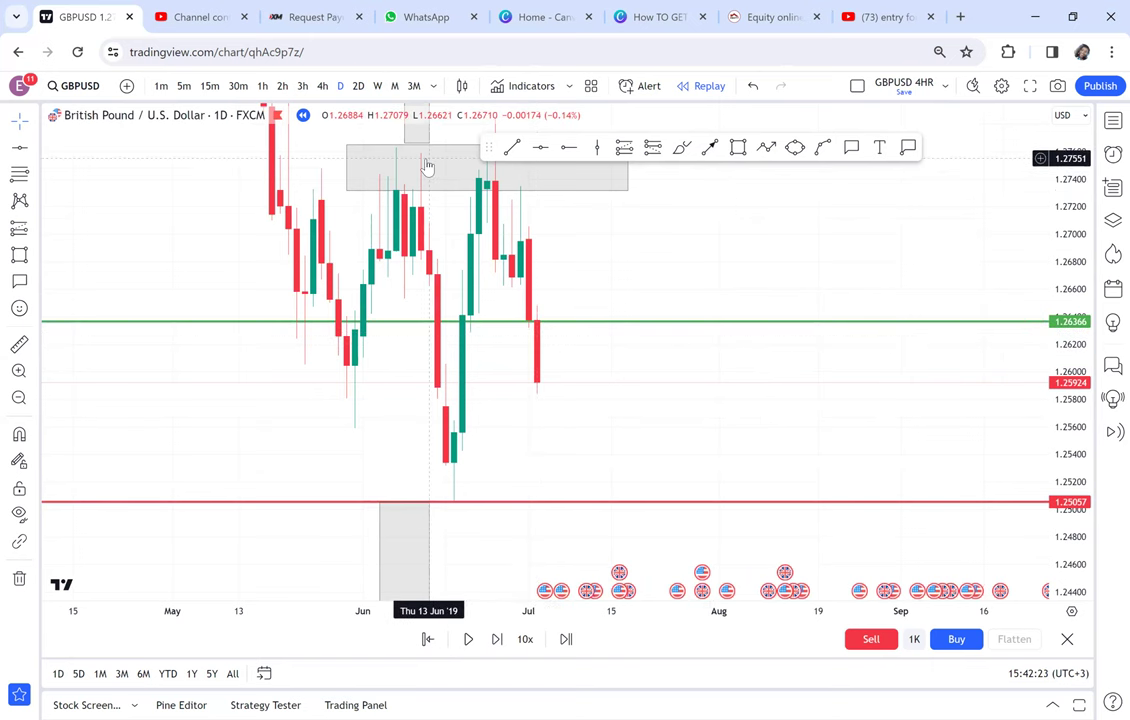
Check the midpoint break on the 4-hour timeframe with a temporary arrow from the latest candle, and return to the daily chart.
{"action": "left_click", "coordinate": [329, 87]}
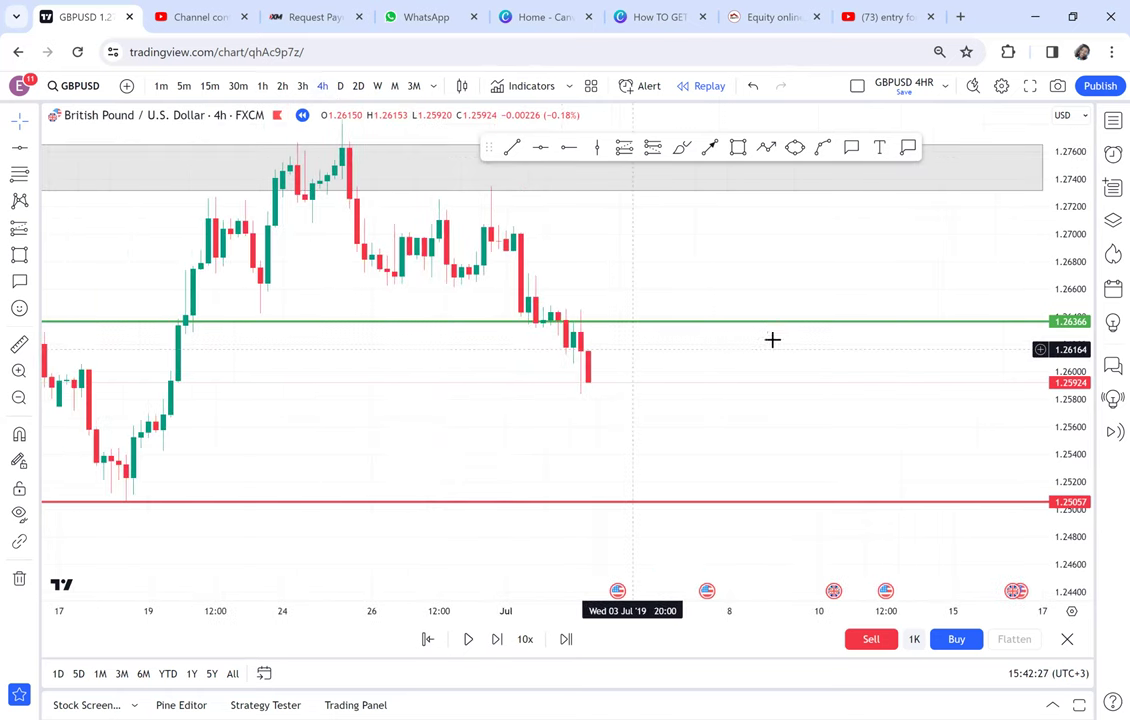
{"action": "scroll", "coordinate": [772, 340], "scroll_direction": "left", "scroll_amount": 10}
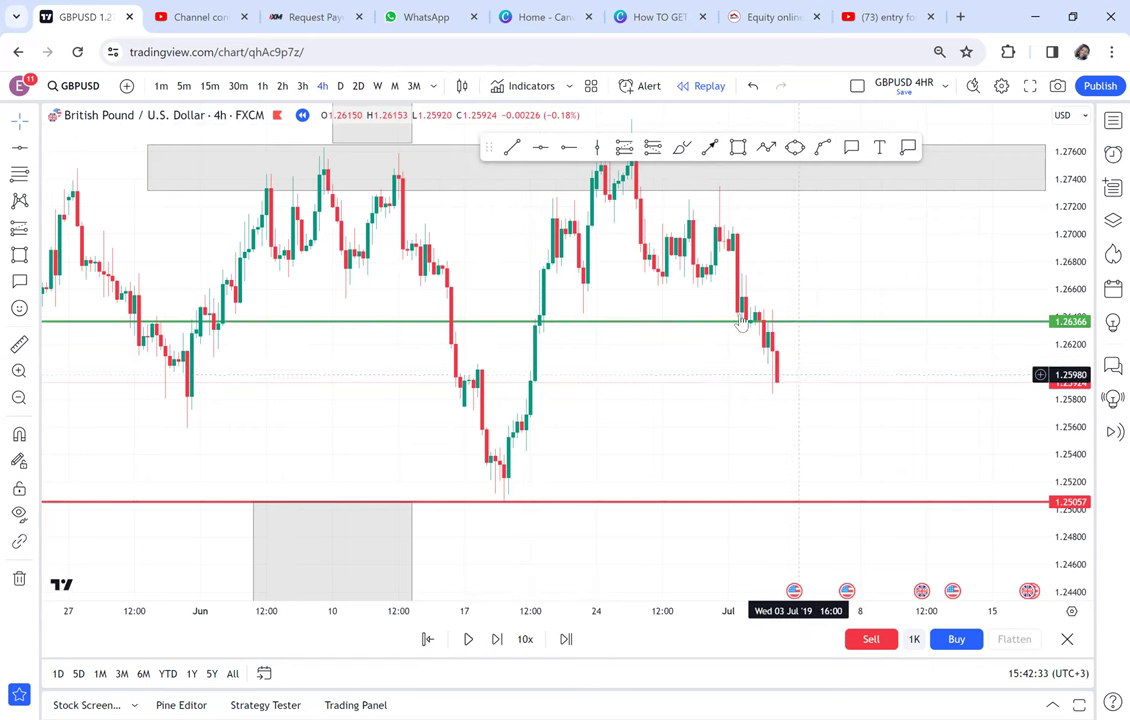
{"action": "left_click", "coordinate": [710, 148]}
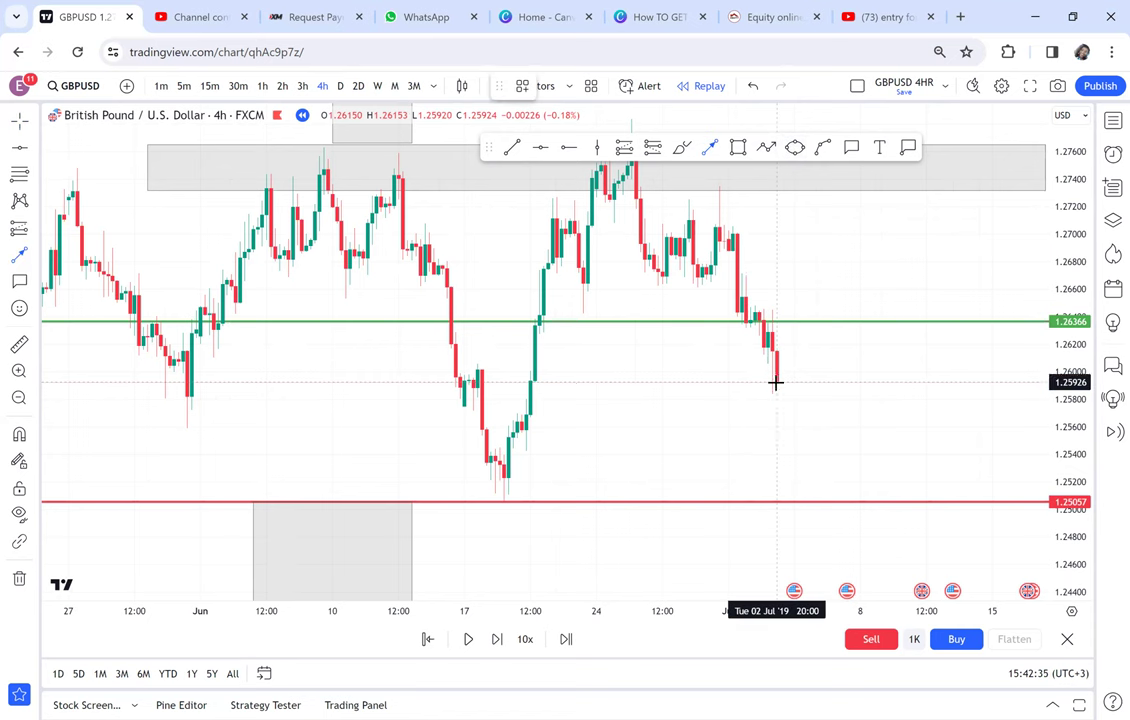
{"action": "left_click", "coordinate": [776, 381]}
{"action": "left_click", "coordinate": [530, 380]}
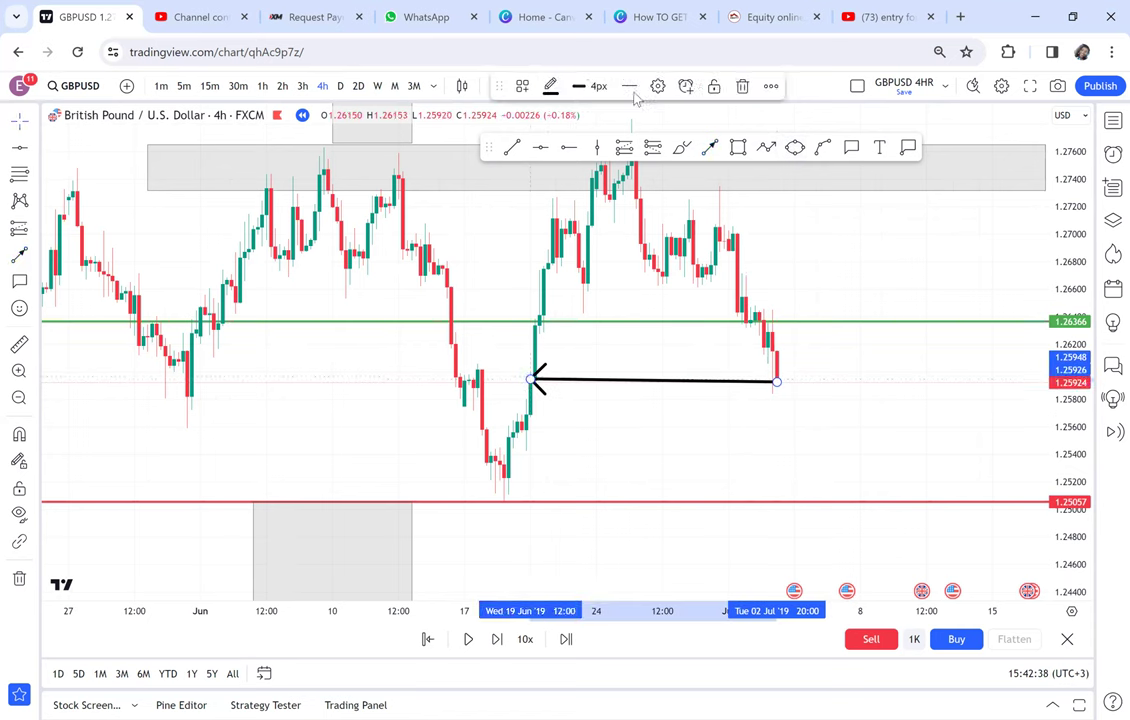
{"action": "key", "text": "Delete"}
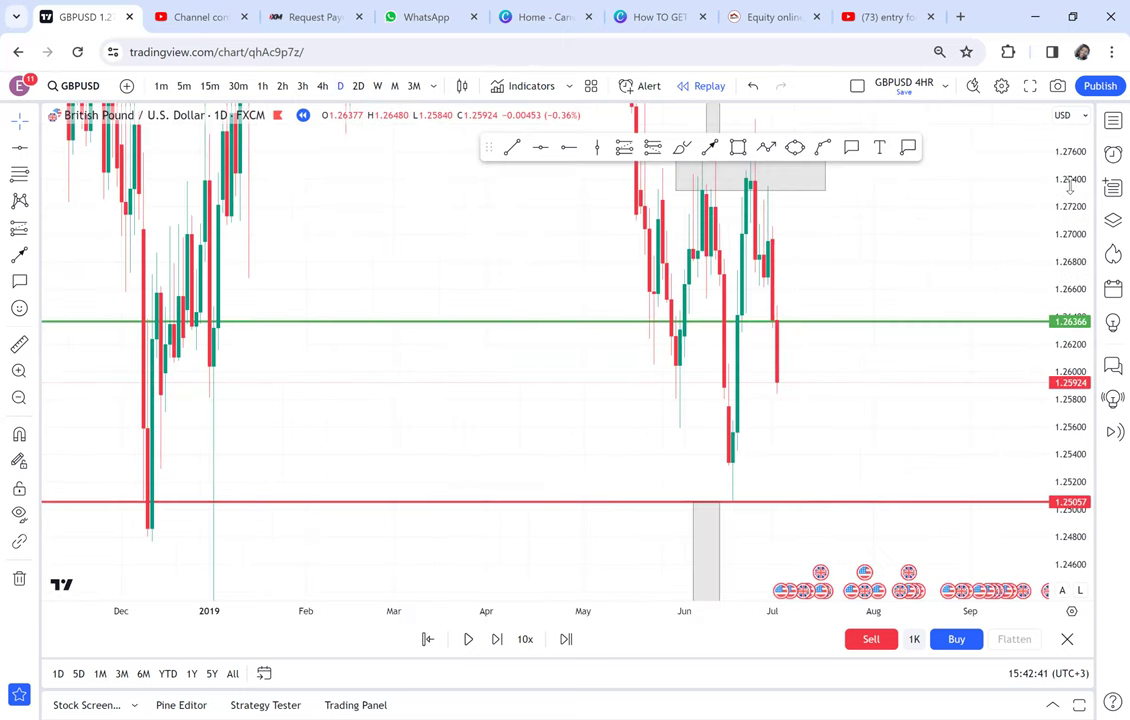
Place a short position with entry at 1.25939 beside the latest candle and set its target near the lower red line, at 1.25036.
{"action": "scroll", "coordinate": [870, 353], "scroll_direction": "up", "scroll_amount": 3}
{"action": "mouse_move", "coordinate": [838, 363]}
{"action": "left_mouse_down"}
{"action": "mouse_move", "coordinate": [789, 323]}
{"action": "mouse_move", "coordinate": [778, 270]}
{"action": "left_mouse_up"}
{"action": "left_click", "coordinate": [656, 150]}
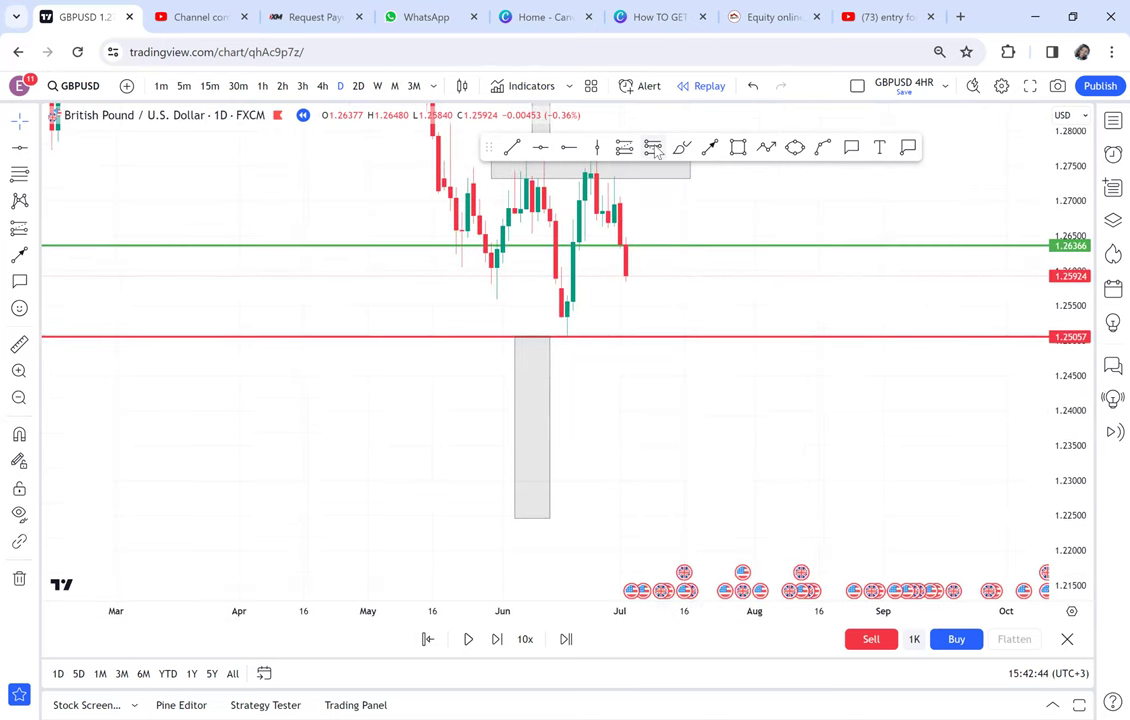
{"action": "left_click", "coordinate": [648, 297]}
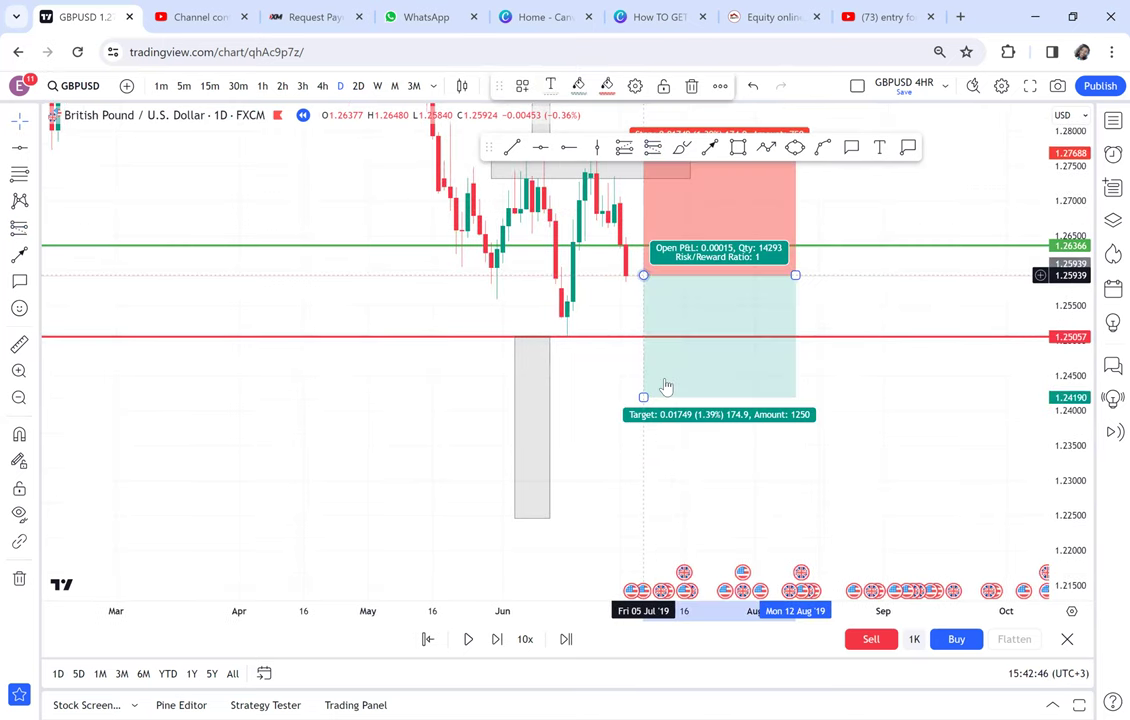
{"action": "left_click_drag", "start_coordinate": [643, 397], "coordinate": [643, 338]}
Measure the distance from the current price down to the lower red line.
{"action": "left_click_drag", "start_coordinate": [860, 283], "coordinate": [852, 327]}
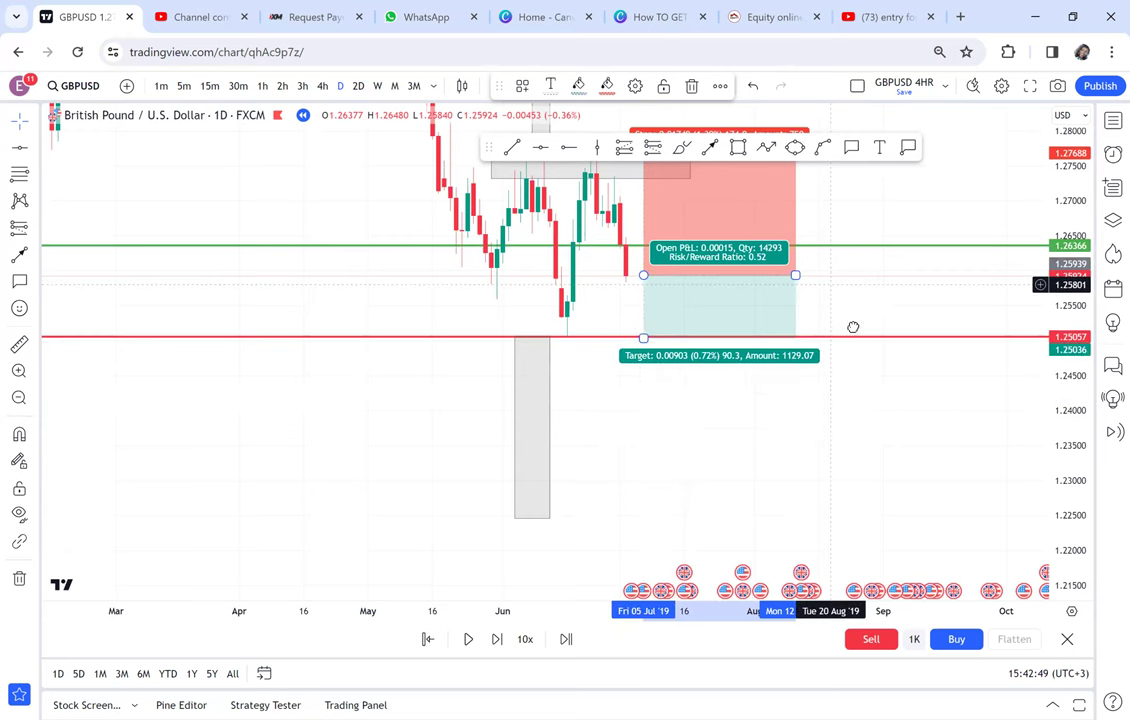
{"action": "left_click", "coordinate": [601, 322], "text": "shift"}
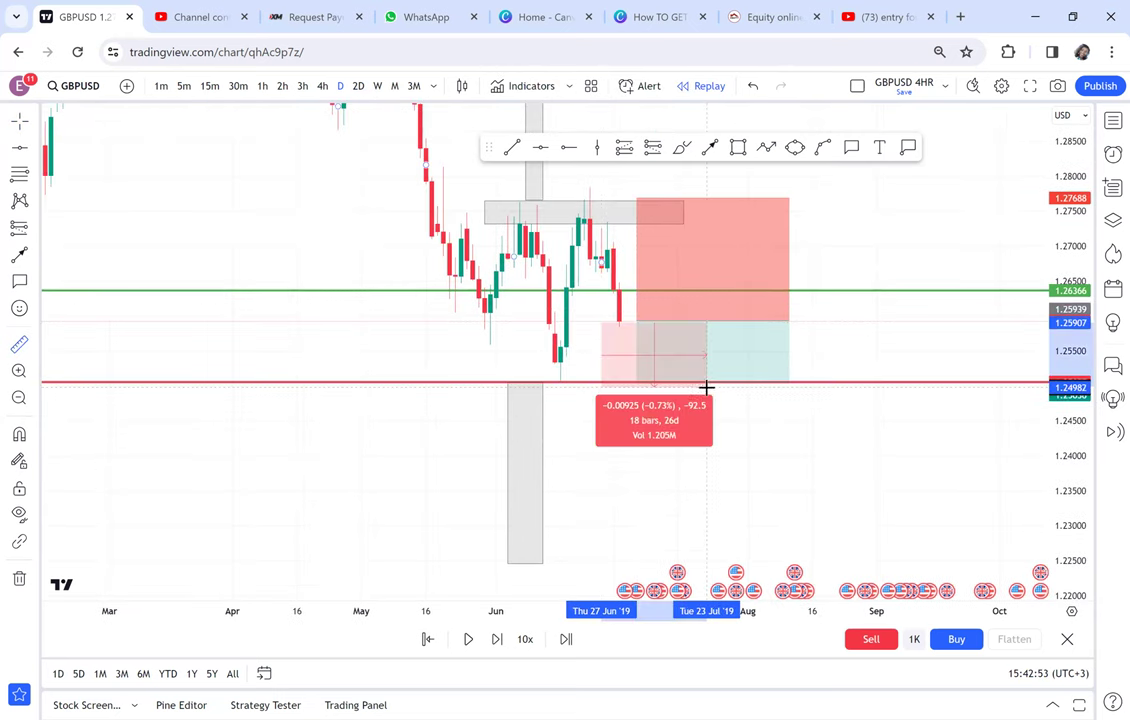
{"action": "left_click", "coordinate": [712, 383]}
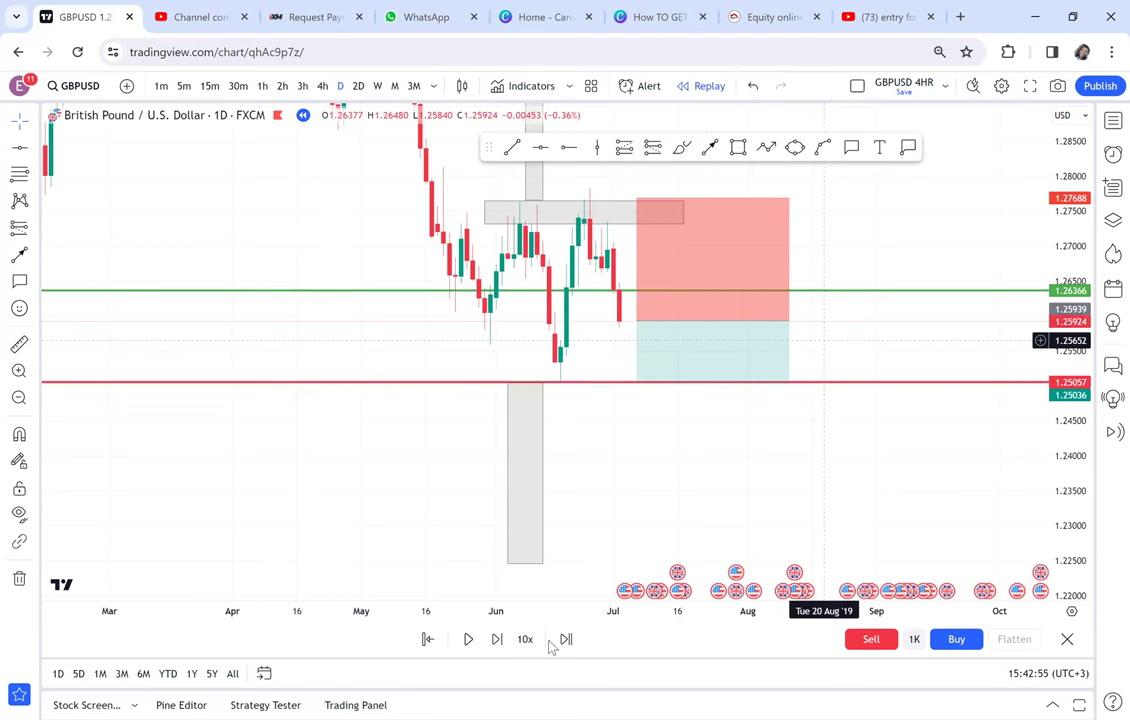
Advance the daily replay until a candle dips below the lower red line at 1.25057.
{"action": "left_click", "coordinate": [497, 639]}
{"action": "left_click", "coordinate": [496, 642]}
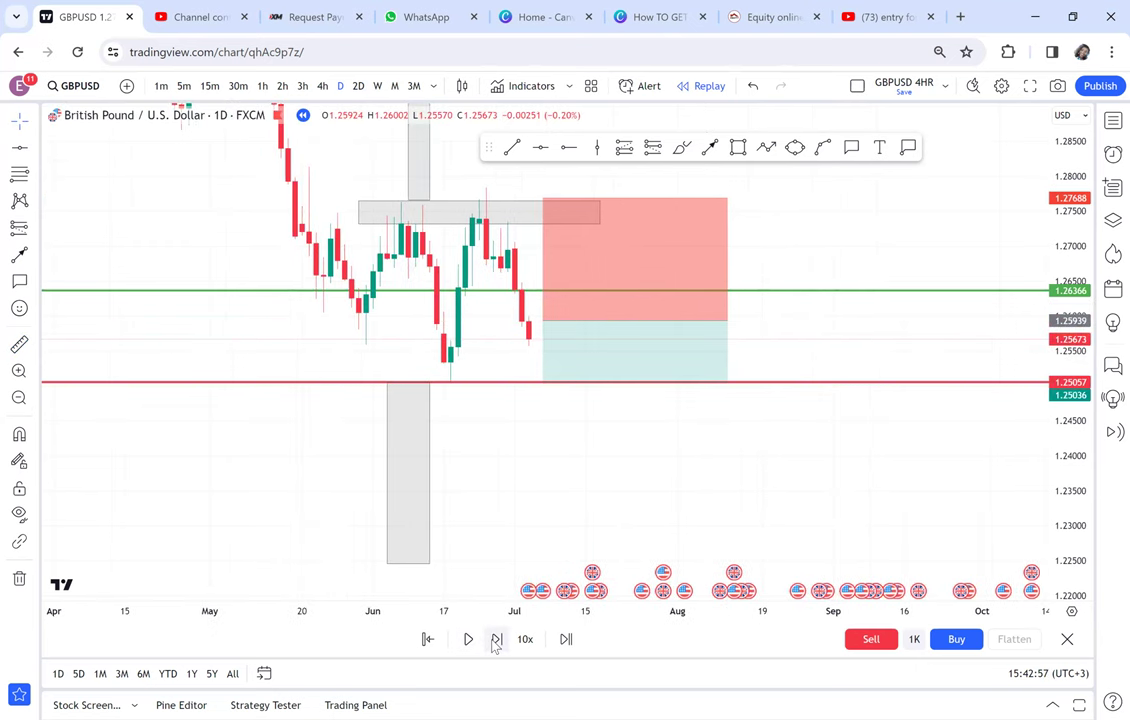
{"action": "left_click", "coordinate": [496, 642]}
{"action": "left_click", "coordinate": [496, 642]}
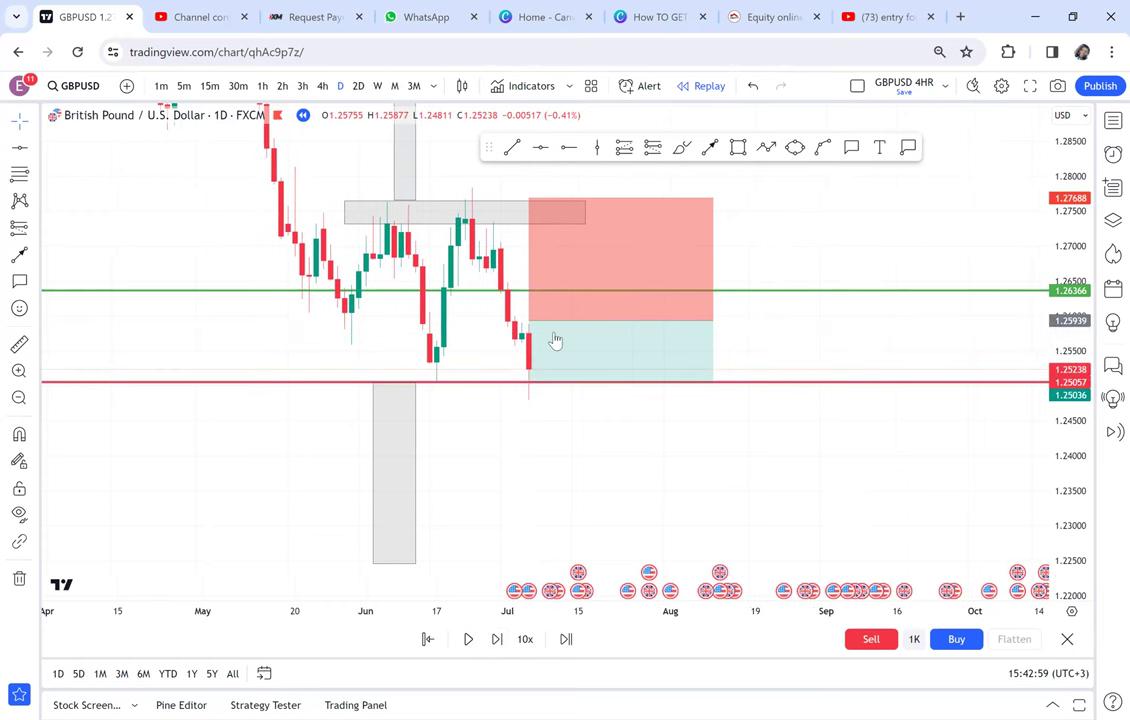
Move the short position away from the candles into empty chart space, with its entry at 1.26205.
{"action": "left_click", "coordinate": [587, 292]}
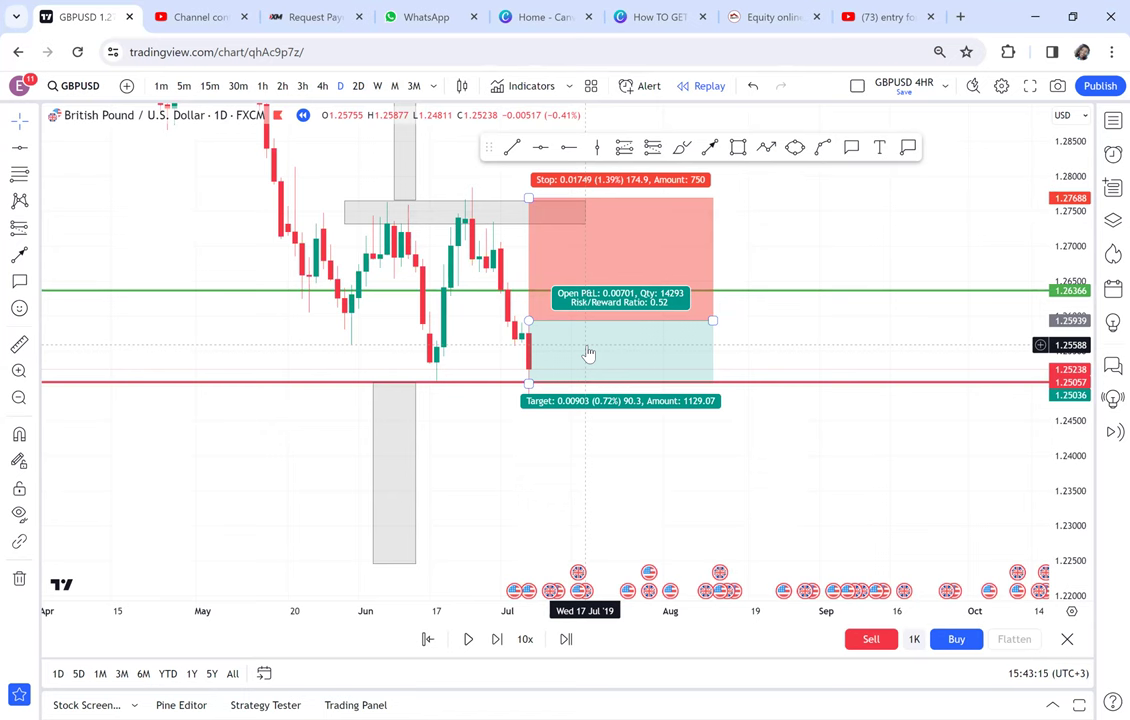
{"action": "left_click", "coordinate": [485, 362]}
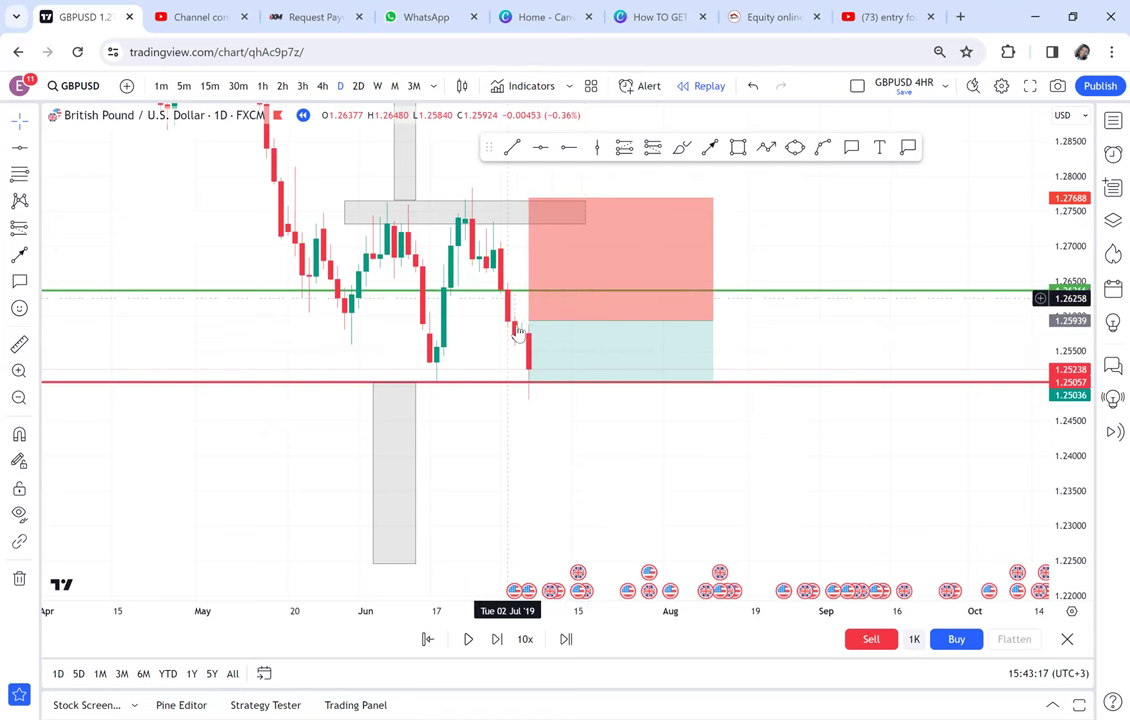
{"action": "left_click", "coordinate": [566, 350]}
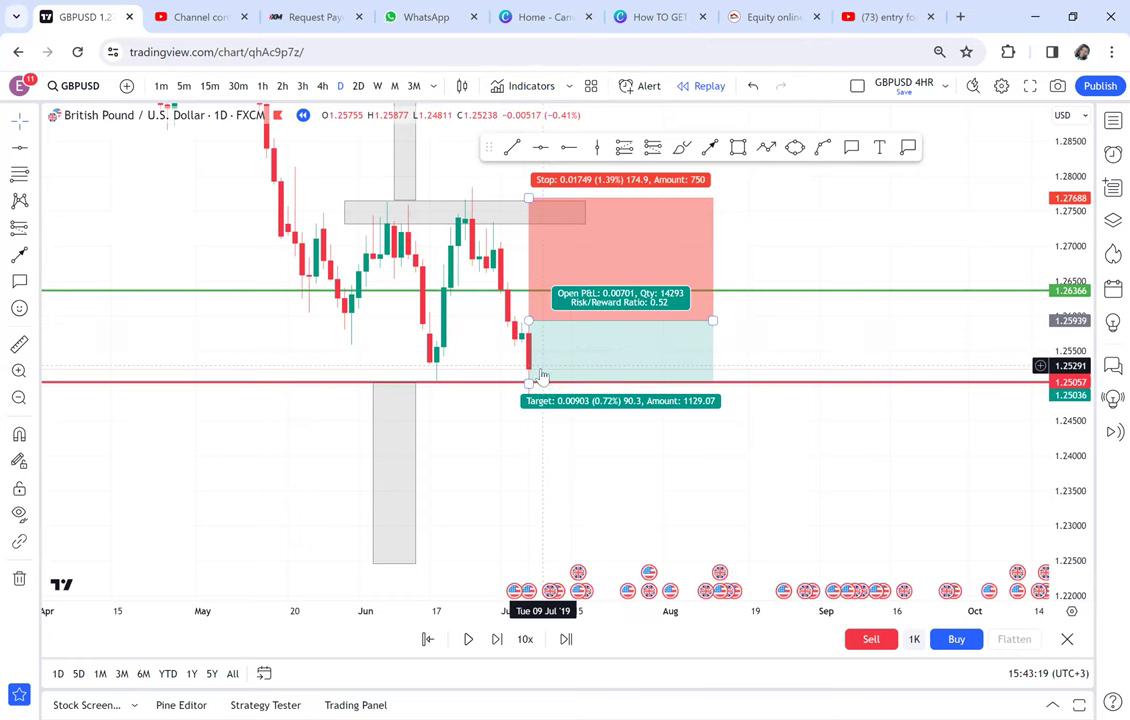
{"action": "left_click_drag", "start_coordinate": [570, 352], "coordinate": [773, 330]}
{"action": "scroll", "coordinate": [666, 362], "scroll_direction": "down", "scroll_amount": 3}
{"action": "left_click_drag", "start_coordinate": [714, 419], "coordinate": [562, 396]}
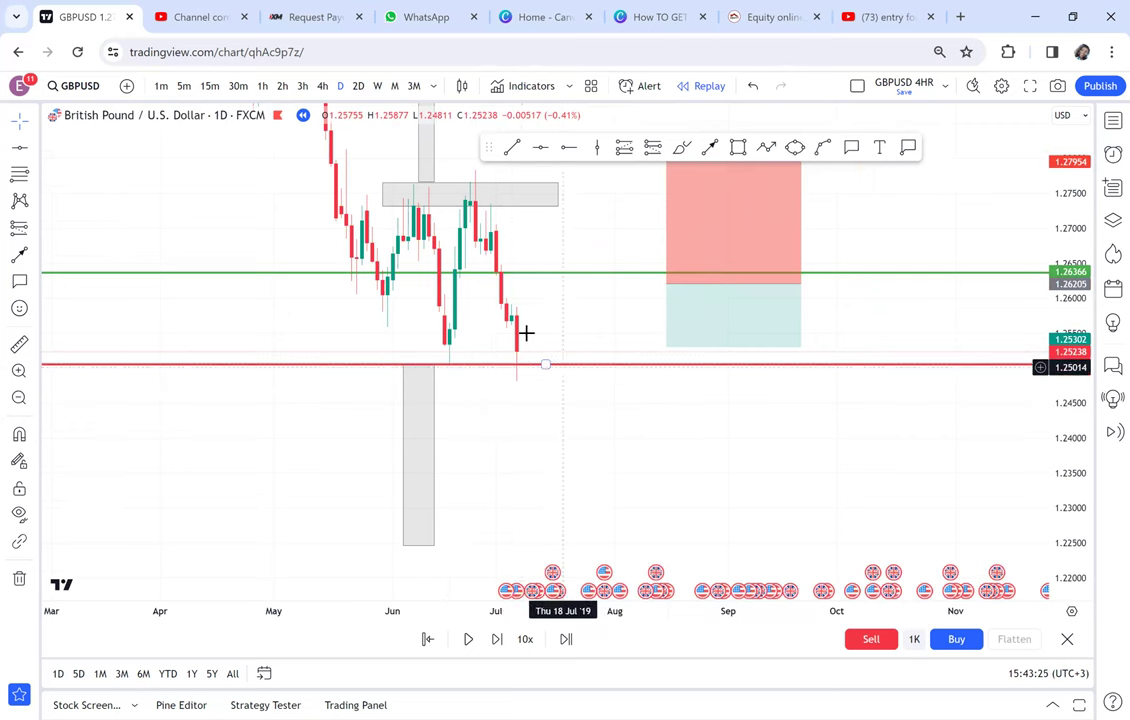
Advance the daily replay until a candle closes below the lower red line.
{"action": "left_click", "coordinate": [498, 639]}
{"action": "left_click", "coordinate": [498, 639]}
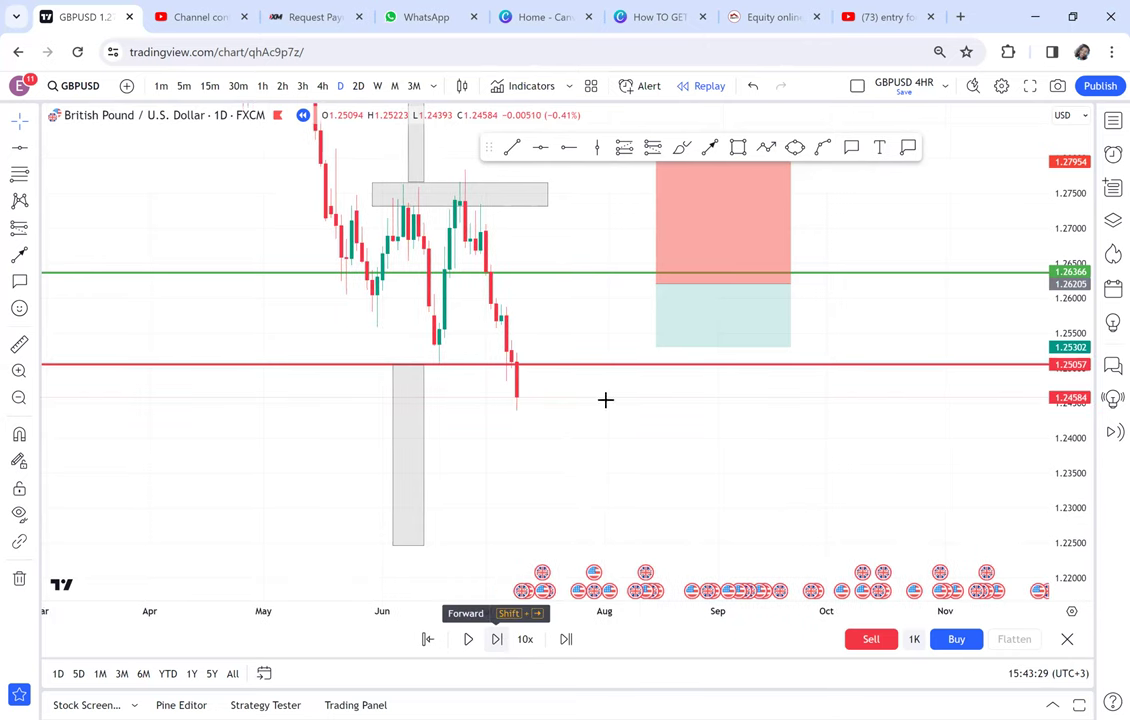
{"action": "left_click_drag", "start_coordinate": [613, 403], "coordinate": [603, 450]}
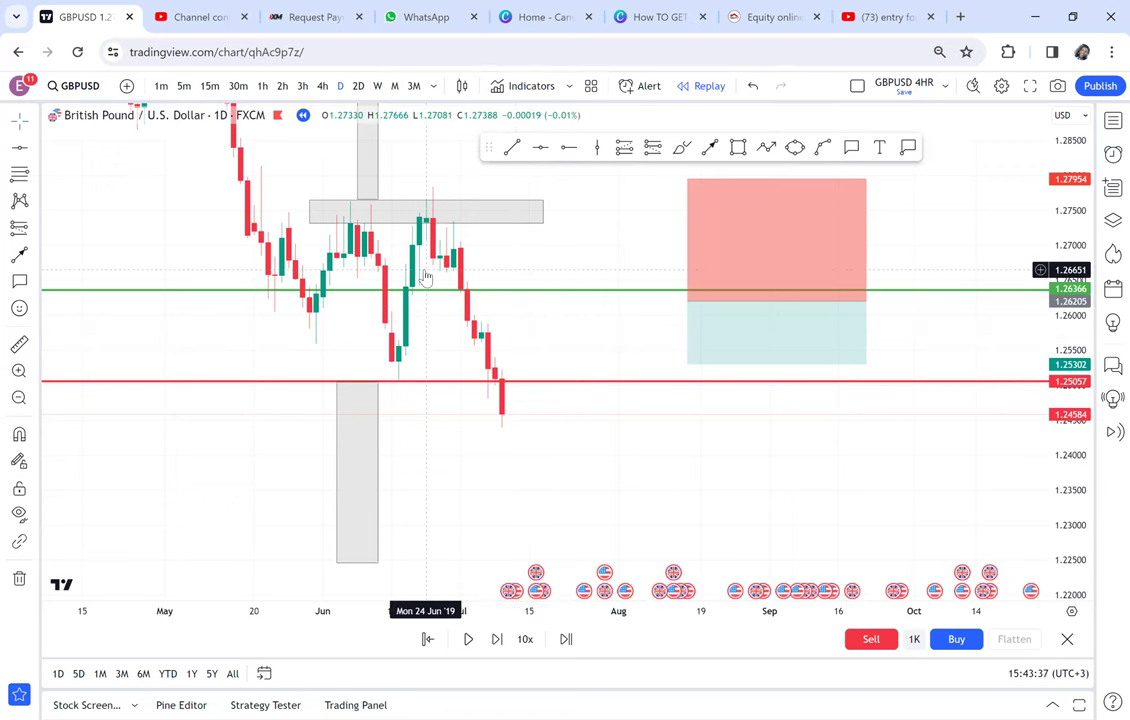
Delete the short position from the chart.
{"action": "left_click", "coordinate": [854, 351]}
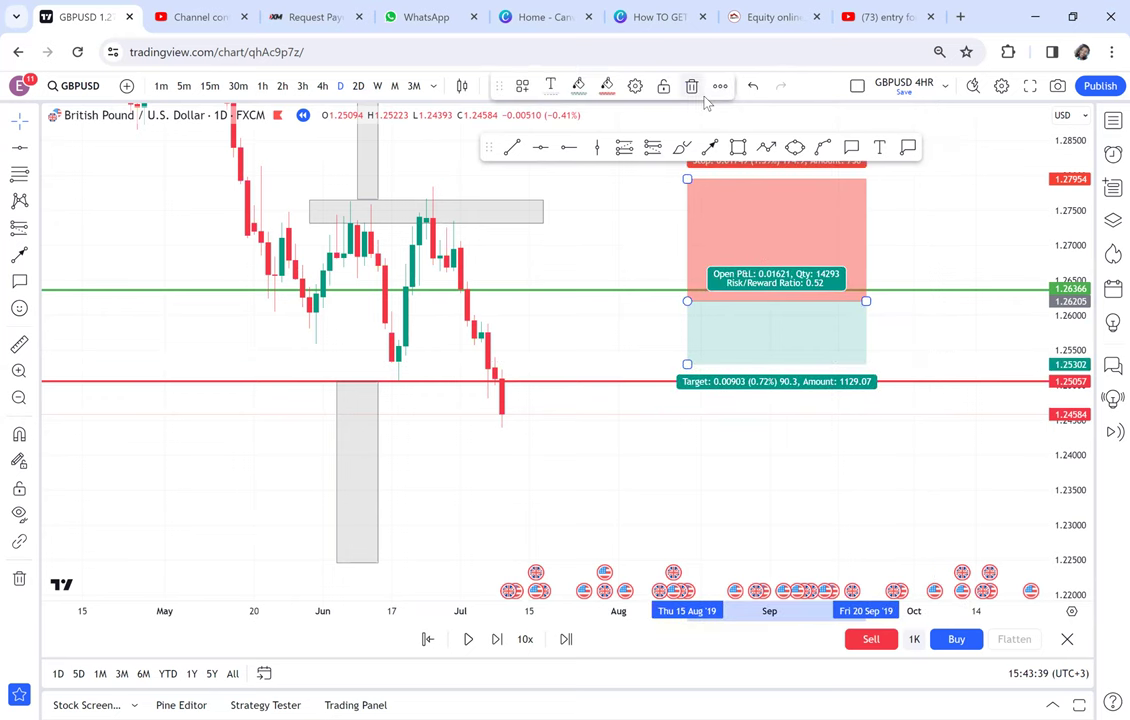
{"action": "key", "text": "Delete"}
{"action": "scroll", "coordinate": [1047, 392], "scroll_direction": "down", "scroll_amount": 2}
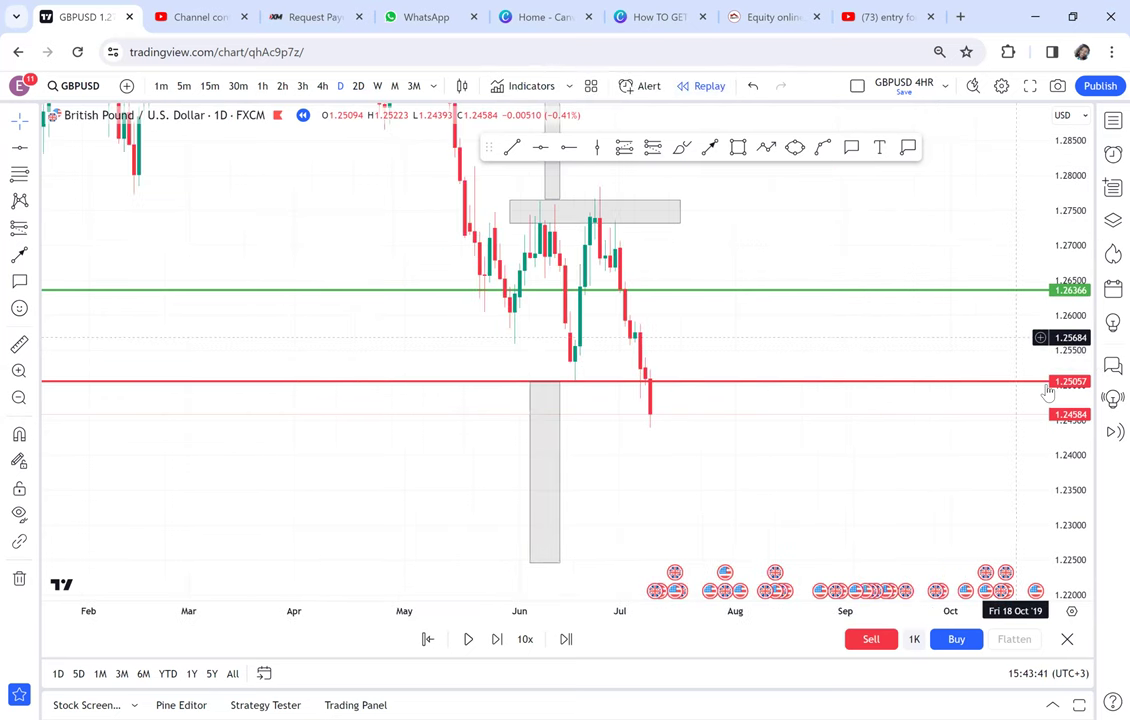
Place a horizontal line at the lower projection rectangle's bottom edge, at 1.22423.
{"action": "left_click_drag", "start_coordinate": [1016, 230], "coordinate": [988, 226]}
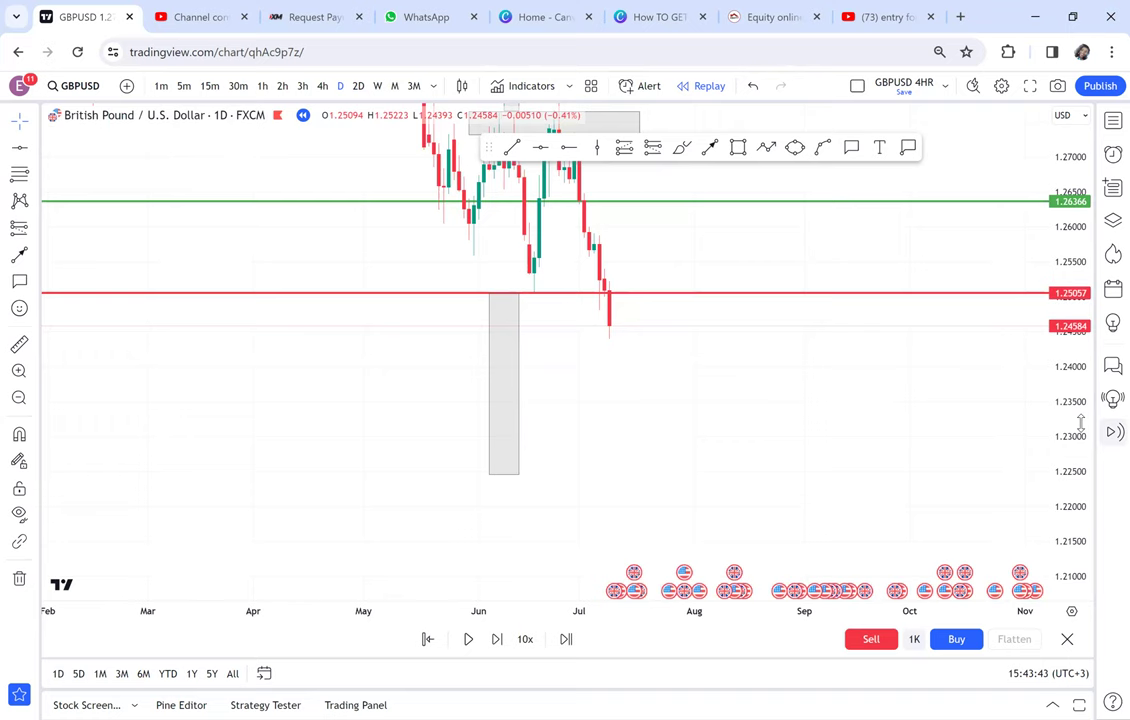
{"action": "left_click_drag", "start_coordinate": [1080, 420], "coordinate": [1070, 348]}
{"action": "scroll", "coordinate": [783, 284], "scroll_direction": "up", "scroll_amount": 2}
{"action": "left_click_drag", "start_coordinate": [638, 369], "coordinate": [723, 434]}
{"action": "left_click_drag", "start_coordinate": [1074, 155], "coordinate": [1075, 295]}
{"action": "left_click", "coordinate": [540, 147]}
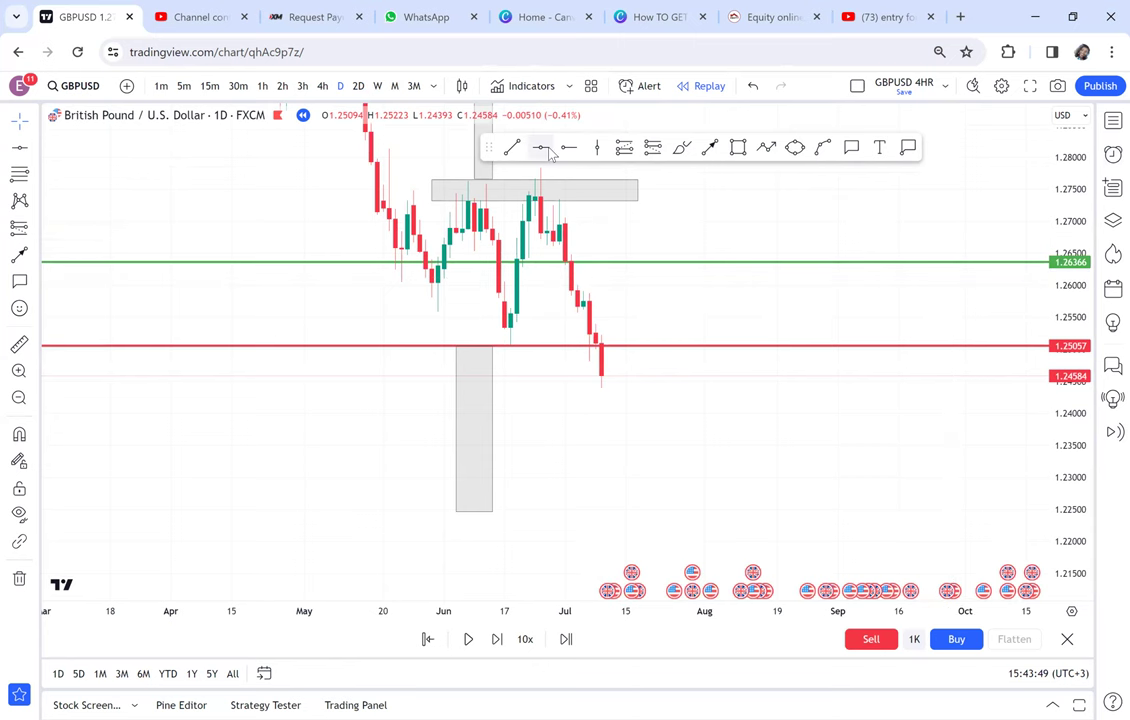
{"action": "left_click", "coordinate": [383, 513]}
Measure from the support line down to the lower target line, and place a horizontal ray between them at 1.23666 from 13 May 2019.
{"action": "left_click", "coordinate": [19, 343]}
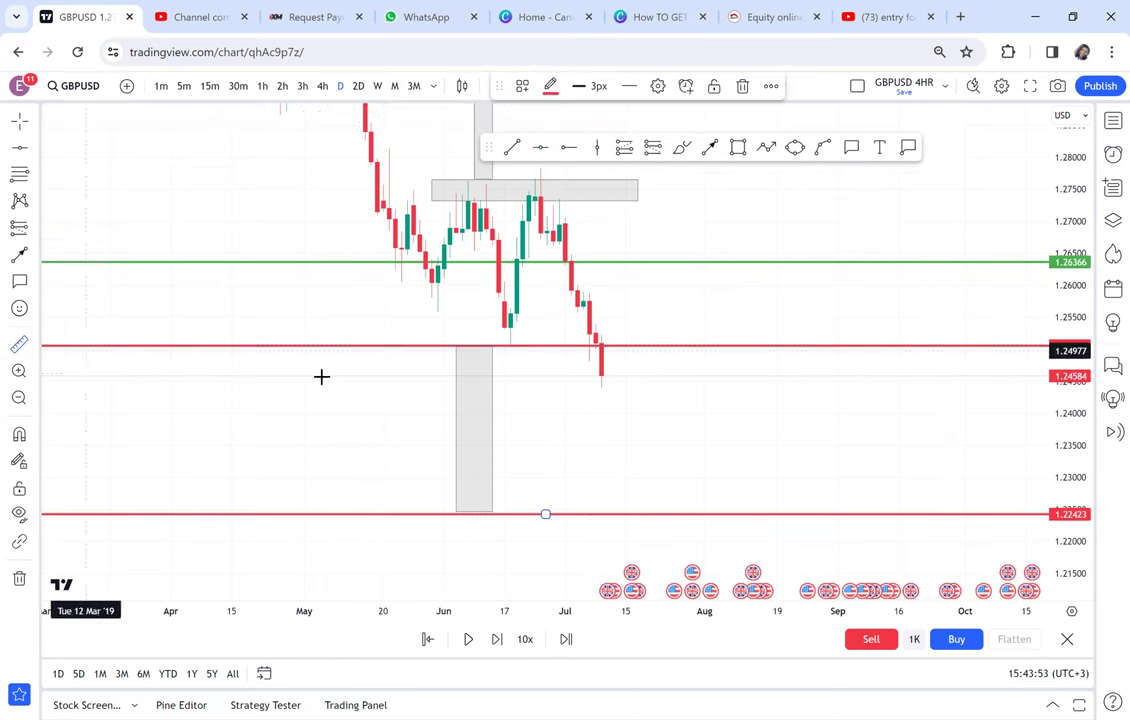
{"action": "left_click", "coordinate": [371, 345]}
{"action": "left_click", "coordinate": [456, 397]}
{"action": "left_click", "coordinate": [714, 506]}
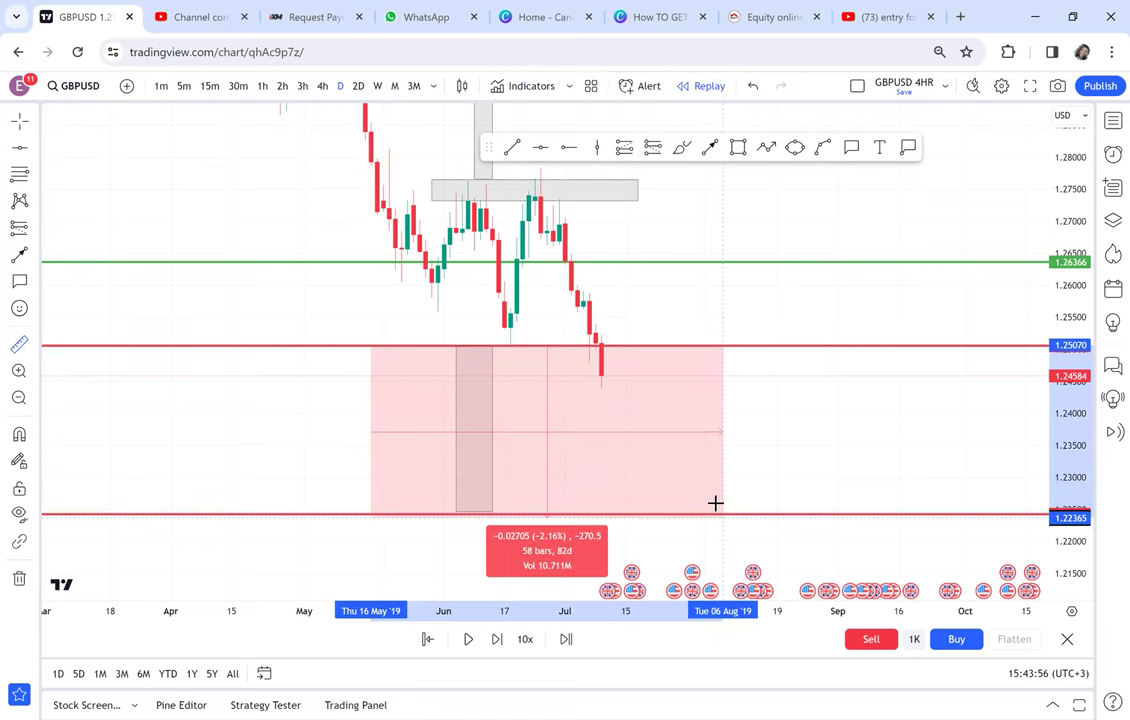
{"action": "left_click", "coordinate": [570, 149]}
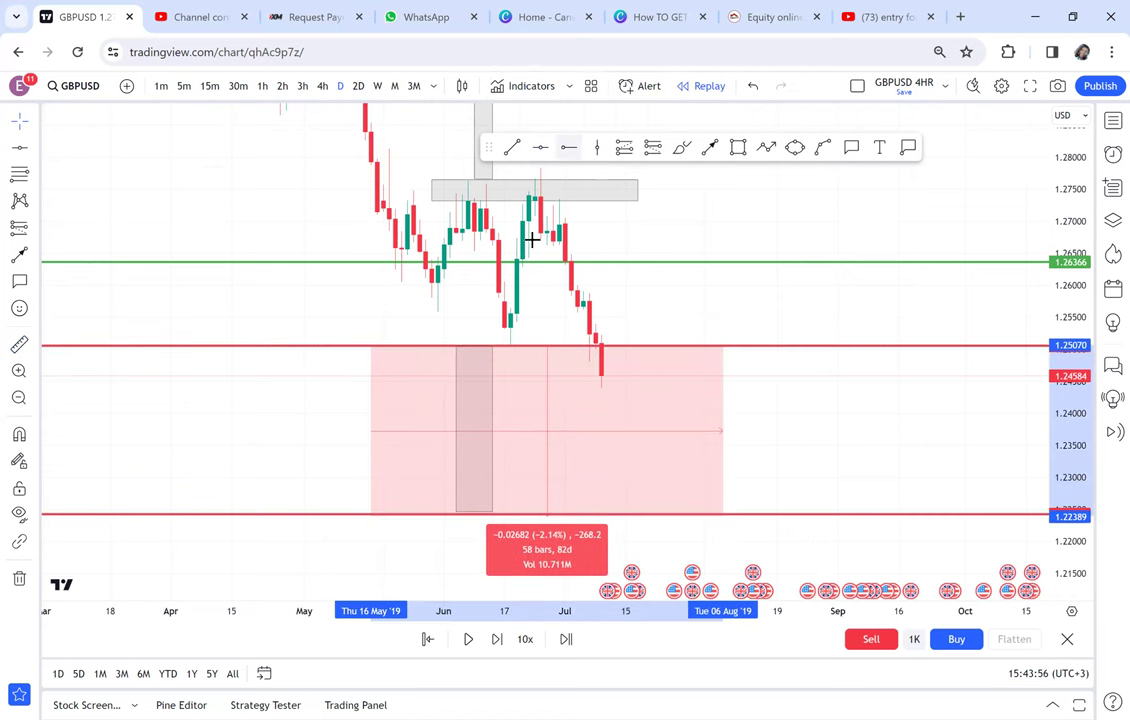
{"action": "left_click", "coordinate": [352, 435]}
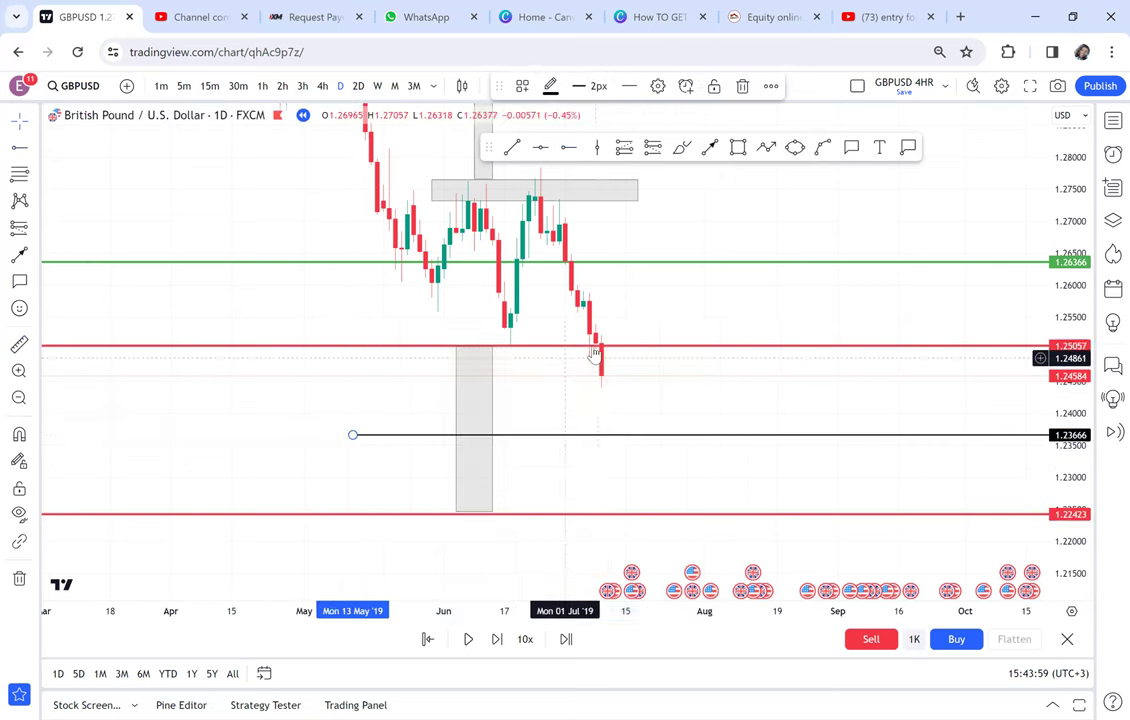
Draw a temporary arrow from beside the latest candle up to the resistance zone at 1.27357, and delete it.
{"action": "left_click", "coordinate": [710, 148]}
{"action": "left_click", "coordinate": [620, 371]}
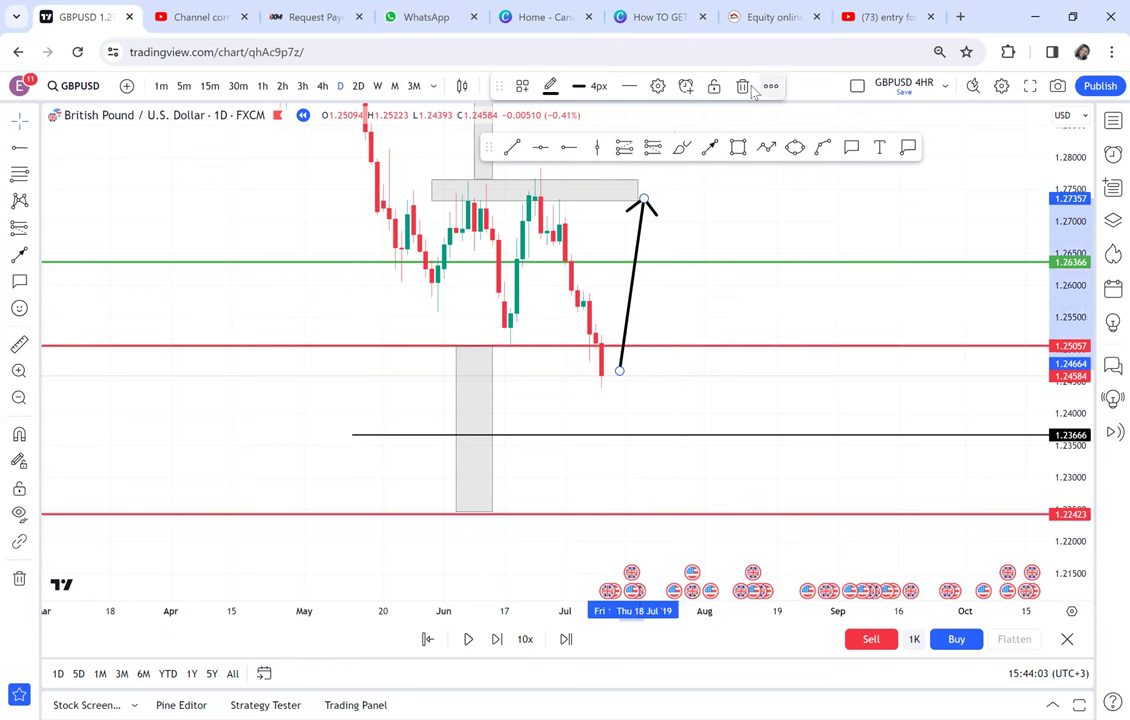
{"action": "key", "text": "Delete"}
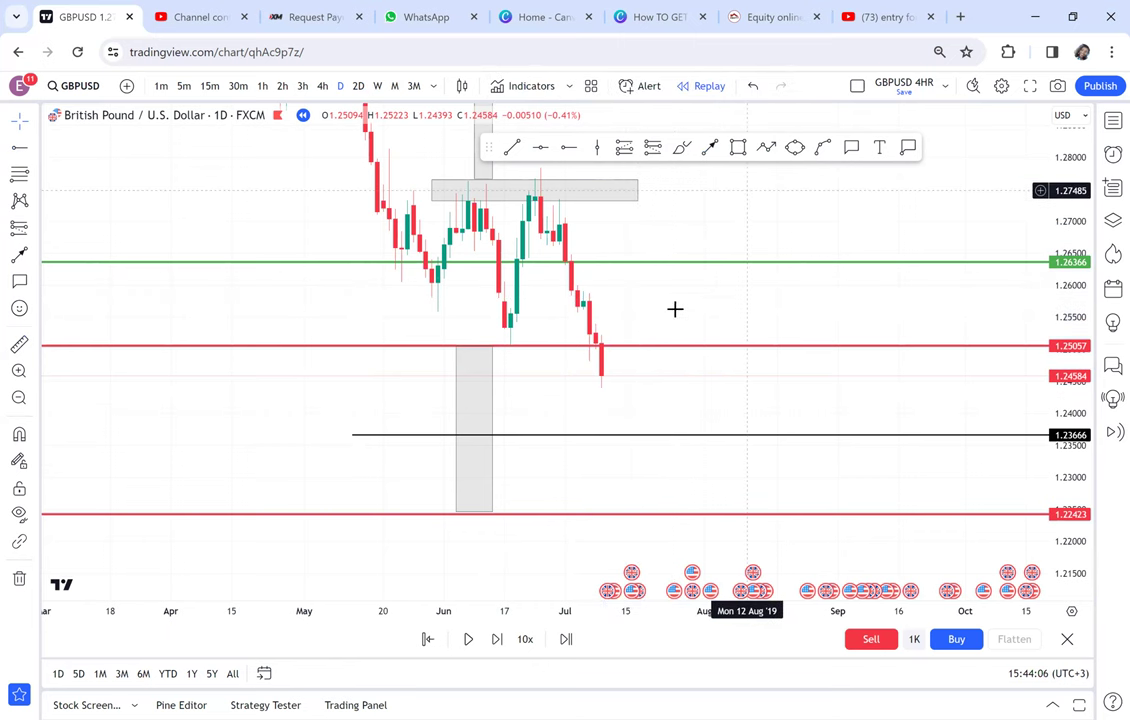
Draw a red-filled rectangle at 100% opacity from 1.24629 to 1.23491 beside the latest candle, and another from 1.23573 to 1.22400 beyond it.
{"action": "left_click", "coordinate": [738, 148]}
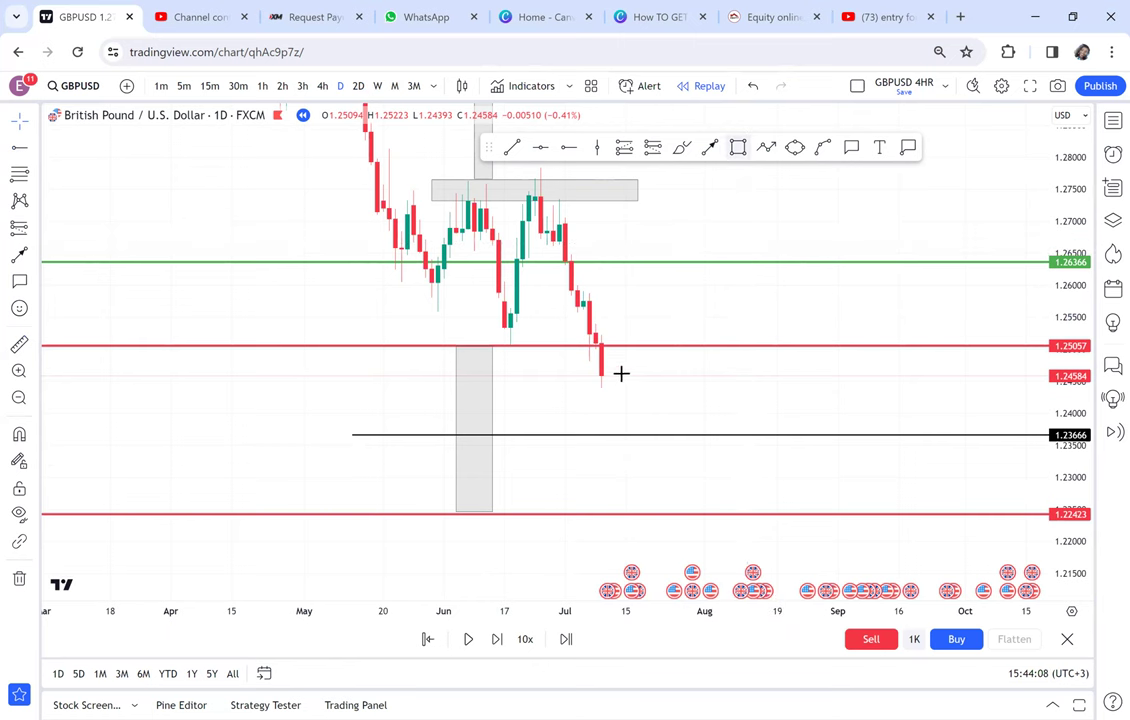
{"action": "left_click_drag", "start_coordinate": [641, 447], "coordinate": [620, 373]}
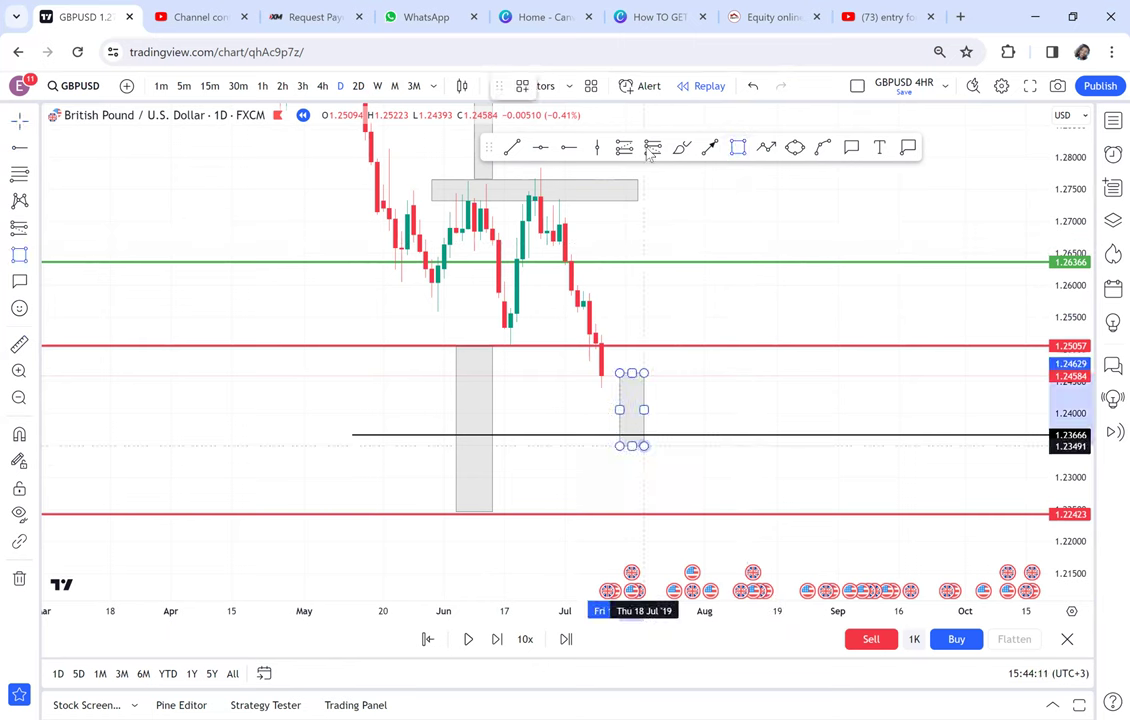
{"action": "left_click", "coordinate": [579, 85]}
{"action": "left_click_drag", "start_coordinate": [605, 316], "coordinate": [699, 323]}
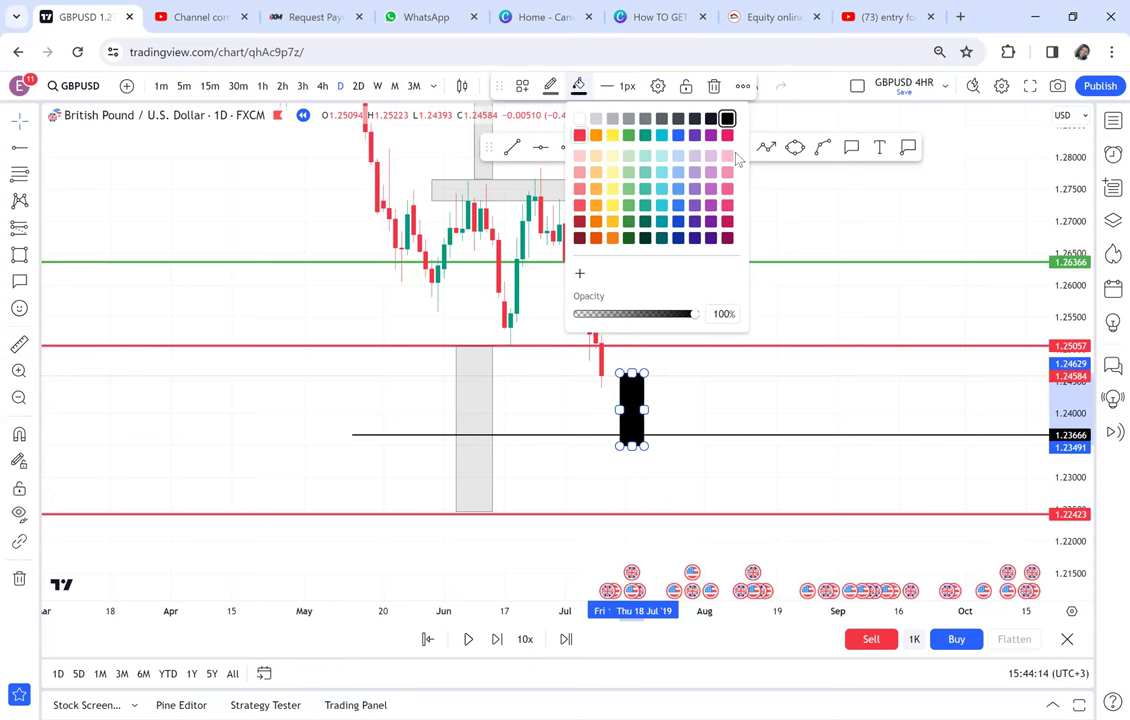
{"action": "left_click", "coordinate": [579, 135]}
{"action": "left_click_drag", "start_coordinate": [662, 441], "coordinate": [693, 515]}
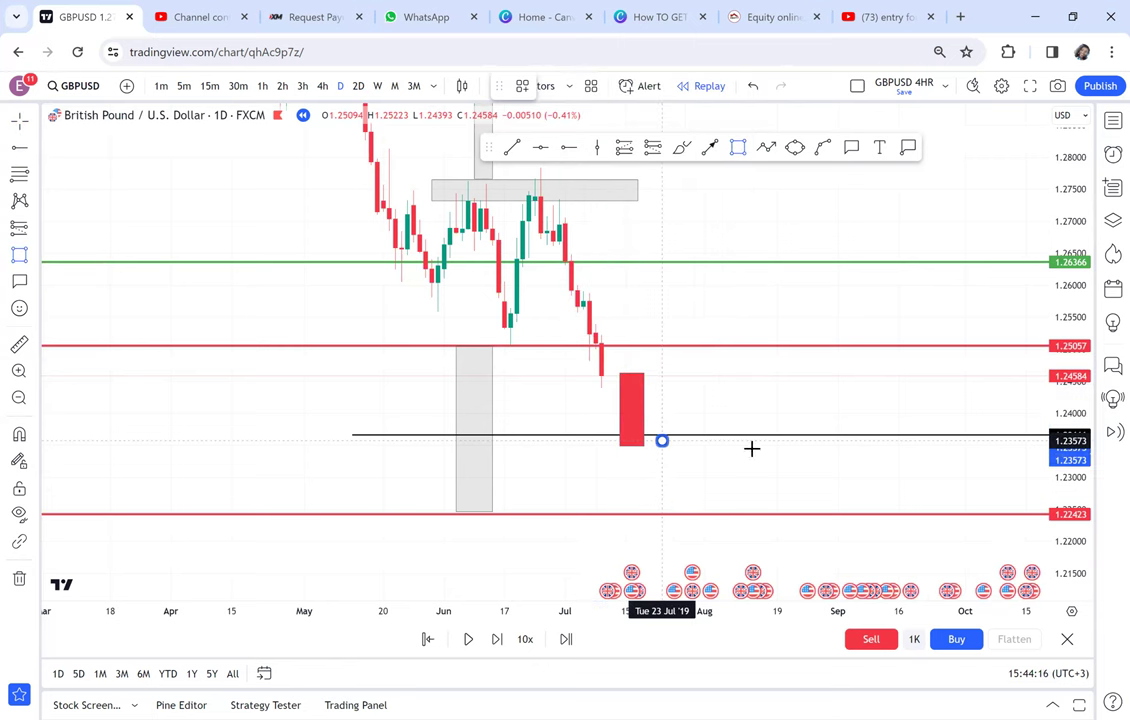
{"action": "left_click", "coordinate": [813, 379]}
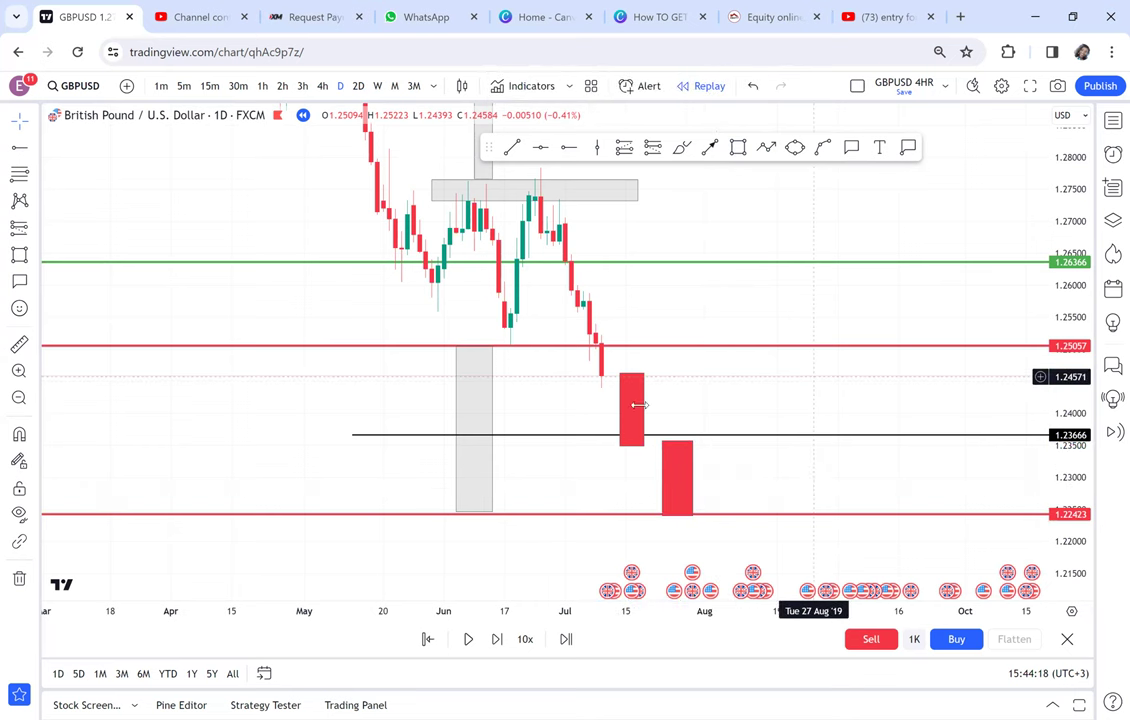
Delete both red projection rectangles from the area beyond the latest candle.
{"action": "left_click", "coordinate": [632, 405]}
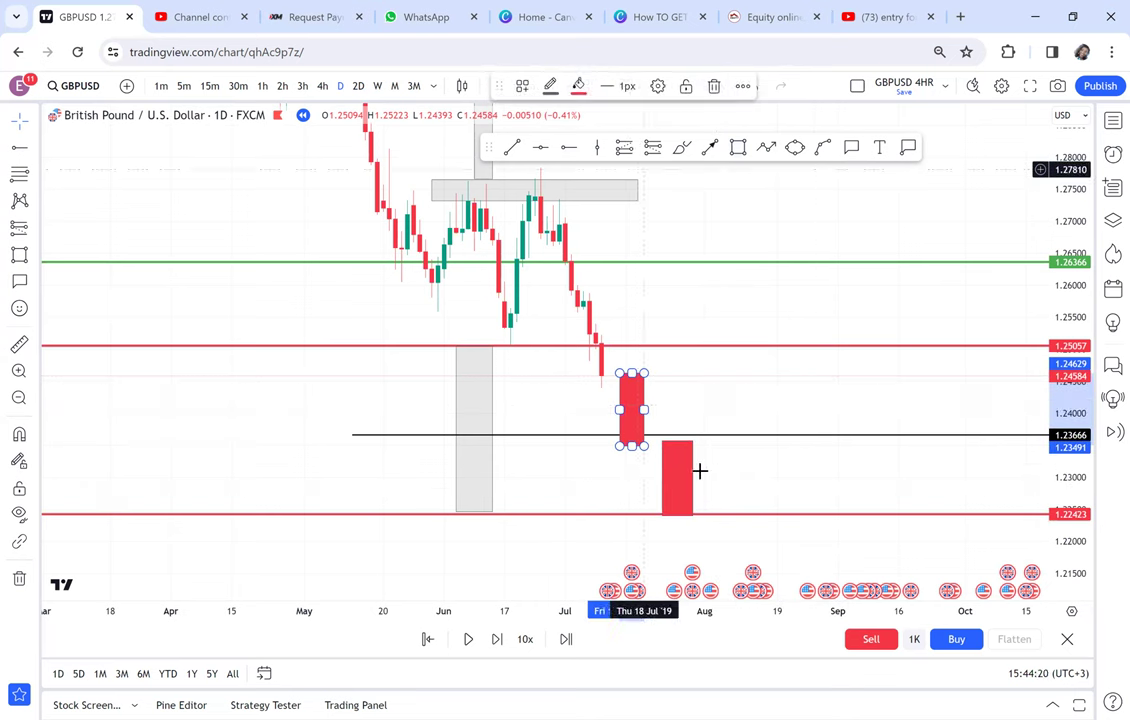
{"action": "key", "text": "Delete"}
{"action": "left_click", "coordinate": [692, 444]}
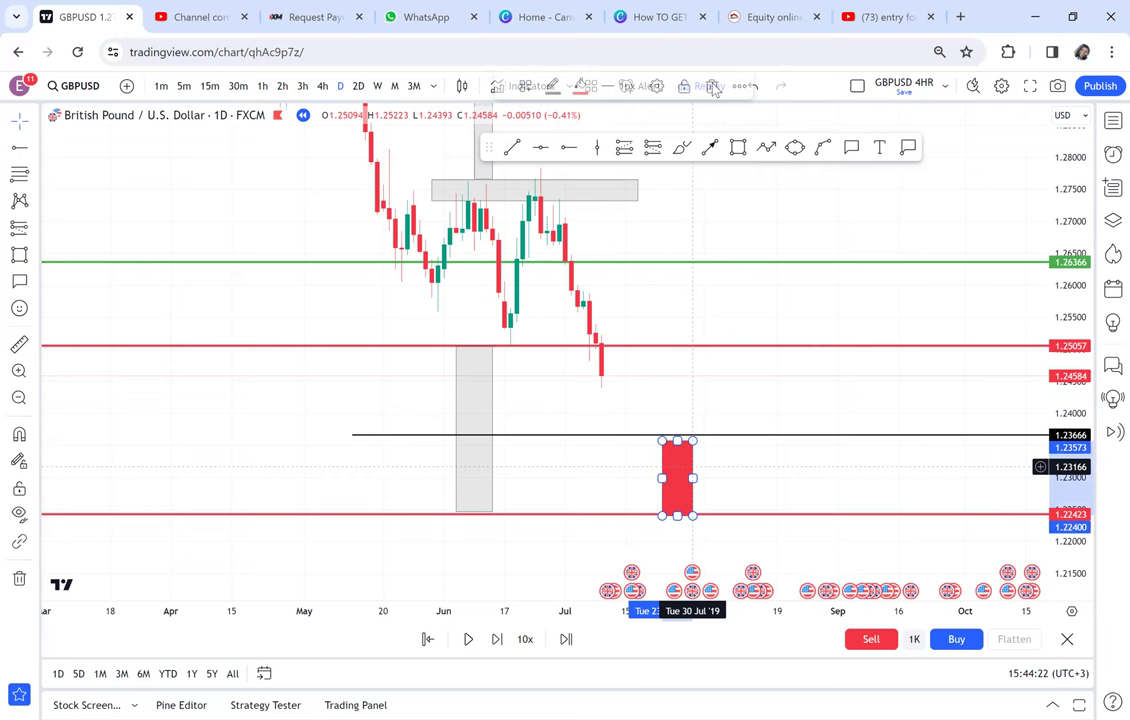
{"action": "key", "text": "Delete"}
{"action": "scroll", "coordinate": [787, 316], "scroll_direction": "down", "scroll_amount": 2}
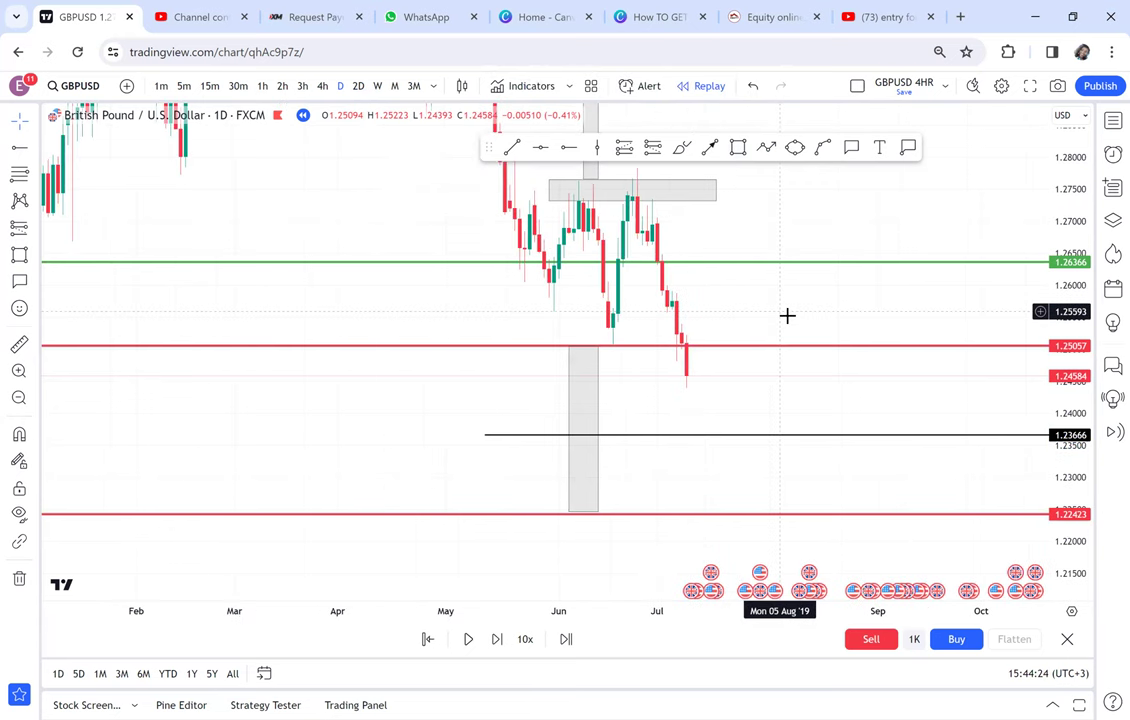
{"action": "scroll", "coordinate": [787, 316], "scroll_direction": "up", "scroll_amount": 2}
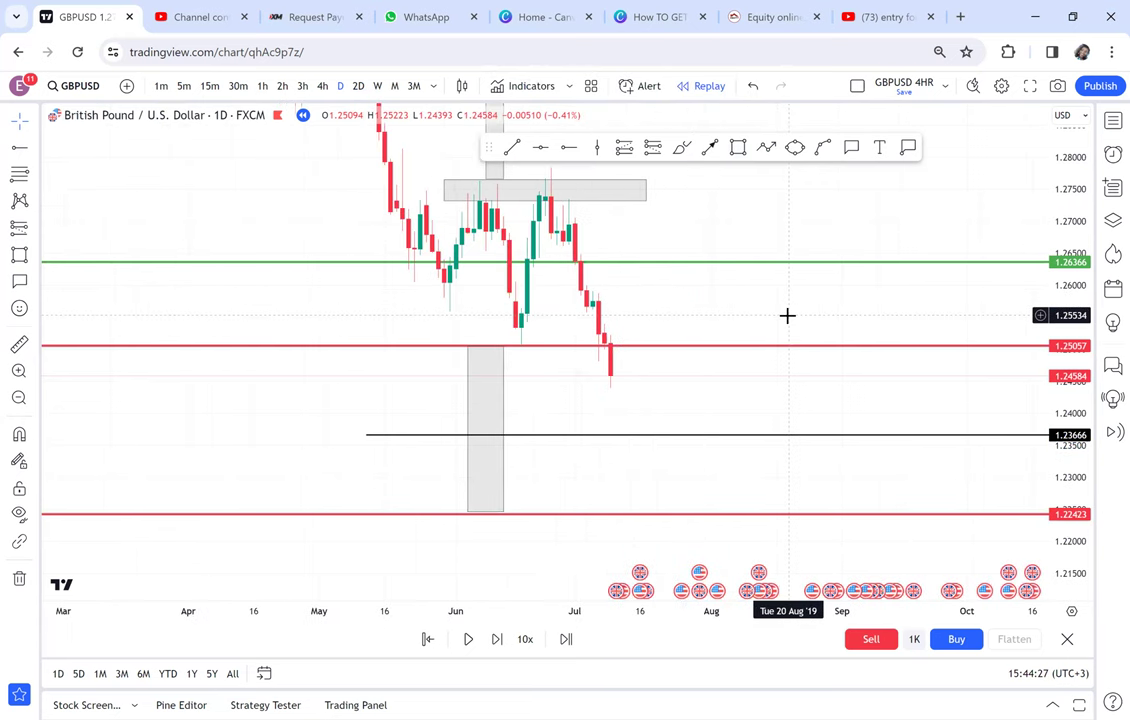
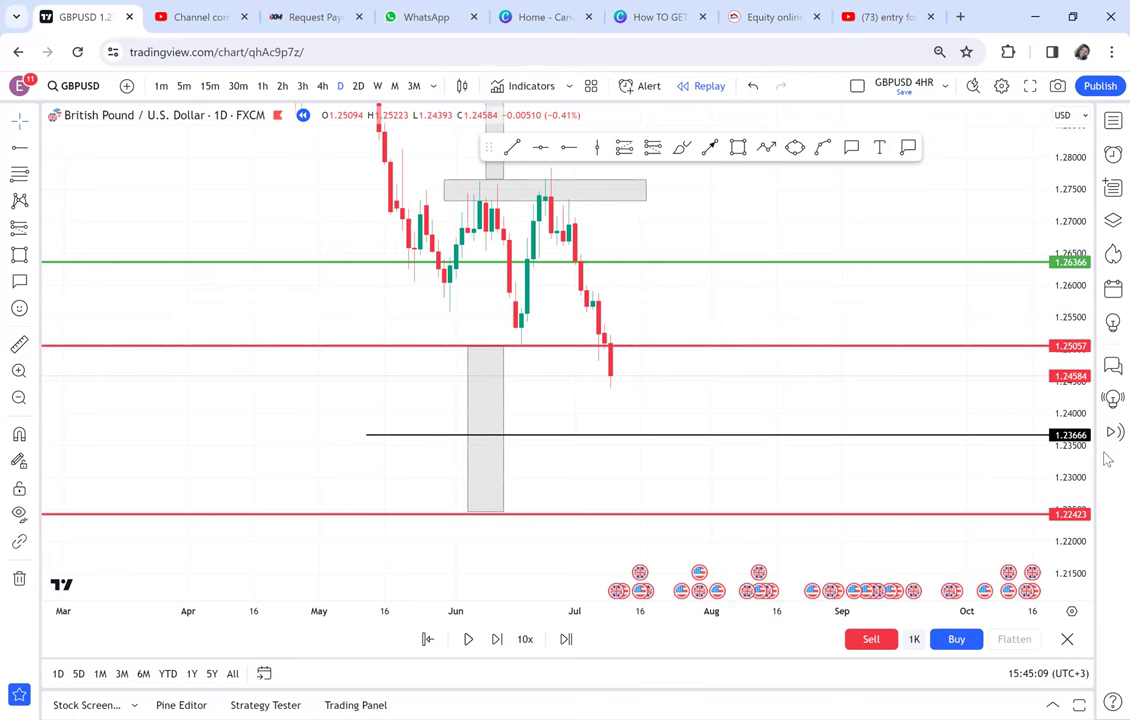
Draw a rectangle just above the 1.25057 support line, from 5 July to 20 August 2019 between 1.25212 and 1.25087.
{"action": "left_click_drag", "start_coordinate": [1080, 445], "coordinate": [1075, 420]}
{"action": "left_click_drag", "start_coordinate": [1029, 254], "coordinate": [980, 179]}
{"action": "scroll", "coordinate": [814, 229], "scroll_direction": "up", "scroll_amount": 3}
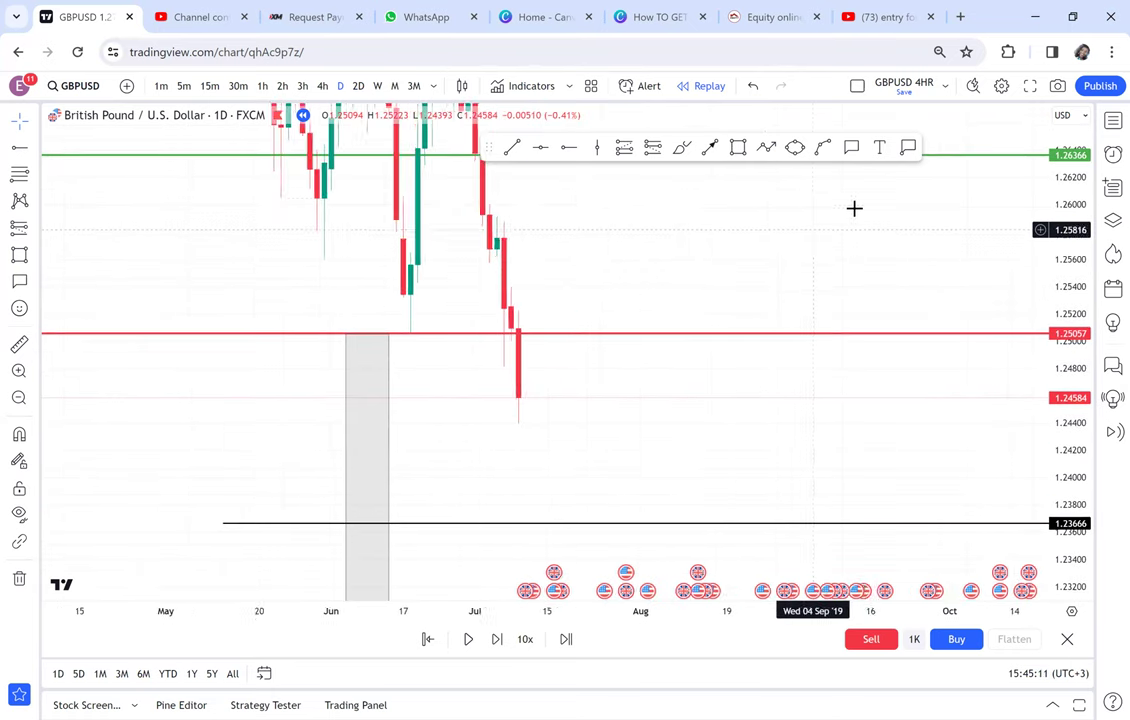
{"action": "left_click_drag", "start_coordinate": [741, 244], "coordinate": [665, 135]}
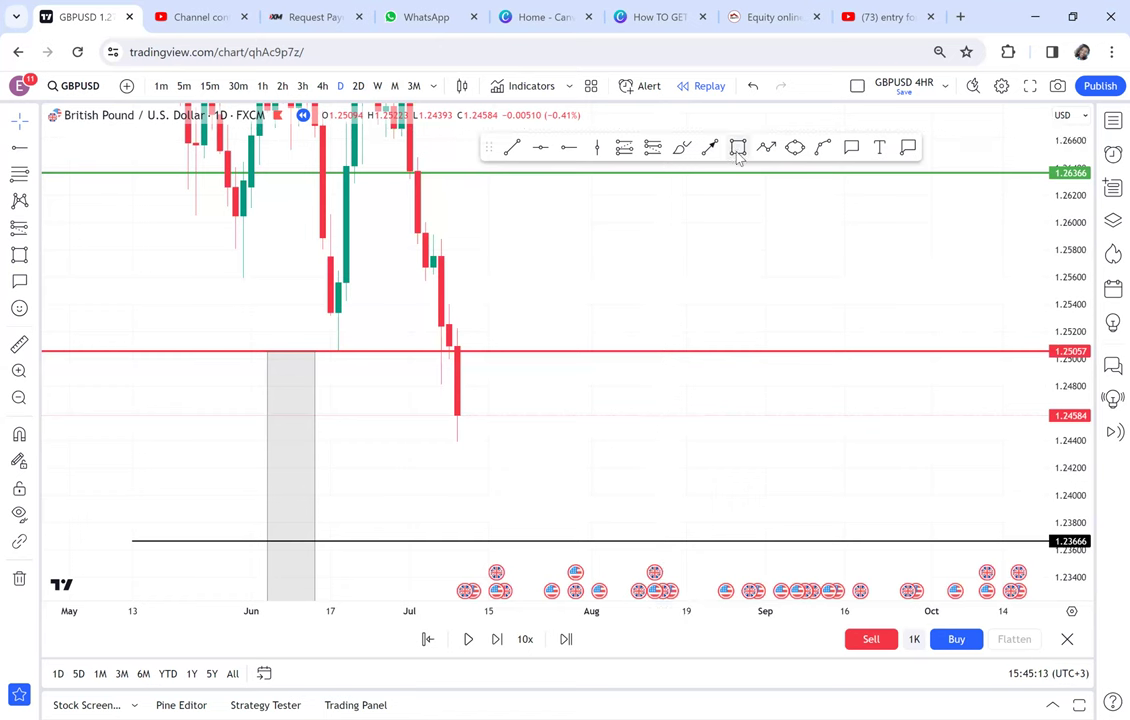
{"action": "left_click", "coordinate": [738, 147]}
{"action": "left_click", "coordinate": [441, 329]}
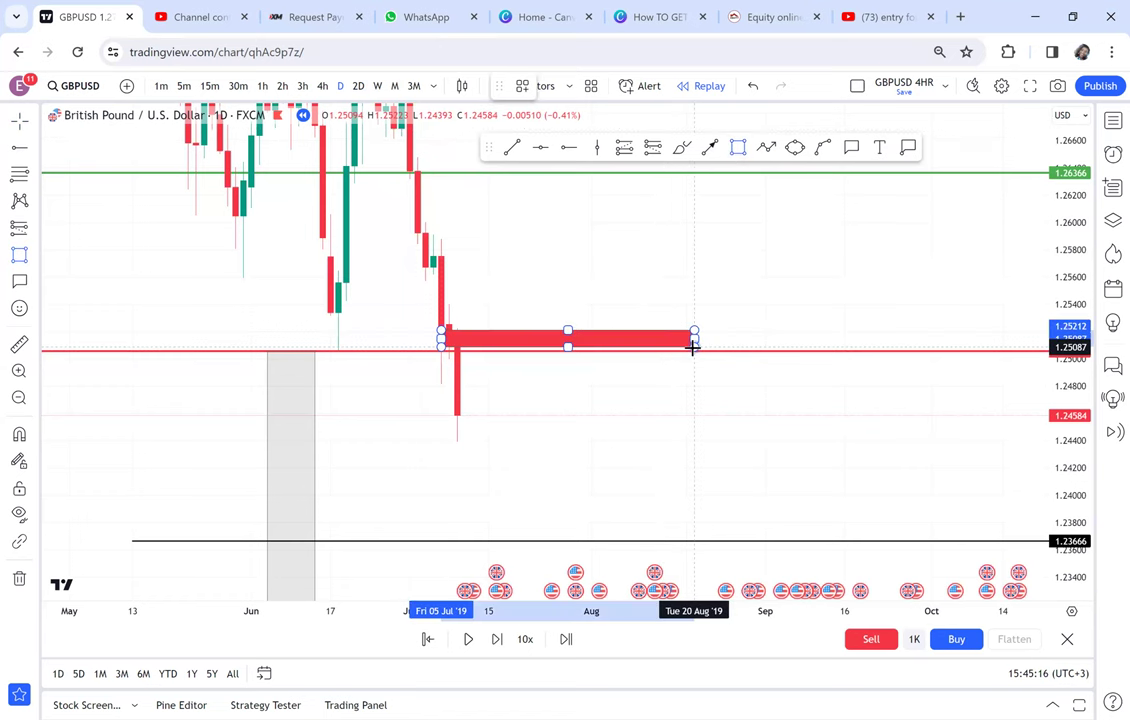
{"action": "left_click", "coordinate": [694, 346]}
Fill the rectangle above the support line with yellow at 13% opacity, and extend its upper starting corner to 3 July 2019 at 1.25223.
{"action": "left_click", "coordinate": [578, 85]}
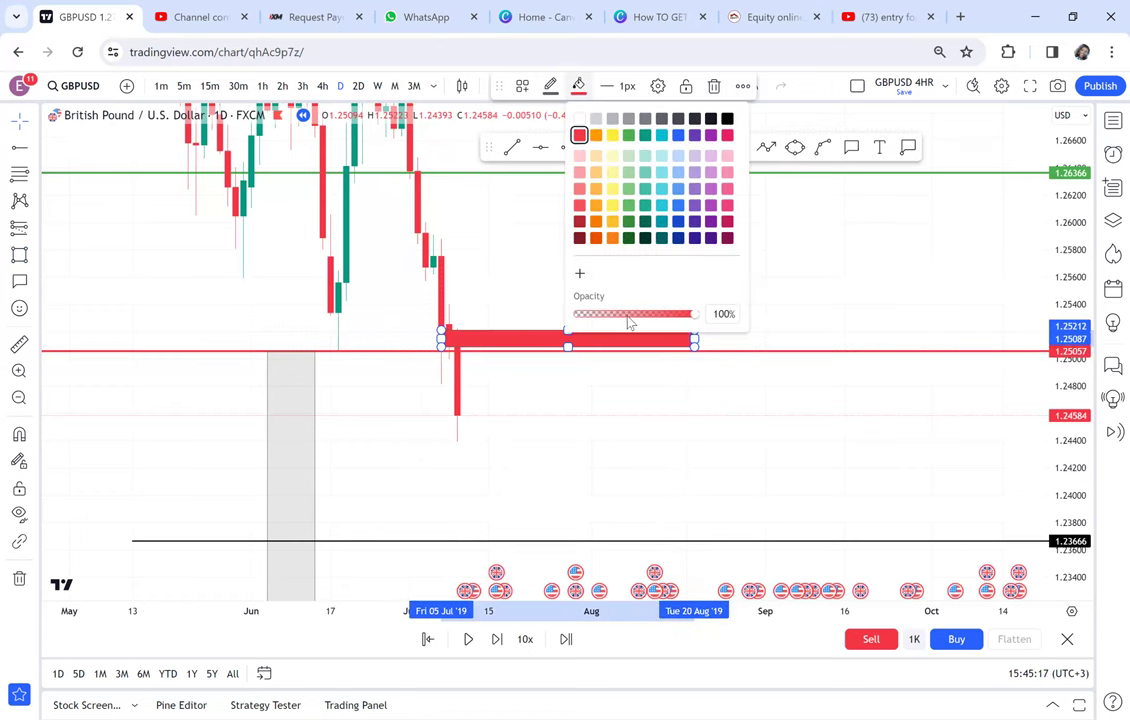
{"action": "left_click", "coordinate": [683, 314]}
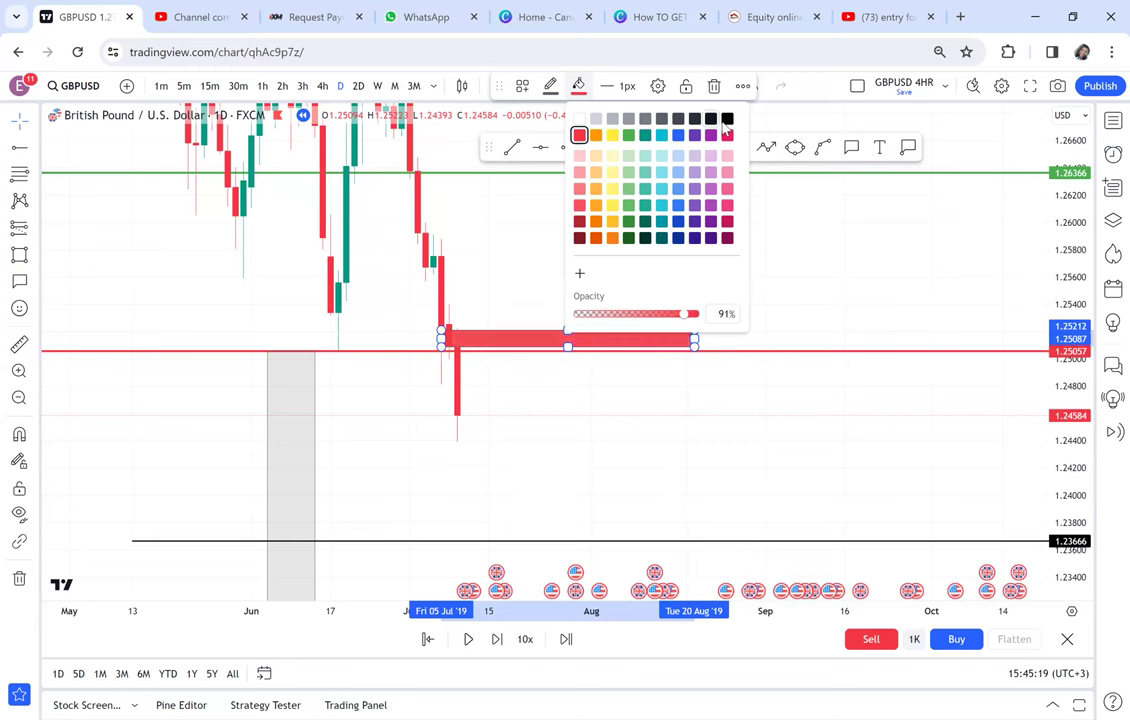
{"action": "left_click", "coordinate": [578, 314]}
{"action": "left_click", "coordinate": [730, 119]}
{"action": "left_click", "coordinate": [517, 323]}
{"action": "left_click", "coordinate": [578, 86]}
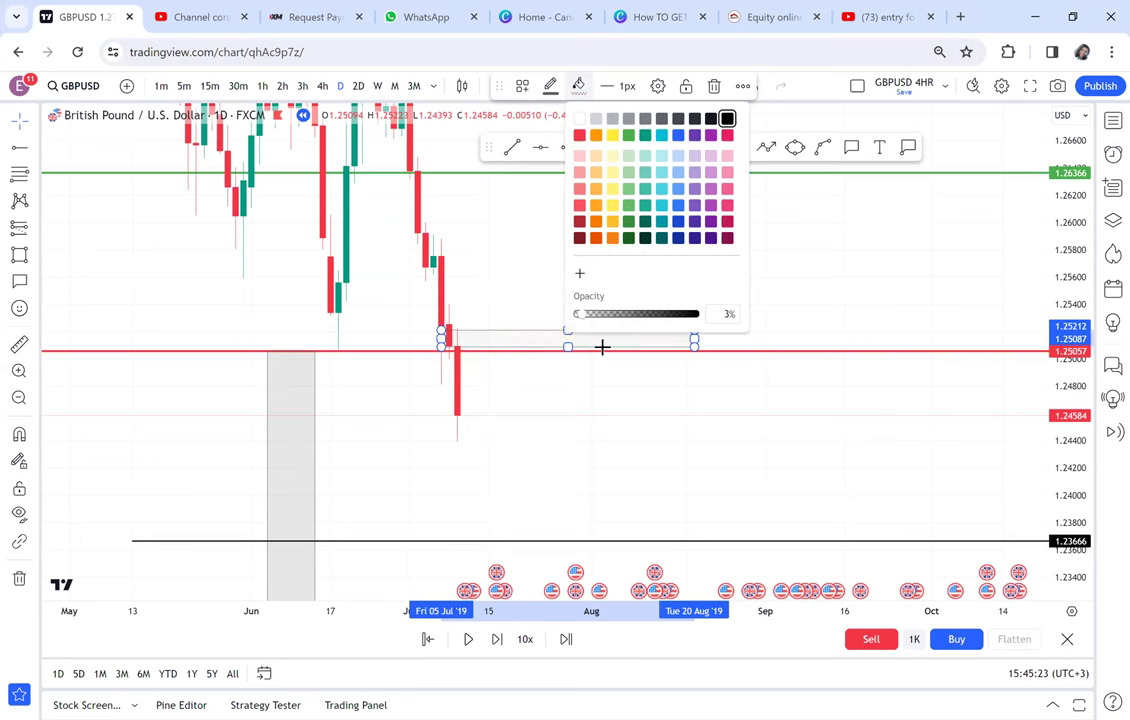
{"action": "left_click", "coordinate": [617, 314]}
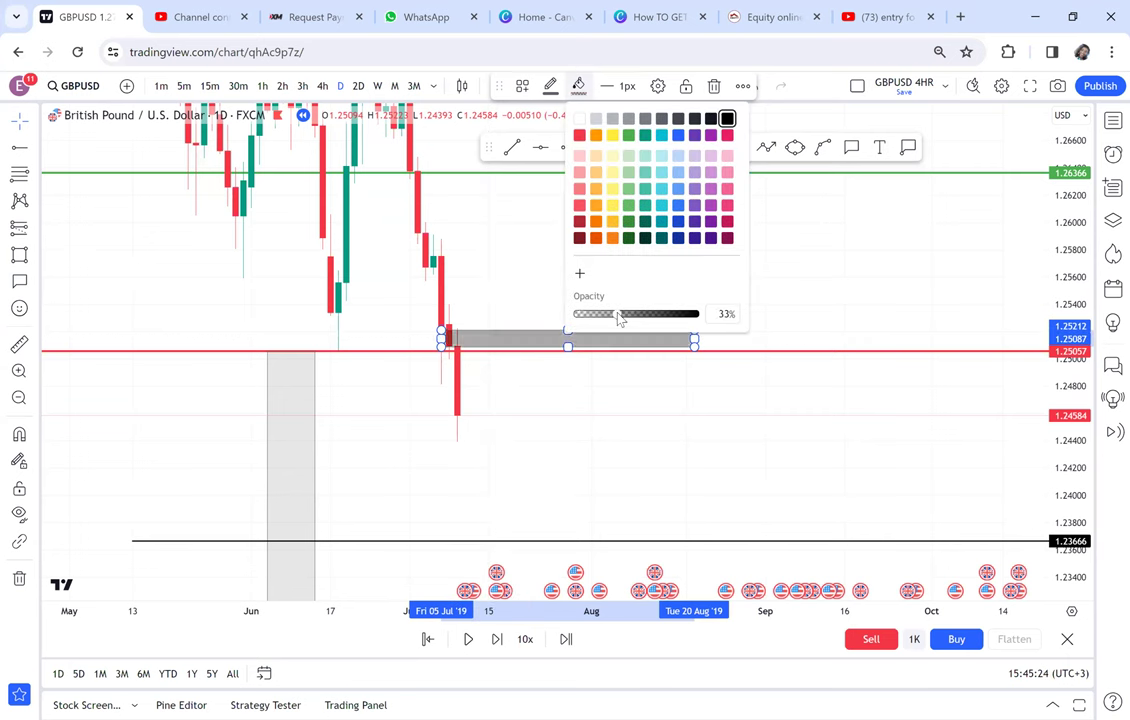
{"action": "left_click", "coordinate": [613, 135]}
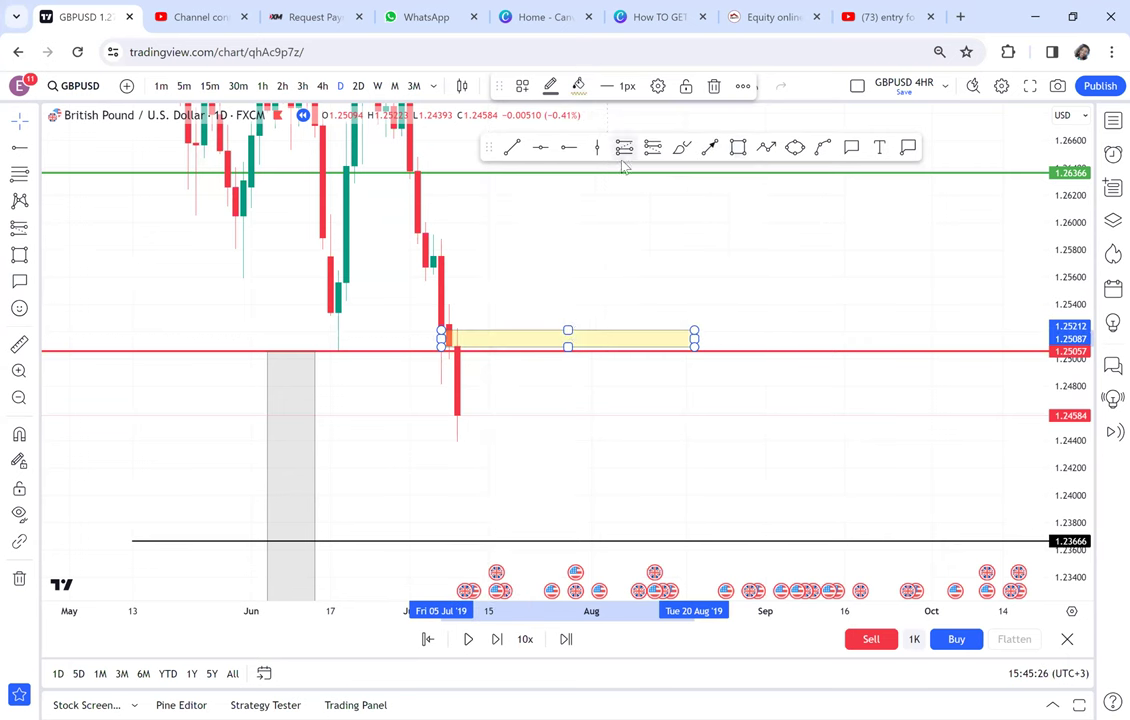
{"action": "left_click", "coordinate": [578, 85]}
{"action": "left_click", "coordinate": [591, 314]}
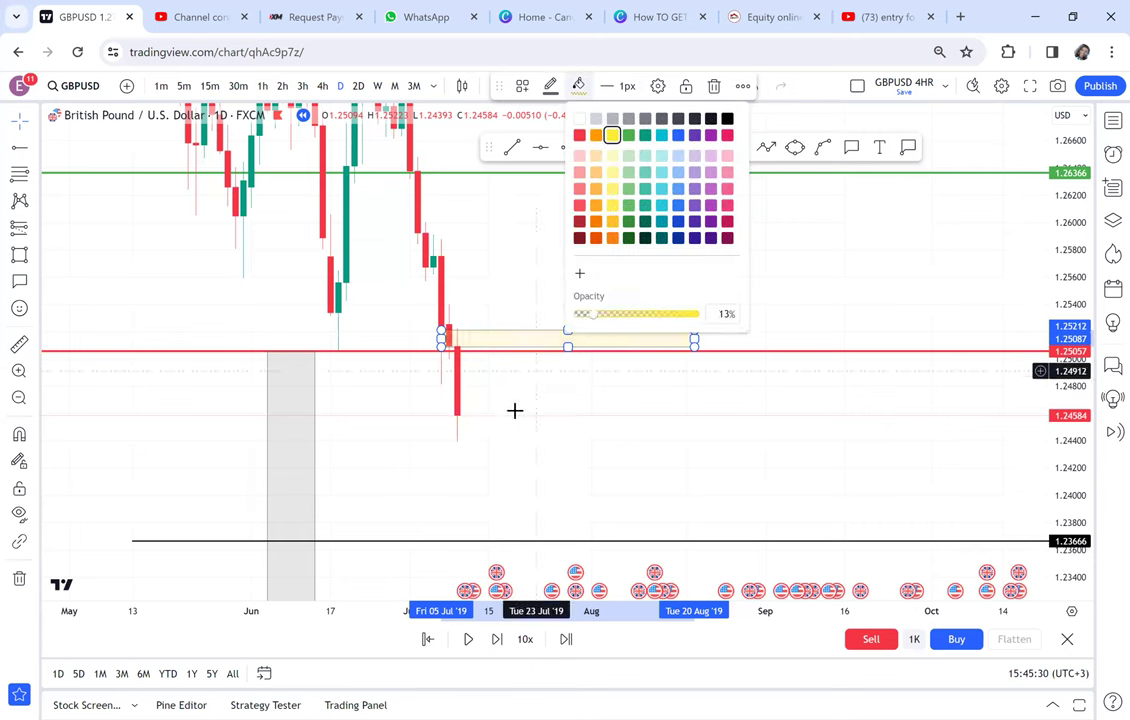
{"action": "left_click", "coordinate": [514, 411]}
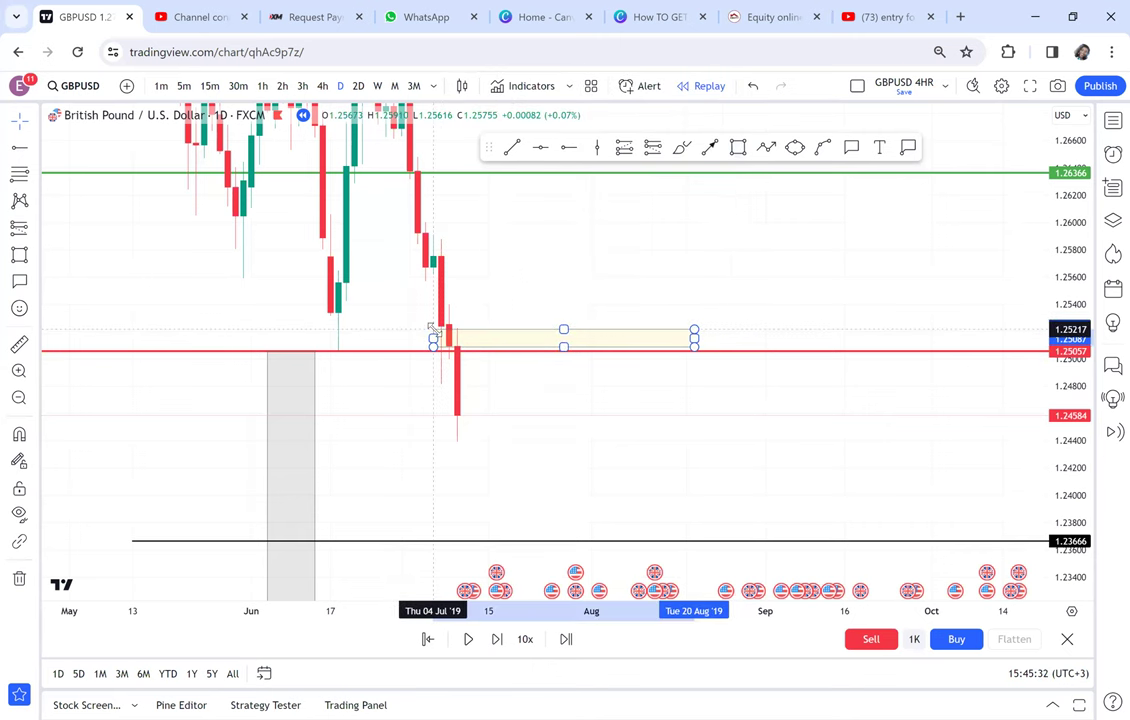
{"action": "left_click_drag", "start_coordinate": [432, 330], "coordinate": [422, 327]}
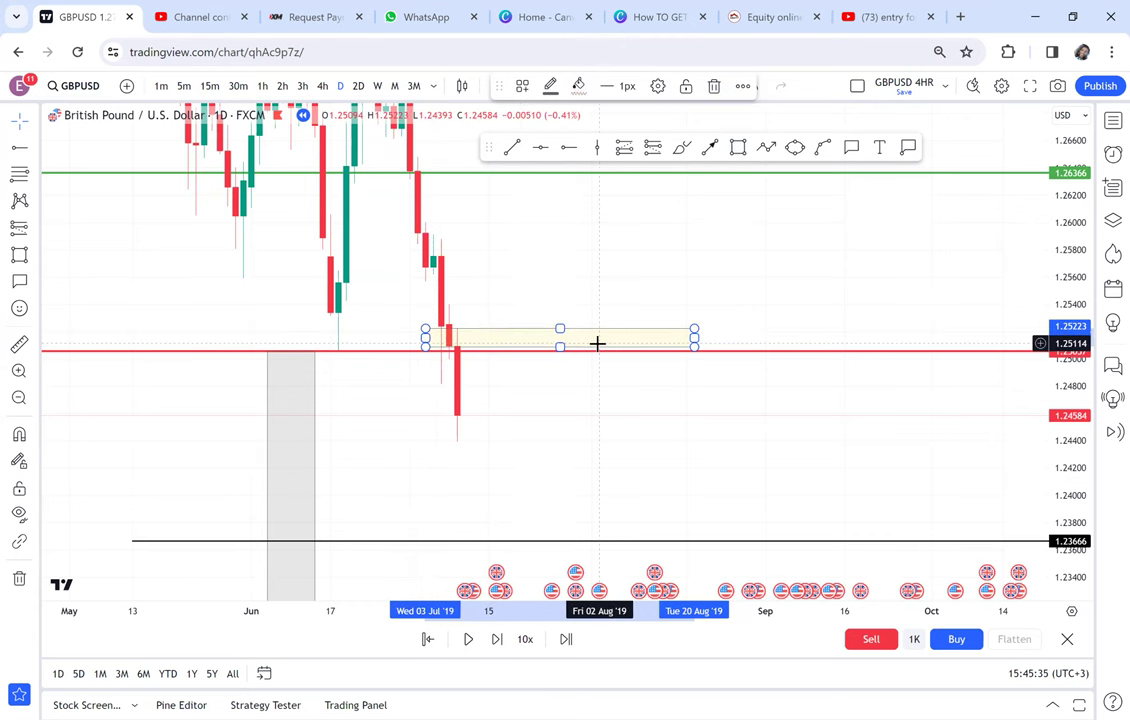
{"action": "left_click", "coordinate": [606, 268]}
Draw a second yellow zone above the first, from 1 July to 2 September 2019 between 1.25909 and 1.25757.
{"action": "left_click_drag", "start_coordinate": [610, 270], "coordinate": [679, 343]}
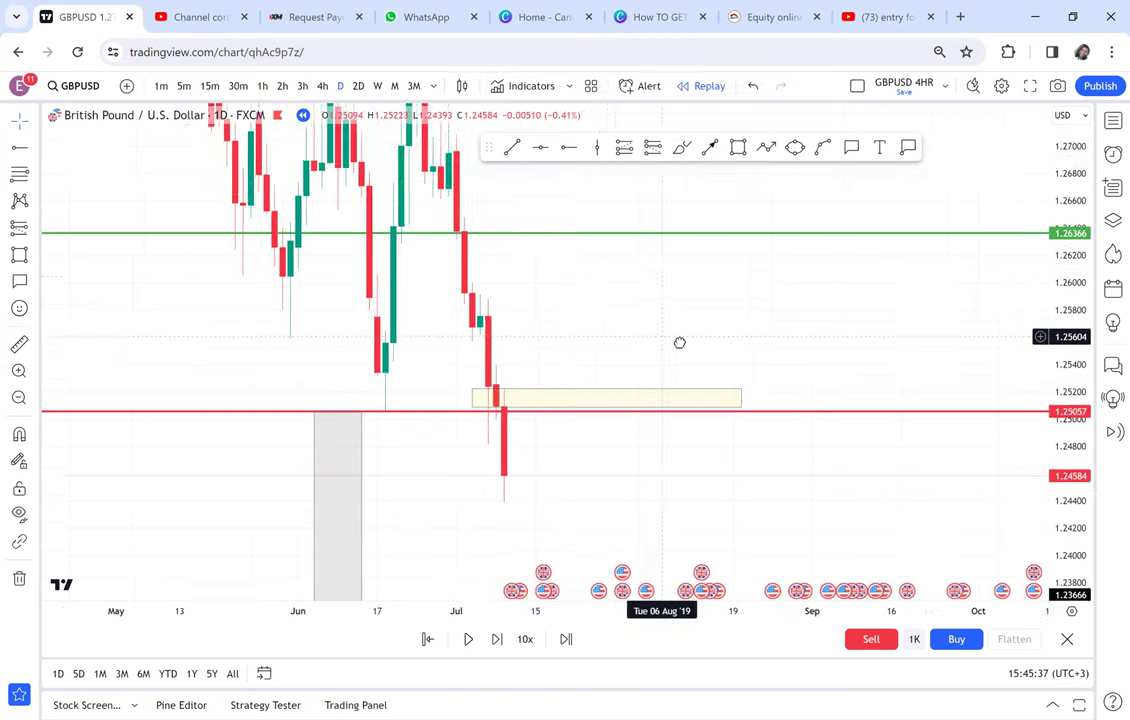
{"action": "left_click", "coordinate": [738, 148]}
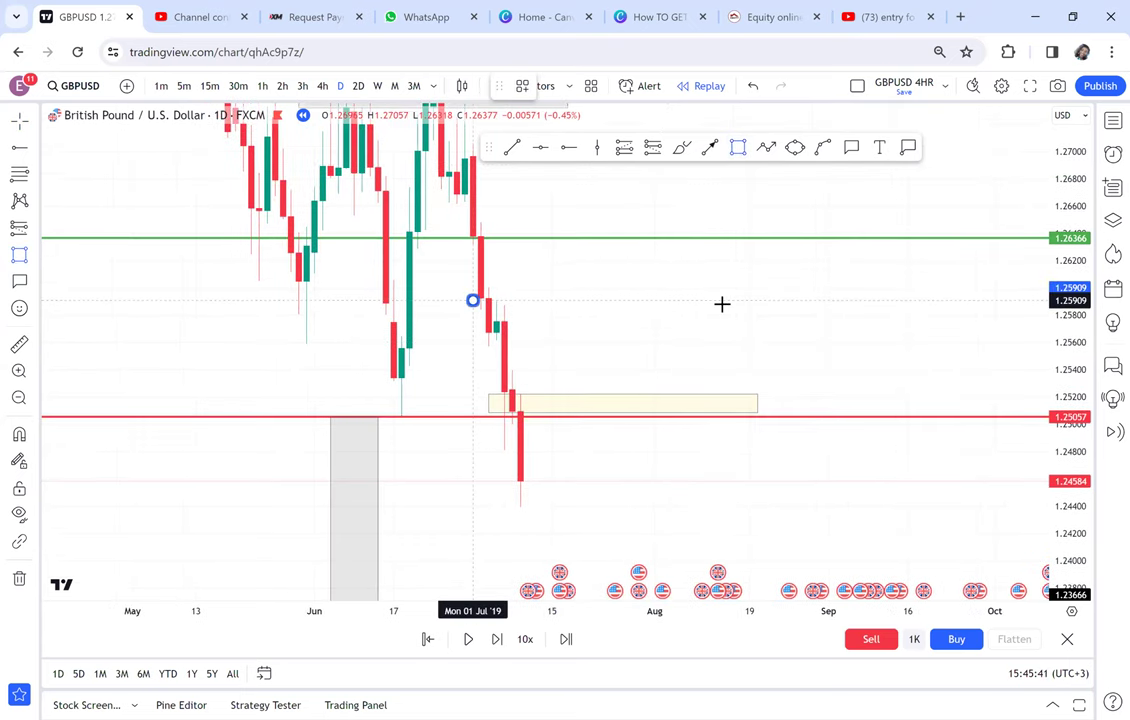
{"action": "left_click", "coordinate": [820, 321]}
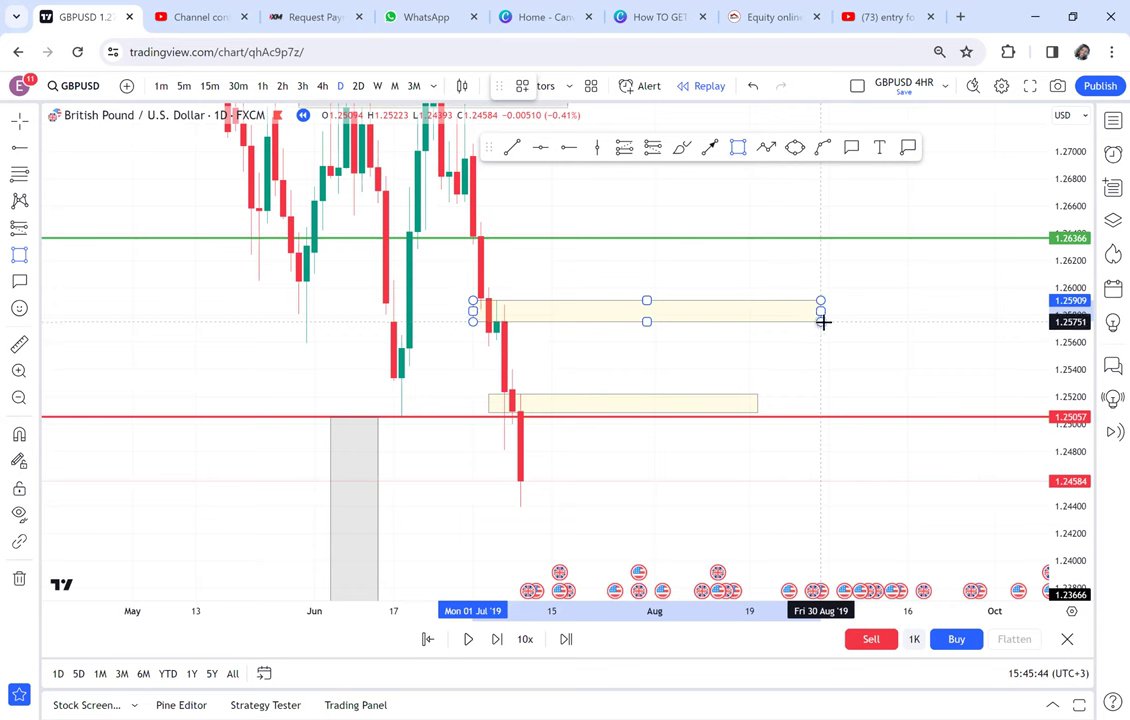
{"action": "left_click", "coordinate": [829, 321]}
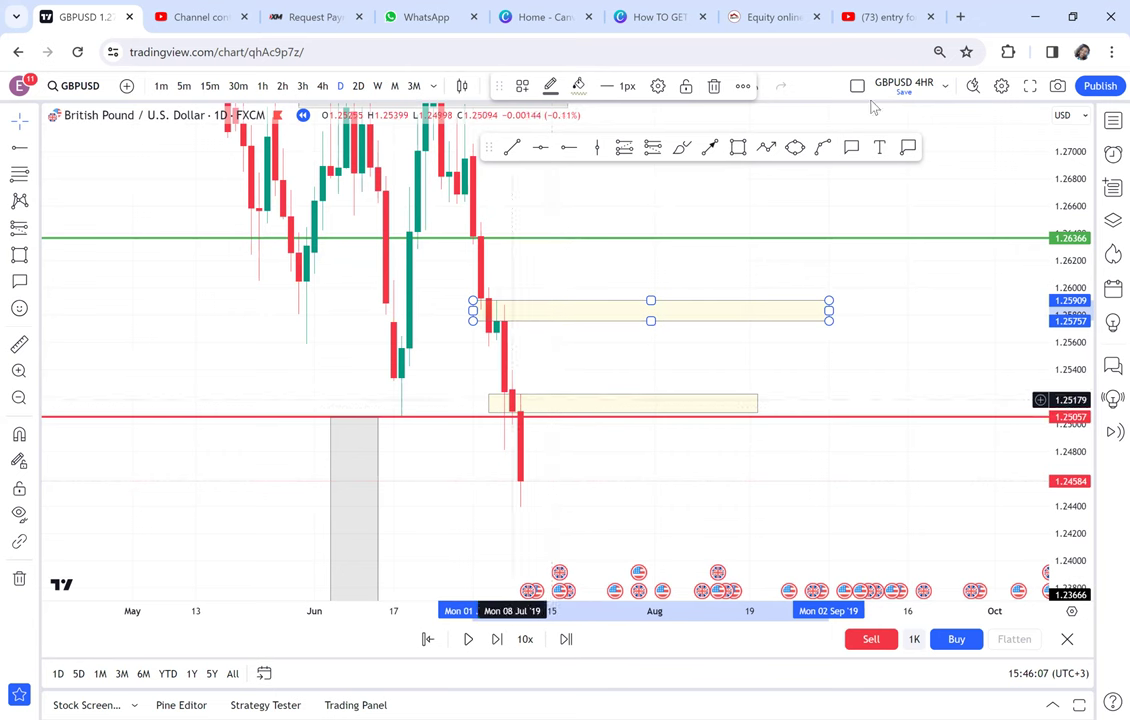
Draw a temporary arrow from 1.24504 up to 1.25838 in the upper yellow zone and another back down, and delete both.
{"action": "left_click", "coordinate": [709, 147]}
{"action": "left_click_drag", "start_coordinate": [543, 491], "coordinate": [566, 403]}
{"action": "left_click_drag", "start_coordinate": [590, 327], "coordinate": [591, 312]}
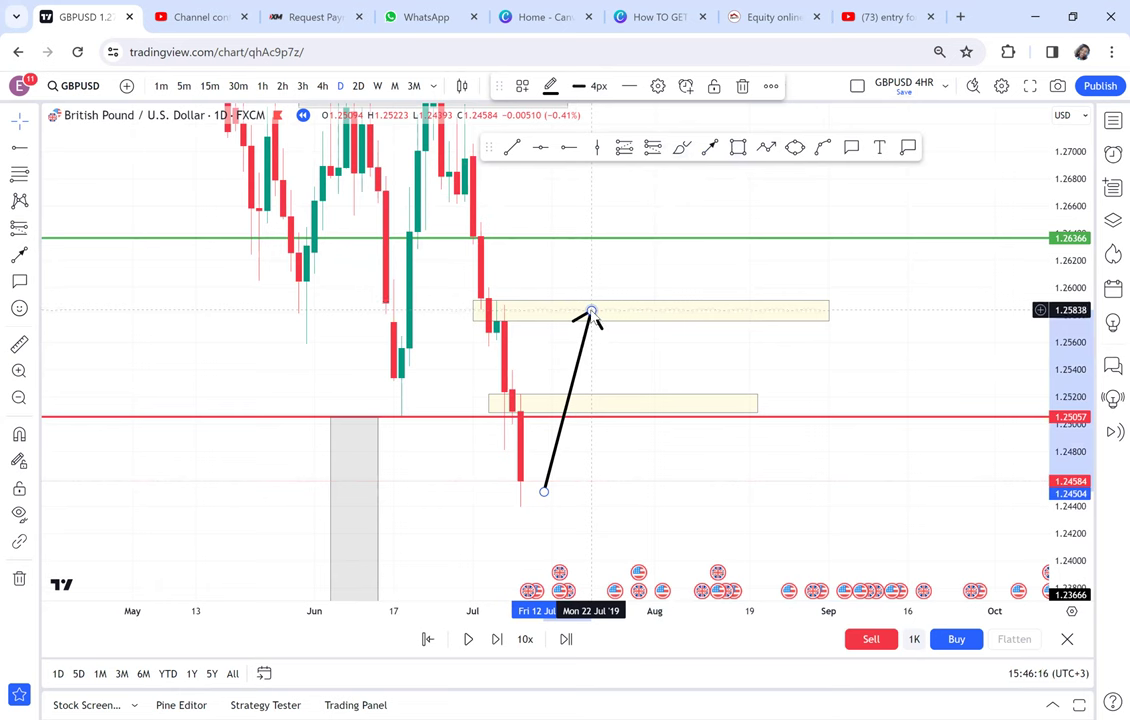
{"action": "left_click", "coordinate": [710, 149]}
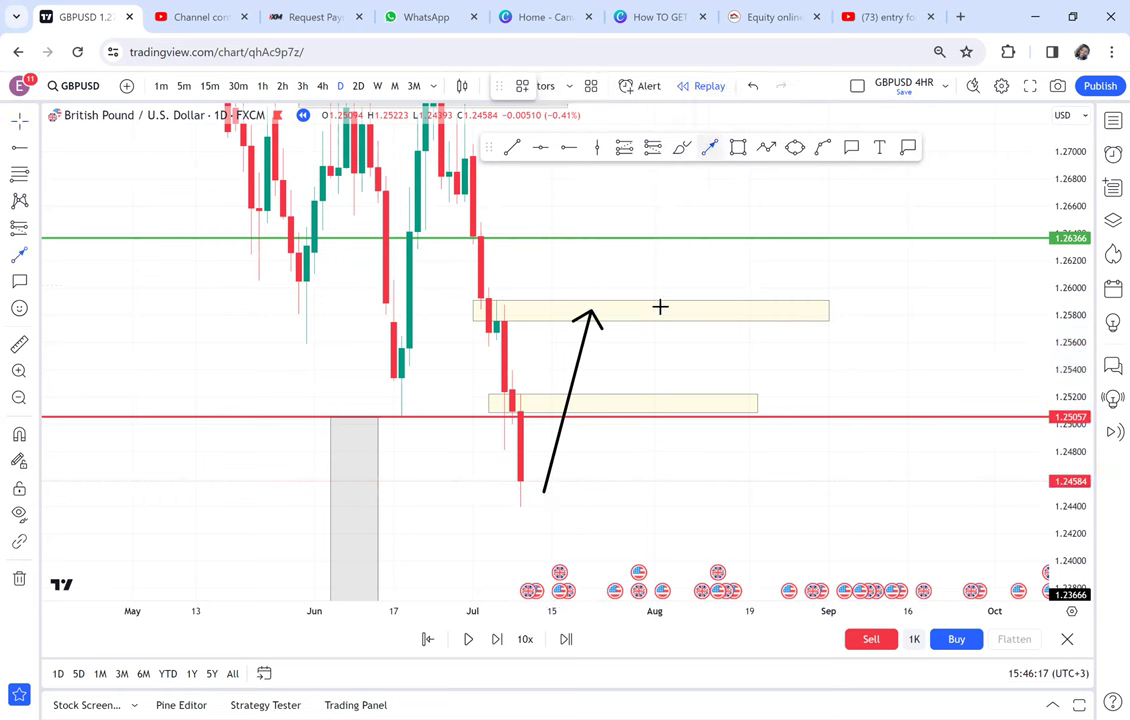
{"action": "left_click_drag", "start_coordinate": [621, 311], "coordinate": [668, 506]}
{"action": "left_click", "coordinate": [746, 88]}
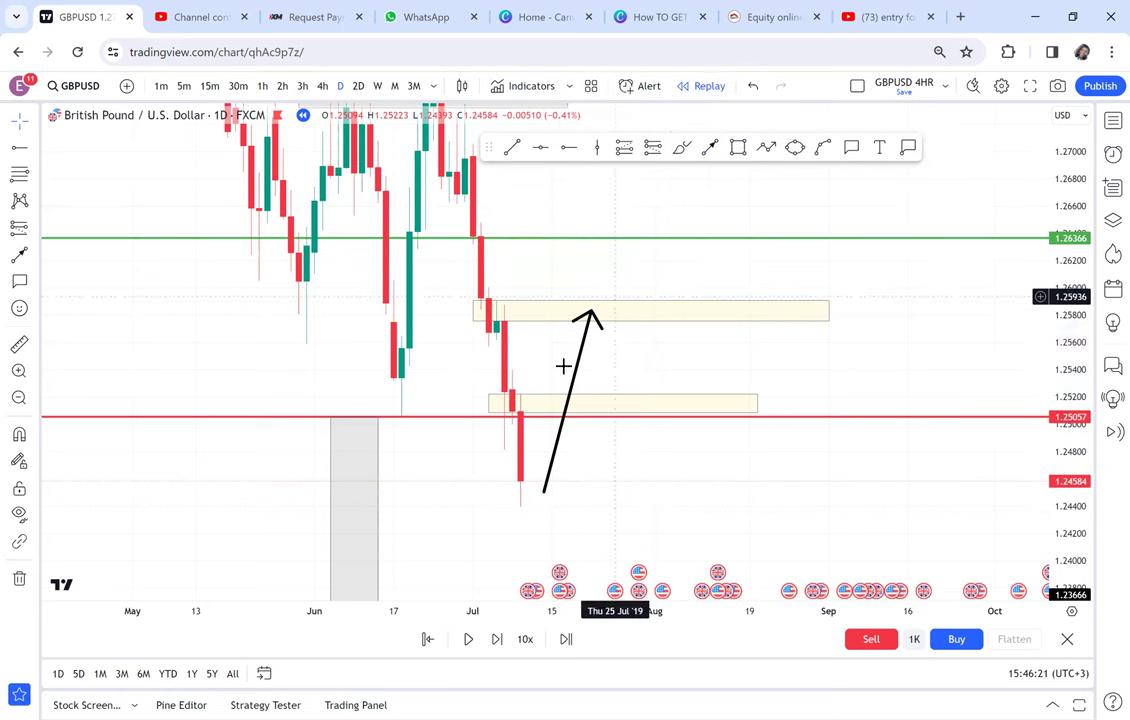
{"action": "left_click", "coordinate": [581, 368]}
{"action": "left_click", "coordinate": [658, 81]}
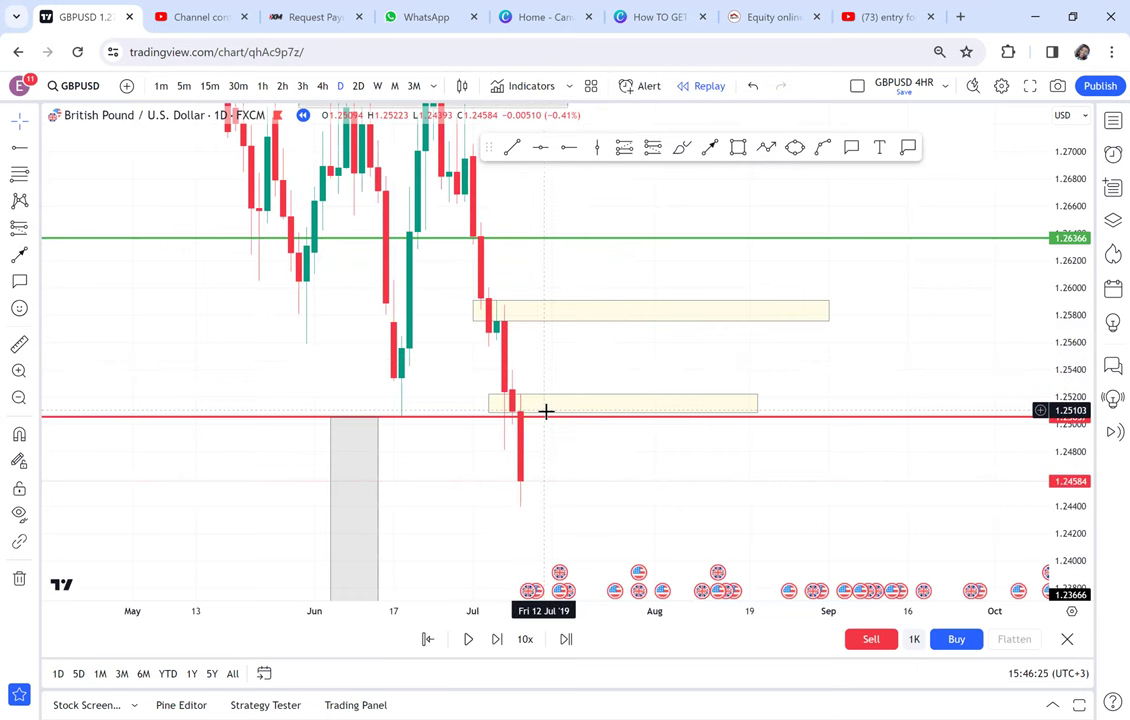
Advance the replay by one daily candle, and switch the chart to the 4-hour timeframe around the retest of the lower yellow zone.
{"action": "left_click", "coordinate": [497, 645]}
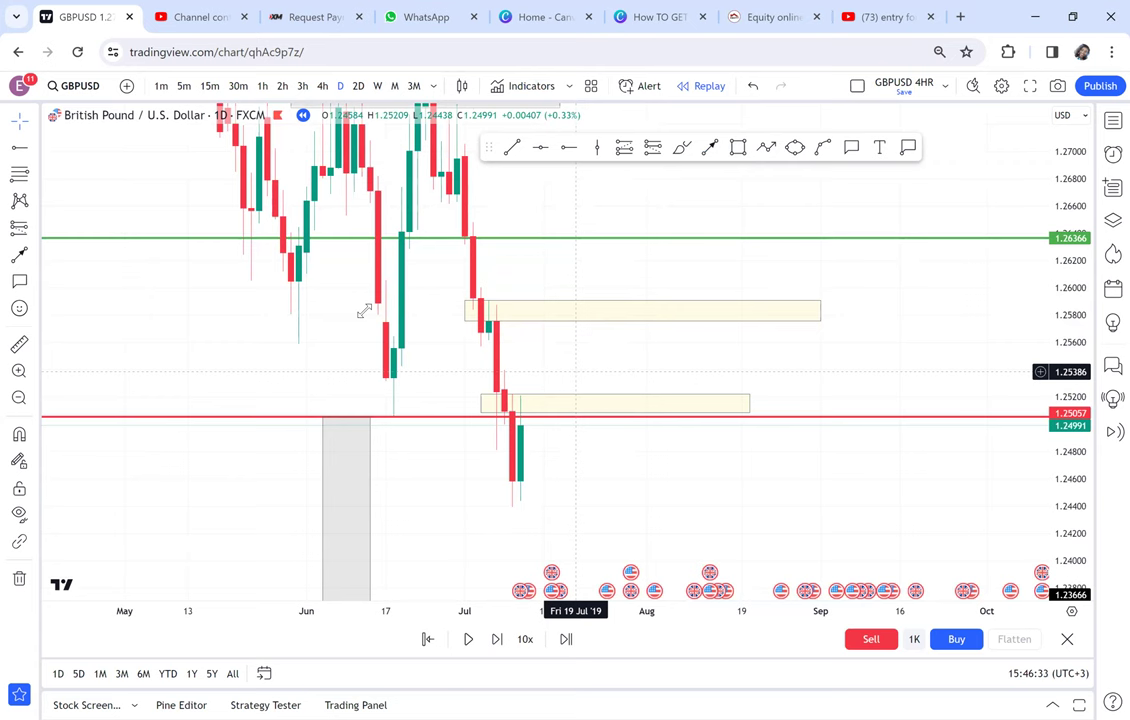
{"action": "left_click", "coordinate": [326, 87]}
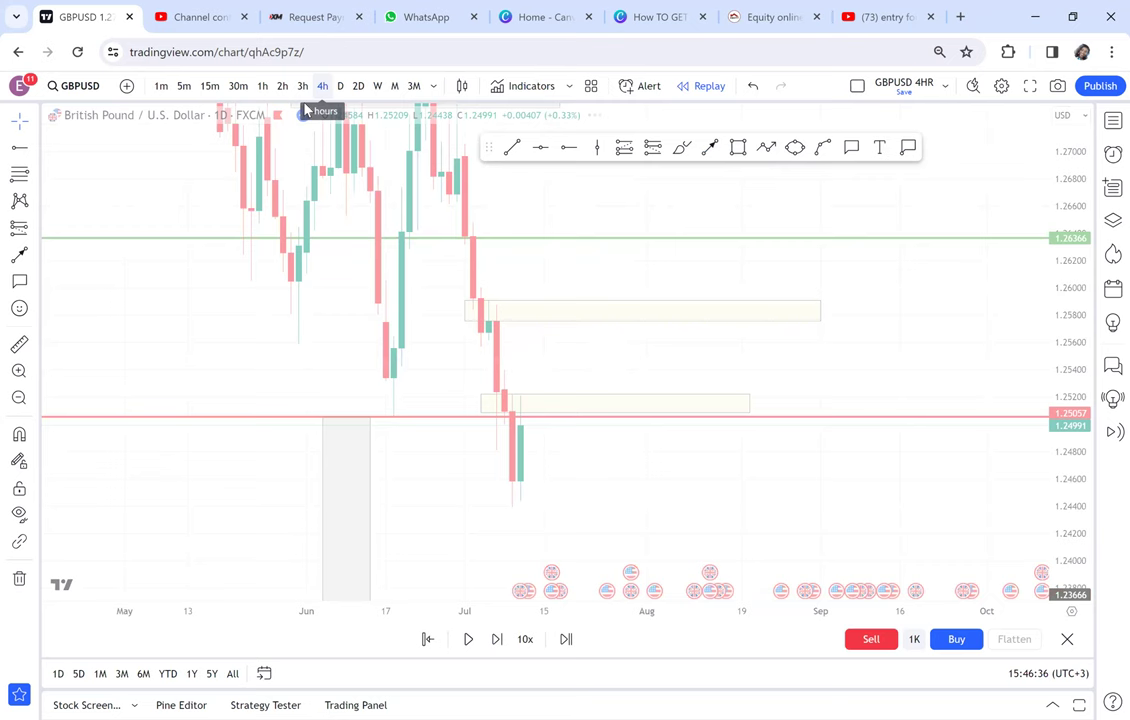
{"action": "scroll", "coordinate": [812, 337], "scroll_direction": "down", "scroll_amount": 4}
{"action": "left_click_drag", "start_coordinate": [996, 434], "coordinate": [910, 391]}
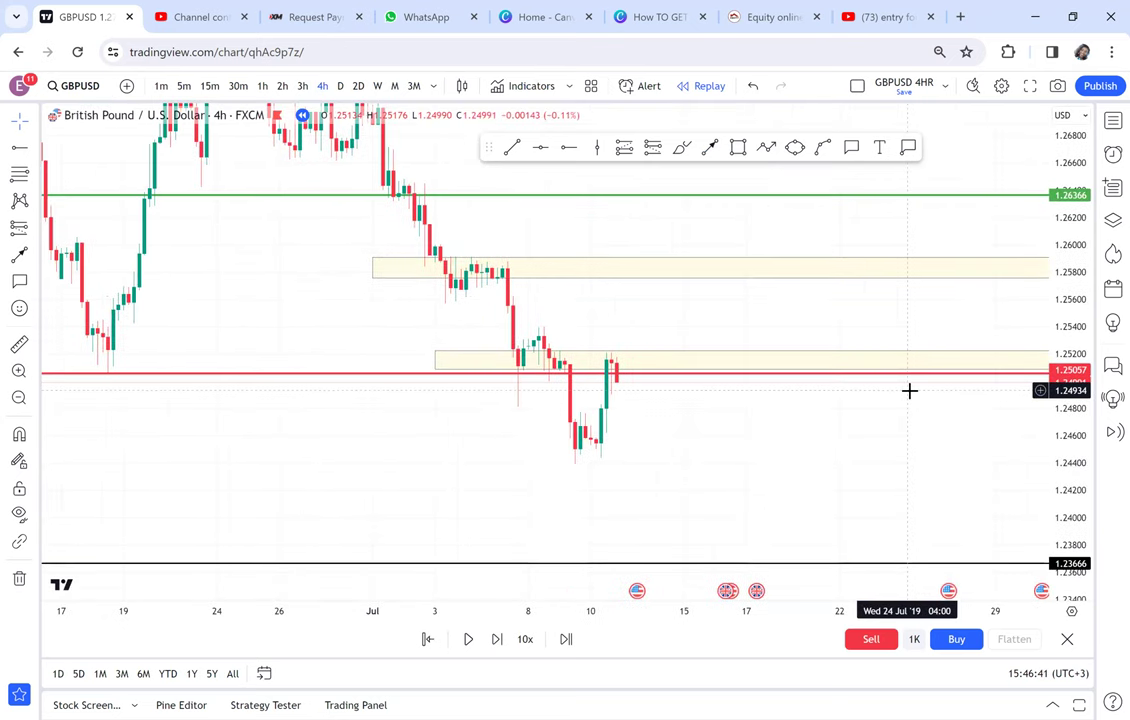
{"action": "scroll", "coordinate": [885, 272], "scroll_direction": "right", "scroll_amount": 3}
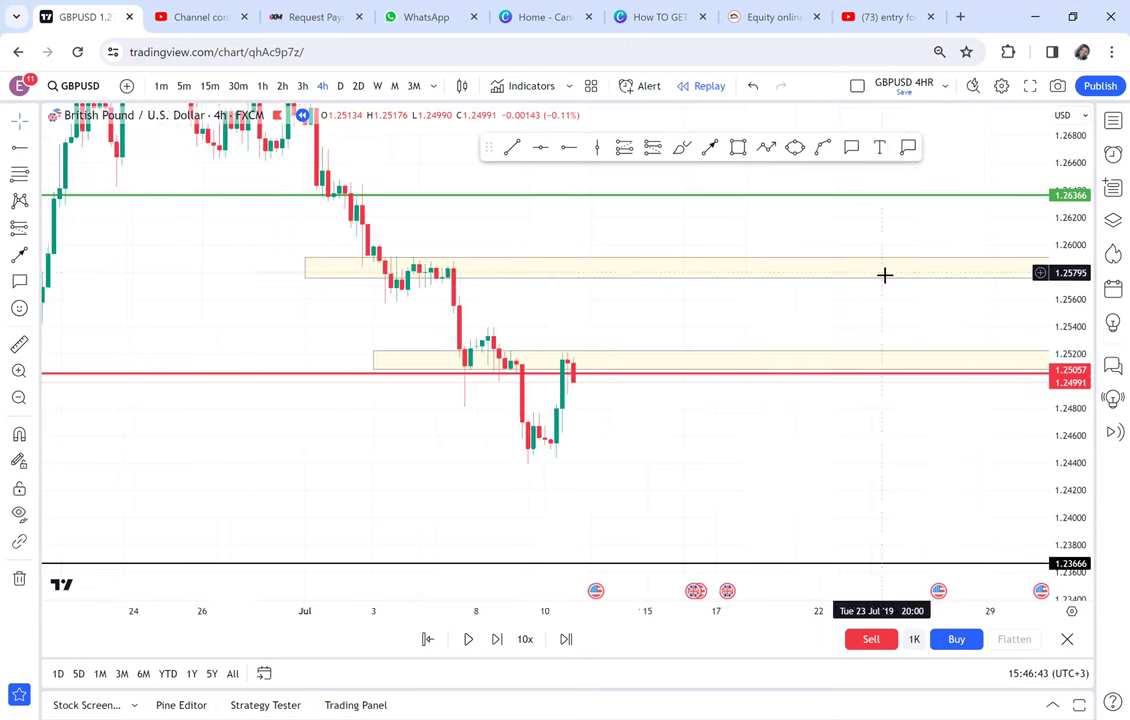
{"action": "left_click_drag", "start_coordinate": [1070, 450], "coordinate": [1070, 310]}
{"action": "scroll", "coordinate": [764, 313], "scroll_direction": "up", "scroll_amount": 3}
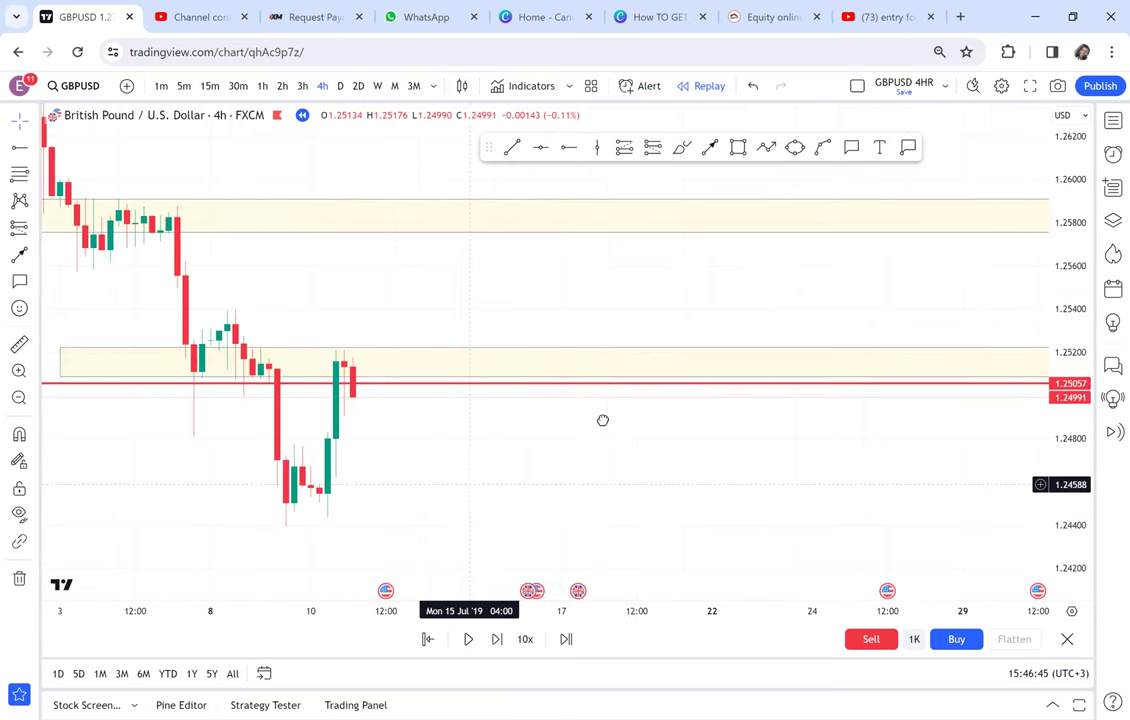
{"action": "left_click_drag", "start_coordinate": [479, 484], "coordinate": [603, 421]}
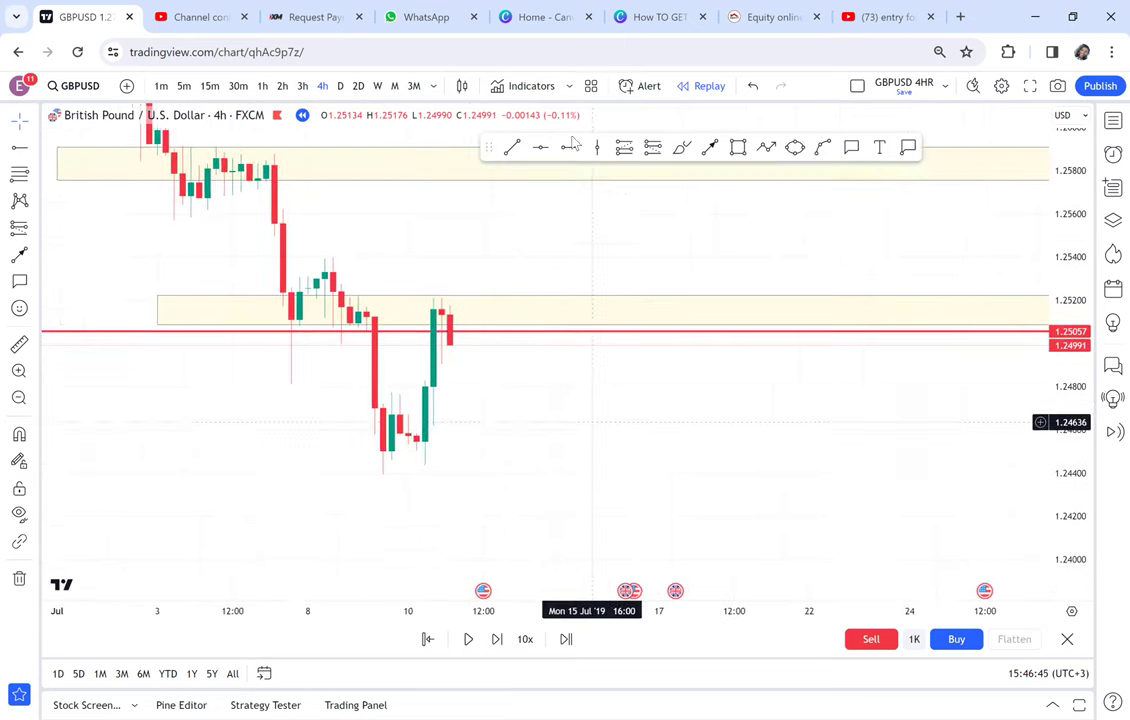
Draw two horizontal rays above the red support line, at 1.25221 from 8 July and at 1.25403 from 5 July 2019.
{"action": "left_click", "coordinate": [385, 381]}
{"action": "left_click_drag", "start_coordinate": [526, 250], "coordinate": [548, 298]}
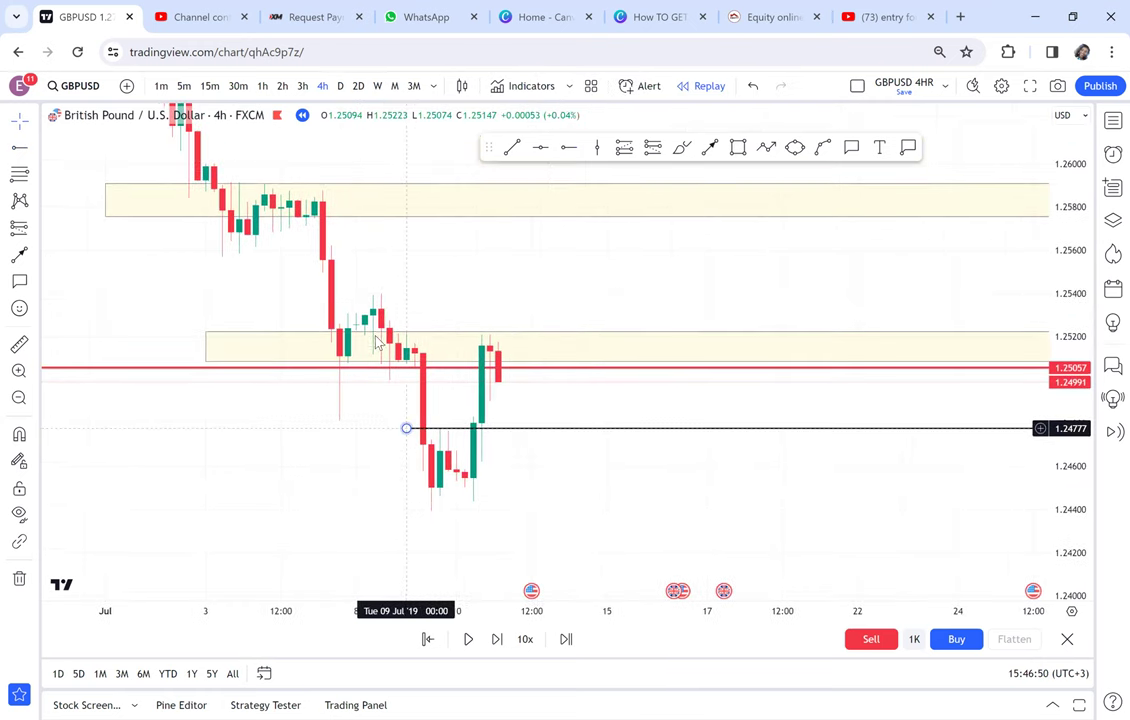
{"action": "left_click_drag", "start_coordinate": [406, 429], "coordinate": [378, 333]}
{"action": "left_click", "coordinate": [569, 148]}
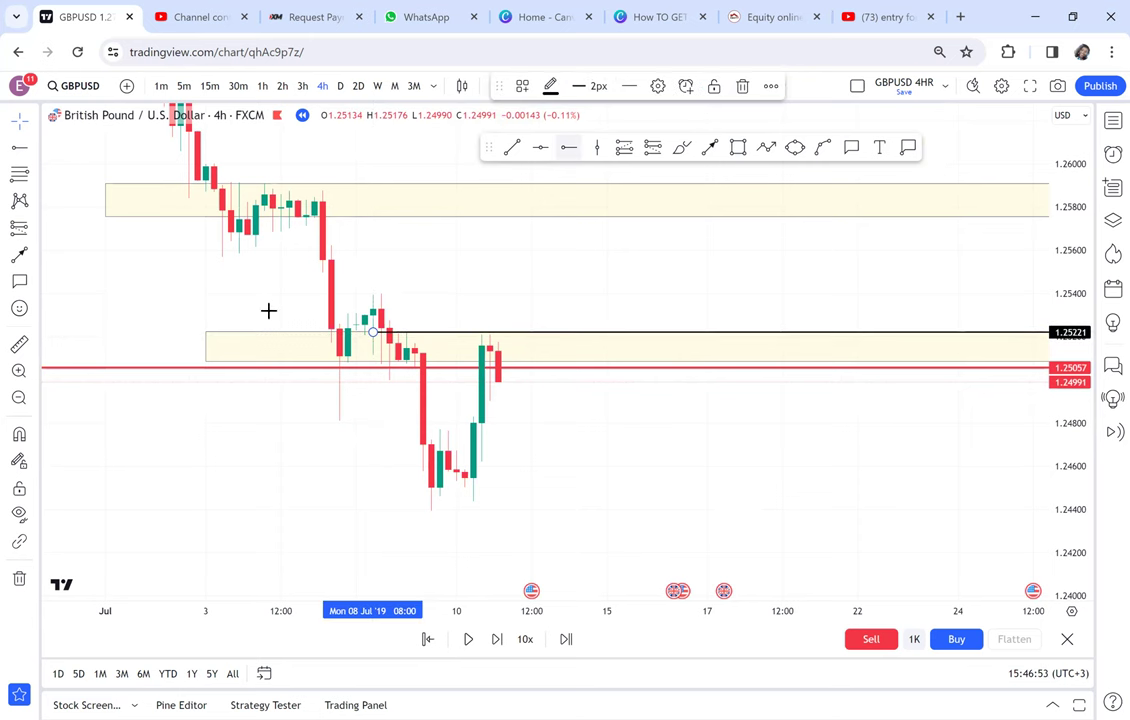
{"action": "left_click", "coordinate": [321, 289]}
{"action": "left_click", "coordinate": [321, 293]}
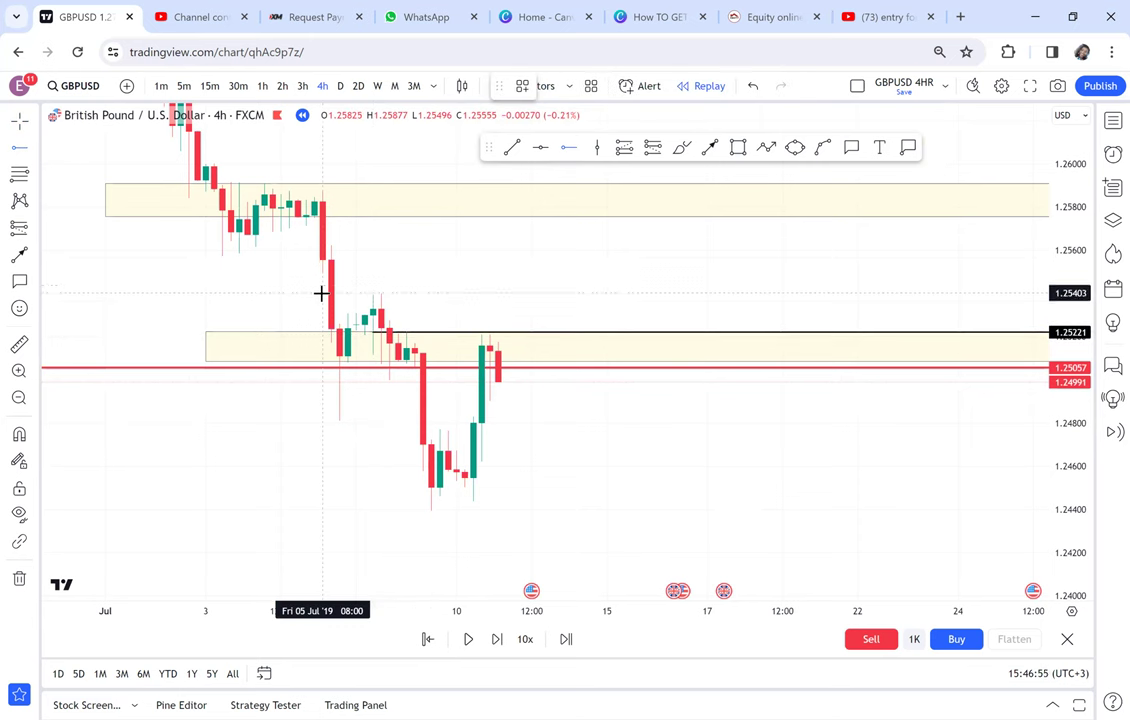
{"action": "left_click", "coordinate": [514, 517]}
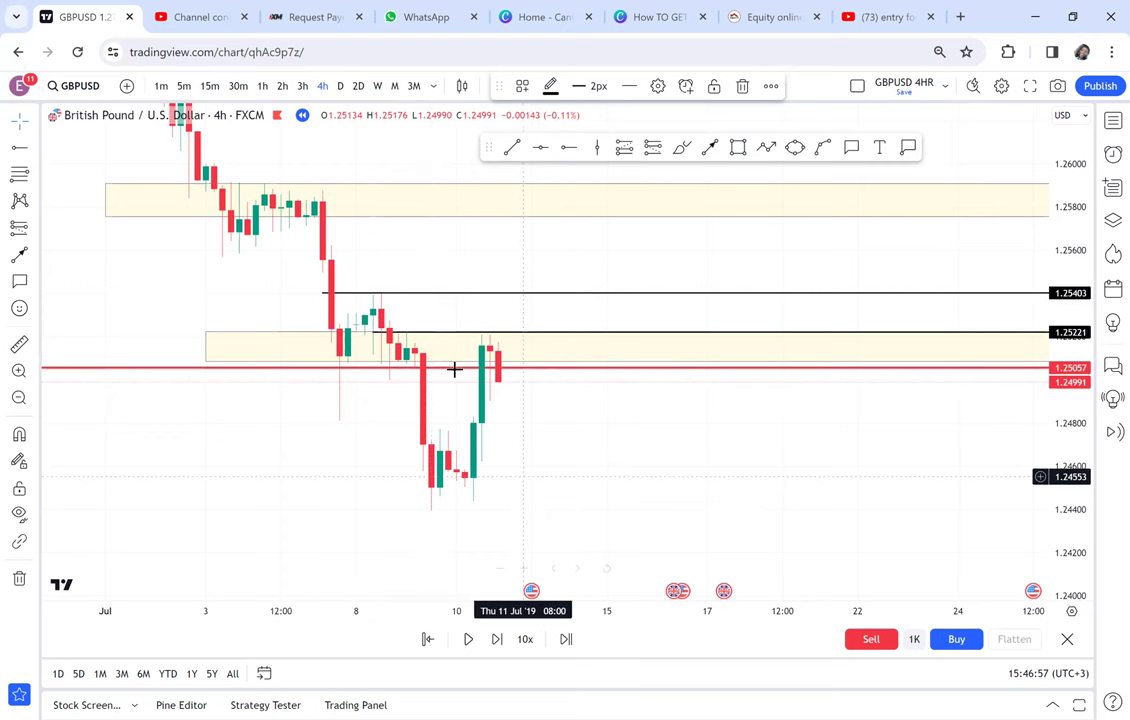
Examine the two new rays against the yellow zones on the daily timeframe, and return the chart to the 4-hour timeframe.
{"action": "left_click_drag", "start_coordinate": [466, 369], "coordinate": [401, 330]}
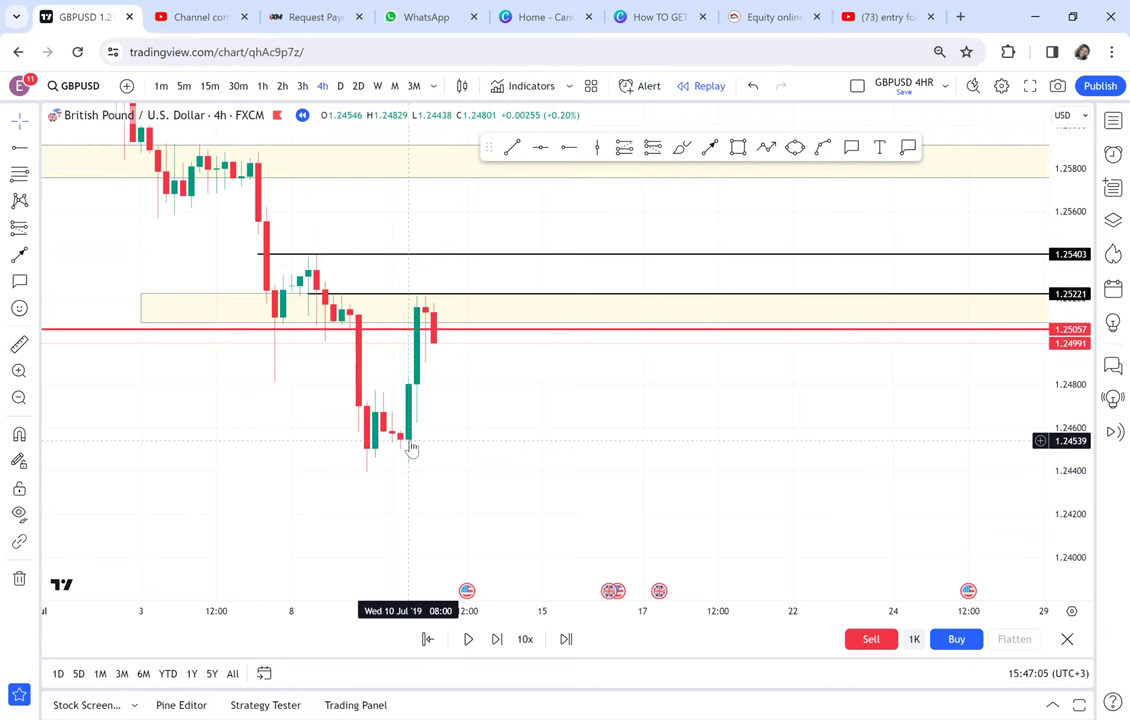
{"action": "left_click", "coordinate": [340, 86]}
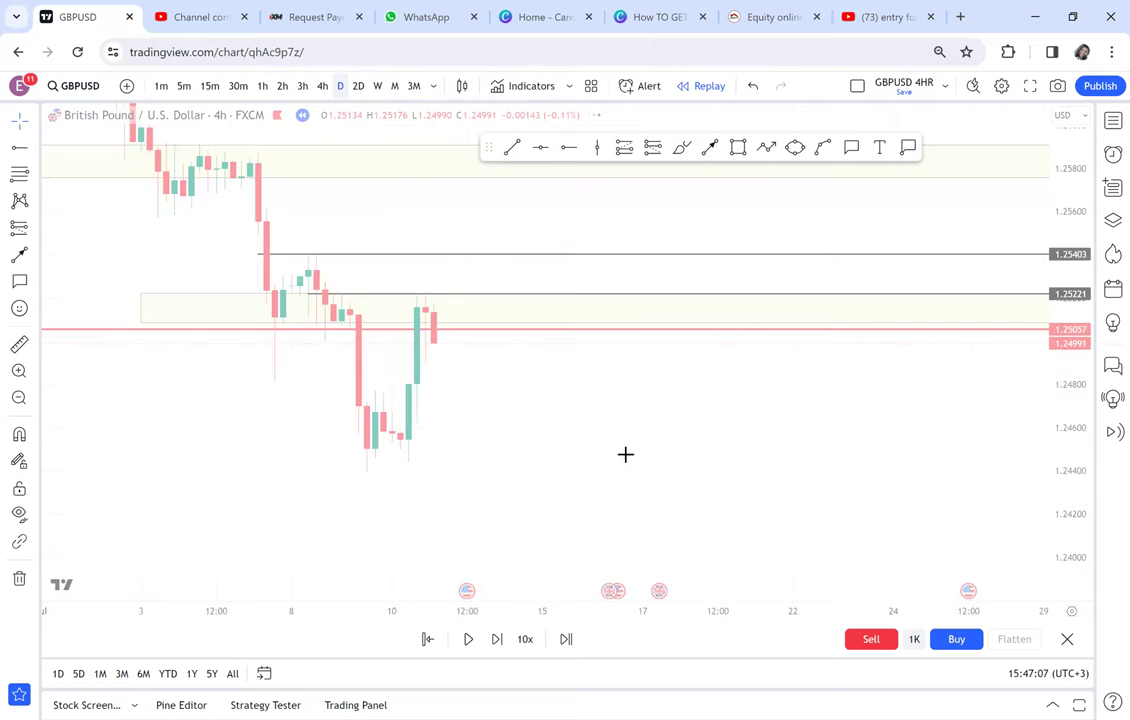
{"action": "left_click", "coordinate": [423, 316]}
{"action": "left_click", "coordinate": [398, 353]}
{"action": "left_click_drag", "start_coordinate": [488, 221], "coordinate": [575, 320]}
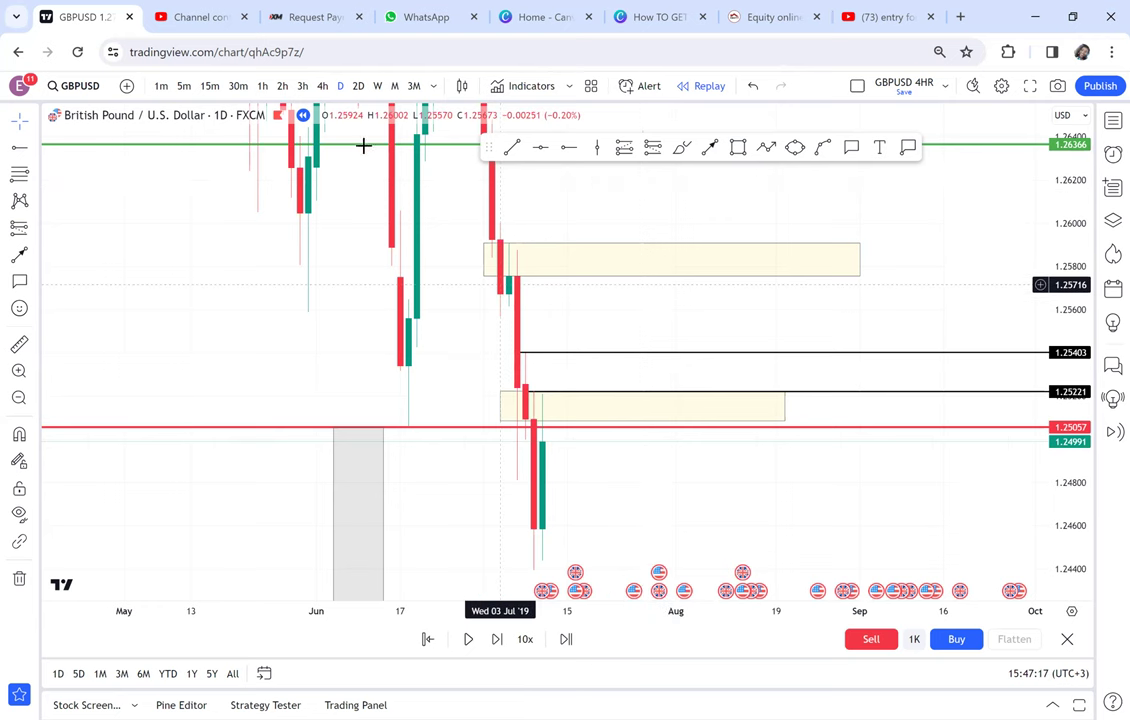
{"action": "left_click", "coordinate": [322, 85]}
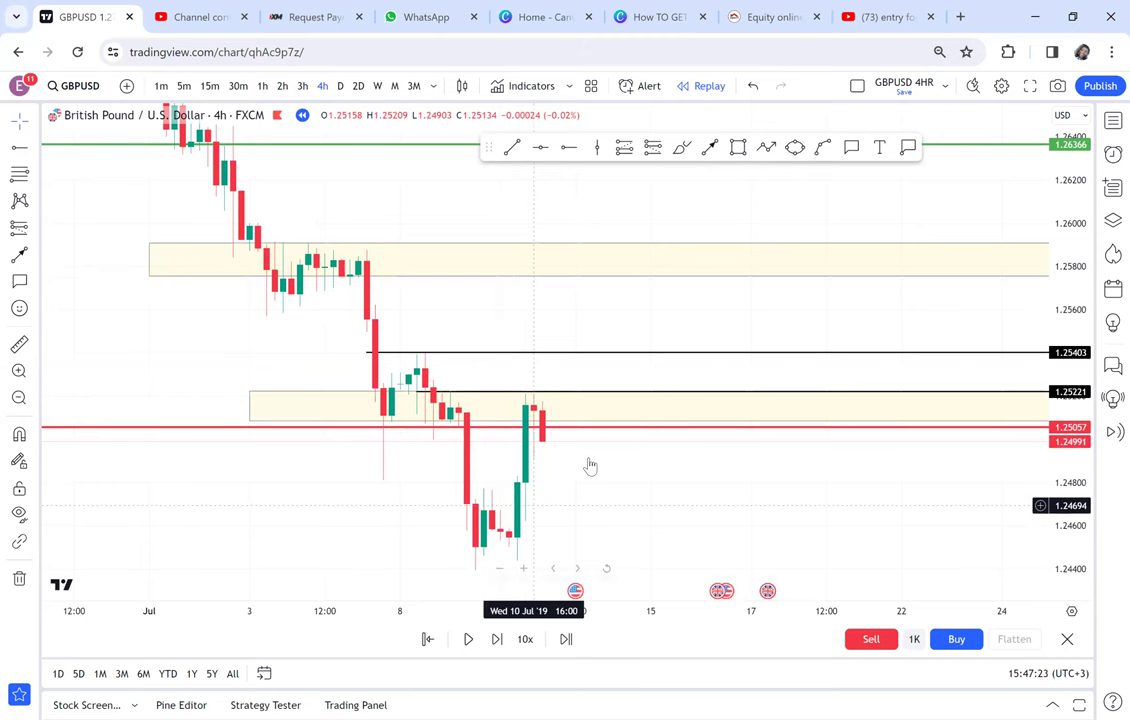
Advance the replay by one full 4-hour candle.
{"action": "left_click_drag", "start_coordinate": [593, 401], "coordinate": [519, 316]}
{"action": "left_click", "coordinate": [497, 639]}
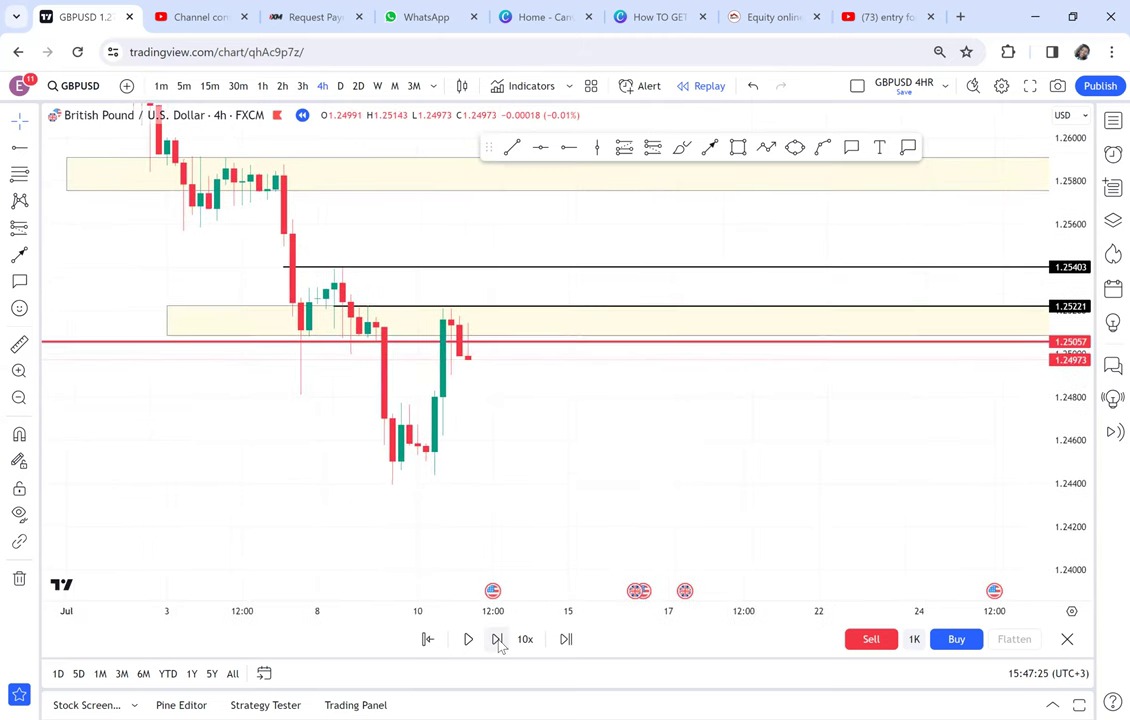
{"action": "left_click", "coordinate": [497, 640]}
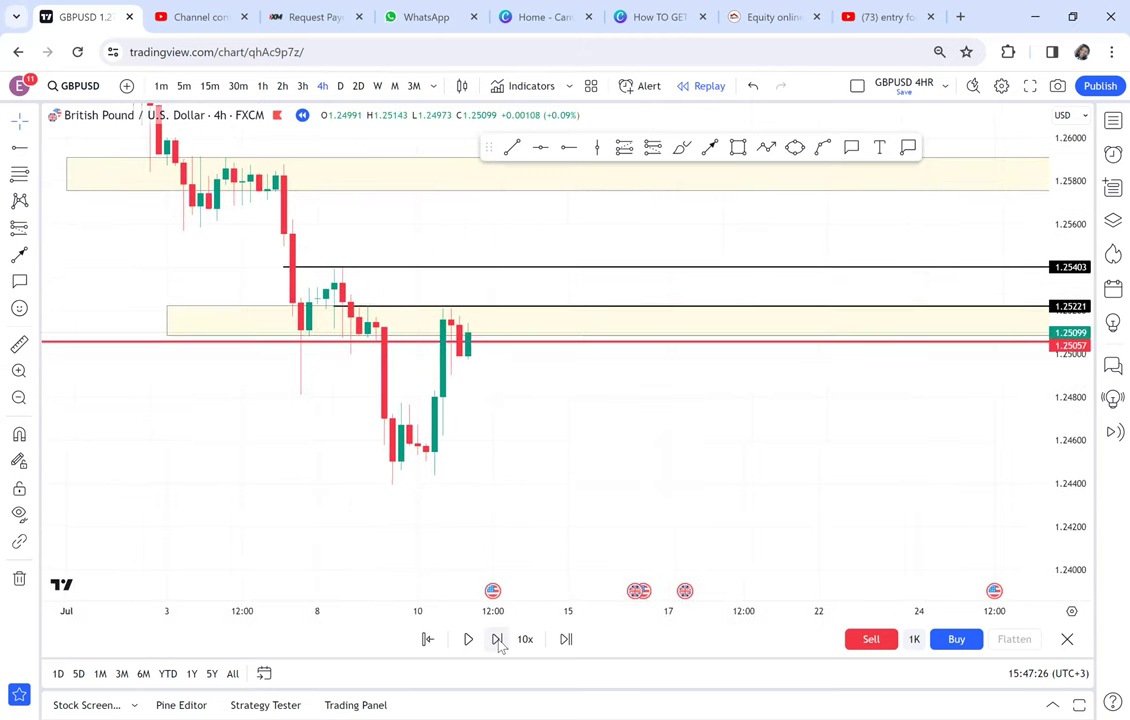
Draw horizontal rays below the red line at 1.24908 from 10 July 2019 and at 1.24392 from 8 July 2019.
{"action": "left_click", "coordinate": [425, 372]}
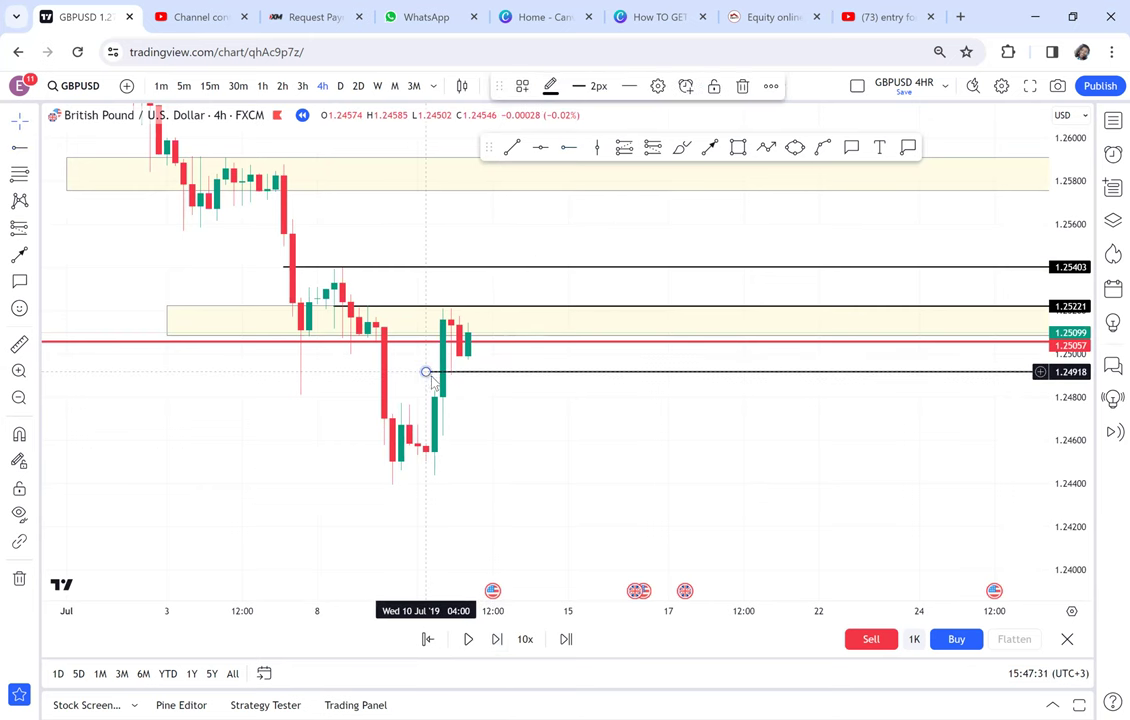
{"action": "left_click_drag", "start_coordinate": [430, 375], "coordinate": [431, 378]}
{"action": "left_click", "coordinate": [570, 149]}
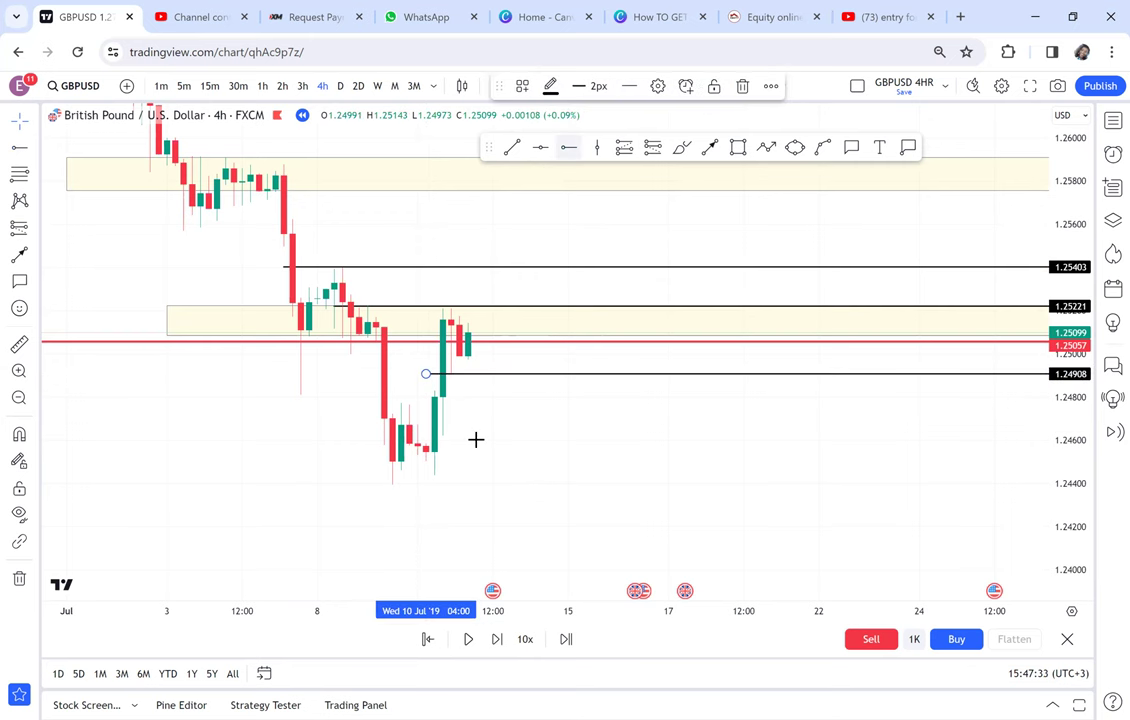
{"action": "left_click", "coordinate": [377, 476]}
{"action": "left_click", "coordinate": [351, 485]}
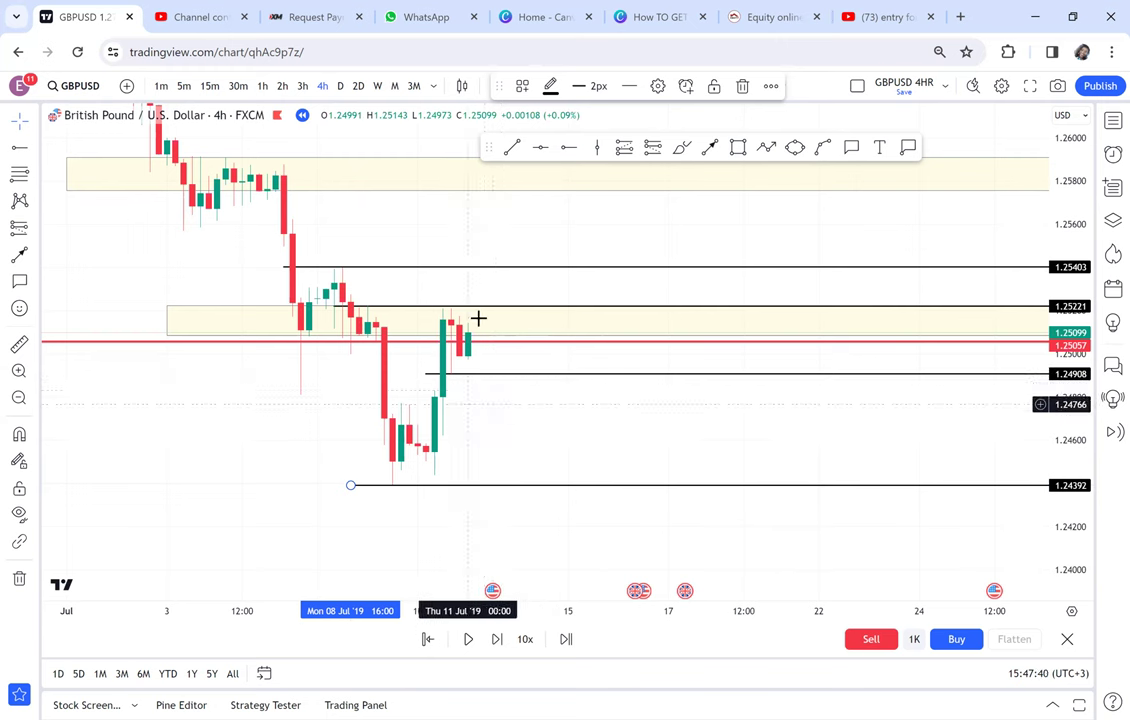
Advance the replay by three 4-hour candles, up to the 11 July 2019 12:00 candle.
{"action": "left_click", "coordinate": [493, 644]}
{"action": "left_click", "coordinate": [495, 641]}
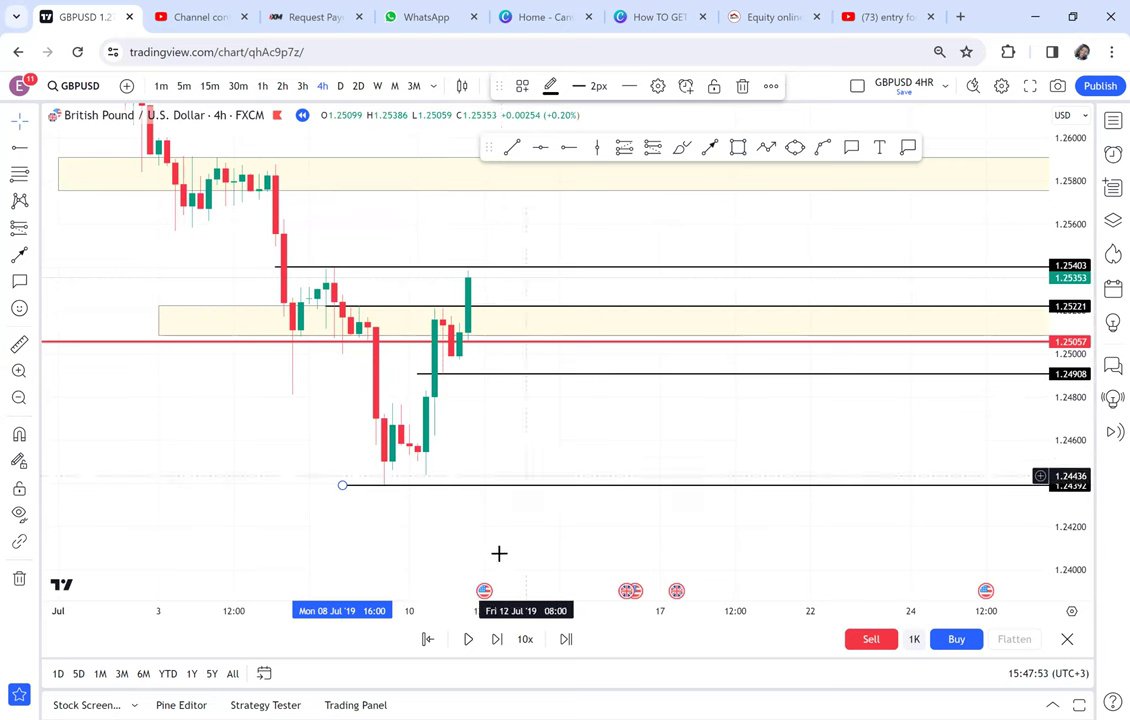
{"action": "left_click", "coordinate": [498, 639]}
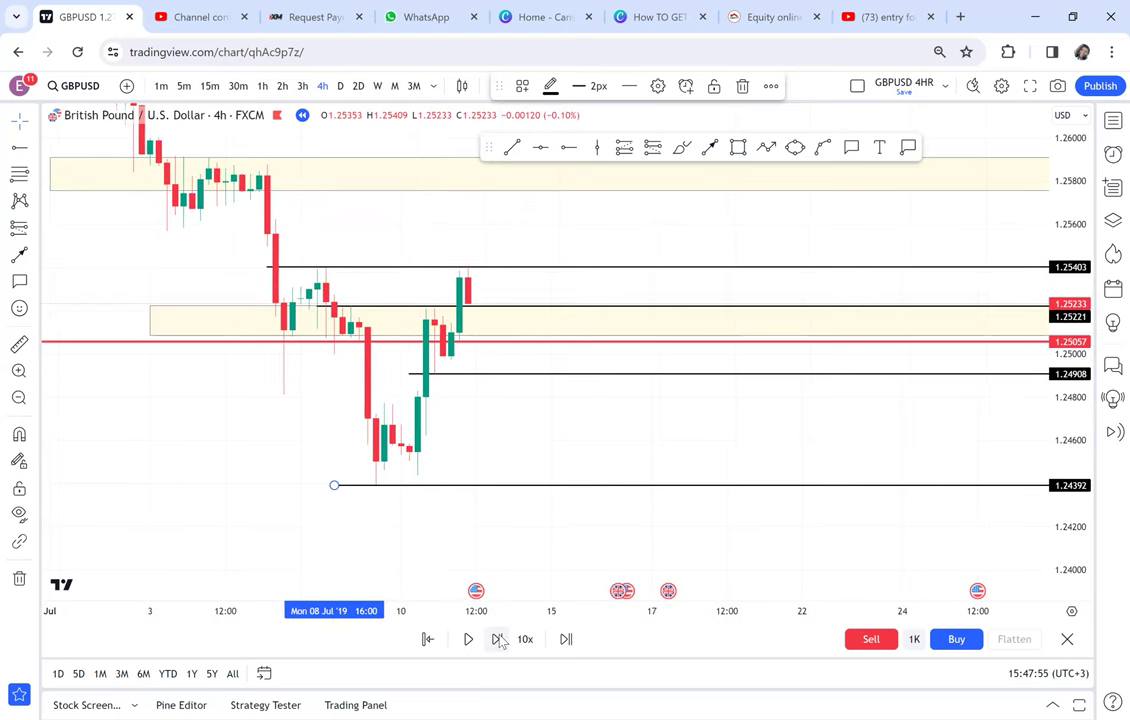
{"action": "left_click", "coordinate": [498, 639]}
{"action": "left_click", "coordinate": [498, 639]}
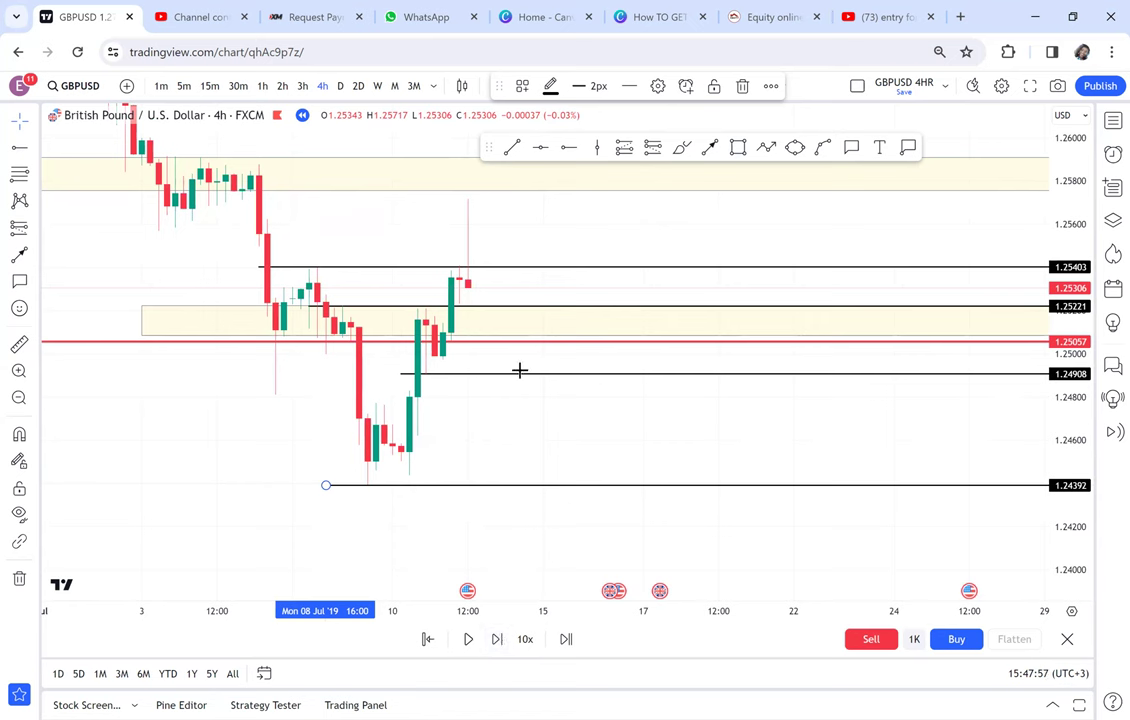
Measure the price move from the lower yellow zone's bottom edge at 1.25083 up to the latest close, and clear the measurement.
{"action": "left_click", "coordinate": [19, 344]}
{"action": "left_click", "coordinate": [446, 335]}
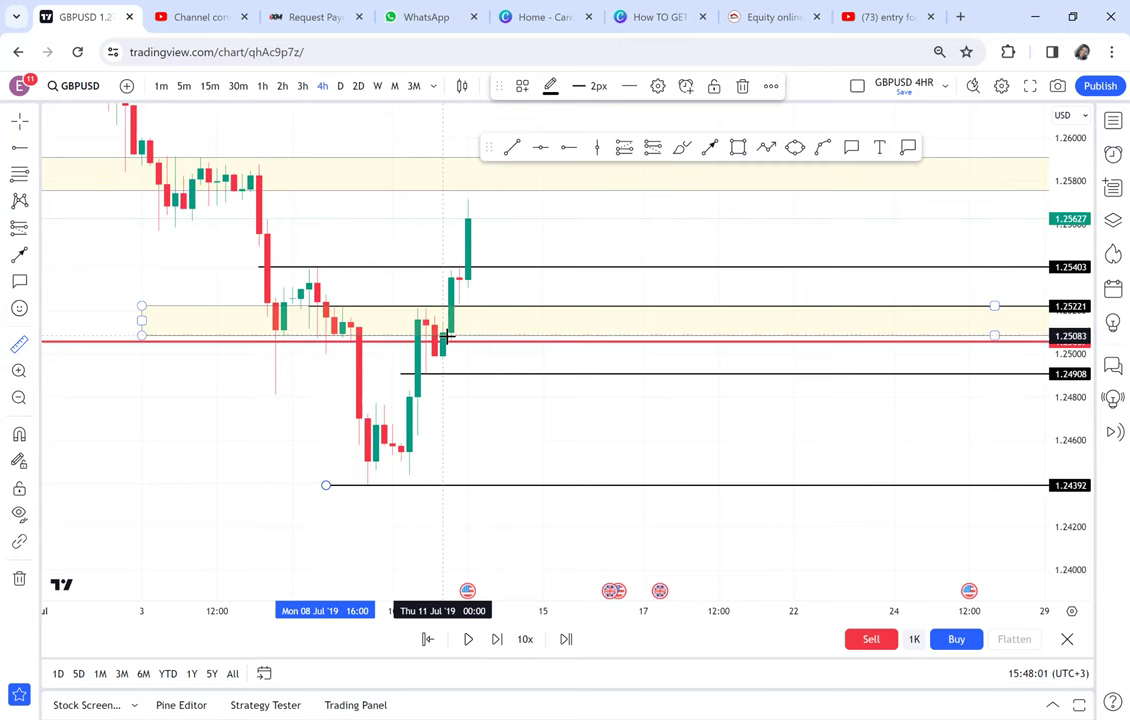
{"action": "left_click", "coordinate": [446, 335]}
{"action": "left_click", "coordinate": [543, 219]}
{"action": "left_click_drag", "start_coordinate": [598, 220], "coordinate": [578, 260]}
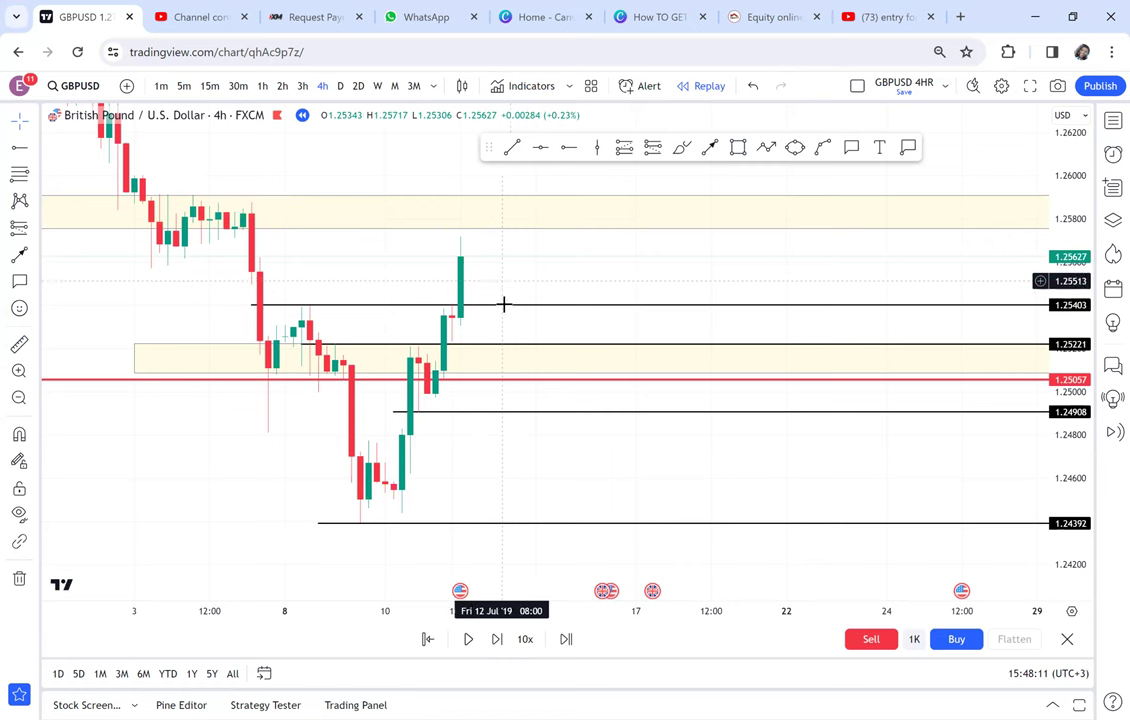
Move the 1.25403 ray down to 1.25234 and delete the 1.25221 ray.
{"action": "left_click_drag", "start_coordinate": [424, 304], "coordinate": [443, 341]}
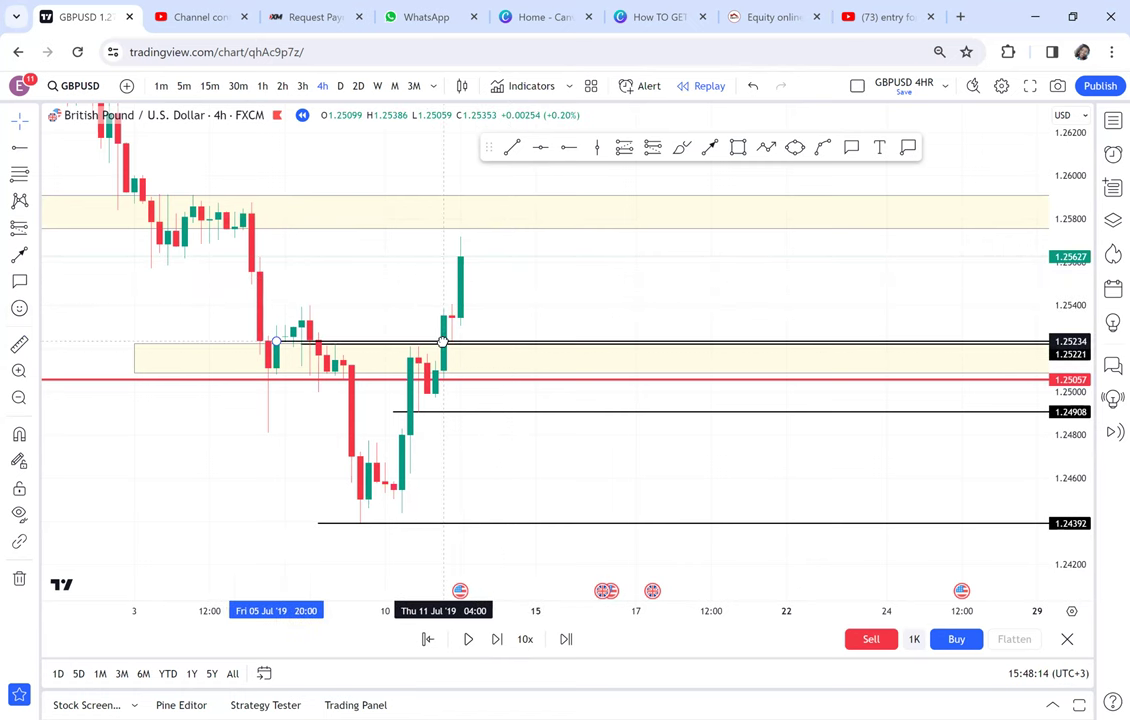
{"action": "left_click", "coordinate": [303, 344]}
{"action": "left_click", "coordinate": [742, 88]}
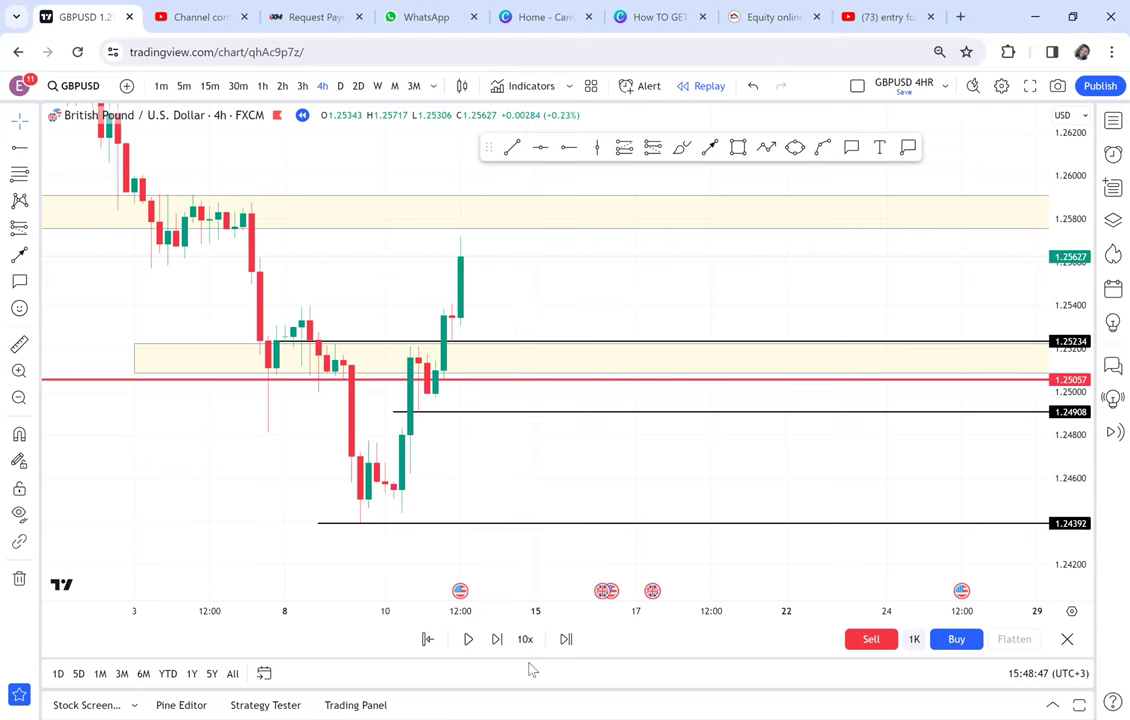
Advance the replay by one full 4-hour candle, to the 11 July 2019 16:00 candle.
{"action": "left_click", "coordinate": [498, 642]}
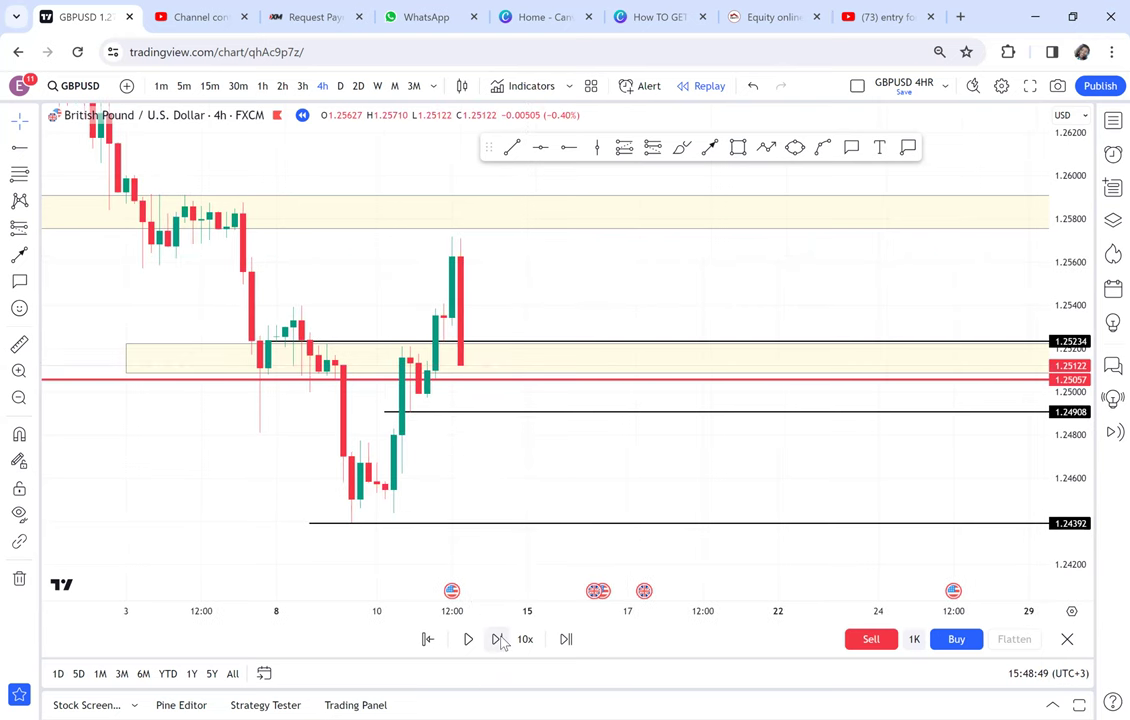
{"action": "left_click", "coordinate": [500, 641]}
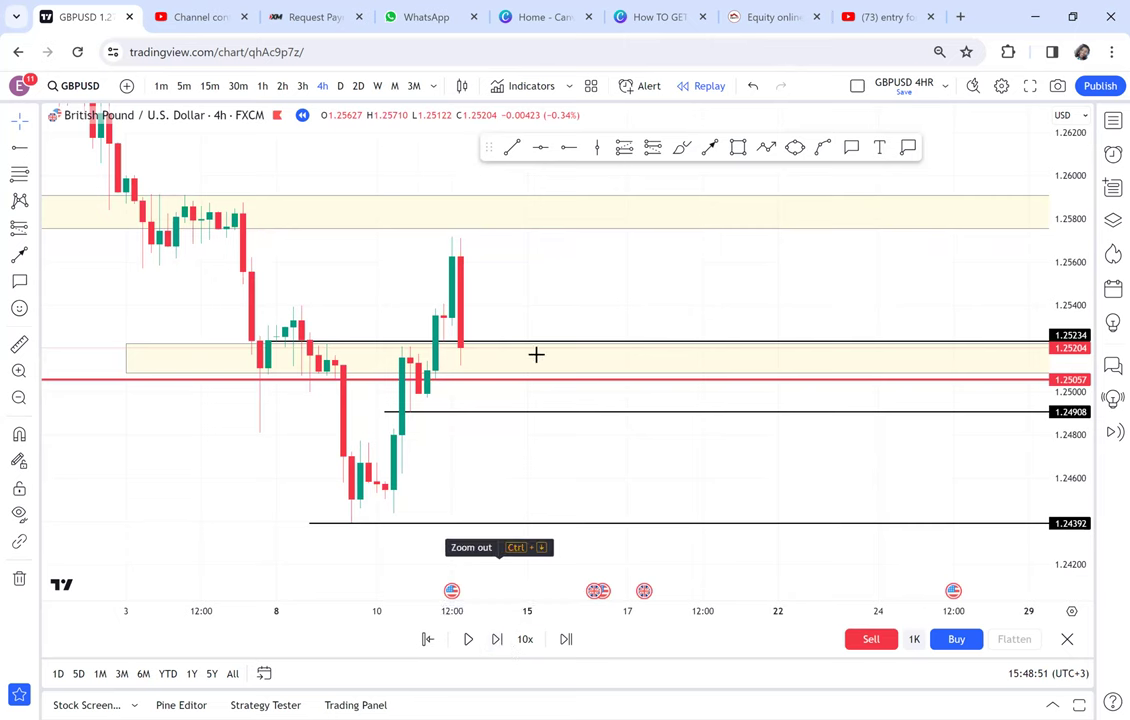
{"action": "scroll", "coordinate": [446, 300], "scroll_direction": "up", "scroll_amount": 3}
{"action": "left_click_drag", "start_coordinate": [446, 292], "coordinate": [664, 281]}
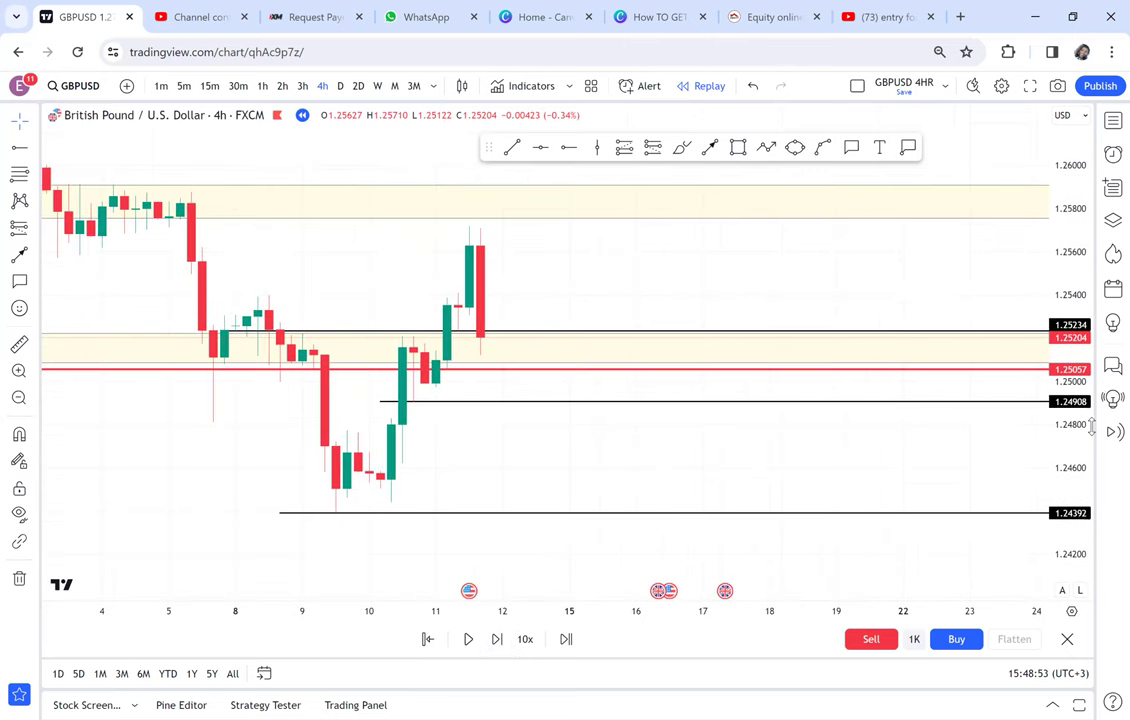
{"action": "left_click_drag", "start_coordinate": [1069, 441], "coordinate": [1060, 302]}
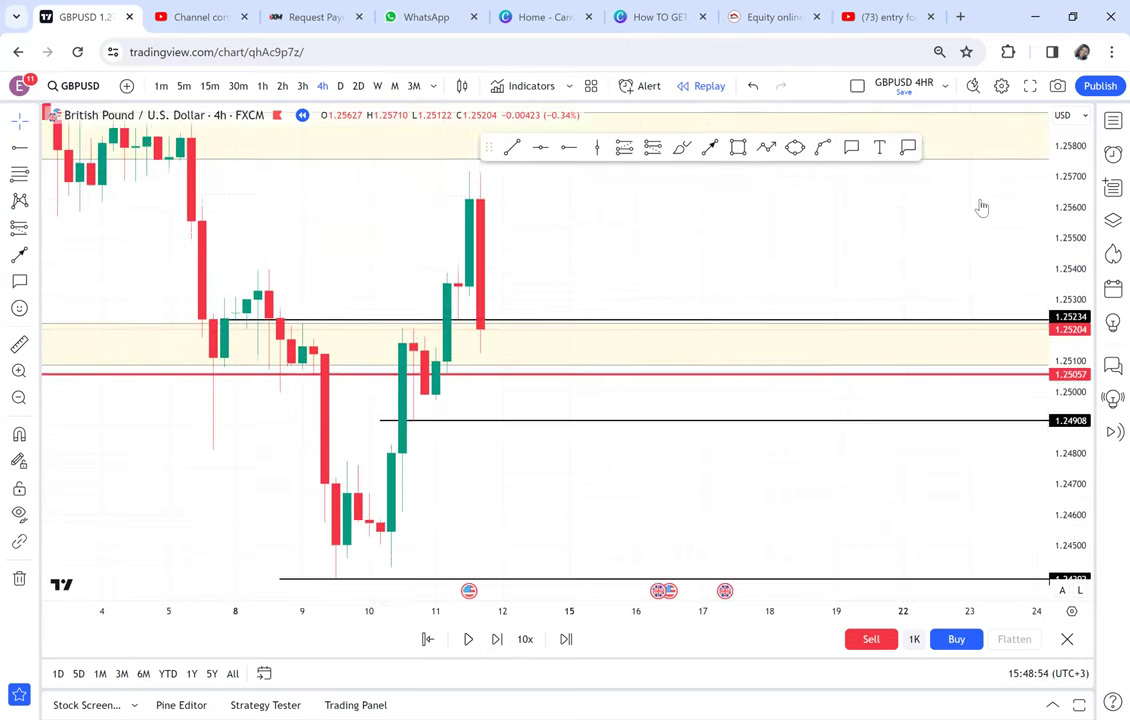
Circle the candles around the lower yellow zone with the Brush in red, and delete the circle.
{"action": "left_click", "coordinate": [472, 318]}
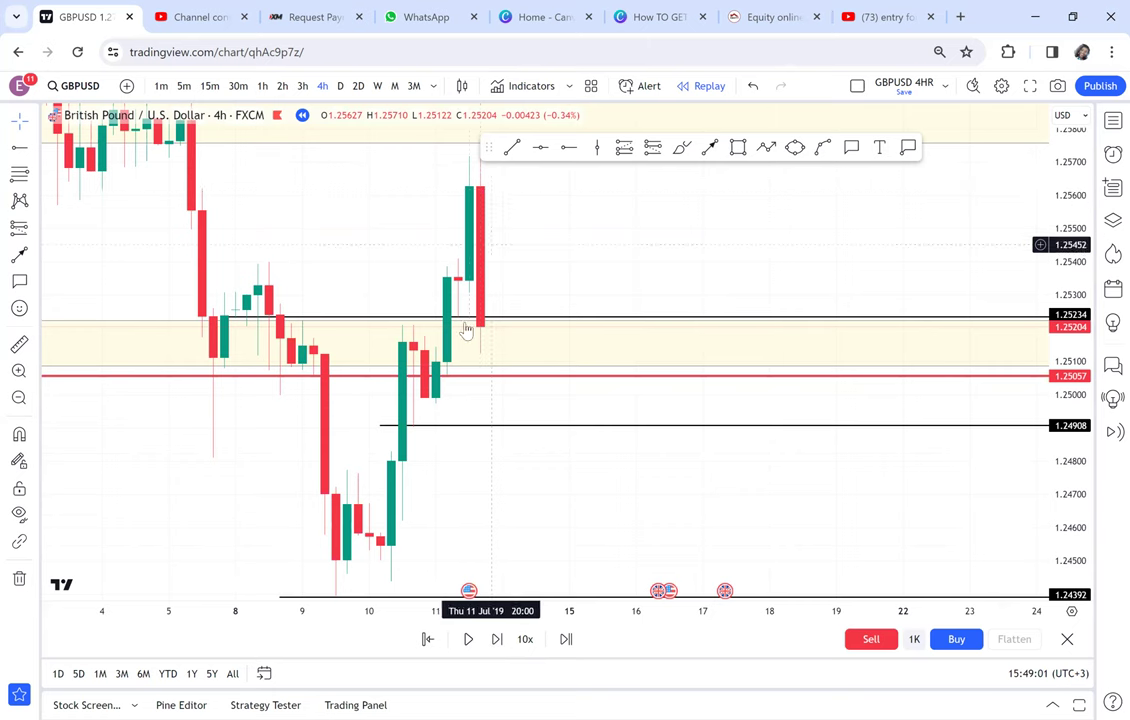
{"action": "left_click_drag", "start_coordinate": [465, 330], "coordinate": [420, 252]}
{"action": "left_click_drag", "start_coordinate": [556, 211], "coordinate": [565, 293]}
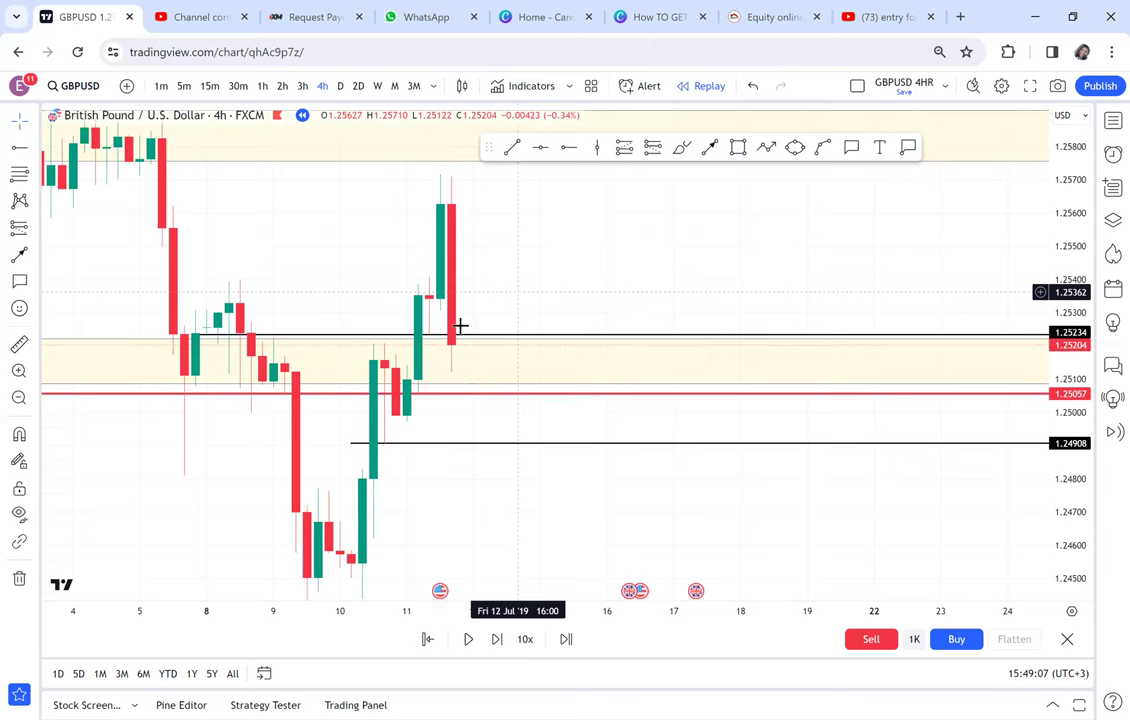
{"action": "left_click_drag", "start_coordinate": [453, 341], "coordinate": [442, 328]}
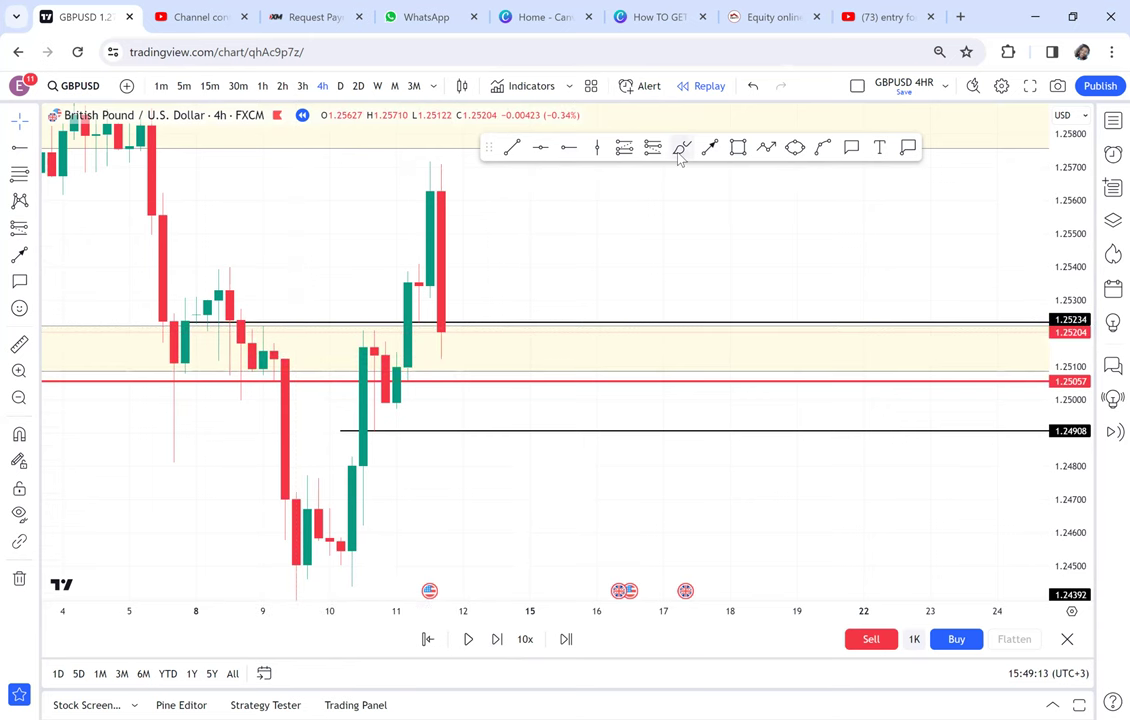
{"action": "mouse_move", "coordinate": [459, 331]}
{"action": "left_mouse_down"}
{"action": "mouse_move", "coordinate": [351, 343]}
{"action": "mouse_move", "coordinate": [424, 384]}
{"action": "mouse_move", "coordinate": [466, 364]}
{"action": "mouse_move", "coordinate": [441, 326]}
{"action": "left_mouse_up"}
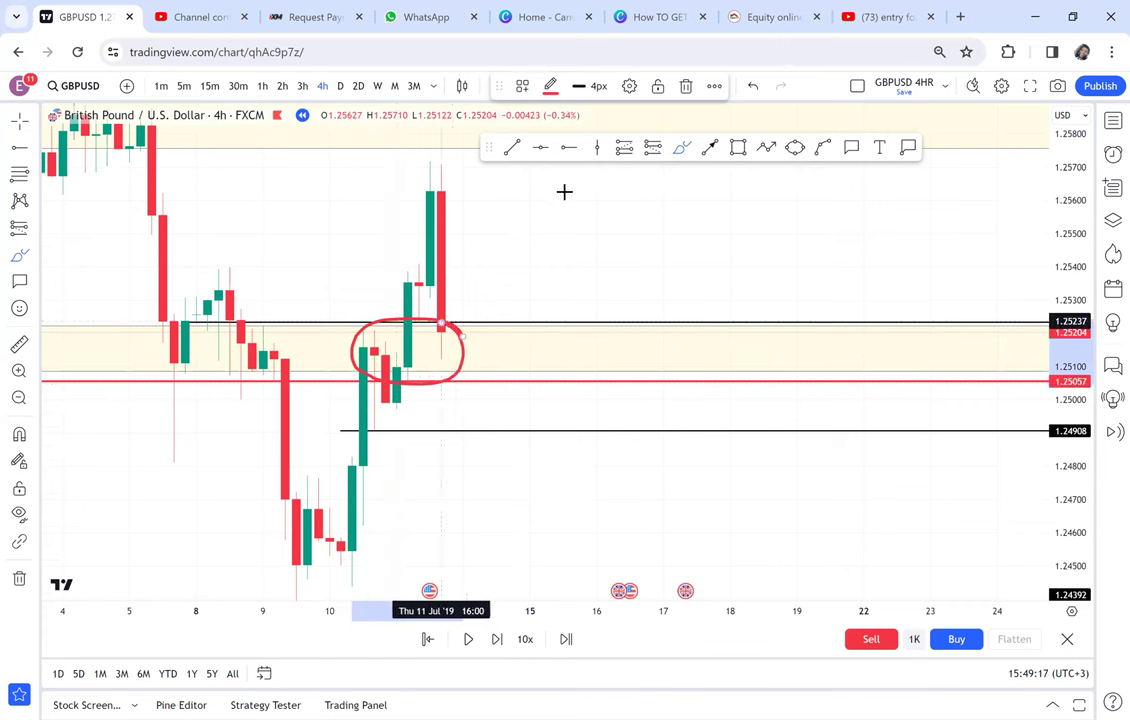
{"action": "left_click", "coordinate": [685, 90]}
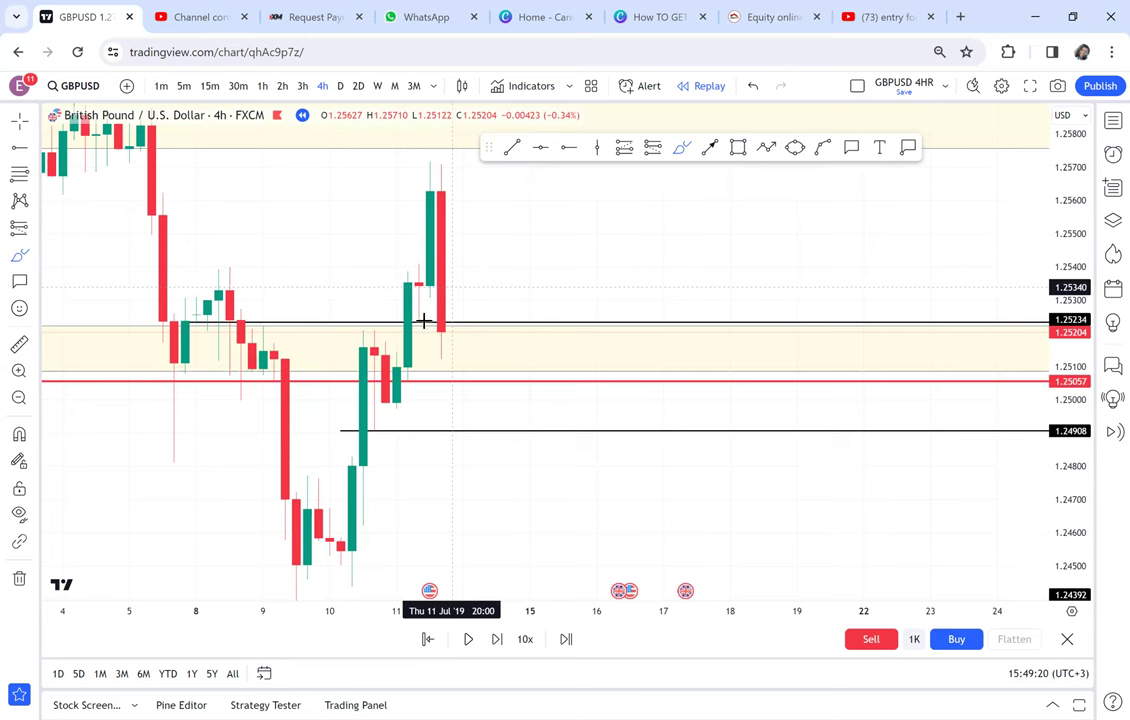
Draw a rectangle from 10 July 20:00 at 1.25718 to 18 July 2019 12:00 at 1.25624, and fill it with blue.
{"action": "left_click", "coordinate": [737, 149]}
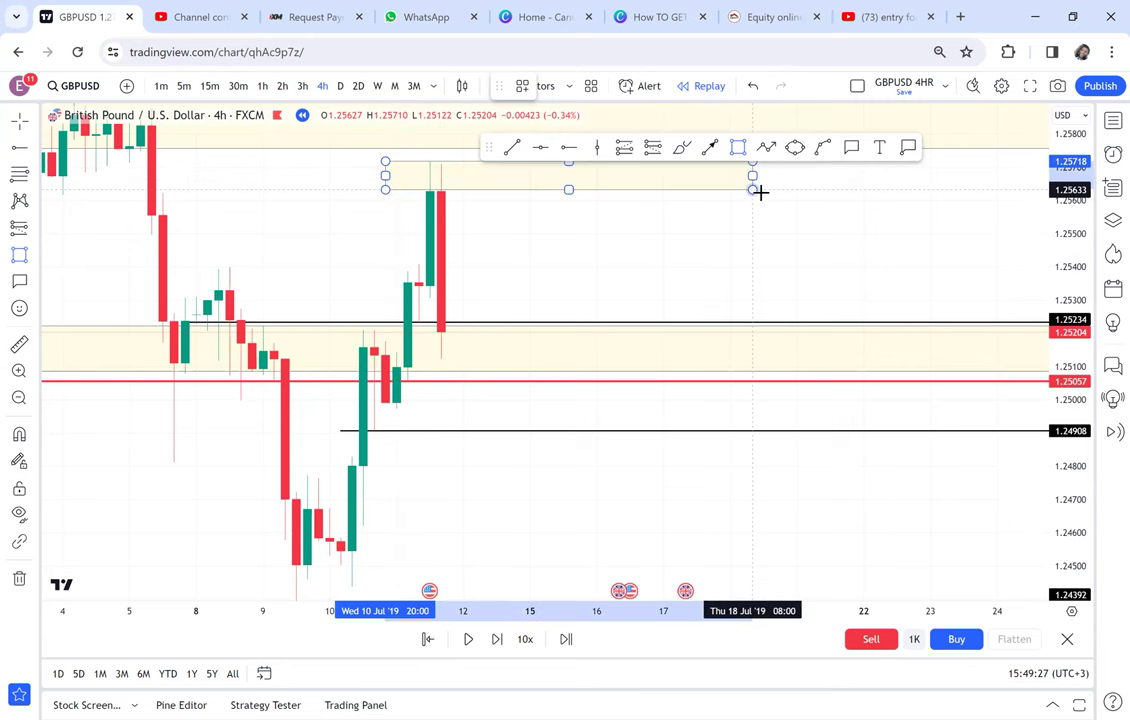
{"action": "left_click_drag", "start_coordinate": [760, 192], "coordinate": [770, 195]}
{"action": "left_click", "coordinate": [578, 85]}
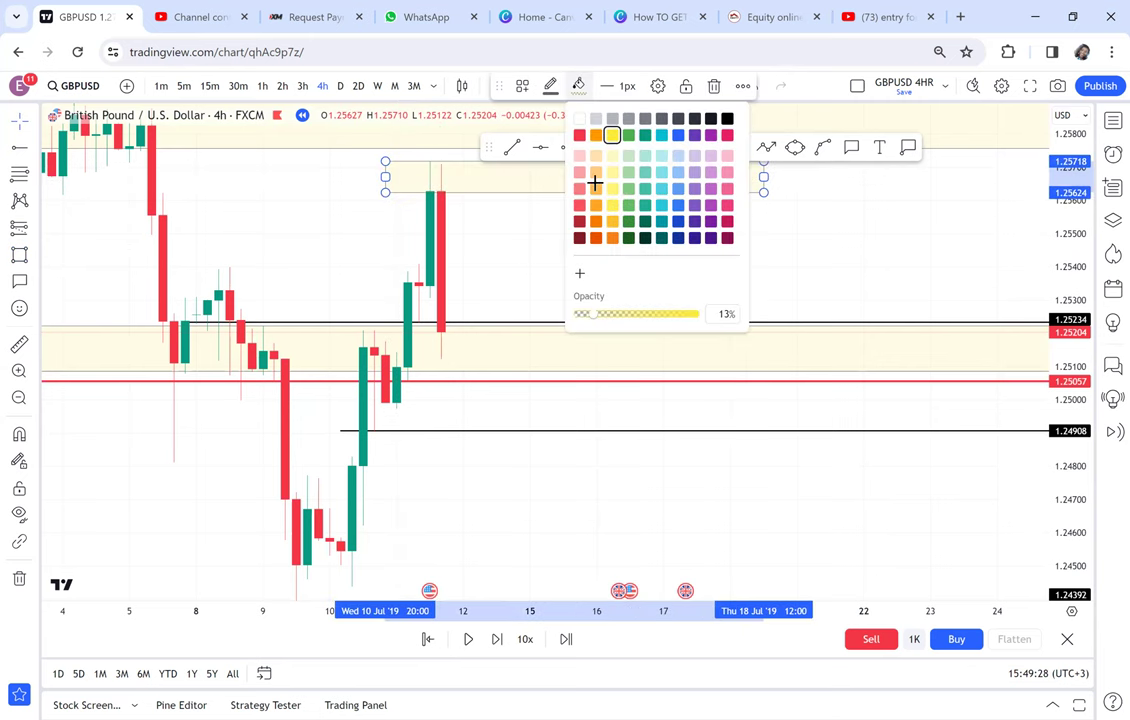
{"action": "left_click", "coordinate": [678, 205]}
{"action": "left_click_drag", "start_coordinate": [566, 278], "coordinate": [595, 340]}
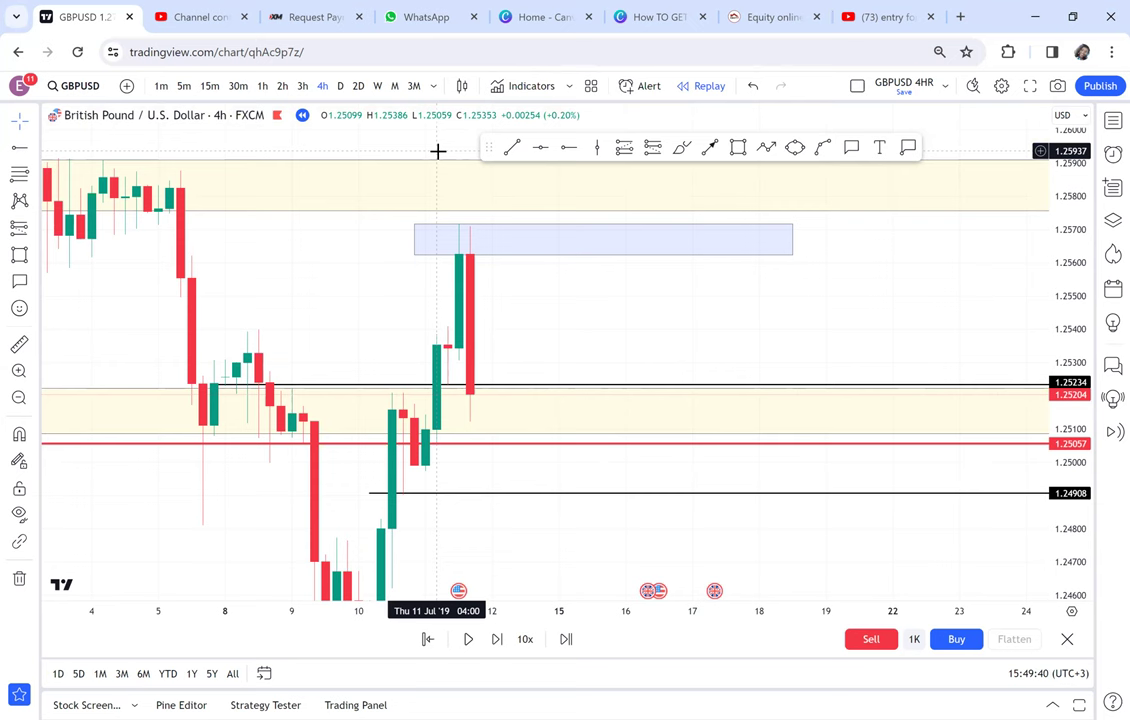
Advance the replay by five 4-hour candles, up to the 12 July 2019 12:00 candle.
{"action": "left_click", "coordinate": [495, 640]}
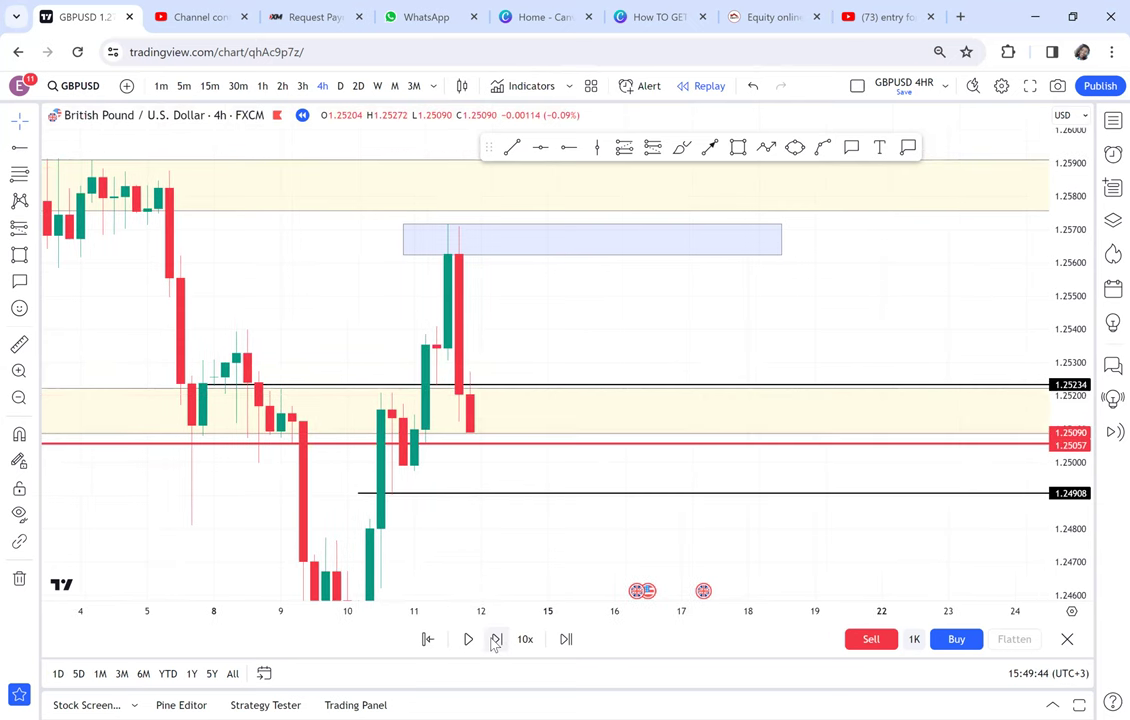
{"action": "left_click", "coordinate": [495, 640]}
{"action": "left_click", "coordinate": [495, 640]}
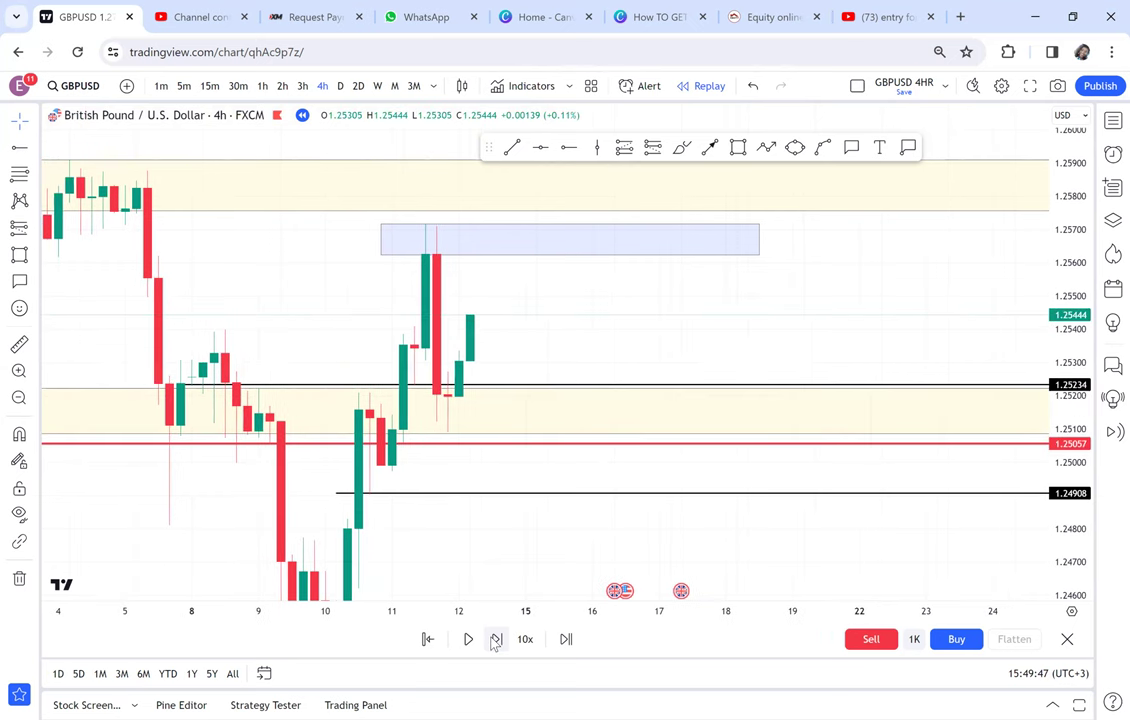
{"action": "left_click", "coordinate": [495, 640]}
{"action": "left_click", "coordinate": [495, 640]}
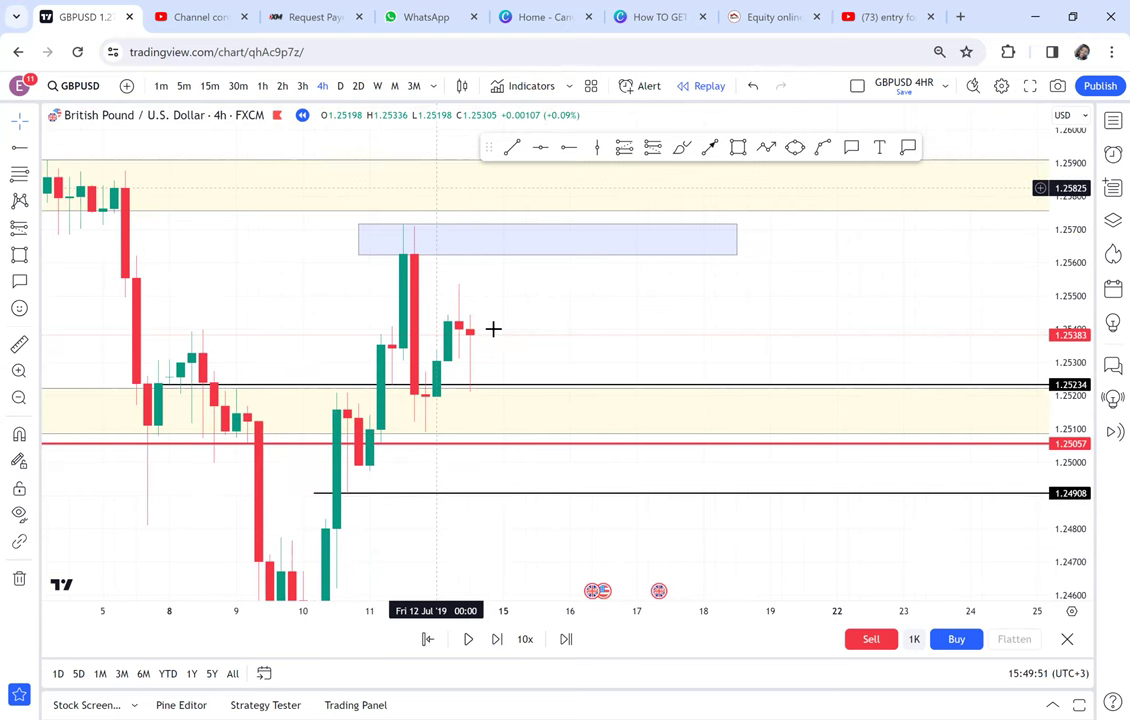
Advance the replay by two full 4-hour candles, to the 12 July 2019 20:00 candle.
{"action": "left_click", "coordinate": [497, 640]}
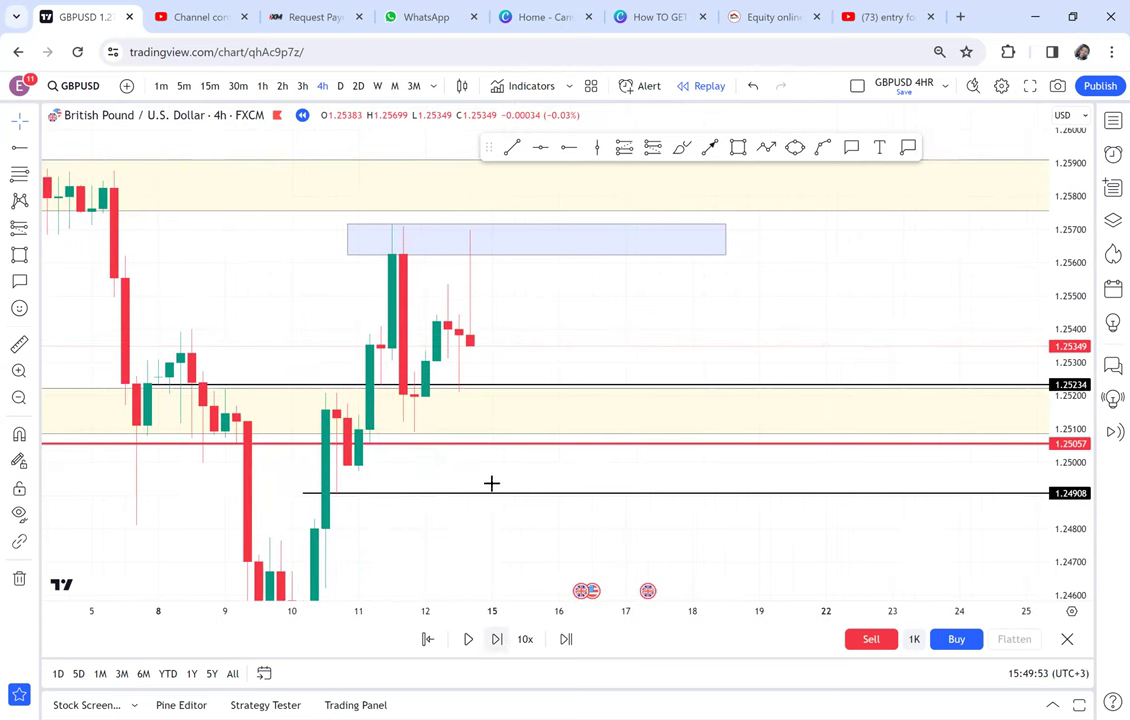
{"action": "key", "text": "shift+Right"}
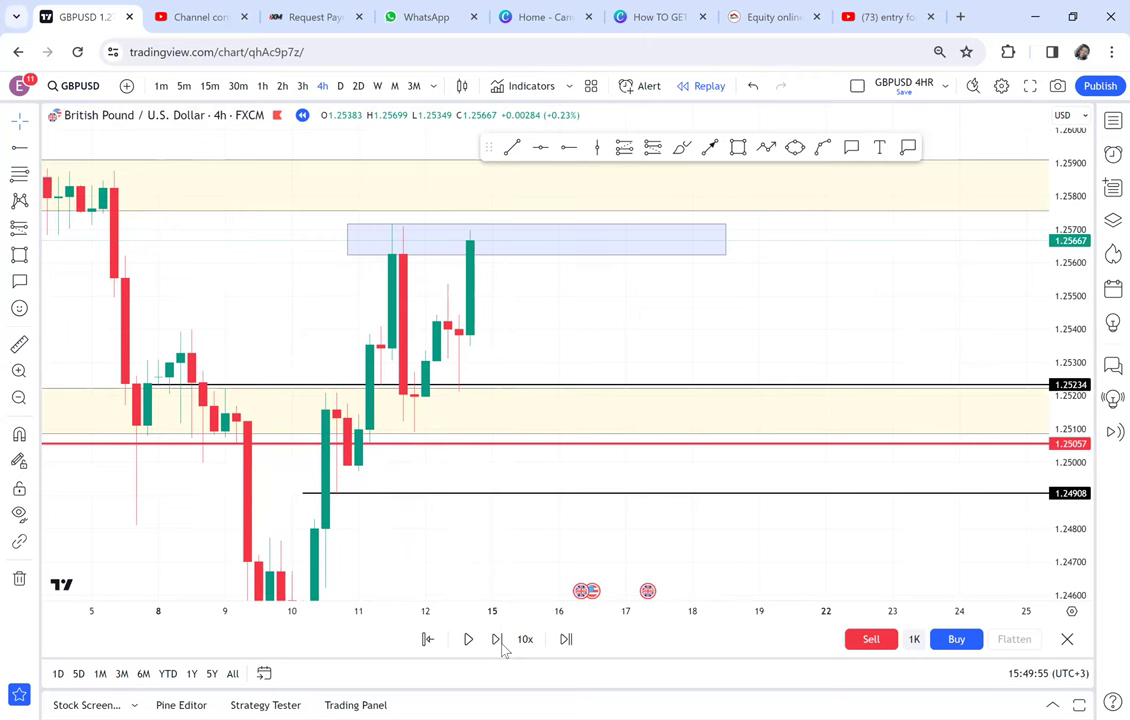
{"action": "left_click", "coordinate": [497, 639]}
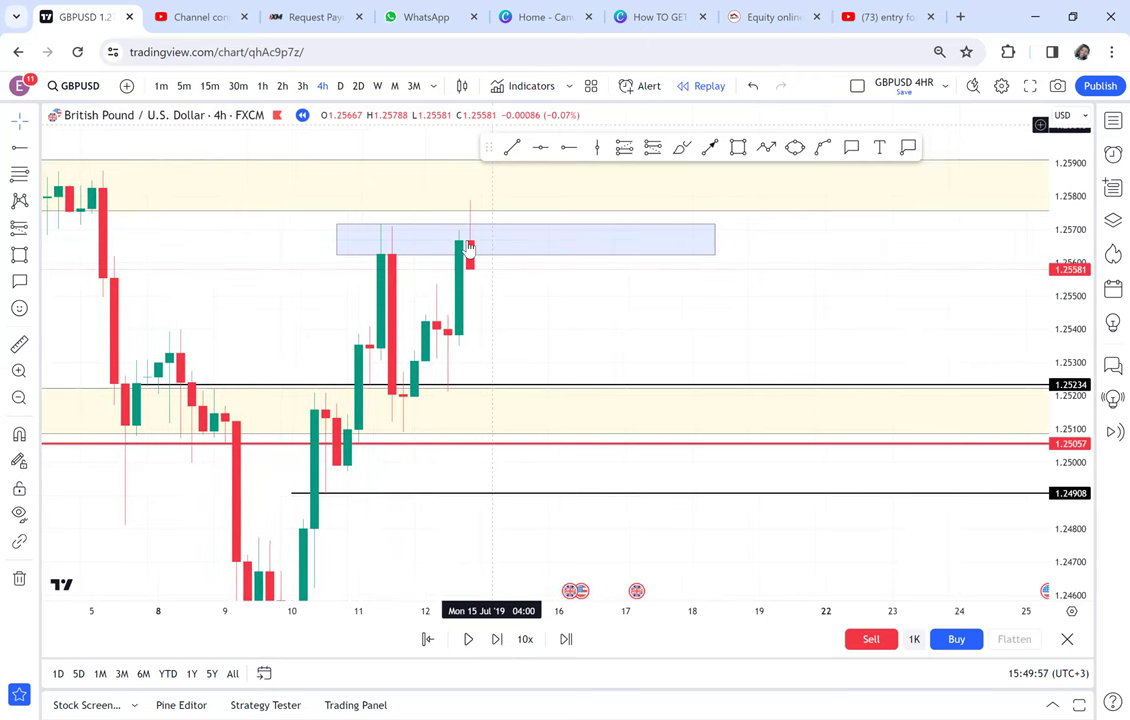
{"action": "key", "text": "shift+Right"}
Switch the chart to the daily timeframe and examine the 12 July 2019 candle around the blue and upper yellow zones.
{"action": "scroll", "coordinate": [629, 244], "scroll_direction": "down", "scroll_amount": 5}
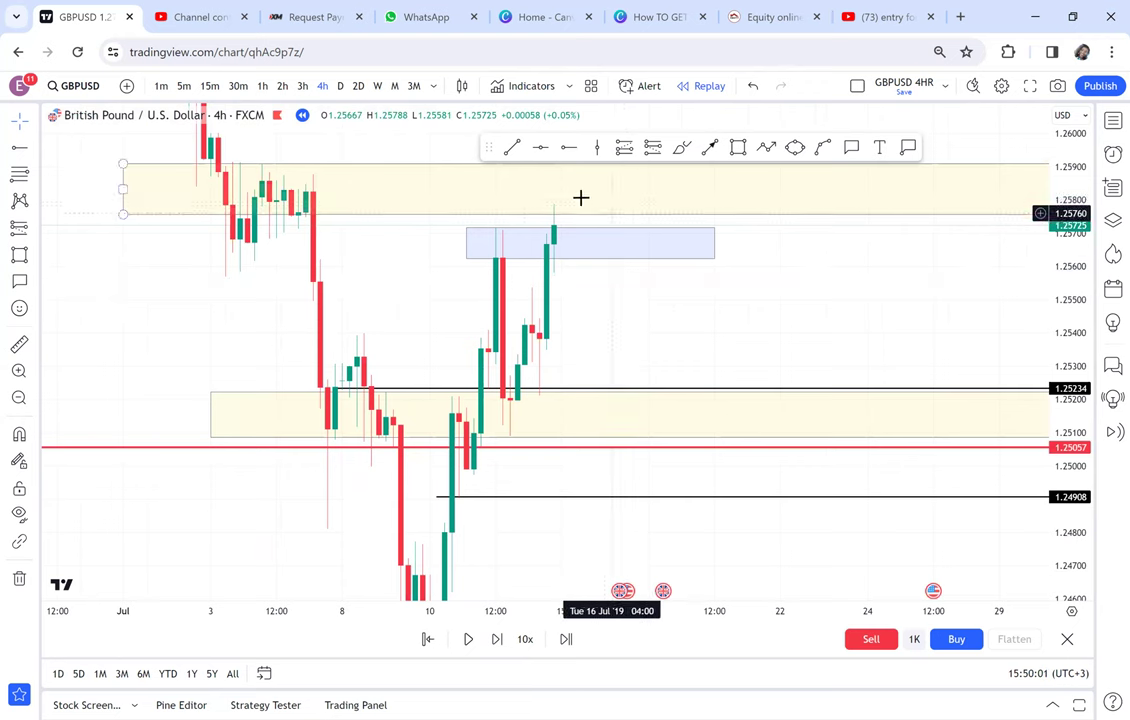
{"action": "left_click", "coordinate": [339, 88]}
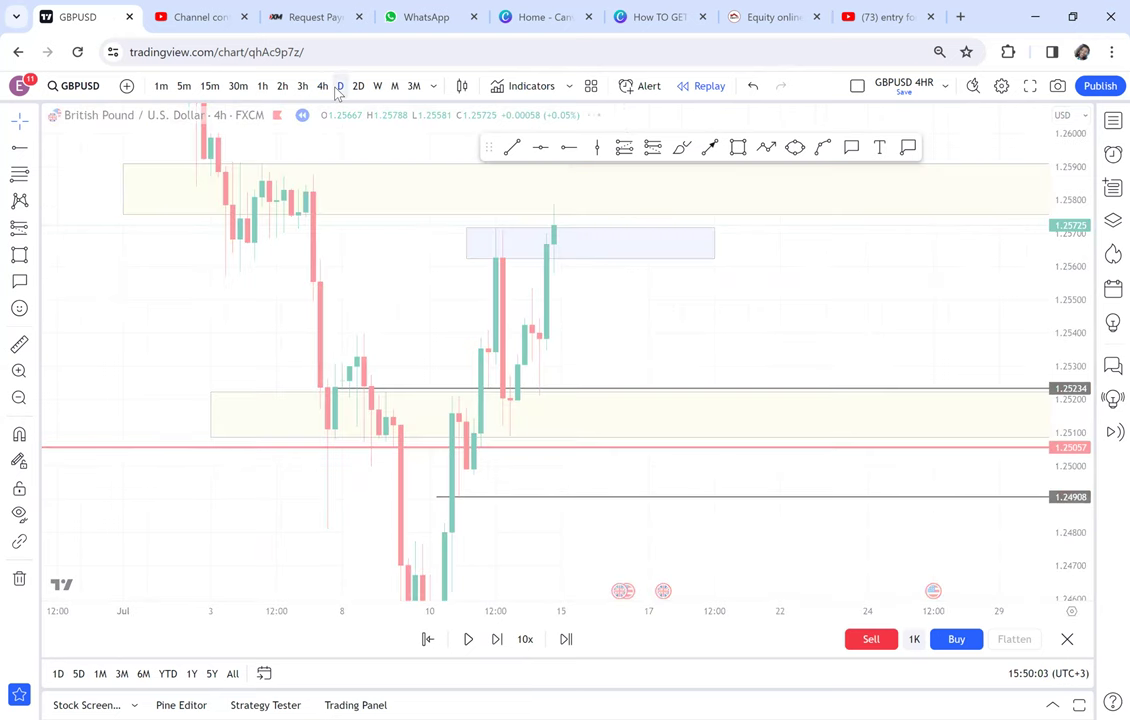
{"action": "scroll", "coordinate": [594, 267], "scroll_direction": "up", "scroll_amount": 2}
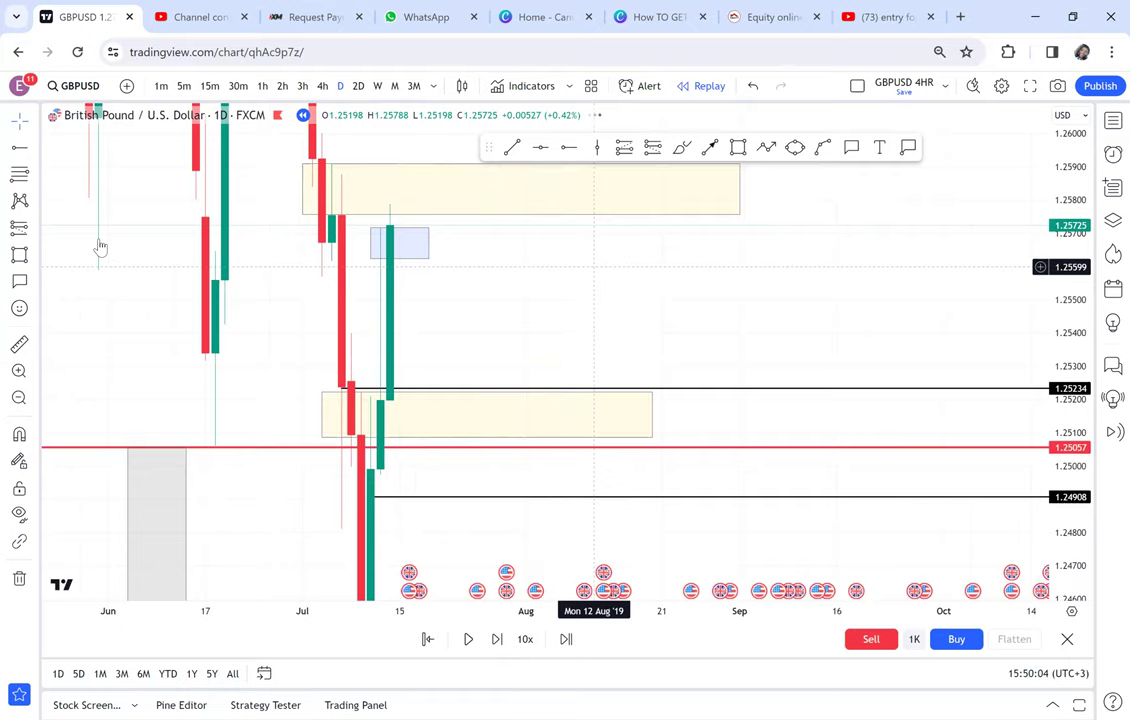
{"action": "left_click_drag", "start_coordinate": [100, 248], "coordinate": [392, 279]}
{"action": "left_click_drag", "start_coordinate": [1065, 178], "coordinate": [1090, 416]}
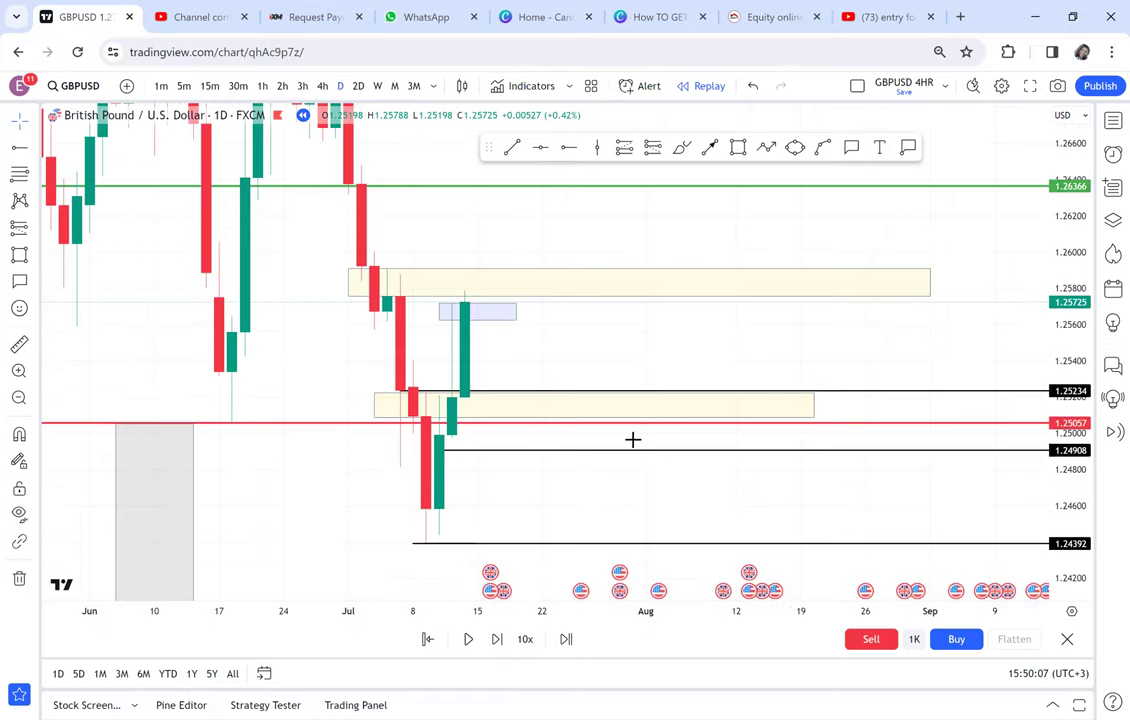
{"action": "scroll", "coordinate": [741, 368], "scroll_direction": "down", "scroll_amount": 2}
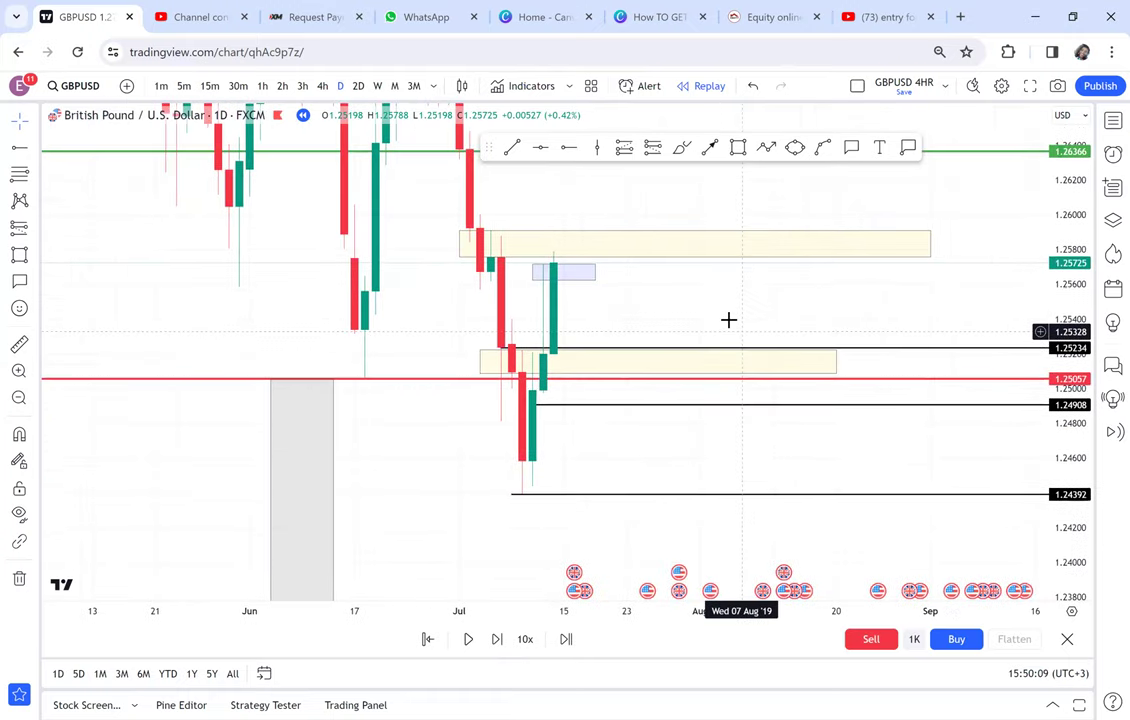
{"action": "left_click_drag", "start_coordinate": [745, 299], "coordinate": [725, 288]}
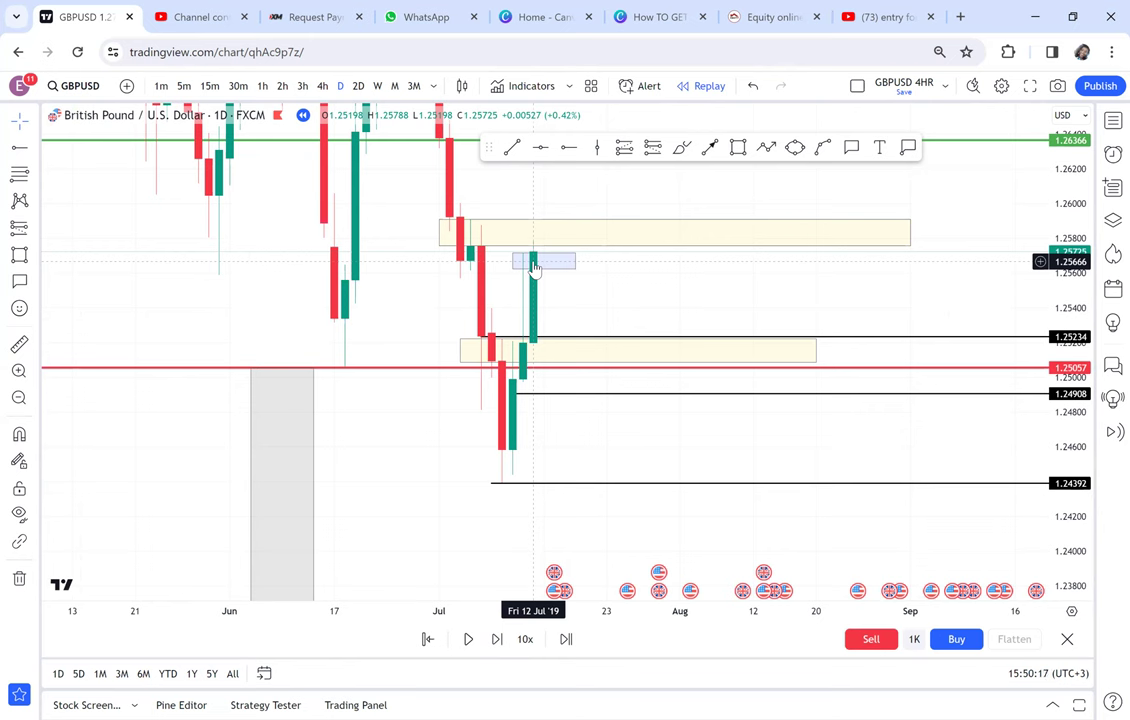
{"action": "left_click", "coordinate": [534, 264]}
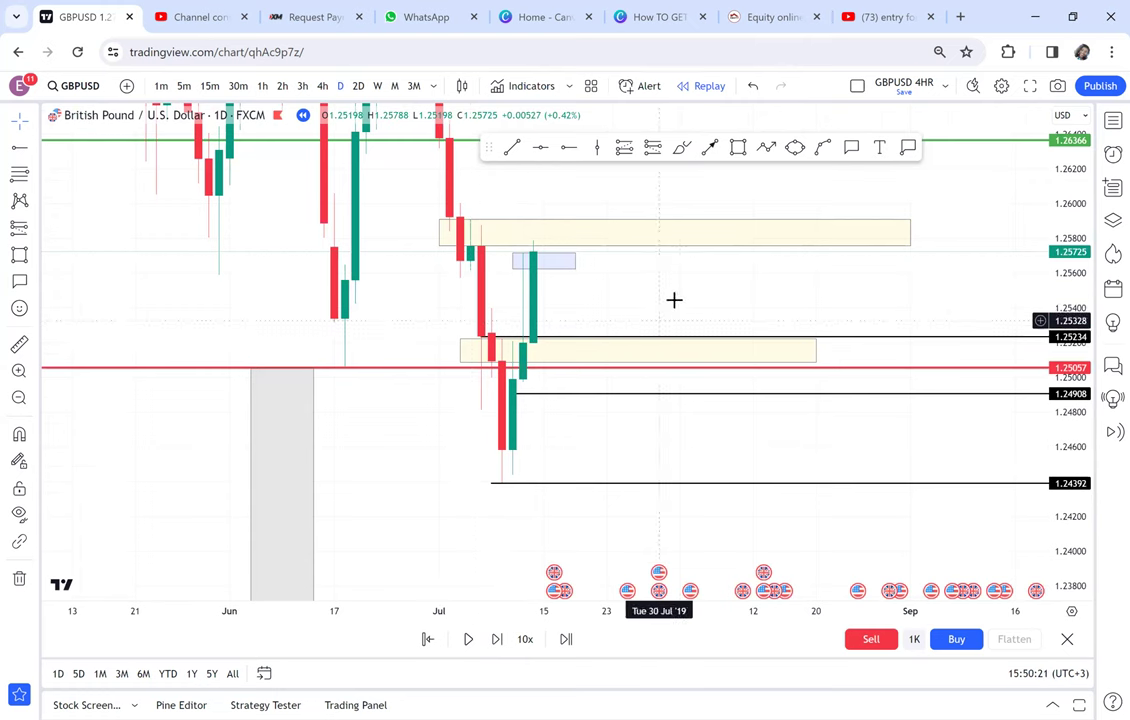
Draw a rectangle from 3 July 2019 at 1.25918 down to 1.24392, and move it down so its upper edge meets the 1.24392 line.
{"action": "left_click_drag", "start_coordinate": [673, 298], "coordinate": [658, 268]}
{"action": "scroll", "coordinate": [528, 279], "scroll_direction": "up", "scroll_amount": 2}
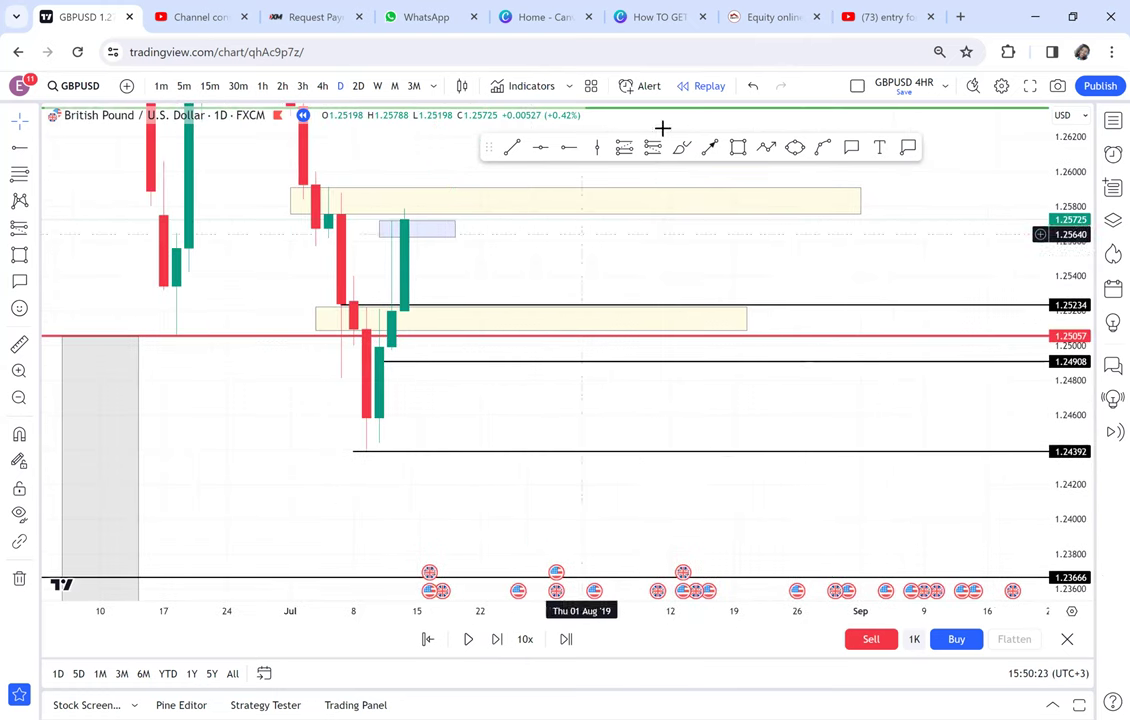
{"action": "left_click", "coordinate": [738, 148]}
{"action": "left_click", "coordinate": [315, 186]}
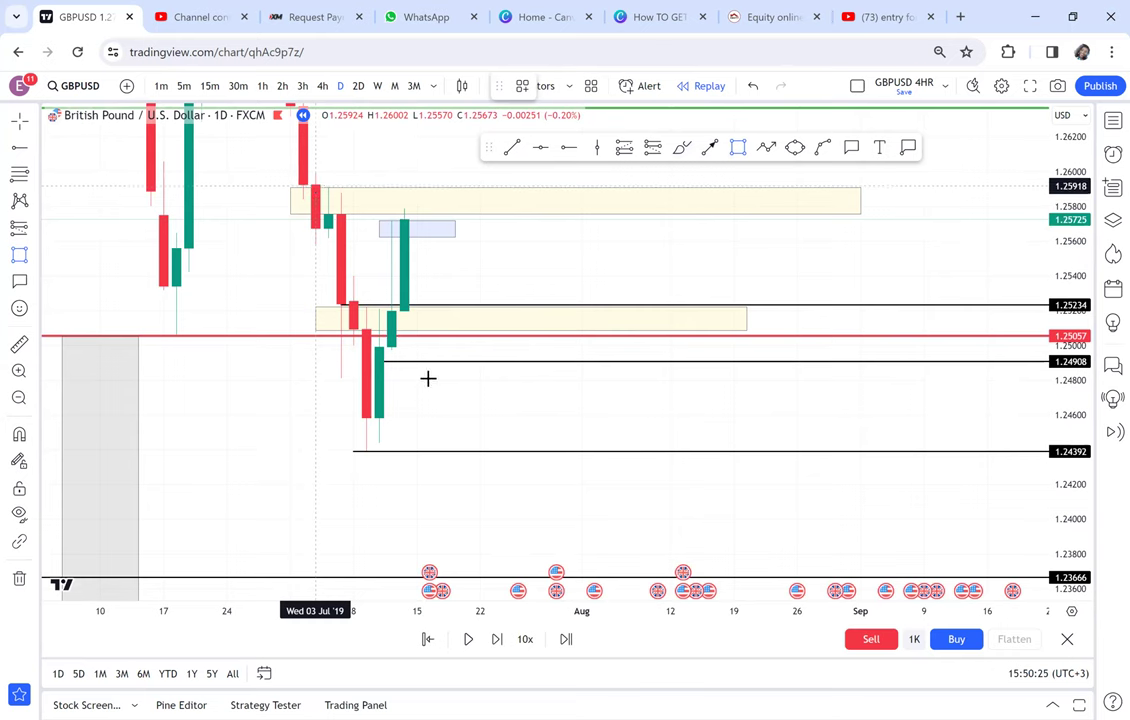
{"action": "left_click", "coordinate": [442, 451]}
{"action": "left_click_drag", "start_coordinate": [483, 430], "coordinate": [521, 537]}
{"action": "left_click_drag", "start_coordinate": [612, 483], "coordinate": [655, 391]}
Measure the height of the tall blue rectangle, mark its midpoint with a horizontal ray at 1.23614, and remove the ray.
{"action": "left_click", "coordinate": [22, 340]}
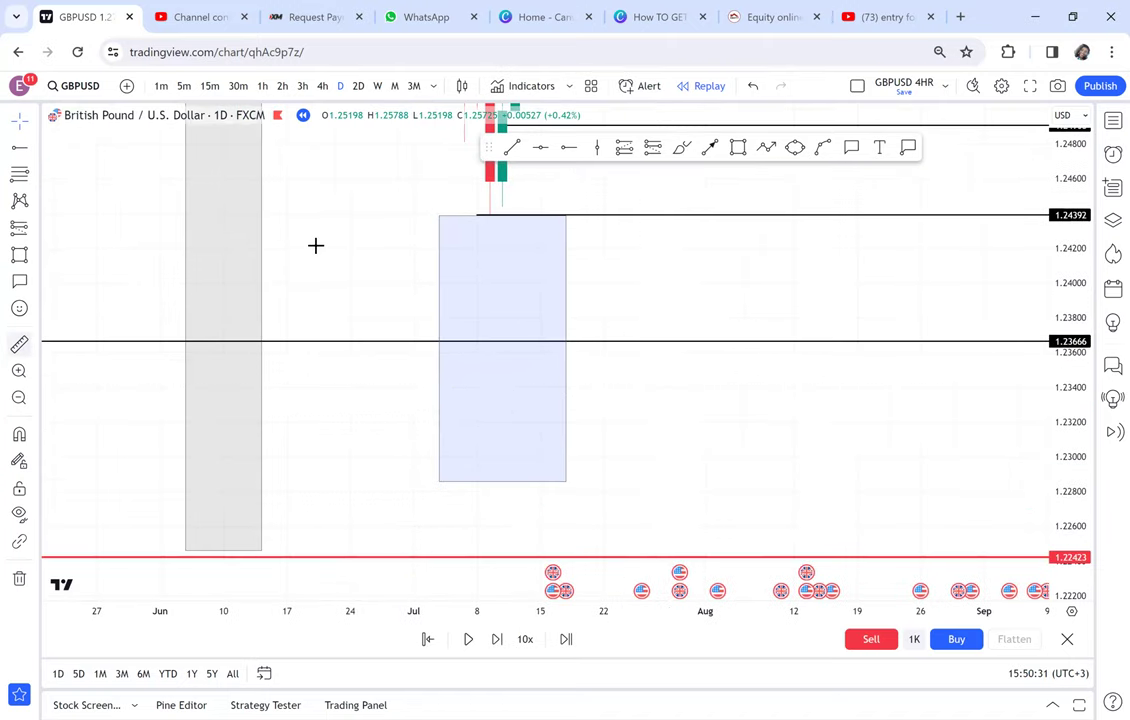
{"action": "left_click", "coordinate": [388, 217]}
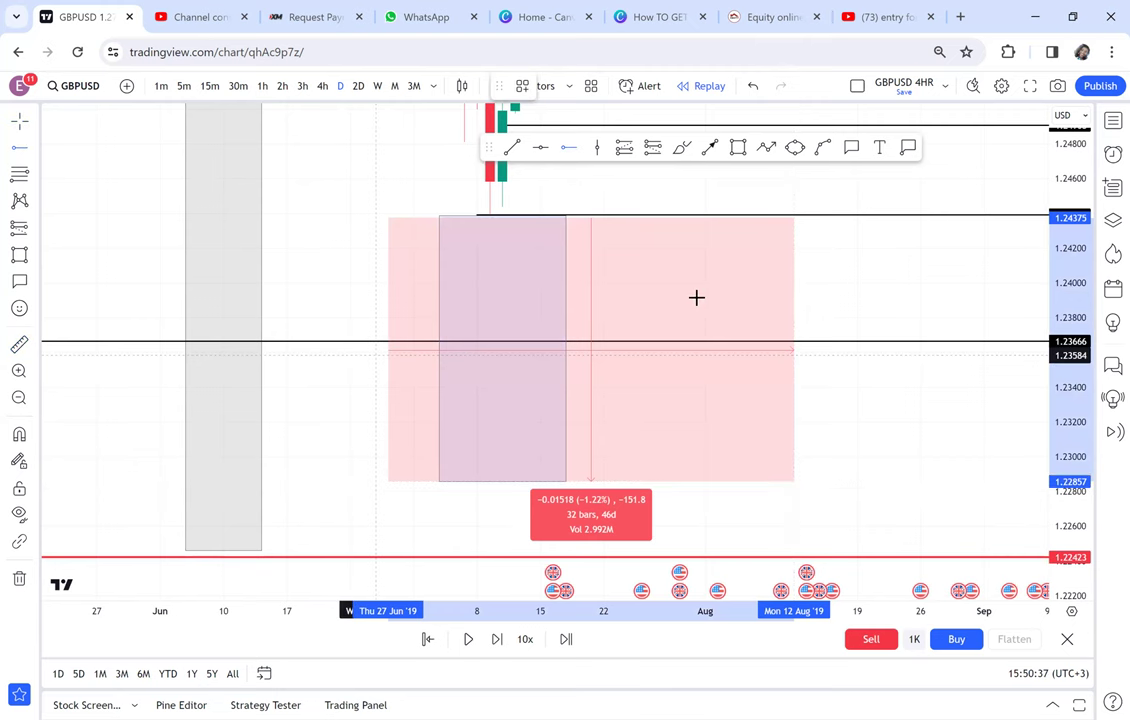
{"action": "left_click", "coordinate": [388, 350]}
{"action": "left_click_drag", "start_coordinate": [697, 298], "coordinate": [714, 411]}
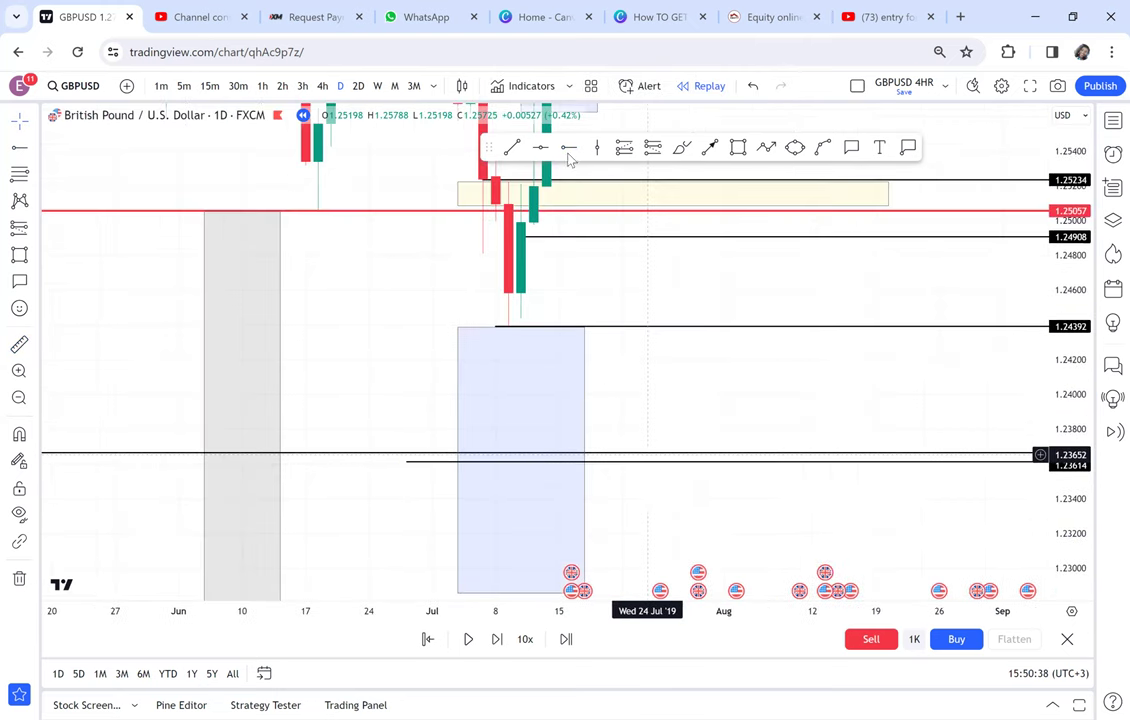
{"action": "left_click", "coordinate": [742, 88]}
Measure the drop between the 1.25057 and 1.22423 red lines, and advance the replay one daily candle to 15 July 2019.
{"action": "left_click_drag", "start_coordinate": [704, 373], "coordinate": [821, 293]}
{"action": "left_click_drag", "start_coordinate": [1058, 217], "coordinate": [1063, 316]}
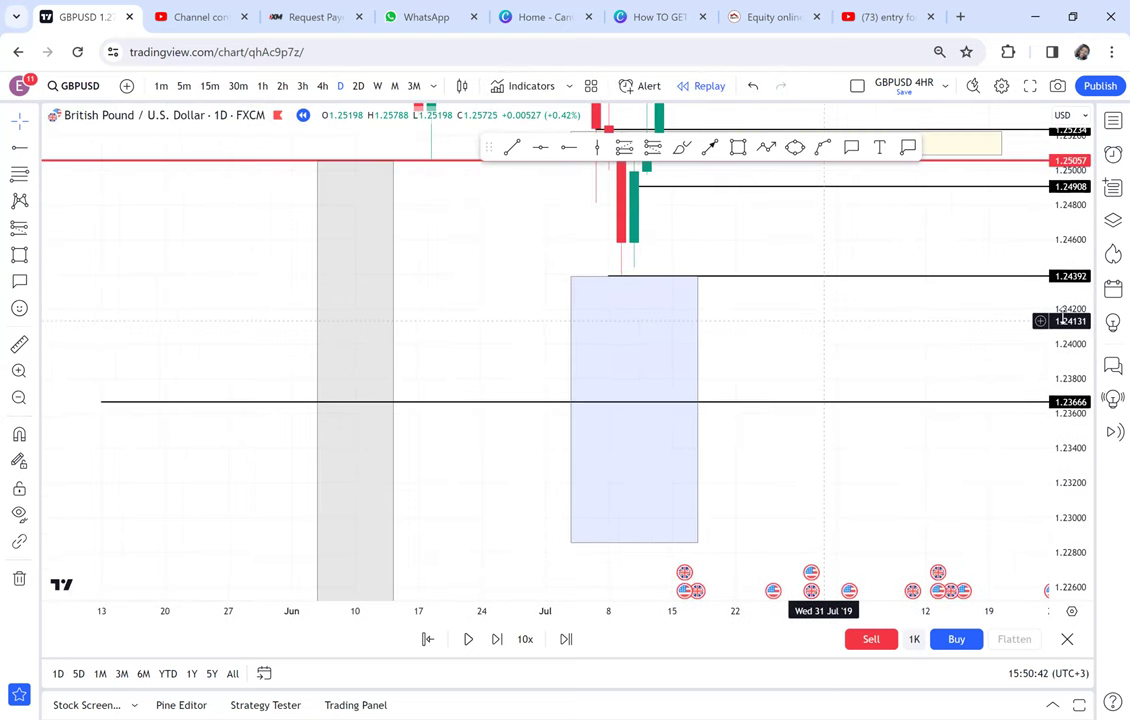
{"action": "left_click", "coordinate": [20, 344]}
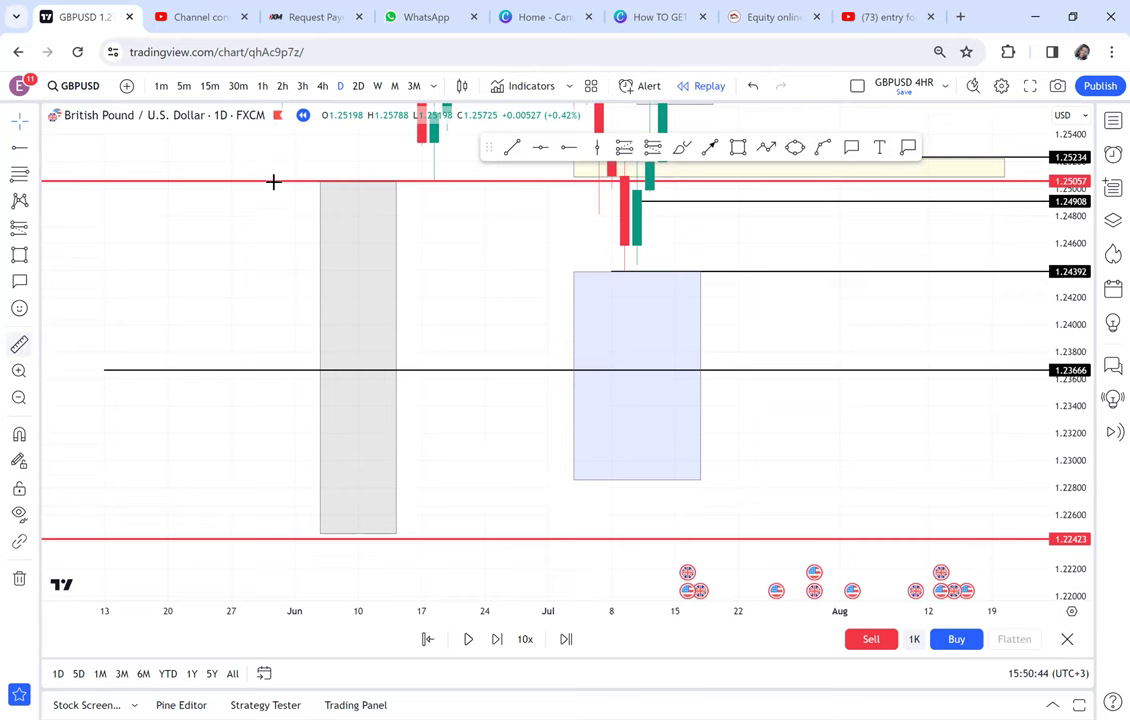
{"action": "left_click", "coordinate": [273, 182]}
{"action": "left_click", "coordinate": [851, 535]}
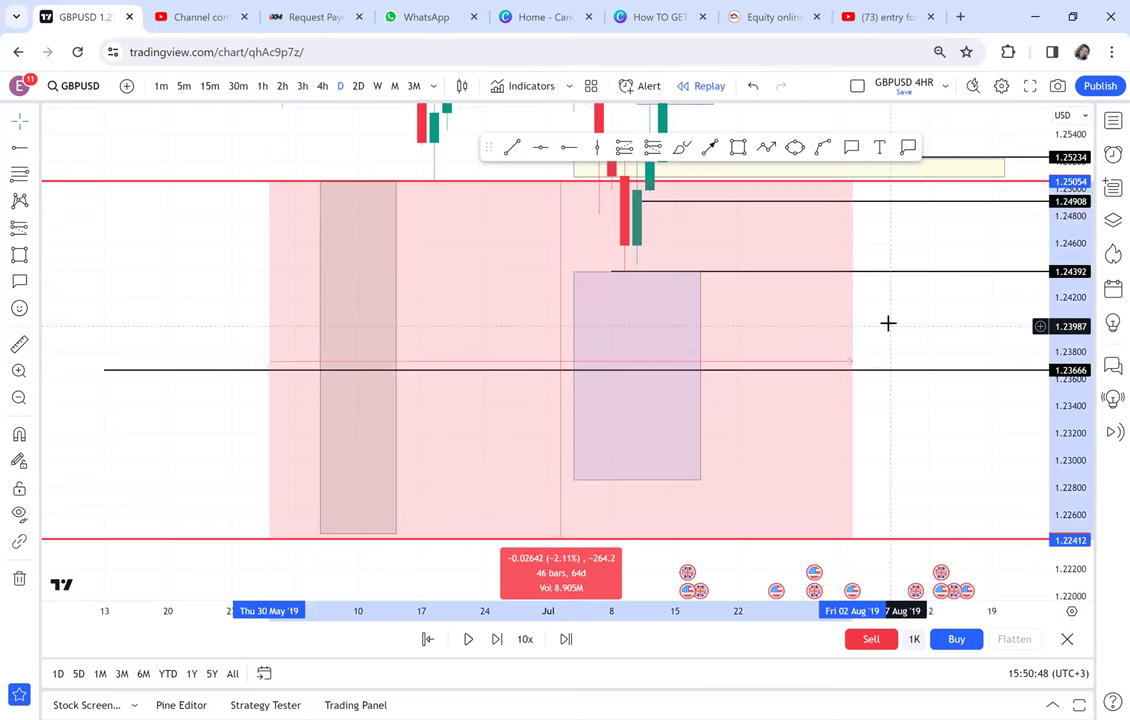
{"action": "left_click_drag", "start_coordinate": [854, 446], "coordinate": [769, 463]}
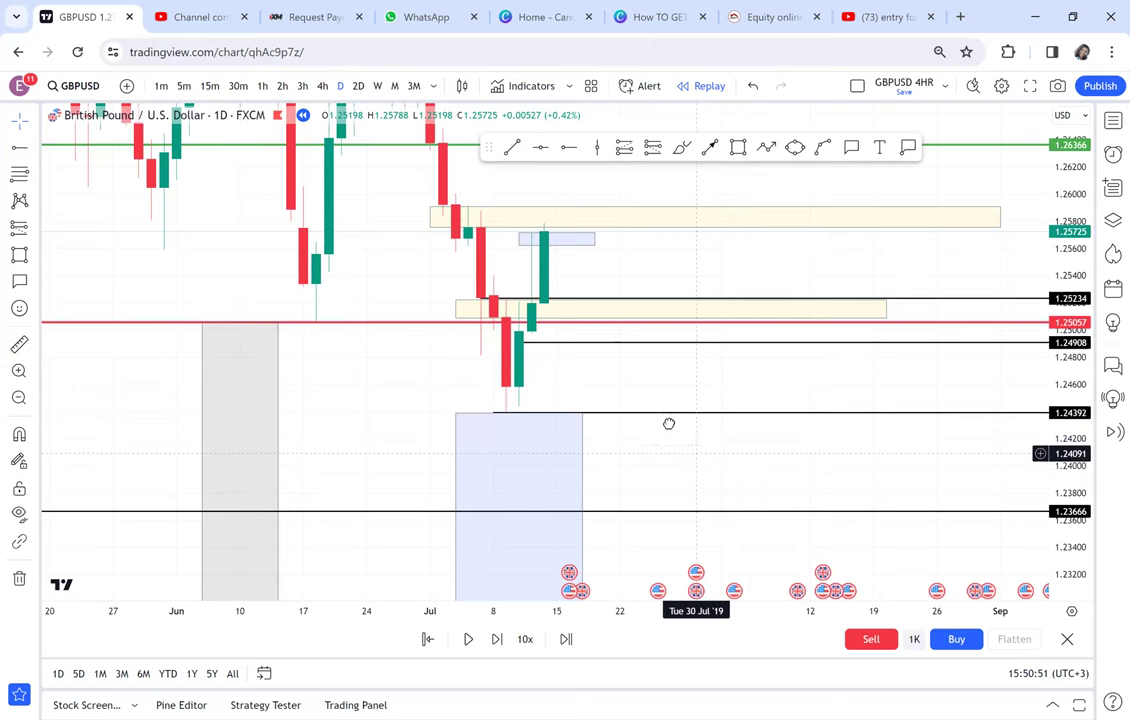
{"action": "left_click_drag", "start_coordinate": [660, 449], "coordinate": [684, 472]}
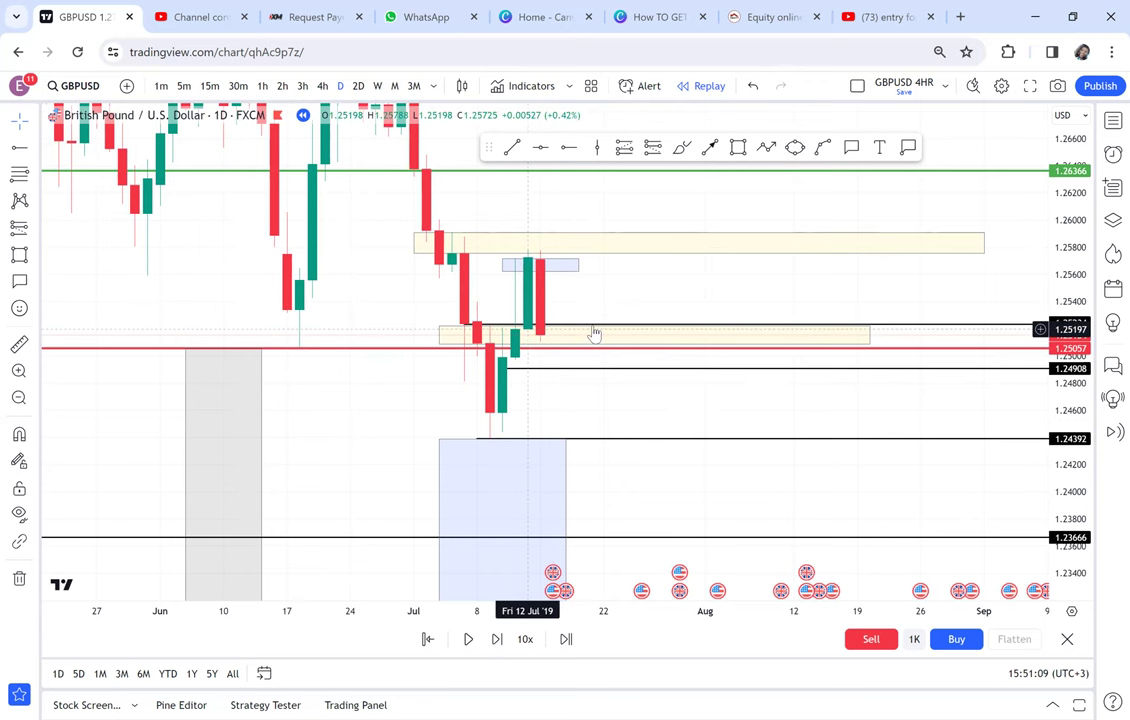
Place a Short Position starting 16 July 2019 with its entry at 1.25738 and its target at 1.23654, near the 1.23666 line.
{"action": "scroll", "coordinate": [620, 345], "scroll_direction": "down", "scroll_amount": 2}
{"action": "left_click_drag", "start_coordinate": [705, 405], "coordinate": [623, 386]}
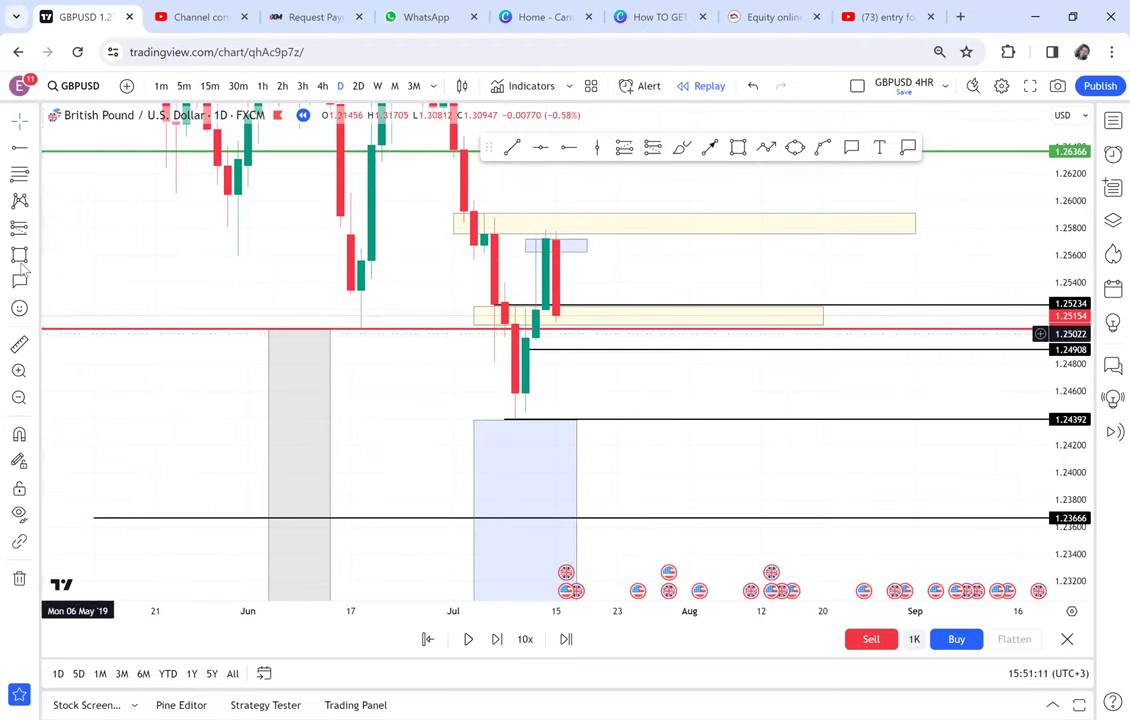
{"action": "left_click", "coordinate": [33, 228]}
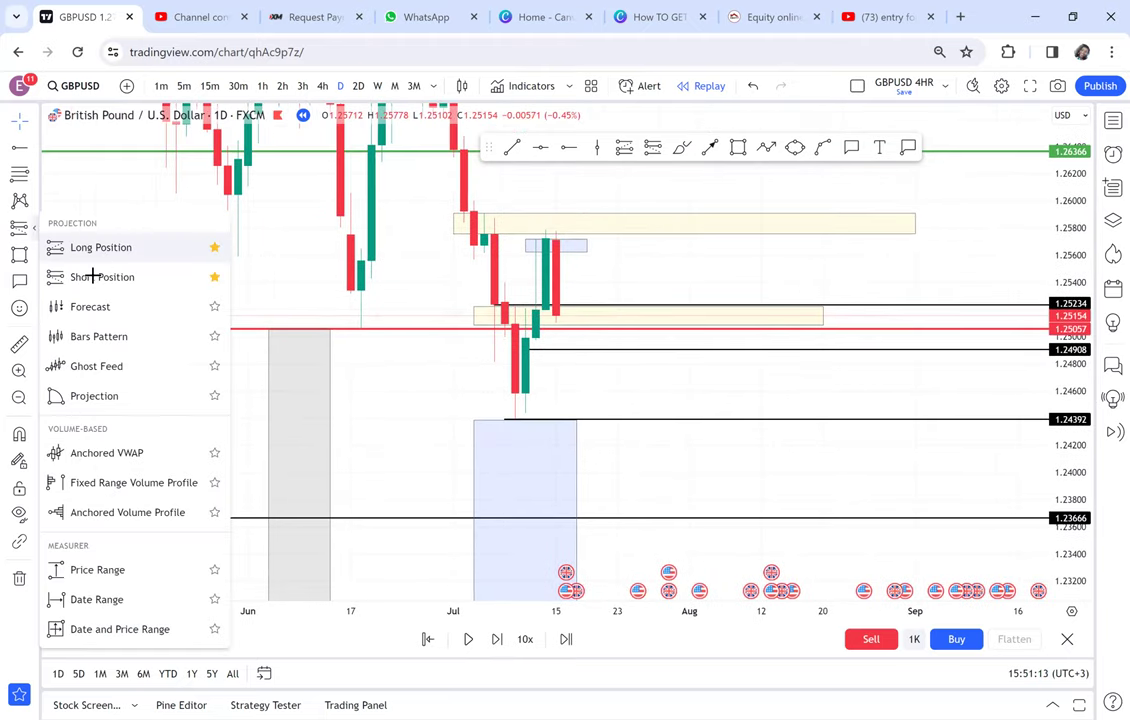
{"action": "left_click", "coordinate": [92, 276]}
{"action": "left_click", "coordinate": [36, 230]}
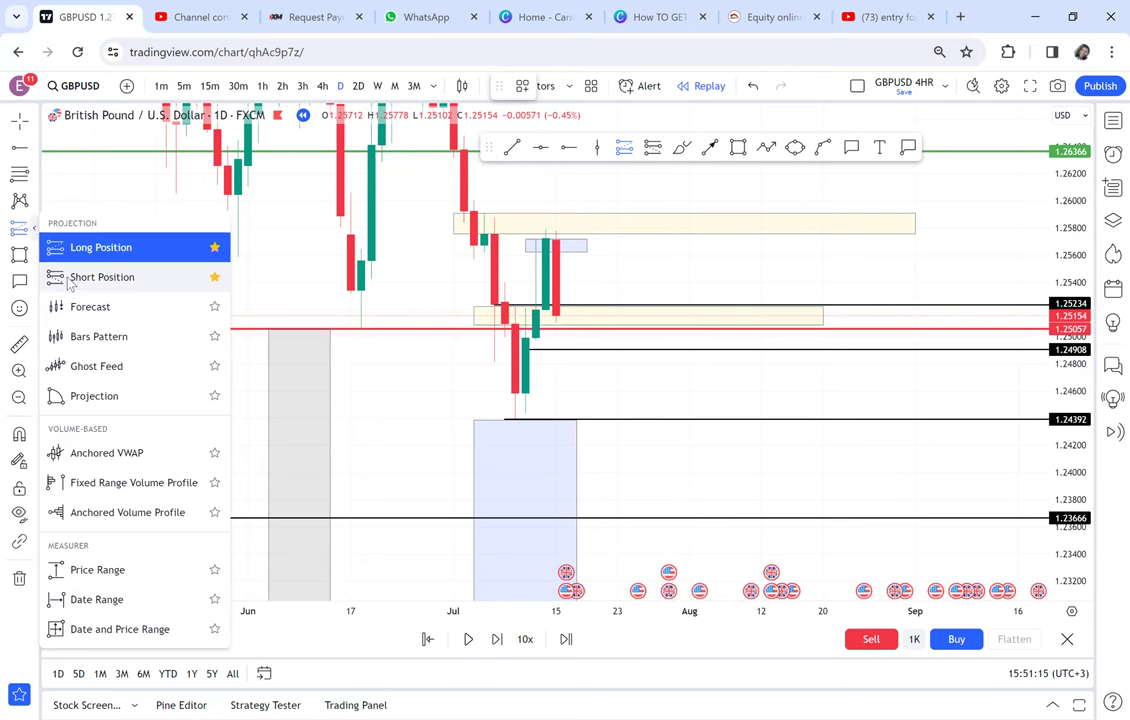
{"action": "left_click", "coordinate": [231, 287]}
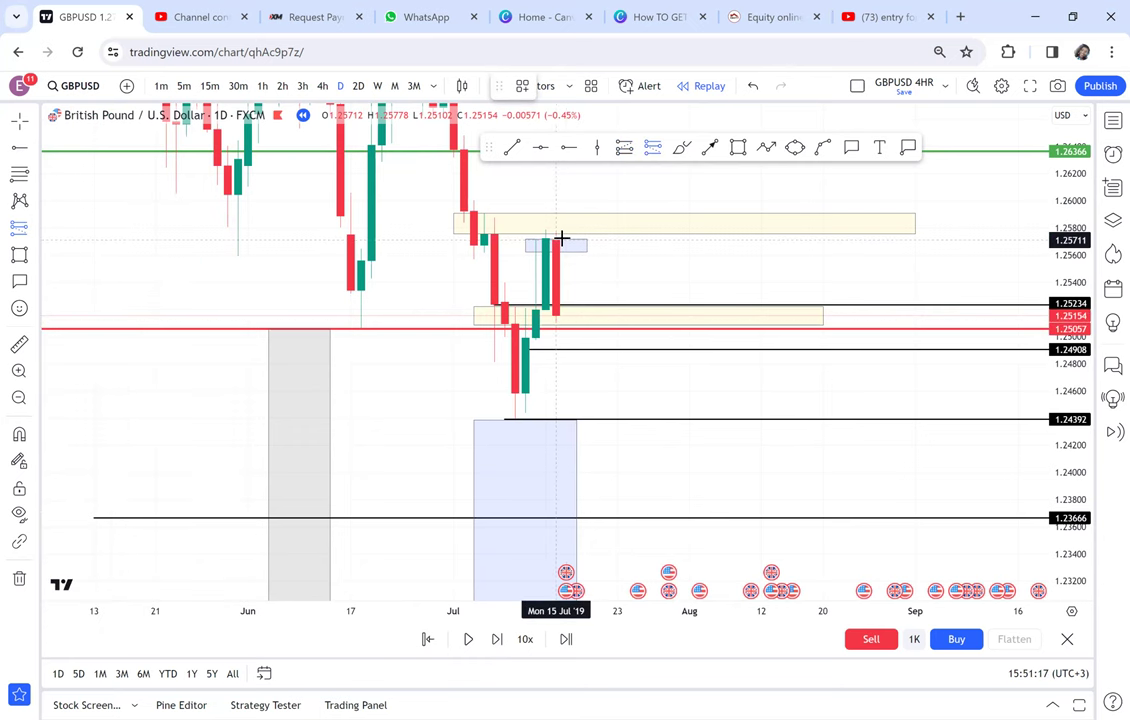
{"action": "mouse_move", "coordinate": [565, 236]}
{"action": "left_mouse_down"}
{"action": "mouse_move", "coordinate": [566, 430]}
{"action": "mouse_move", "coordinate": [534, 409]}
{"action": "mouse_move", "coordinate": [530, 518]}
{"action": "left_mouse_up"}
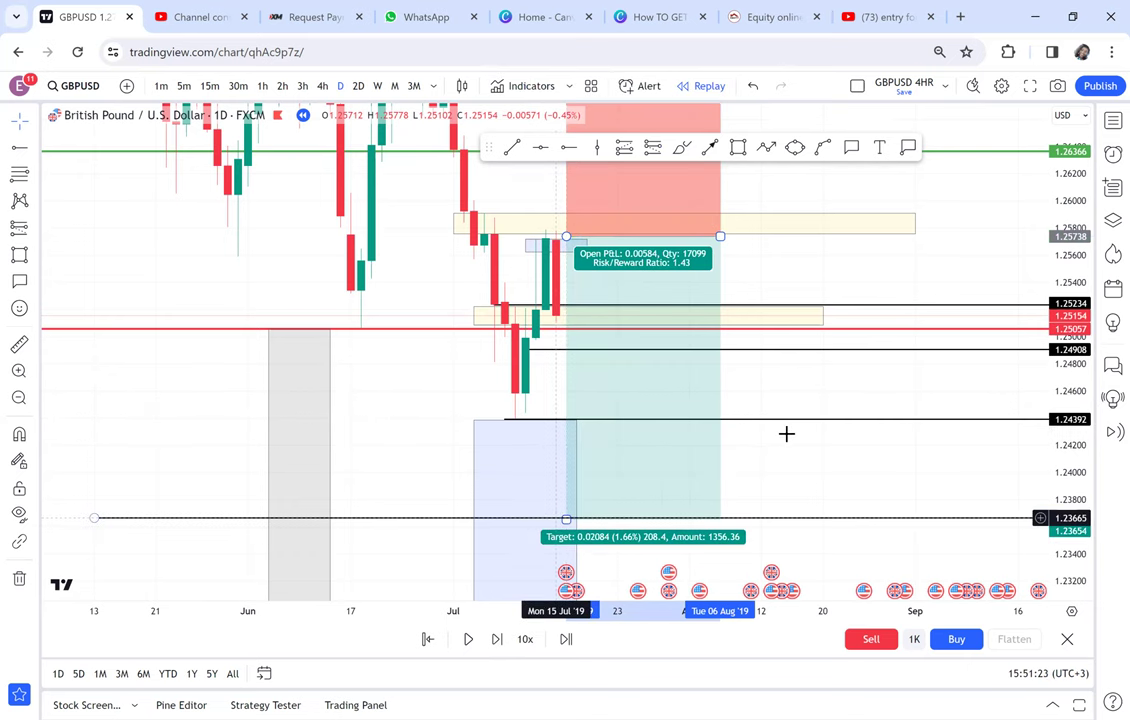
{"action": "left_click", "coordinate": [787, 434]}
Measure the price drop from the short position's entry down to the 1.23666 line, and clear the measurement.
{"action": "scroll", "coordinate": [789, 434], "scroll_direction": "up", "scroll_amount": 1}
{"action": "scroll", "coordinate": [855, 444], "scroll_direction": "down", "scroll_amount": 2}
{"action": "left_click_drag", "start_coordinate": [1088, 303], "coordinate": [967, 353]}
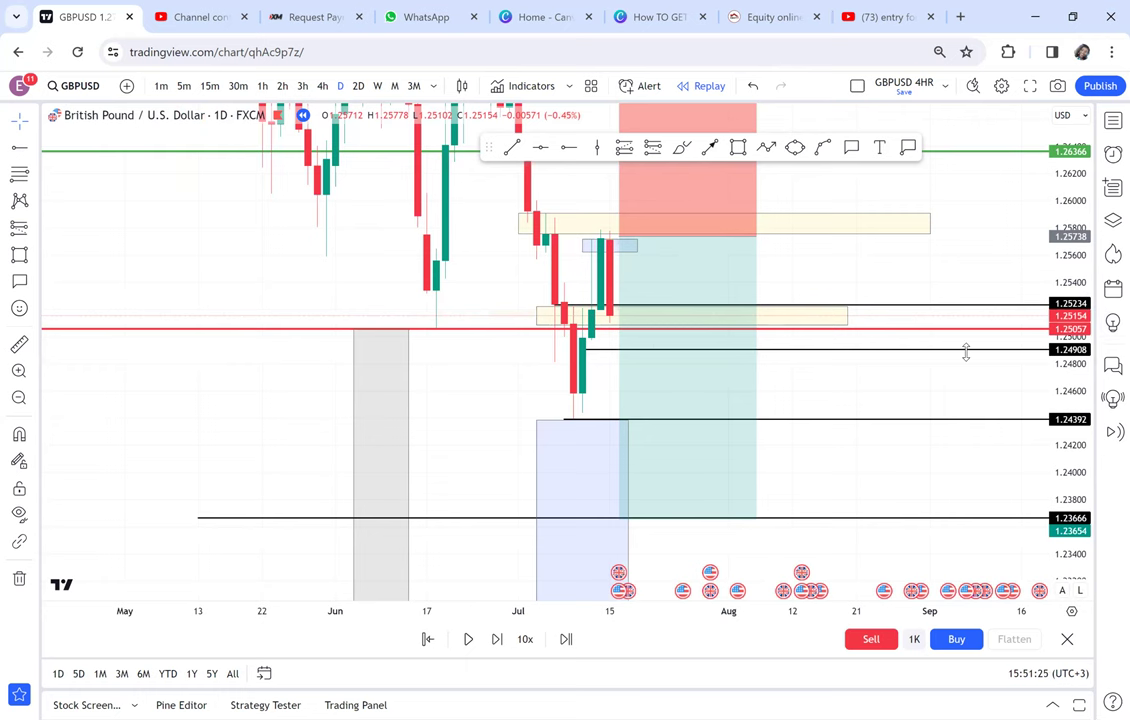
{"action": "left_click", "coordinate": [20, 347]}
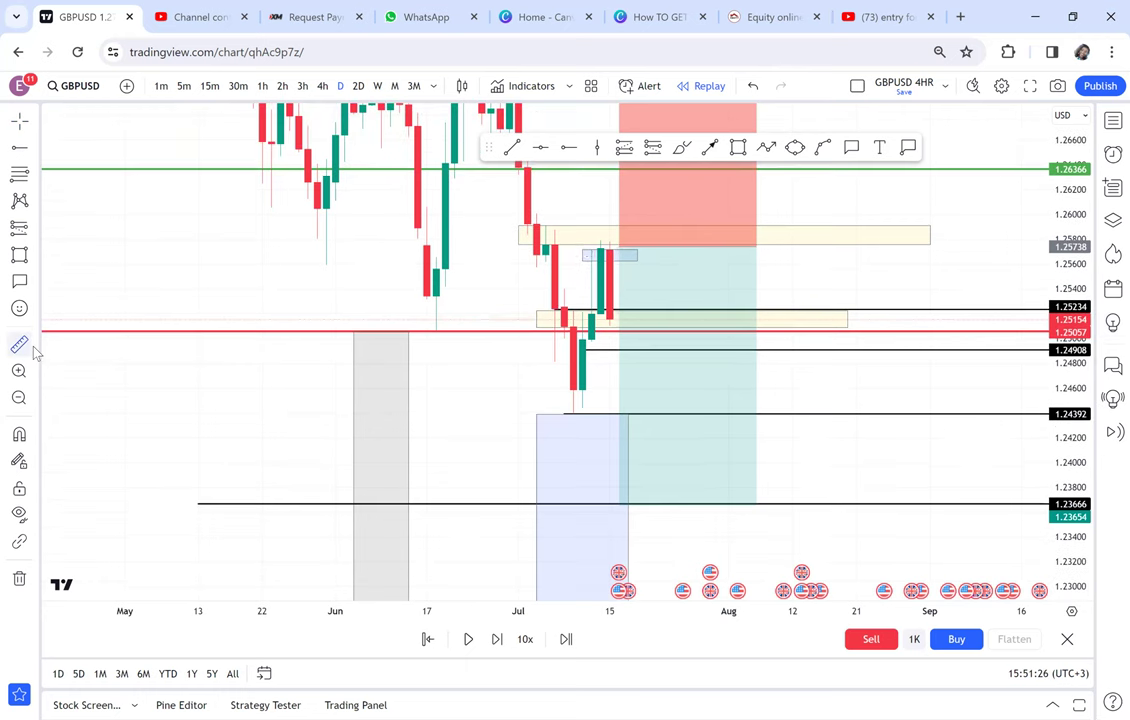
{"action": "left_click", "coordinate": [591, 244]}
{"action": "left_click", "coordinate": [685, 500]}
{"action": "left_click", "coordinate": [830, 460]}
Advance the replay to the 16 July 2019 daily candle, and move the short position to 12 August 2019 with its entry at 1.25846.
{"action": "scroll", "coordinate": [818, 464], "scroll_direction": "up", "scroll_amount": 1}
{"action": "left_click", "coordinate": [497, 639]}
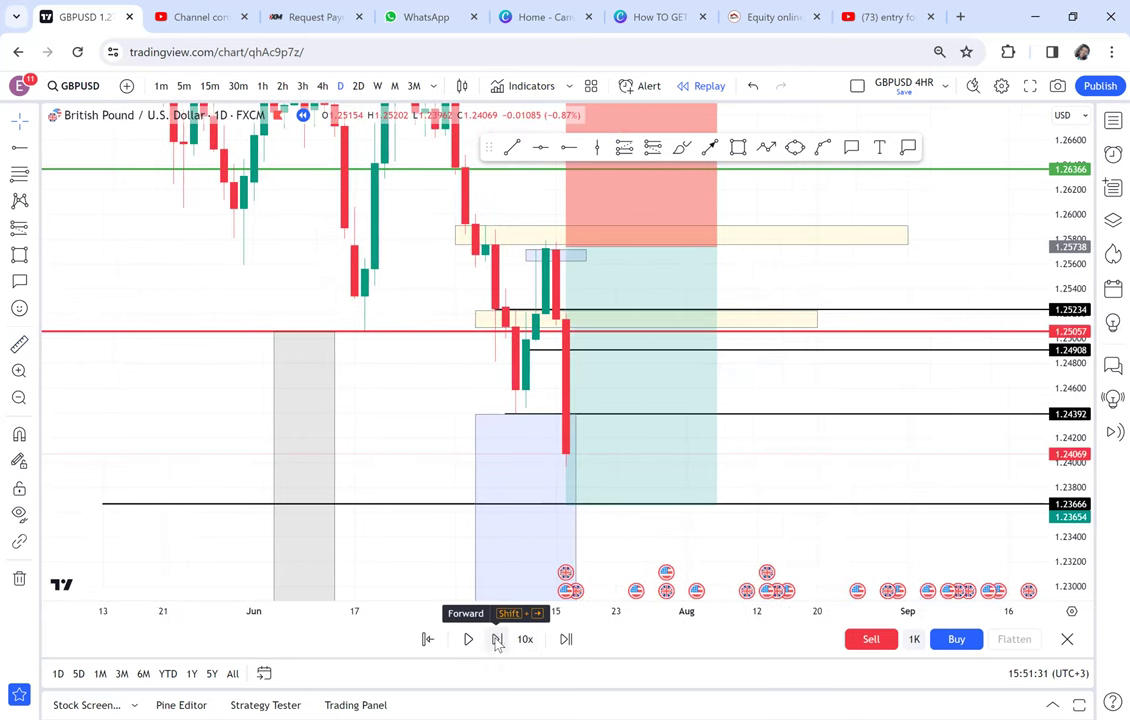
{"action": "mouse_move", "coordinate": [708, 435]}
{"action": "left_mouse_down"}
{"action": "mouse_move", "coordinate": [727, 434]}
{"action": "mouse_move", "coordinate": [610, 437]}
{"action": "mouse_move", "coordinate": [651, 449]}
{"action": "mouse_move", "coordinate": [638, 455]}
{"action": "left_mouse_up"}
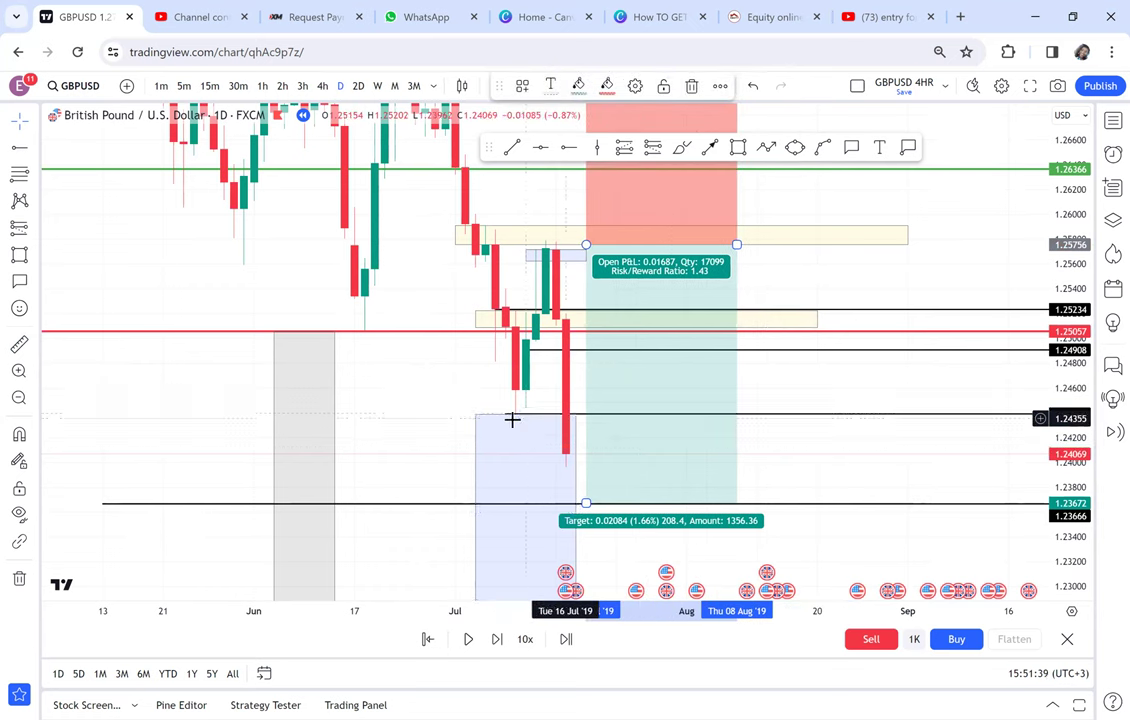
{"action": "left_click_drag", "start_coordinate": [661, 388], "coordinate": [835, 372]}
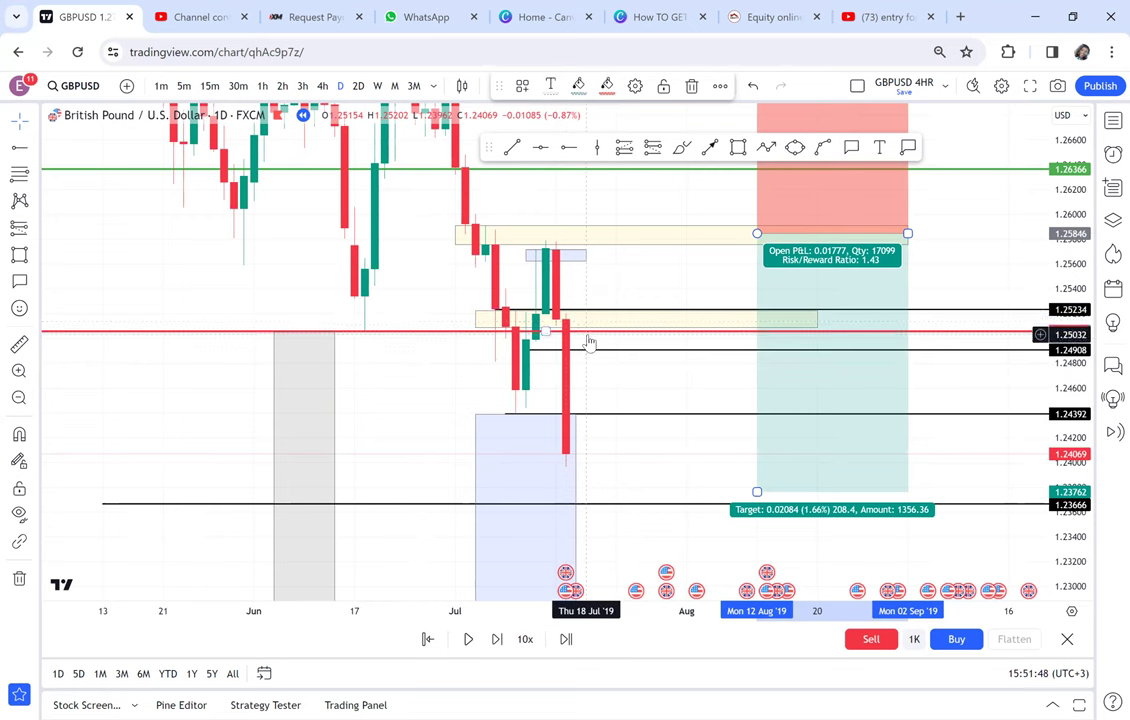
Measure the price drop from the lower yellow zone to the low of the 16 July 2019 candle, and clear the measurement.
{"action": "left_click", "coordinate": [19, 344]}
{"action": "left_click", "coordinate": [525, 321]}
{"action": "left_click", "coordinate": [525, 321]}
{"action": "left_click", "coordinate": [636, 466]}
{"action": "left_click", "coordinate": [358, 406]}
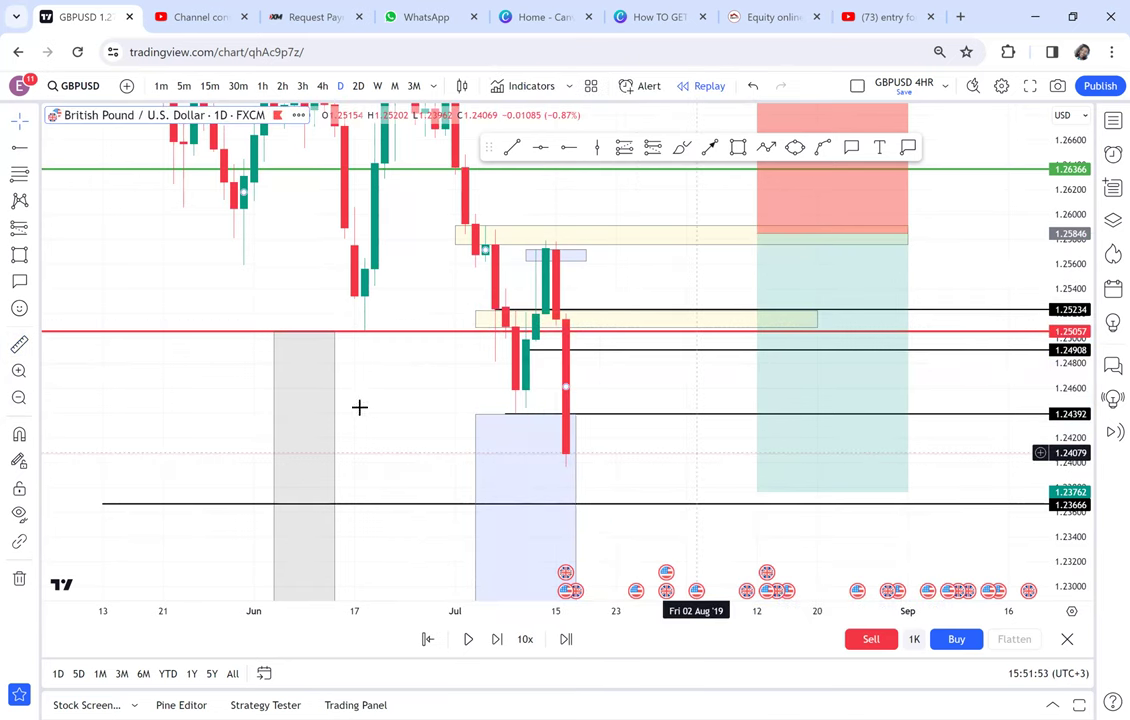
Measure the price drop from 1.25750 on 11 July 2019 down to 1.23965, and clear the measurement.
{"action": "left_click", "coordinate": [537, 245]}
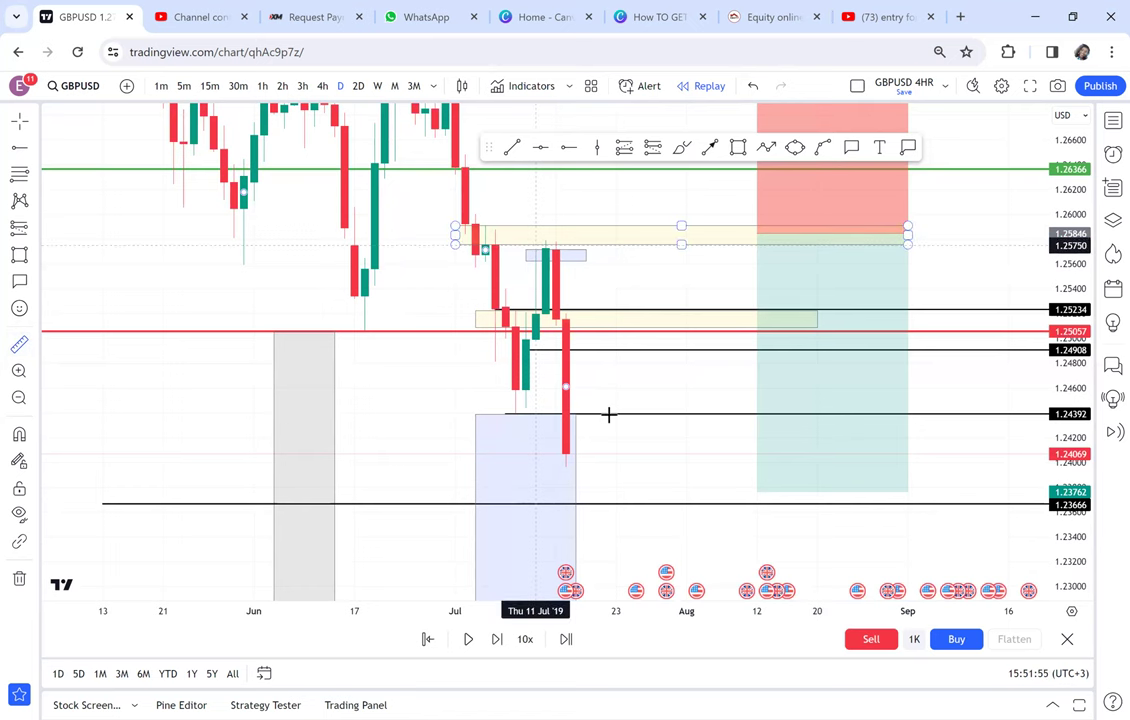
{"action": "left_click", "coordinate": [617, 465]}
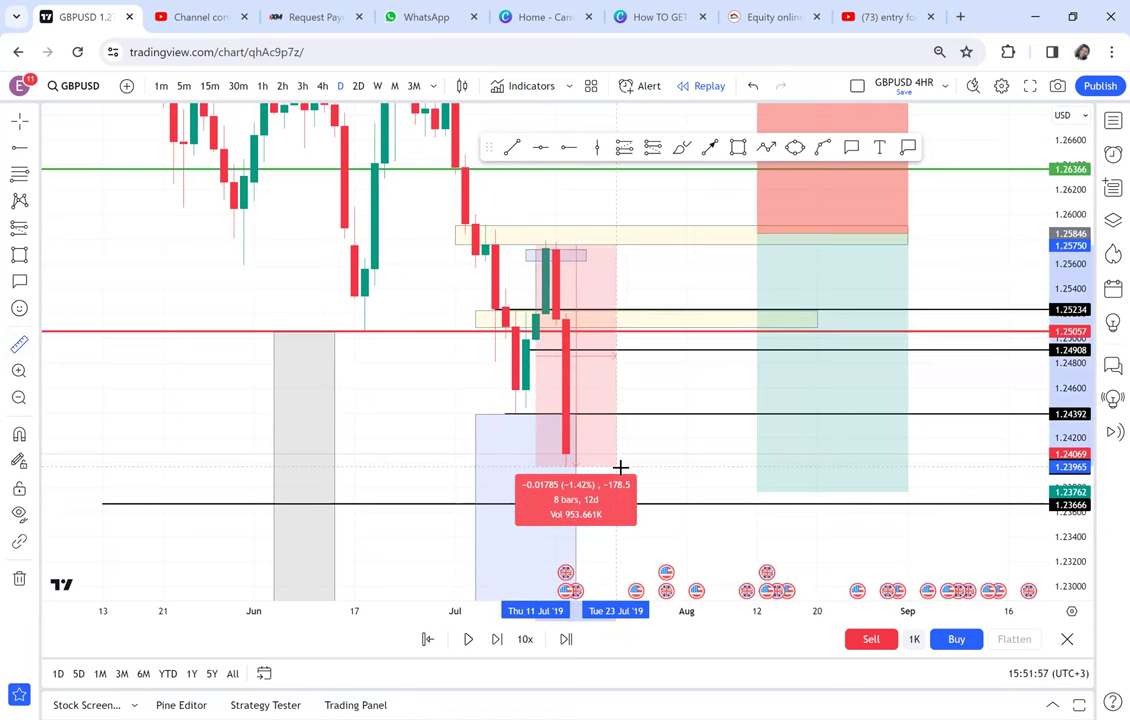
{"action": "left_click", "coordinate": [666, 426]}
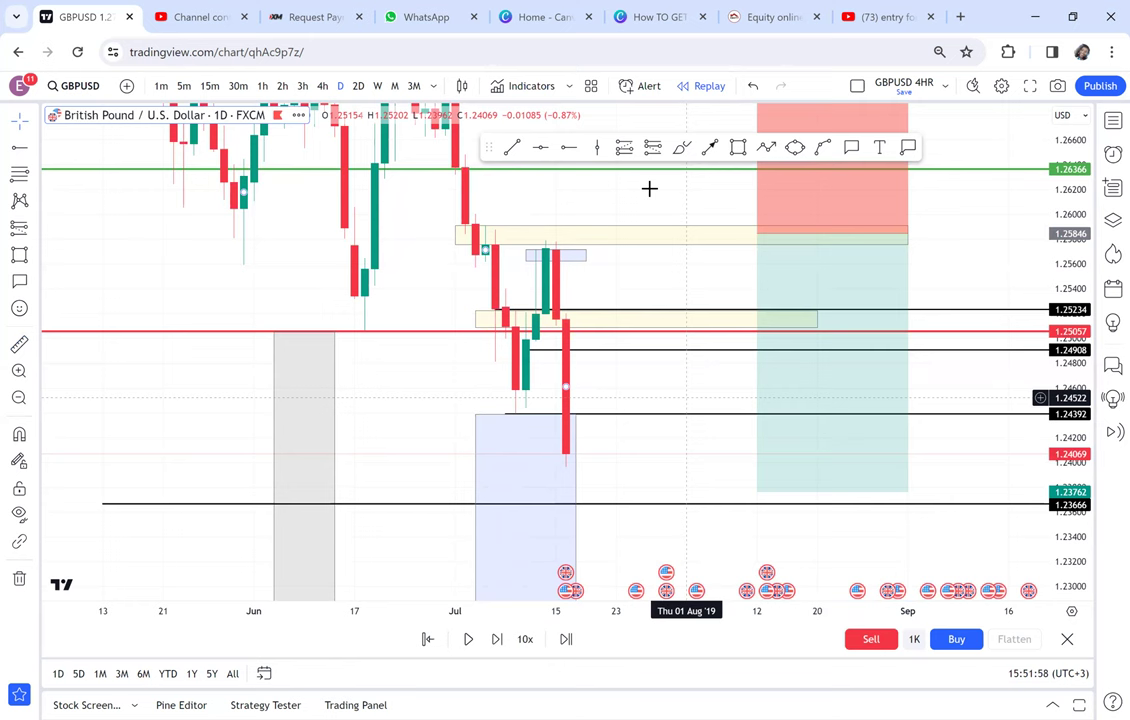
Circle the retest of the lower yellow zone in mid-July 2019 with a red brush stroke.
{"action": "left_click", "coordinate": [682, 147]}
{"action": "left_click_drag", "start_coordinate": [626, 316], "coordinate": [525, 320]}
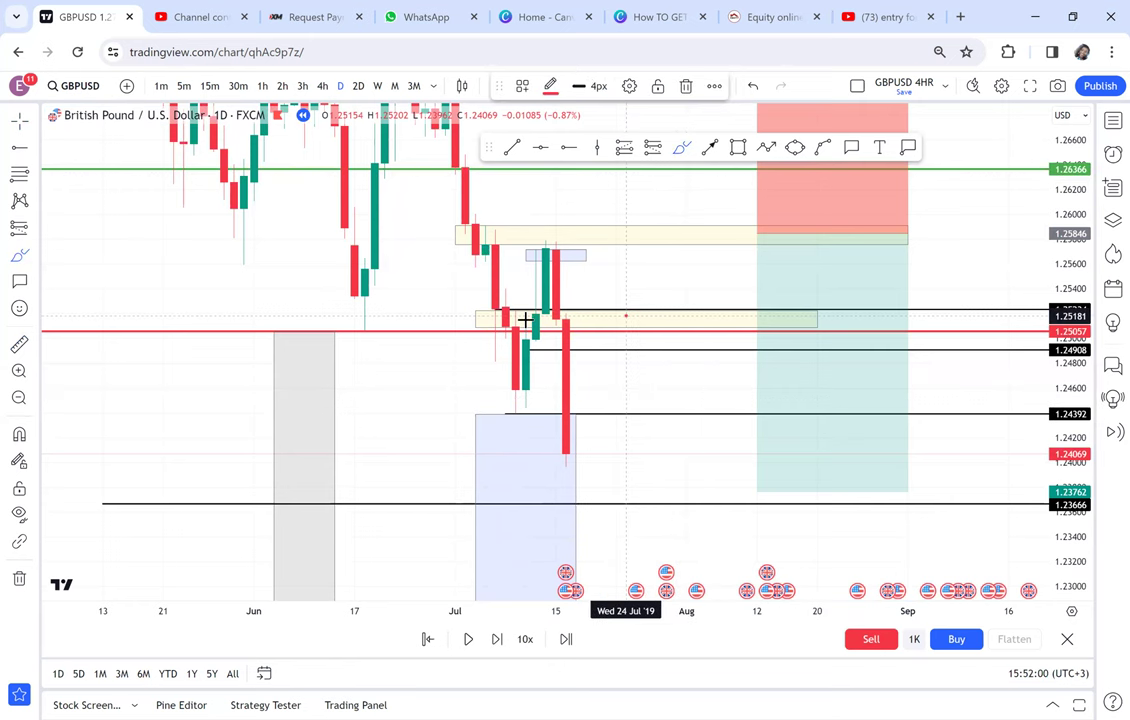
{"action": "left_click_drag", "start_coordinate": [606, 310], "coordinate": [579, 300]}
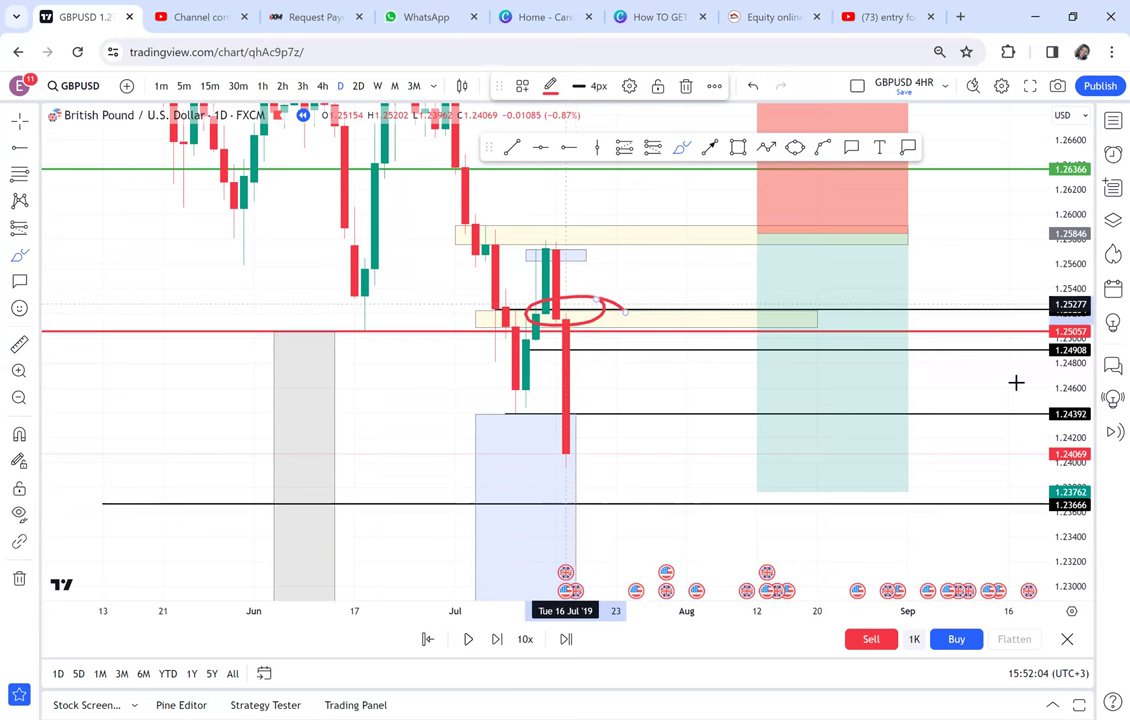
Advance the replay one daily candle at a time to 31 July 2019.
{"action": "left_click_drag", "start_coordinate": [1070, 375], "coordinate": [1070, 452]}
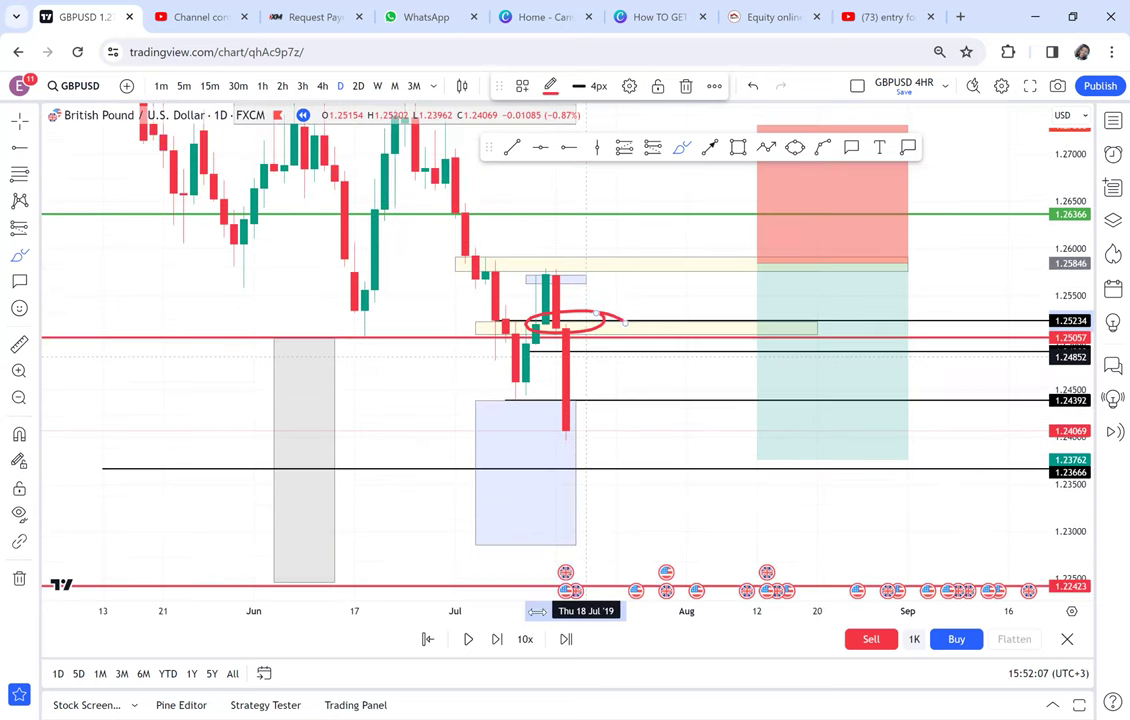
{"action": "left_click", "coordinate": [495, 640]}
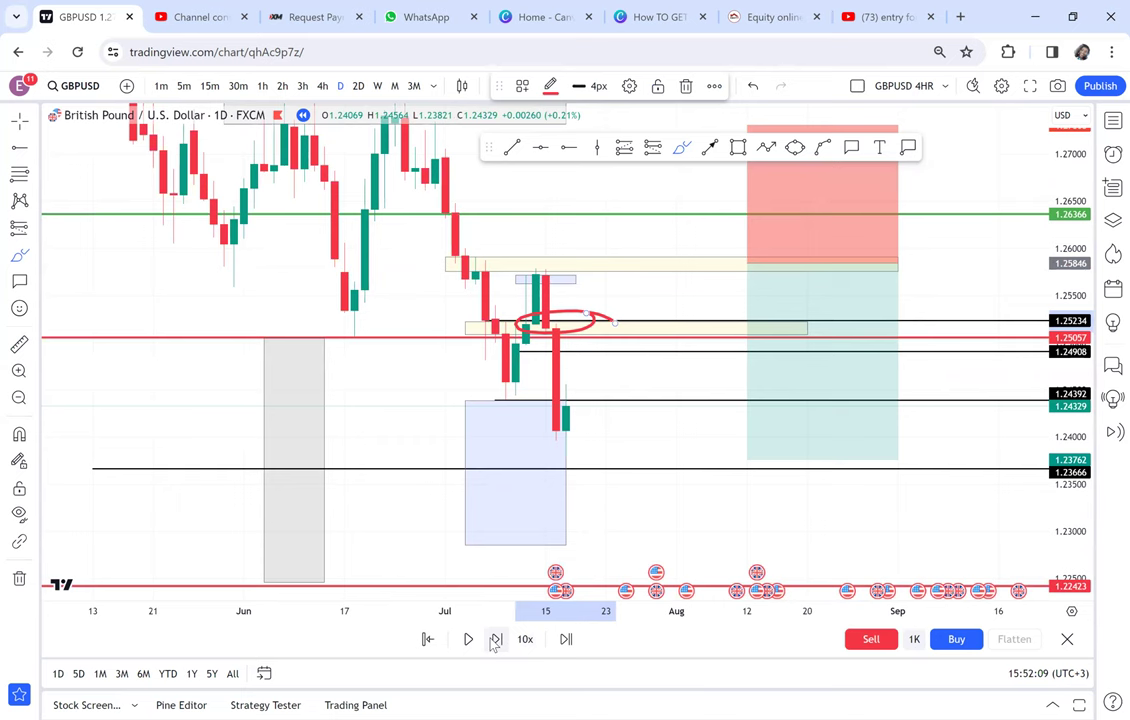
{"action": "left_click", "coordinate": [495, 640]}
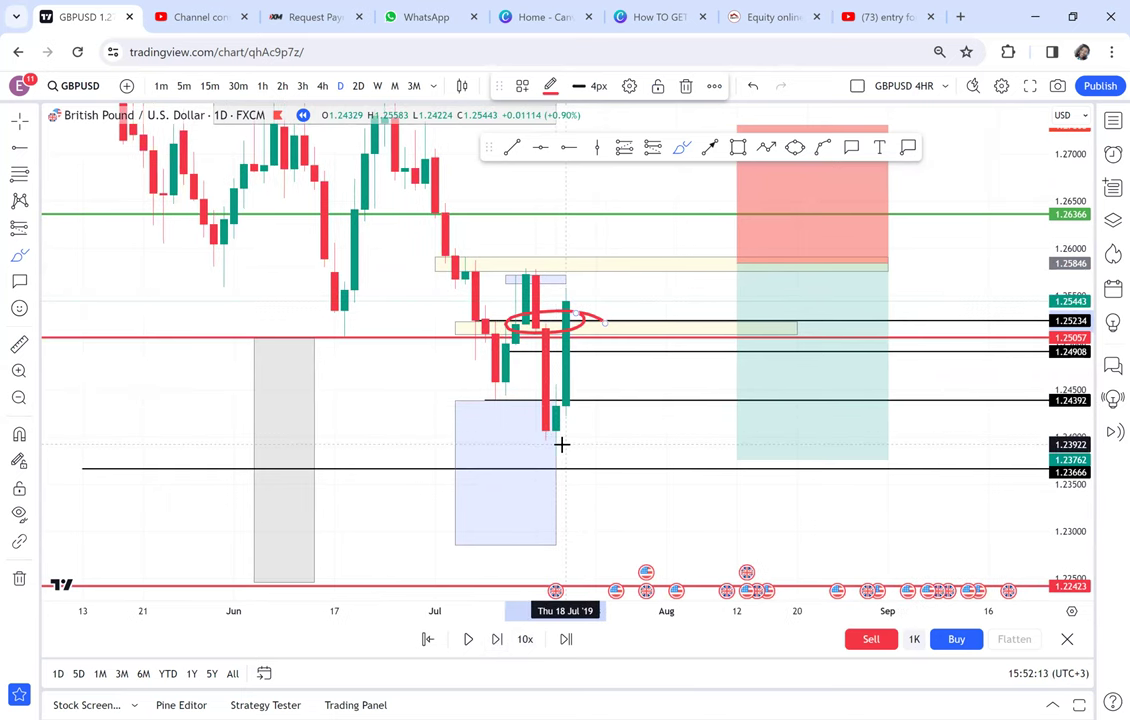
{"action": "left_click", "coordinate": [498, 639]}
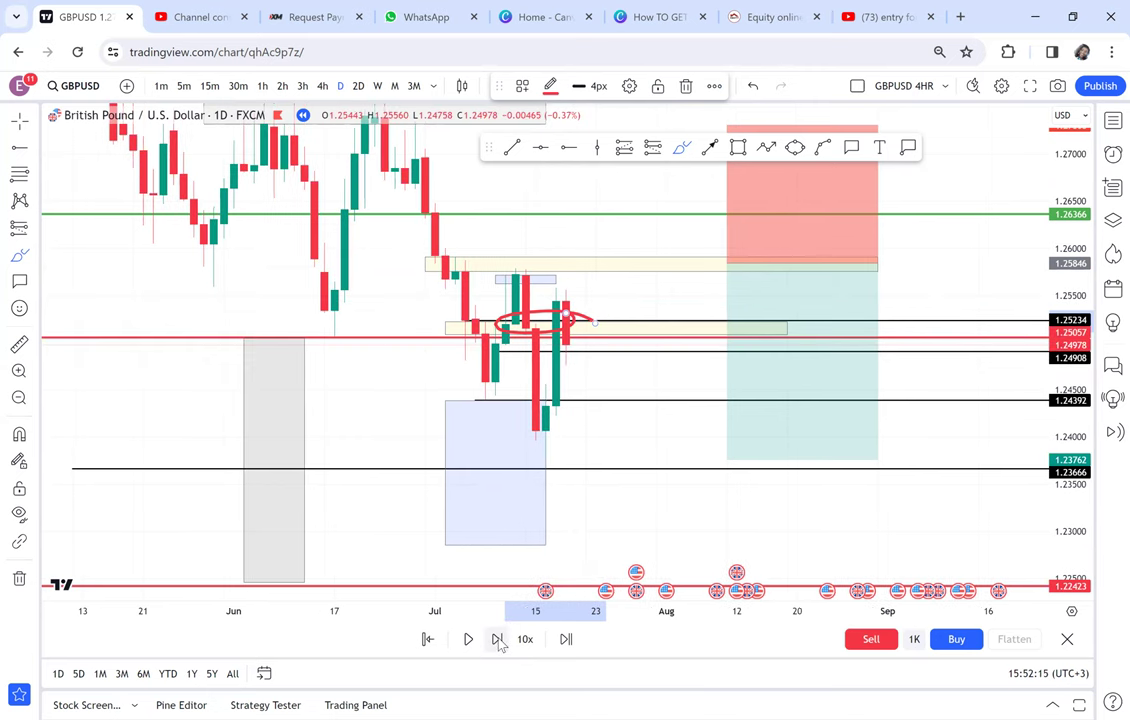
{"action": "left_click", "coordinate": [498, 639]}
{"action": "left_click", "coordinate": [498, 639]}
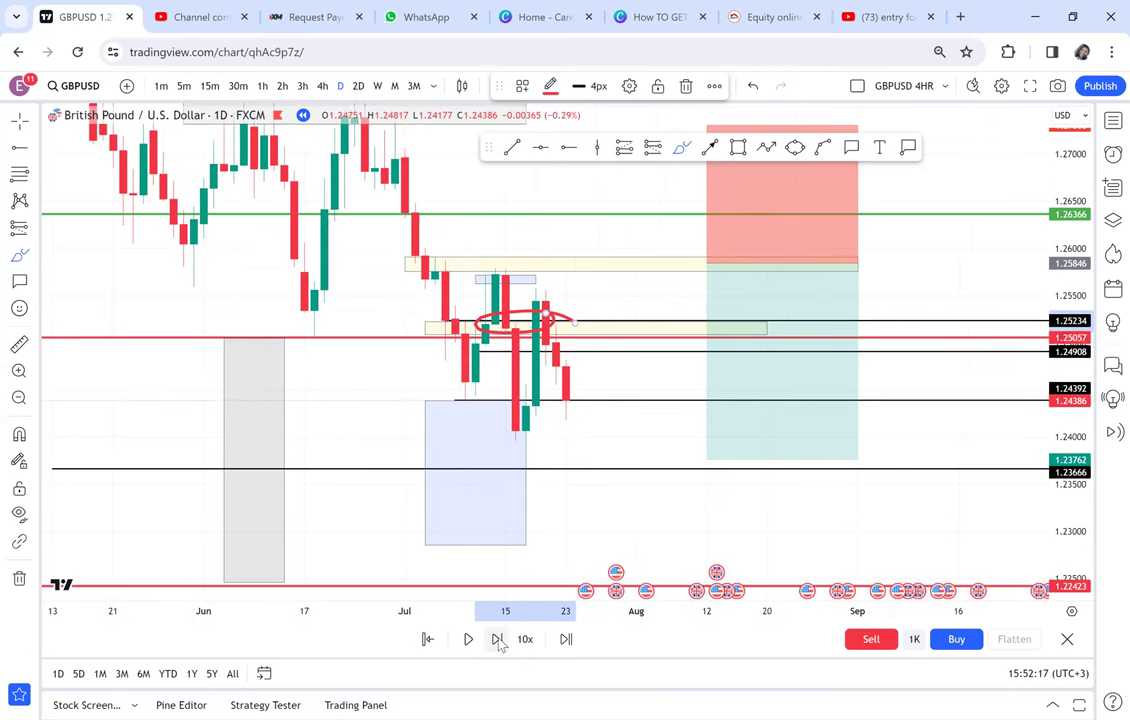
{"action": "left_click", "coordinate": [498, 639]}
{"action": "left_click", "coordinate": [498, 641]}
{"action": "left_click", "coordinate": [498, 641]}
{"action": "left_click", "coordinate": [498, 641]}
{"action": "left_click", "coordinate": [498, 641]}
{"action": "left_click", "coordinate": [498, 641]}
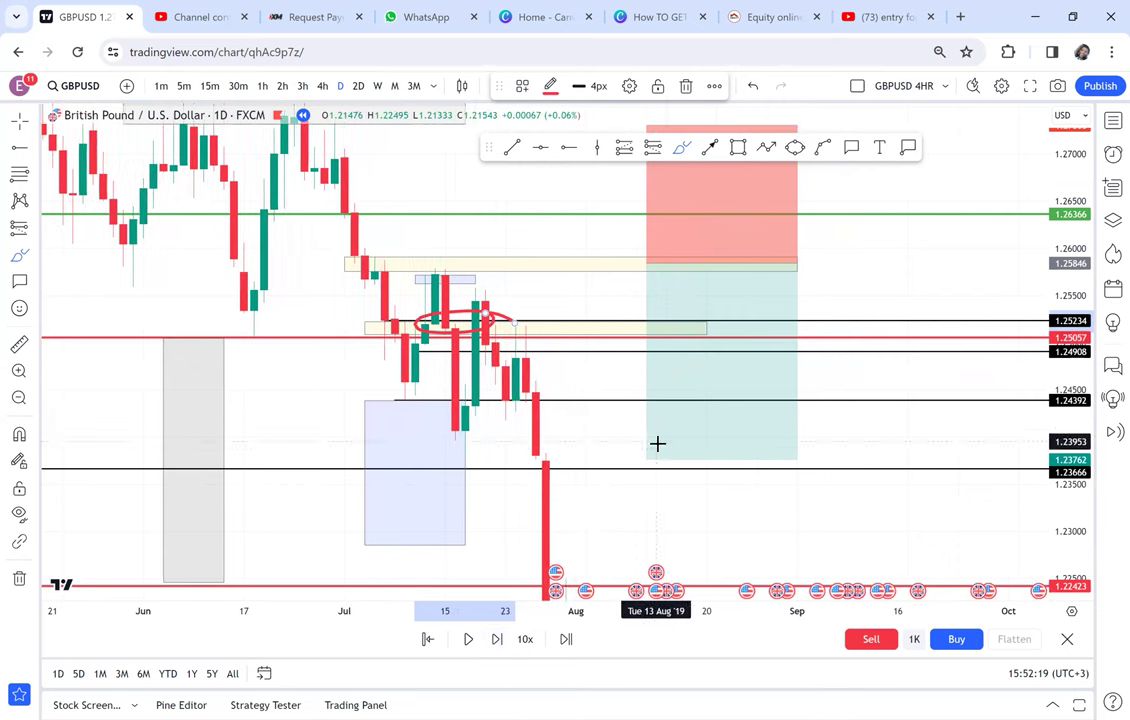
Sketch a rising brush stroke over the short position and delete it, and place a horizontal ray at 1.23969.
{"action": "left_click_drag", "start_coordinate": [646, 504], "coordinate": [669, 417]}
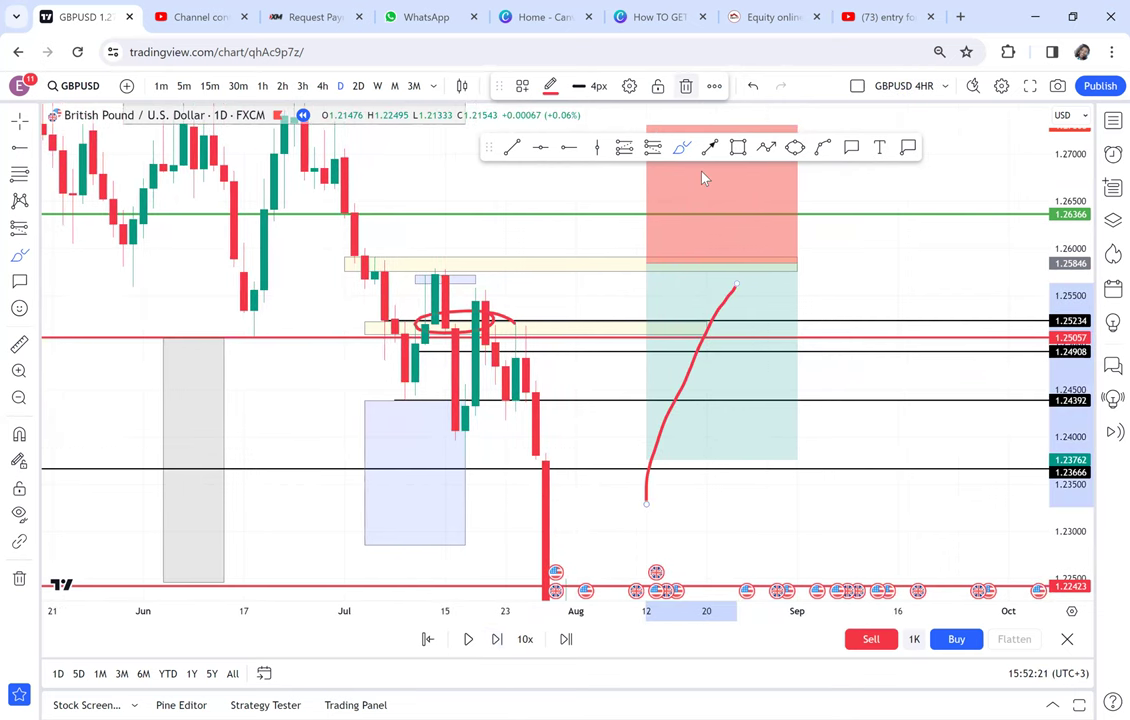
{"action": "key", "text": "Delete"}
{"action": "left_click", "coordinate": [568, 147]}
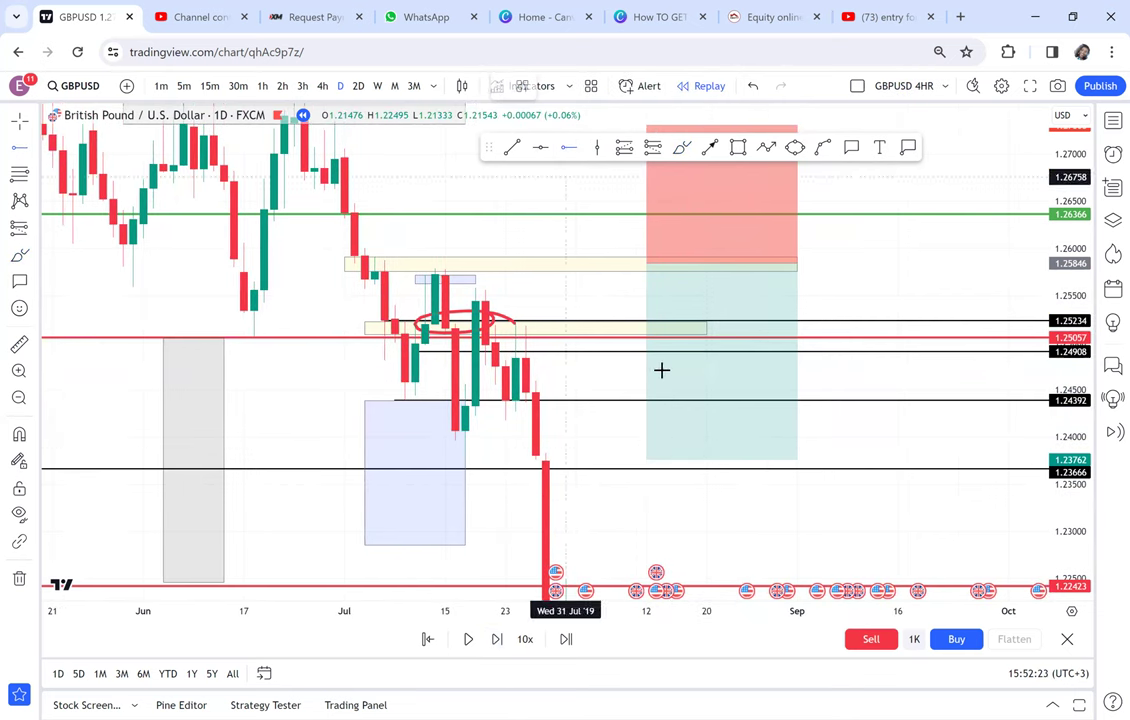
{"action": "left_click", "coordinate": [859, 435]}
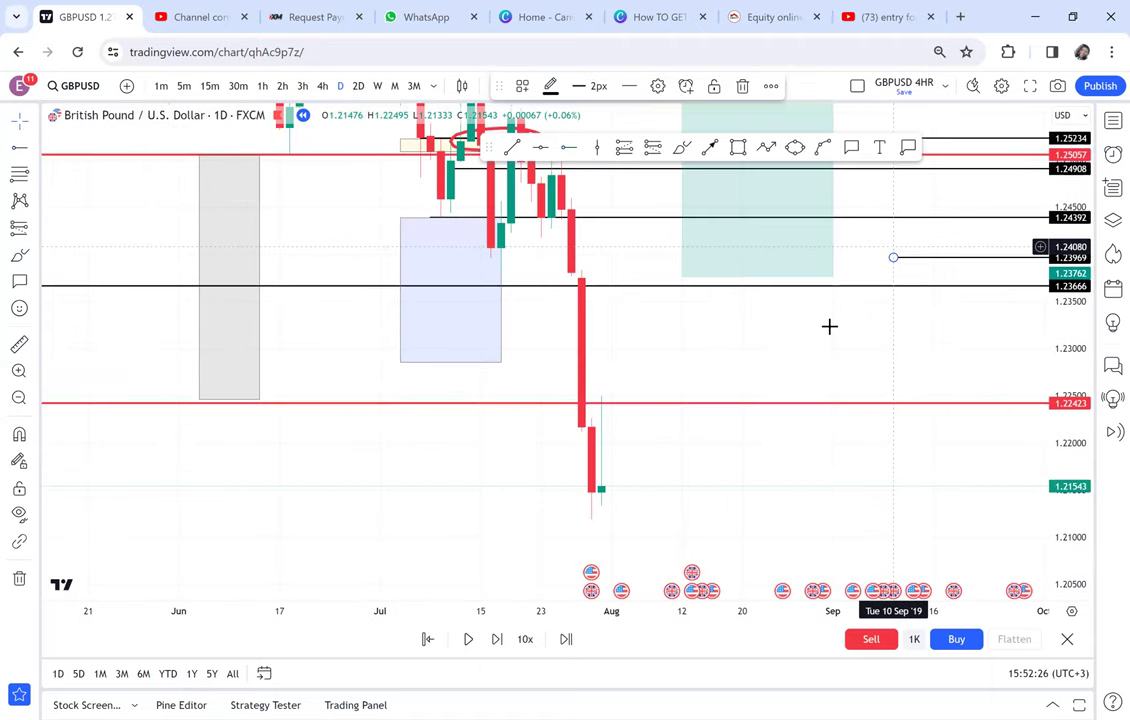
Remove all drawings from the chart.
{"action": "scroll", "coordinate": [829, 383], "scroll_direction": "down", "scroll_amount": 2}
{"action": "left_click_drag", "start_coordinate": [808, 384], "coordinate": [811, 501]}
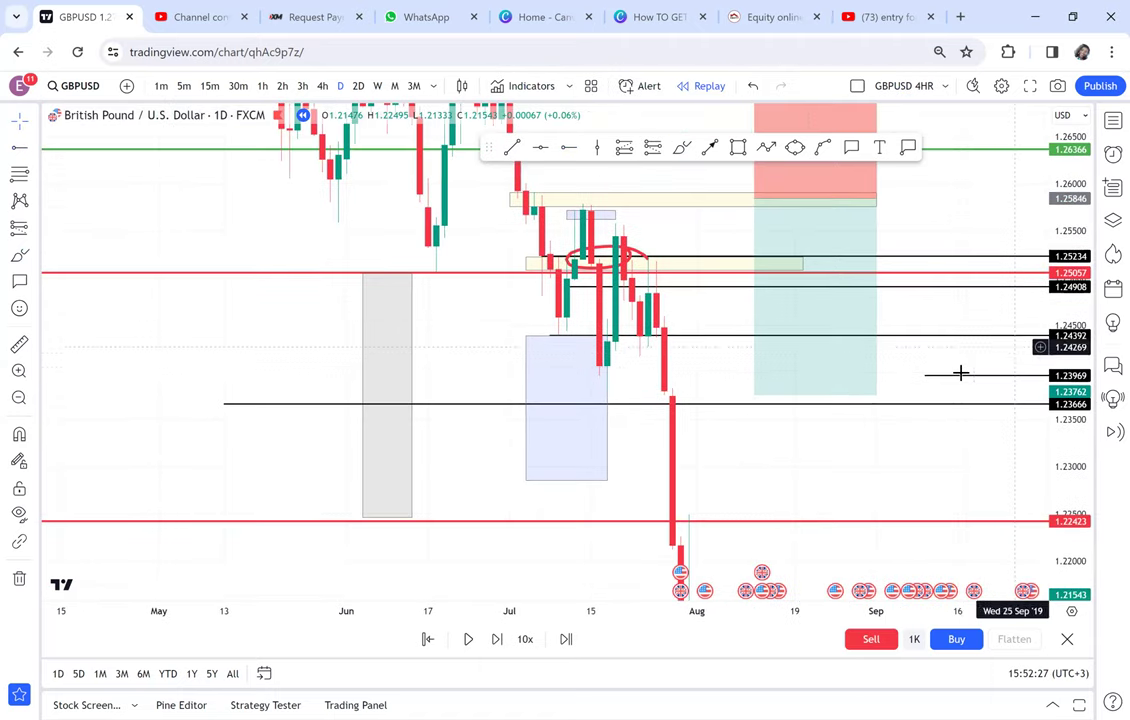
{"action": "left_click_drag", "start_coordinate": [455, 359], "coordinate": [407, 409]}
{"action": "left_click", "coordinate": [20, 579]}
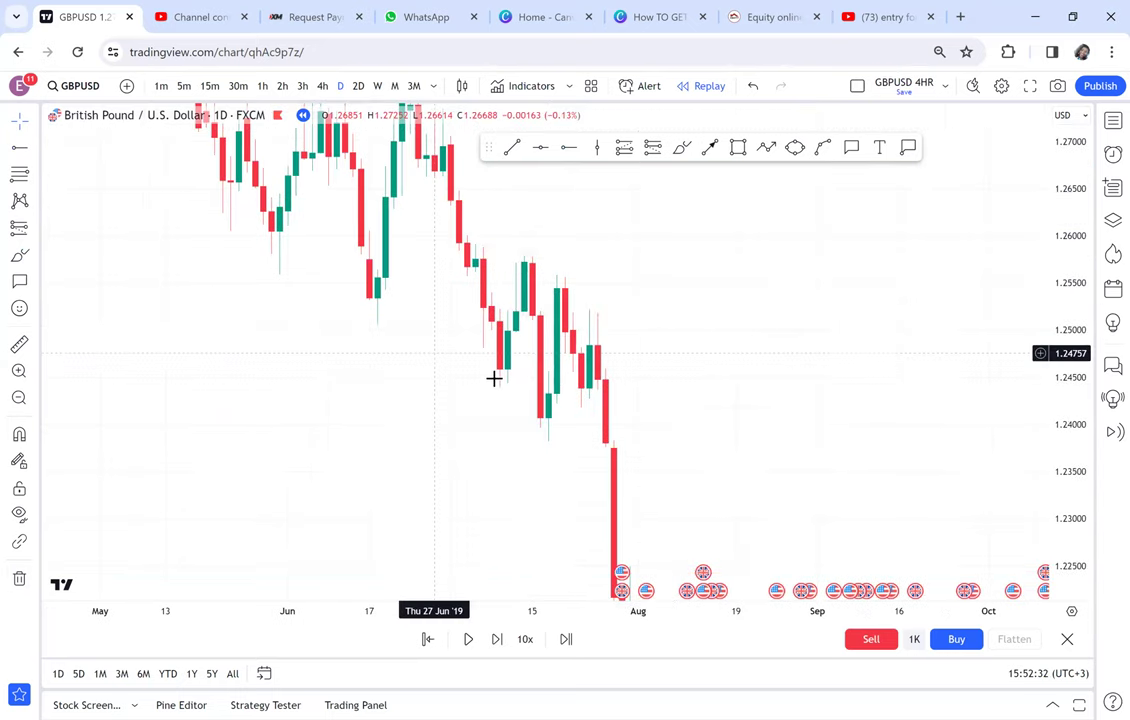
Draw a rectangle over the highs starting 24 May 2019 at 1.27894, and place a horizontal line at 1.25059 on the June low.
{"action": "left_click_drag", "start_coordinate": [494, 378], "coordinate": [556, 471]}
{"action": "left_click_drag", "start_coordinate": [1065, 195], "coordinate": [1066, 311]}
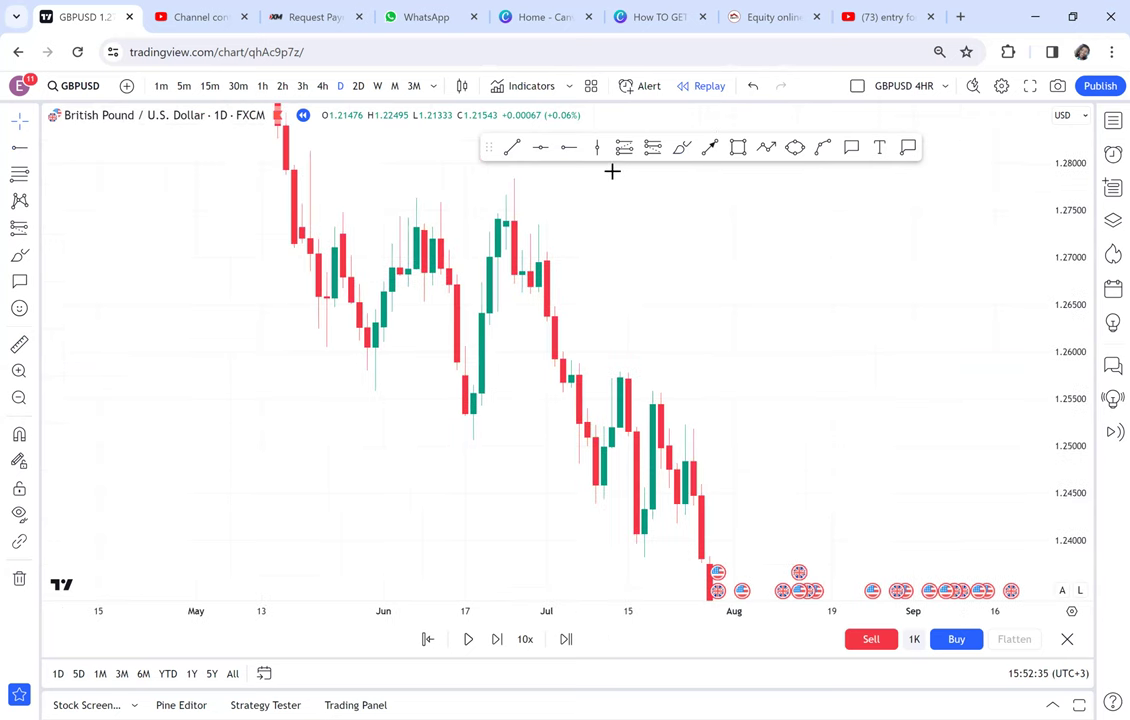
{"action": "left_click", "coordinate": [743, 152]}
{"action": "left_click", "coordinate": [334, 213]}
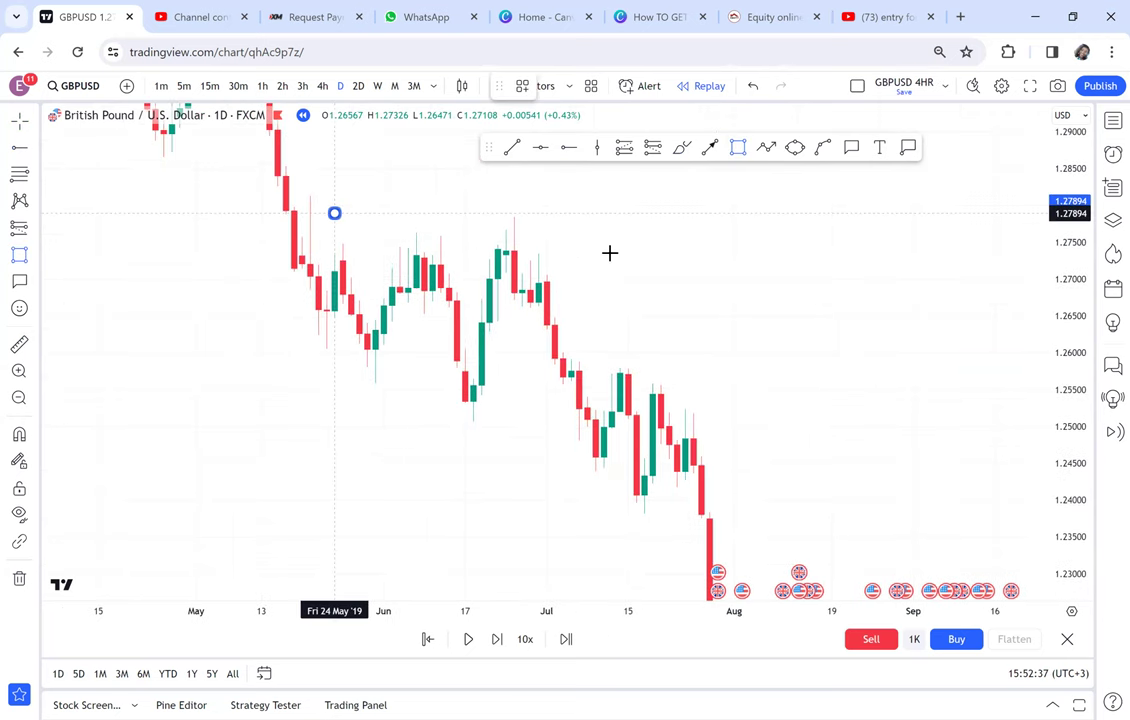
{"action": "left_click", "coordinate": [611, 252]}
{"action": "left_click", "coordinate": [540, 149]}
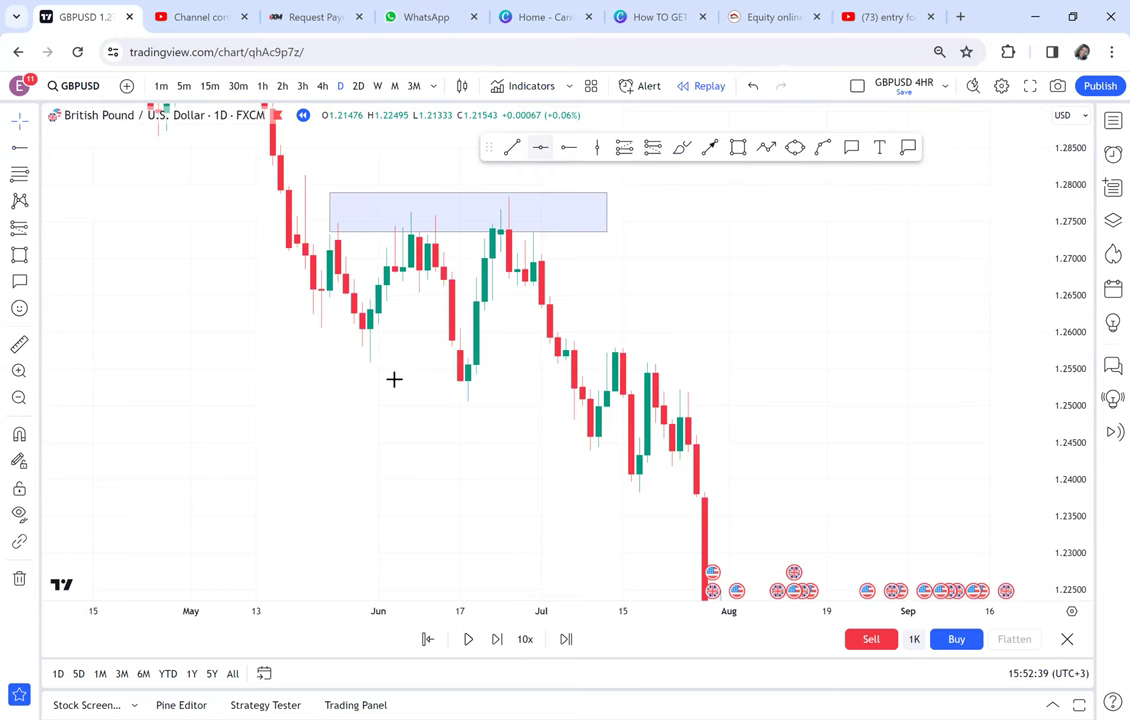
{"action": "left_click", "coordinate": [431, 394]}
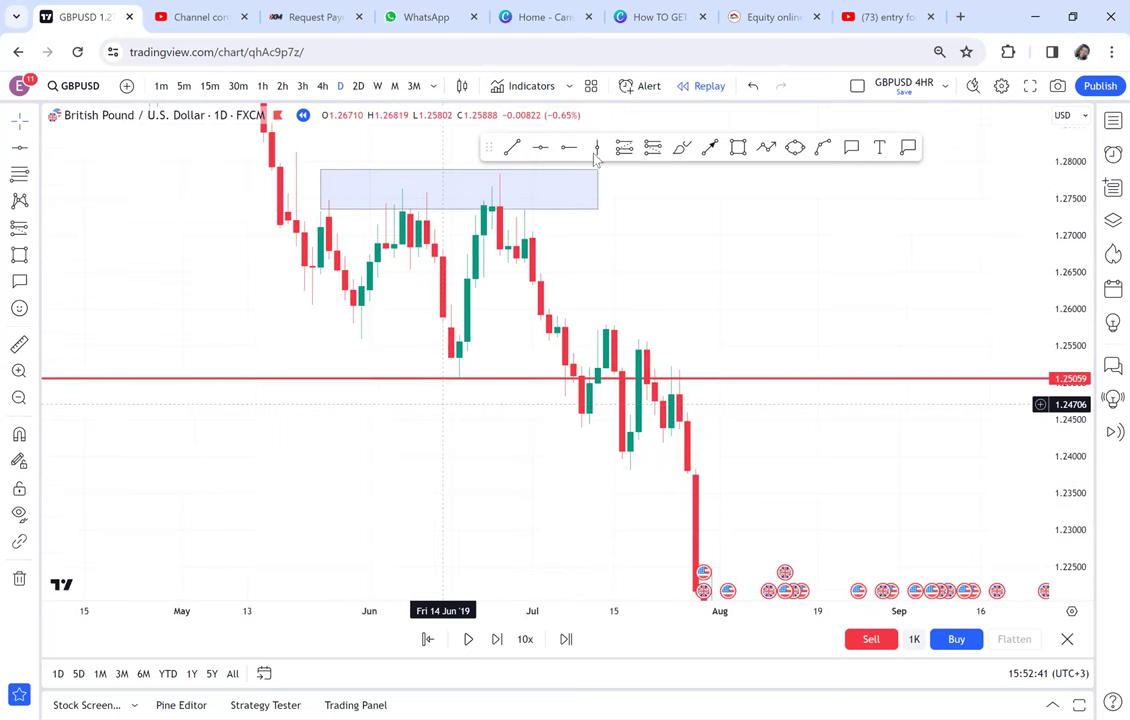
Circle the first early-July 2019 swing low below the 1.25059 line with the brush, removing the stray stroke.
{"action": "left_click", "coordinate": [683, 147]}
{"action": "mouse_move", "coordinate": [563, 398]}
{"action": "left_mouse_down"}
{"action": "mouse_move", "coordinate": [583, 426]}
{"action": "mouse_move", "coordinate": [35, 703]}
{"action": "left_mouse_up"}
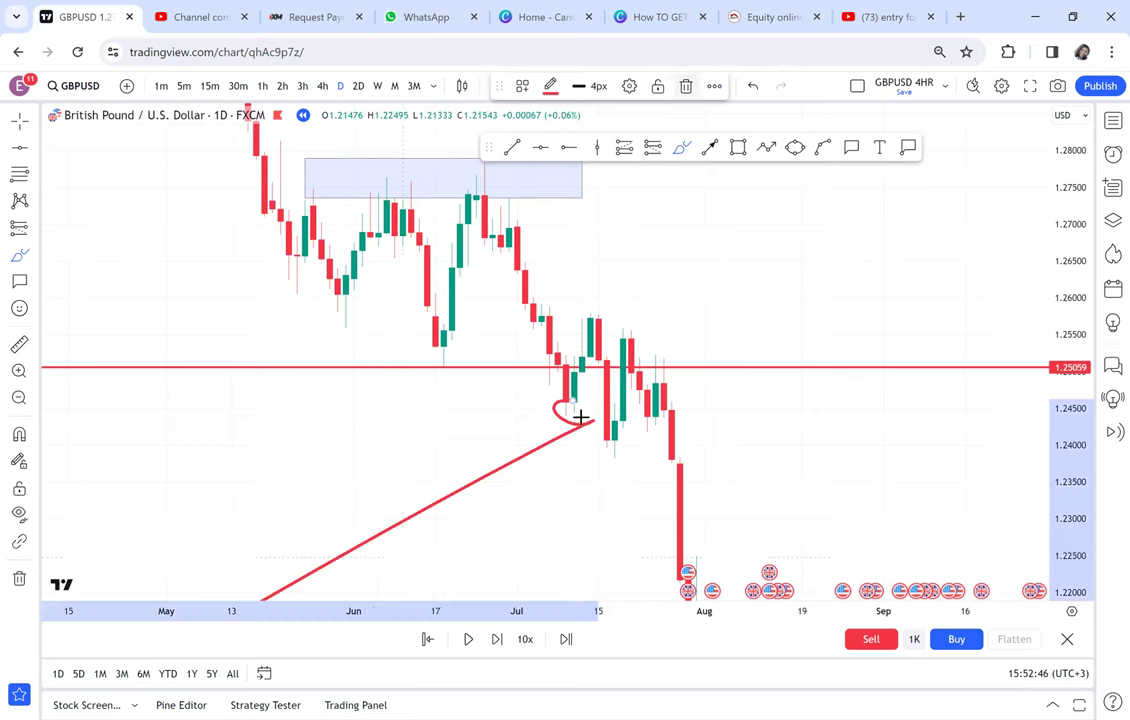
{"action": "key", "text": "Delete"}
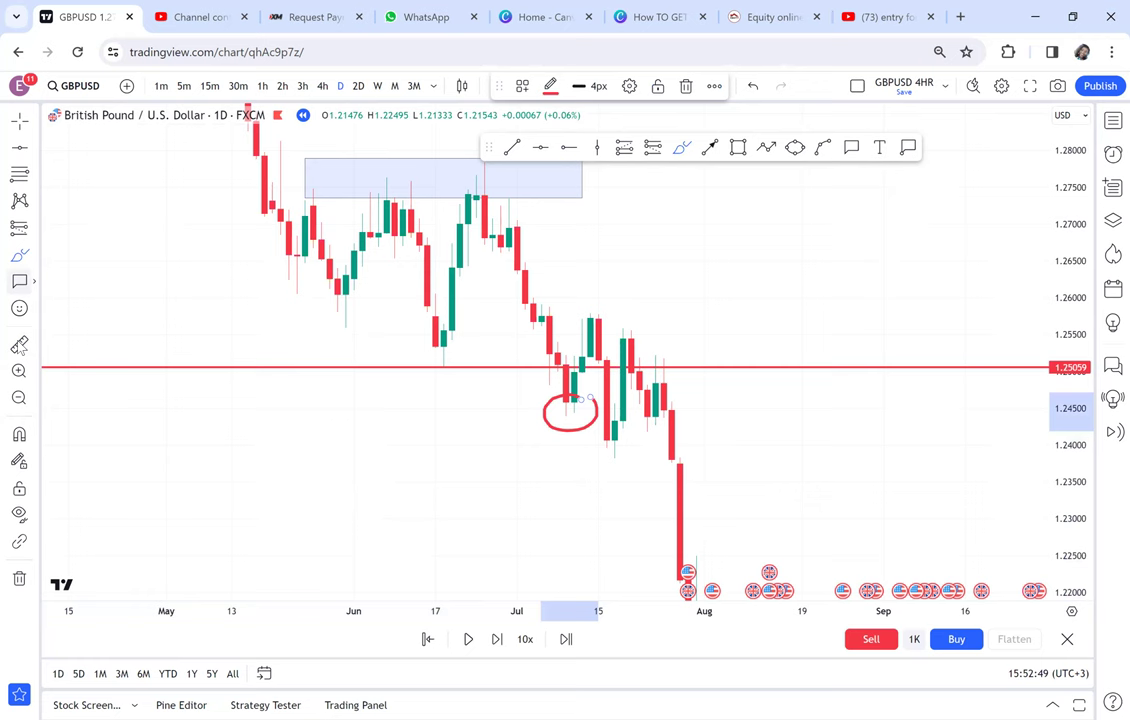
Measure the price rise from 1.24504 at the circled low up to 1.25836, and clear the measurement.
{"action": "left_click", "coordinate": [19, 345]}
{"action": "left_click", "coordinate": [582, 408]}
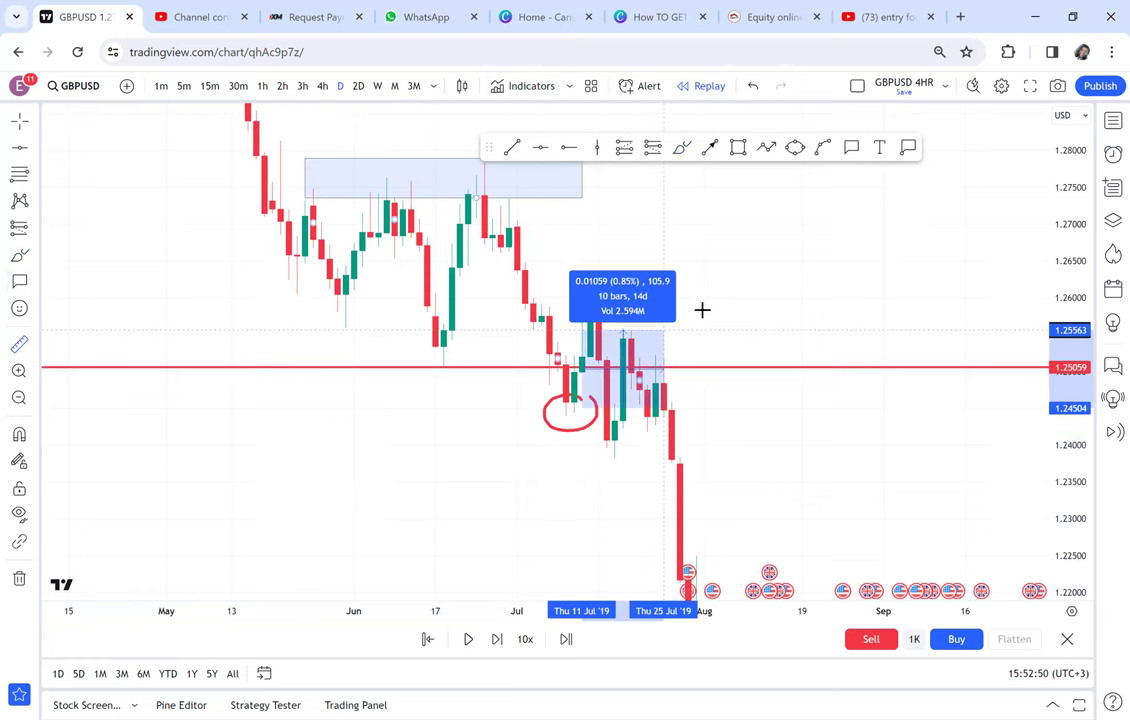
{"action": "left_click", "coordinate": [704, 310]}
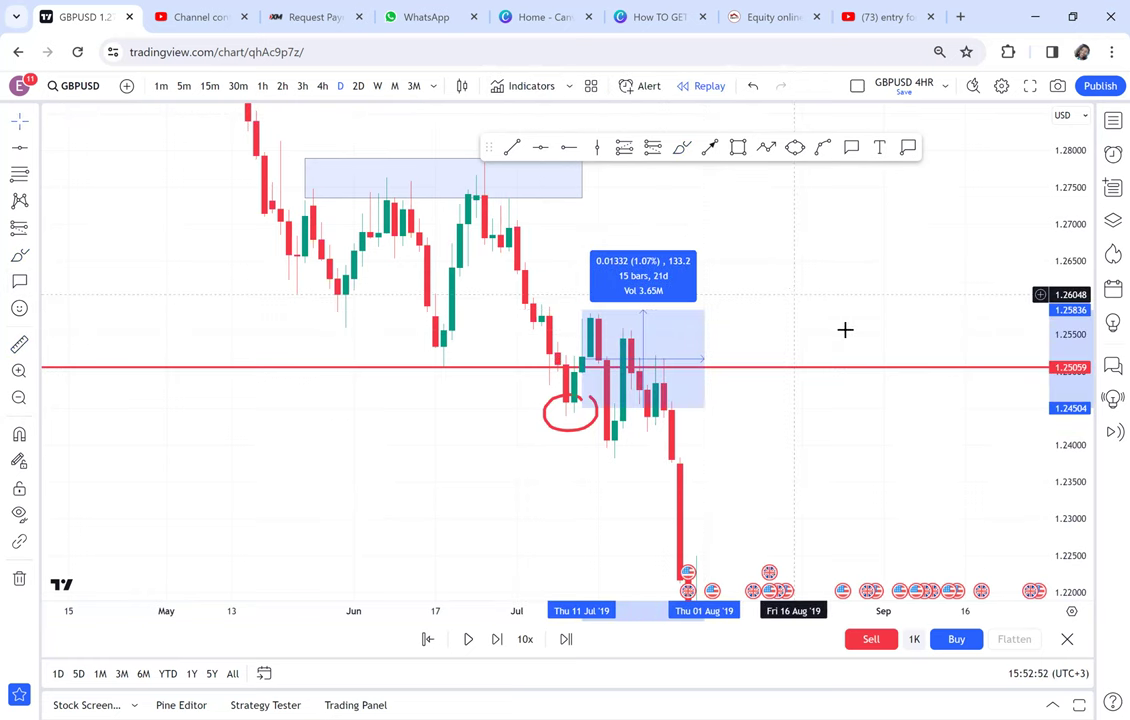
{"action": "left_click_drag", "start_coordinate": [848, 320], "coordinate": [829, 247]}
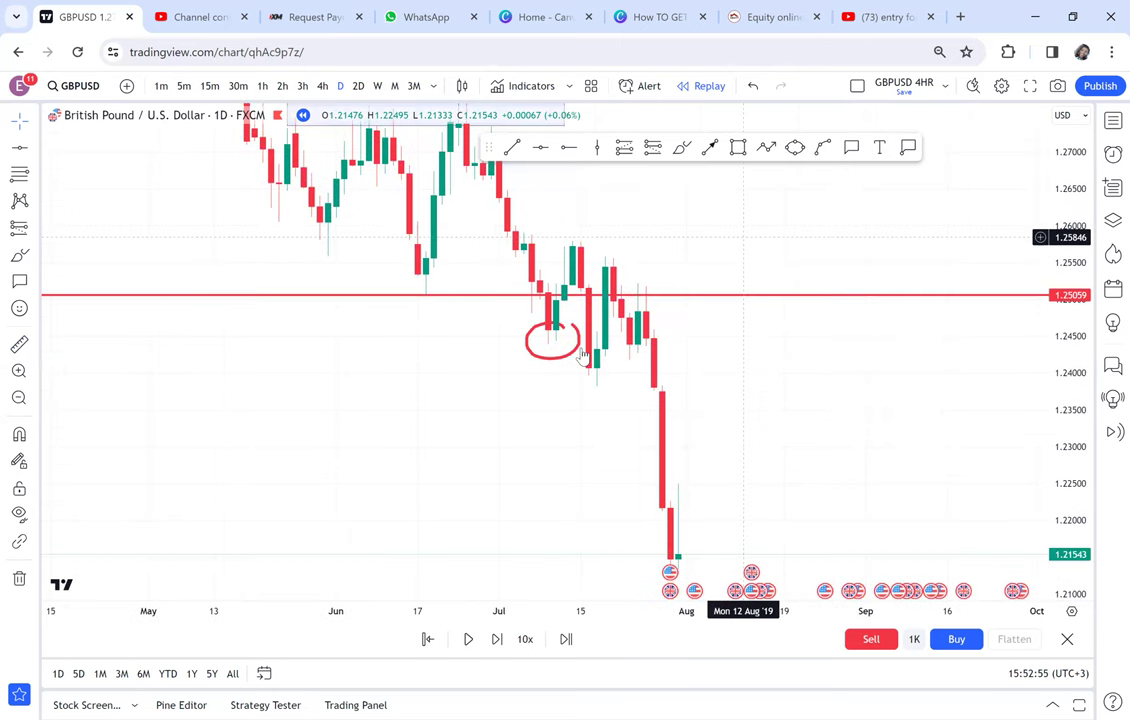
Mark the circled low's level and the next lower low with brush strokes, and measure the rise from 1.23878 to 1.25573.
{"action": "mouse_move", "coordinate": [499, 341]}
{"action": "left_mouse_down"}
{"action": "mouse_move", "coordinate": [652, 342]}
{"action": "mouse_move", "coordinate": [575, 361]}
{"action": "mouse_move", "coordinate": [598, 363]}
{"action": "left_mouse_up"}
{"action": "left_click", "coordinate": [19, 344]}
{"action": "left_click", "coordinate": [572, 382]}
{"action": "left_click", "coordinate": [742, 258]}
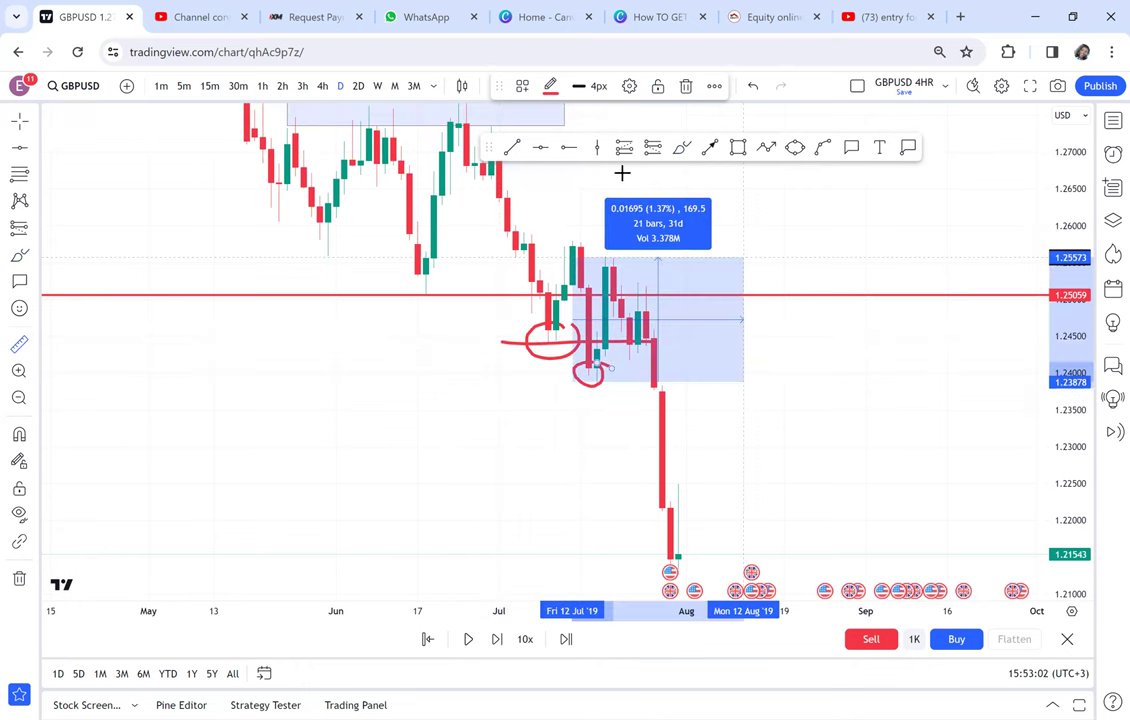
{"action": "left_click", "coordinate": [683, 148]}
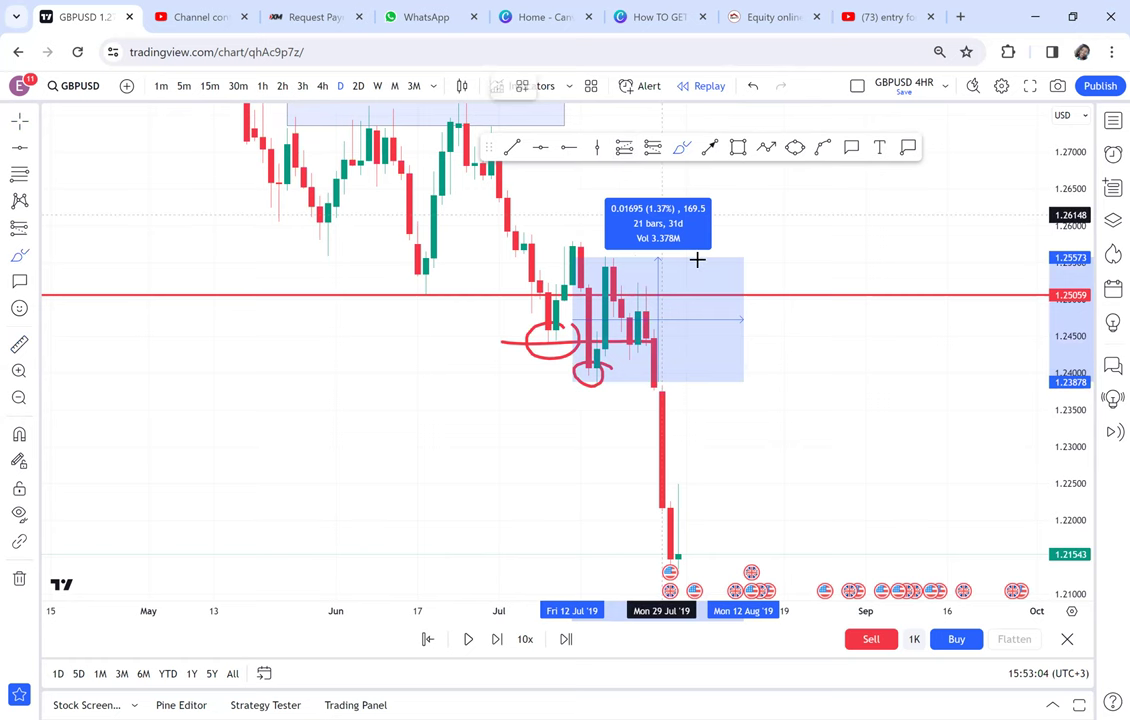
{"action": "left_click", "coordinate": [792, 265]}
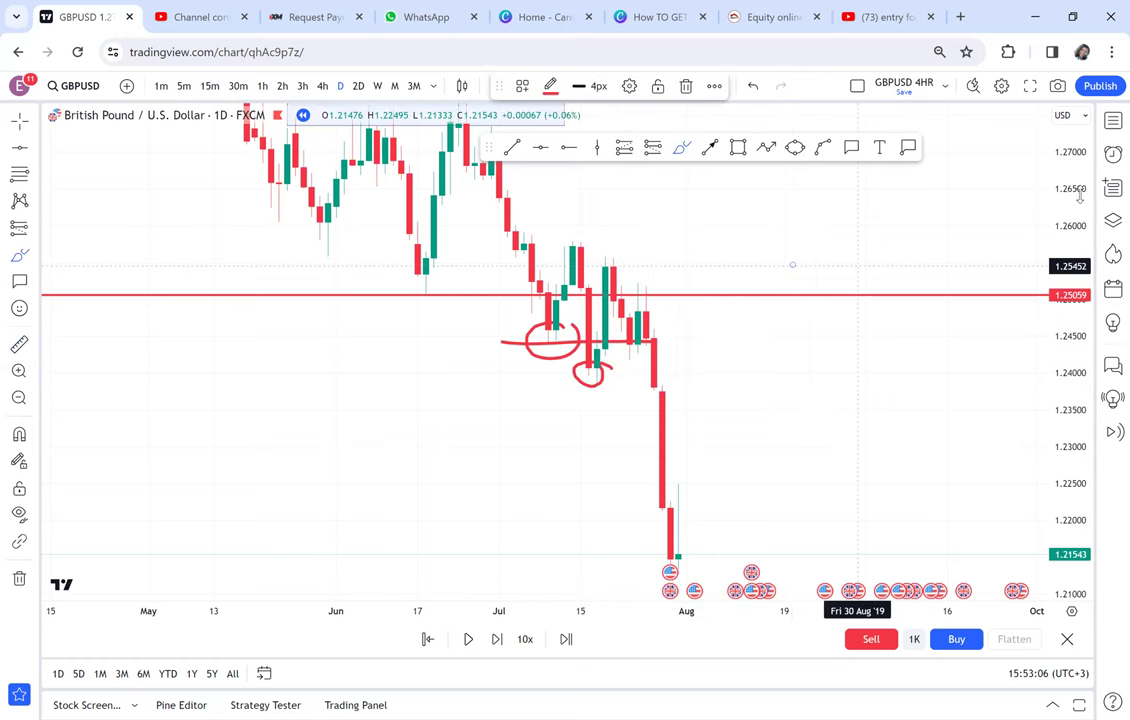
Draw a rectangle from 1.27739 to 1.25096 over 5 to 26 June 2019, and move it down to span 1.25003 to 1.22360.
{"action": "scroll", "coordinate": [857, 265], "scroll_direction": "down", "scroll_amount": 2}
{"action": "left_click_drag", "start_coordinate": [1068, 216], "coordinate": [1053, 375]}
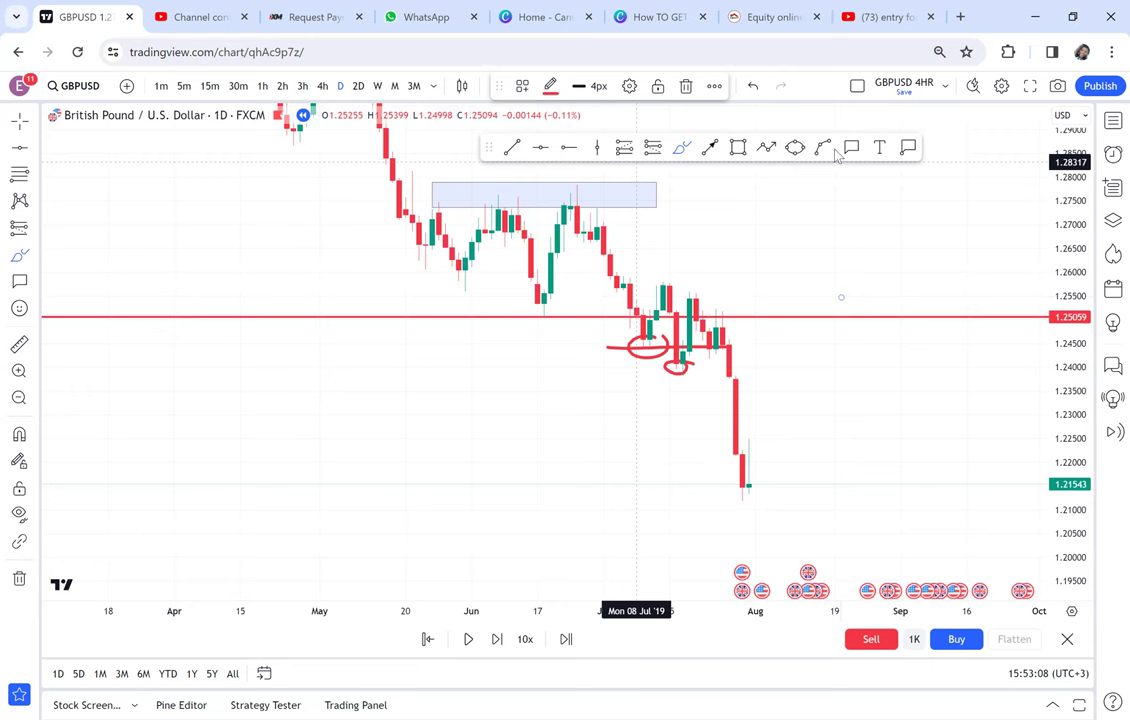
{"action": "left_click", "coordinate": [738, 147]}
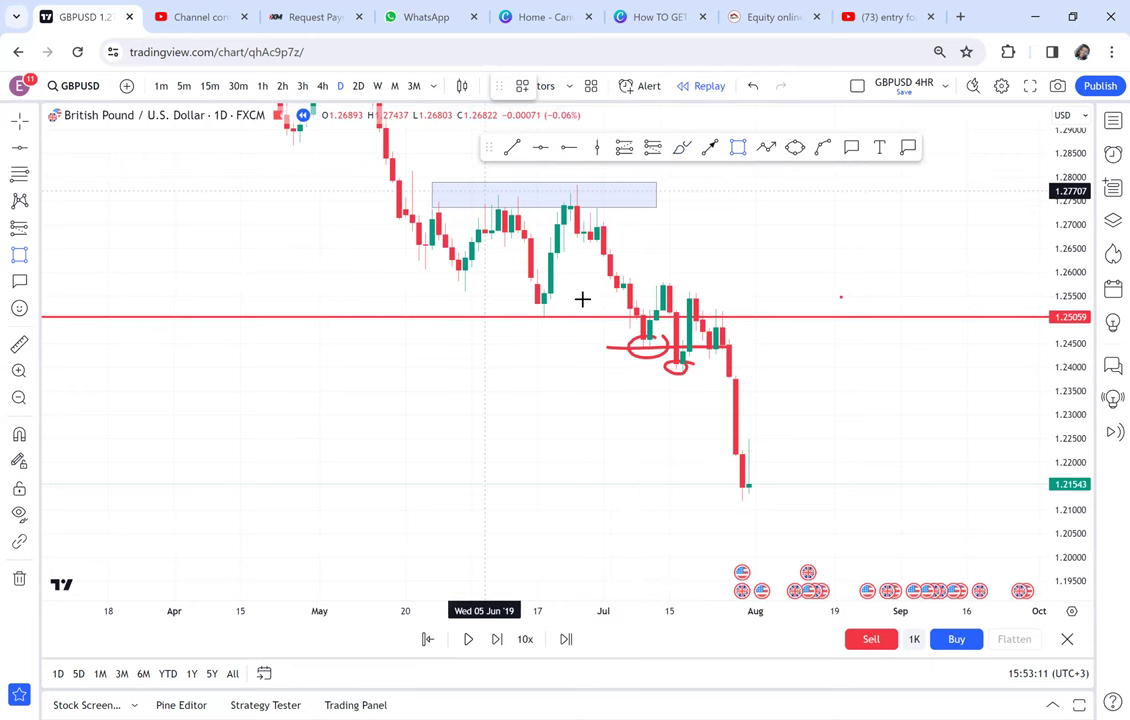
{"action": "left_click_drag", "start_coordinate": [583, 315], "coordinate": [485, 190]}
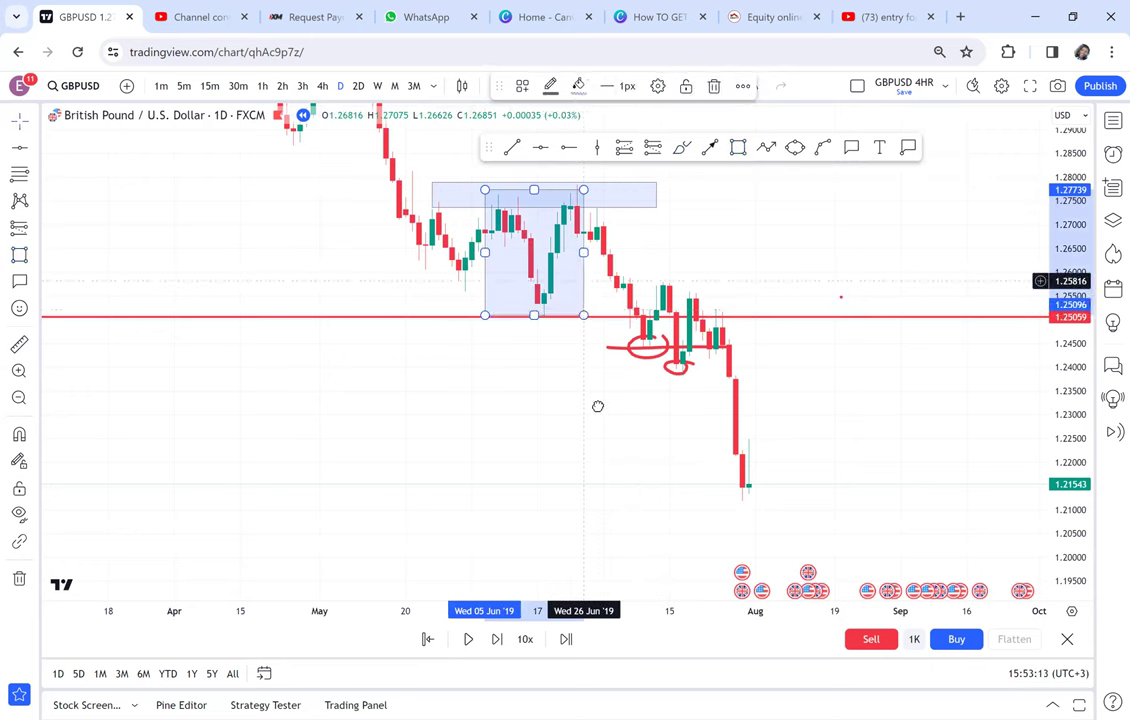
{"action": "left_click_drag", "start_coordinate": [580, 282], "coordinate": [600, 412]}
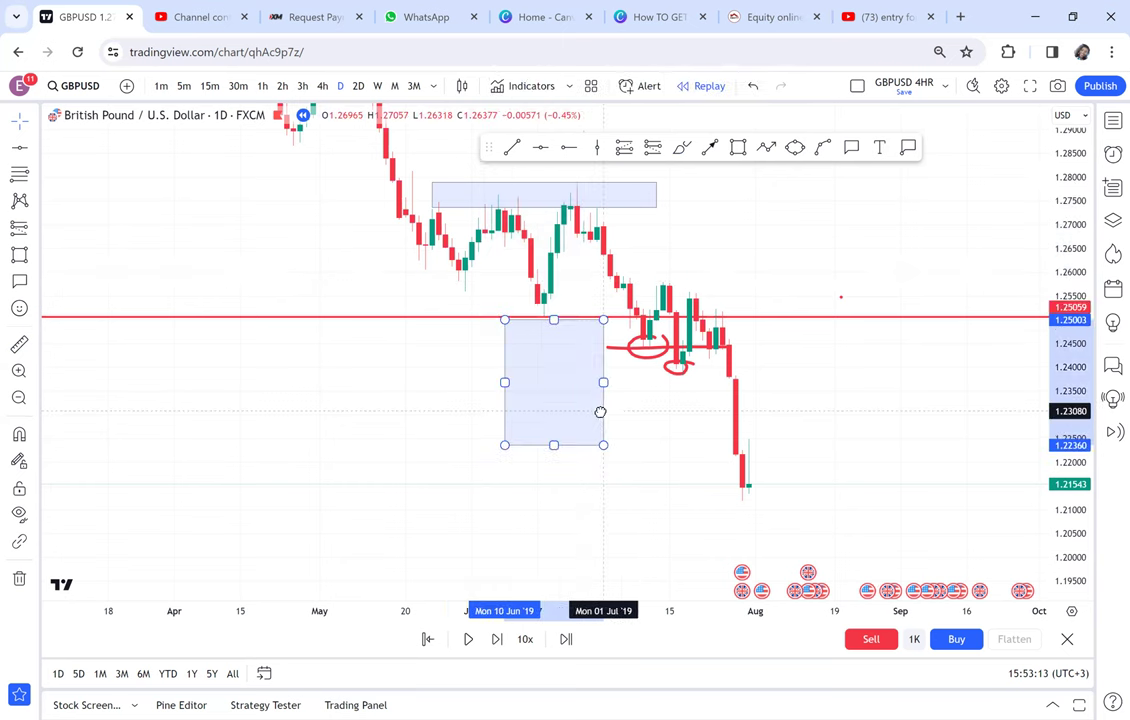
Place a horizontal line at 1.22345 along the lower edge of the projected rectangle.
{"action": "left_click", "coordinate": [542, 149]}
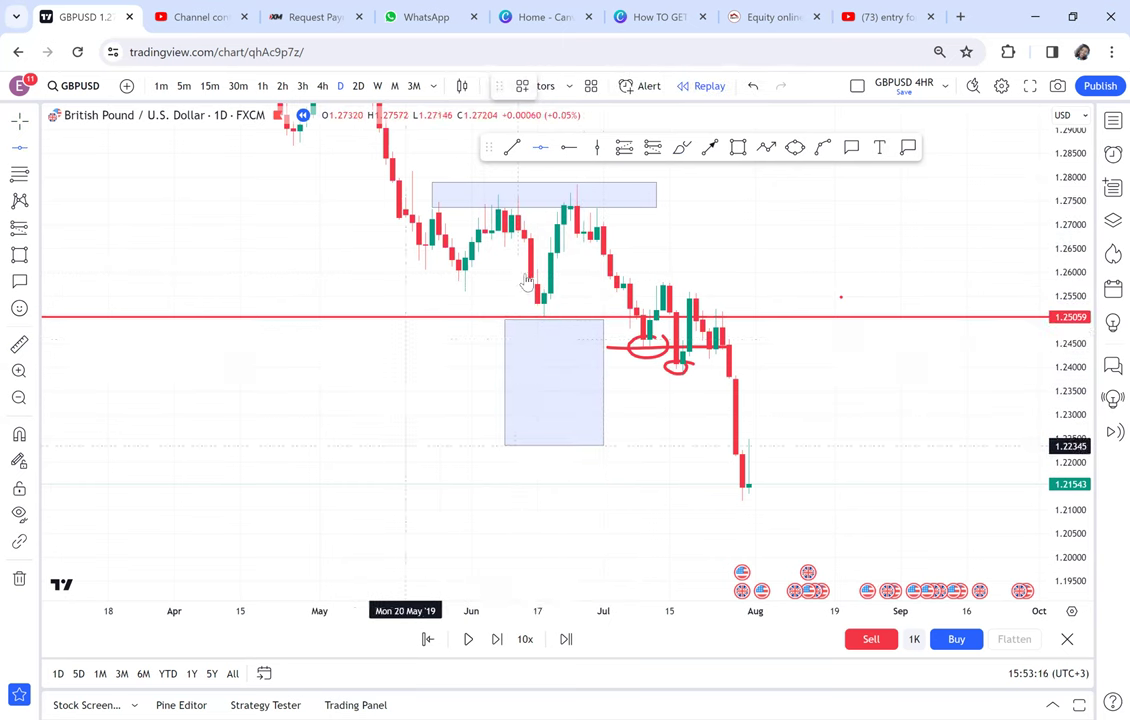
{"action": "left_click", "coordinate": [545, 445]}
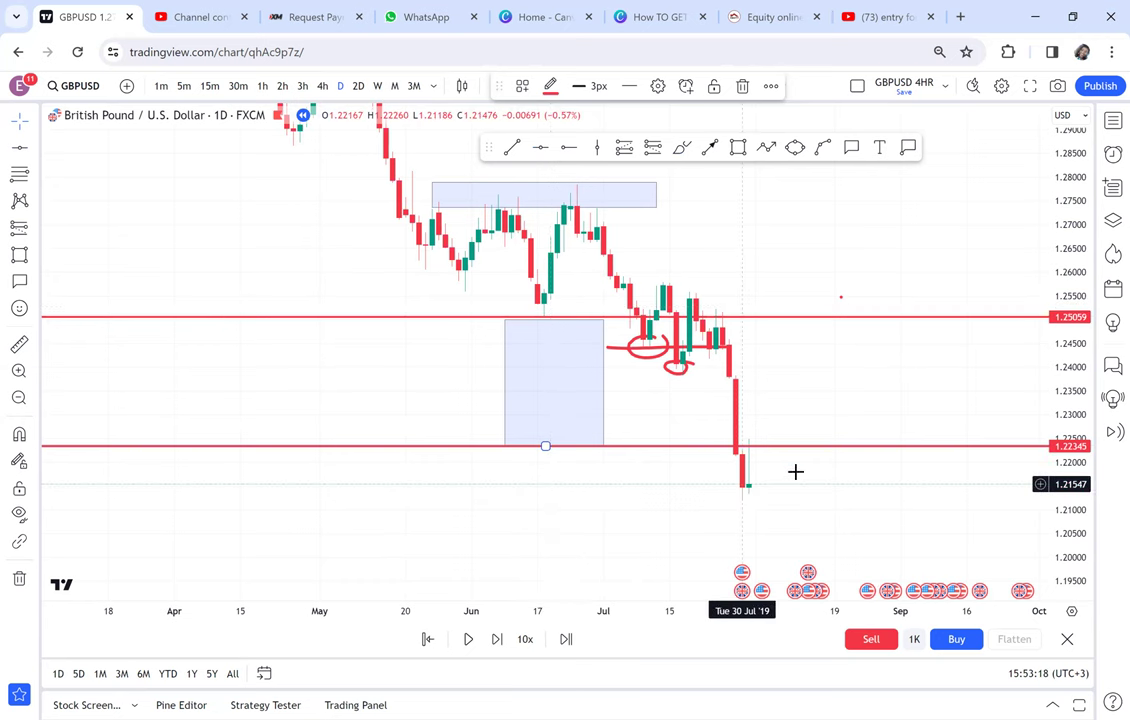
Extend the projected June rectangle's upper edge to 1.25051, just under the 1.25059 line.
{"action": "scroll", "coordinate": [812, 408], "scroll_direction": "down", "scroll_amount": 2}
{"action": "left_click_drag", "start_coordinate": [812, 408], "coordinate": [702, 407]}
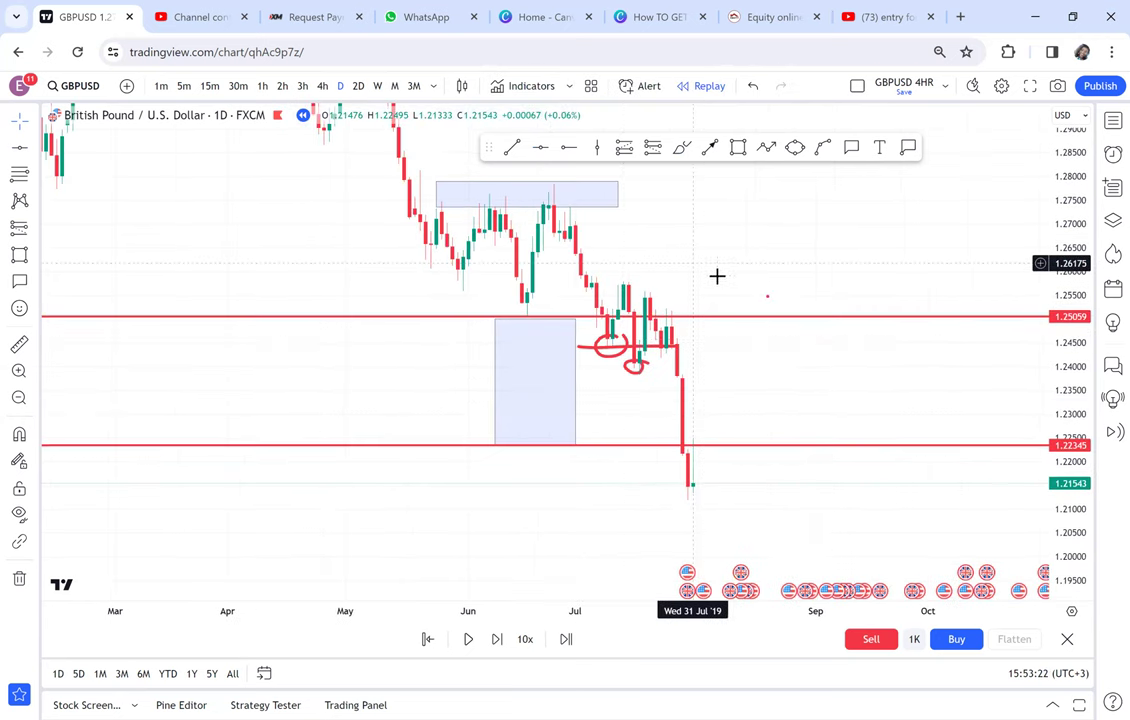
{"action": "scroll", "coordinate": [716, 275], "scroll_direction": "up", "scroll_amount": 1}
{"action": "left_click_drag", "start_coordinate": [1066, 394], "coordinate": [1028, 219]}
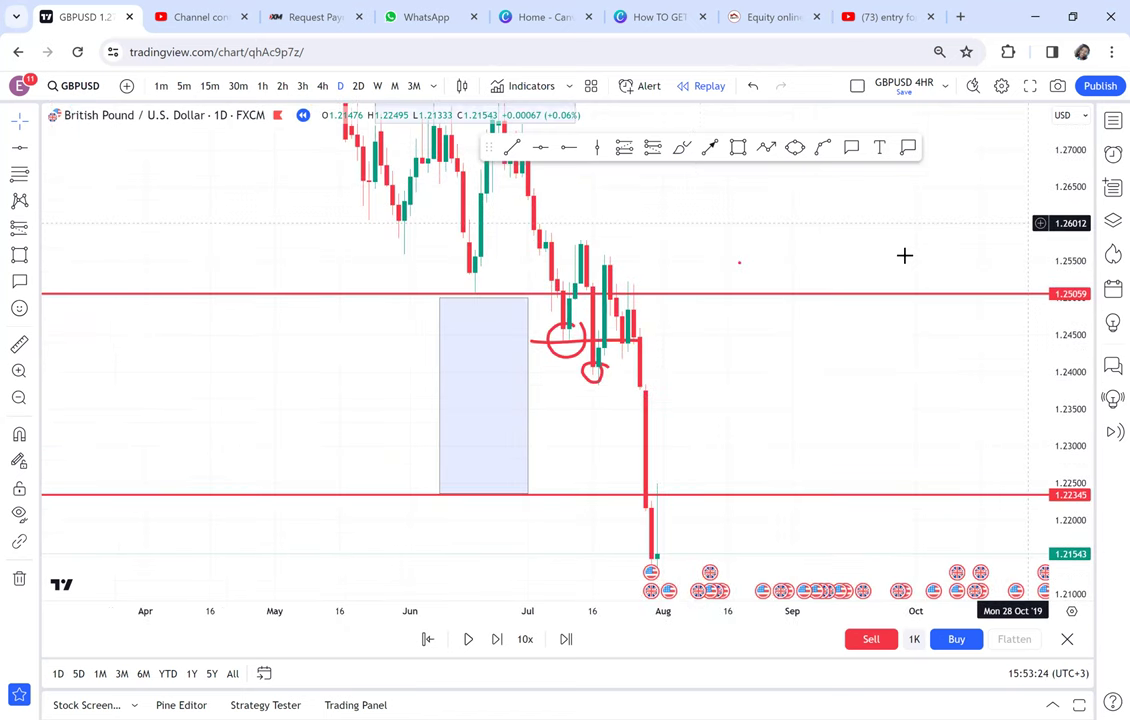
{"action": "scroll", "coordinate": [765, 377], "scroll_direction": "up", "scroll_amount": 1}
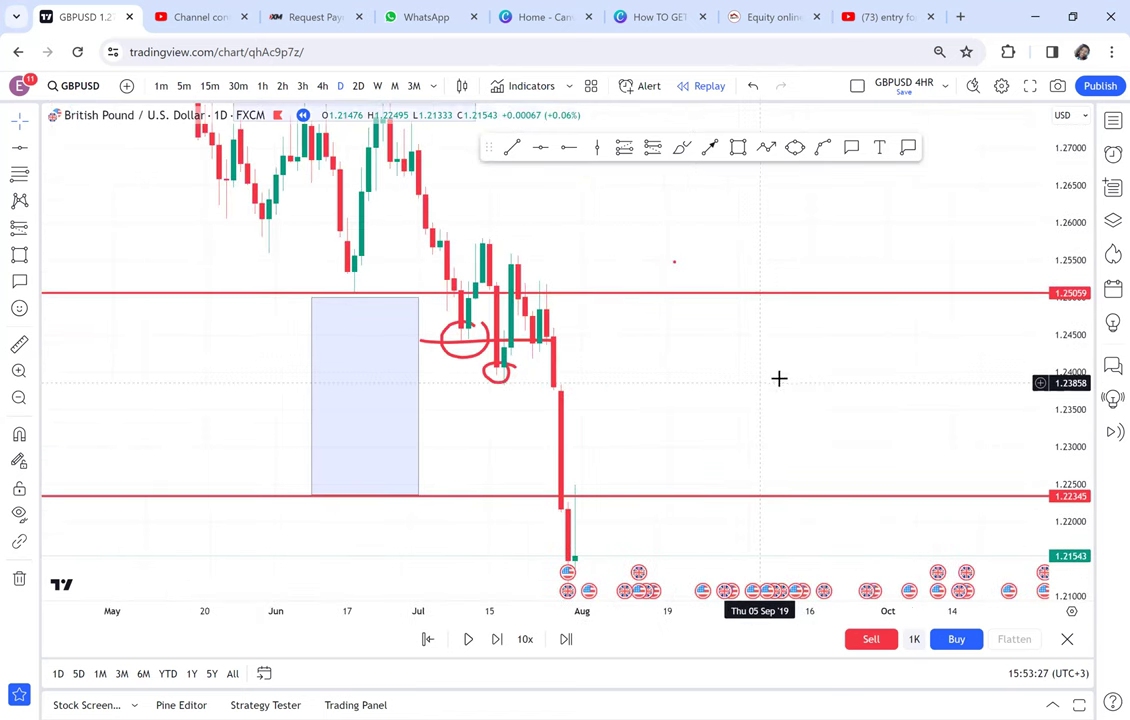
{"action": "scroll", "coordinate": [522, 308], "scroll_direction": "down", "scroll_amount": 1}
{"action": "left_click", "coordinate": [494, 297]}
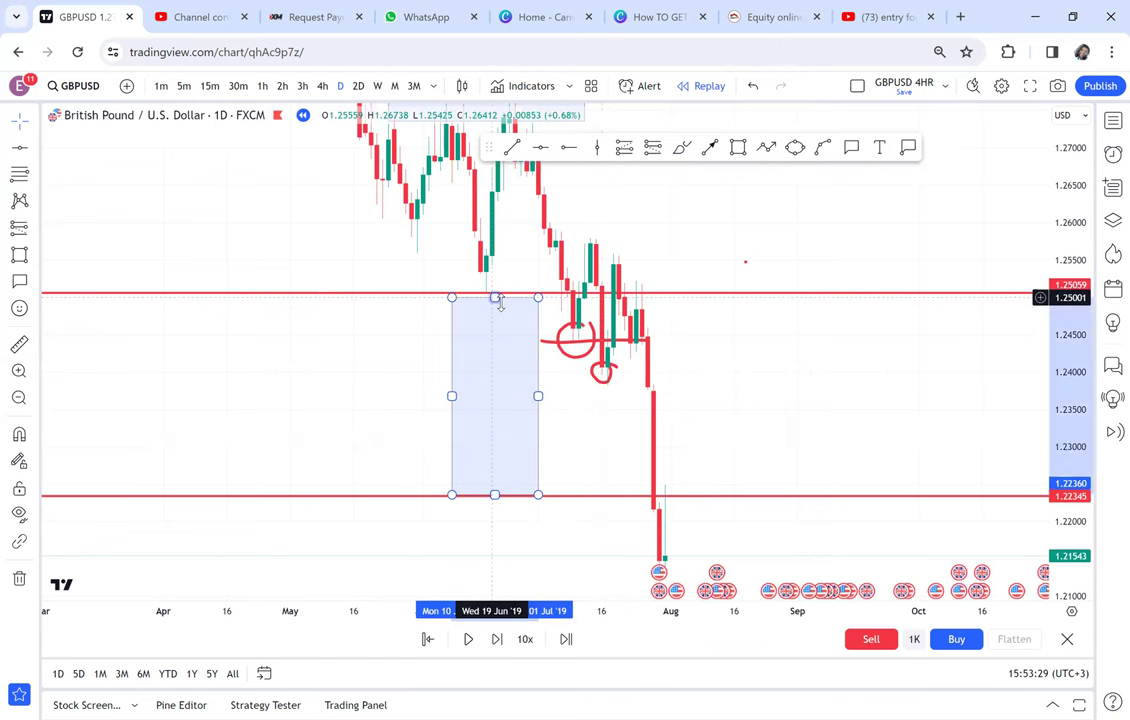
{"action": "left_click_drag", "start_coordinate": [500, 300], "coordinate": [500, 296]}
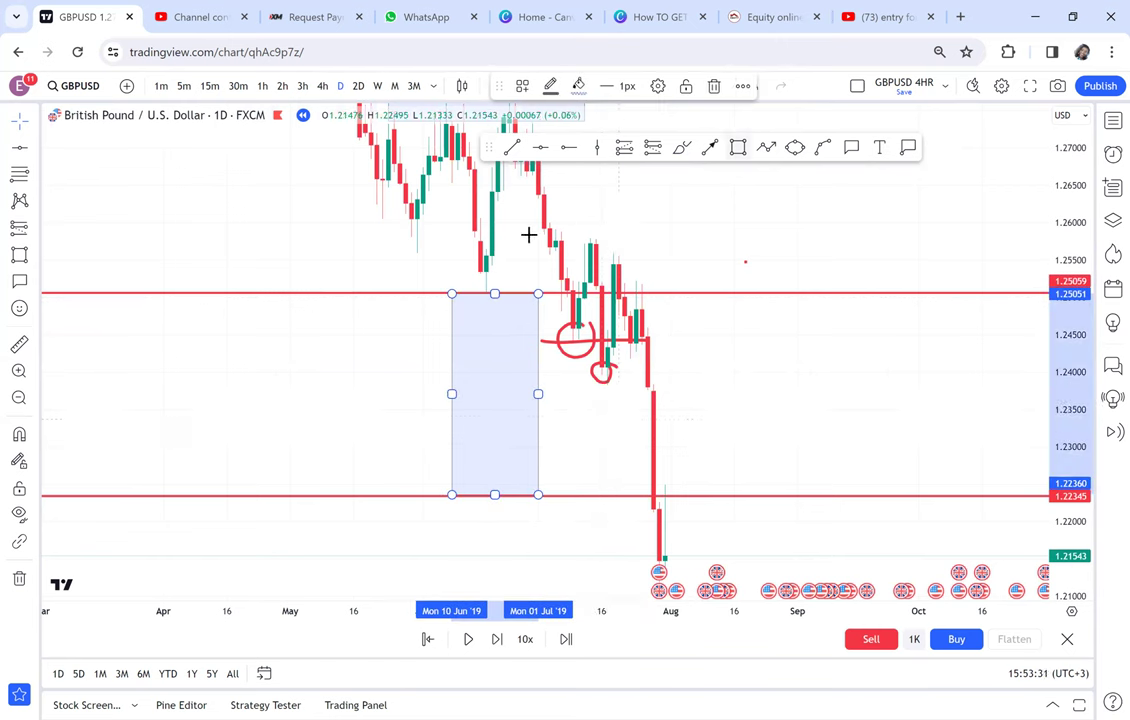
Draw a second projection rectangle from early July to August 2019 below the circled low's brushed level, spanning about 1.24350 to 1.22850.
{"action": "mouse_move", "coordinate": [521, 230]}
{"action": "left_mouse_down"}
{"action": "mouse_move", "coordinate": [694, 311]}
{"action": "mouse_move", "coordinate": [729, 342]}
{"action": "mouse_move", "coordinate": [749, 433]}
{"action": "left_mouse_up"}
{"action": "mouse_move", "coordinate": [848, 456]}
{"action": "left_mouse_down"}
{"action": "mouse_move", "coordinate": [857, 520]}
{"action": "mouse_move", "coordinate": [802, 492]}
{"action": "left_mouse_up"}
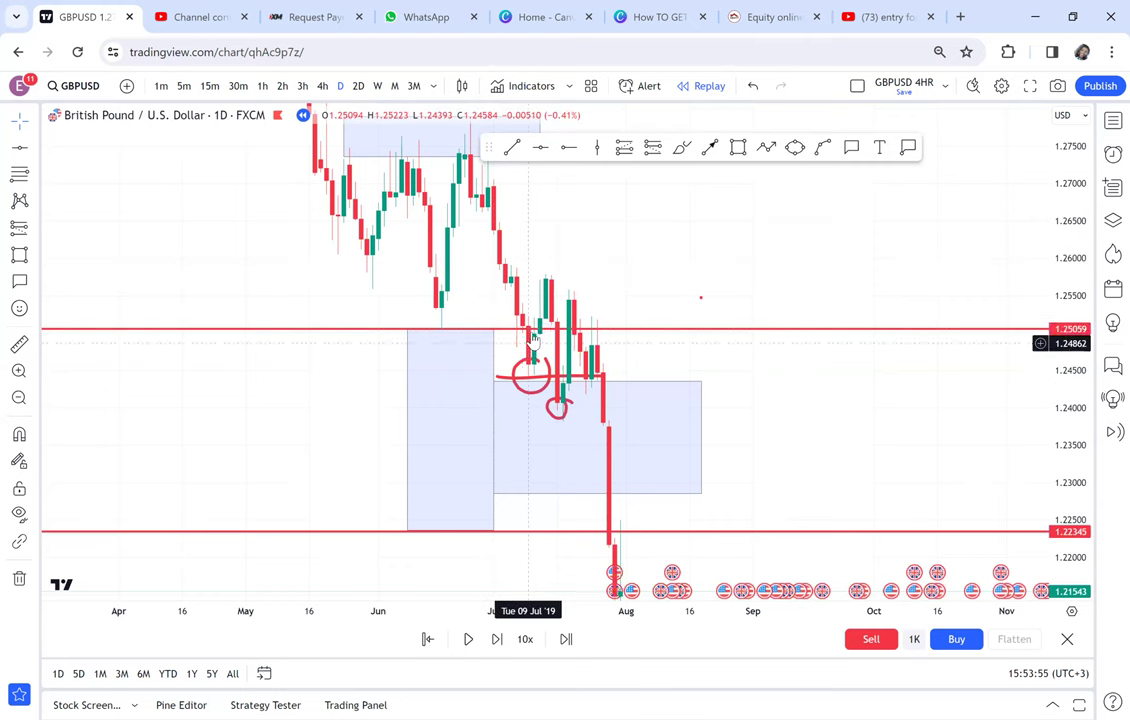
{"action": "left_click", "coordinate": [587, 390]}
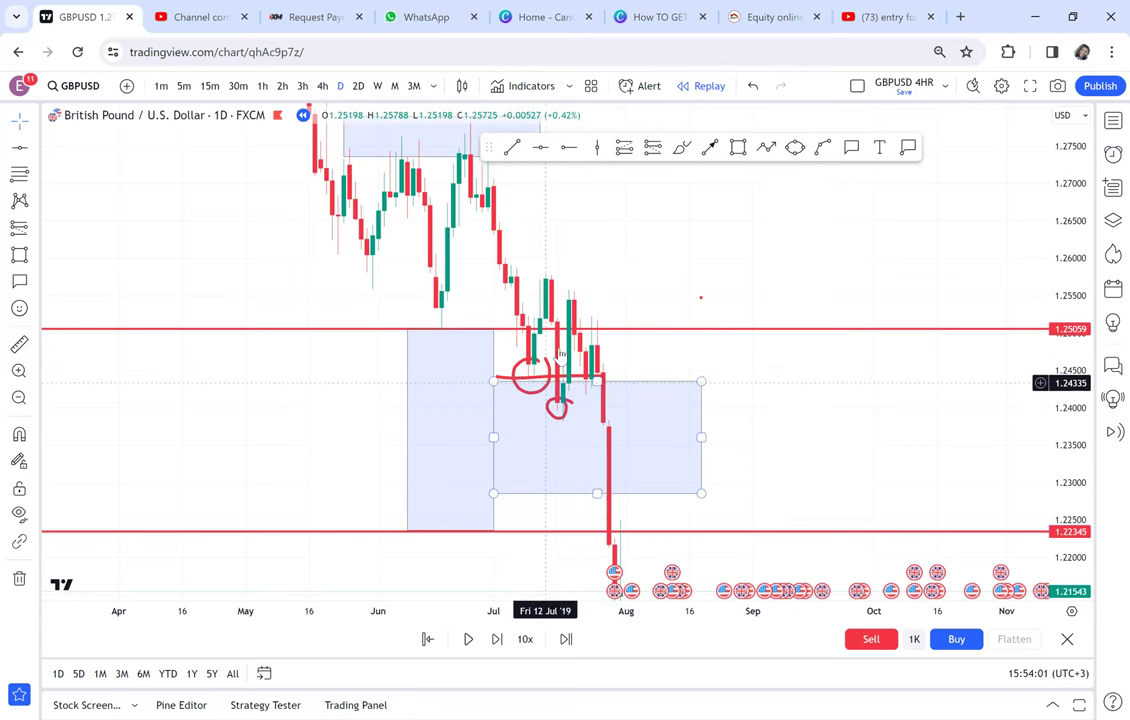
Mark the mid-July high with a thin rectangle from 1.25806 to 1.25727, spanning 9 July to 21 August 2019.
{"action": "left_click", "coordinate": [738, 147]}
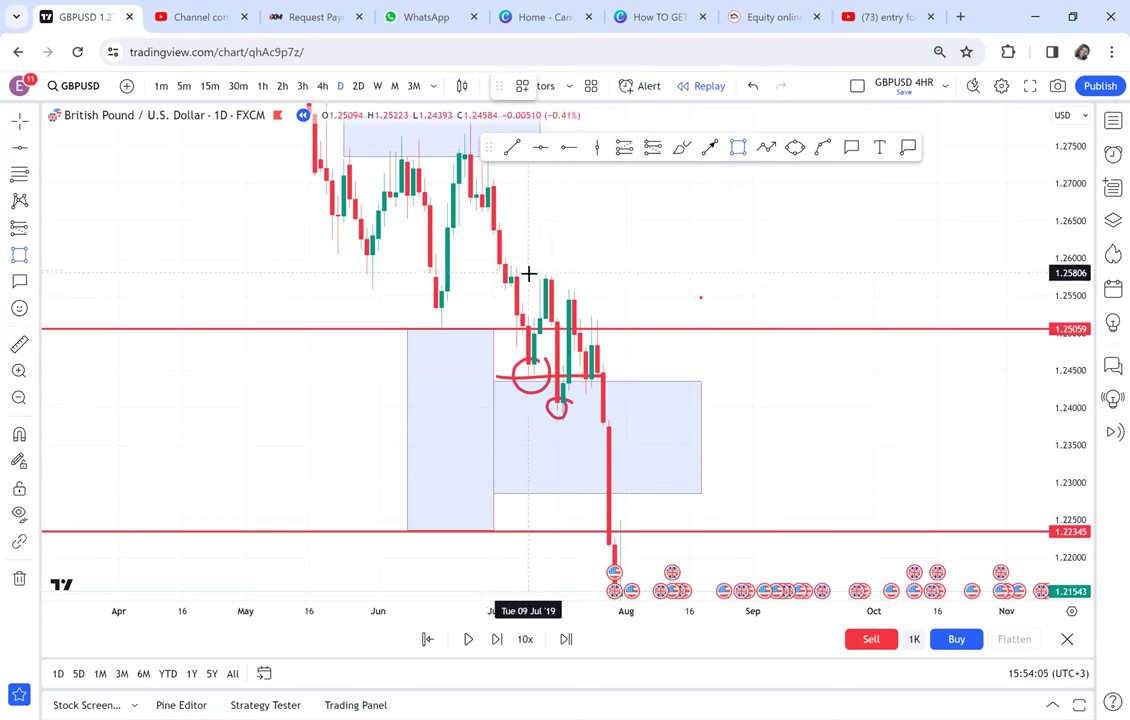
{"action": "left_click", "coordinate": [706, 276]}
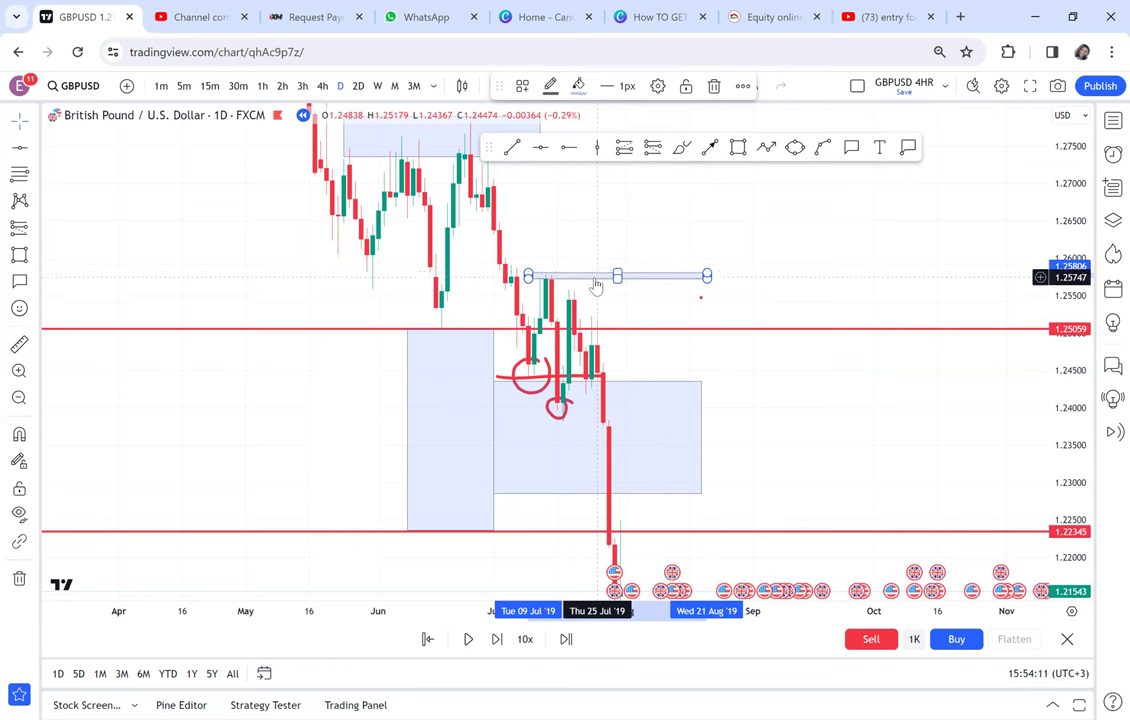
Restart the bar replay from 19 July 2019 and switch the chart to the 4-hour timeframe.
{"action": "scroll", "coordinate": [597, 287], "scroll_direction": "up", "scroll_amount": 2}
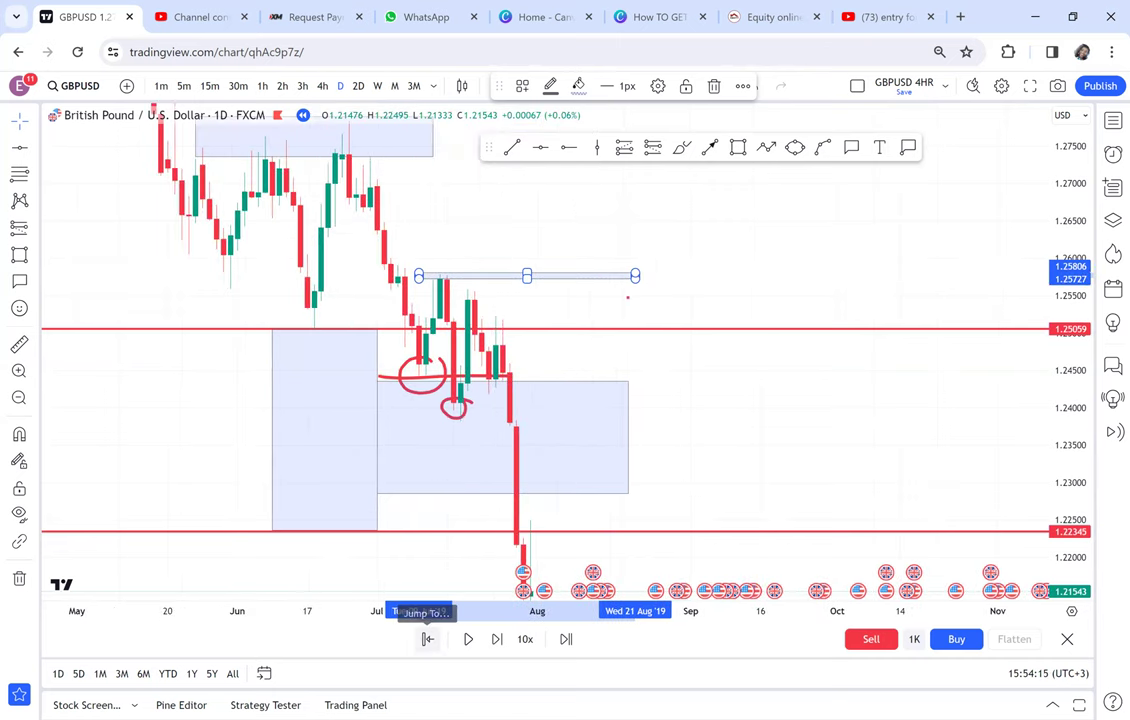
{"action": "left_click", "coordinate": [427, 640]}
{"action": "left_click", "coordinate": [473, 378]}
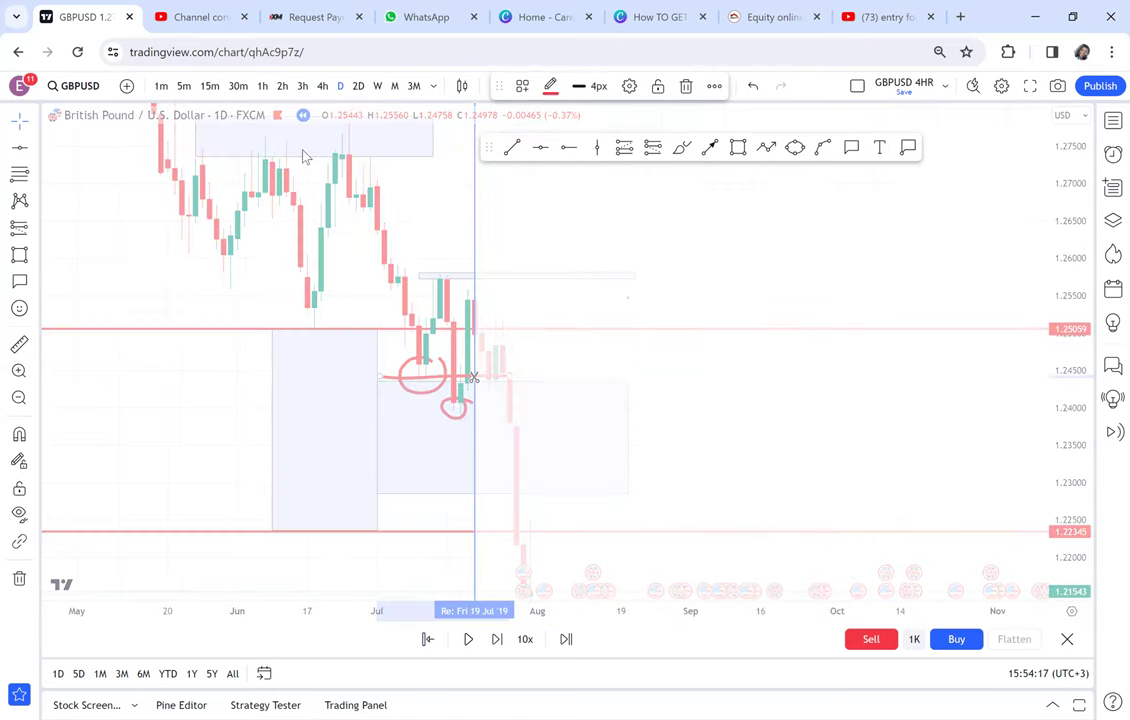
{"action": "left_click", "coordinate": [324, 87]}
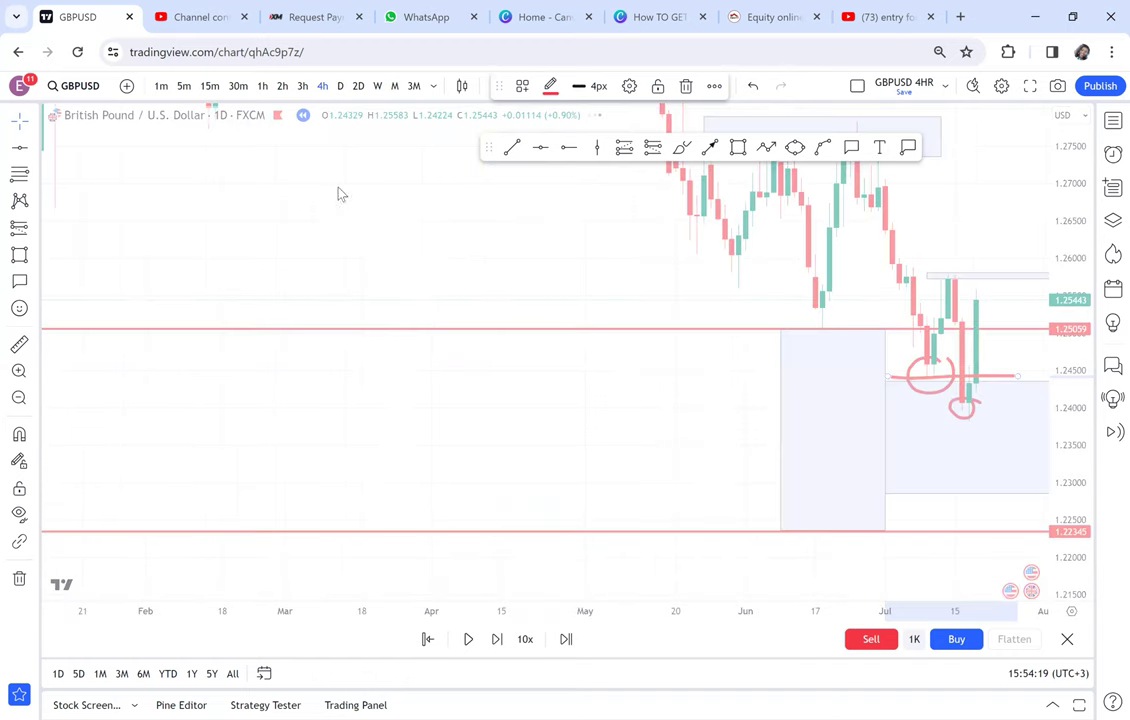
Place a horizontal ray at 1.24619 above the second circled low on the 4-hour chart.
{"action": "left_click_drag", "start_coordinate": [1067, 457], "coordinate": [1034, 185]}
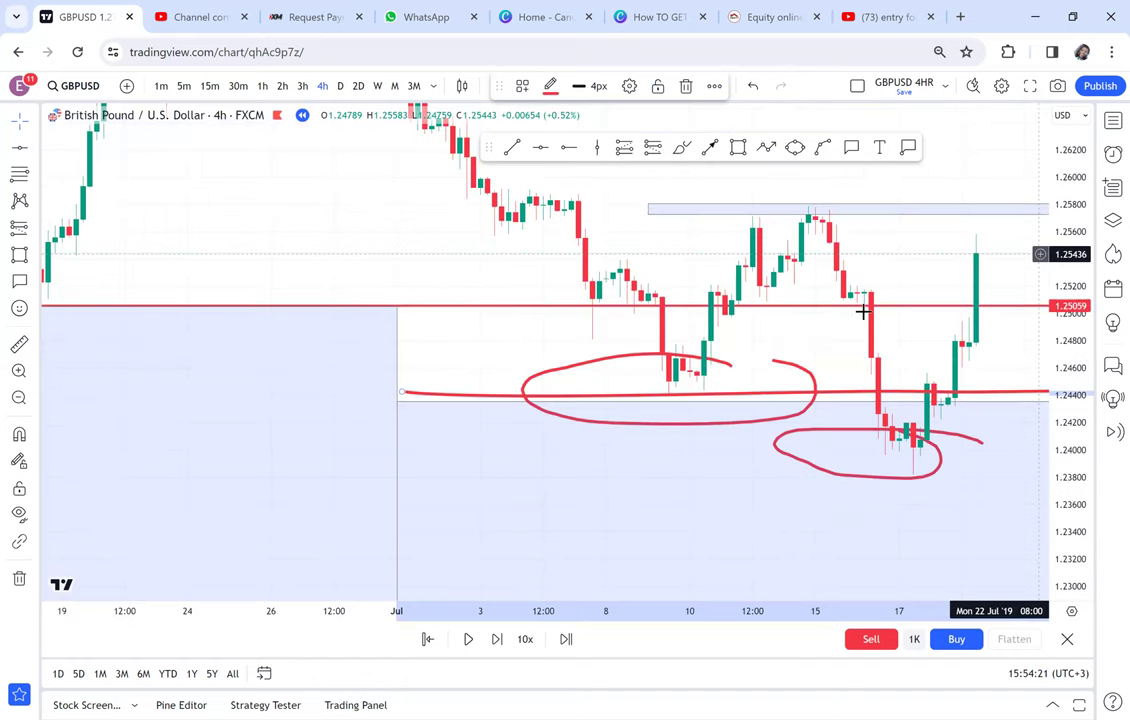
{"action": "scroll", "coordinate": [927, 269], "scroll_direction": "down", "scroll_amount": 2}
{"action": "left_click_drag", "start_coordinate": [927, 267], "coordinate": [444, 250]}
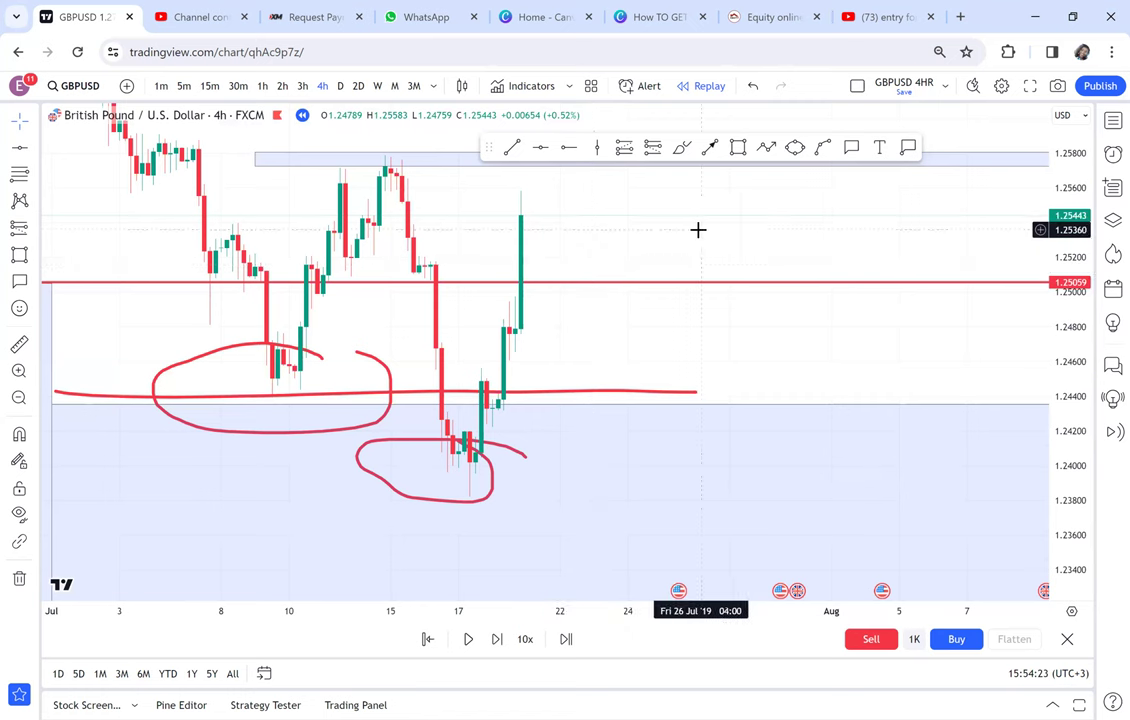
{"action": "scroll", "coordinate": [671, 377], "scroll_direction": "down", "scroll_amount": 2}
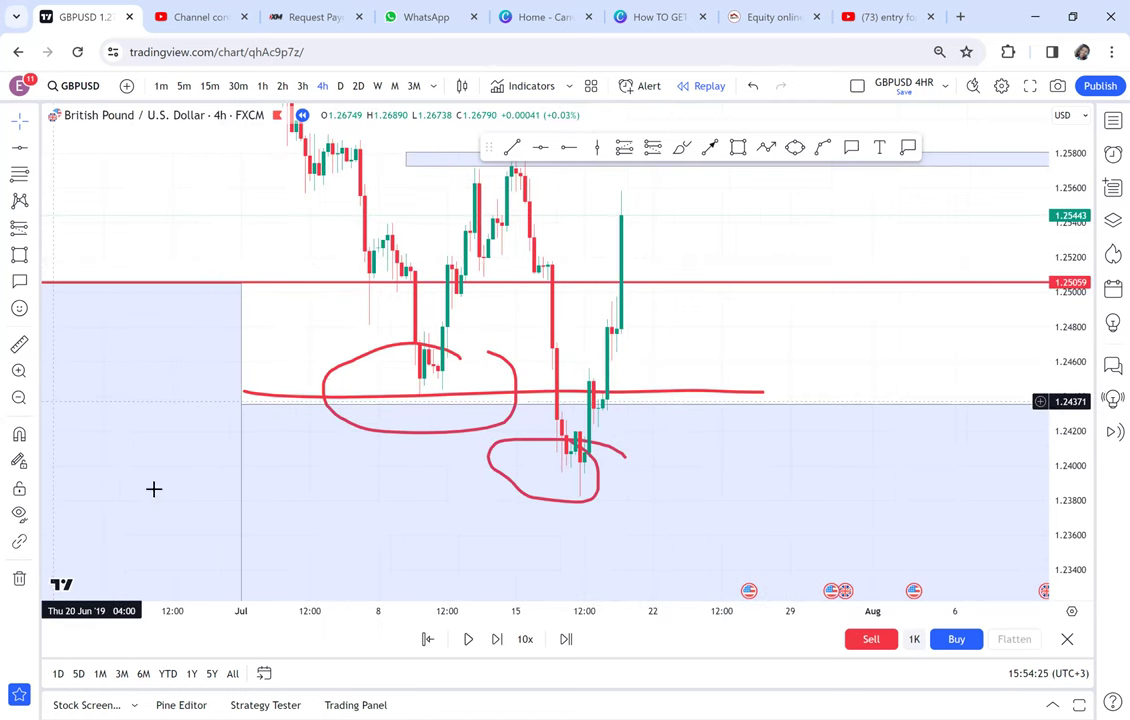
{"action": "left_click", "coordinate": [597, 147]}
{"action": "key", "text": "alt+j"}
{"action": "left_click", "coordinate": [520, 384]}
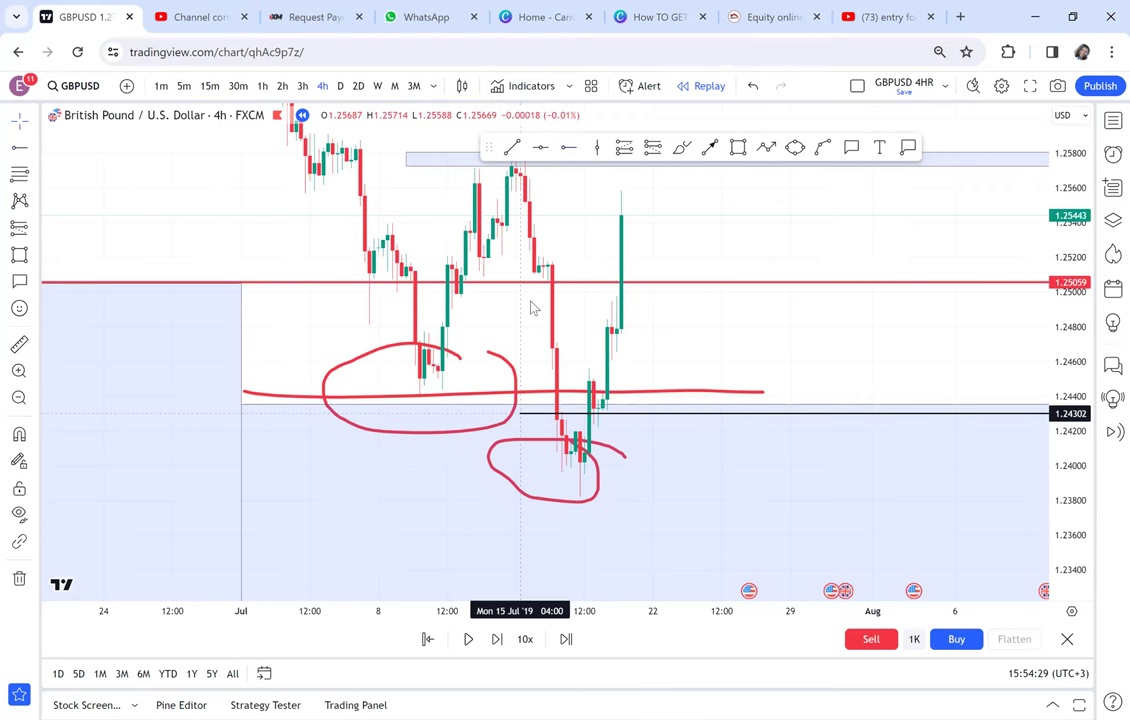
{"action": "left_click", "coordinate": [567, 358]}
Advance the replay one 4-hour candle at a time until price falls below the 1.25059 line.
{"action": "left_click_drag", "start_coordinate": [820, 313], "coordinate": [807, 308]}
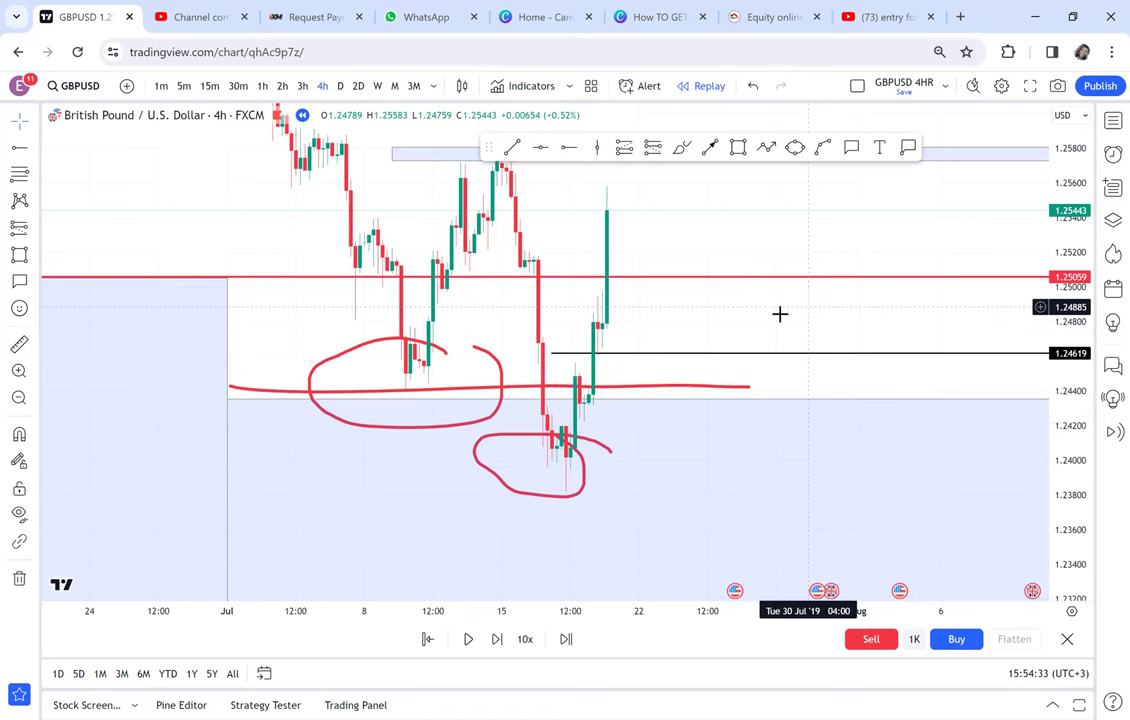
{"action": "left_click", "coordinate": [496, 647]}
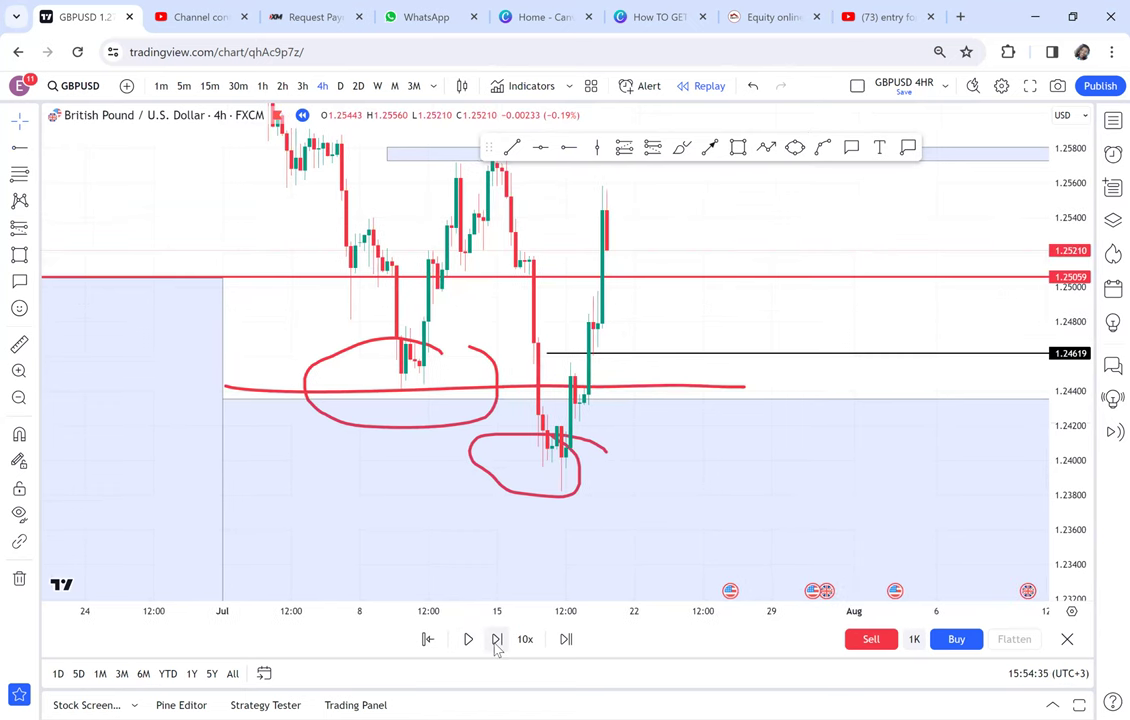
{"action": "left_click", "coordinate": [496, 640]}
{"action": "left_click", "coordinate": [497, 640]}
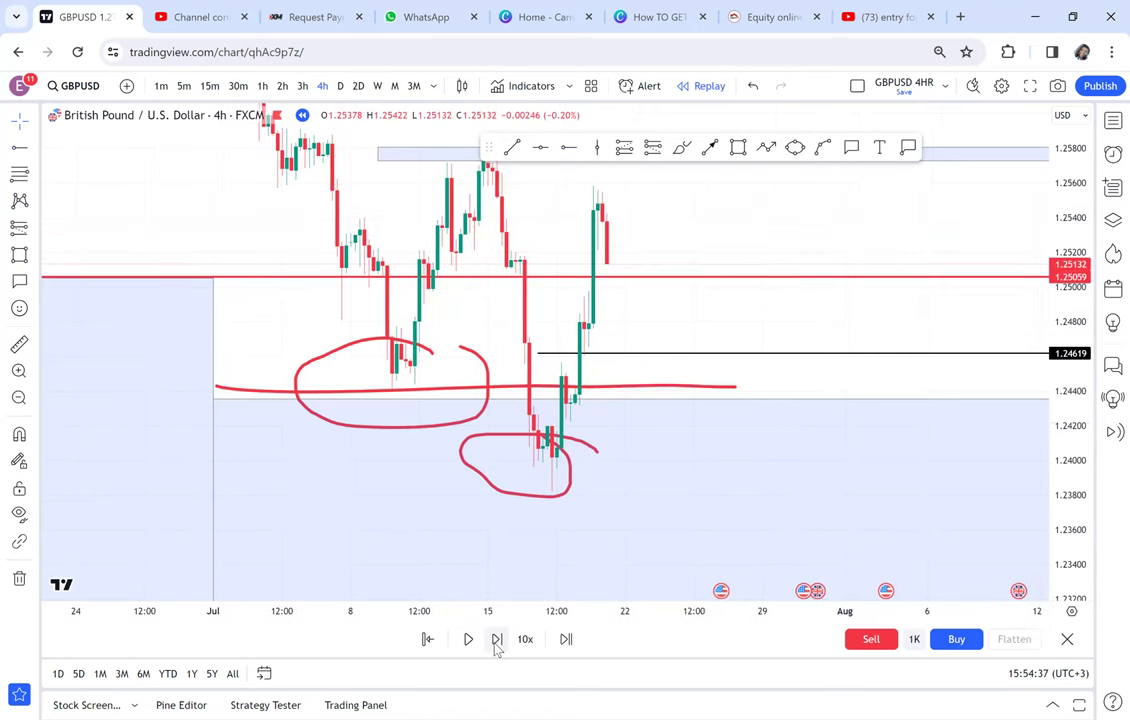
{"action": "left_click", "coordinate": [497, 641]}
{"action": "left_click", "coordinate": [497, 639]}
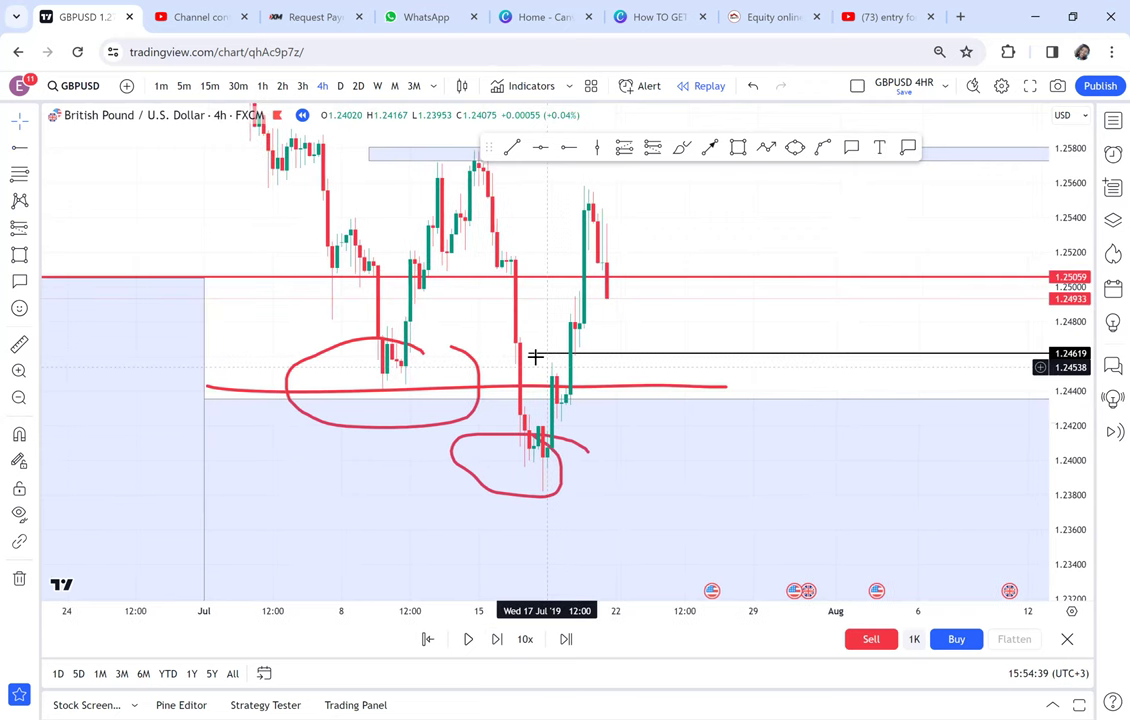
Move the horizontal ray up to 1.25099, just above the 1.25059 line, starting at 17 July 2019 12:00.
{"action": "left_click", "coordinate": [529, 354]}
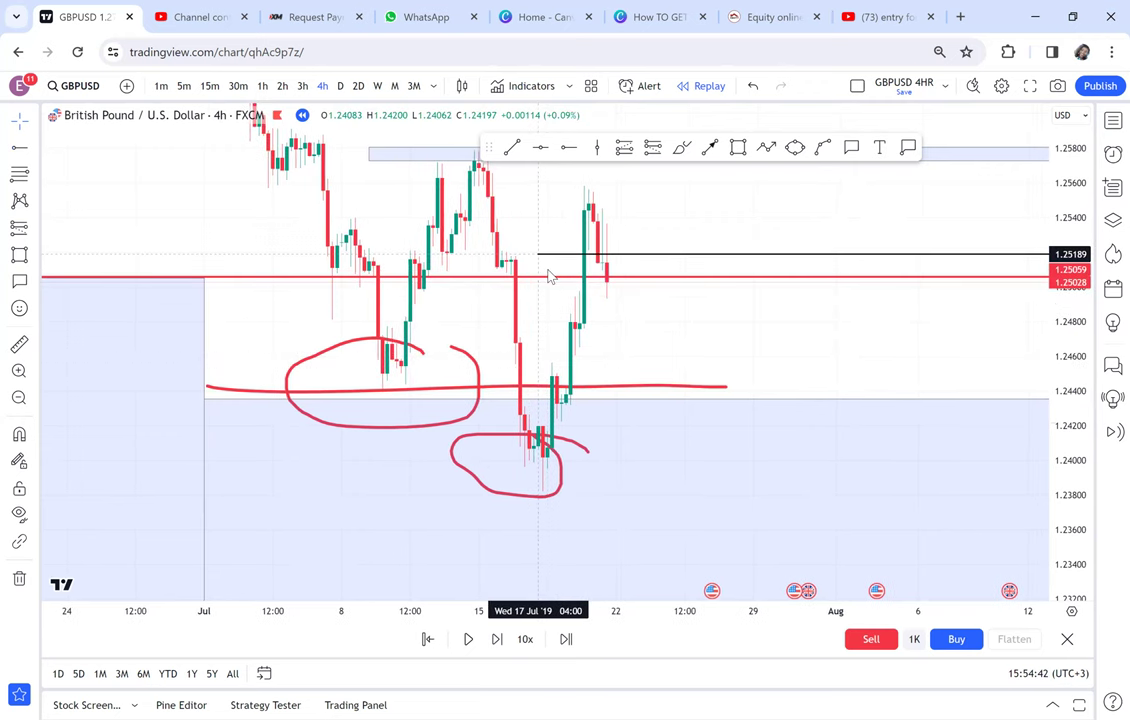
{"action": "left_click", "coordinate": [547, 266]}
Add a short position on 19 July 2019 with entry 1.25018 and stop 1.25454, and extend its target to 1.22324.
{"action": "scroll", "coordinate": [547, 217], "scroll_direction": "up", "scroll_amount": 2}
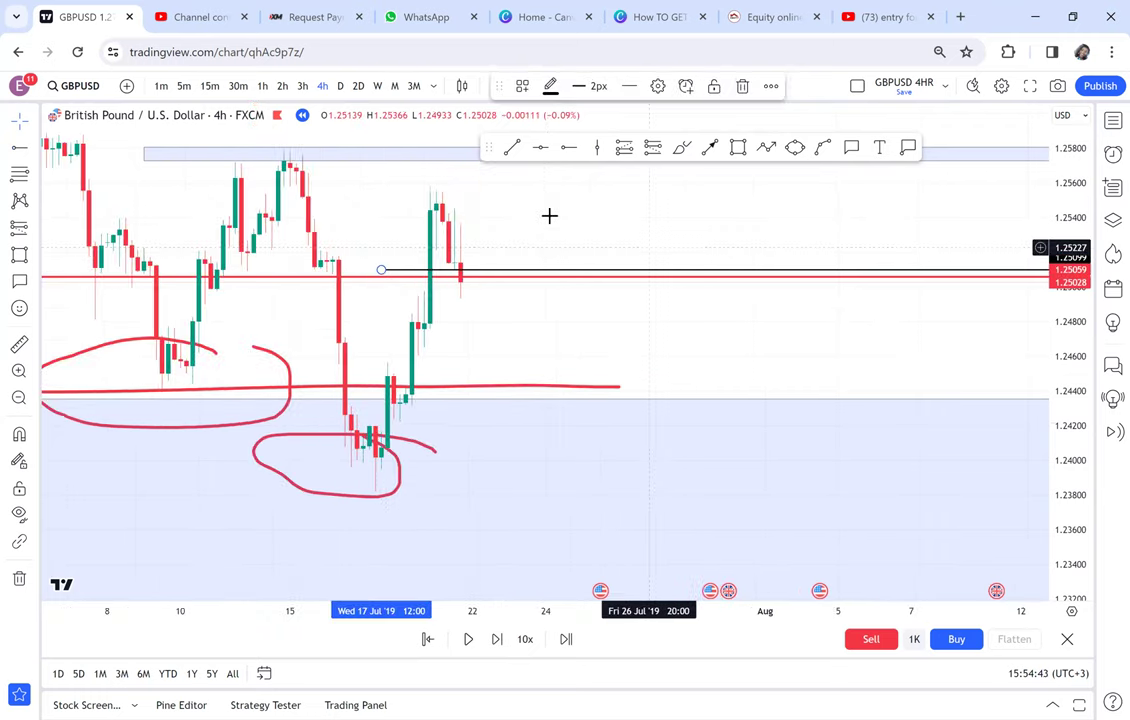
{"action": "left_click_drag", "start_coordinate": [776, 257], "coordinate": [790, 260]}
{"action": "left_click", "coordinate": [790, 259]}
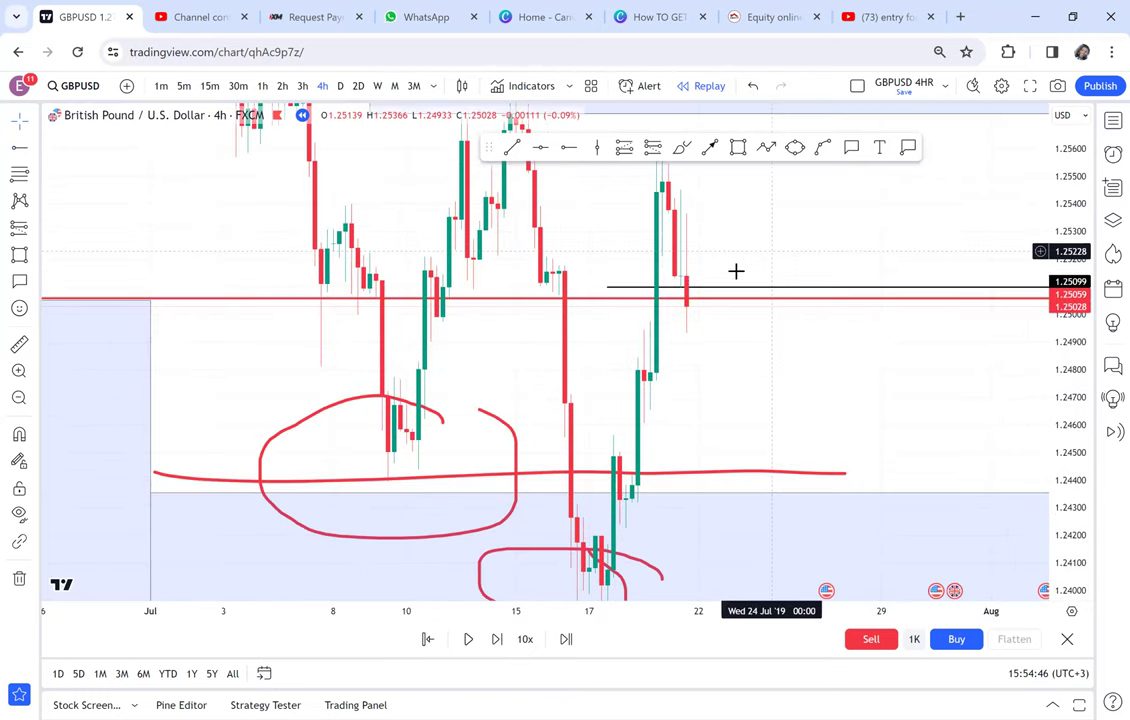
{"action": "scroll", "coordinate": [736, 271], "scroll_direction": "up", "scroll_amount": 2}
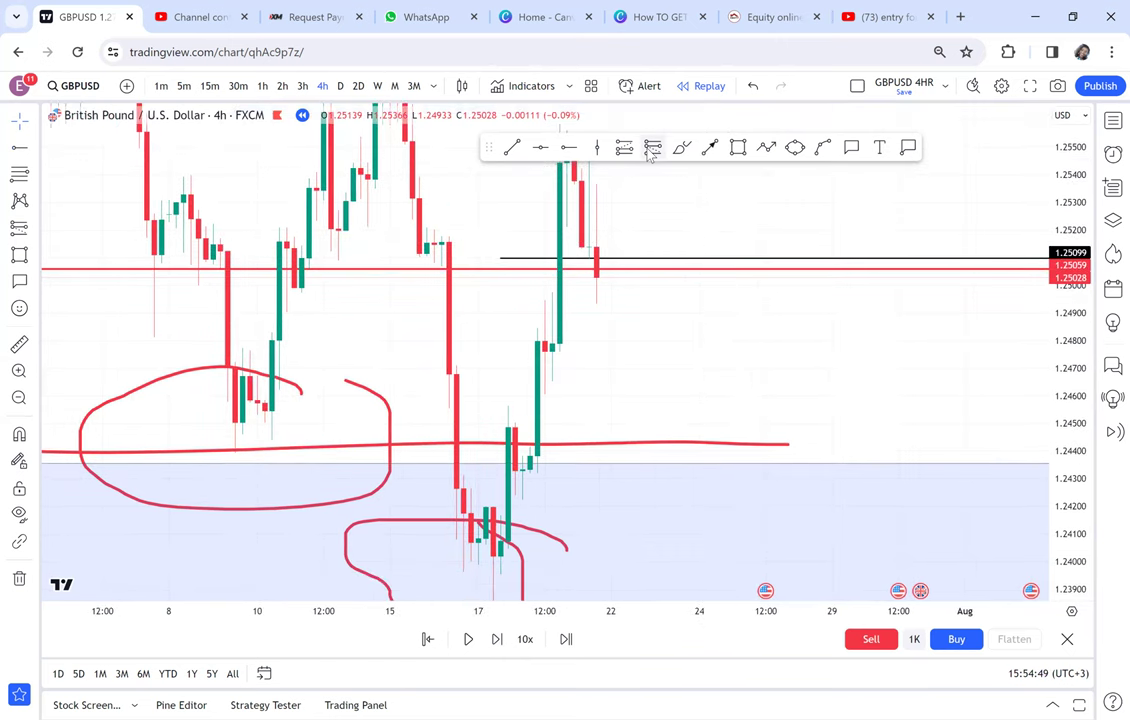
{"action": "left_click", "coordinate": [651, 149]}
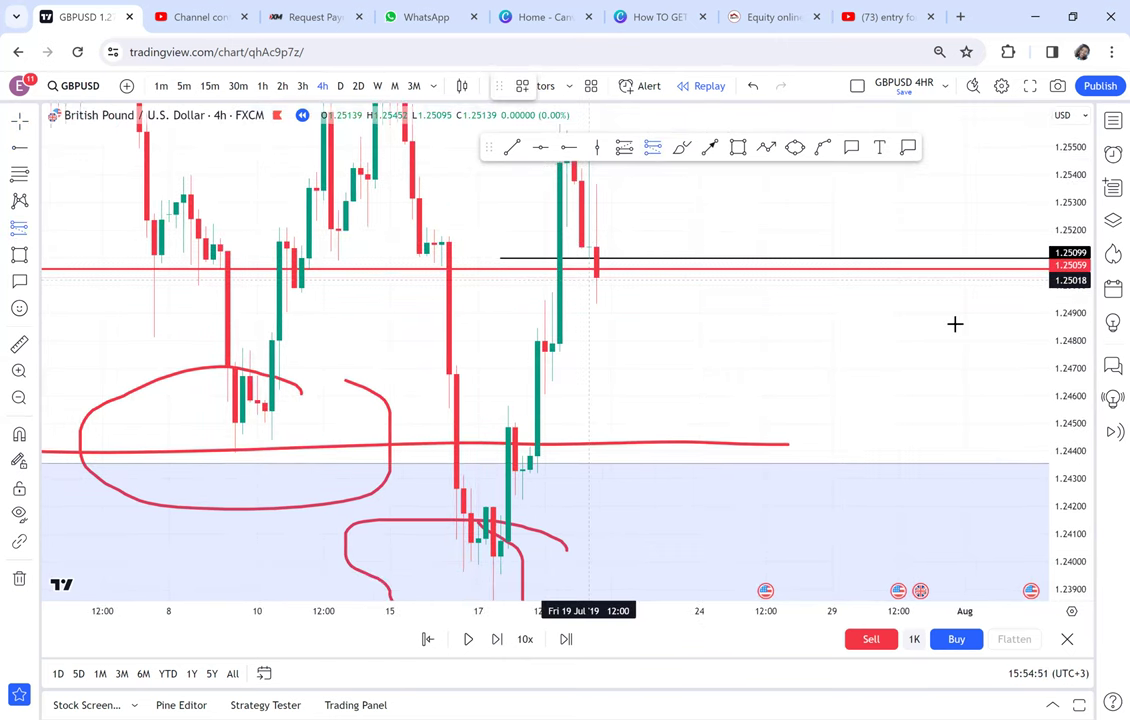
{"action": "left_click", "coordinate": [590, 253]}
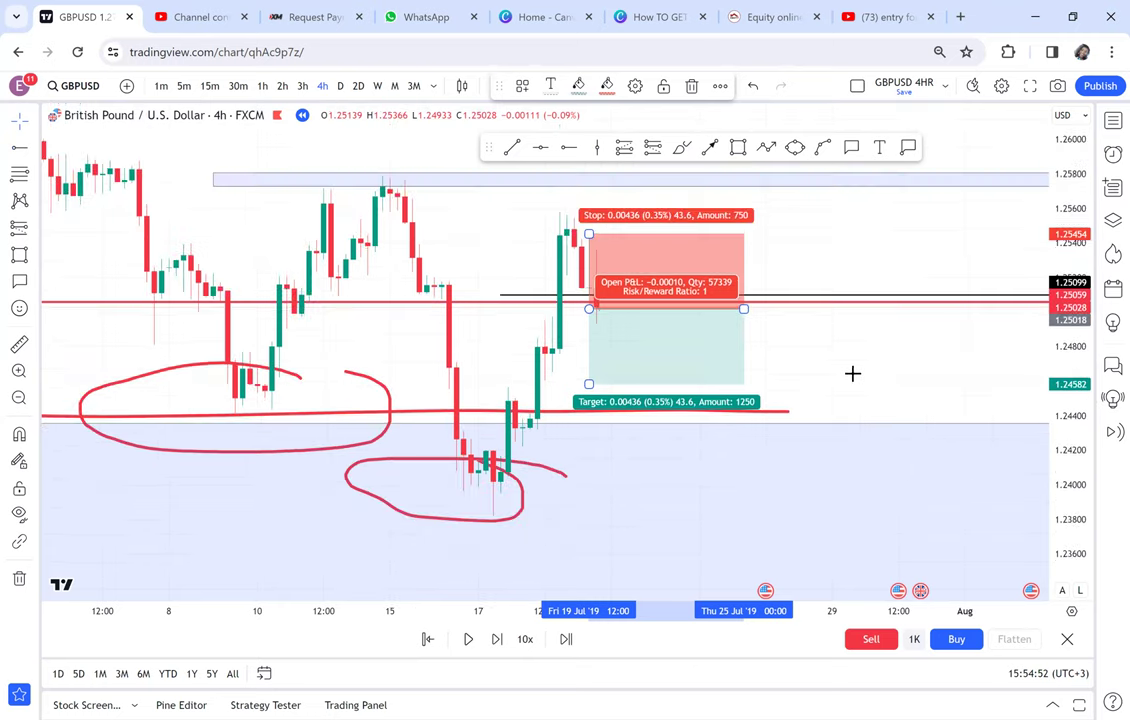
{"action": "scroll", "coordinate": [622, 268], "scroll_direction": "down", "scroll_amount": 3}
{"action": "left_click_drag", "start_coordinate": [607, 520], "coordinate": [604, 540]}
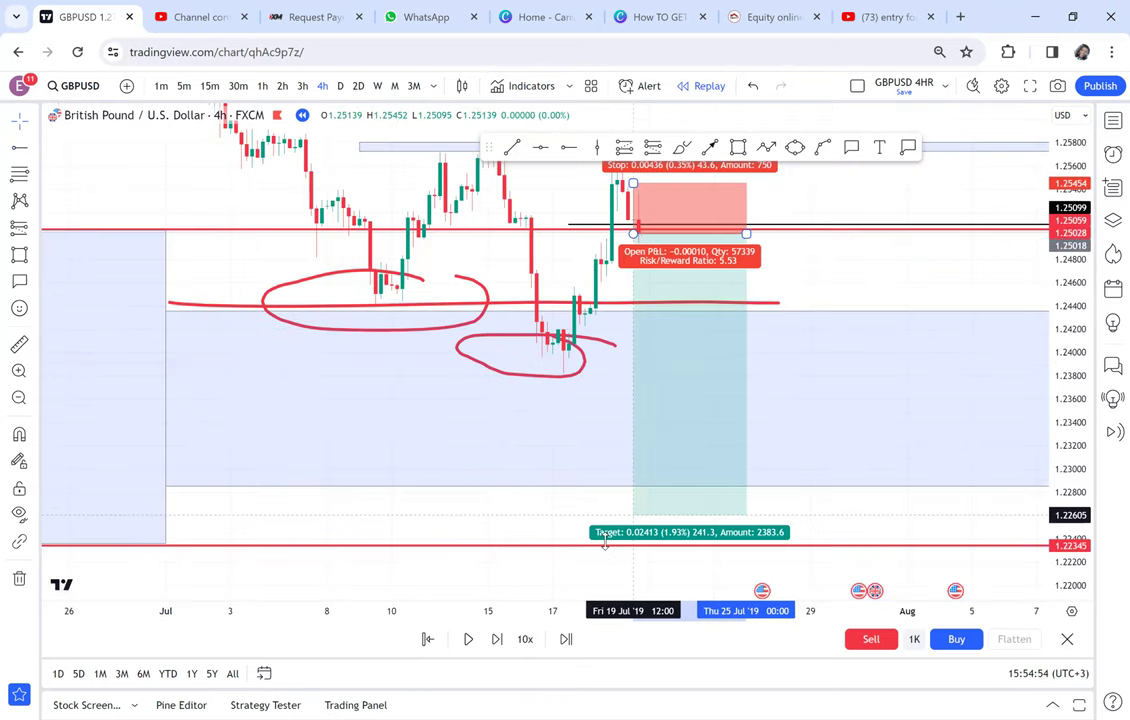
Play the replay until price passes the short position's target, pause it, and switch the chart back to the daily timeframe.
{"action": "left_click", "coordinate": [468, 640]}
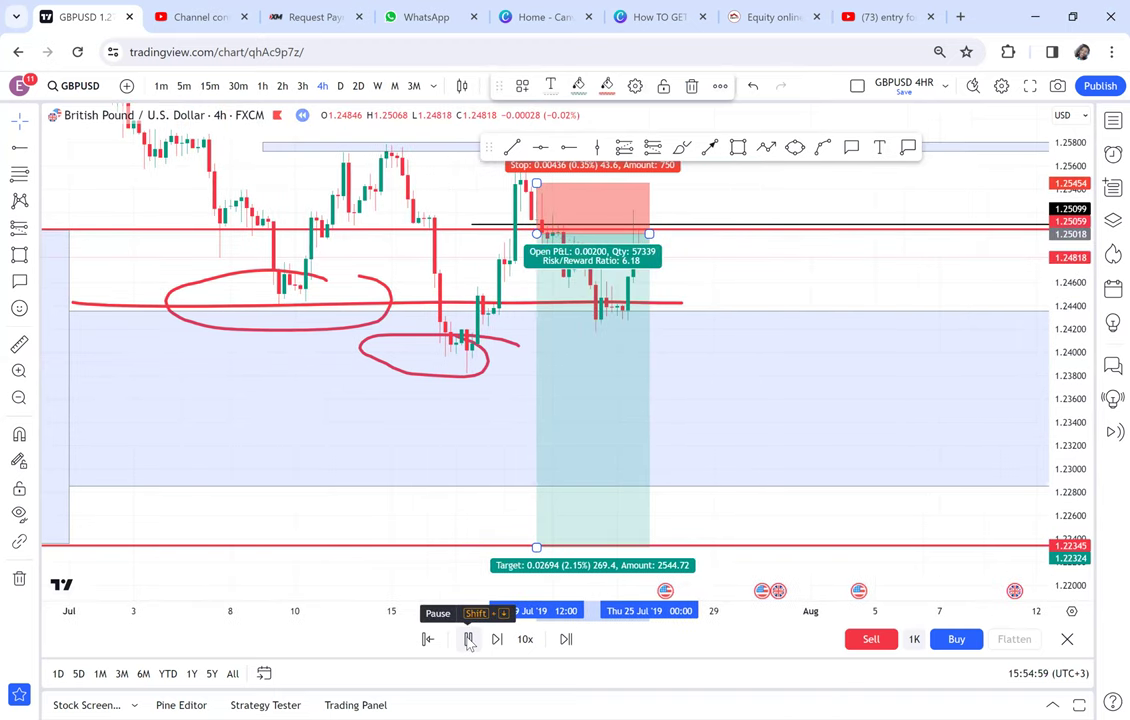
{"action": "left_click", "coordinate": [469, 640]}
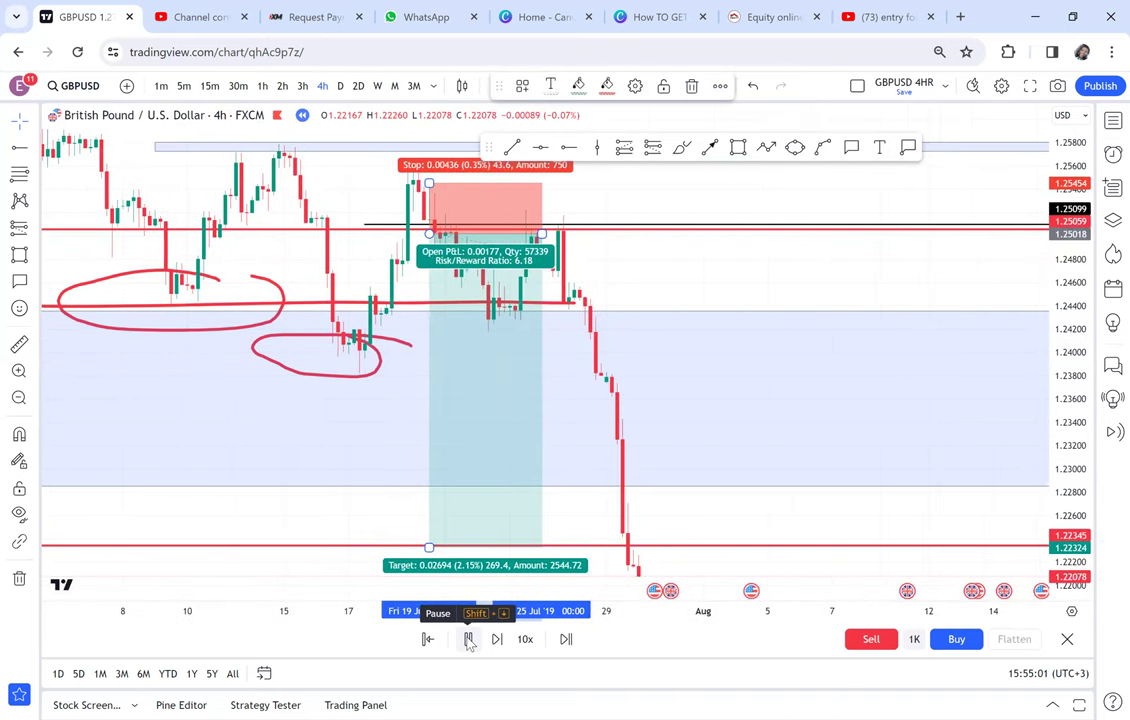
{"action": "scroll", "coordinate": [698, 256], "scroll_direction": "down", "scroll_amount": 3}
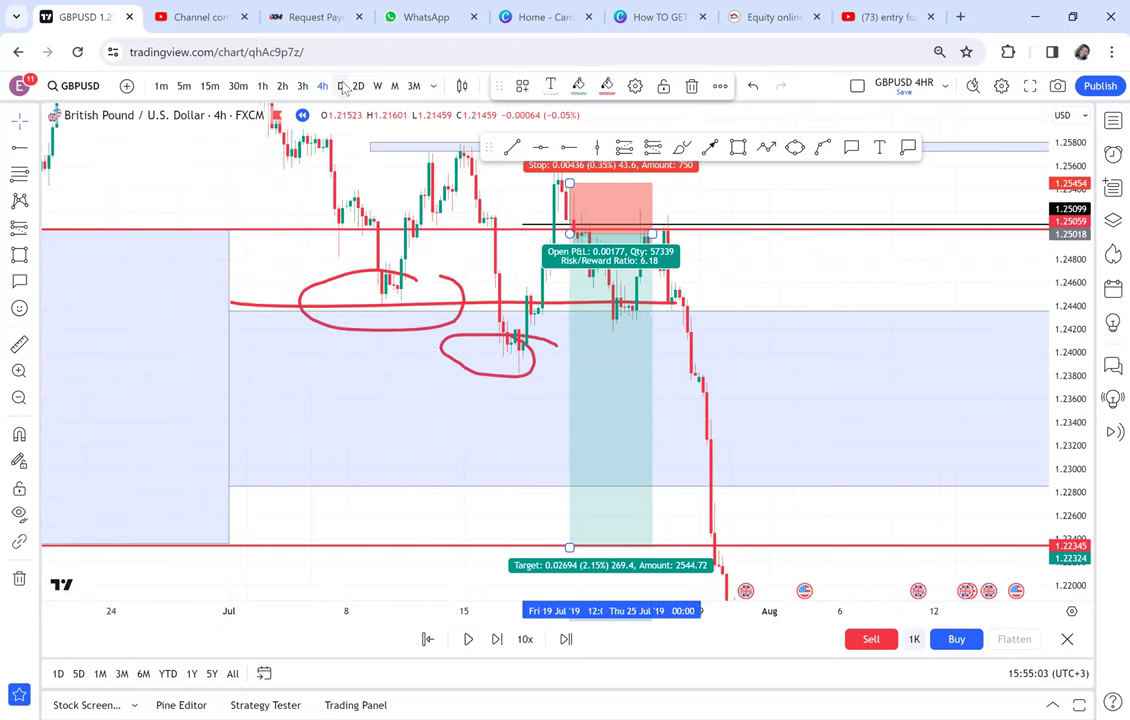
{"action": "left_click", "coordinate": [341, 87]}
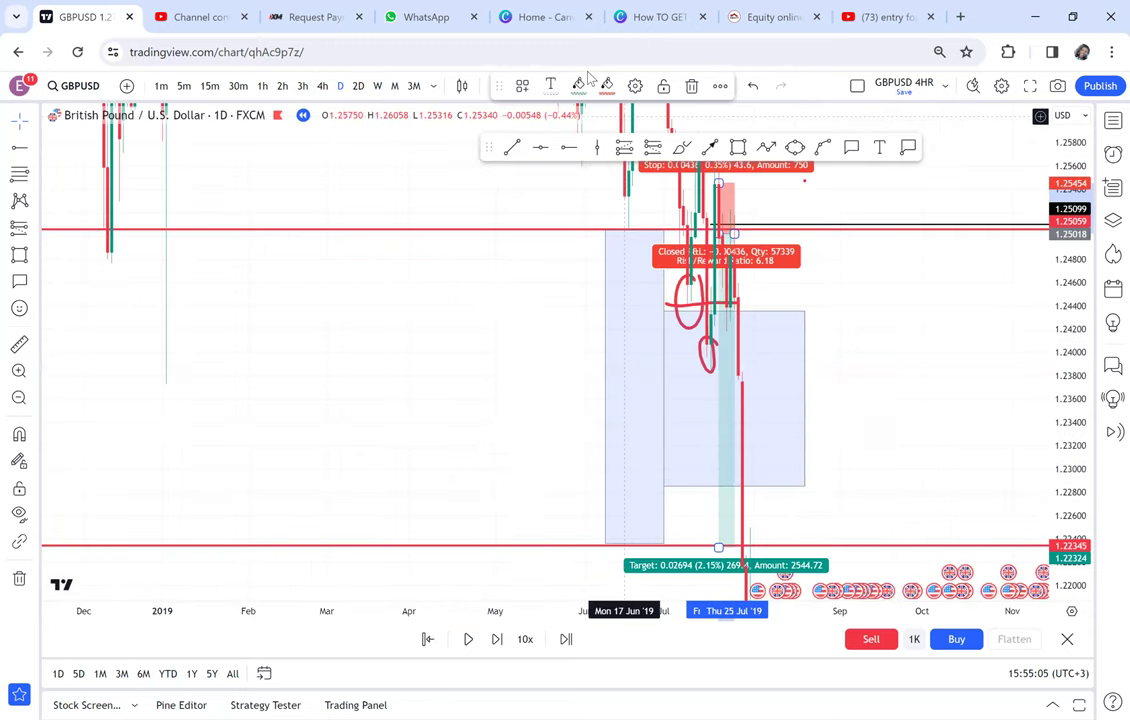